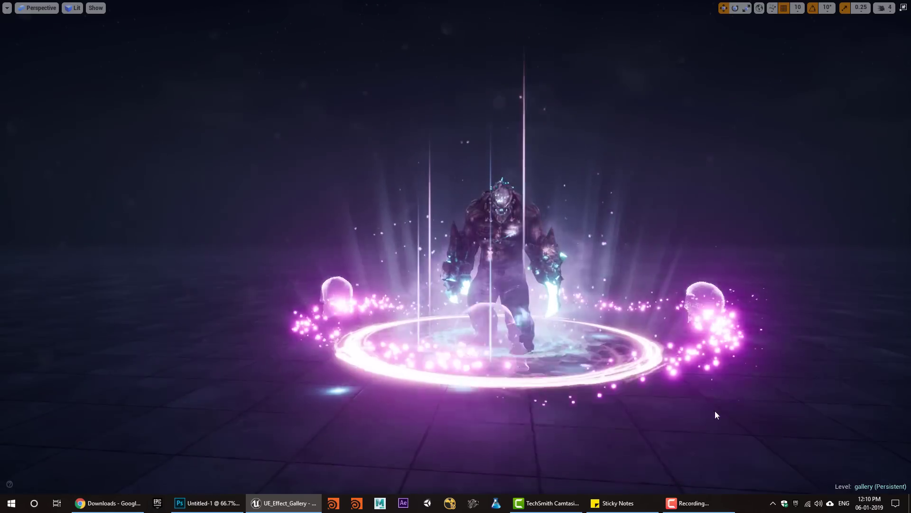
Examine the finished skull aura effect around the character in the level from several angles and distances.
left_click_drag(678, 386, 678, 421, "alt")
right_click_drag(678, 421, 660, 410, "alt")
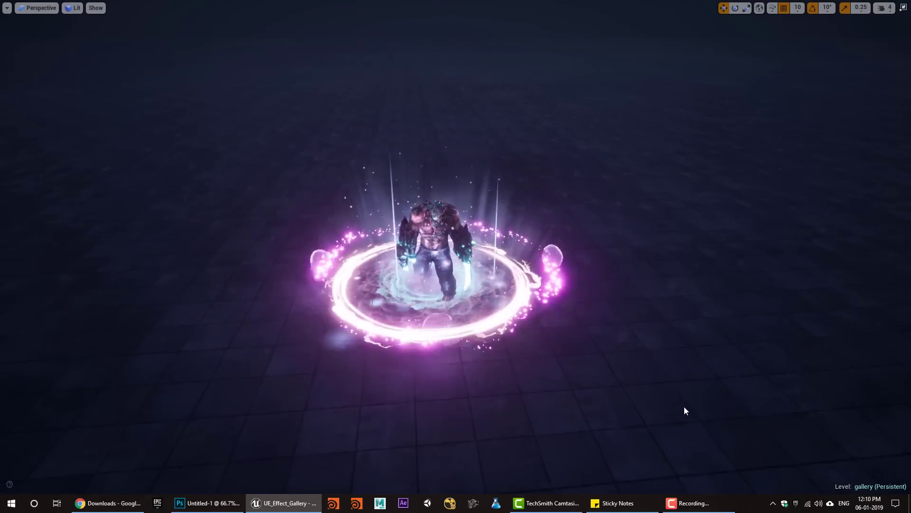
left_click_drag(685, 411, 685, 379, "alt")
middle_click_drag(695, 404, 671, 387, "alt")
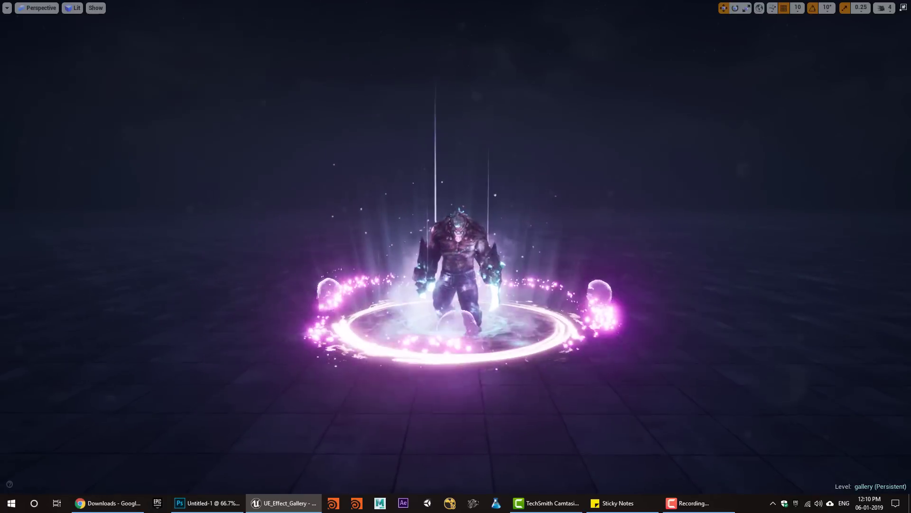
right_click_drag(695, 404, 713, 404, "alt")
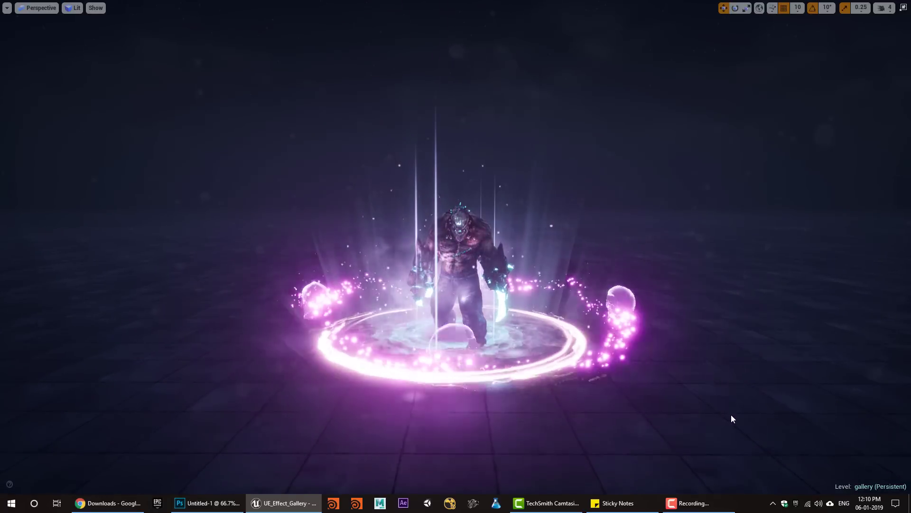
middle_click_drag(702, 414, 678, 414, "alt")
right_click_drag(695, 422, 742, 440, "alt")
left_click(693, 502)
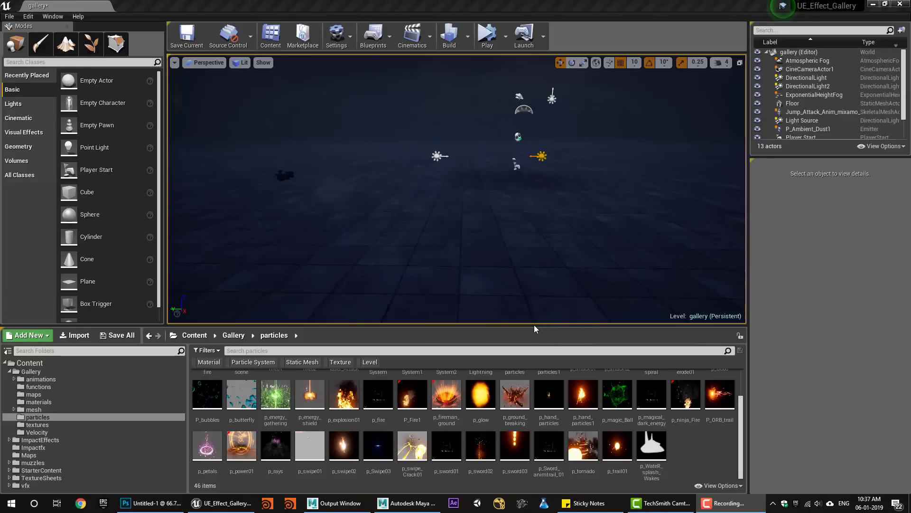
Open the Idle__1__Anim_mixamo_com animation from the Gallery animations idle02 folder and examine the character from several sides.
mouse_move(534, 327)
left_mouse_down()
mouse_move(534, 345)
mouse_move(534, 321)
left_mouse_up()
scroll(655, 441, "up", 2)
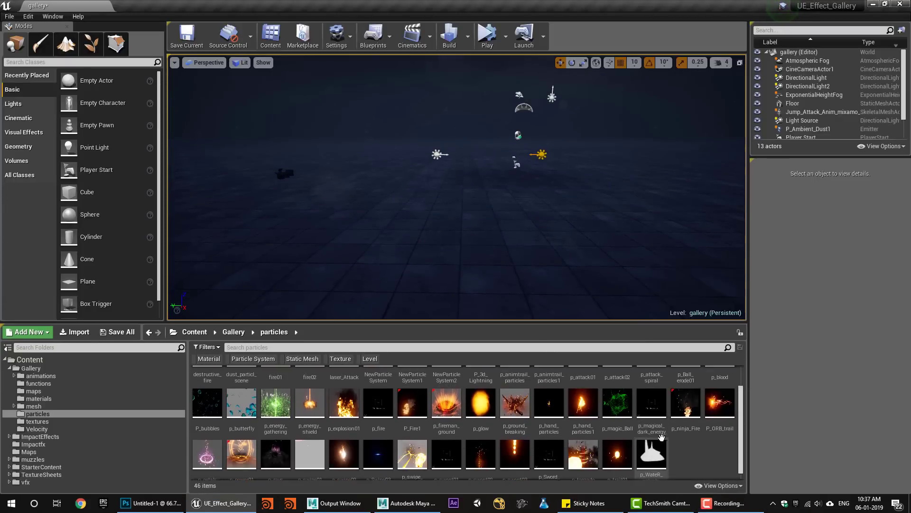
scroll(508, 417, "up", 1)
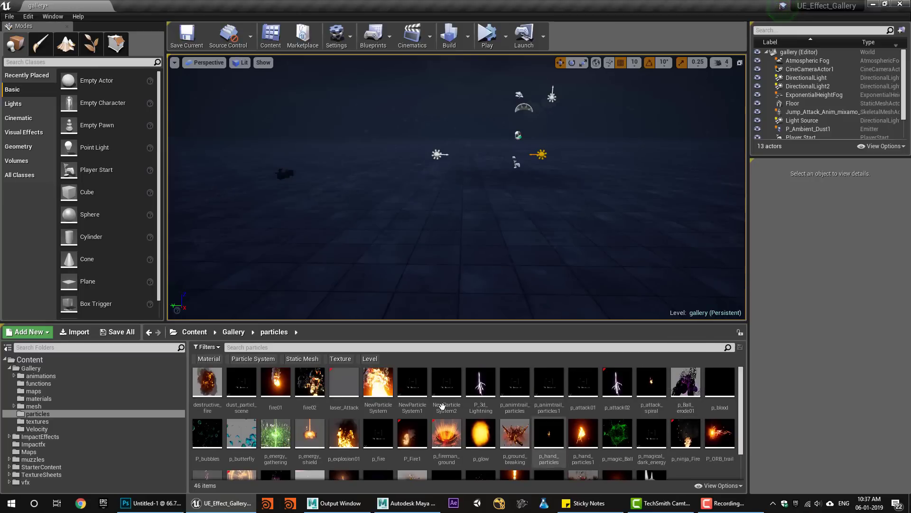
scroll(508, 416, "down", 2)
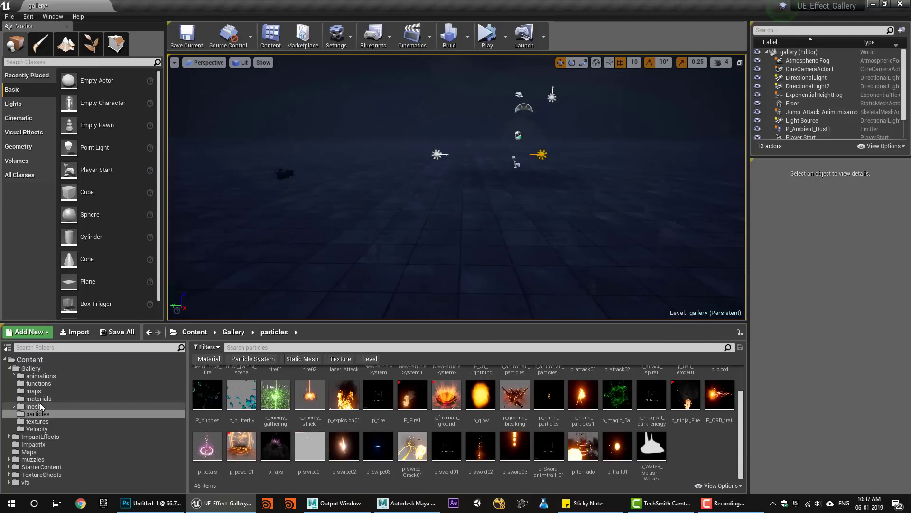
left_click(41, 377)
double_click(21, 377)
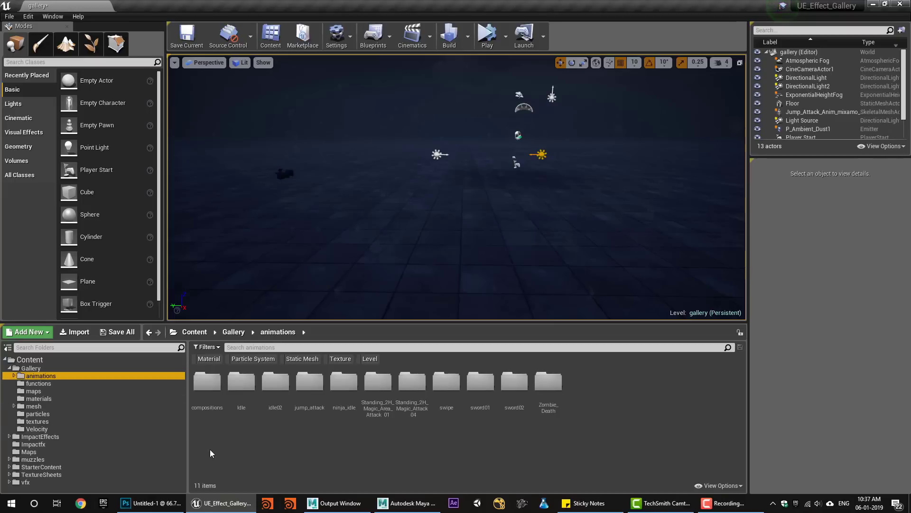
double_click(272, 385)
double_click(241, 383)
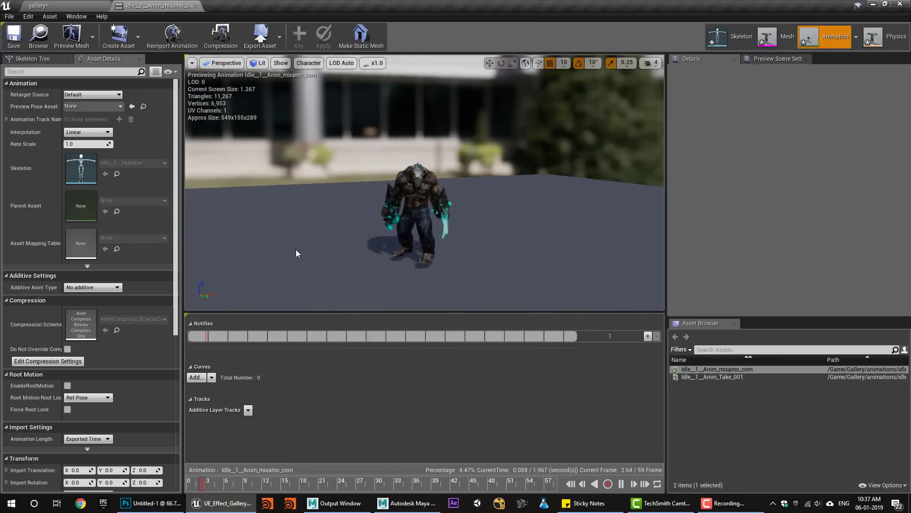
left_click_drag(297, 252, 363, 211)
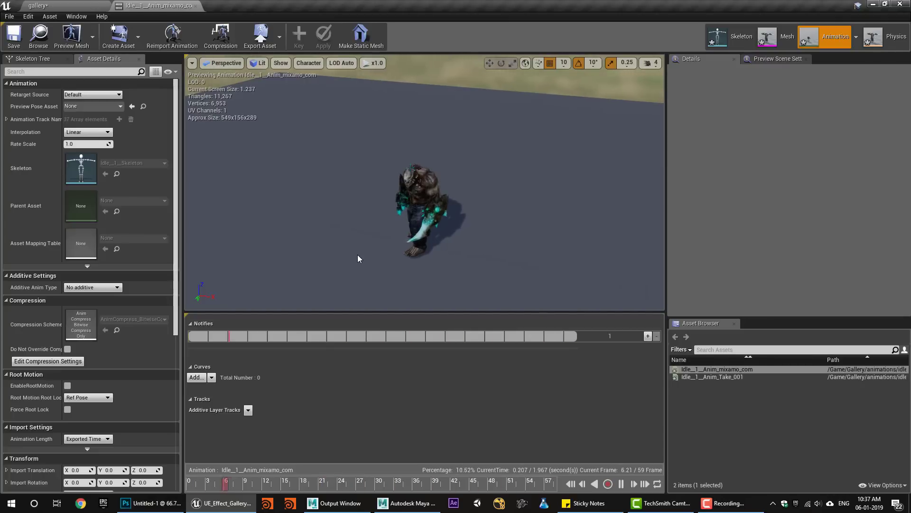
left_click_drag(346, 251, 381, 222)
Inspect the Skull model in Maya, return to Unreal Editor and close the idle animation preview.
left_click(407, 502)
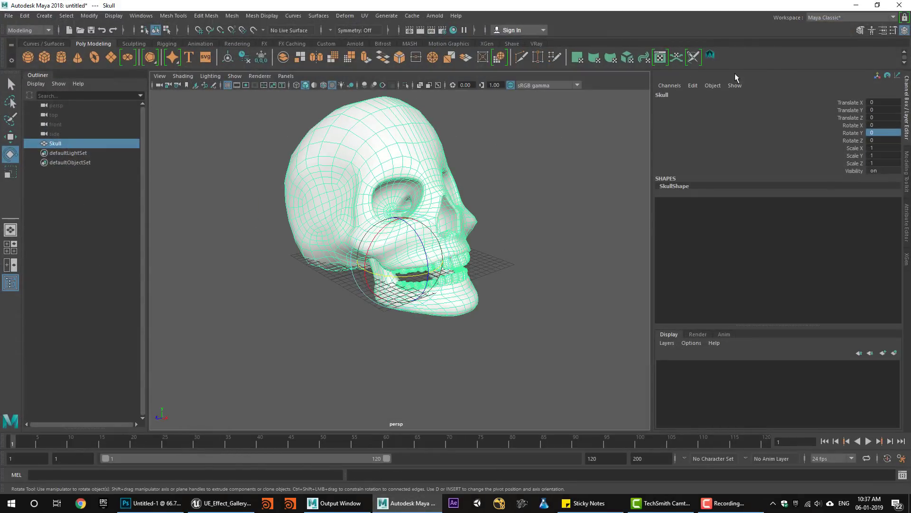
left_click_drag(569, 156, 527, 183, "alt")
left_click(857, 4)
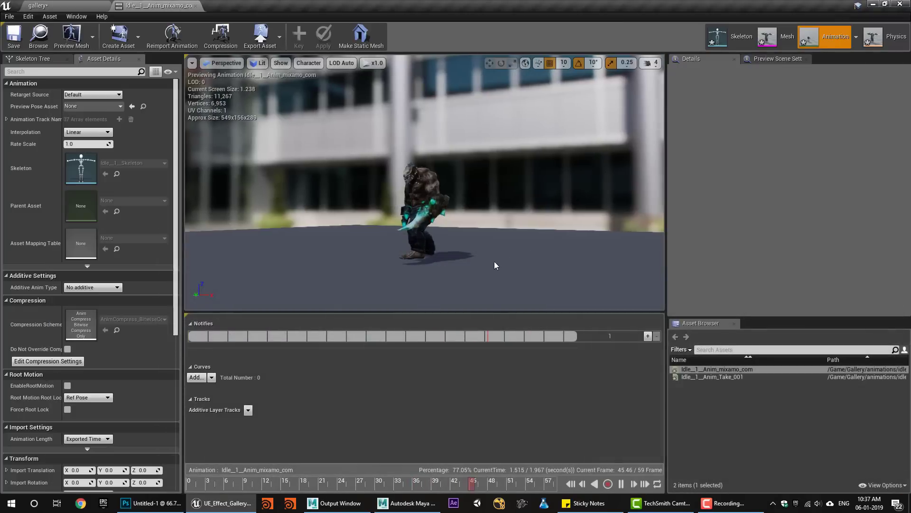
left_click_drag(287, 226, 286, 226)
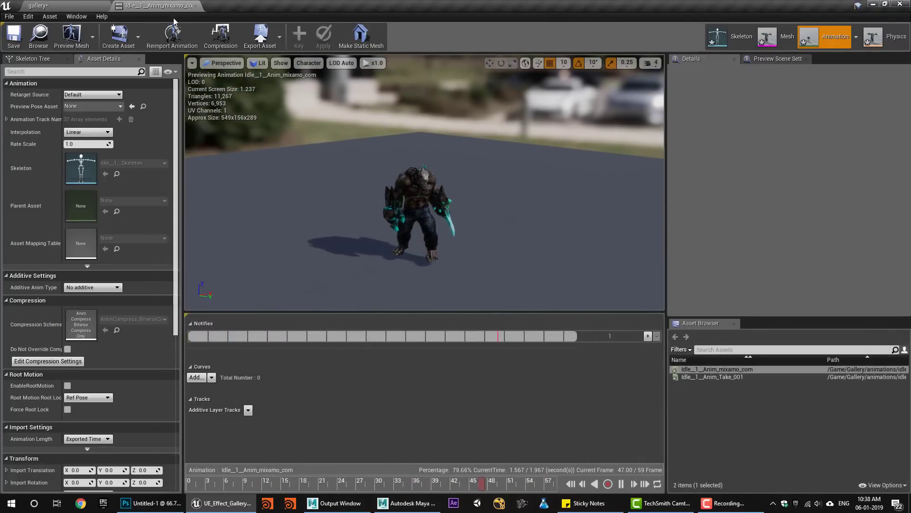
left_click(195, 6)
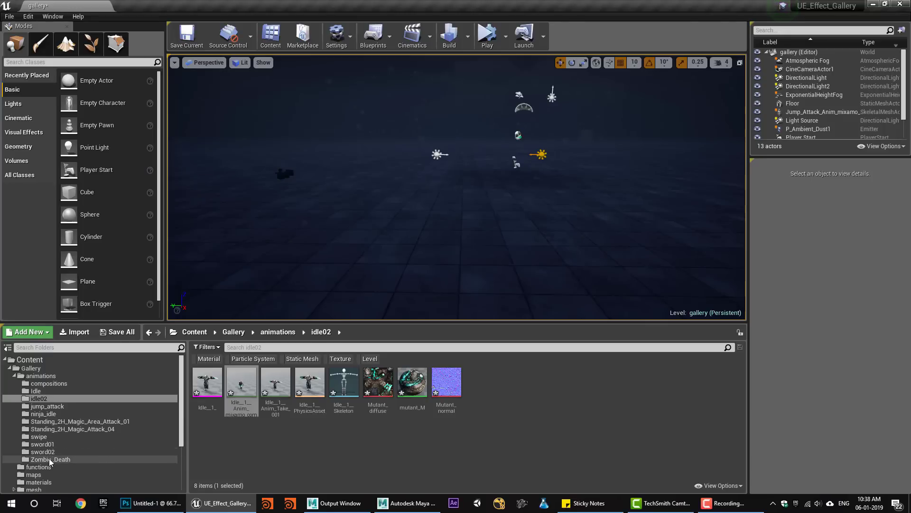
Open the sm_skull static mesh from the Gallery mesh folder, examine it from several sides and close it.
scroll(47, 481, "down", 1)
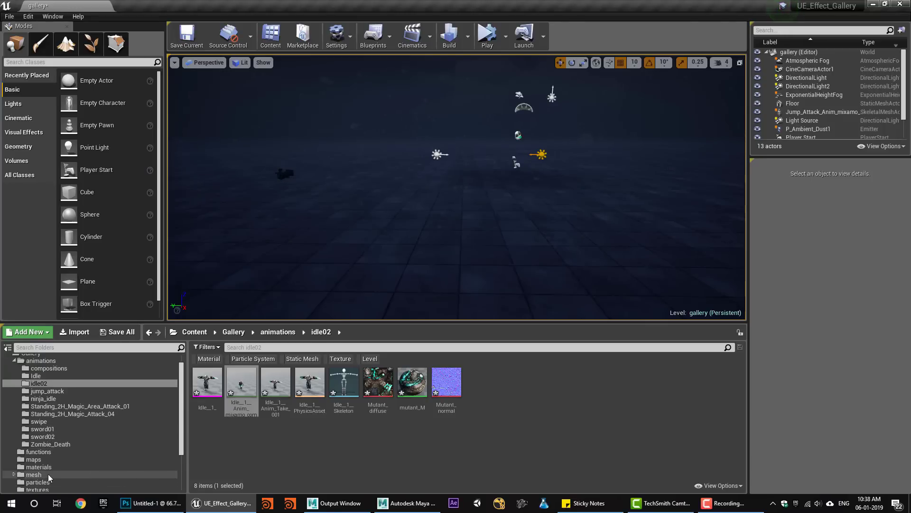
left_click(47, 474)
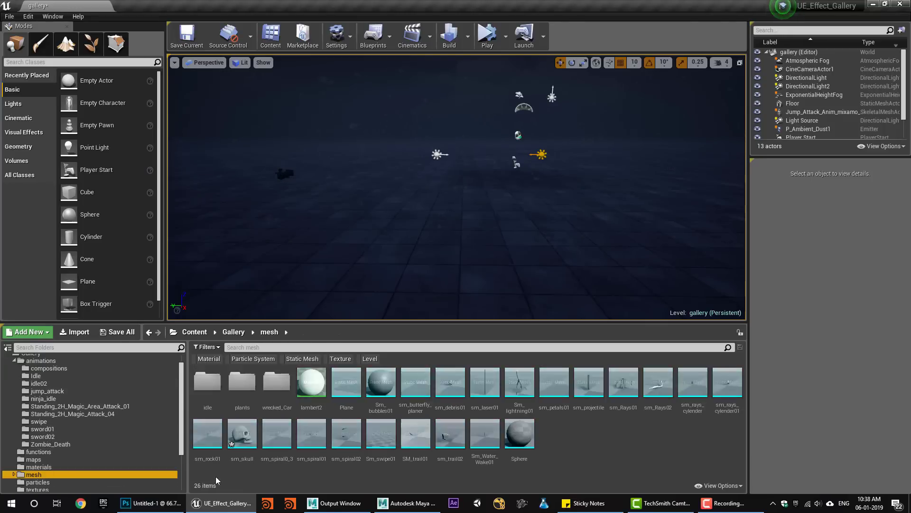
double_click(243, 432)
double_click(380, 314)
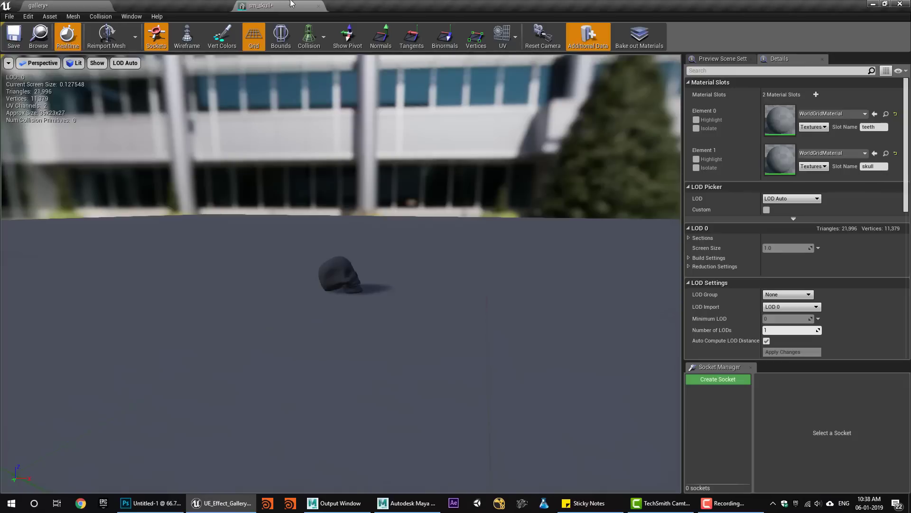
scroll(294, 270, "up", 5)
left_click_drag(291, 278, 361, 280)
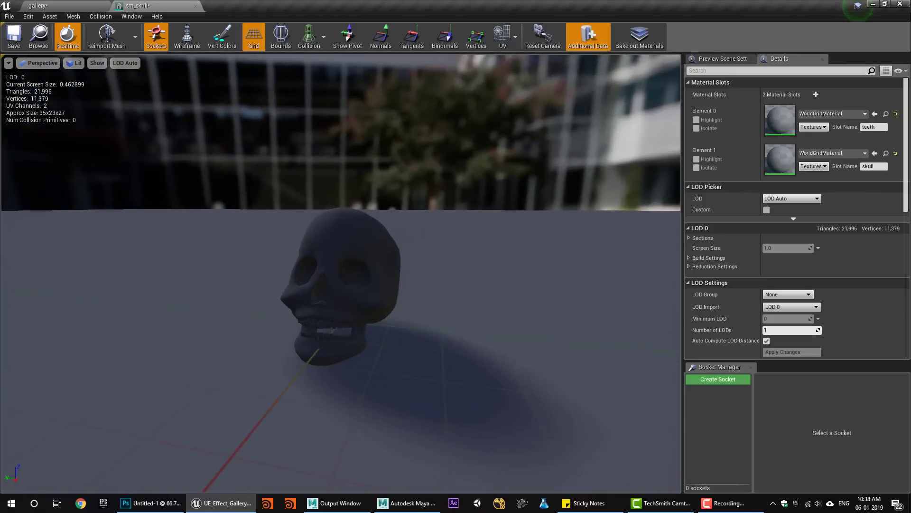
left_click_drag(291, 278, 266, 266)
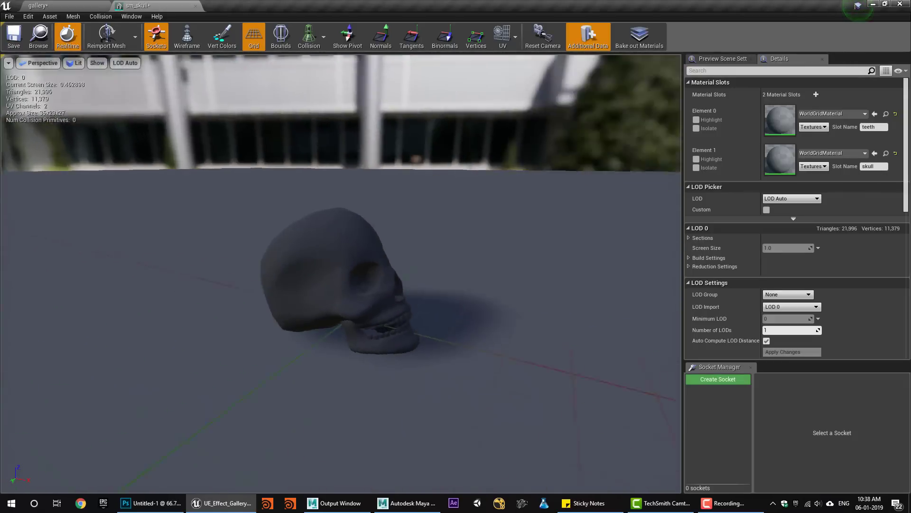
left_click(195, 5)
left_click(279, 477)
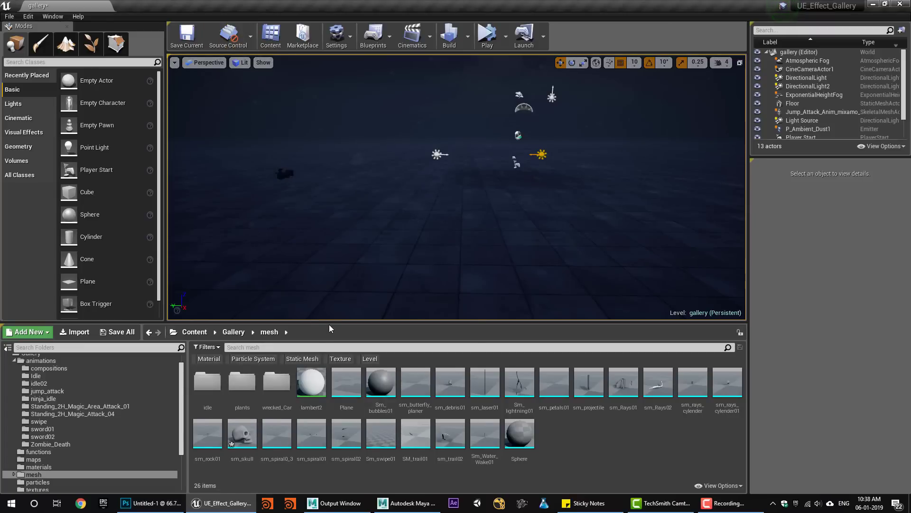
Create a particle system named p_skull_aura in the Gallery particles folder and open it docked in the main editor window.
scroll(47, 453, "down", 2)
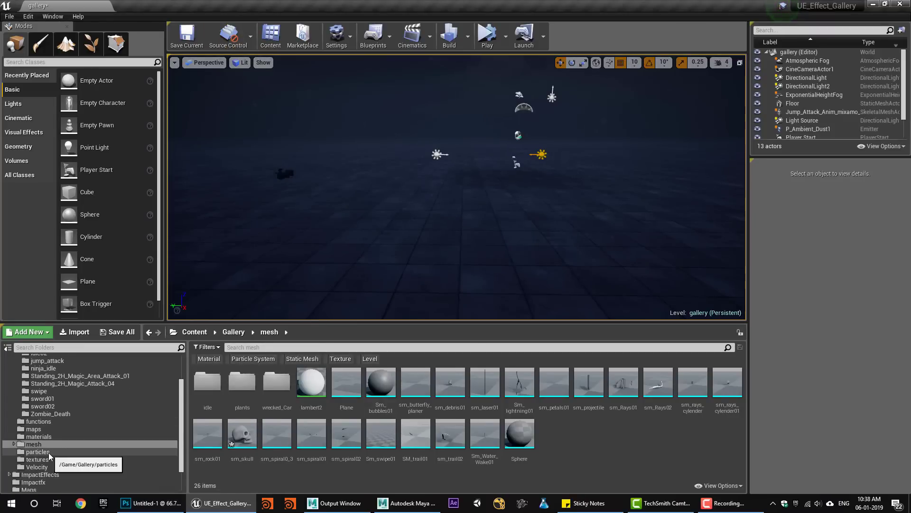
left_click(49, 453)
scroll(475, 428, "down", 1)
right_click(694, 456)
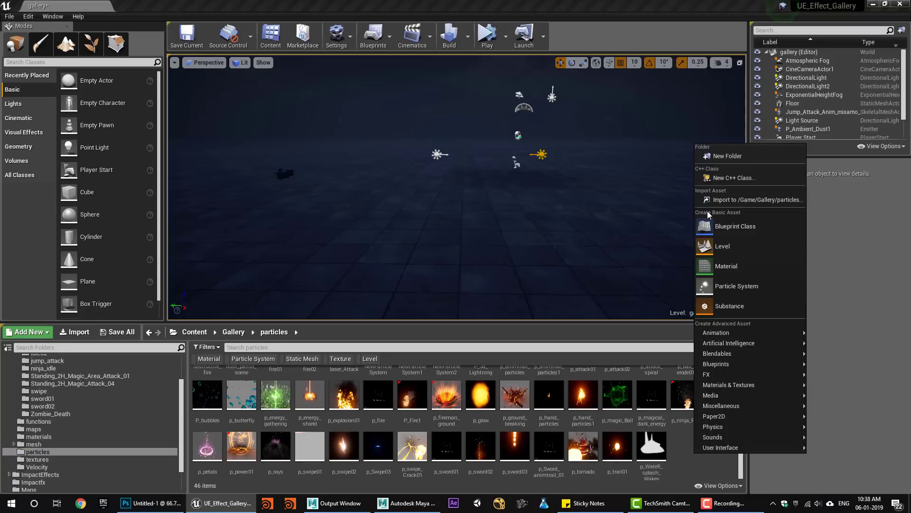
left_click(741, 285)
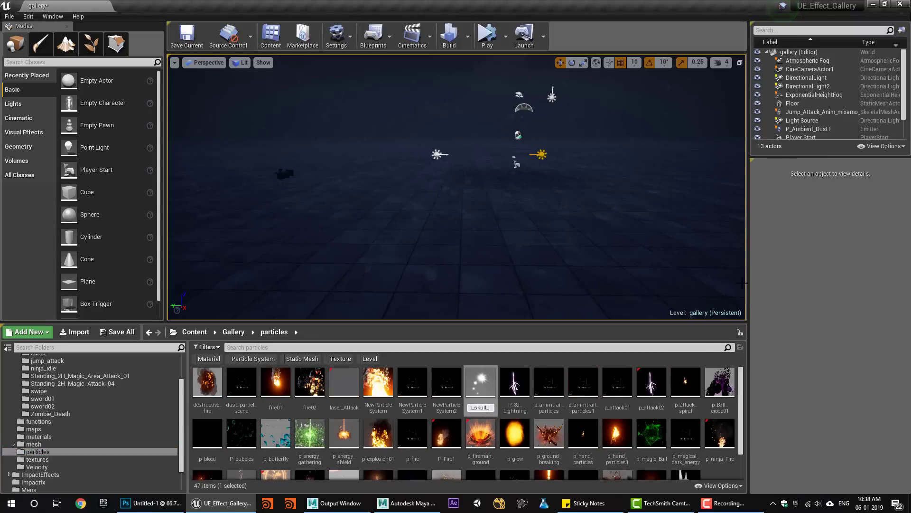
key("Return")
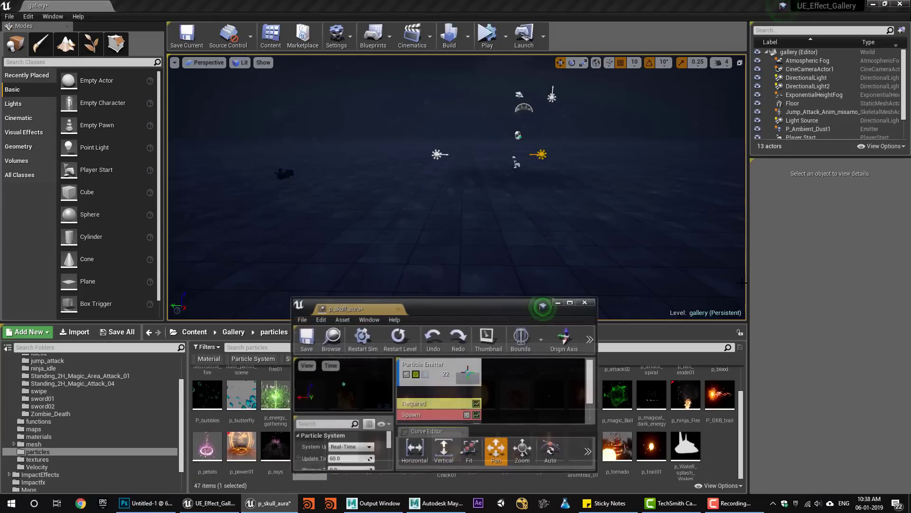
left_click_drag(361, 310, 349, 4)
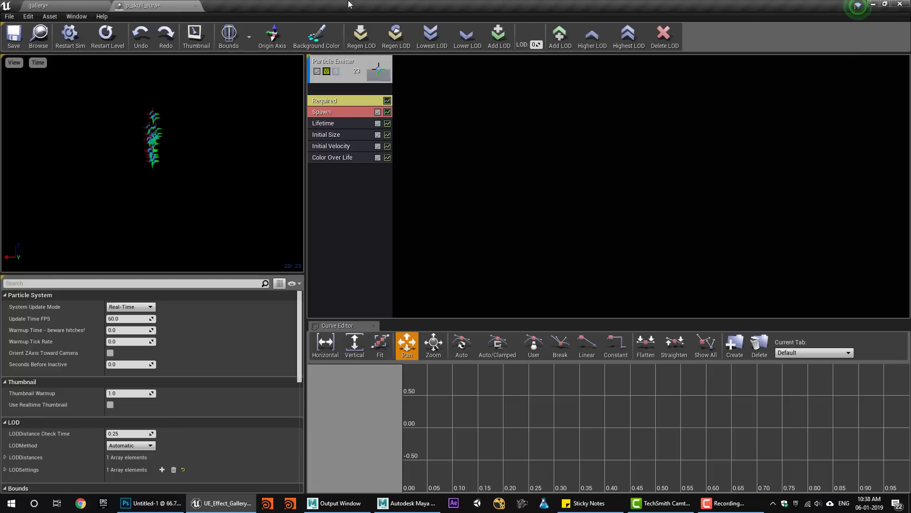
Rename the default particle emitter to skulls.
right_click(338, 75)
mouse_move(387, 76)
left_click(441, 76)
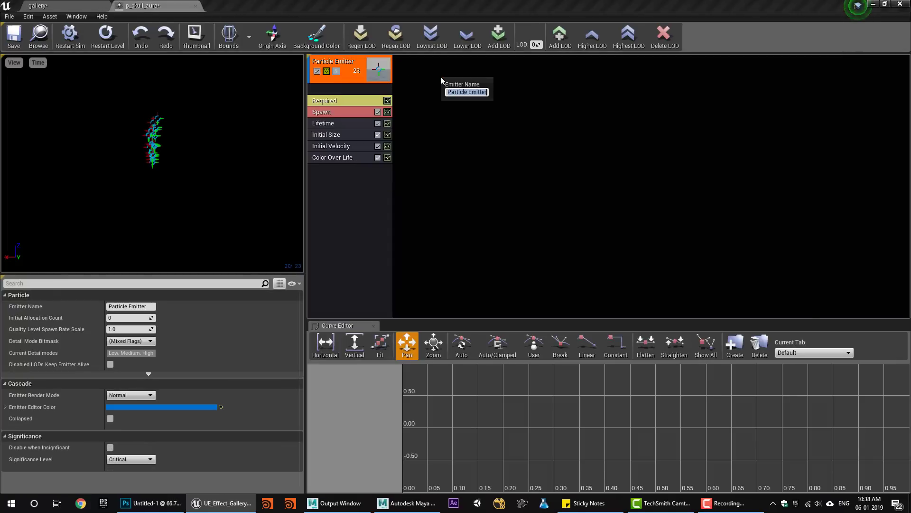
type("skulls")
key("Return")
Add a mesh type data module to the skulls emitter and check the mesh particles in the preview.
right_click(338, 89)
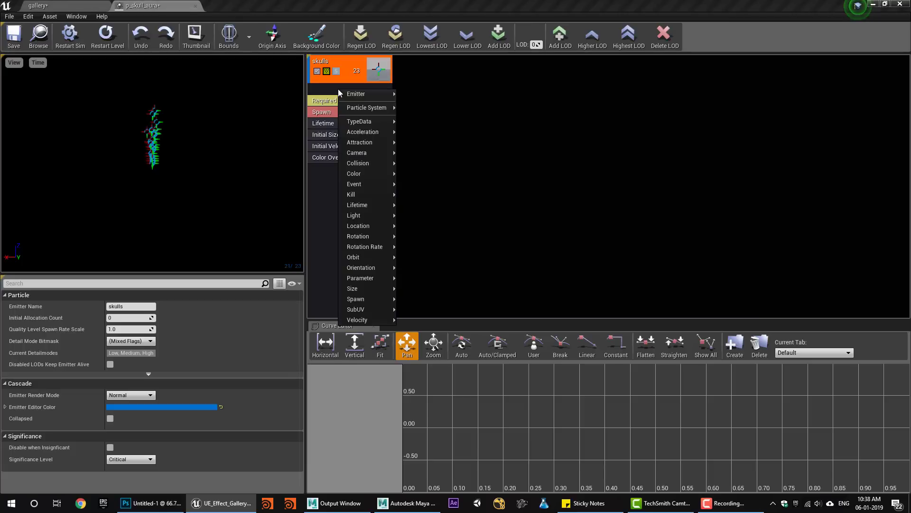
mouse_move(366, 108)
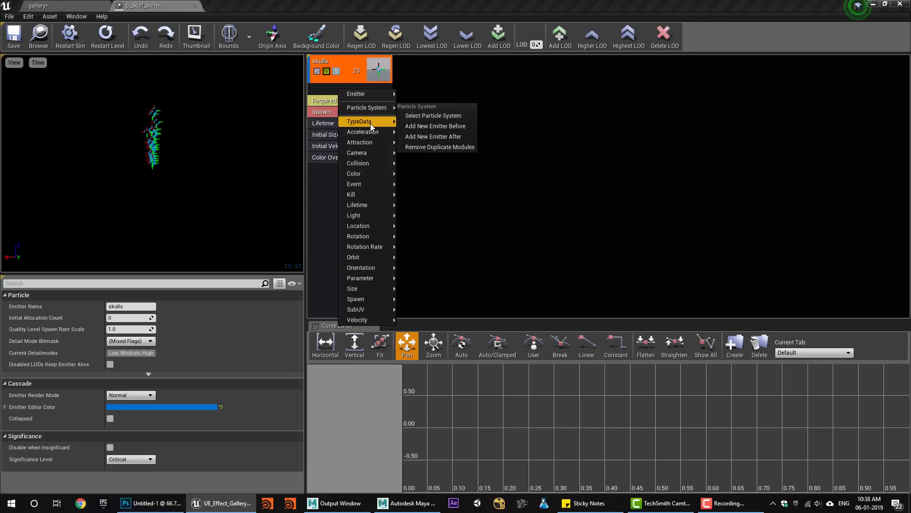
mouse_move(370, 124)
left_click(434, 161)
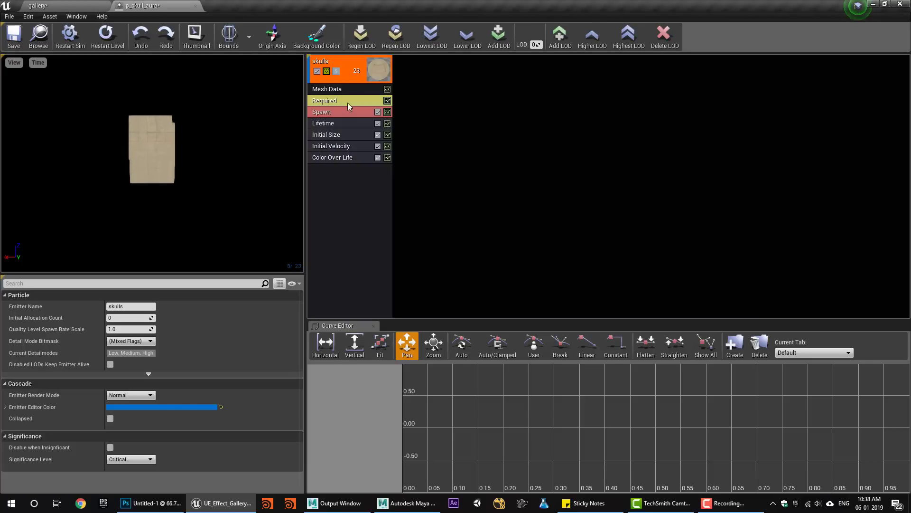
left_click_drag(181, 172, 200, 155)
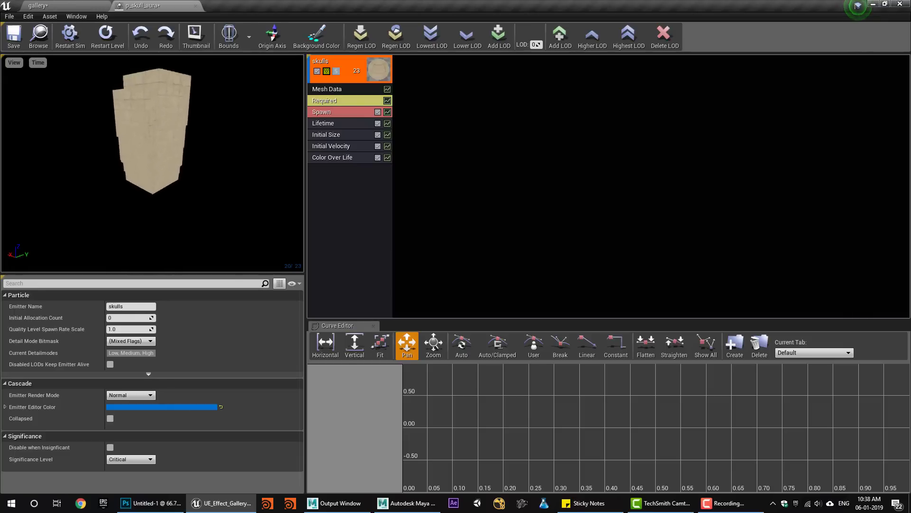
Assign the sm_skull static mesh to the Mesh Data module of the skulls emitter.
left_click(346, 91)
left_click(158, 314)
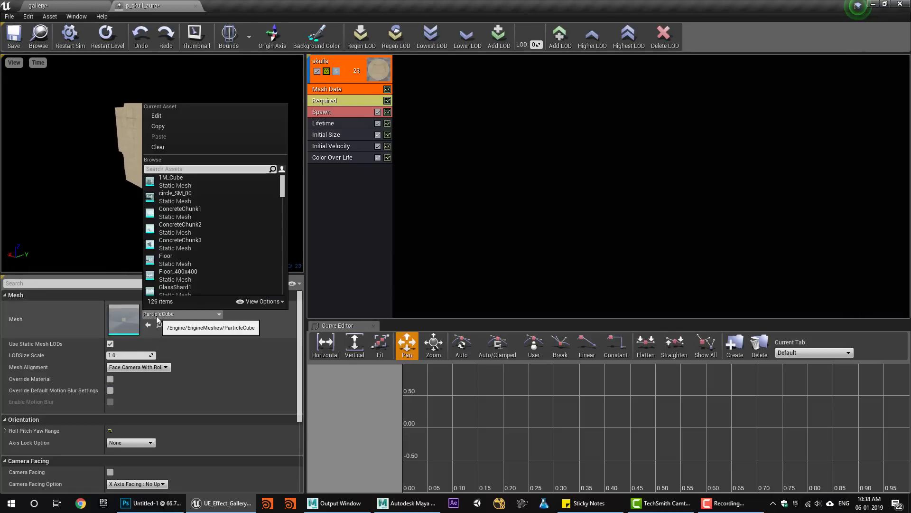
type("skul")
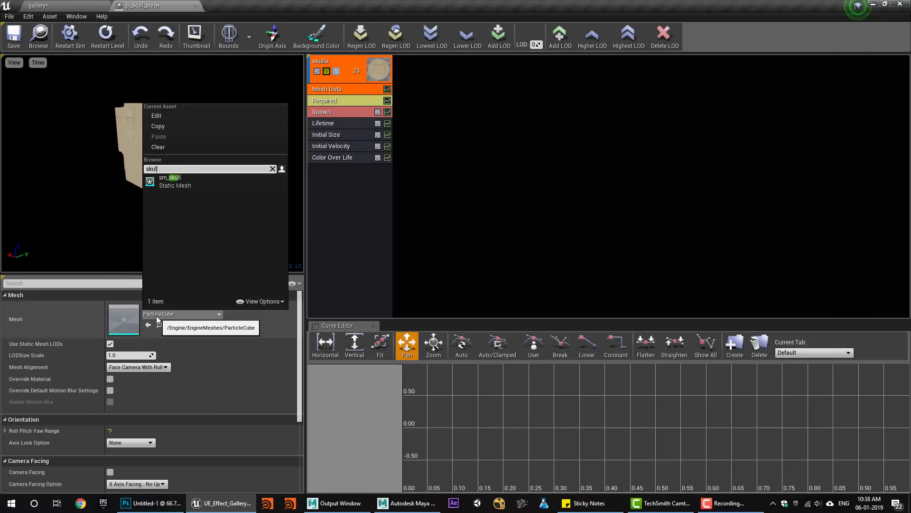
left_click(206, 187)
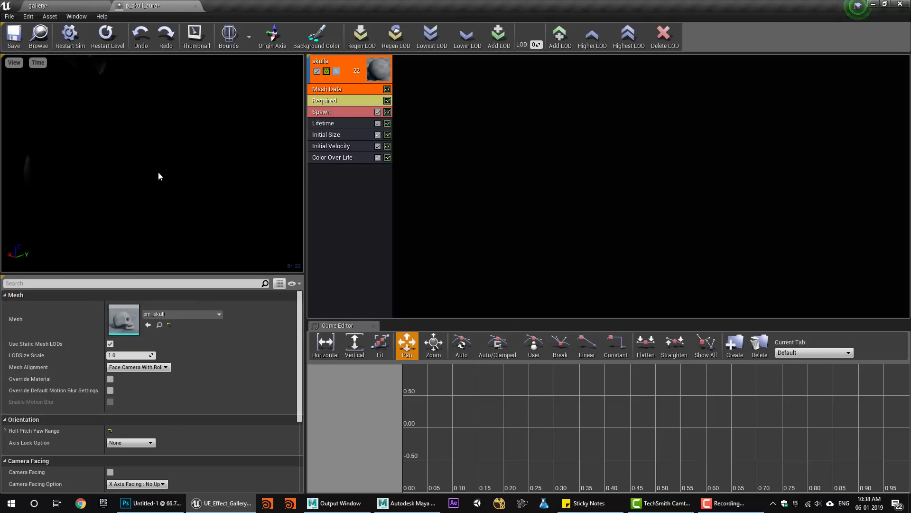
Set the particle preview's background color to dark grey with a brightness value of 0.088542.
left_click(316, 35)
left_click(468, 156)
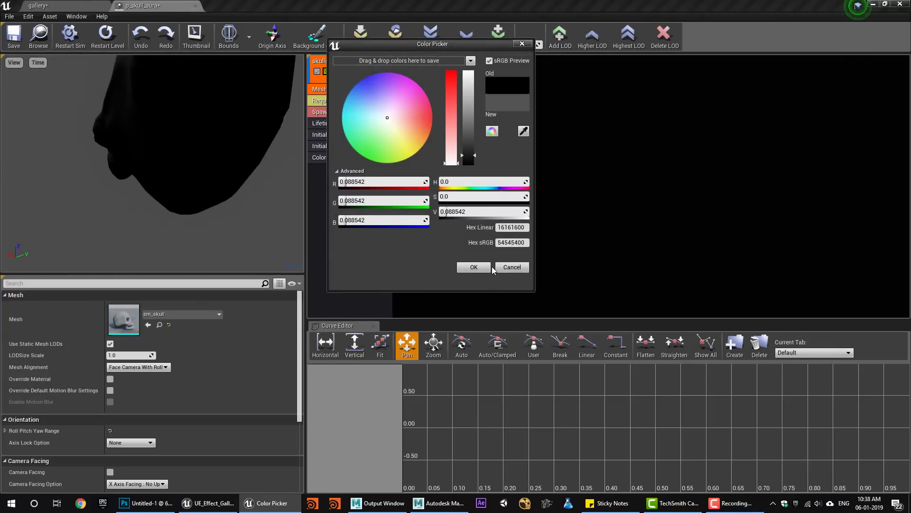
left_click(474, 267)
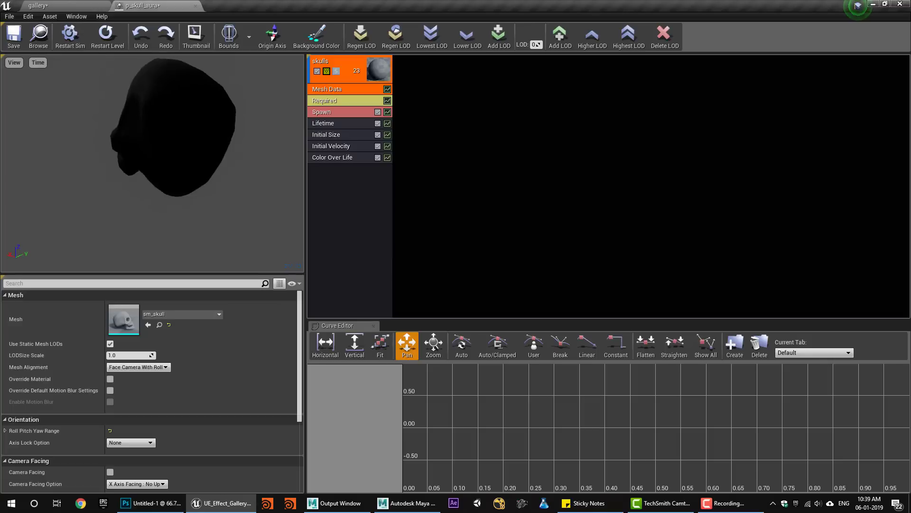
Change the Start Velocity distribution of the Initial Velocity module to Distribution Vector Constant.
left_click_drag(141, 174, 192, 184)
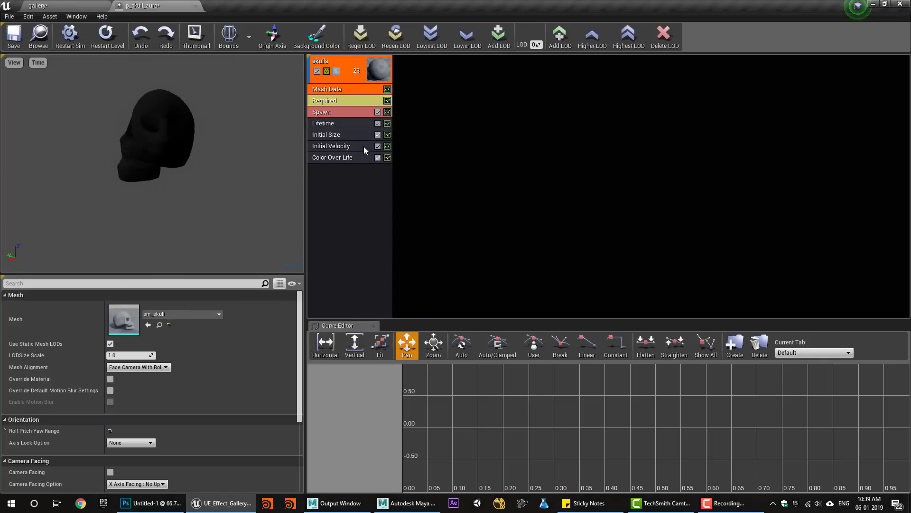
left_click(332, 146)
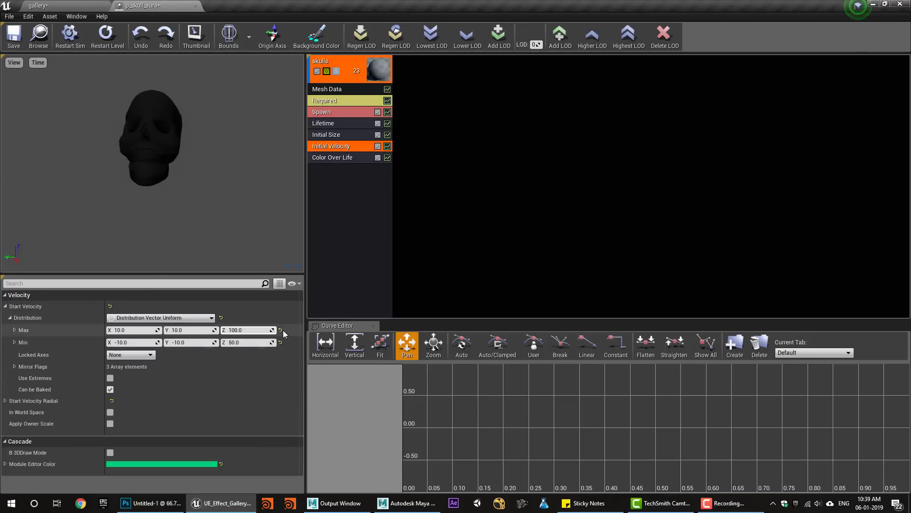
left_click(157, 318)
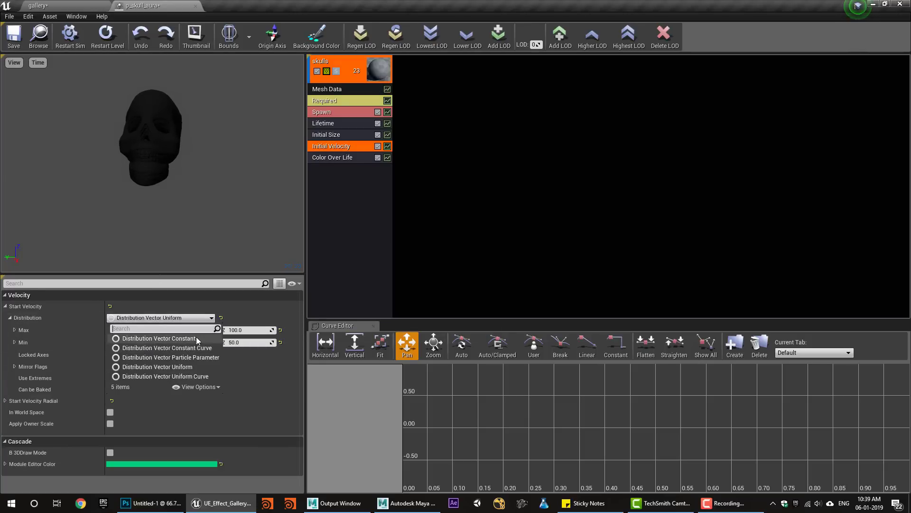
left_click(193, 350)
left_click_drag(145, 219, 153, 193)
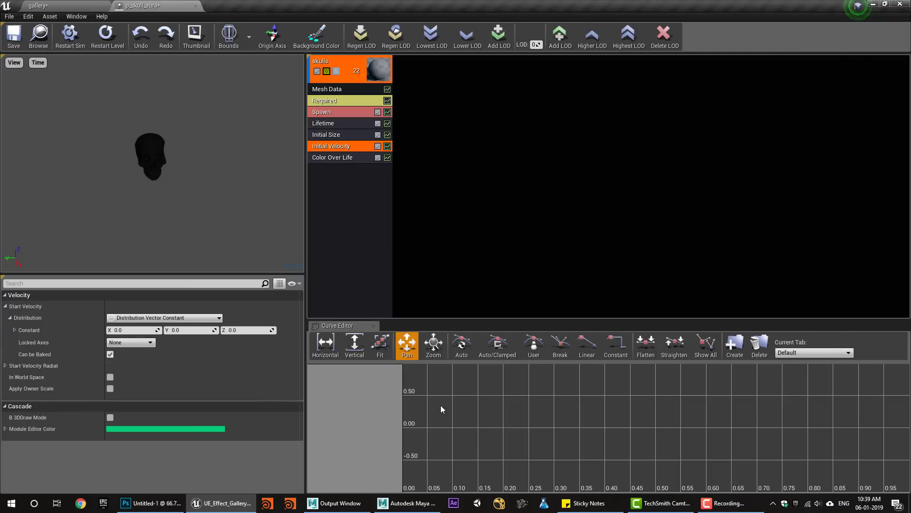
Switch to Maya and move the skull about 66 units along negative Z, away from the grid.
left_click(427, 496)
right_click_drag(504, 250, 270, 291, "alt")
key("w")
left_click_drag(450, 285, 361, 304, "alt")
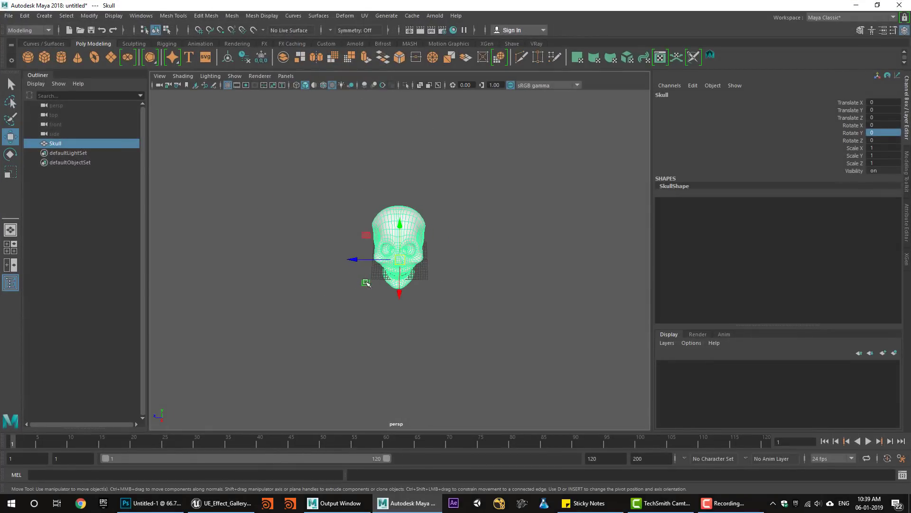
right_click_drag(373, 282, 423, 299, "alt")
left_click_drag(352, 260, 569, 261)
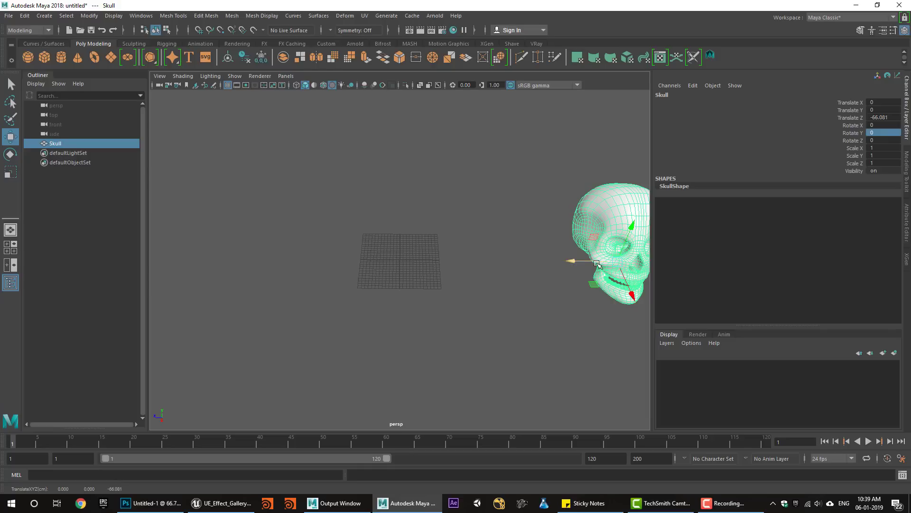
Snap the skull's pivot to the grid origin and rotate the skull around it on the Y axis.
key("d")
key("x")
left_click_drag(617, 262, 557, 265)
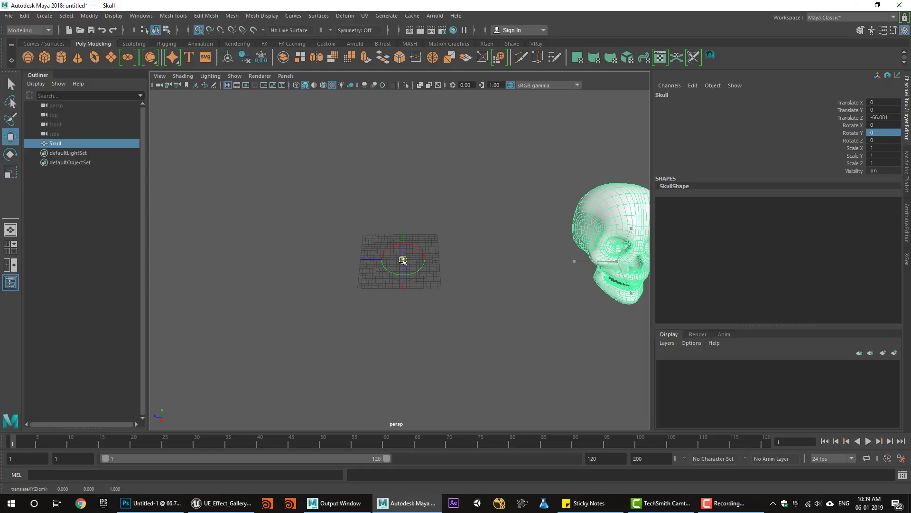
scroll(512, 280, "down", 6)
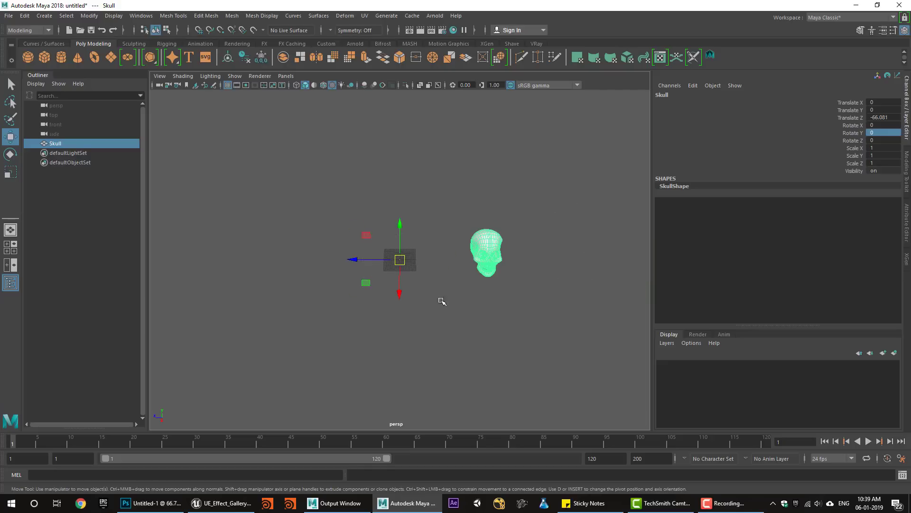
key("e")
left_click_drag(427, 285, 407, 269)
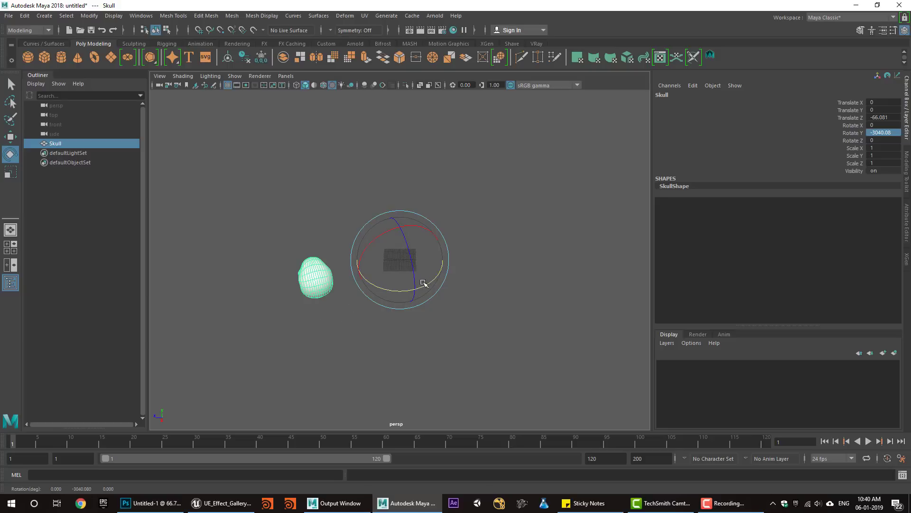
Undo the skull's rotation, pivot change and move, inspect it at the origin, and return to the Unreal particle editor.
key("ctrl+z")
key("ctrl+z")
key("ctrl+z")
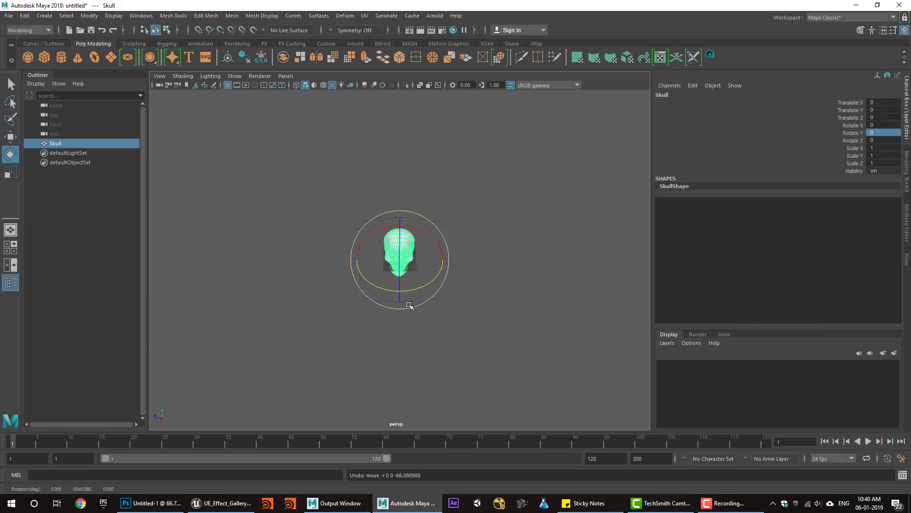
left_click_drag(389, 287, 407, 269)
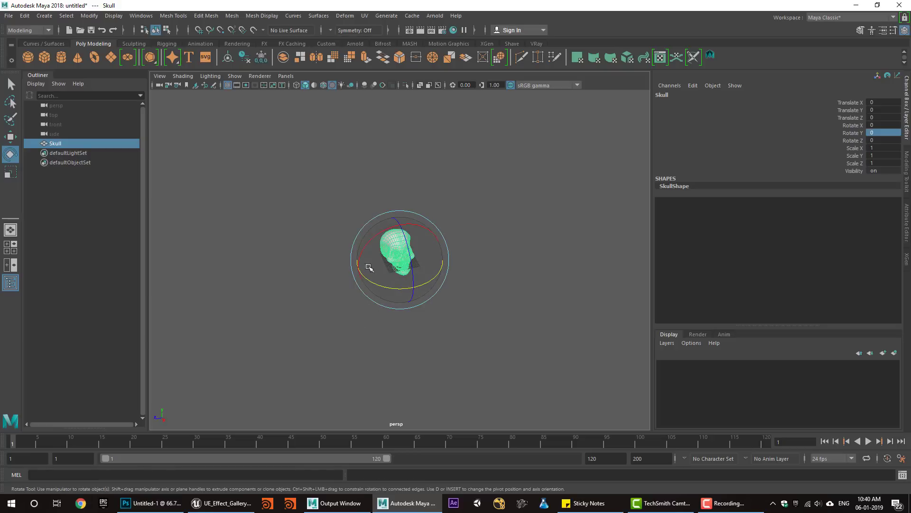
key("w")
key("f")
left_click_drag(503, 343, 389, 285, "alt")
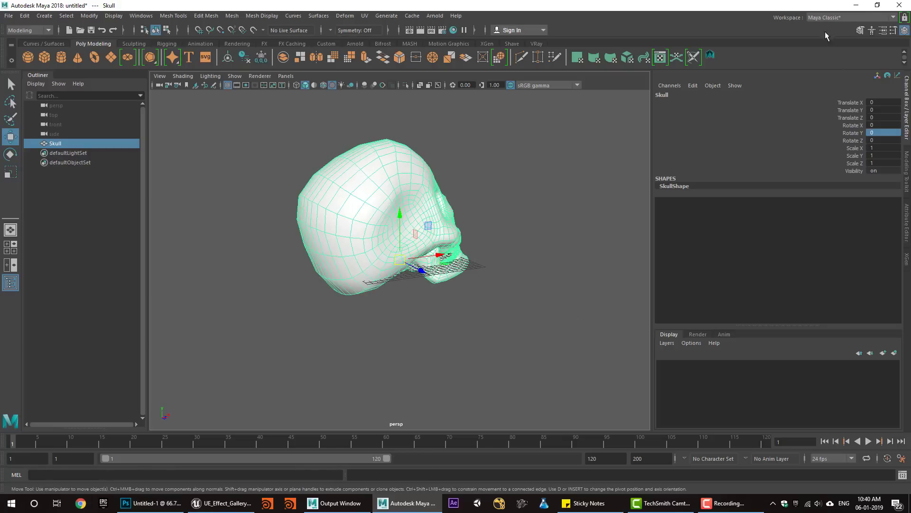
left_click(858, 5)
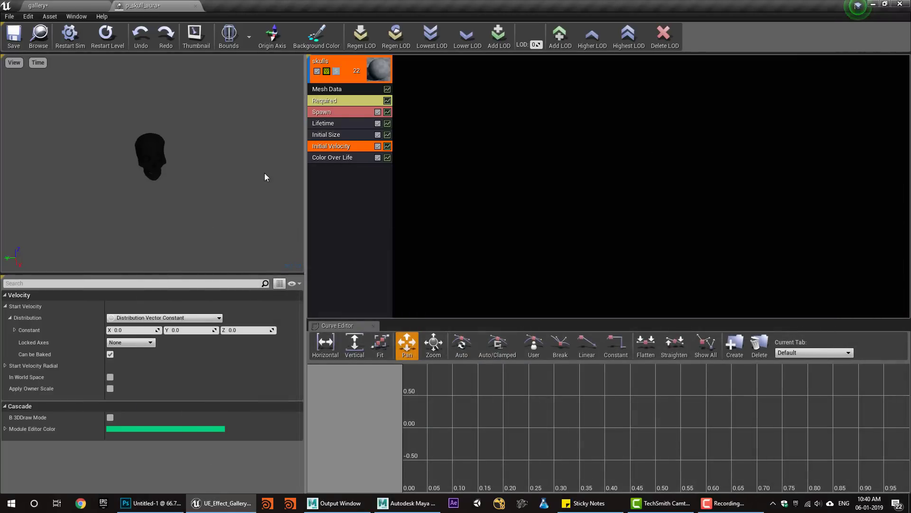
Lock the Initial Velocity distribution's axes to XYZ and set its constant X velocity to 2000.
left_click_drag(148, 198, 148, 197)
left_click(119, 341)
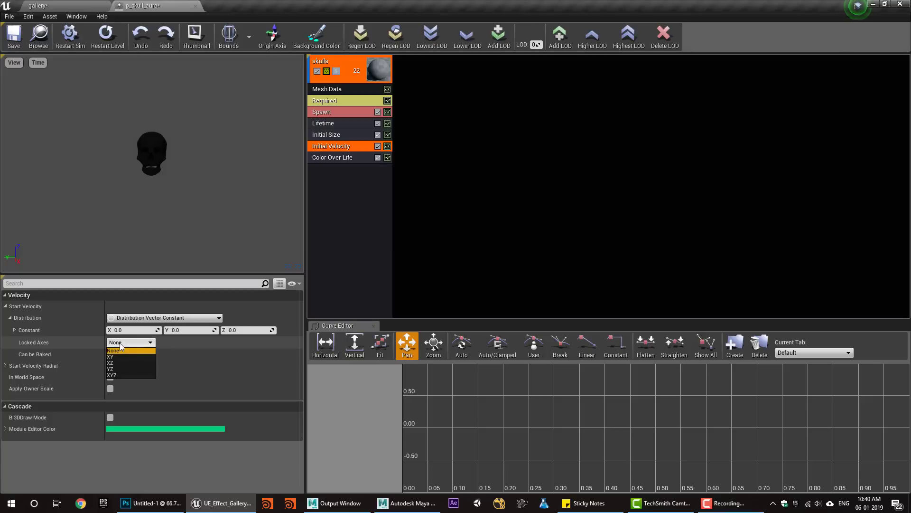
left_click(124, 373)
left_click(134, 330)
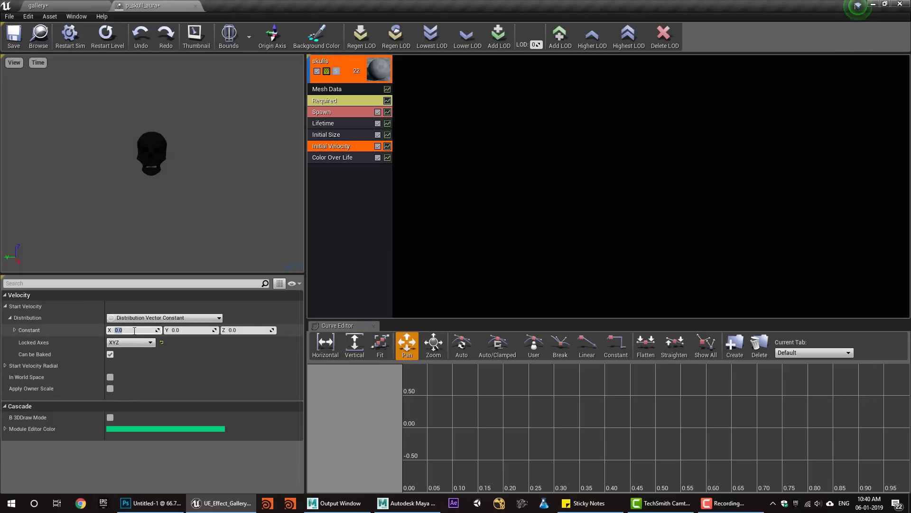
type("2000")
key("Return")
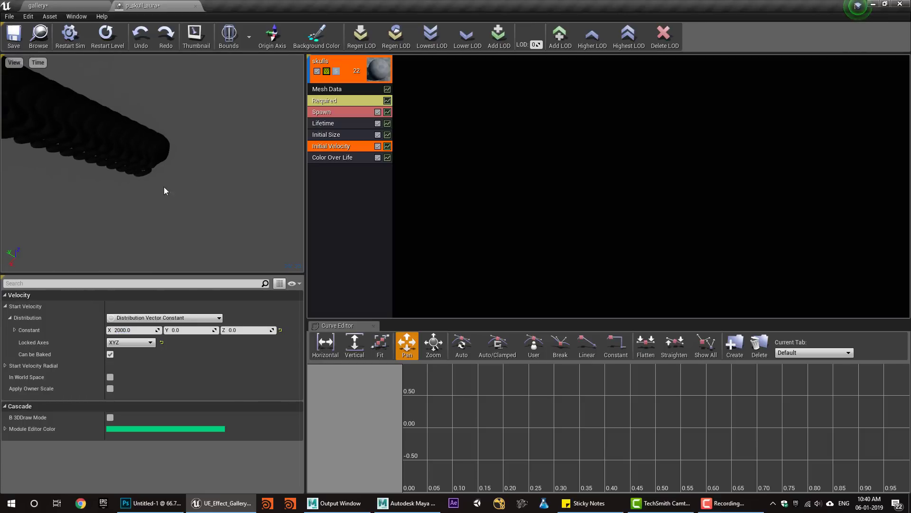
Add one element to the Spawn module's burst list and expand its count and time settings.
left_click(334, 113)
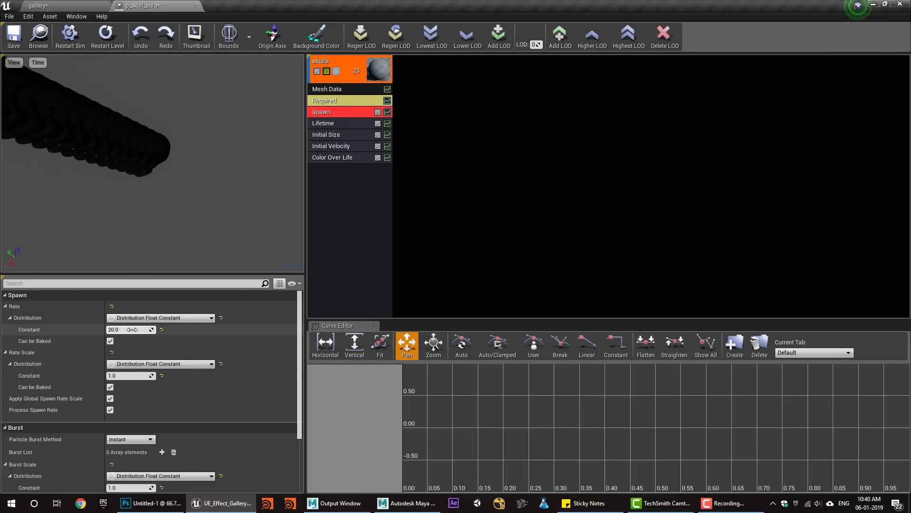
scroll(170, 378, "down", 3)
left_click(162, 382)
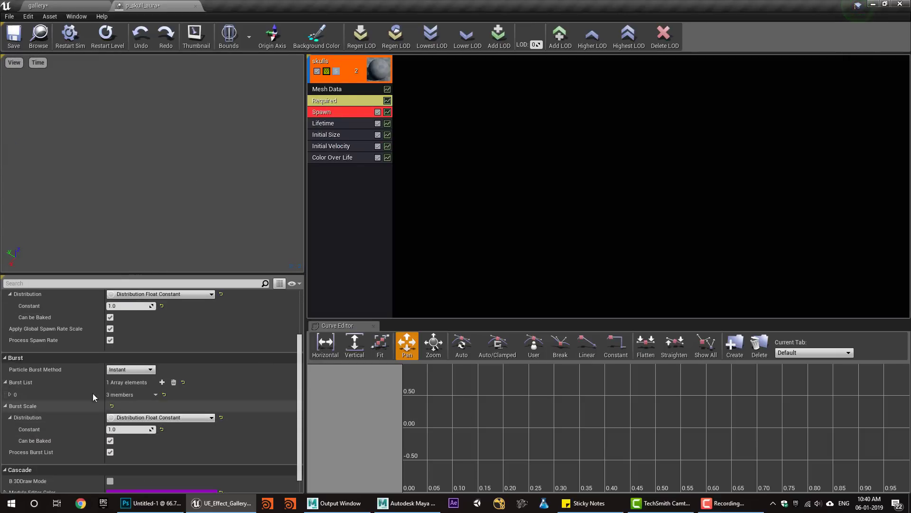
left_click(9, 395)
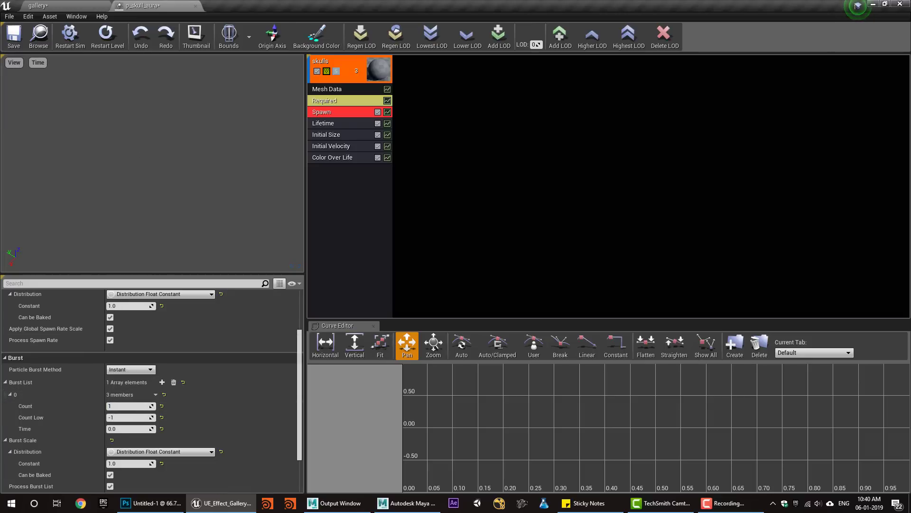
Add a Velocity/Life module to the skulls emitter and show its properties.
right_click(341, 182)
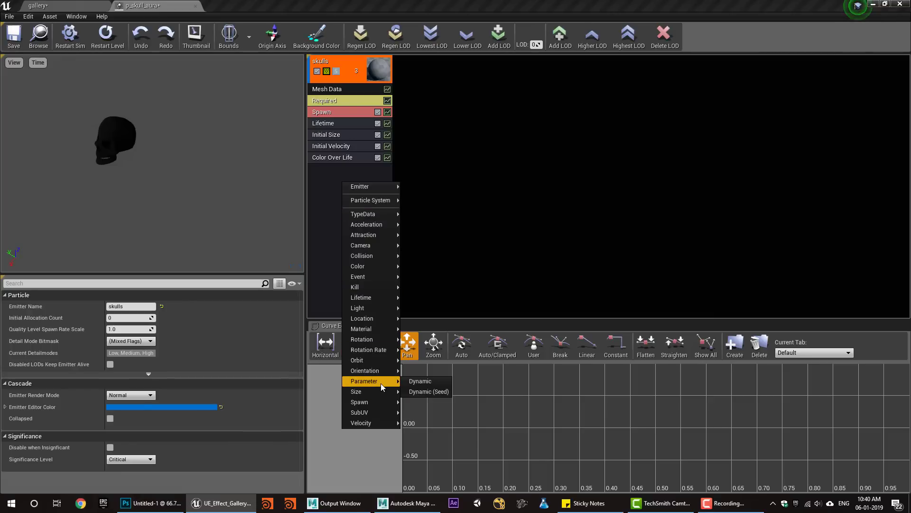
mouse_move(375, 422)
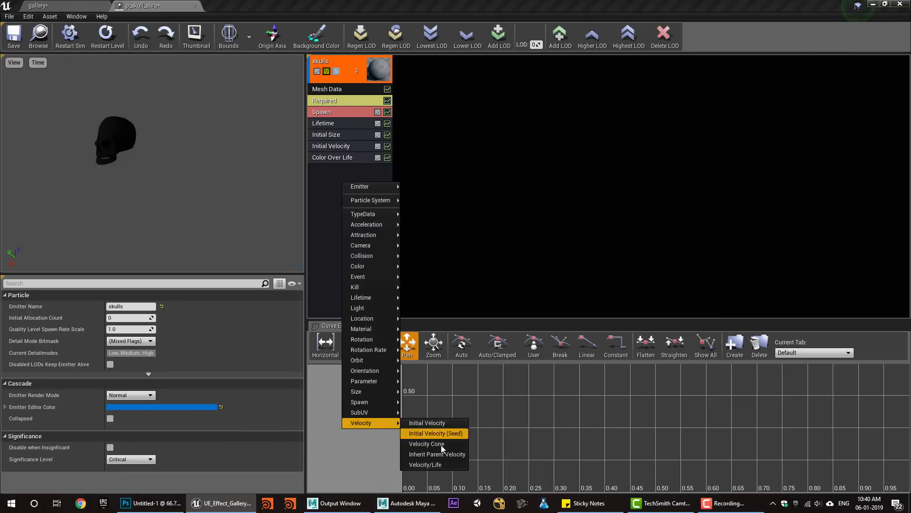
left_click(427, 464)
left_click(345, 170)
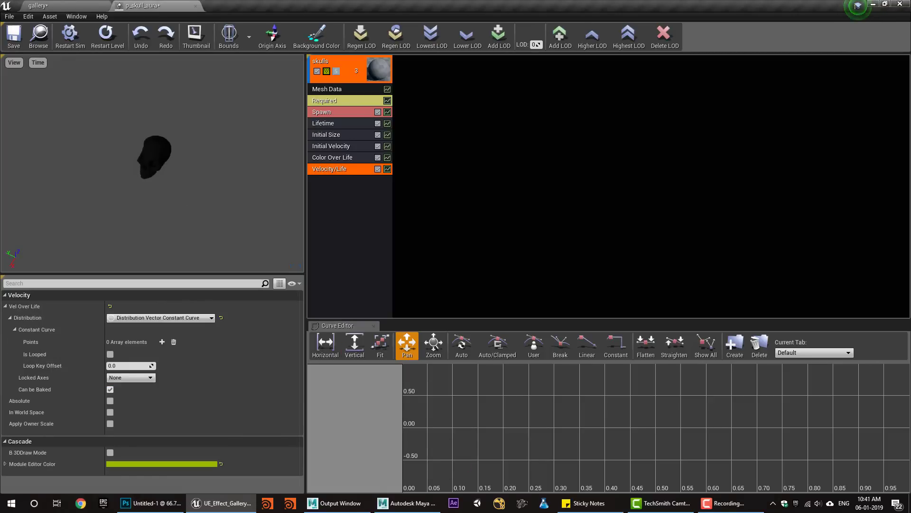
left_click_drag(173, 194, 157, 195)
Review the constant X and Z values of the Initial Velocity module, and reselect the Velocity/Life module.
left_click(348, 147)
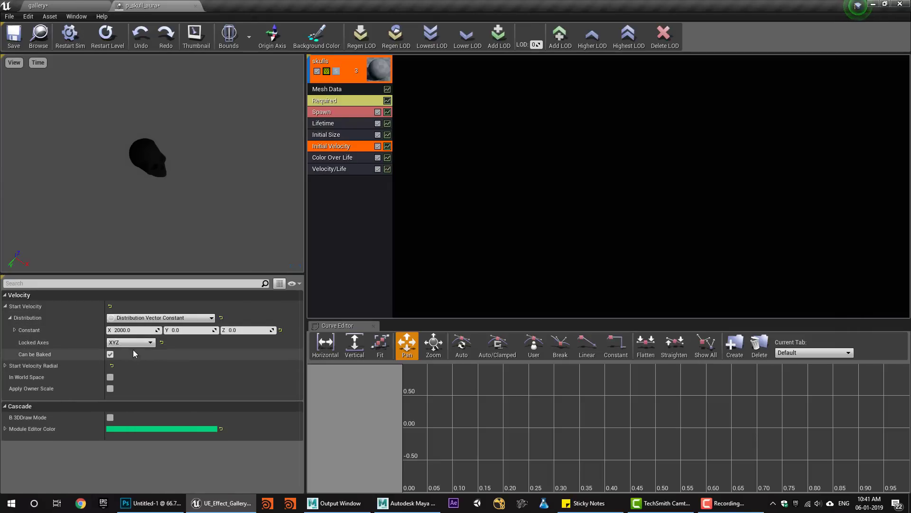
left_click(127, 329)
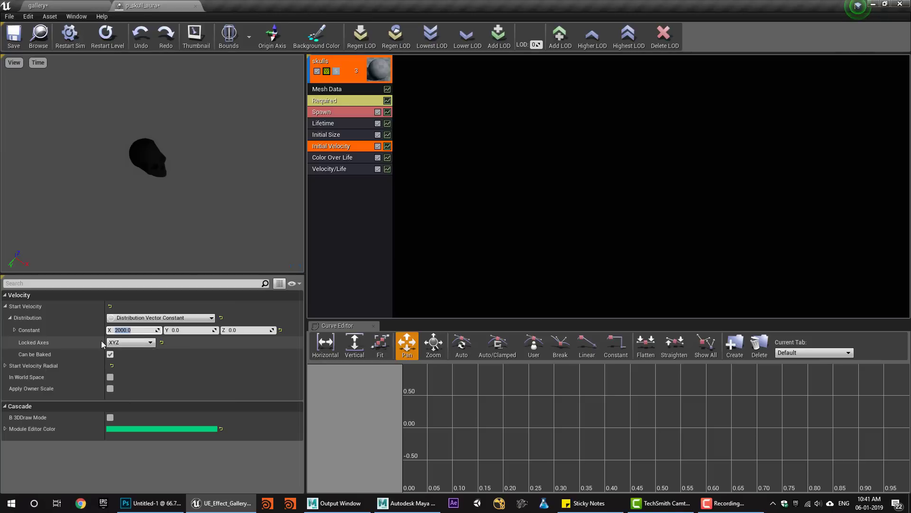
left_click(125, 330)
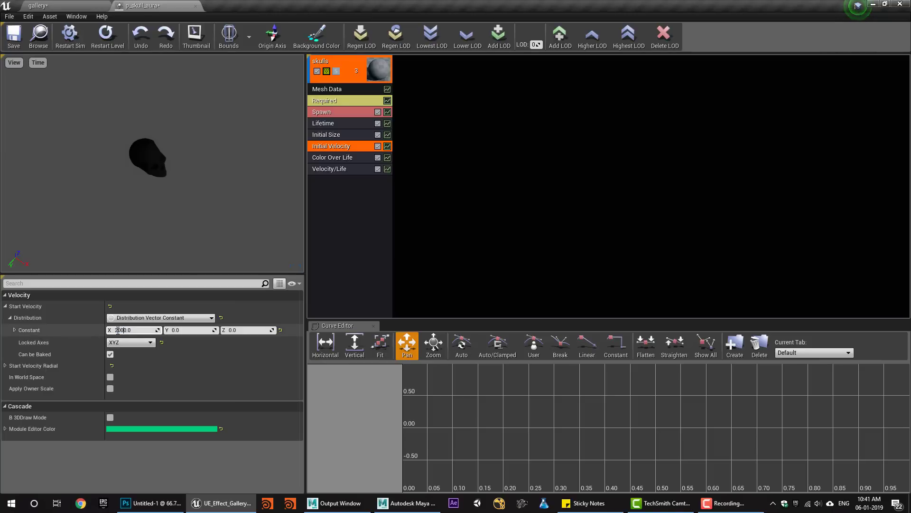
key("Return")
left_click(245, 330)
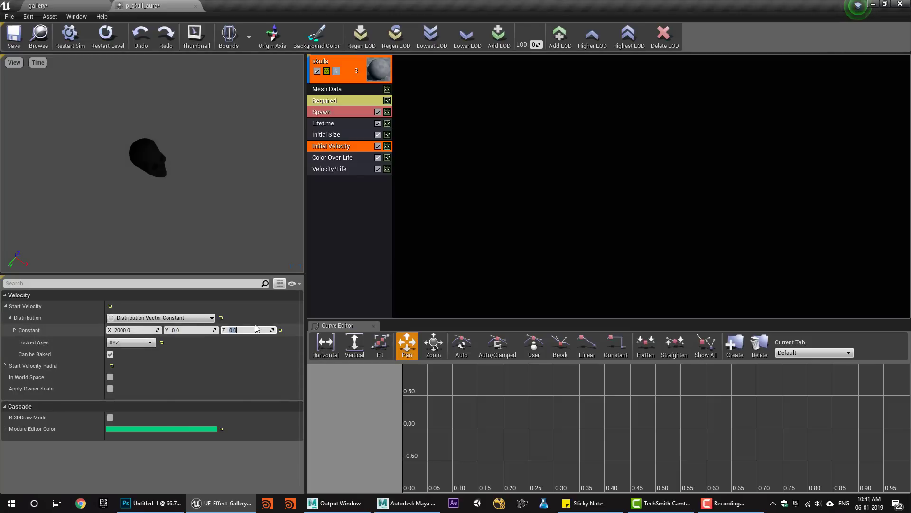
left_click(335, 169)
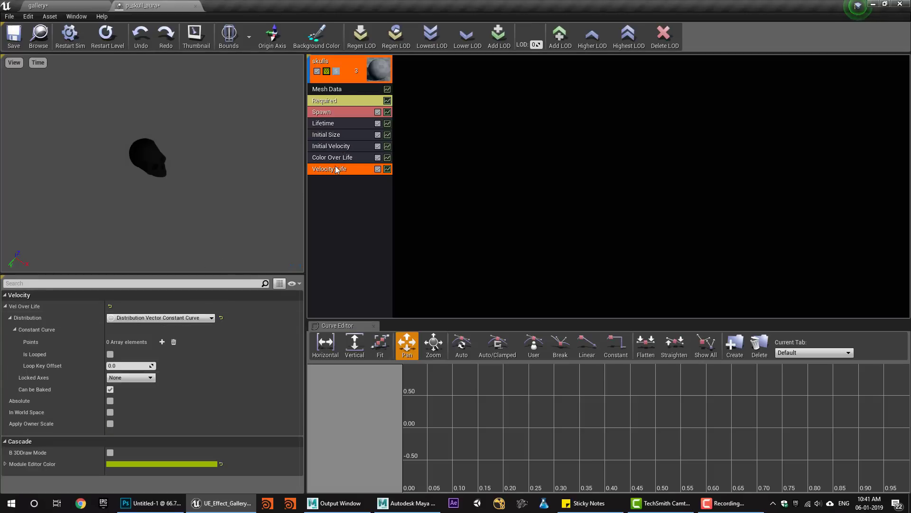
Switch to Photoshop and set up the Brush tool with a black foreground at 100% opacity and 100% flow.
left_click(144, 505)
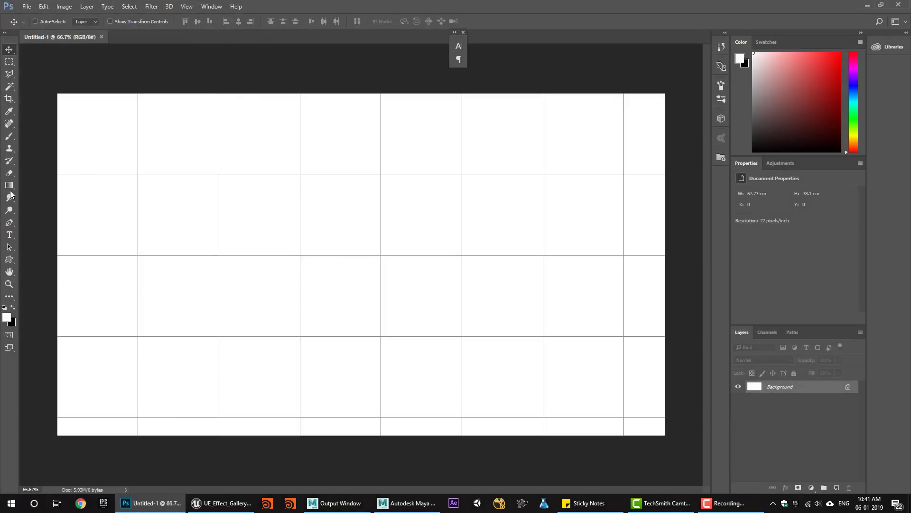
left_click(14, 307)
left_click(9, 136)
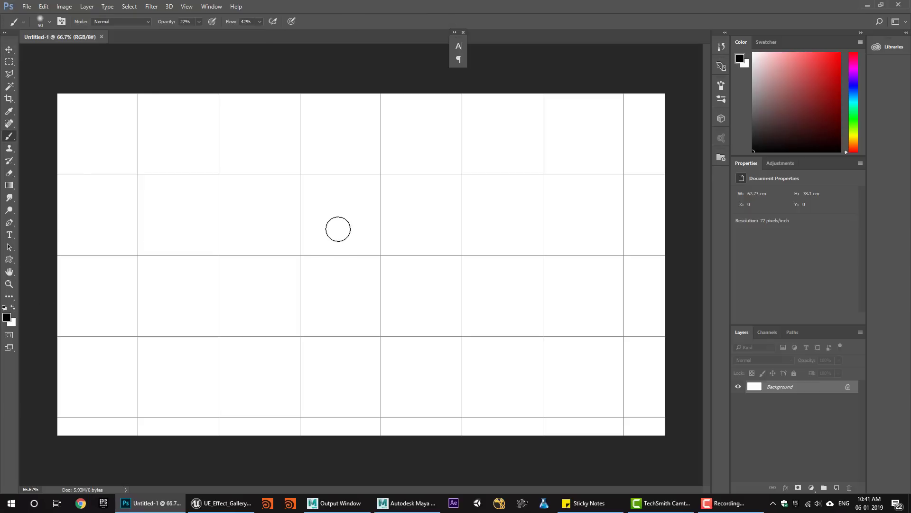
left_click_drag(230, 25, 228, 25)
left_click_drag(172, 22, 359, 42)
Add a new layer and paint a short vertical black stroke near the canvas center with a size 20 brush.
left_click(837, 488)
key("bracketleft")
mouse_move(364, 250)
left_mouse_down()
mouse_move(366, 232)
mouse_move(369, 266)
mouse_move(364, 231)
mouse_move(367, 261)
left_mouse_up()
left_click_drag(366, 229, 375, 263)
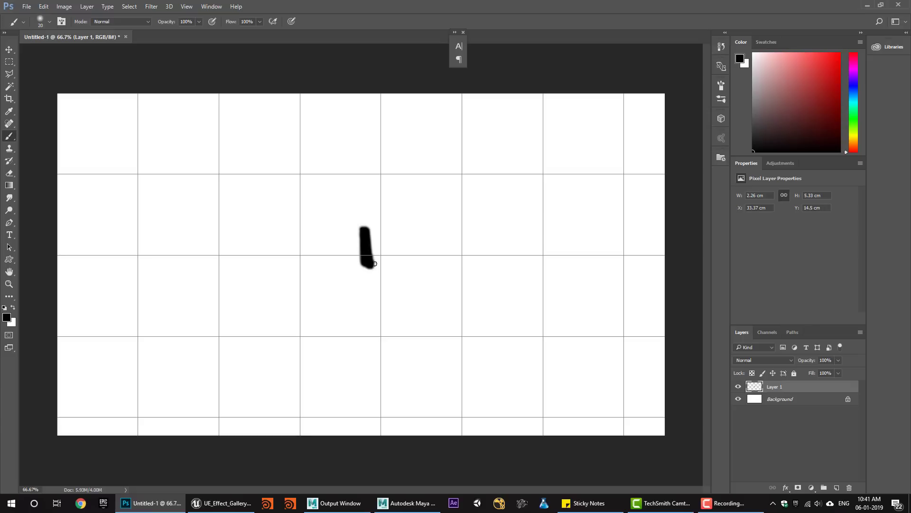
Set the foreground color to red ff0000 and paint a small dot at the lower end of the black stroke.
left_click(7, 318)
type("ff0000")
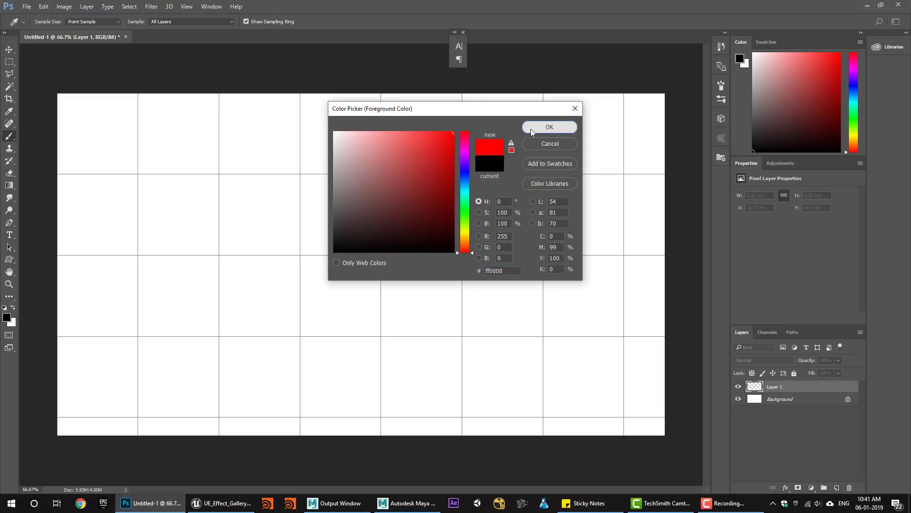
left_click(536, 129)
left_click_drag(368, 261, 367, 257)
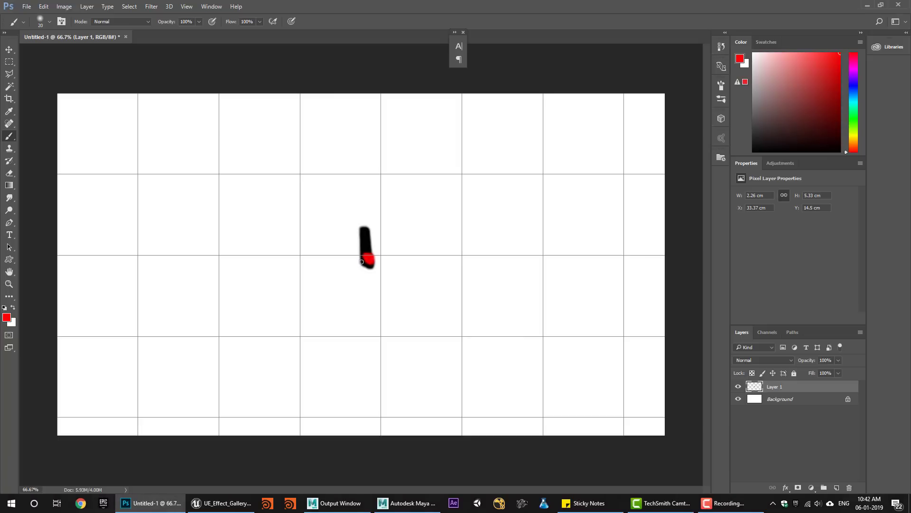
Sketch a broken red circle of four arcs around the black stroke and return to the Unreal particle editor.
left_click_drag(362, 261, 239, 247)
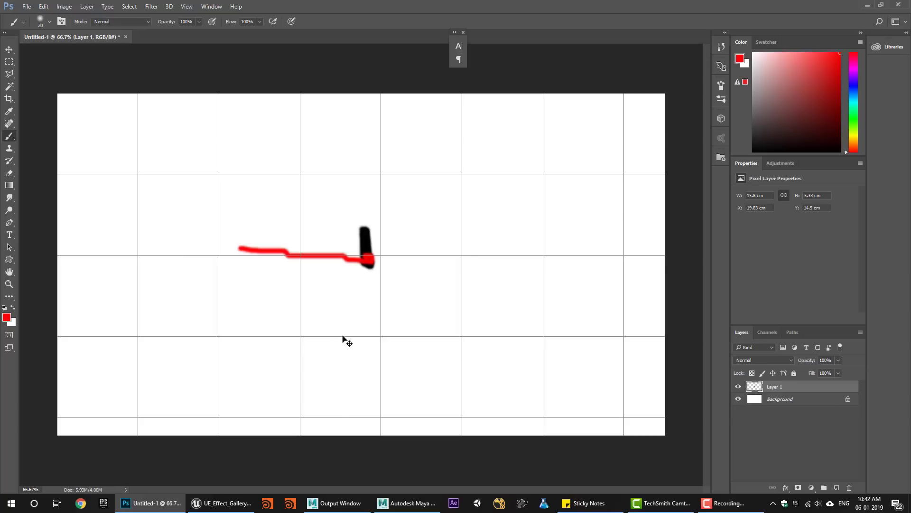
key("ctrl+z")
left_click_drag(318, 221, 309, 301)
mouse_move(354, 344)
left_mouse_down()
mouse_move(370, 346)
mouse_move(436, 312)
left_mouse_up()
mouse_move(445, 273)
left_mouse_down()
mouse_move(440, 213)
mouse_move(333, 175)
left_mouse_up()
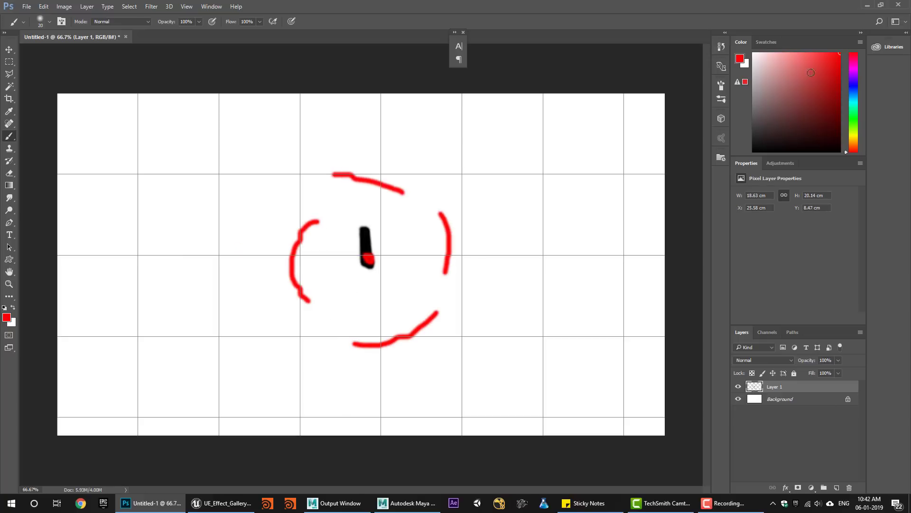
left_click(867, 5)
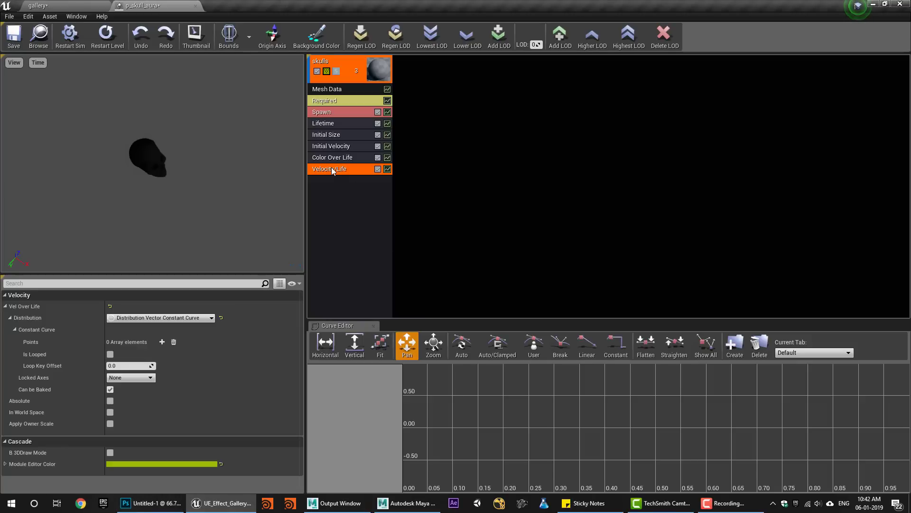
Add an Initial Location module to the skulls emitter, place it directly below Lifetime, and make its distribution a Distribution Vector Constant.
right_click(337, 187)
mouse_move(366, 324)
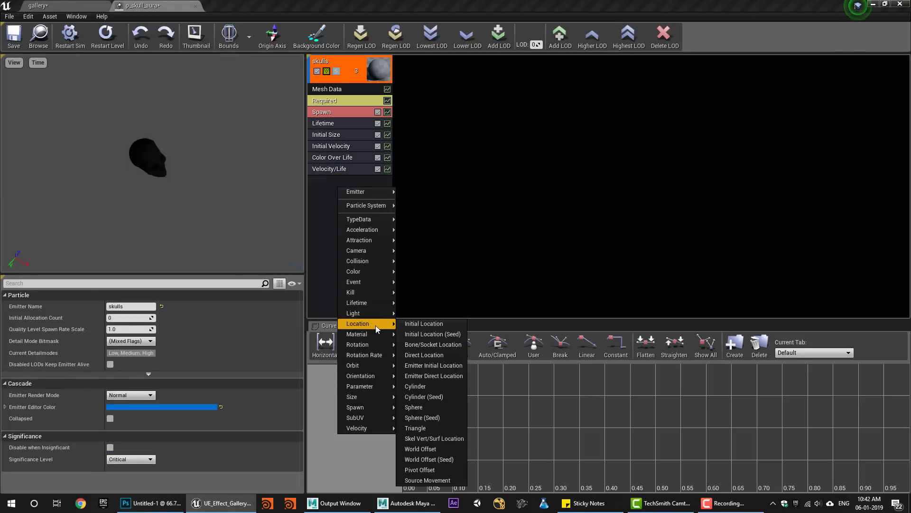
left_click(418, 325)
left_click_drag(325, 181, 326, 135)
left_click(152, 318)
left_click(143, 339)
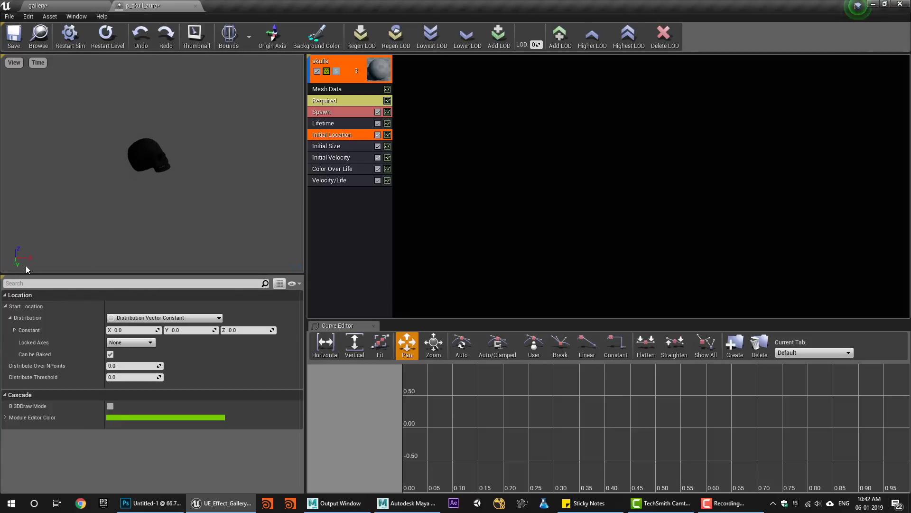
Set the Initial Location constant's Y value to 400.
left_click(185, 329)
type("400")
key("Return")
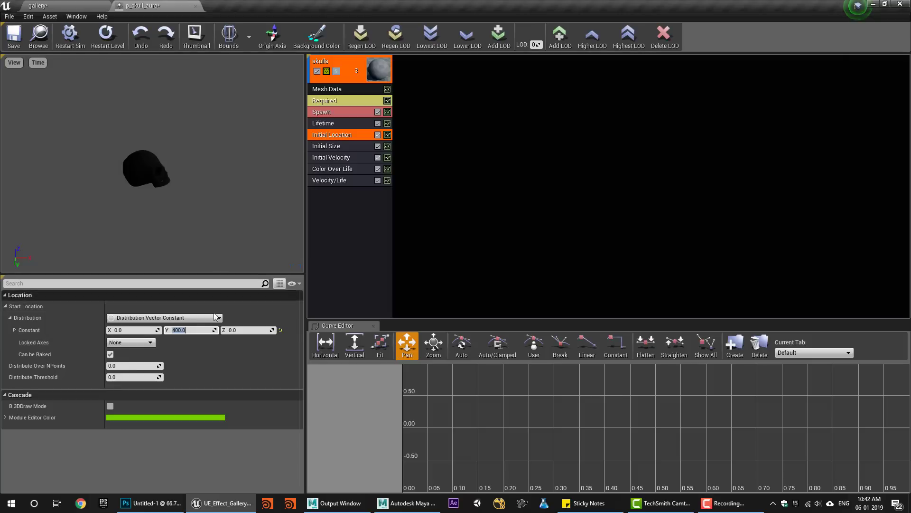
left_click(212, 227)
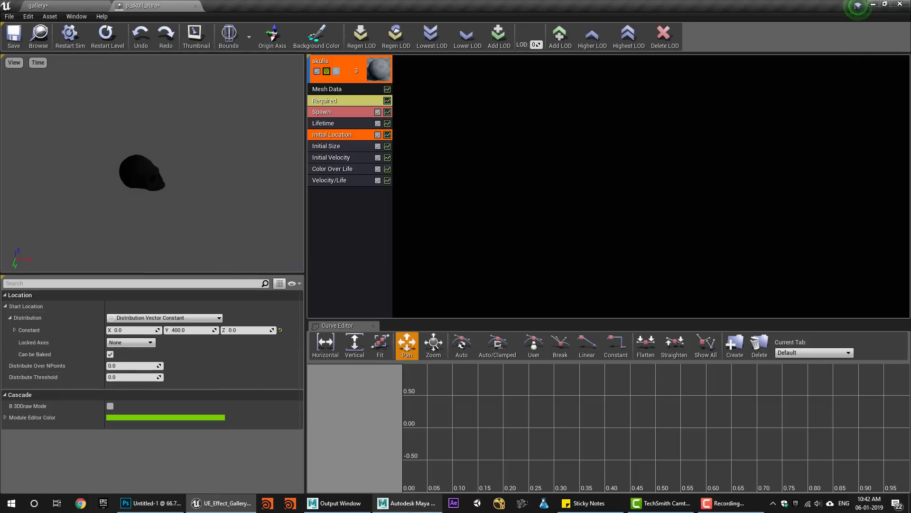
Switch to Photoshop and paint a red dot above the circle's upper arc, with short red marks linking it to the black stroke.
left_click(151, 503)
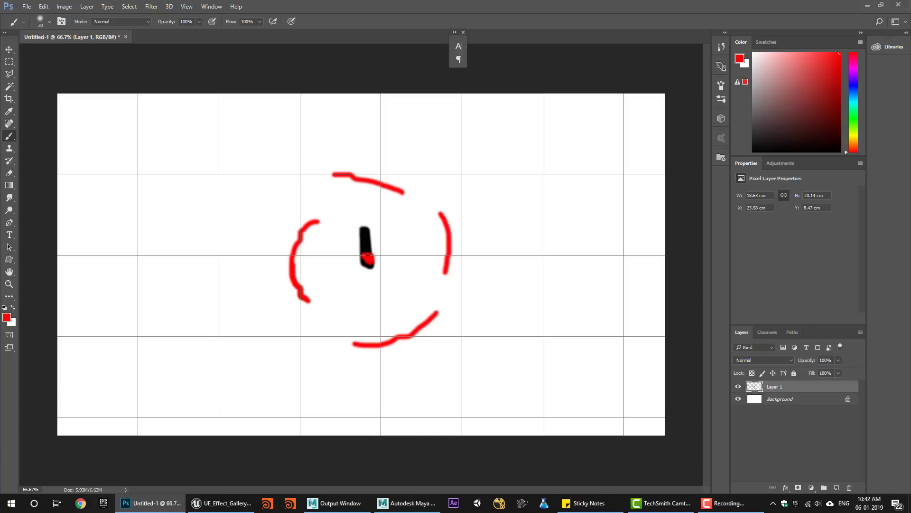
left_click(378, 168)
mouse_move(373, 186)
left_mouse_down()
mouse_move(374, 230)
mouse_move(379, 205)
left_mouse_up()
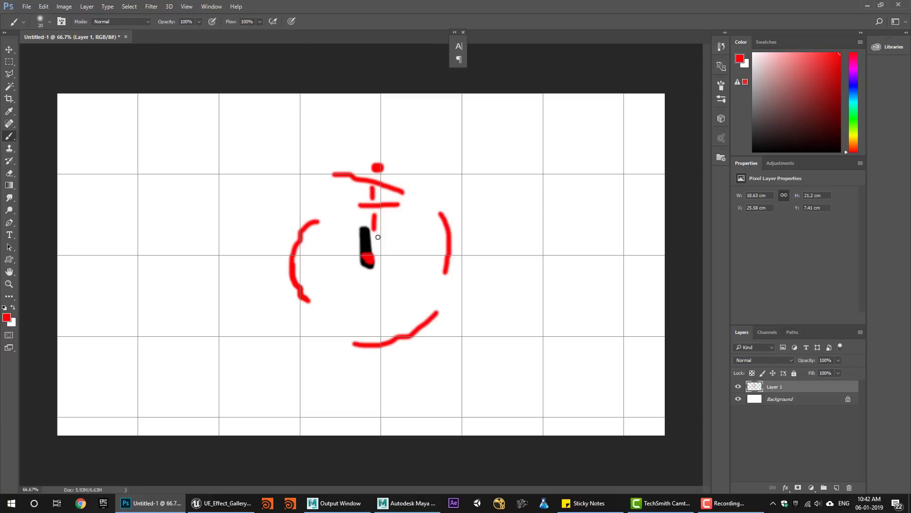
mouse_move(374, 165)
left_mouse_down()
mouse_move(397, 177)
mouse_move(382, 167)
left_mouse_up()
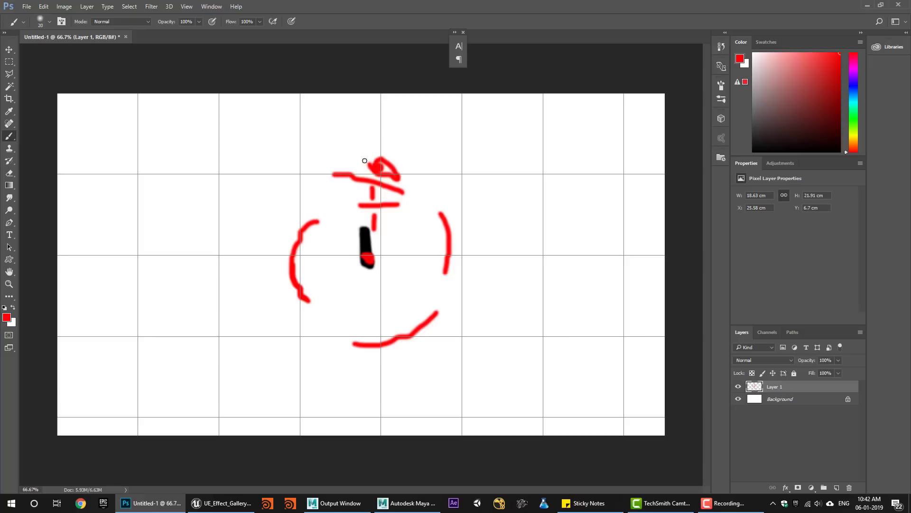
Paint a red dashed path from the dot counterclockwise outside the circle, then return to the Unreal particle editor.
mouse_move(367, 161)
left_mouse_down()
mouse_move(336, 157)
mouse_move(320, 165)
left_mouse_up()
left_click_drag(288, 191, 269, 244)
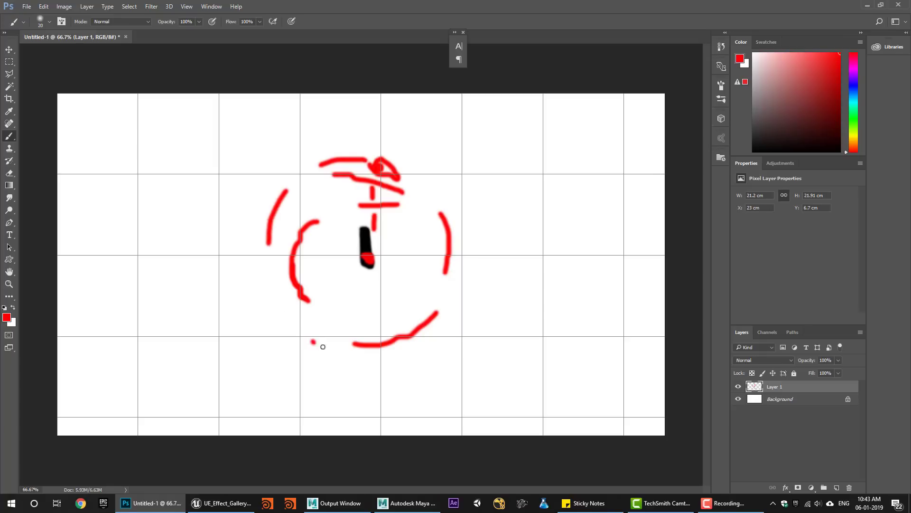
left_click_drag(312, 341, 364, 362)
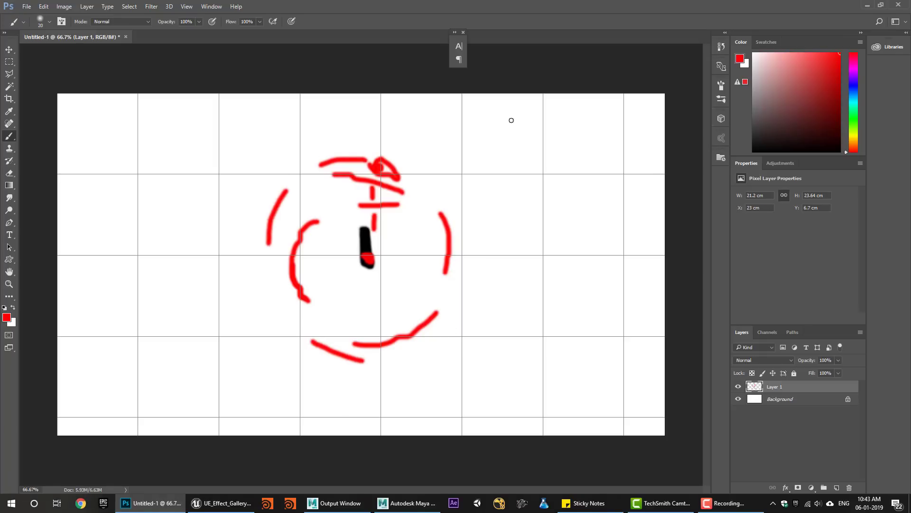
left_click(863, 5)
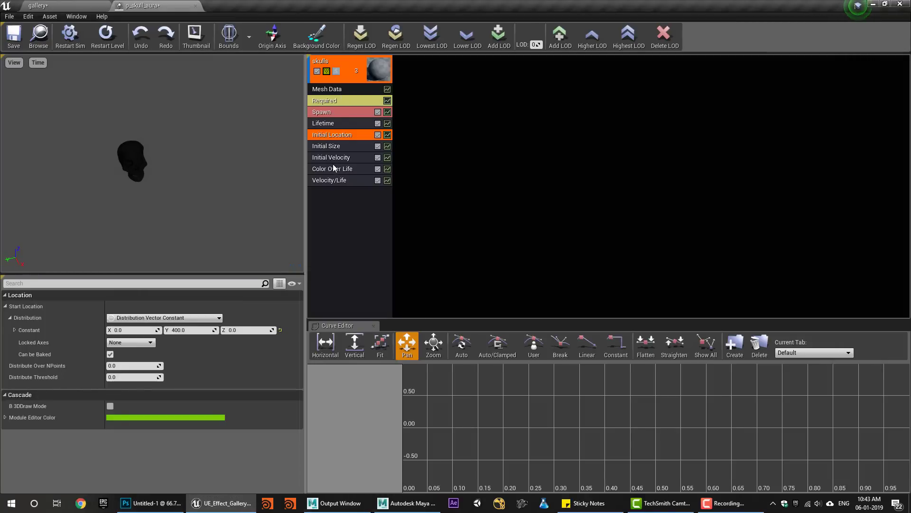
Add a first point to the Velocity/Life constant curve and set its Out Val X to -1.
left_click(346, 181)
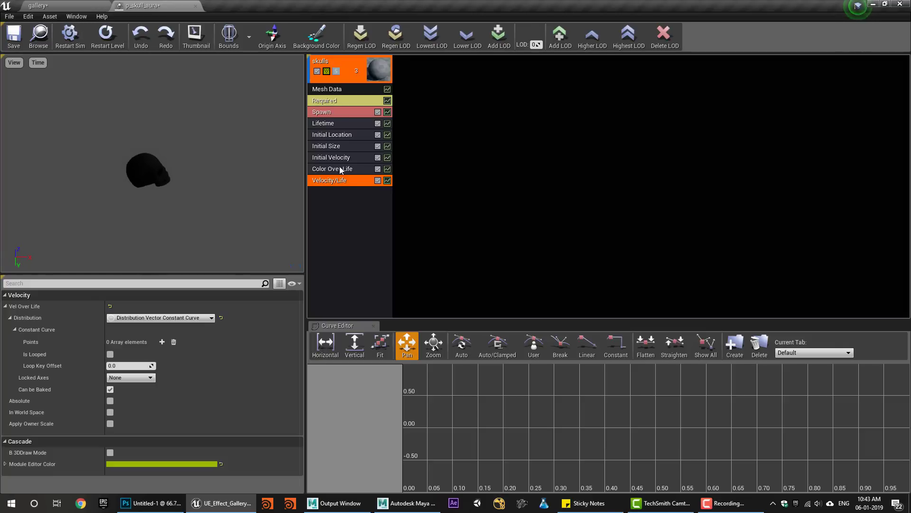
left_click(332, 135)
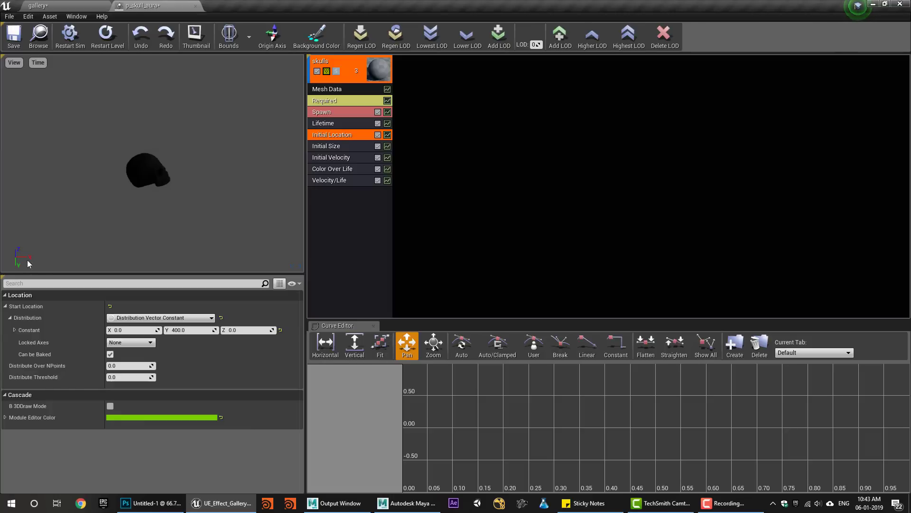
left_click(342, 181)
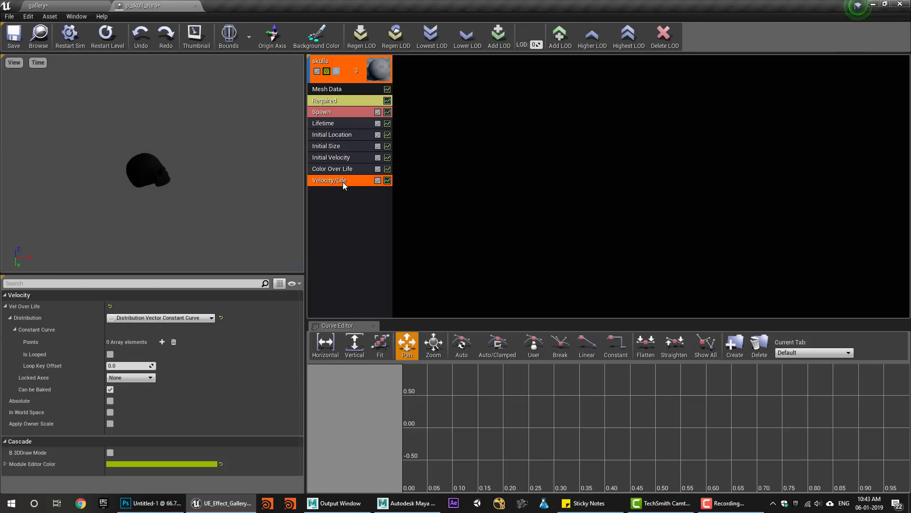
left_click(162, 342)
left_click(25, 354)
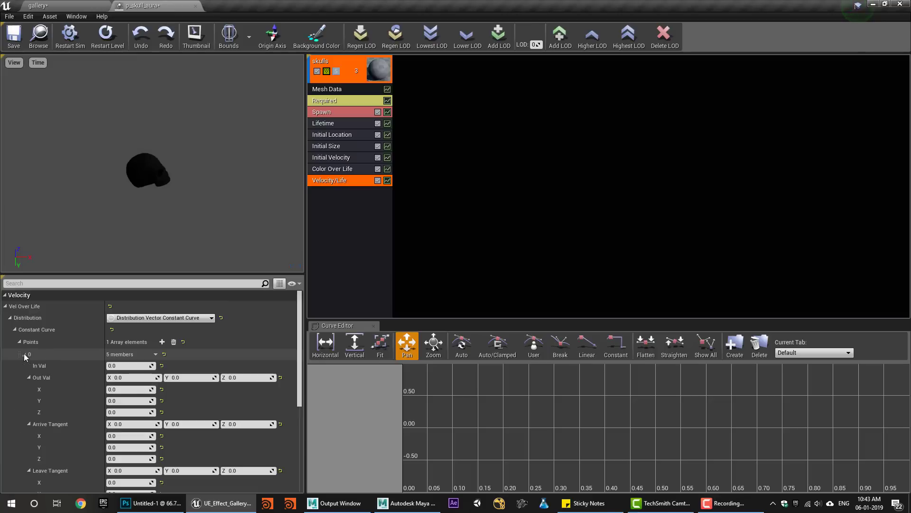
left_click(127, 377)
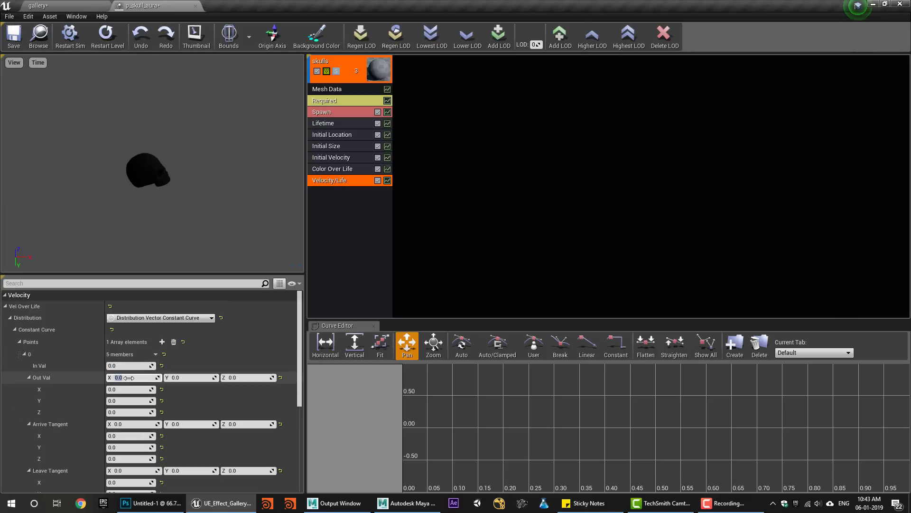
type("-1")
key("Return")
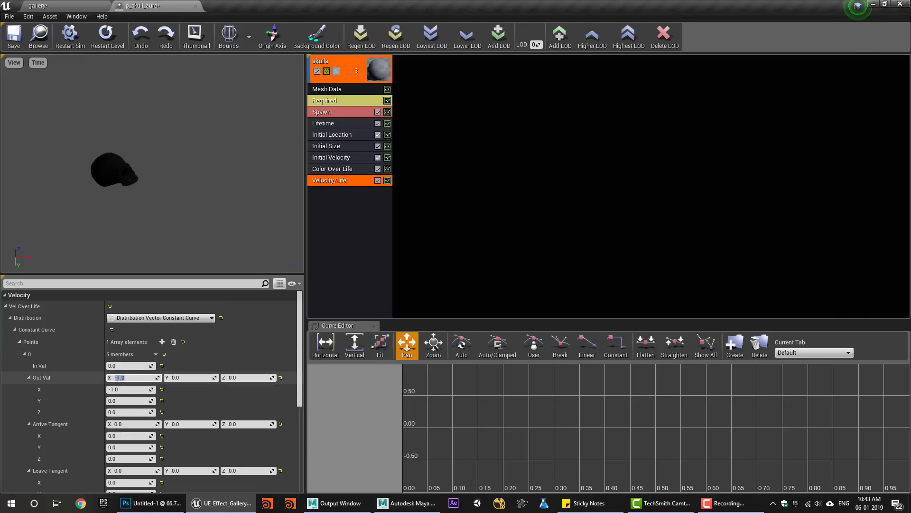
Add a second Velocity/Life curve point with In Val 0.25 and Out Val Y 1.
left_click(334, 158)
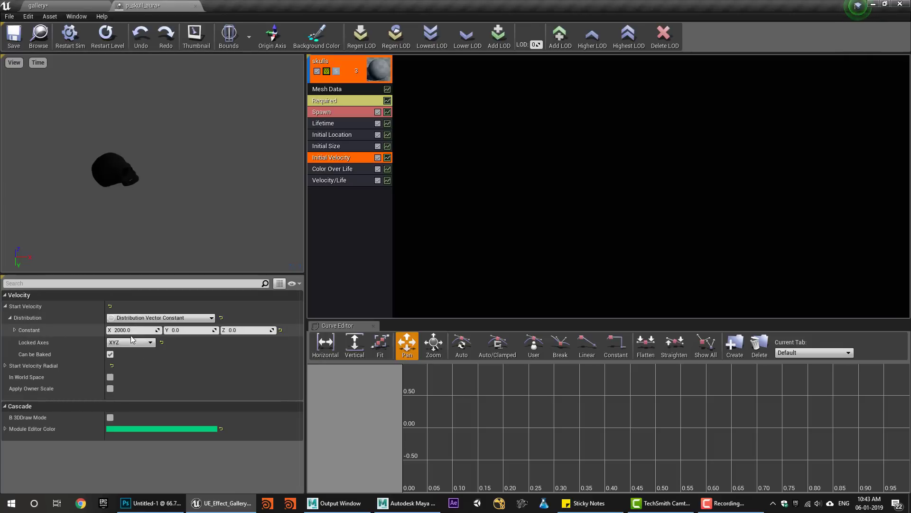
left_click(335, 180)
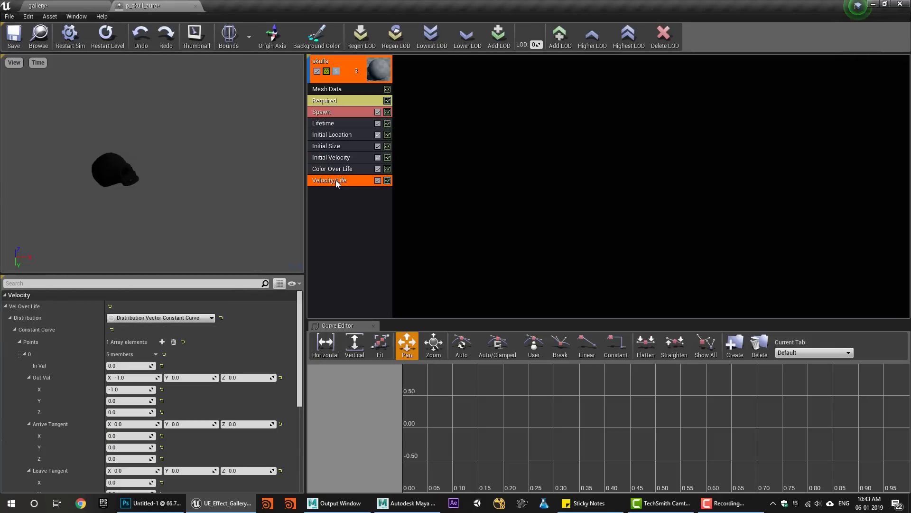
left_click(162, 342)
left_click(24, 365)
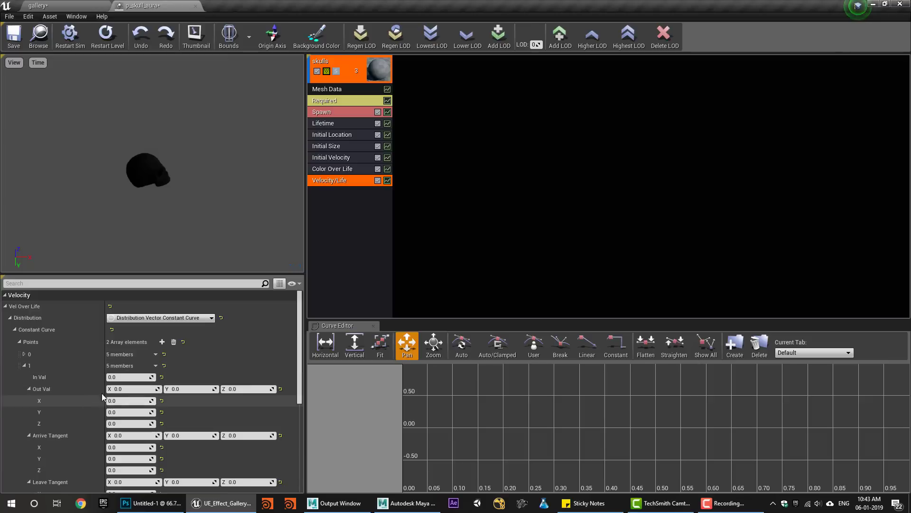
type("5")
key("Return")
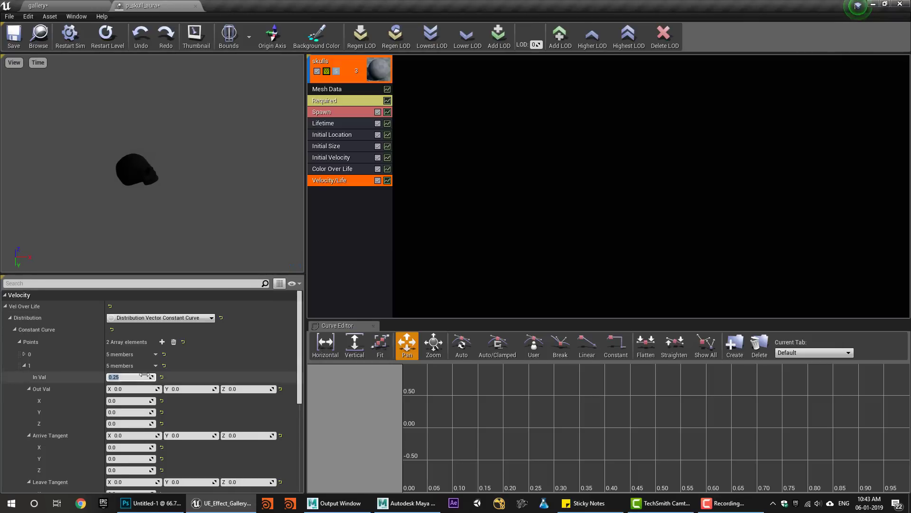
scroll(188, 331, "down", 3)
left_click(188, 328)
type("1")
key("Return")
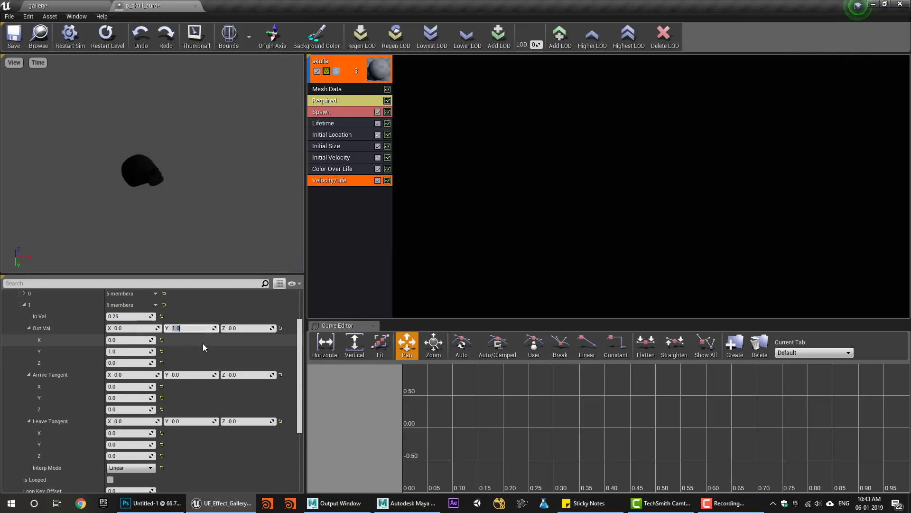
Add a third Velocity/Life curve point with In Val 0.5 and Out Val X 1.
left_click(345, 158)
left_click(345, 137)
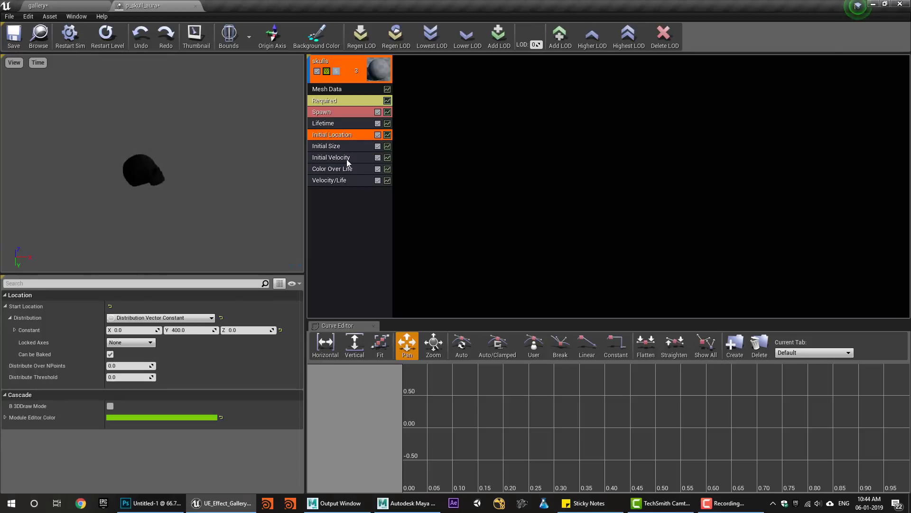
left_click(345, 157)
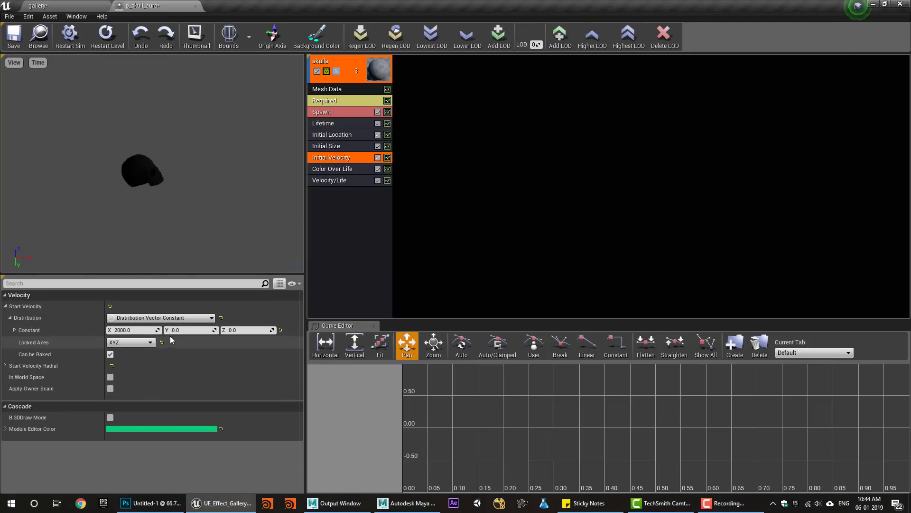
left_click(333, 180)
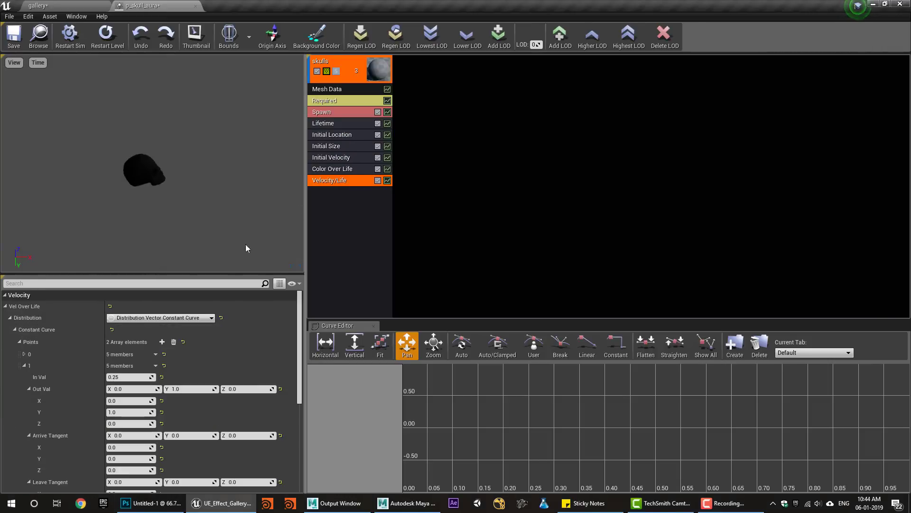
left_click(161, 343)
left_click(25, 376)
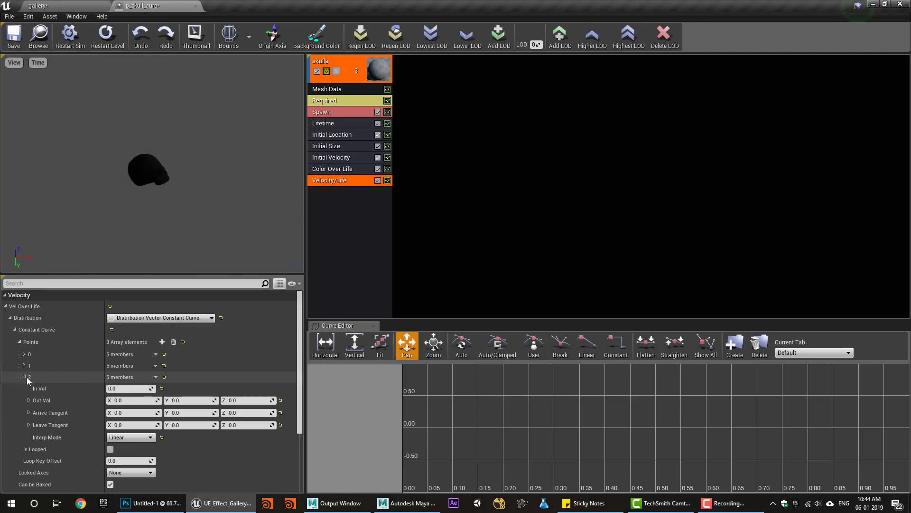
left_click(124, 388)
type(".5")
key("Return")
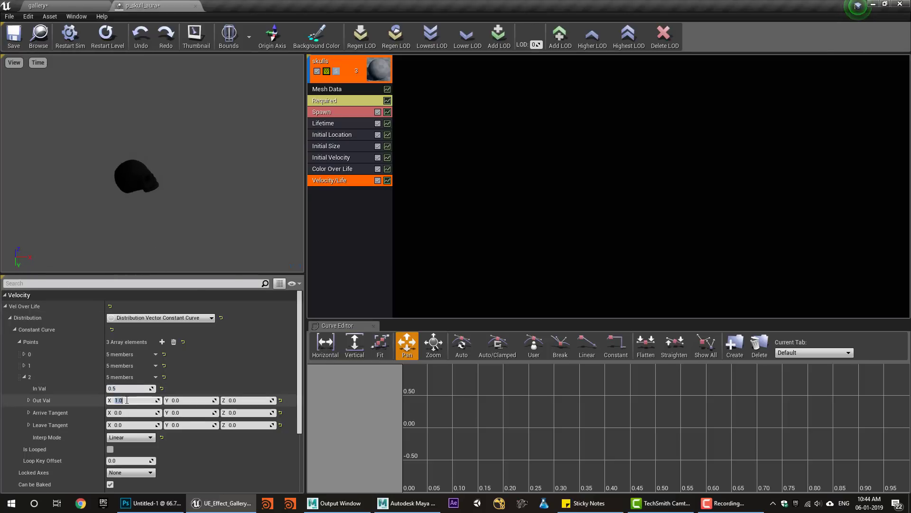
Add a fourth Velocity/Life curve point with In Val 0.75 and an Out Val component of -1.
left_click(162, 342)
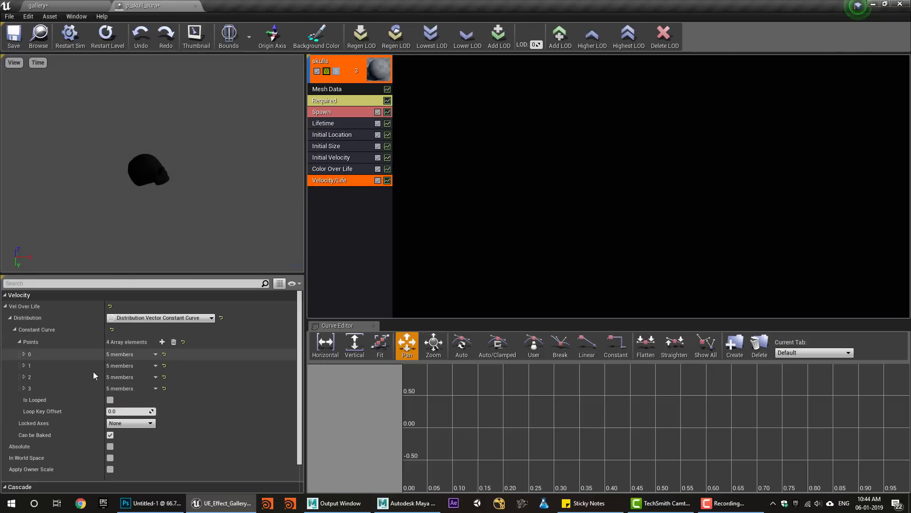
left_click(24, 389)
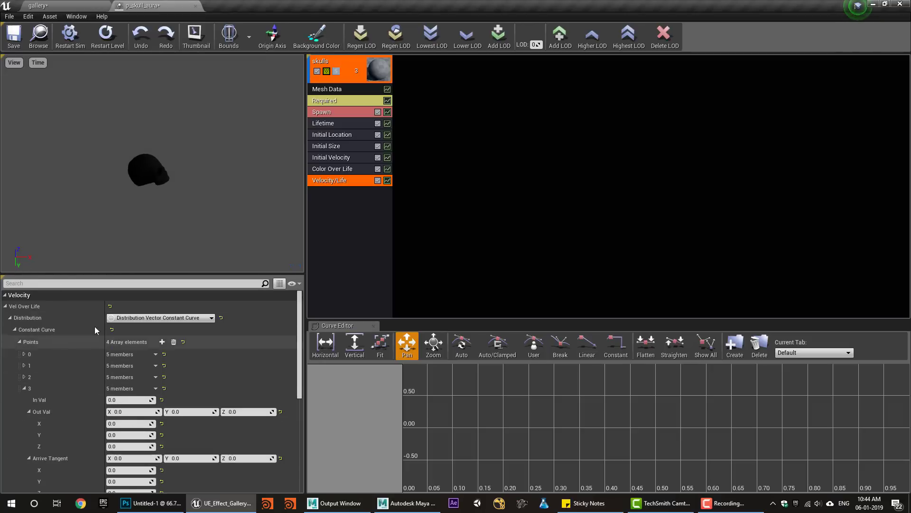
left_click(124, 400)
type(".75")
key("Return")
type("-1")
key("Return")
Add a fifth Velocity/Life curve point with In Val 1 and Out Val X -1.
left_click(162, 342)
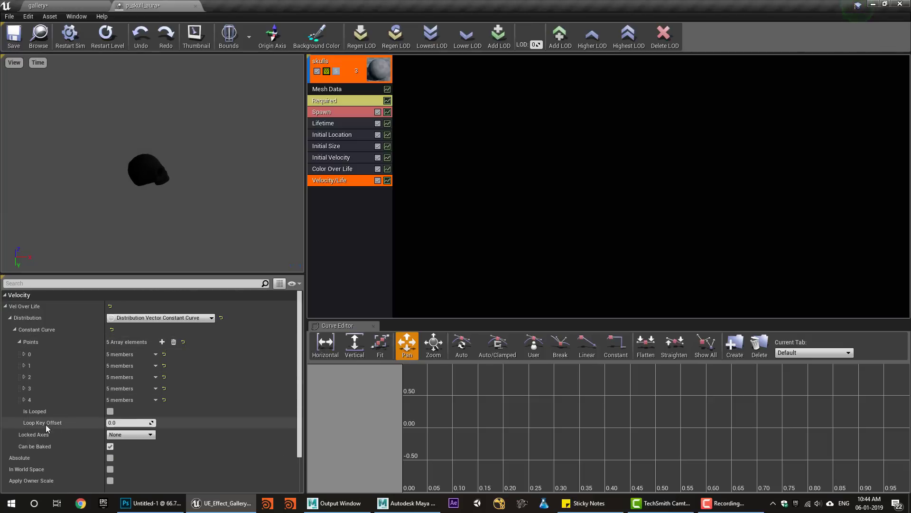
left_click(24, 400)
type("1")
key("Return")
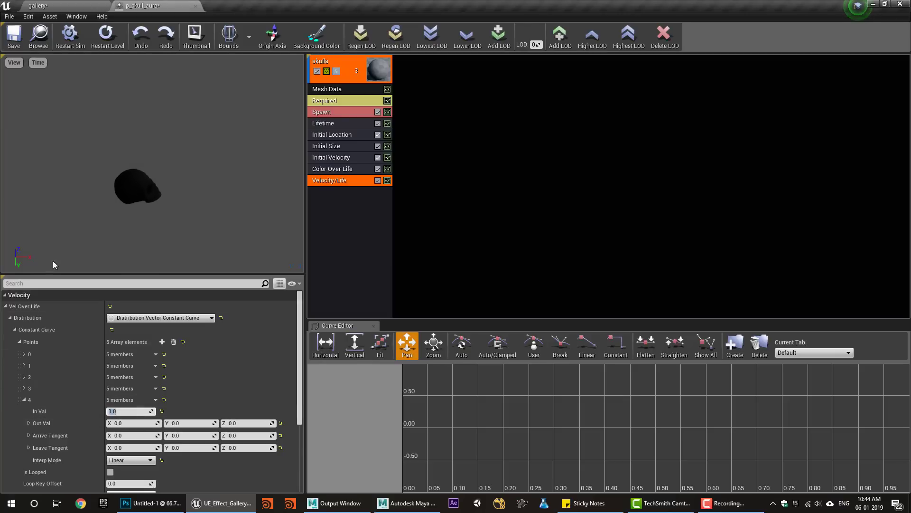
left_click(125, 426)
type("-1")
key("Return")
Raise the Initial Velocity constant's X value to about 5923.
left_click_drag(146, 230, 162, 214)
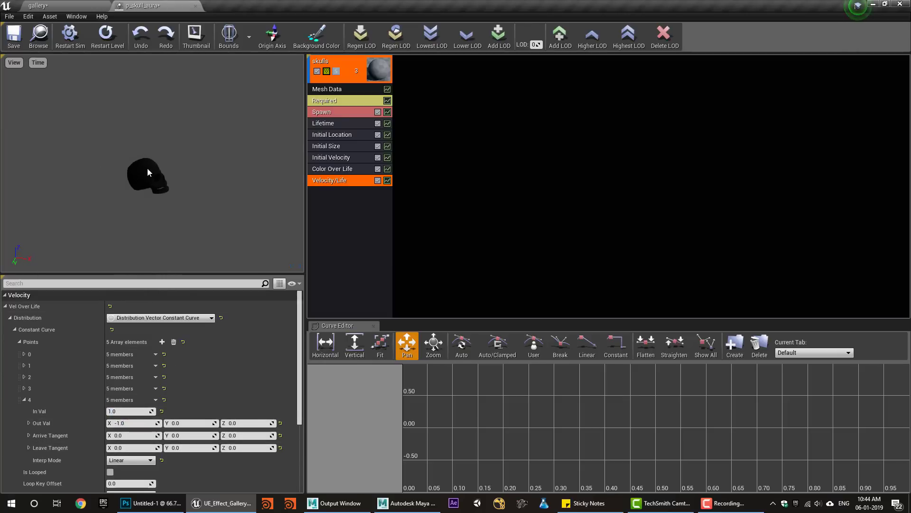
left_click(339, 158)
left_click_drag(143, 329, 169, 329)
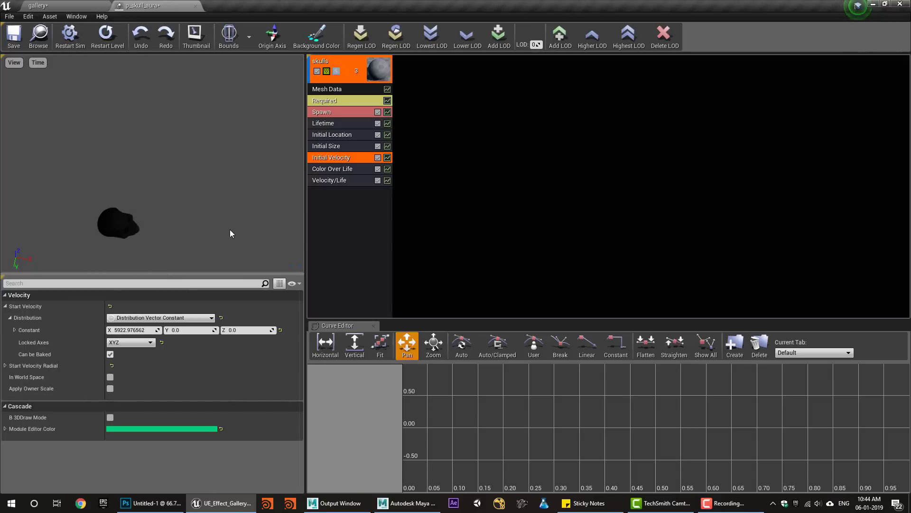
left_click(725, 503)
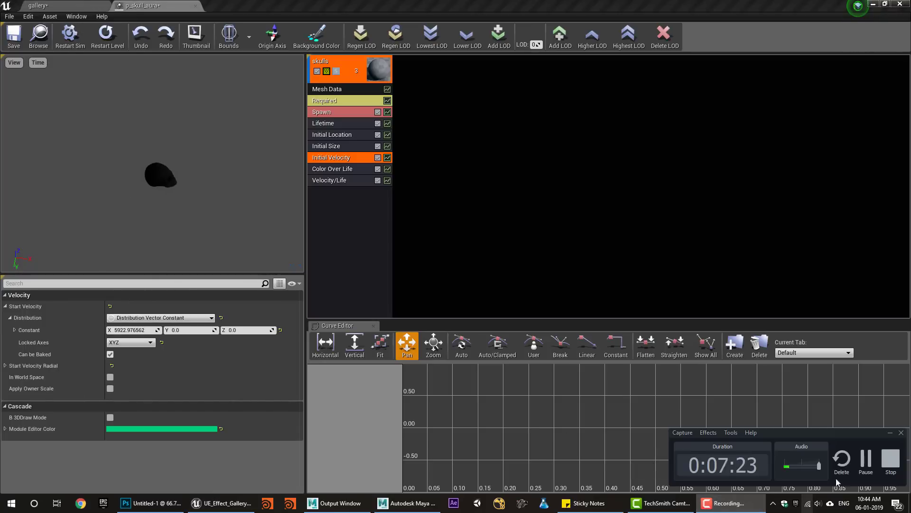
left_click(867, 465)
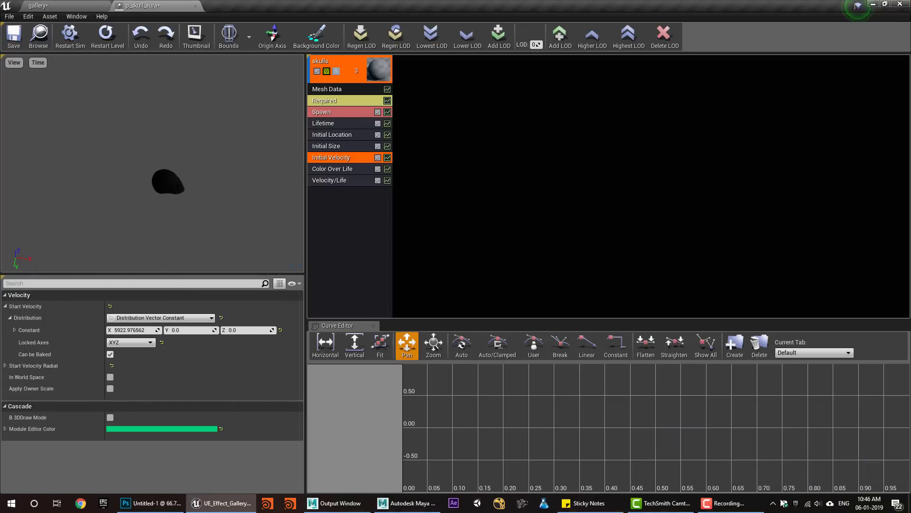
left_click(732, 508)
left_click(859, 458)
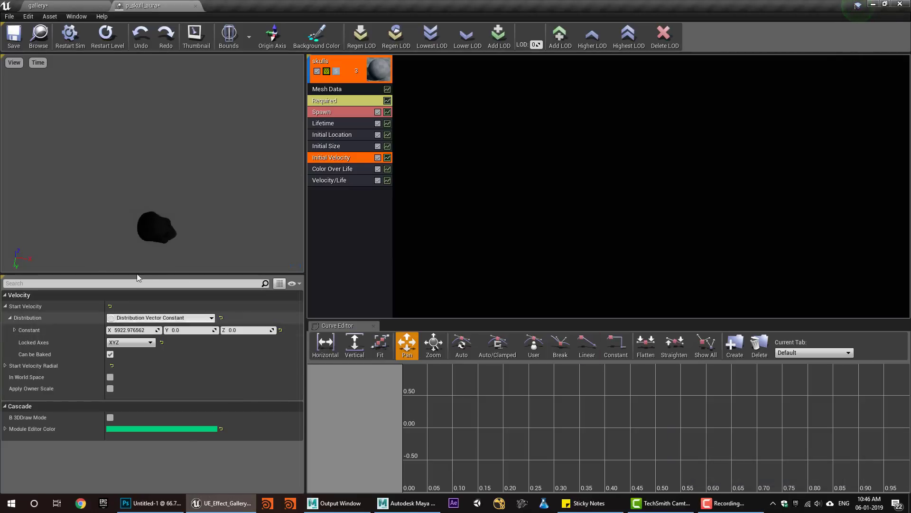
Raise the Initial Velocity constant's X value to about 8248.
left_click_drag(131, 330, 181, 329)
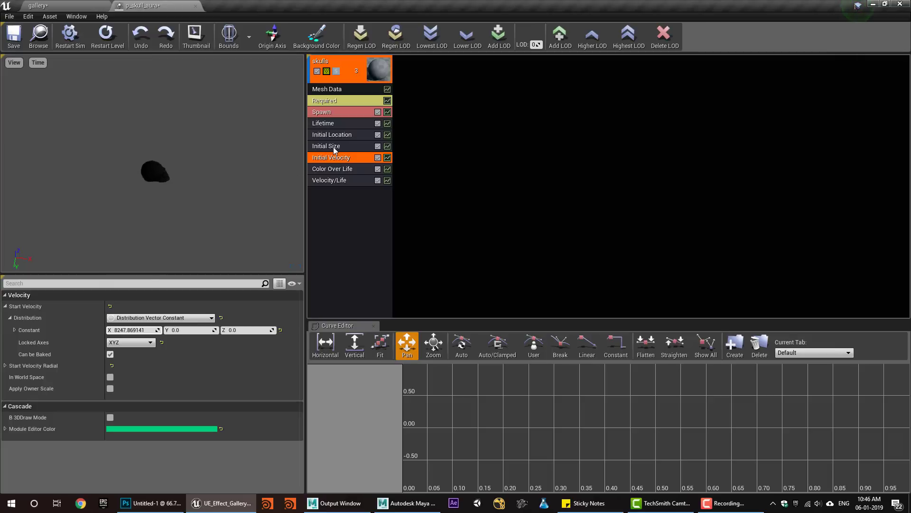
left_click_drag(194, 234, 167, 235)
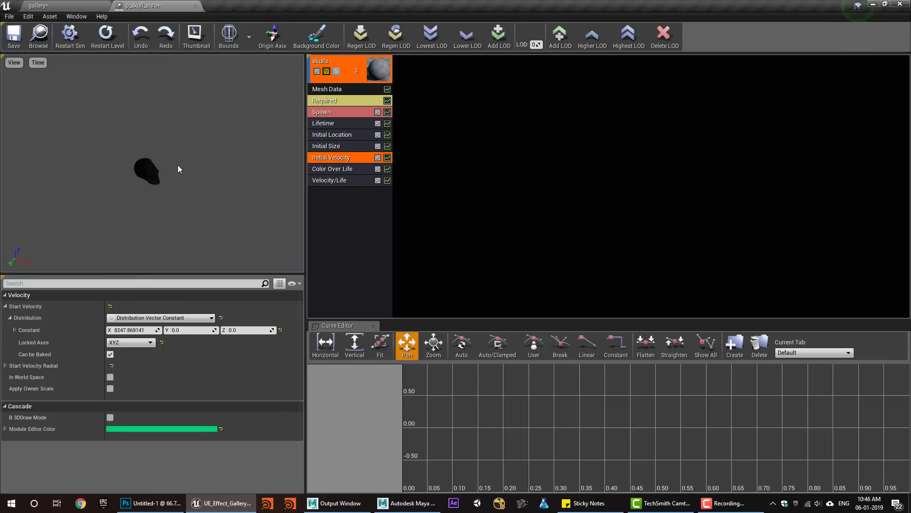
Set the skulls emitter's Screen Alignment to PSA Velocity in the Required module.
left_click(332, 101)
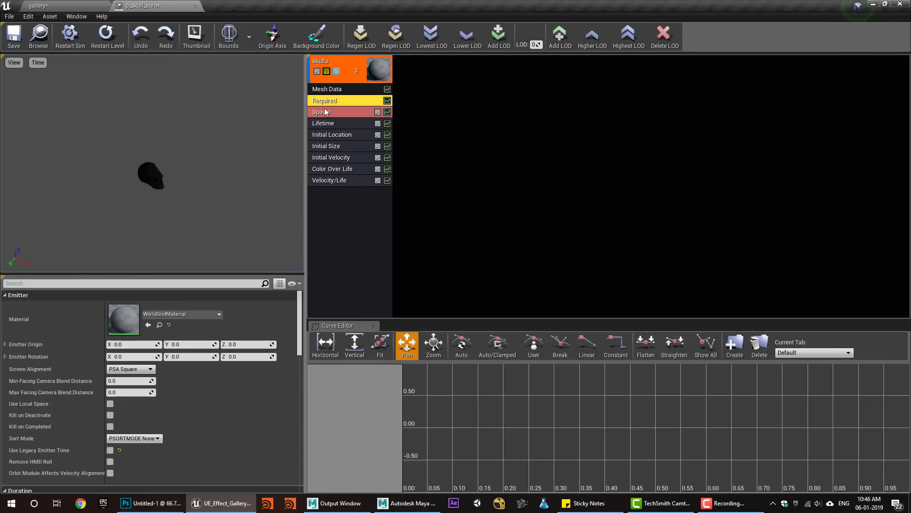
left_click(144, 369)
left_click(138, 396)
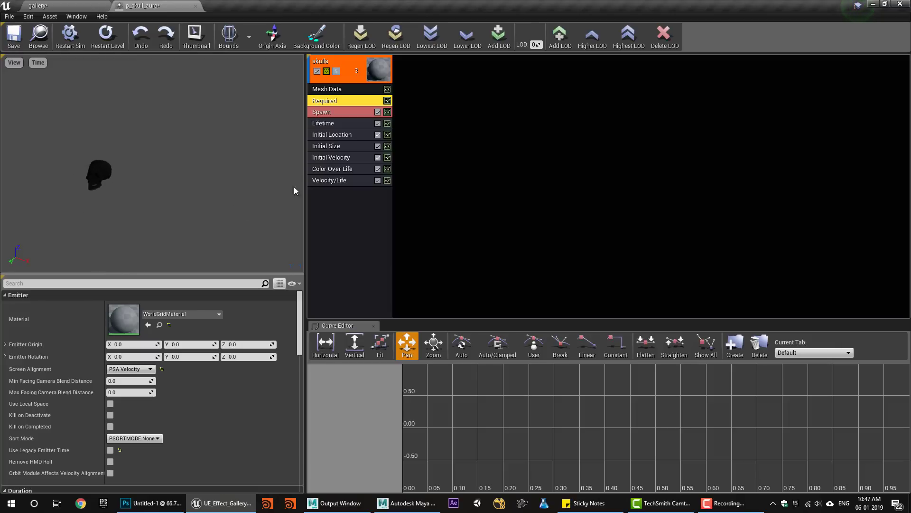
Adjust the Initial Location's Y value and raise the Initial Velocity constant's X value to about 13482.
left_click(332, 135)
left_click_drag(181, 330, 185, 330)
left_click(180, 330)
left_click(337, 157)
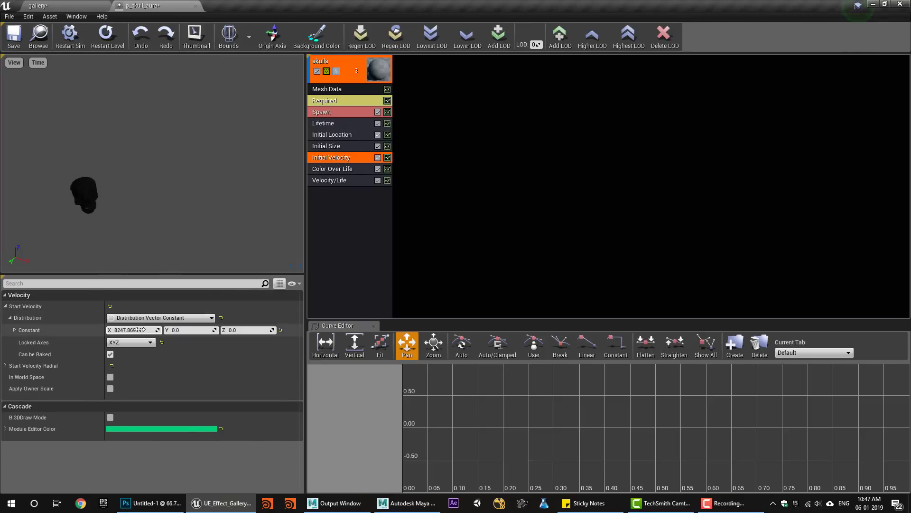
left_click_drag(141, 330, 135, 330)
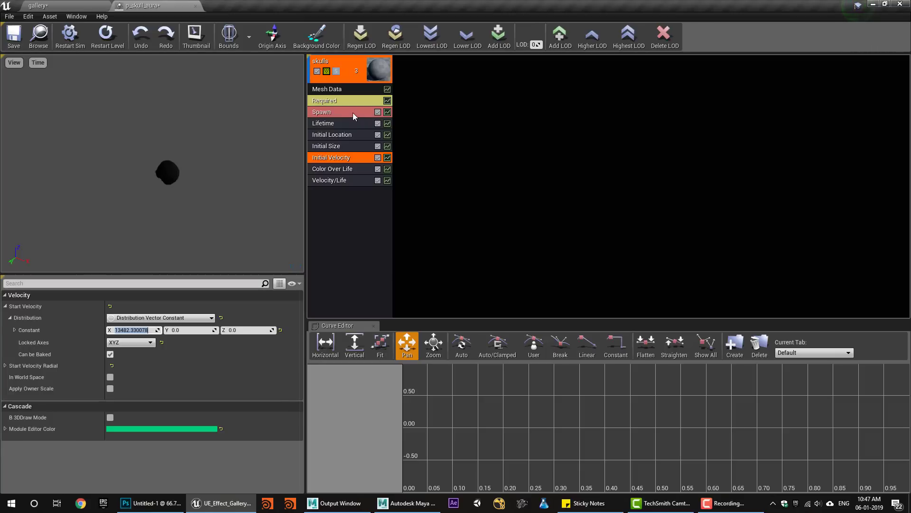
Change the Lifetime distribution to Distribution Float Constant with a constant of 2.
left_click(340, 124)
left_click(133, 318)
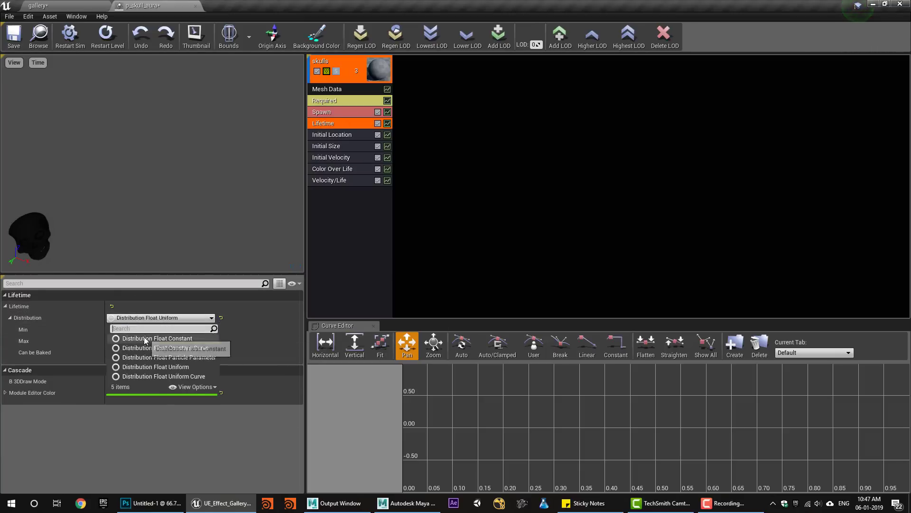
left_click(142, 328)
left_click(130, 329)
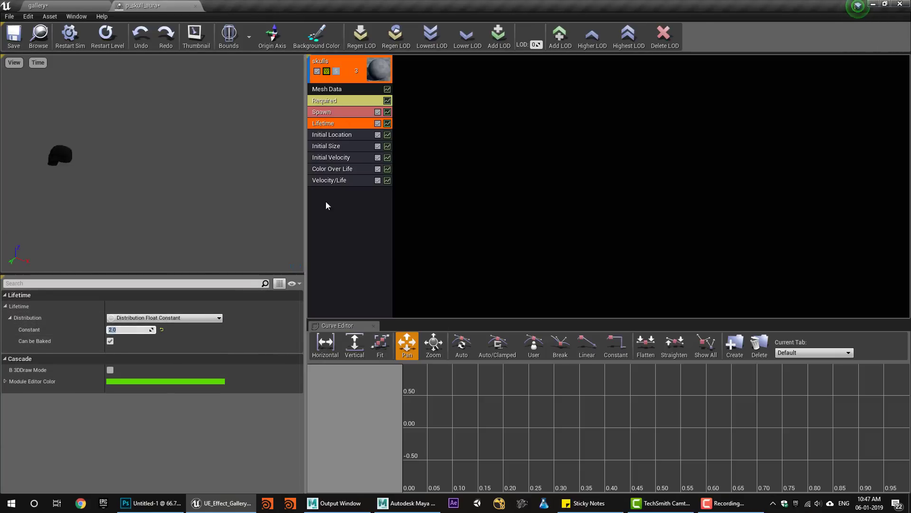
Set the Emitter Duration to 2 in the Required module.
left_click(327, 101)
scroll(143, 380, "down", 5)
left_click(113, 412)
type("2")
key("Return")
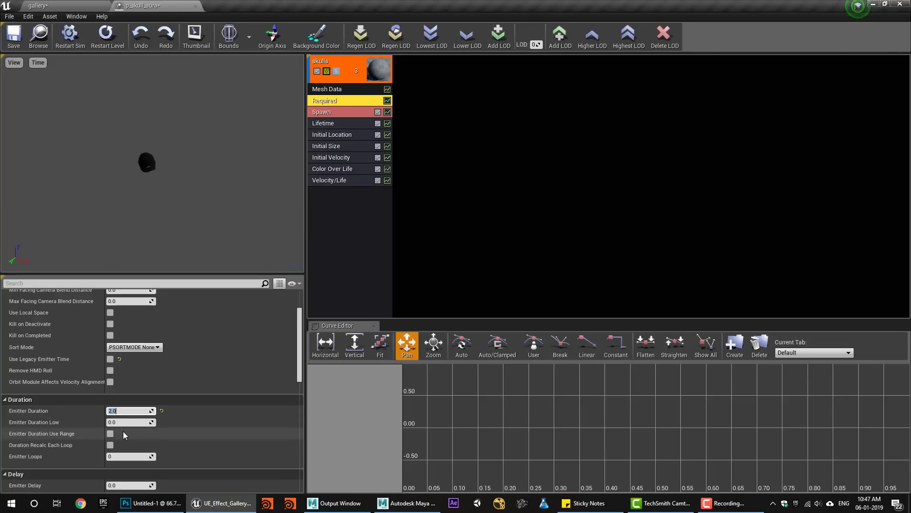
Lower the Initial Velocity constant's X value to about 5086.
left_click(335, 157)
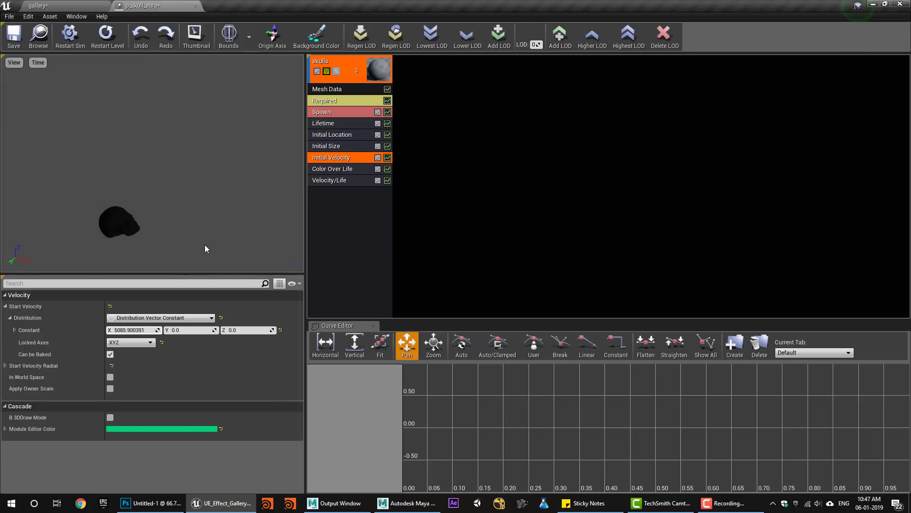
left_click_drag(160, 222, 173, 223)
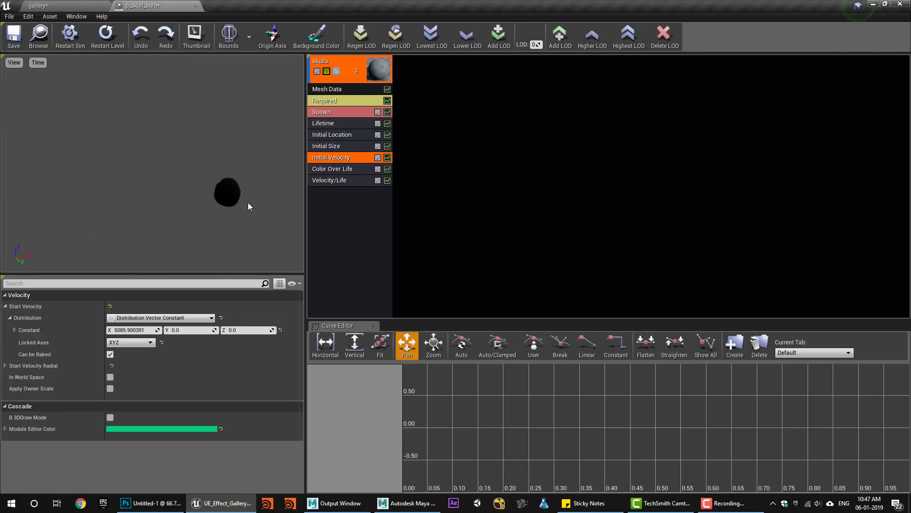
Clear the Spawn module's Burst List and set its Rate constant to 1.
left_click(321, 111)
scroll(167, 370, "down", 5)
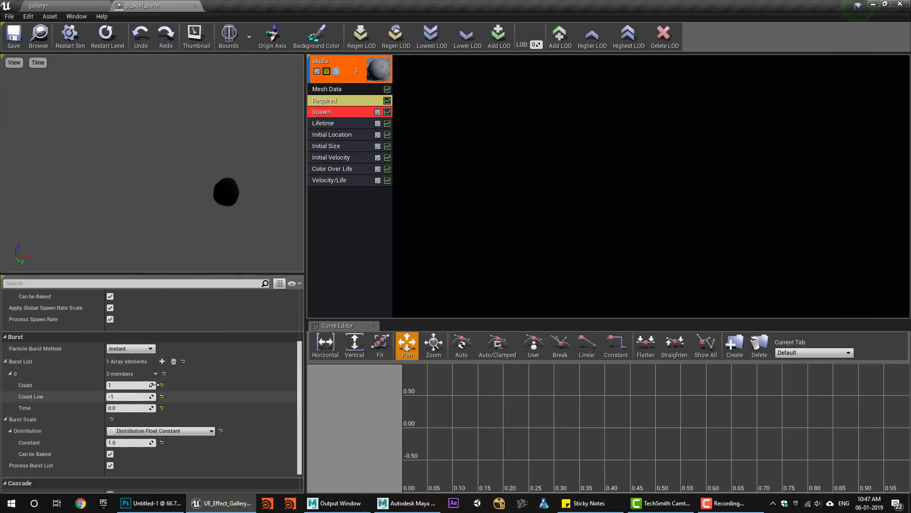
left_click(173, 362)
scroll(167, 366, "up", 5)
left_click(123, 329)
type("1")
key("Return")
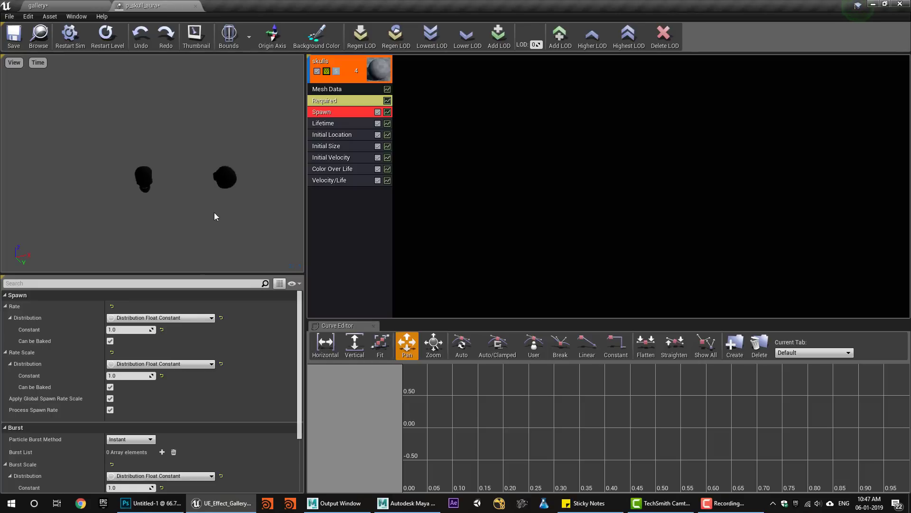
Set the Emitter Duration to 1 in the Required module.
left_click(332, 101)
scroll(134, 346, "down", 5)
left_click(128, 411)
type("1")
key("Return")
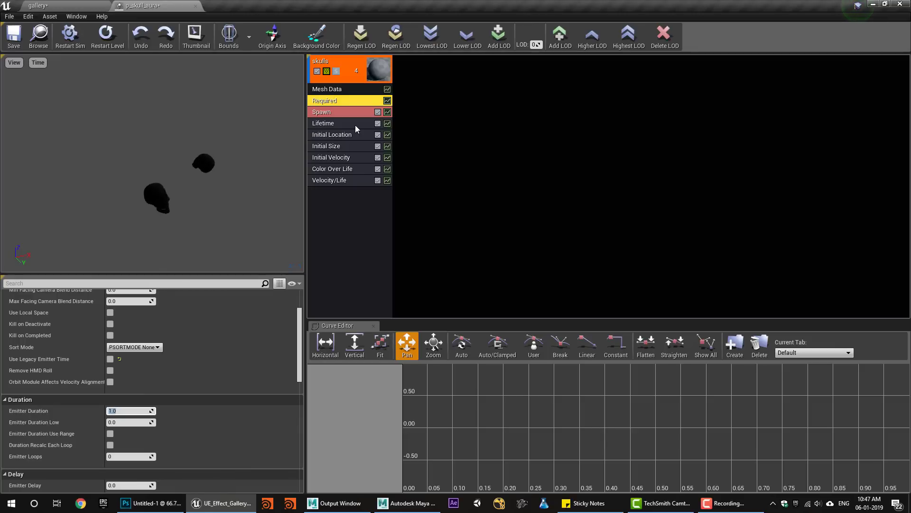
Set the Spawn module's Rate Scale constant to 2.
left_click(337, 115)
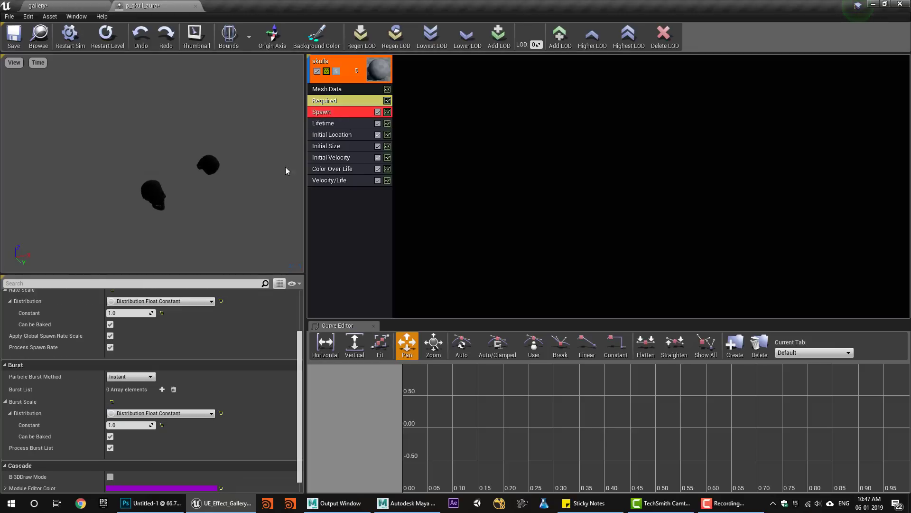
left_click(126, 313)
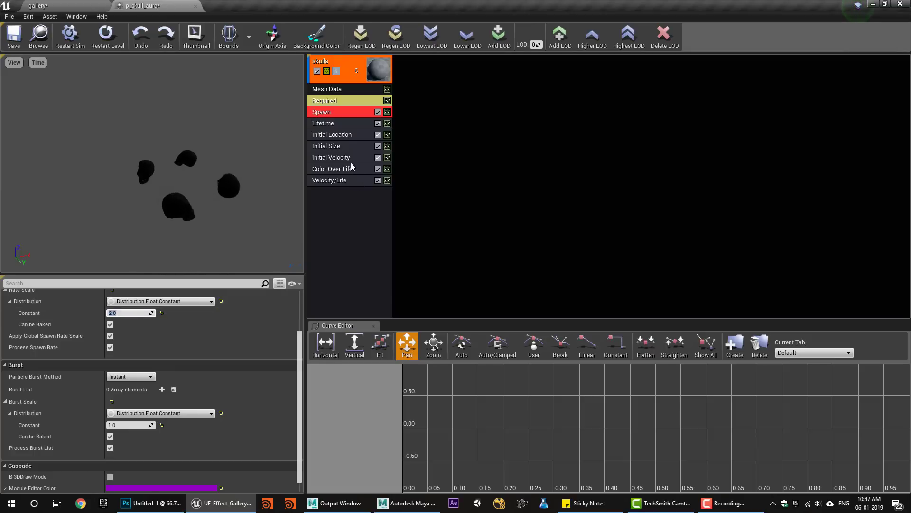
Raise the Initial Velocity constant's X value to about 7558 and save the particle system.
left_click(332, 157)
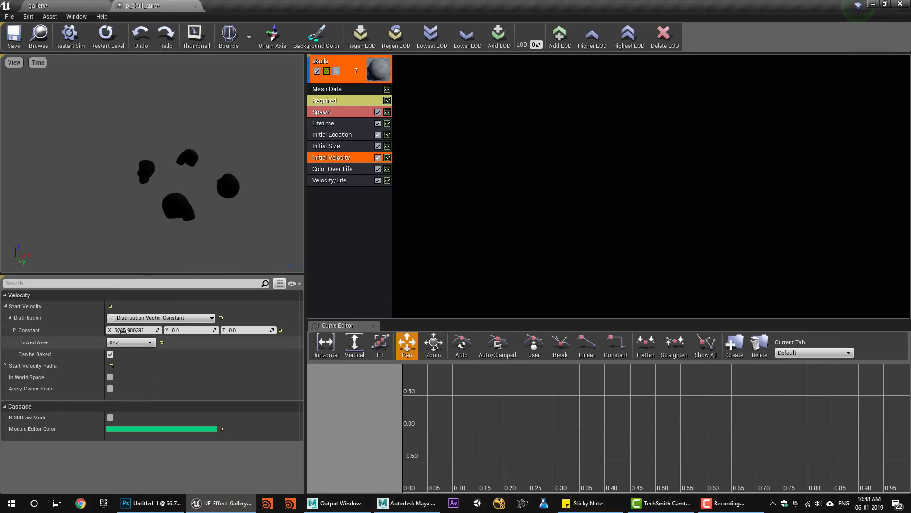
left_click_drag(133, 330, 157, 329)
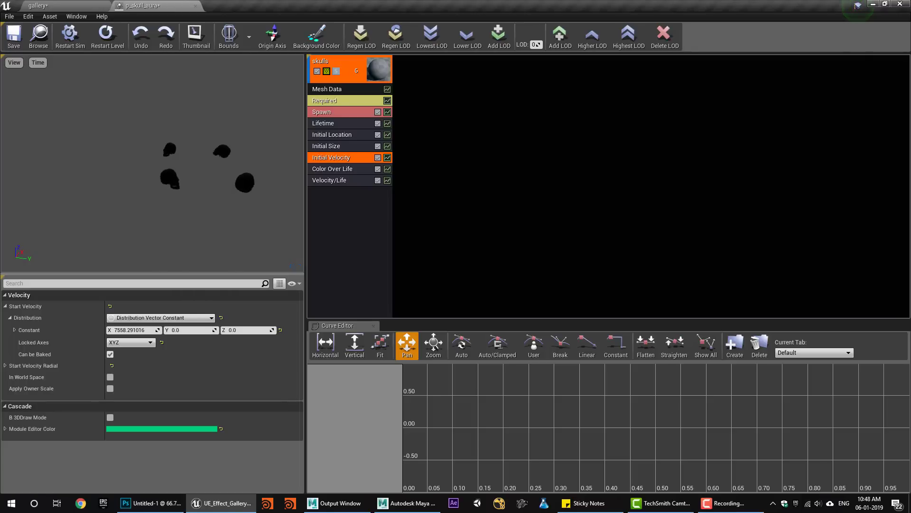
left_click_drag(196, 220, 196, 220)
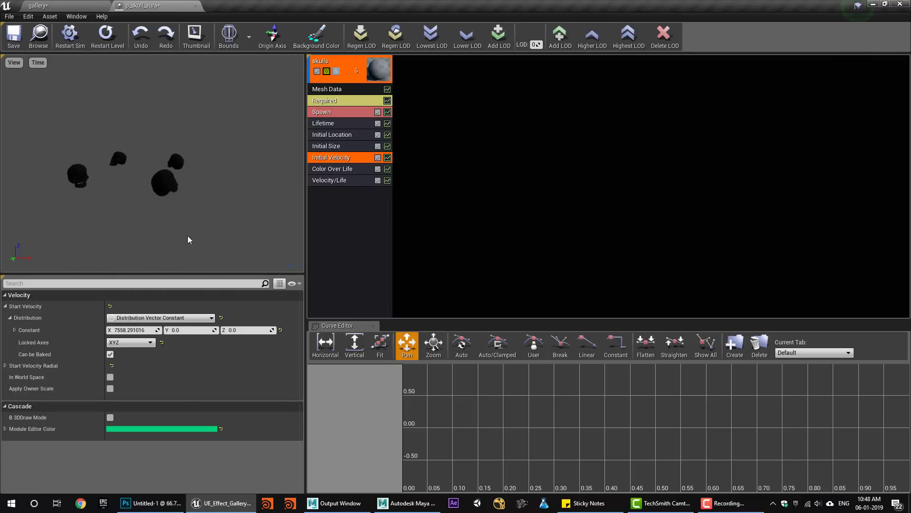
key("ctrl+s")
Create a material named m_skulls in the Gallery materials folder and open it for editing.
left_click(38, 6)
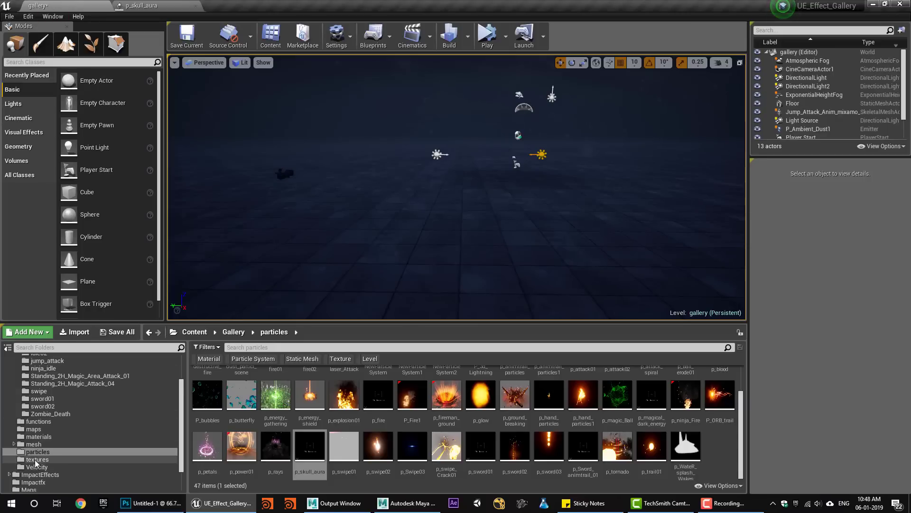
left_click(38, 436)
right_click(576, 456)
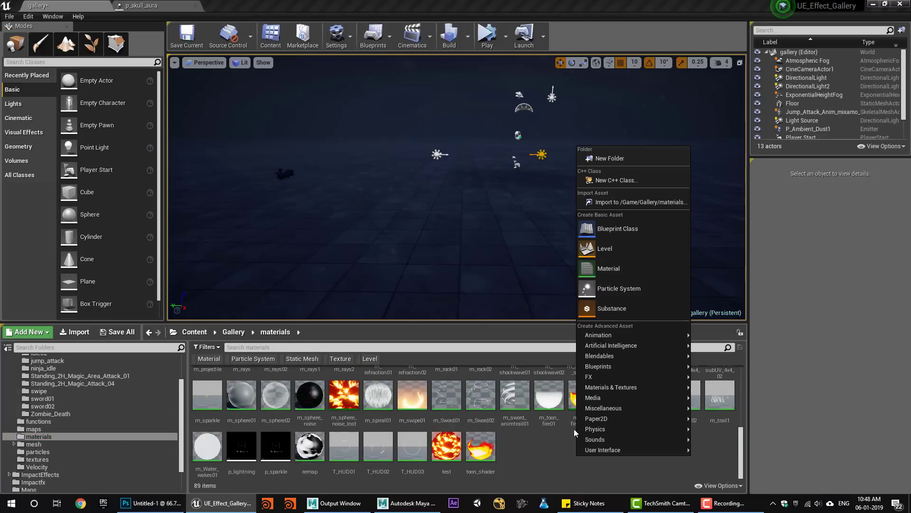
left_click(614, 267)
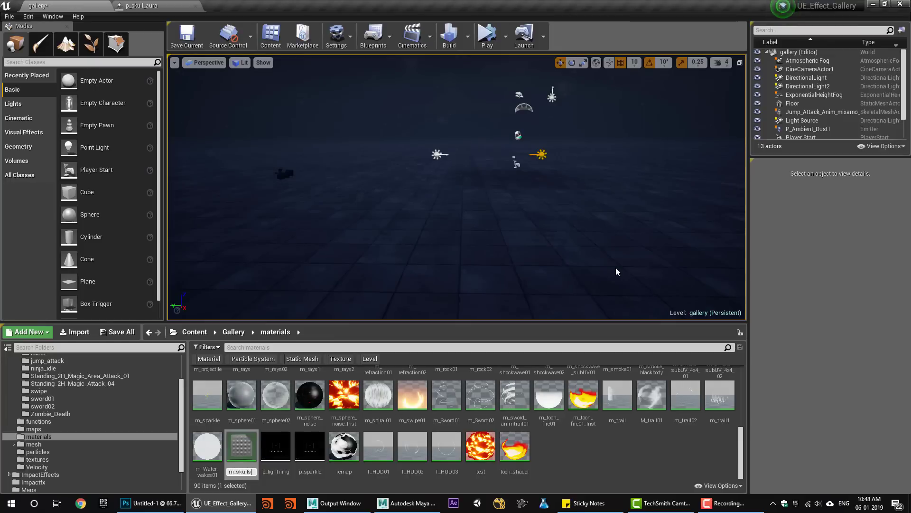
key("Return")
double_click(610, 417)
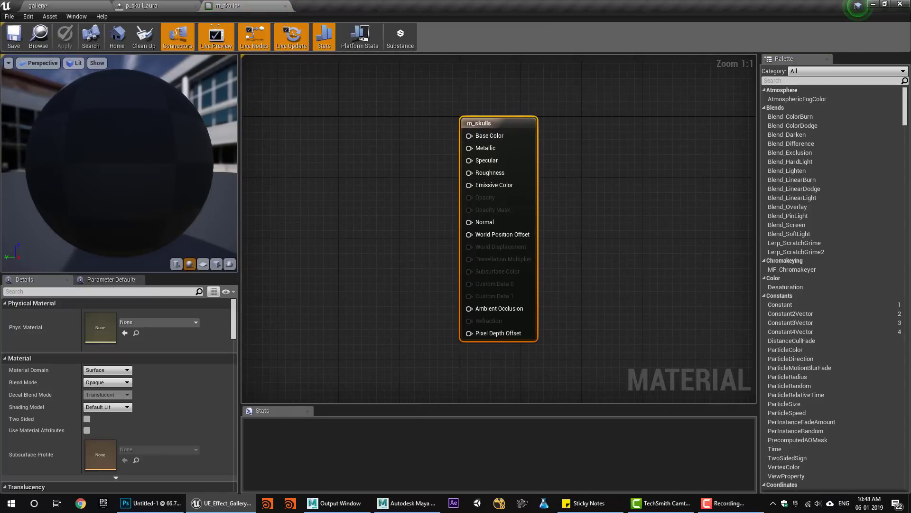
Use the sm_skull static mesh from the mesh folder as the m_skulls material's preview mesh.
left_click(37, 4)
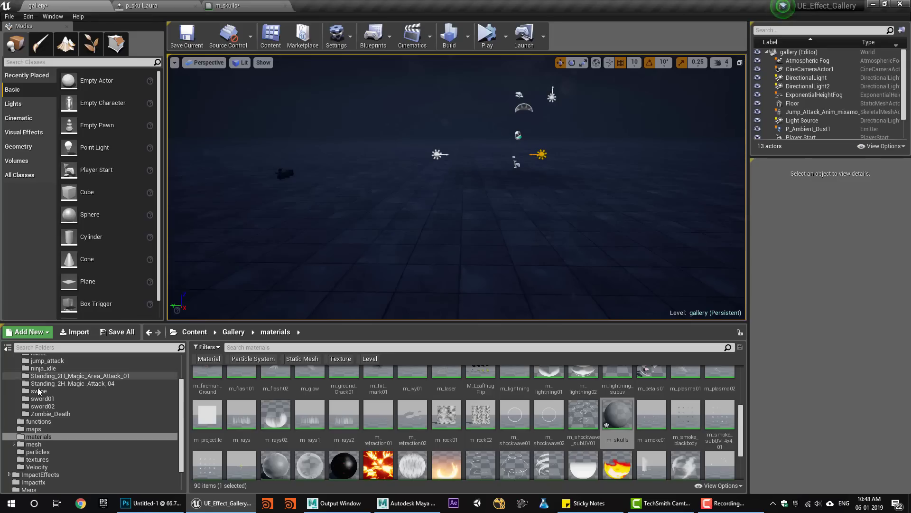
left_click(37, 444)
left_click(242, 433)
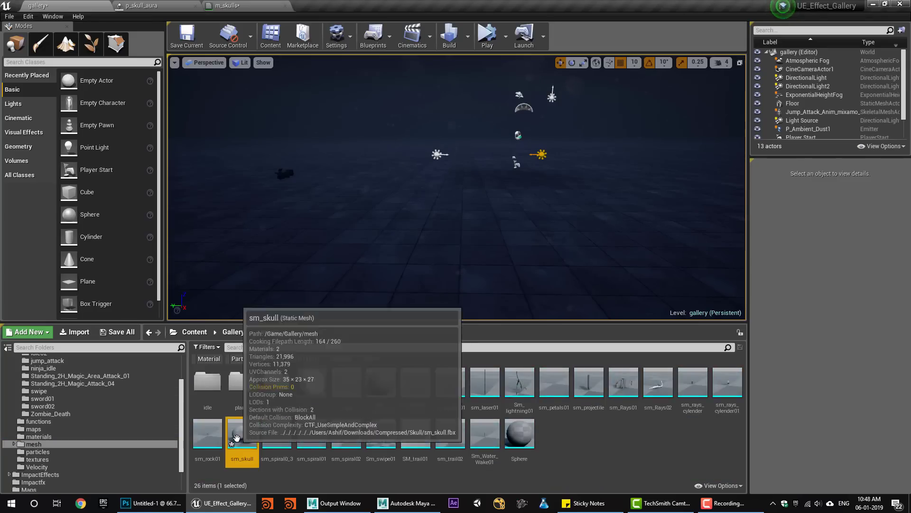
left_click(227, 5)
left_click(230, 264)
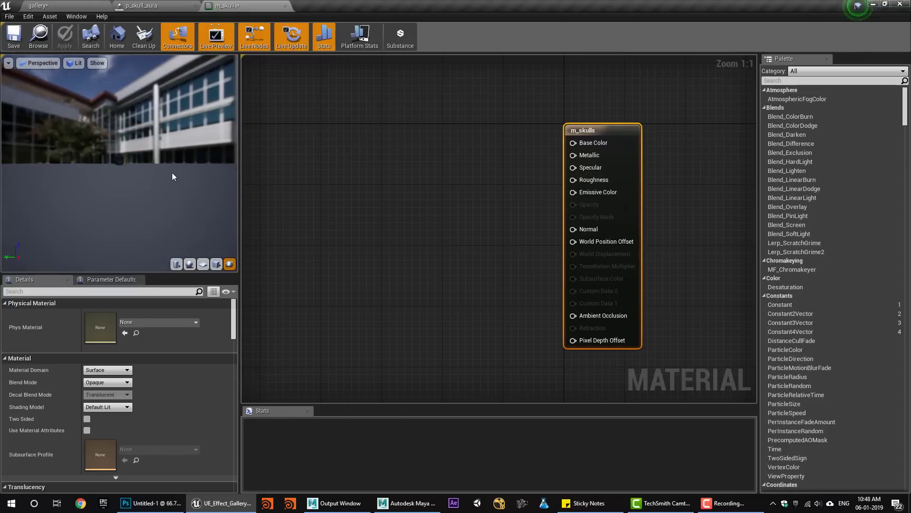
mouse_move(112, 185)
left_mouse_down()
mouse_move(128, 176)
mouse_move(113, 184)
left_mouse_up()
right_click_drag(85, 163, 88, 128)
middle_click_drag(88, 163, 95, 209)
left_click_drag(95, 209, 133, 204)
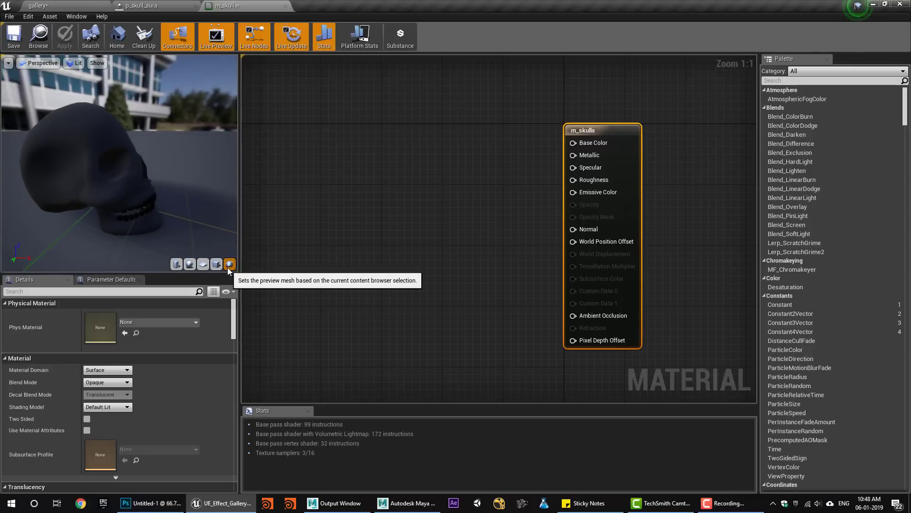
left_click_drag(184, 237, 178, 266)
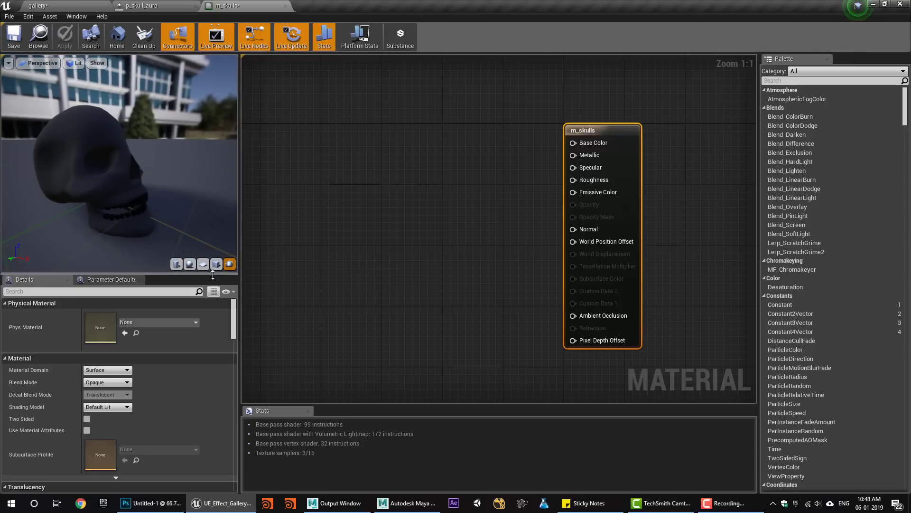
Preview the material on the cylinder, plane and cube shapes, and switch the preview back to the skull mesh.
left_click(176, 264)
left_click(203, 264)
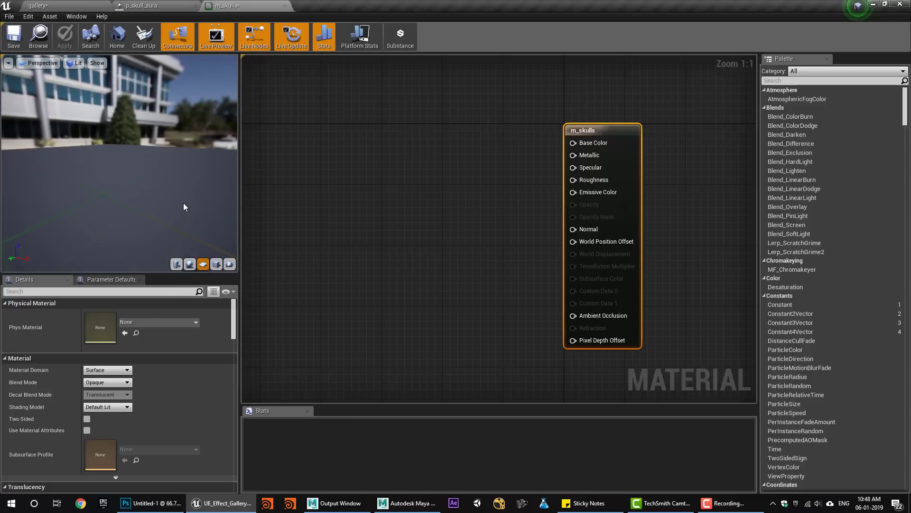
left_click(216, 264)
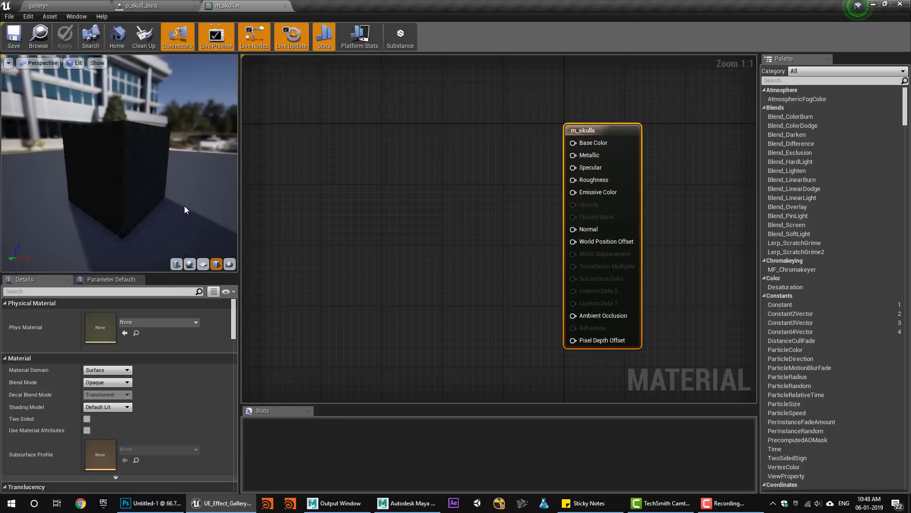
left_click(83, 5)
left_click(227, 5)
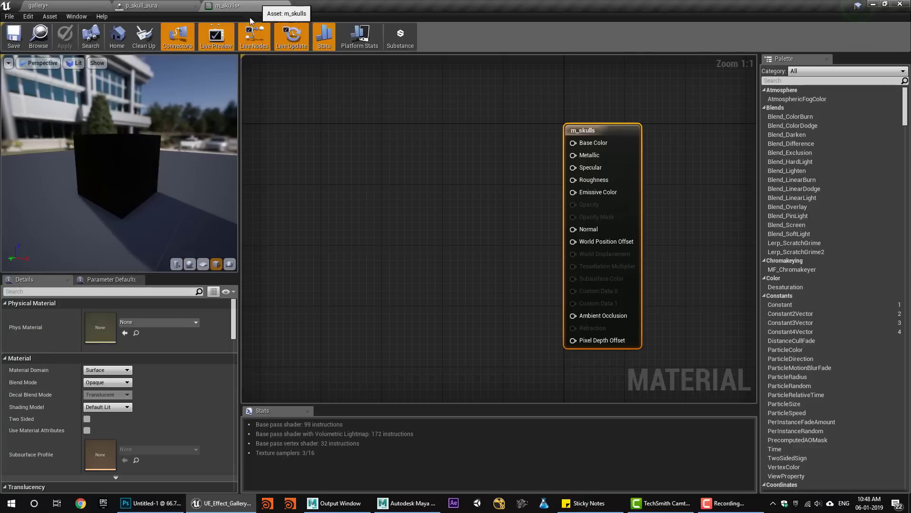
left_click(229, 264)
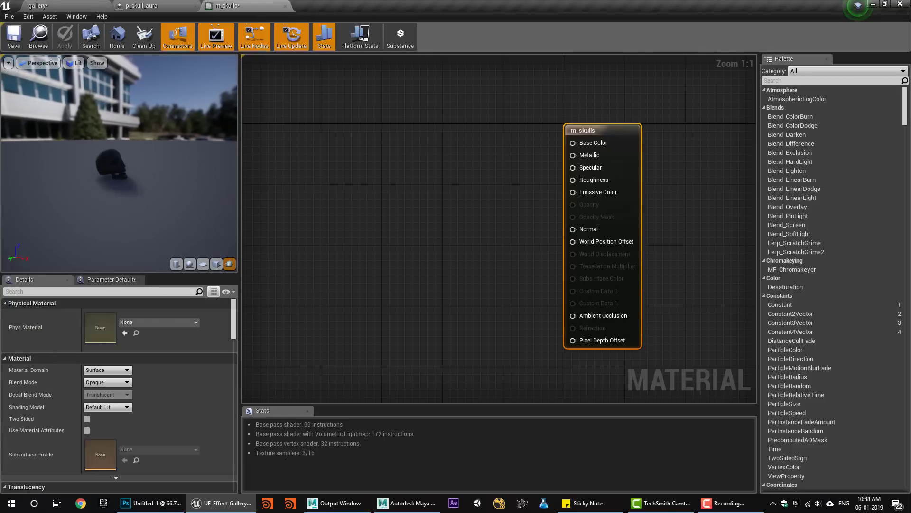
scroll(101, 183, "up", 5)
left_click_drag(101, 182, 101, 182)
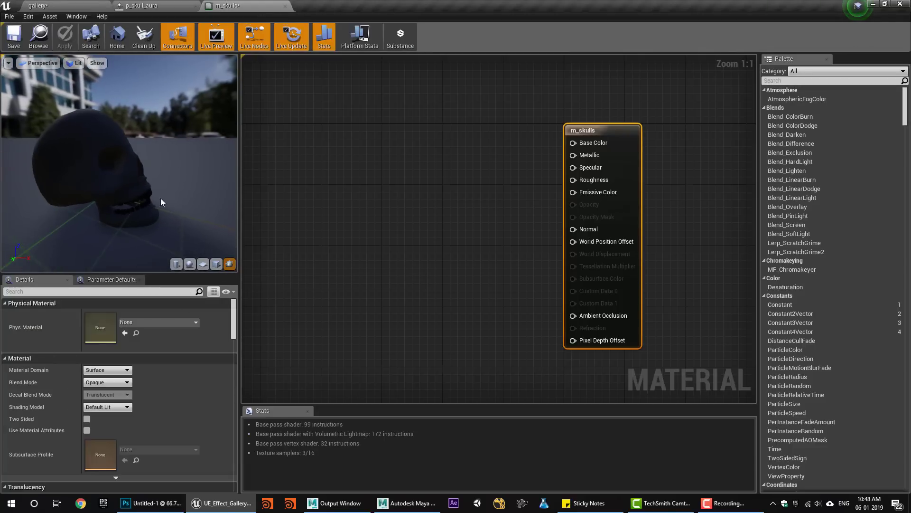
Add a Fresnel node to the m_skulls material graph and place it apart from the main material node.
right_click(398, 161)
type("fres")
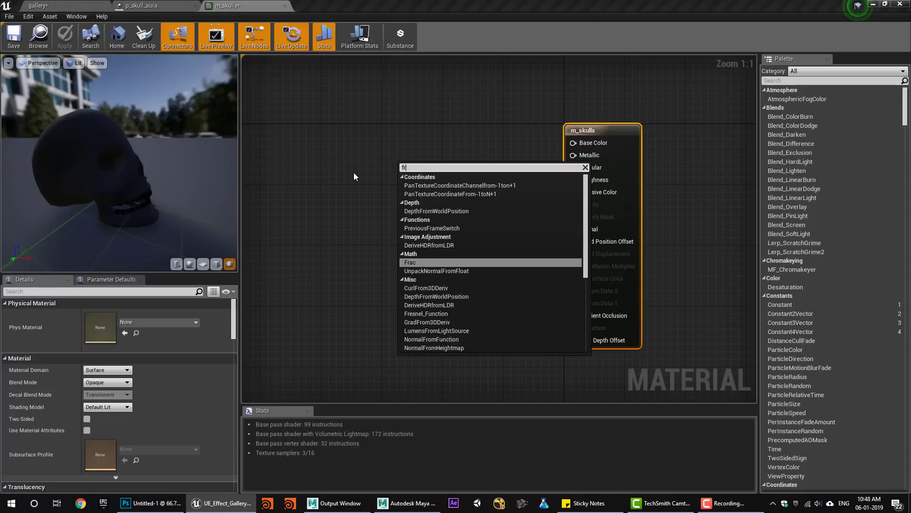
left_click(420, 228)
left_click_drag(454, 204, 356, 275)
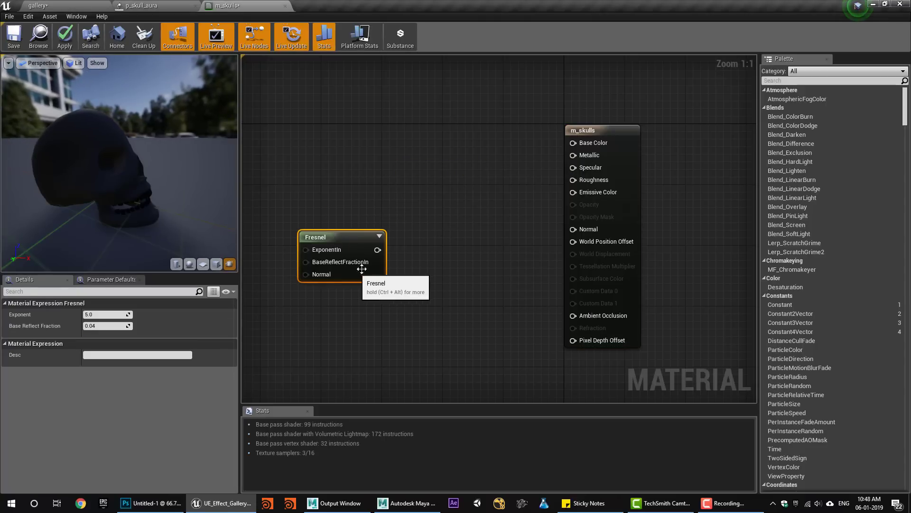
Add a Lerp node to the graph and set the m_skulls material to Translucent blend mode, Unlit shading model and Two Sided.
left_click(446, 196)
left_click(574, 139)
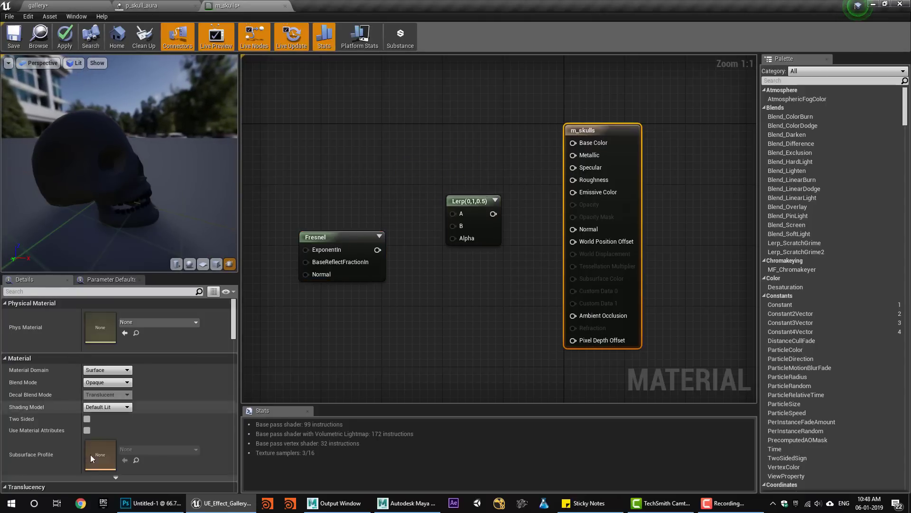
left_click(121, 383)
left_click(101, 403)
left_click(102, 407)
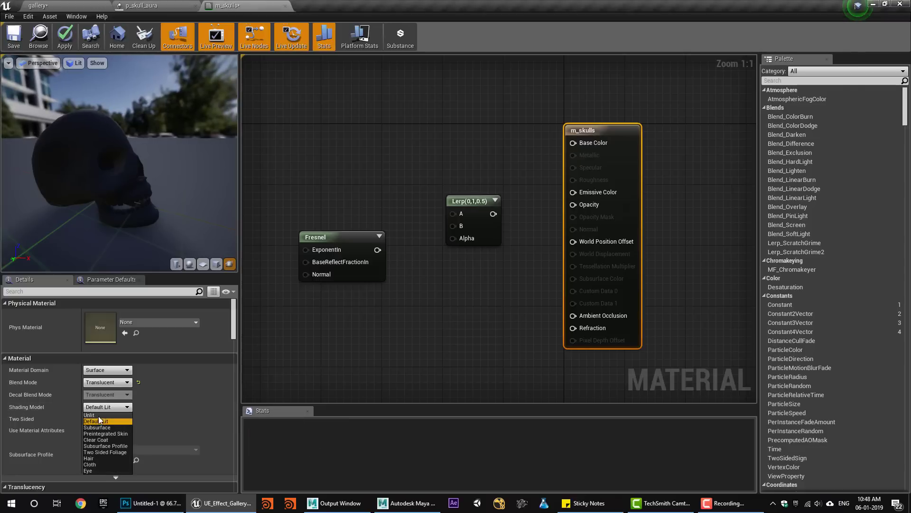
left_click(90, 416)
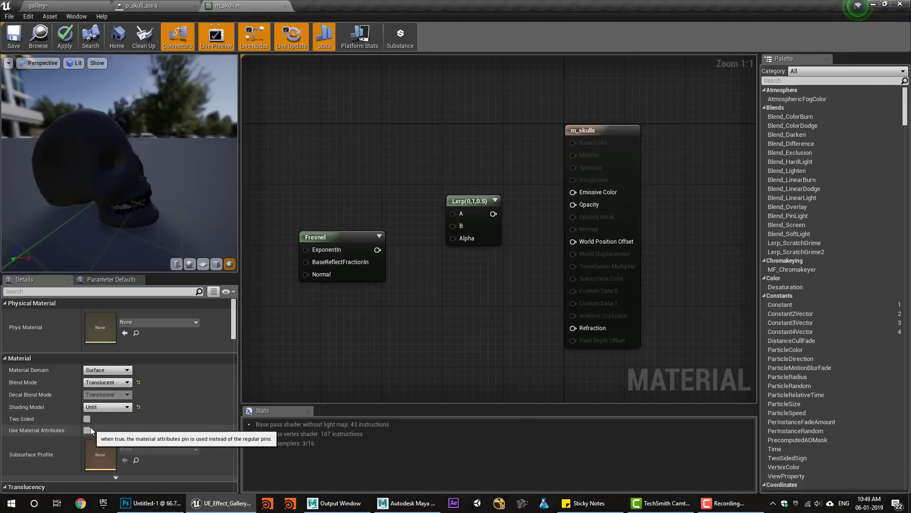
left_click(87, 420)
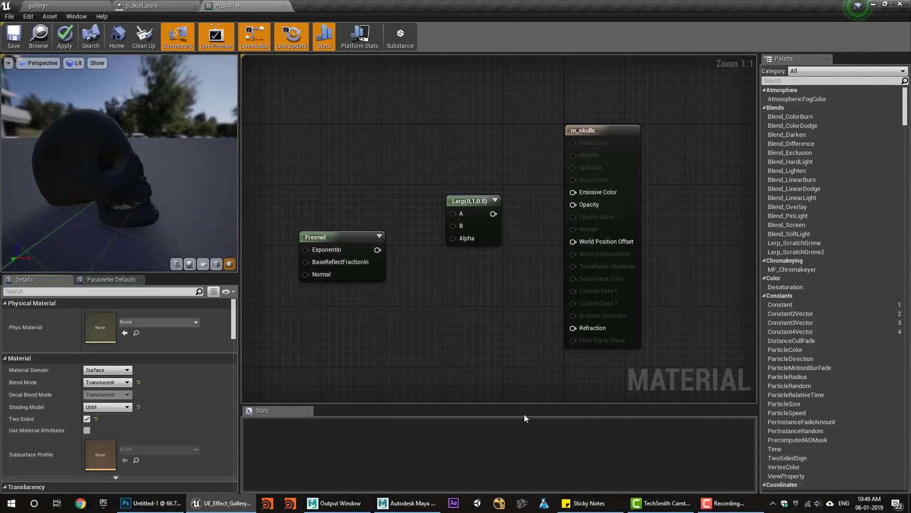
Space out the graph nodes, placing the Lerp node between the Fresnel node and the main material node.
left_click_drag(483, 225, 472, 249)
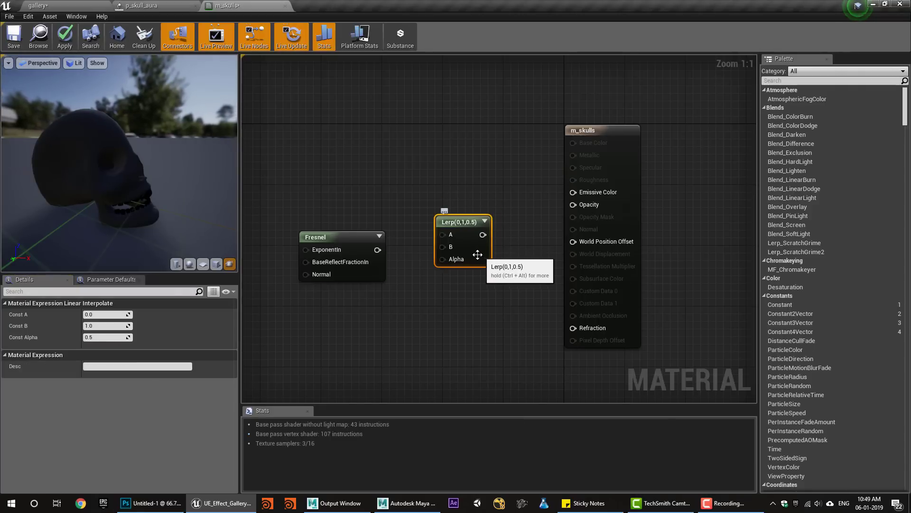
left_click_drag(358, 240, 350, 225)
left_click_drag(472, 249, 448, 262)
right_click_drag(472, 195, 501, 209)
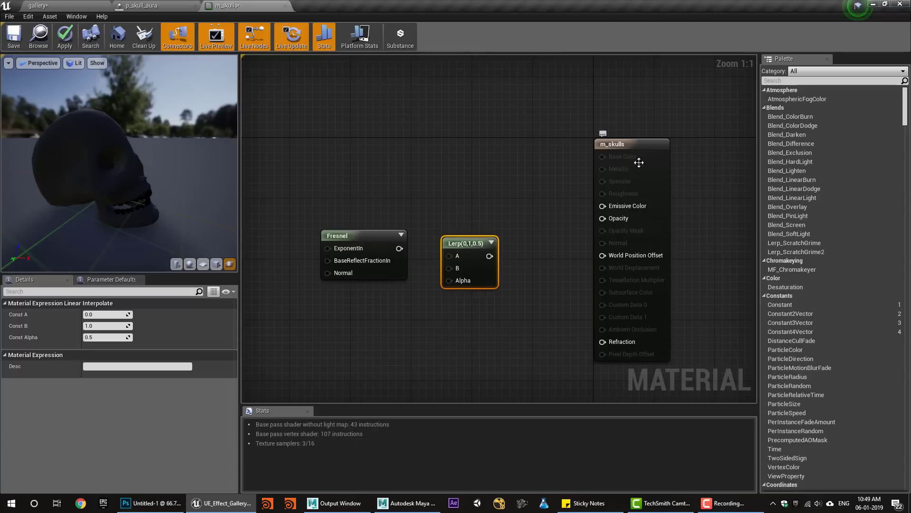
left_click_drag(607, 151, 646, 151)
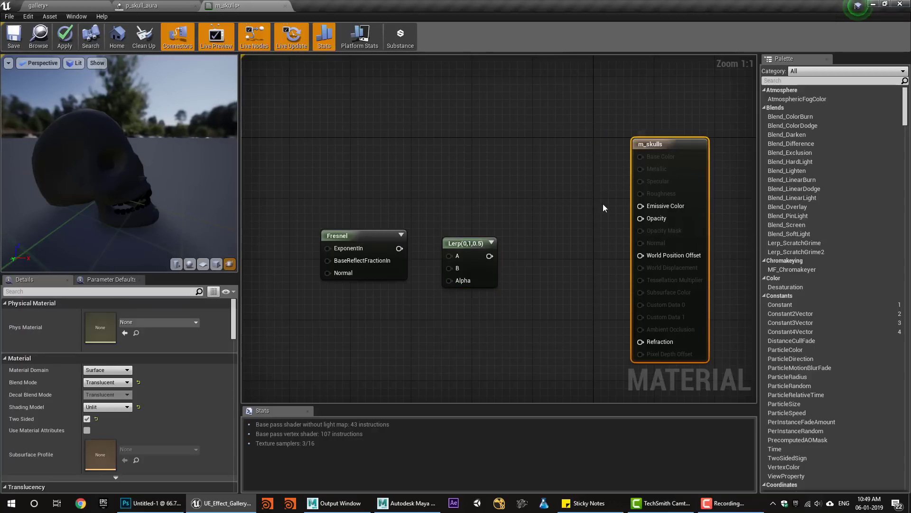
Add a Constant node with value 1 and connect it to the material's Opacity input.
left_click(565, 240)
left_click_drag(580, 260, 641, 218)
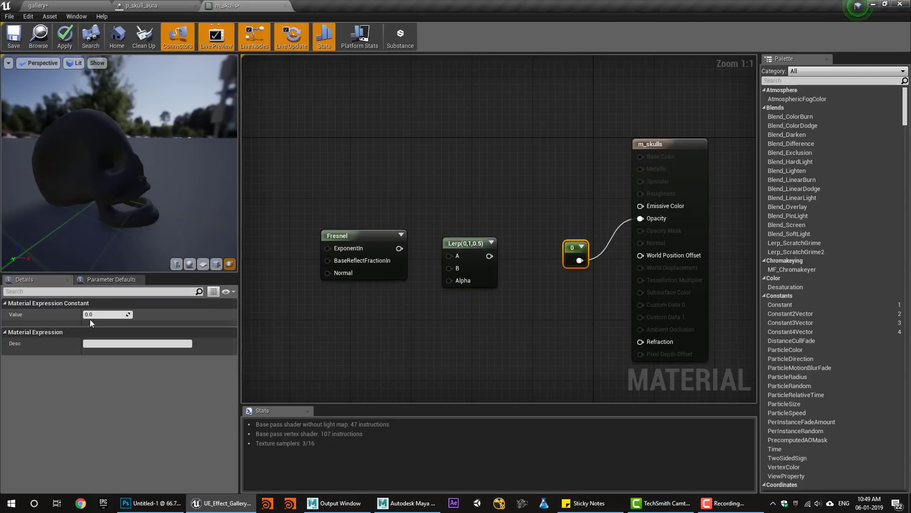
type("1")
key("Return")
right_click_drag(557, 209, 553, 265)
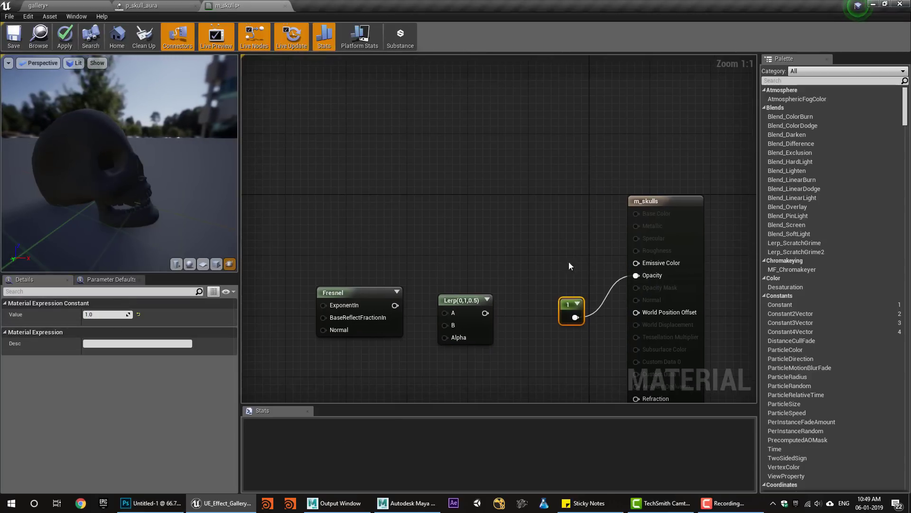
left_click_drag(114, 147, 78, 149)
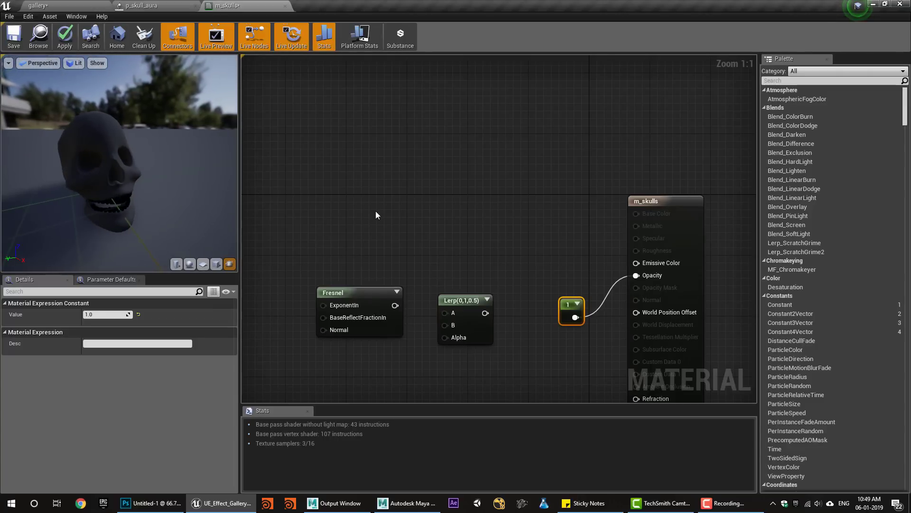
left_click(363, 200)
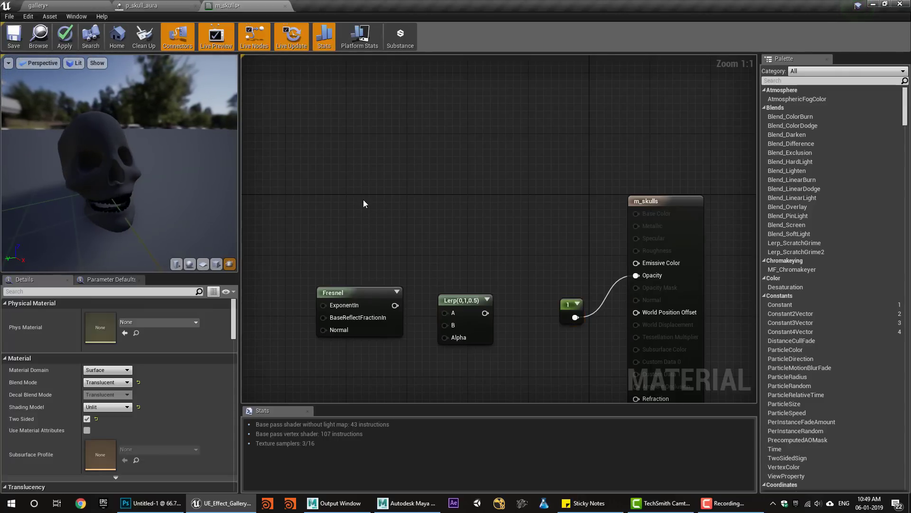
Add two stacked Constant3Vector nodes above the Fresnel node and make the upper one red with R set to 1.
left_click(354, 162)
left_click_drag(387, 211, 329, 164)
left_click(321, 200)
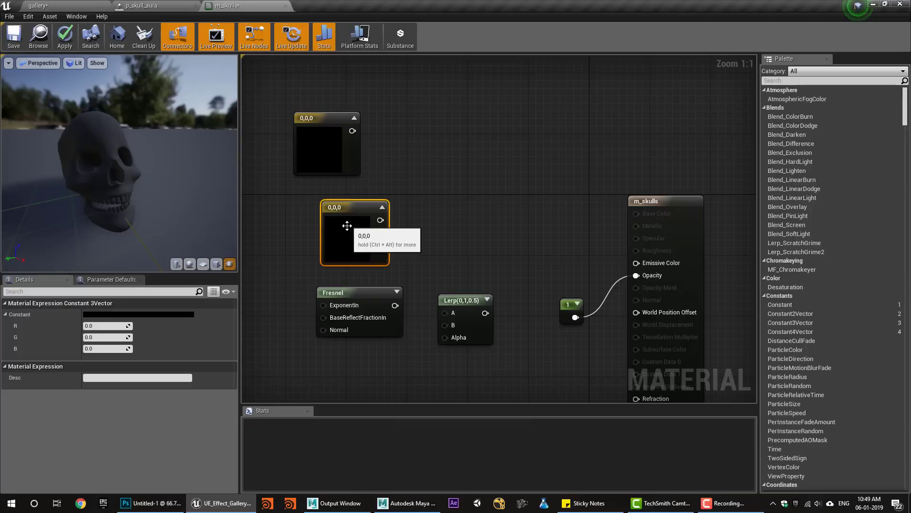
left_click_drag(347, 224, 320, 212)
left_click(325, 142)
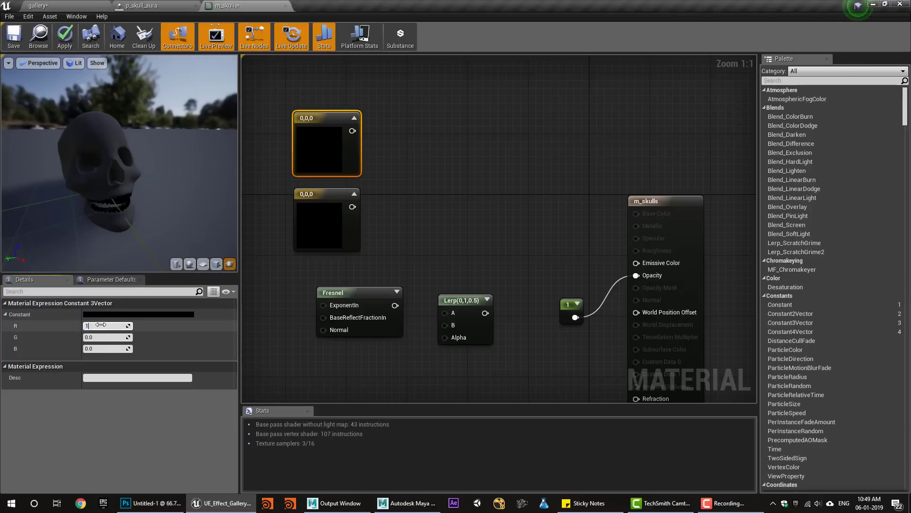
left_click(101, 325)
type("1")
key("Return")
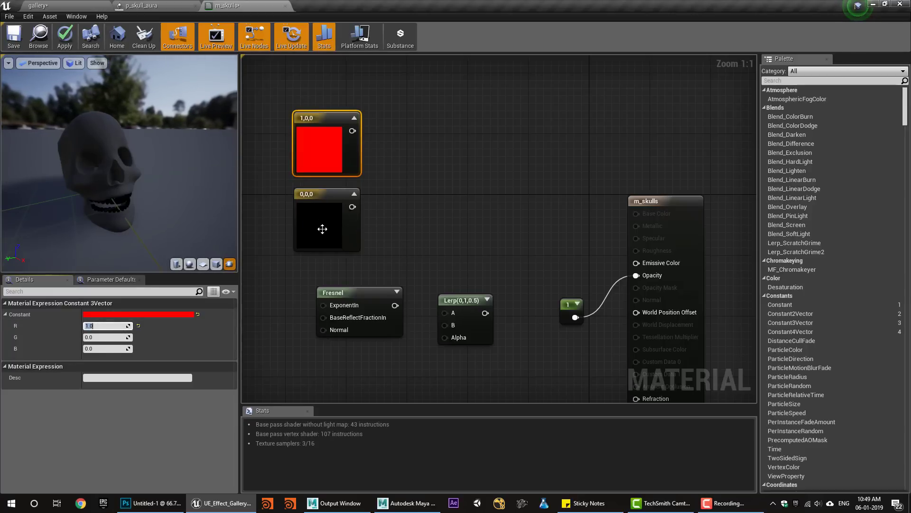
Wire red to the Lerp's A, black to B and Fresnel to Alpha, and connect the Lerp to Emissive Color.
left_click(345, 213)
left_click_drag(448, 293, 448, 186)
left_click_drag(352, 131, 445, 207)
left_click_drag(352, 206, 365, 214)
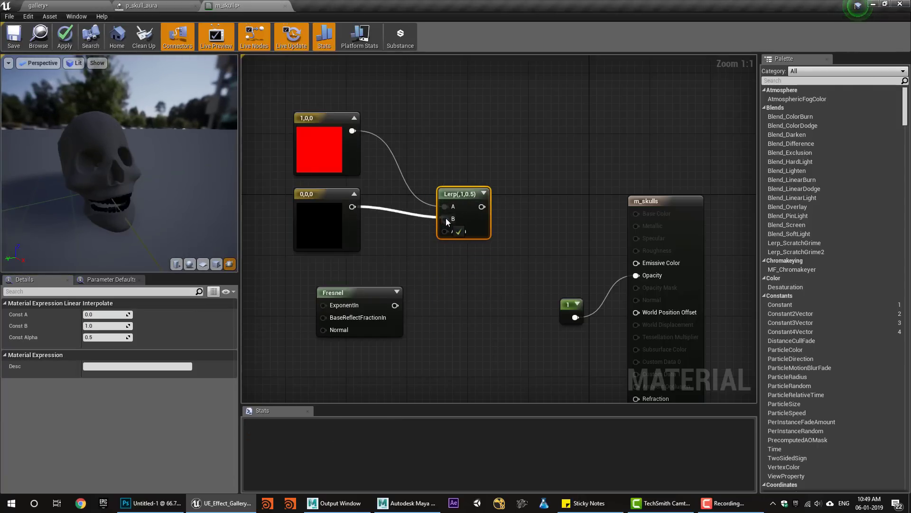
left_click_drag(445, 218, 446, 219)
left_click_drag(395, 305, 645, 264)
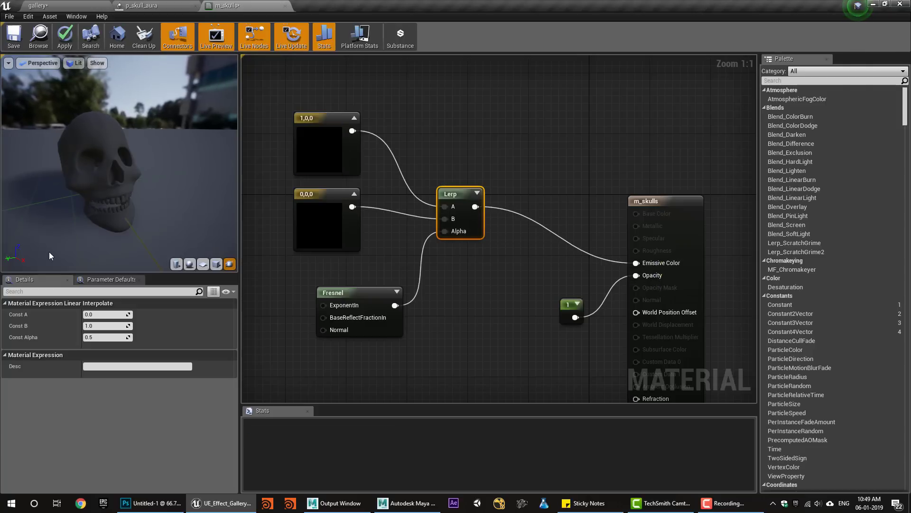
left_click_drag(156, 209, 109, 201)
mouse_move(110, 216)
right_mouse_down()
mouse_move(138, 247)
mouse_move(110, 216)
right_mouse_up()
left_click_drag(112, 219, 140, 232)
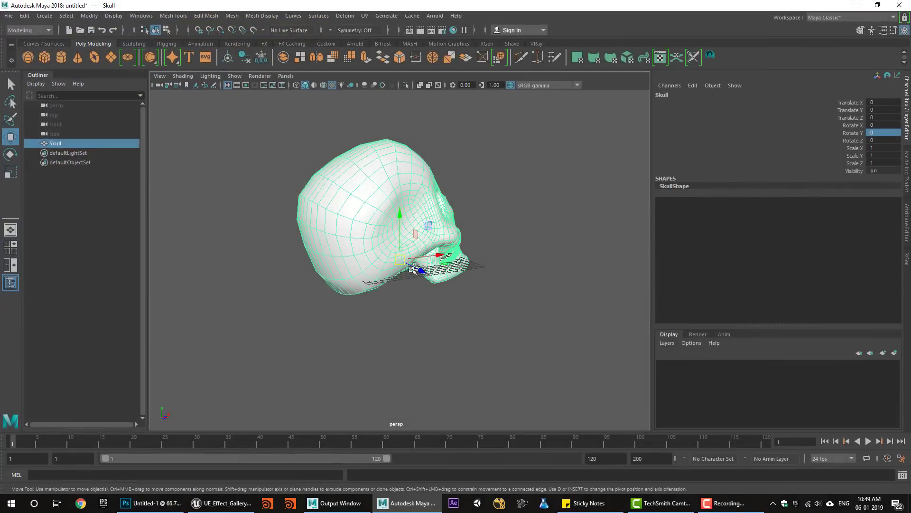
Switch to Maya and check the Skull mesh and its UV layout in the UV Editor.
left_click(660, 57)
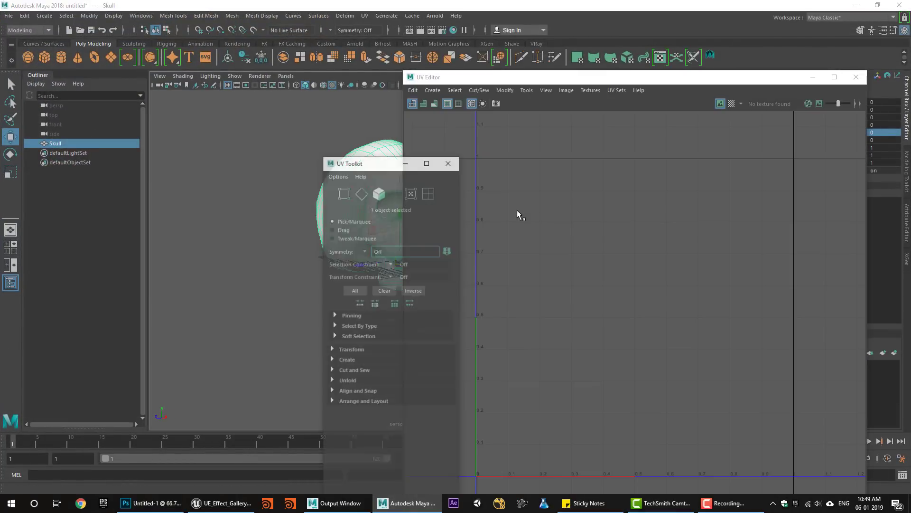
left_click(449, 161)
left_click(301, 286)
key("f")
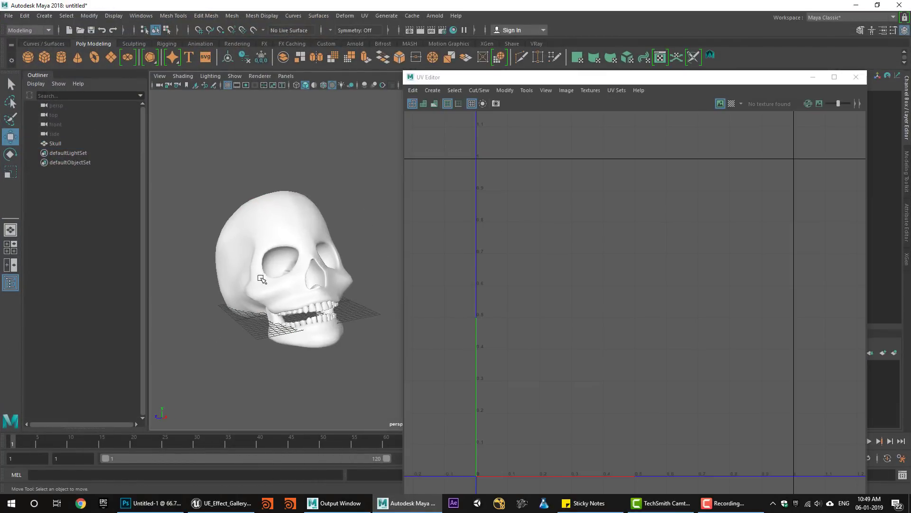
left_click(281, 237)
scroll(584, 335, "down", 3)
mouse_move(234, 366)
left_mouse_down("alt")
mouse_move(290, 323)
mouse_move(234, 347)
left_mouse_up("alt")
left_click(364, 16)
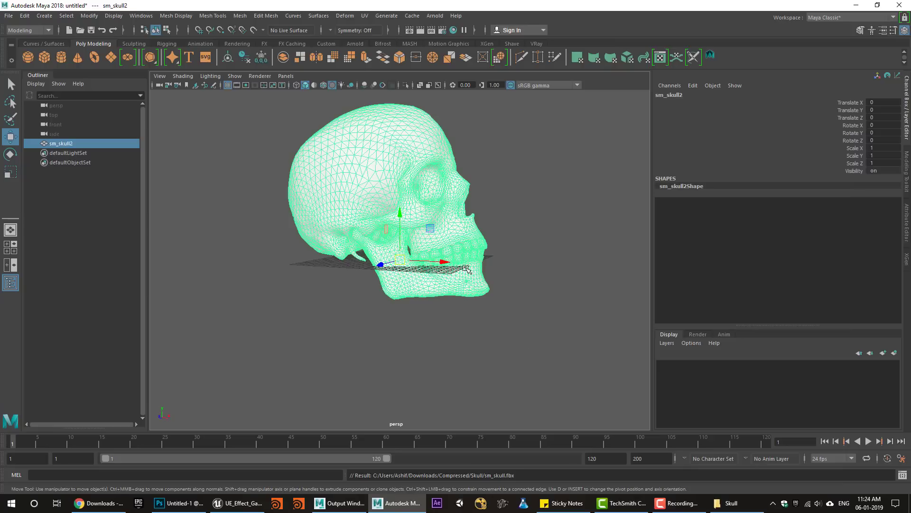
Examine the sm_skull2 mesh and its UV layout in the UV Editor, and return to Unreal Engine.
left_click_drag(361, 295, 418, 285, "alt")
left_click(660, 59)
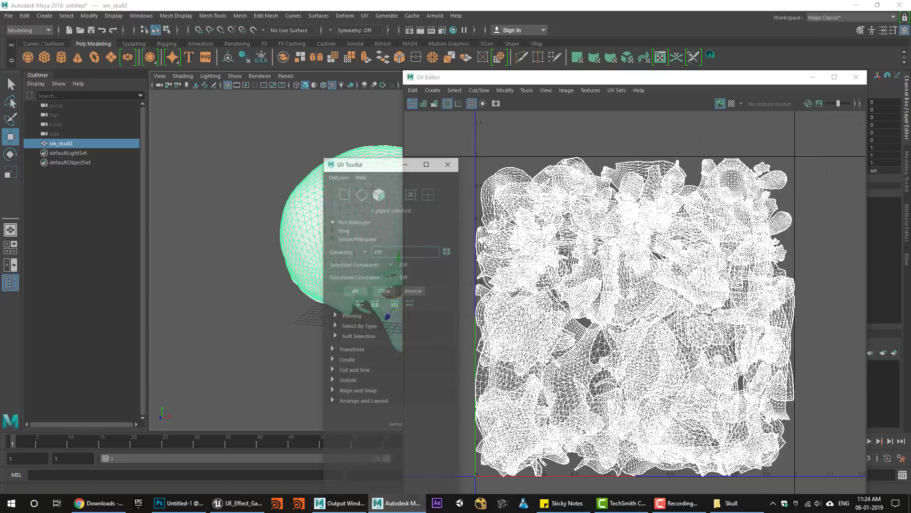
left_click(449, 163)
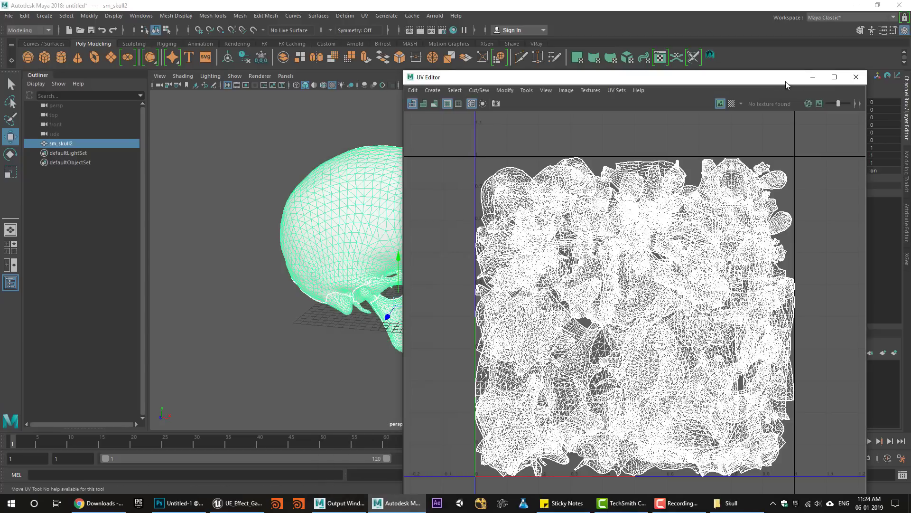
left_click(857, 77)
left_click_drag(390, 256, 488, 256, "alt")
left_click(489, 257)
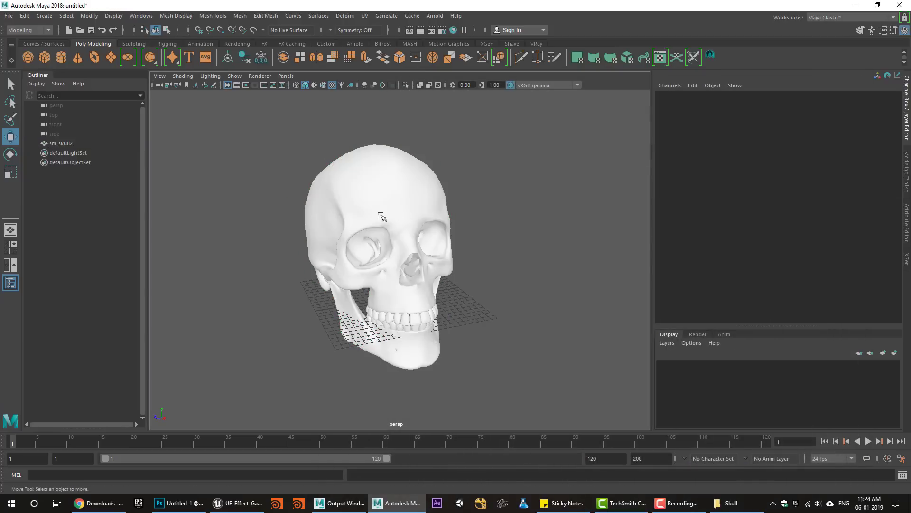
left_click(856, 5)
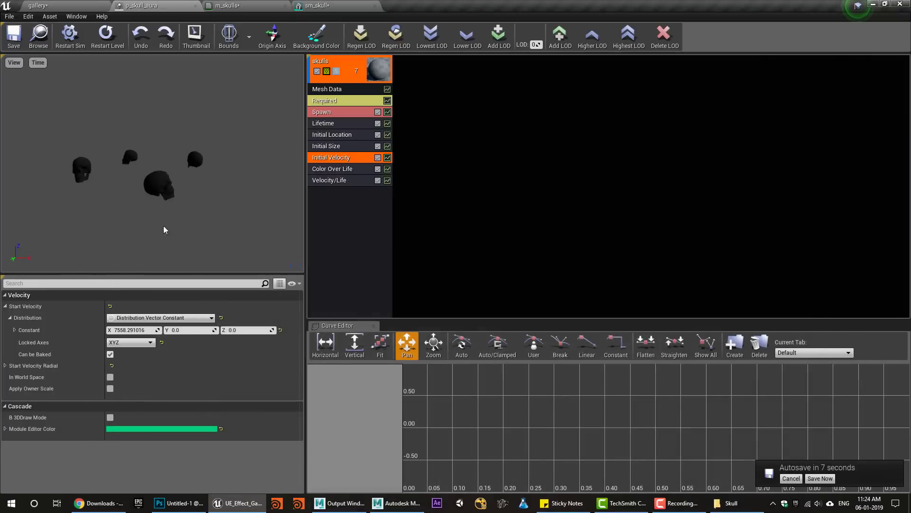
Reimport the sm_skull static mesh from the gallery level's content browser.
left_click(227, 5)
left_click(38, 5)
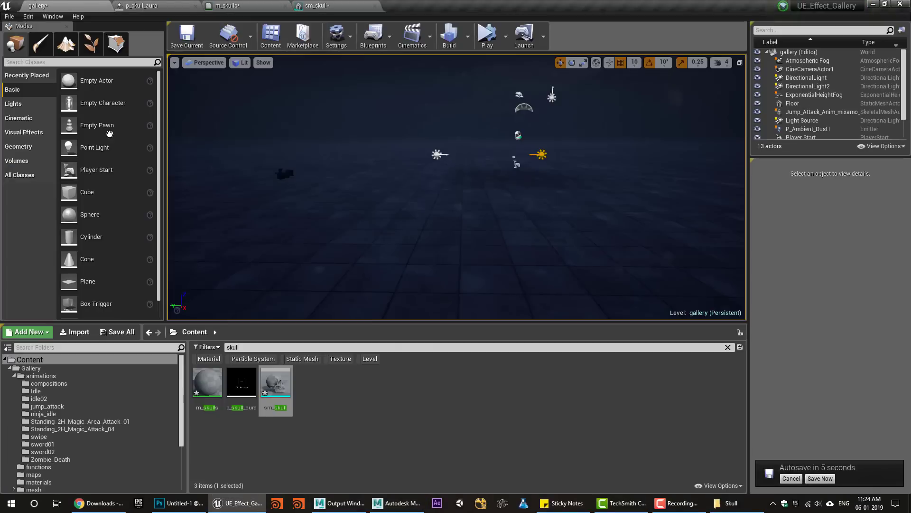
right_click(276, 384)
left_click(312, 161)
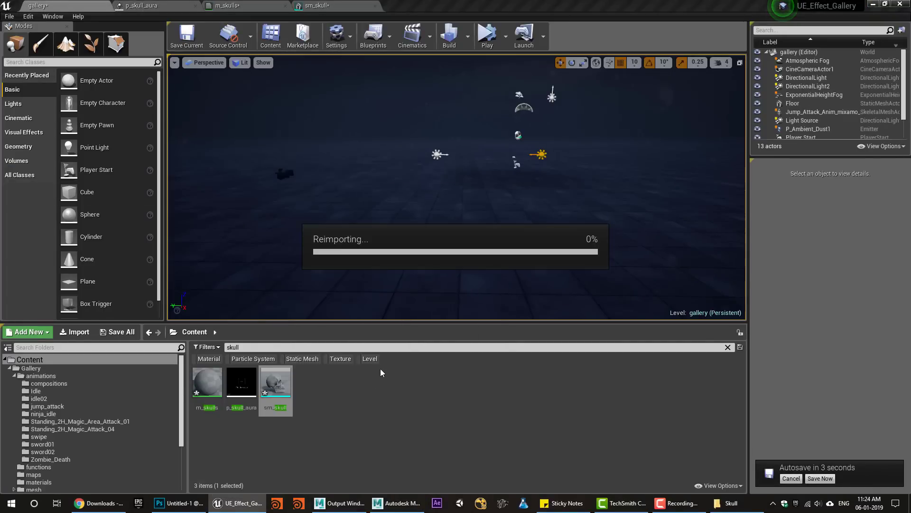
Open the sm_skull static mesh to inspect it, close it, and check the skull preview in the m_skulls material.
double_click(265, 382)
left_click_drag(425, 257, 430, 261)
left_click_drag(493, 300, 493, 300)
left_click(375, 6)
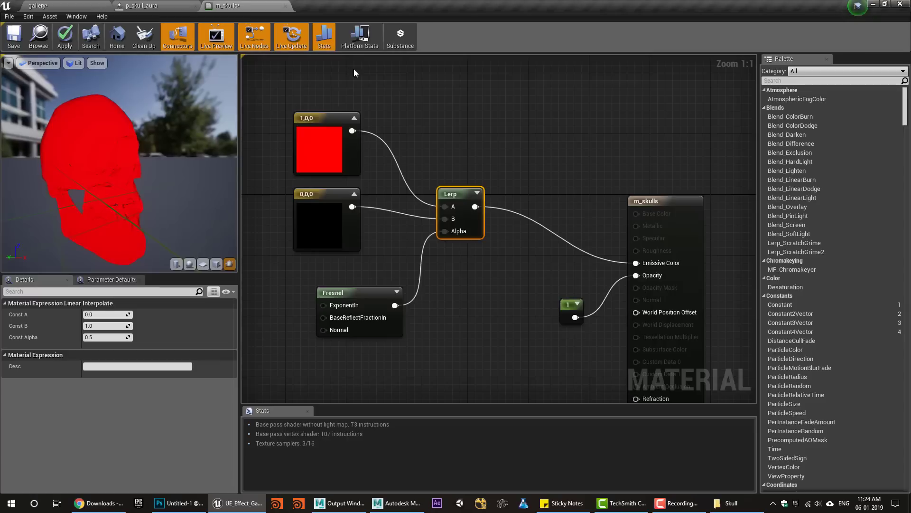
left_click_drag(187, 160, 187, 161)
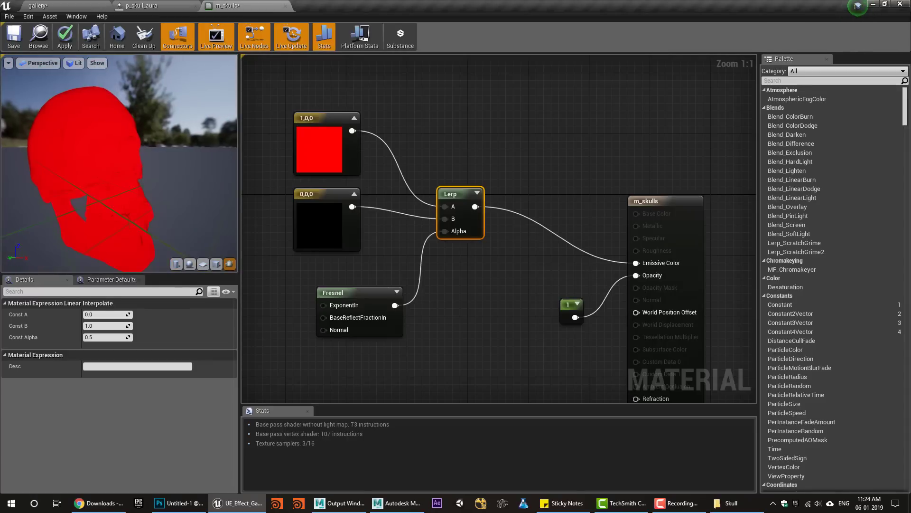
Swap the Lerp's colour inputs so black feeds A and red feeds B, and rearrange the two colour nodes to match.
right_click_drag(366, 261, 389, 275)
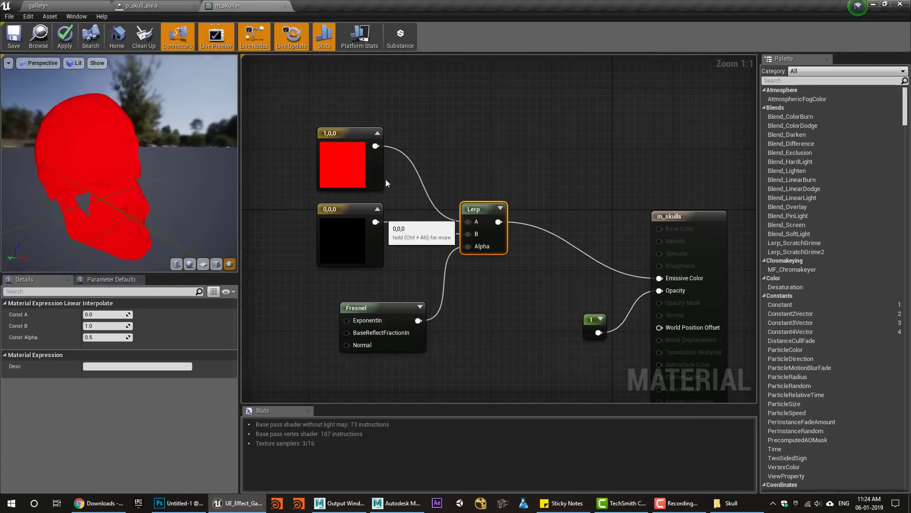
left_click_drag(376, 146, 474, 235)
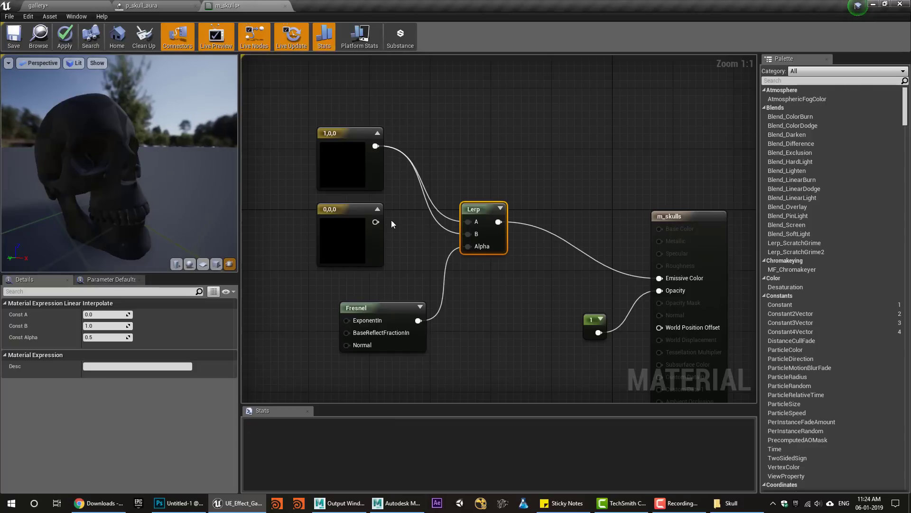
left_click_drag(375, 222, 472, 223)
left_click_drag(356, 237, 409, 122)
left_click_drag(348, 169, 345, 204)
left_click_drag(121, 203, 181, 205)
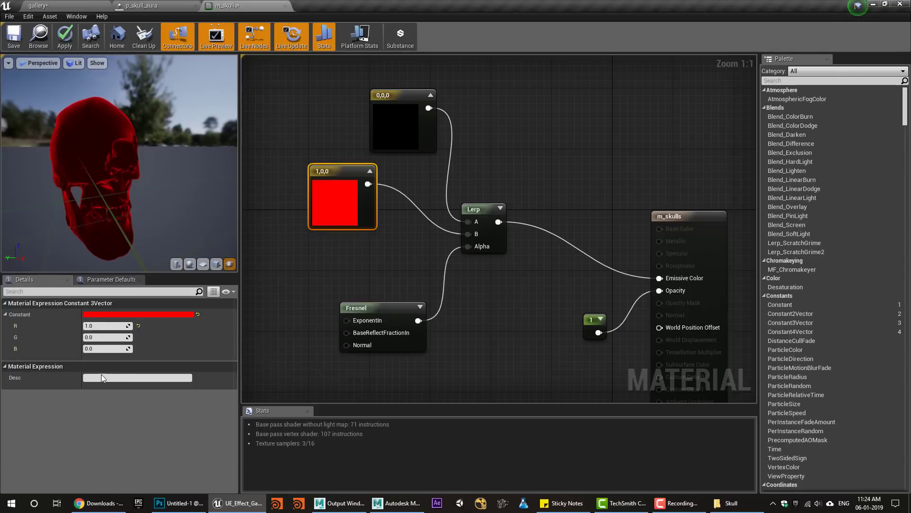
Set the red colour constant to R 37, G 7.5 and B 0.2 for a glowing orange Fresnel rim.
left_click(105, 325)
type("37")
key("Tab")
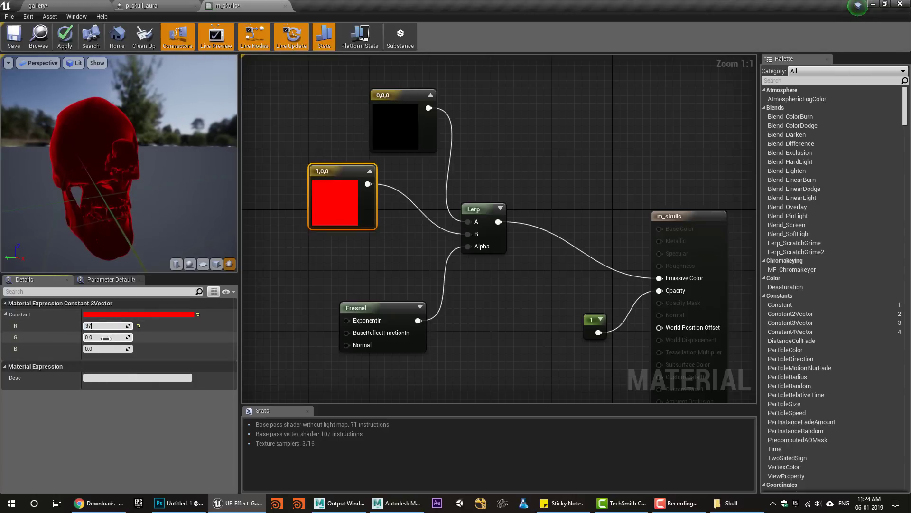
type("7.5")
key("Return")
left_click(93, 349)
type("0.2")
key("Return")
left_click_drag(133, 164, 181, 165)
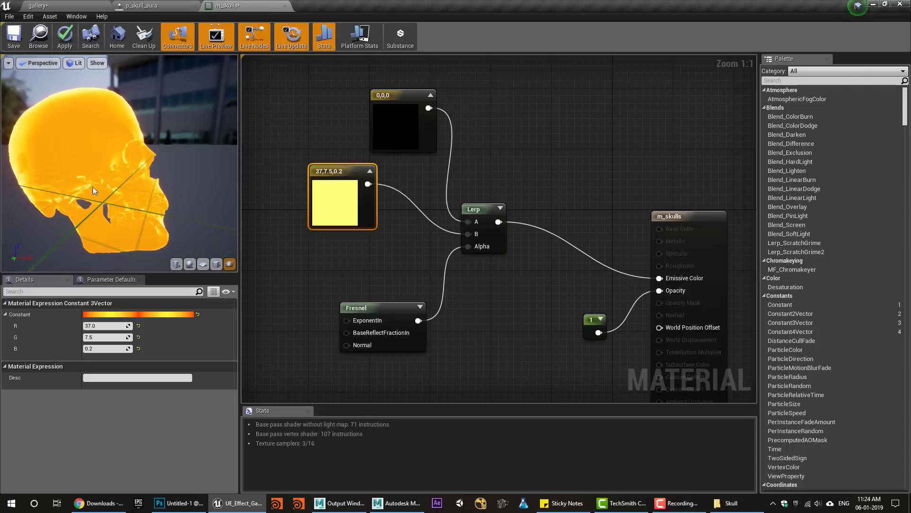
Insert a Power node with exponent 2 between the Fresnel output and the Lerp's Alpha input.
left_click_drag(390, 315, 337, 316)
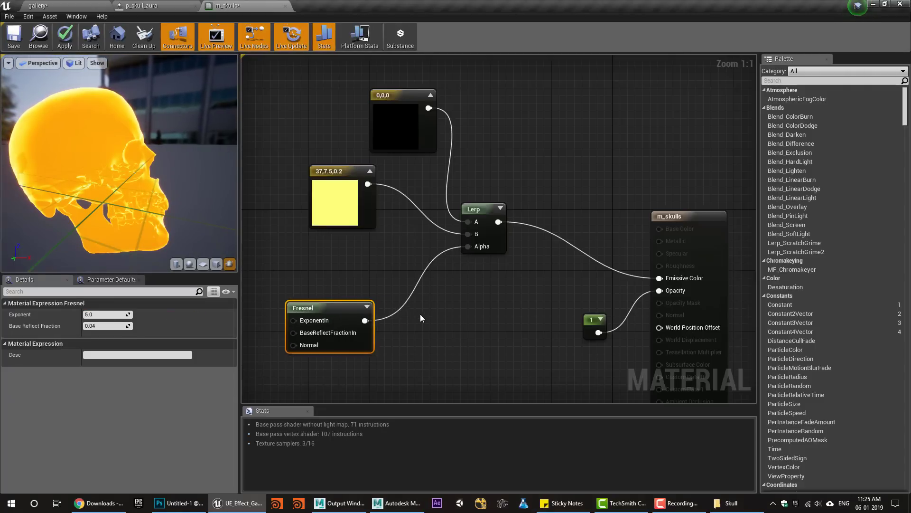
right_click(420, 317)
type("power")
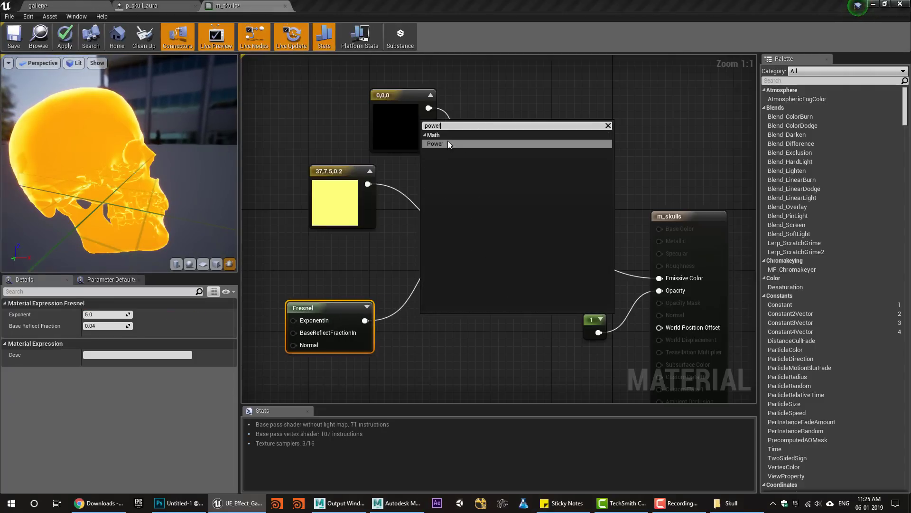
left_click(450, 141)
left_click_drag(420, 339, 469, 246)
left_click_drag(223, 241, 199, 241)
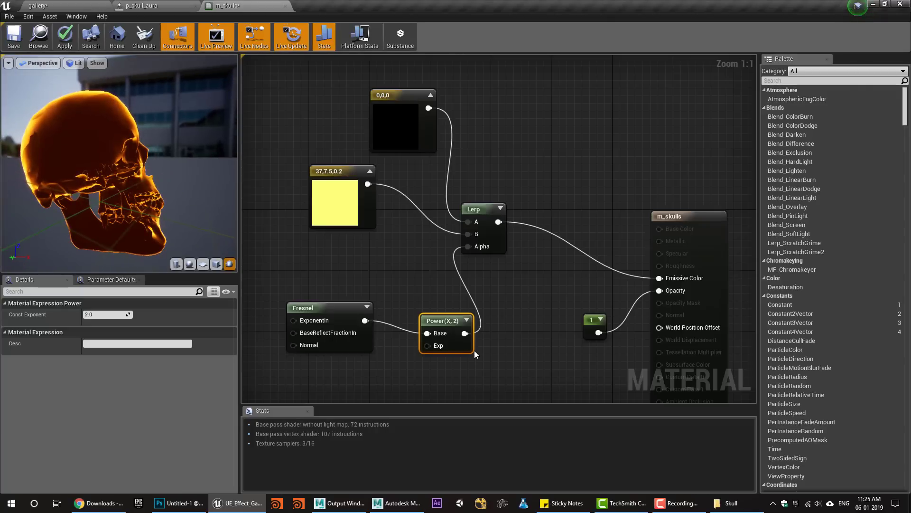
Set the yellow colour constant feeding the Lerp to R 1, G 1 and B 1.
right_click_drag(337, 207, 393, 240)
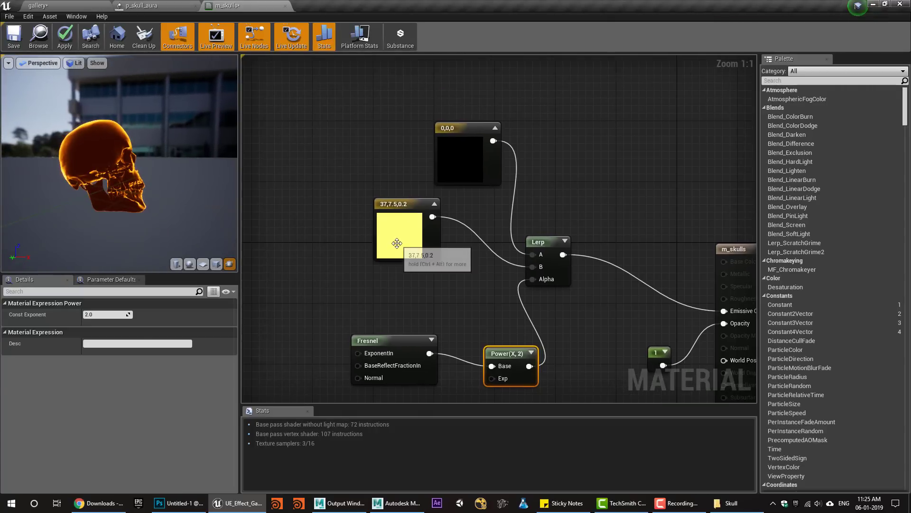
left_click(393, 240)
right_click_drag(393, 290, 365, 296)
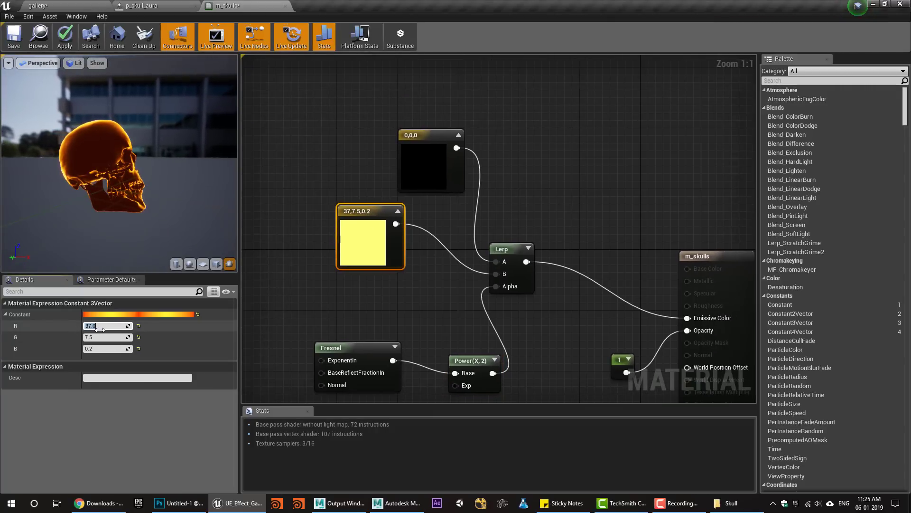
type("1")
key("Tab")
type("1")
key("Tab")
type("1")
key("Return")
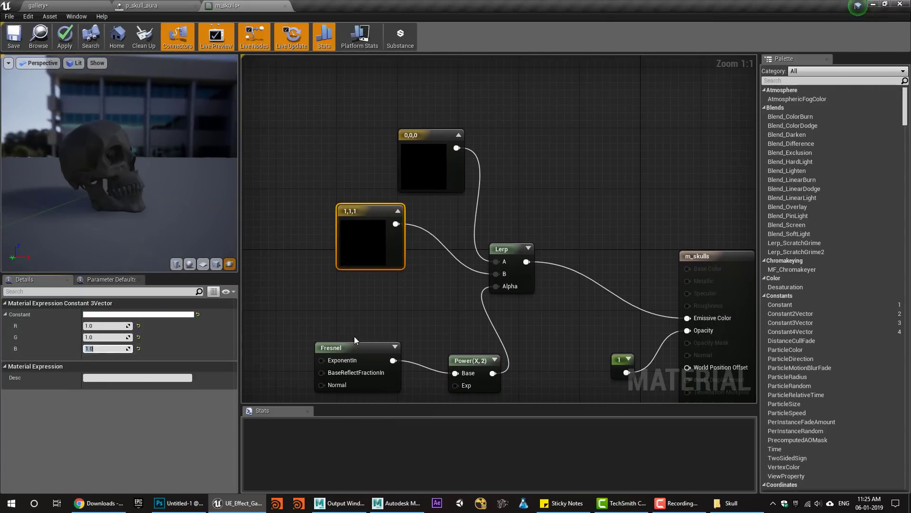
Add a Particle Color node to the material graph and place it above the white colour constant.
right_click_drag(416, 317, 413, 267)
scroll(342, 286, "down", 1)
right_click_drag(343, 286, 445, 279)
right_click(326, 161)
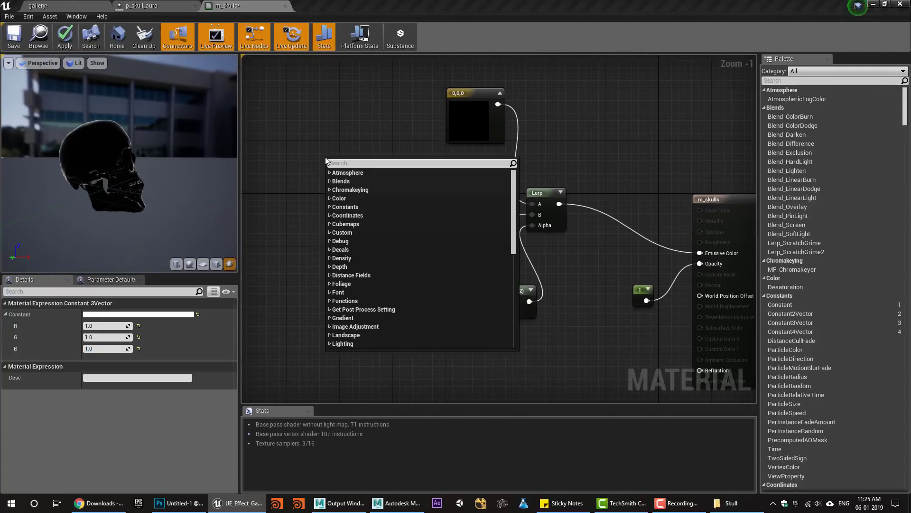
type("parti")
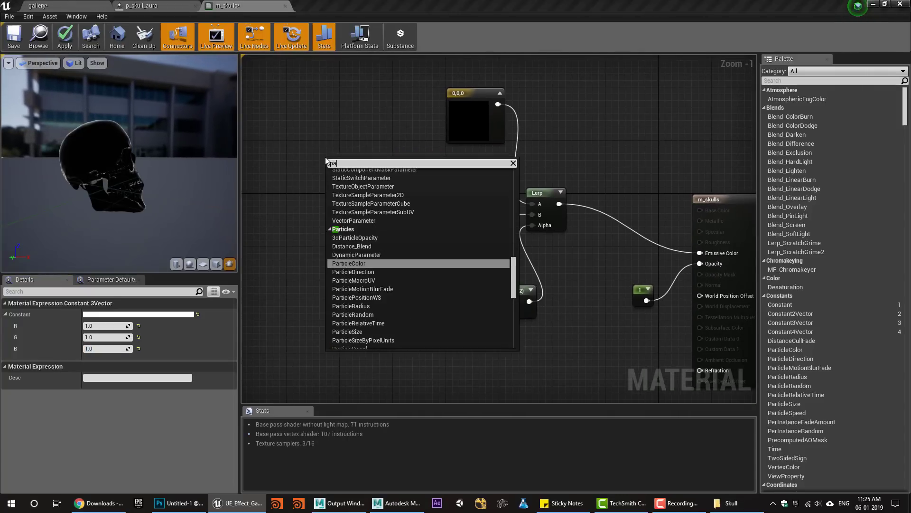
key("Return")
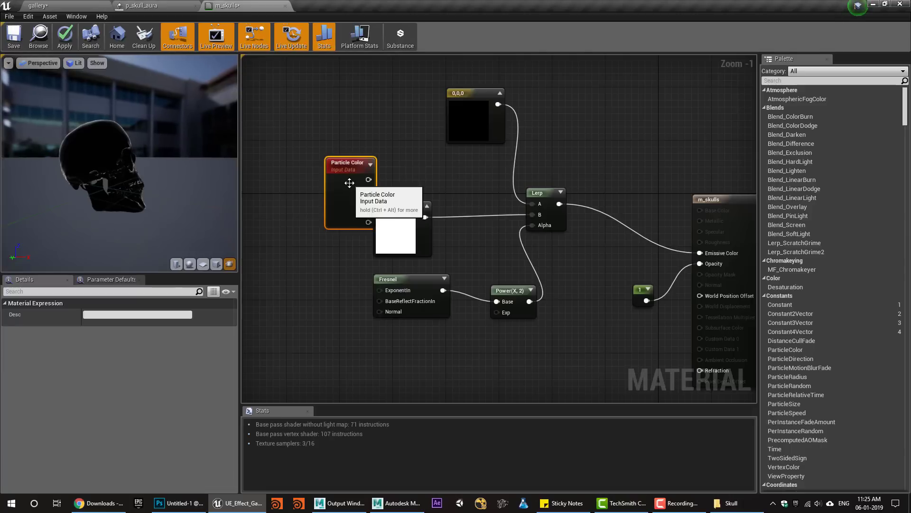
left_click_drag(345, 161, 340, 112)
left_click_drag(382, 229, 303, 239)
key("m")
left_click(413, 195)
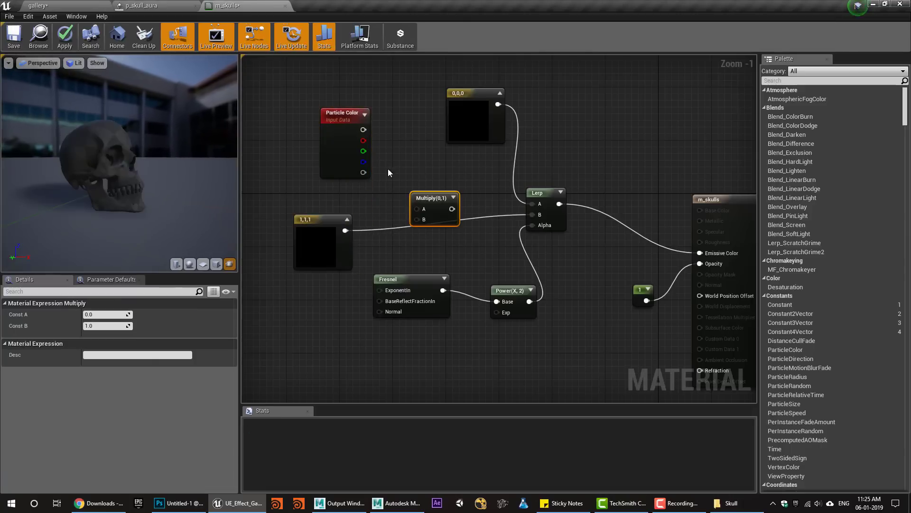
left_click_drag(437, 216, 266, 212)
key("Delete")
Replace the 1,1,1 constant with Particle Color as the Lerp's B input and save the m_skulls material.
left_click(308, 233)
key("Delete")
left_click_drag(361, 129, 536, 215)
right_click_drag(386, 204, 337, 202)
left_click_drag(102, 152, 175, 169)
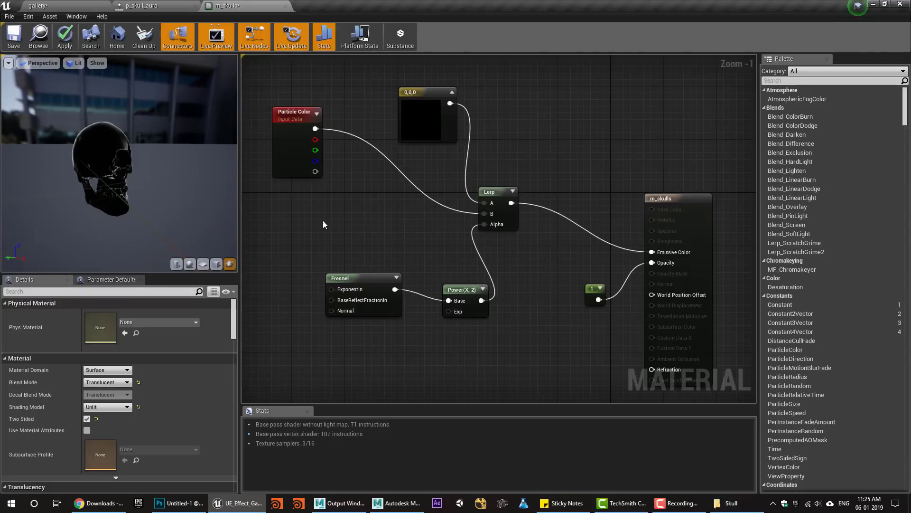
right_click_drag(324, 221, 351, 231)
left_click(14, 33)
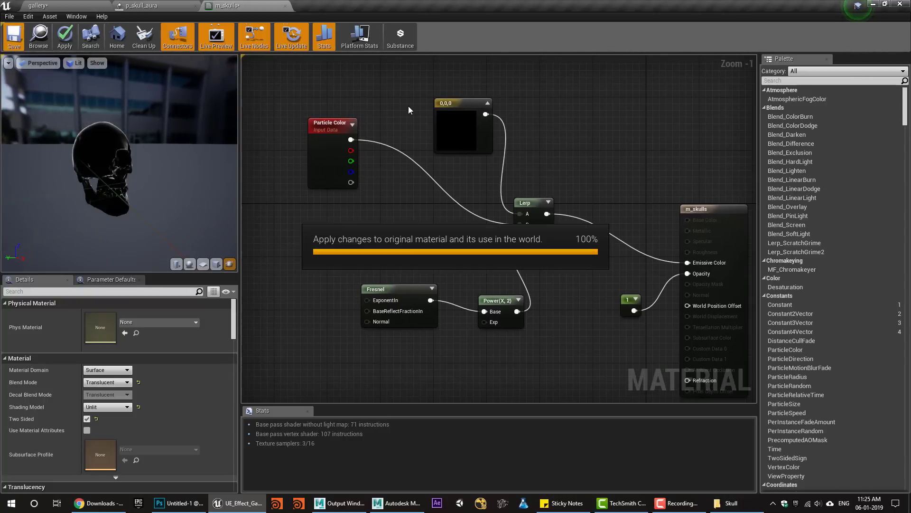
Assign the m_skulls material in the Required module of the p_skull_aura system's skulls emitter.
left_click(156, 6)
left_click(226, 6)
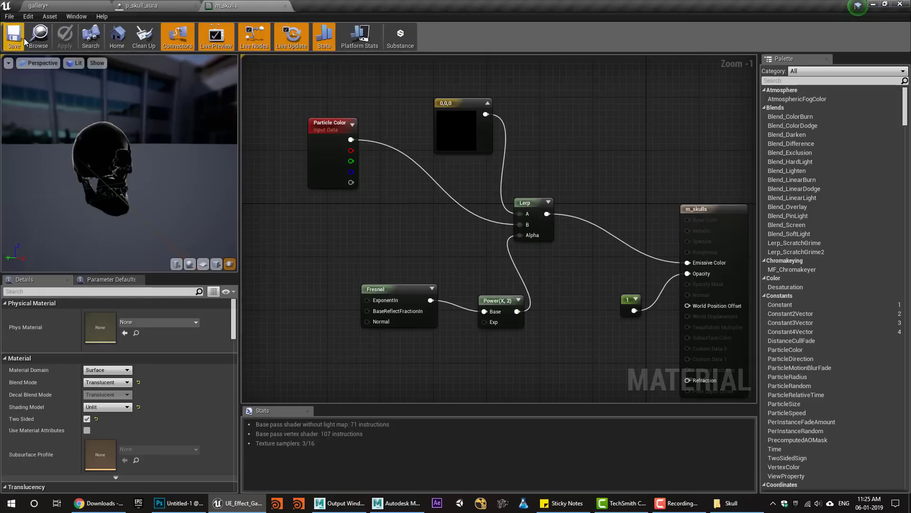
left_click(62, 5)
left_click(137, 5)
left_click(327, 101)
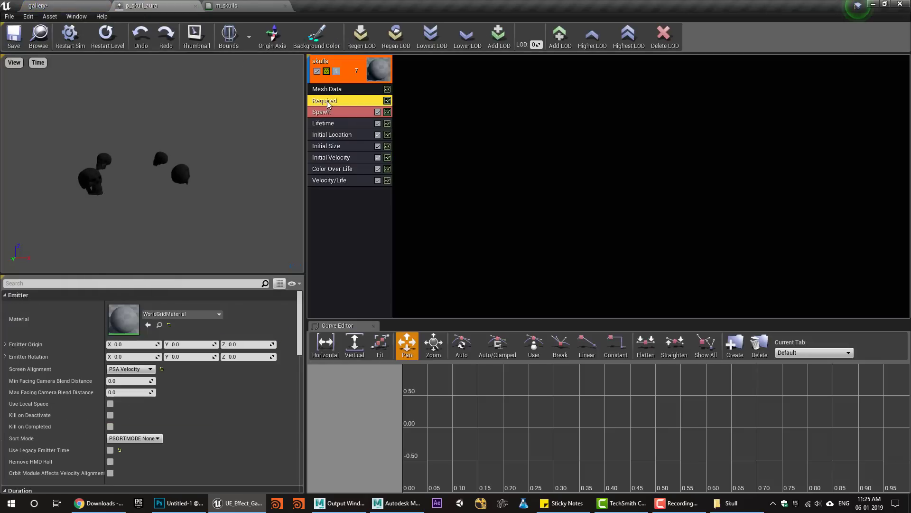
left_click(148, 326)
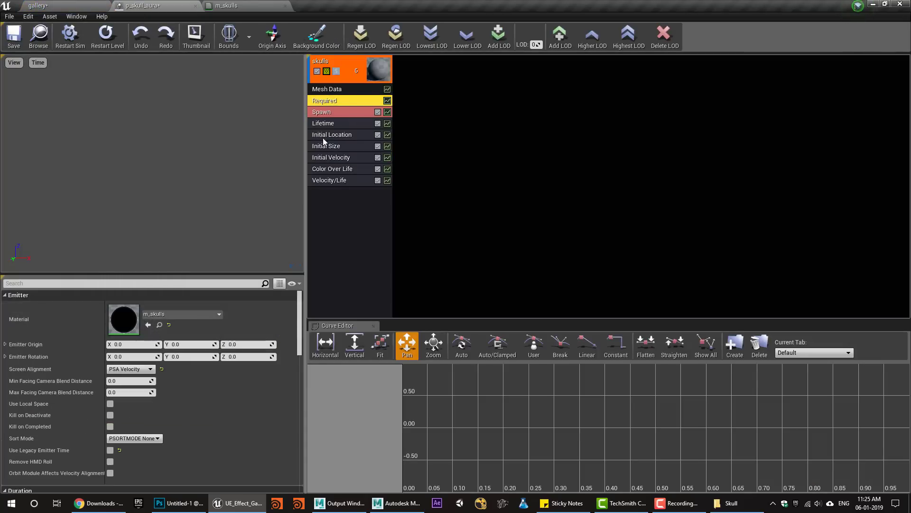
Enable Override Material in the skulls emitter's Mesh Data and return to its Required module.
left_click(327, 89)
left_click(110, 380)
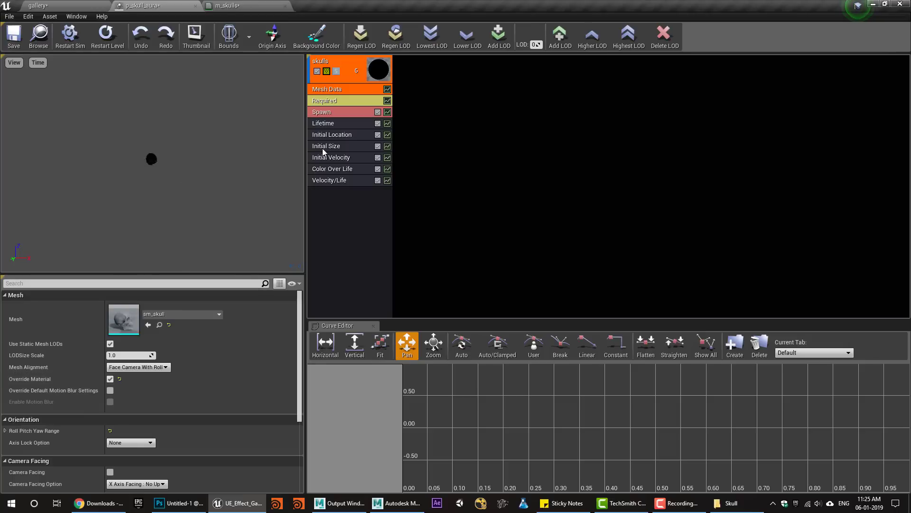
left_click(327, 102)
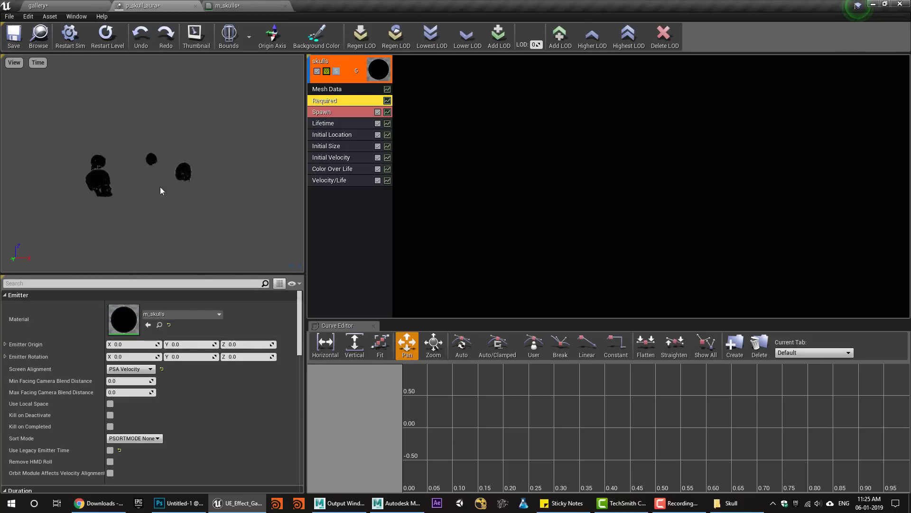
Set Color Over Life to a vector constant of R 37, G 7.5, B 0.2 and save the particle system.
left_click(335, 171)
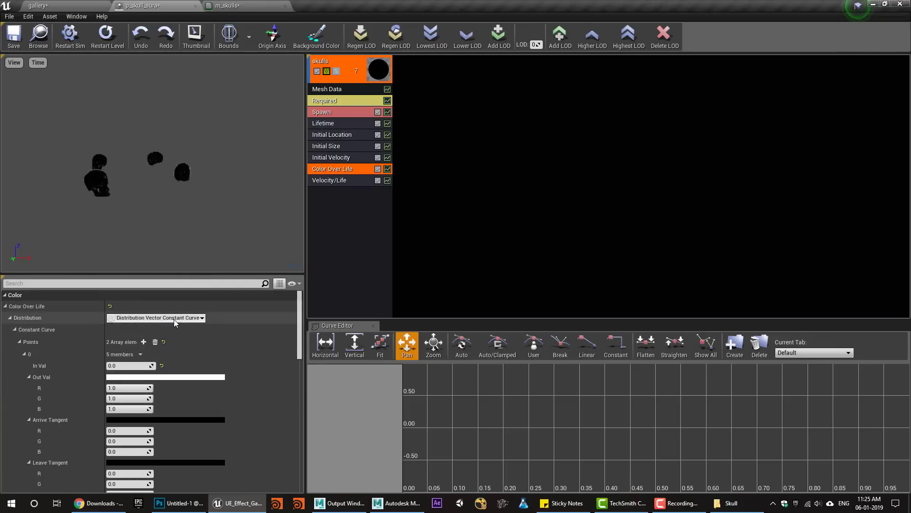
left_click(175, 321)
left_click(152, 331)
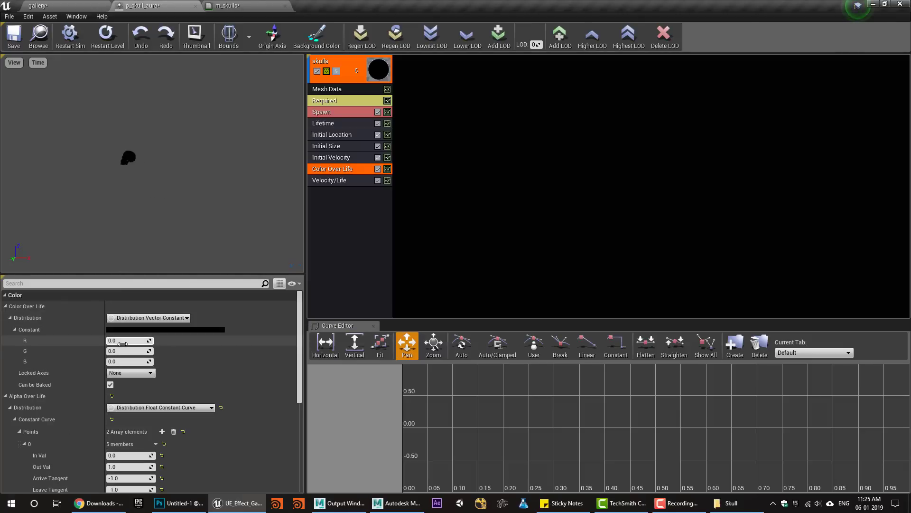
type("37")
key("Return")
type("7")
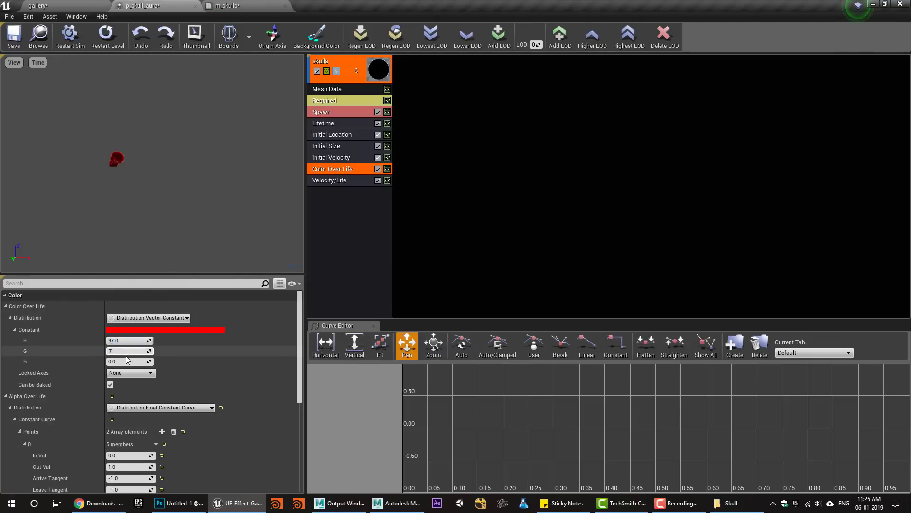
type(".5")
key("Return")
type("0.2")
key("Return")
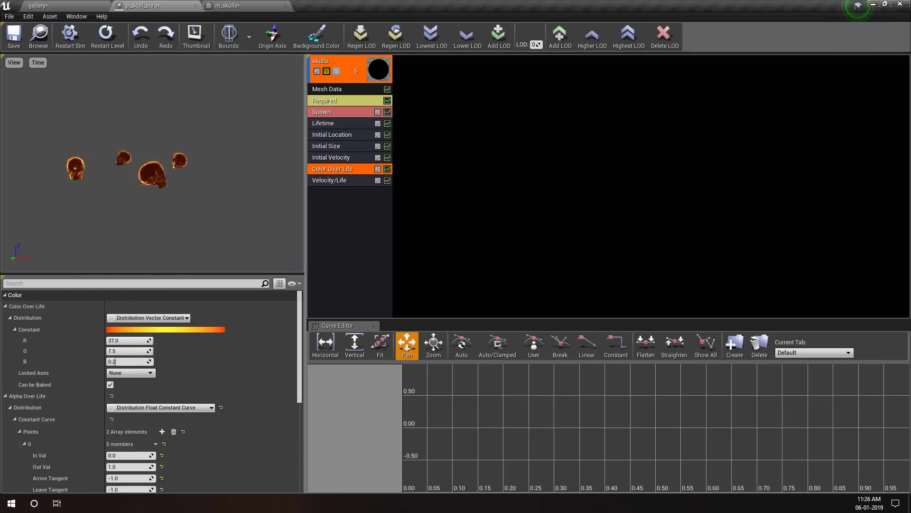
left_click(19, 43)
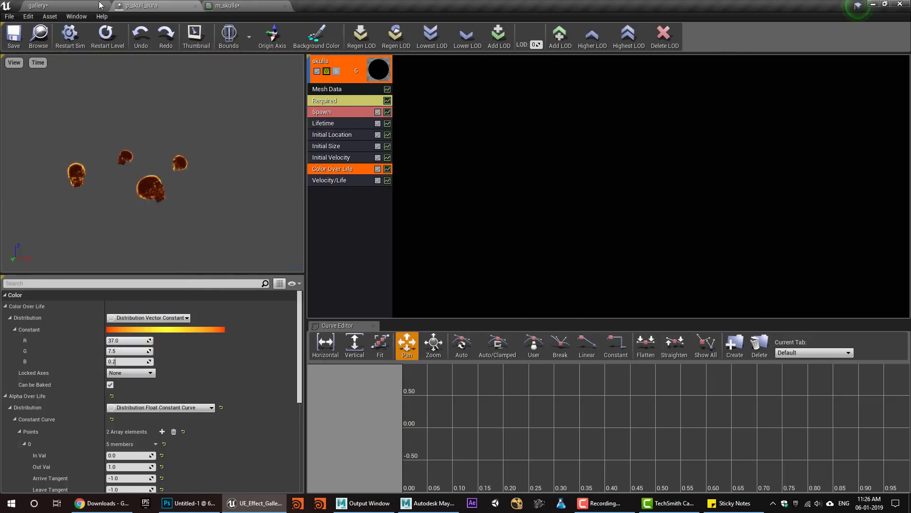
Place the idle02 folder's Idle__1__Anim_mixamo_com animation in the gallery level at 1290, 380, 20, rotated -110° about Z.
left_click(71, 6)
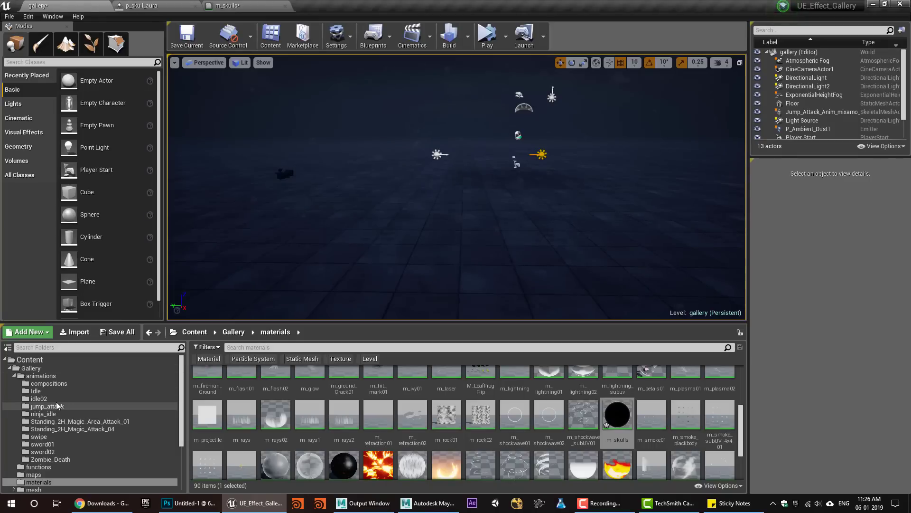
left_click(39, 399)
left_click_drag(241, 382, 434, 256)
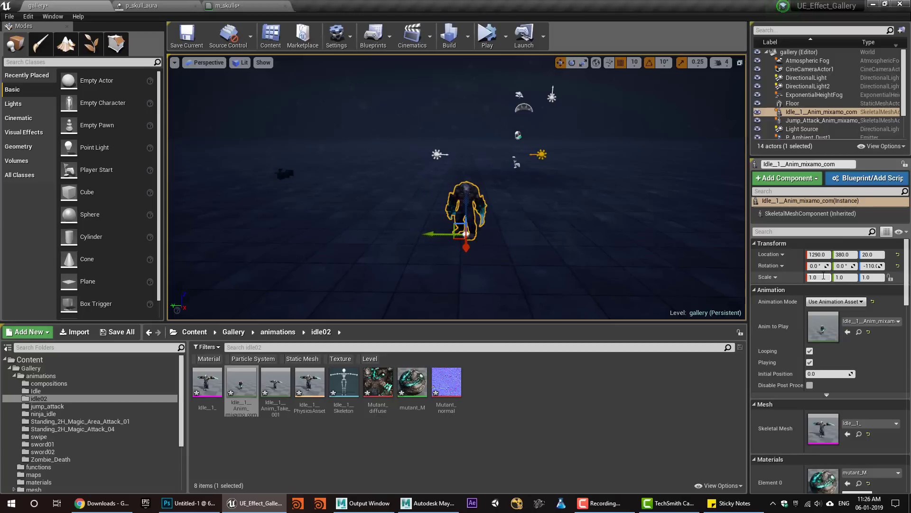
Scale the idle character to 2 on the X, Y and Z axes.
type("2")
key("Tab")
type("2")
key("Tab")
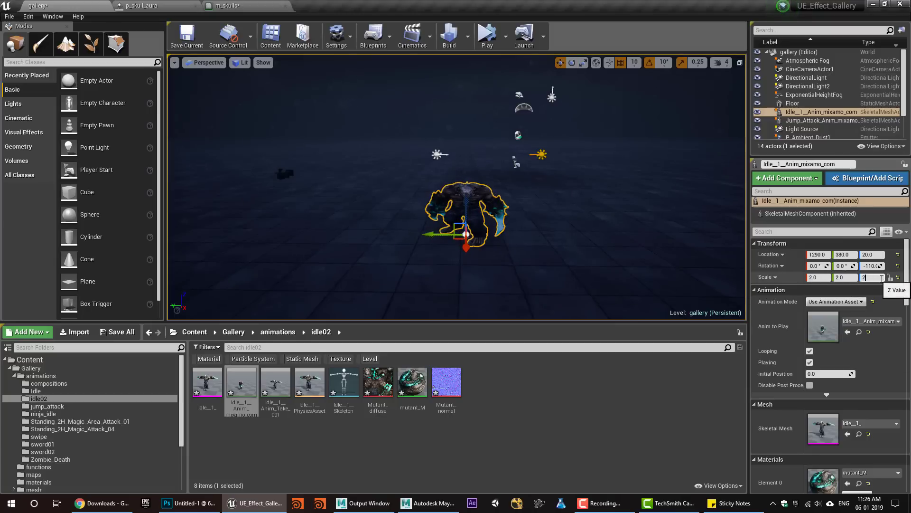
type("2")
key("Return")
scroll(571, 199, "down", 2)
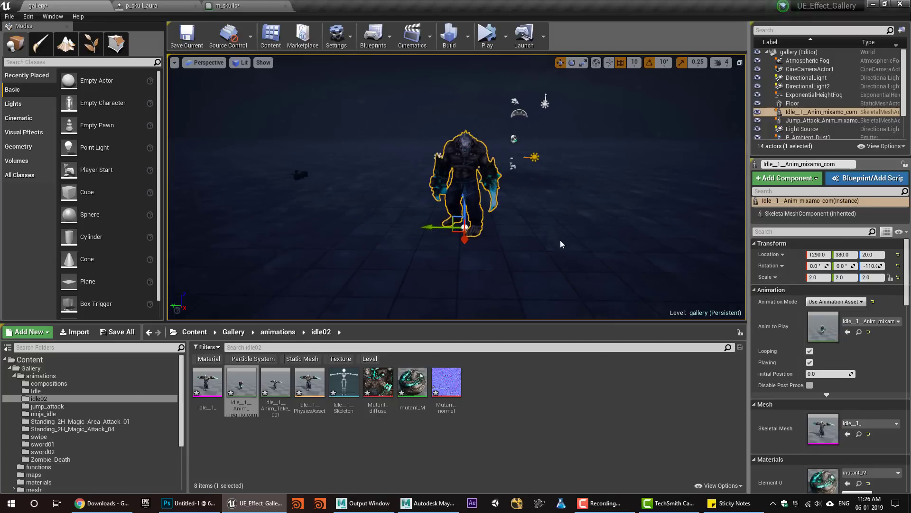
Run the level simulation to check the idle character's animation, and stop it.
left_click(488, 38)
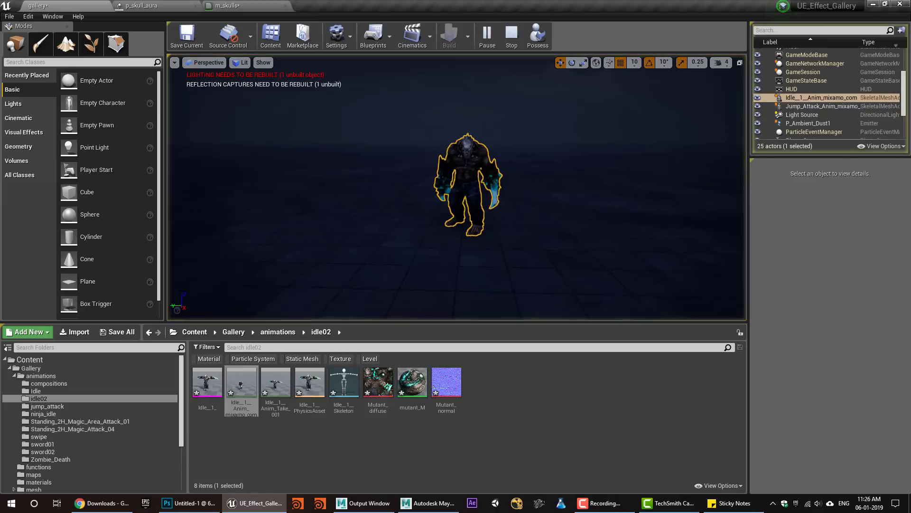
left_click(507, 225)
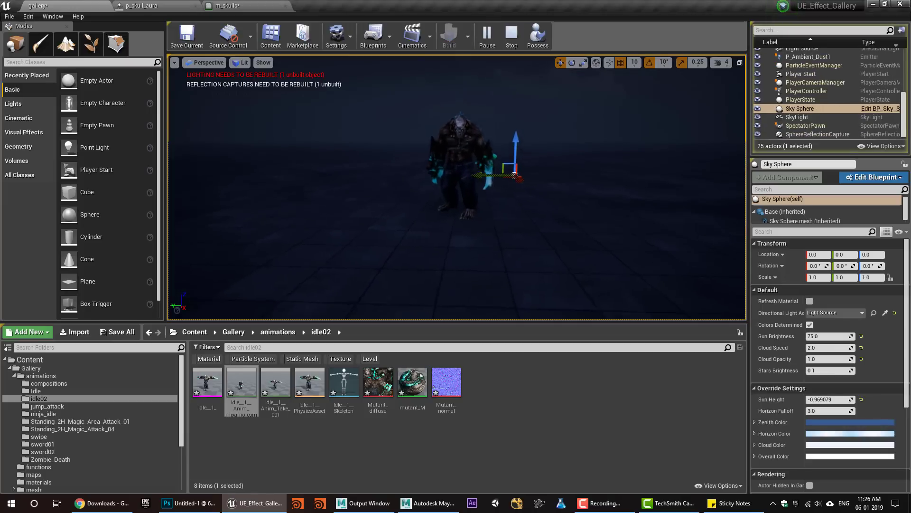
left_click(512, 38)
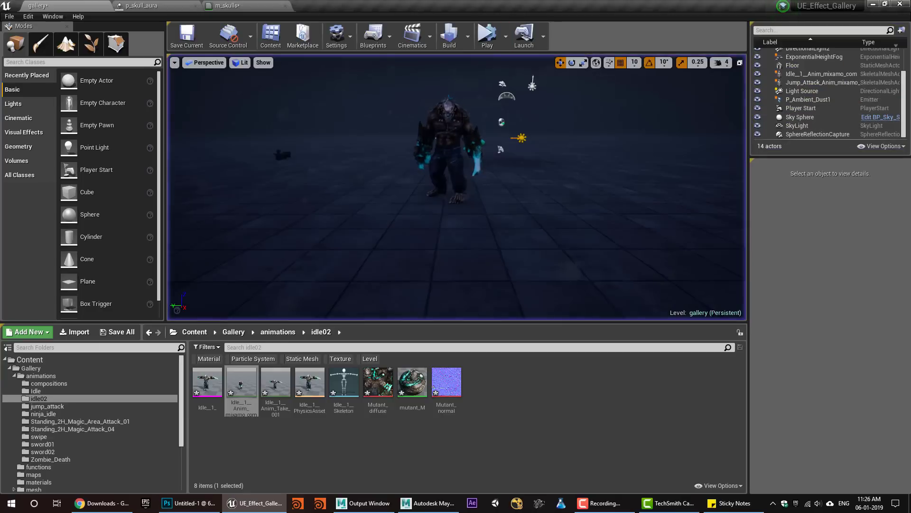
Locate p_skull_aura in the content browser and place it in the level beside the character at 1220, 550, 20.
left_click(141, 5)
left_click(37, 38)
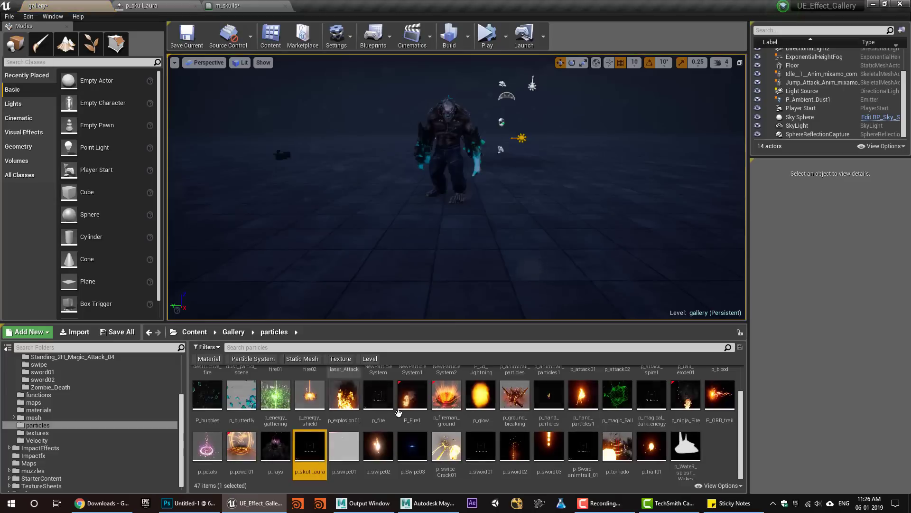
left_click_drag(416, 216, 401, 192)
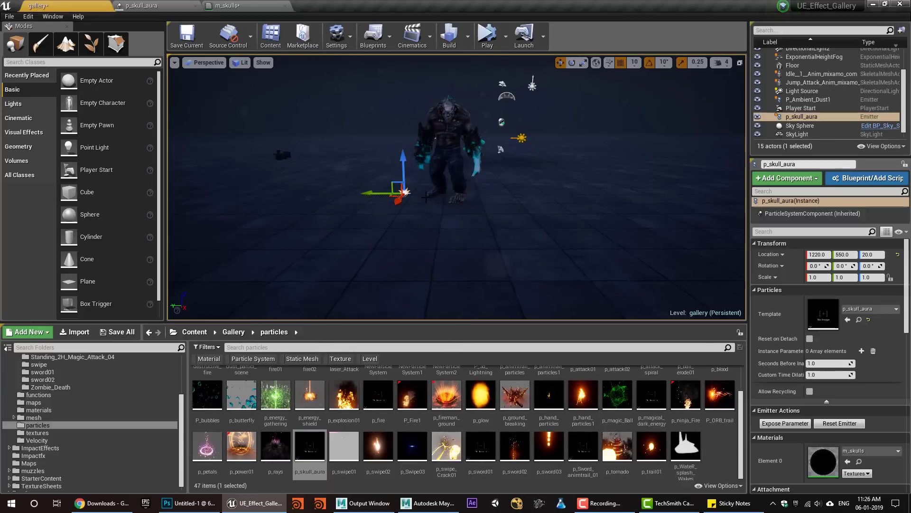
scroll(449, 187, "down", 3)
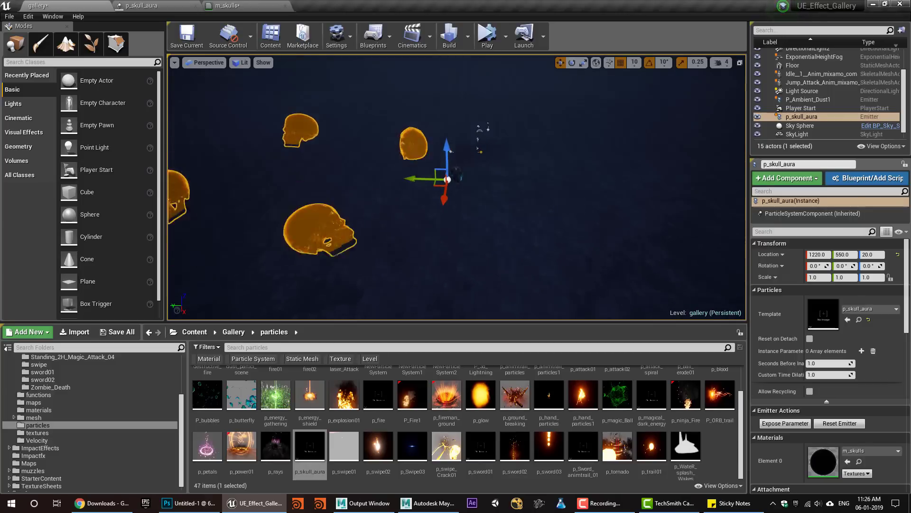
Close the m_skulls material and set the skulls emitter's Initial Size to a vector constant of 1 with axes locked to XYZ.
left_click(231, 6)
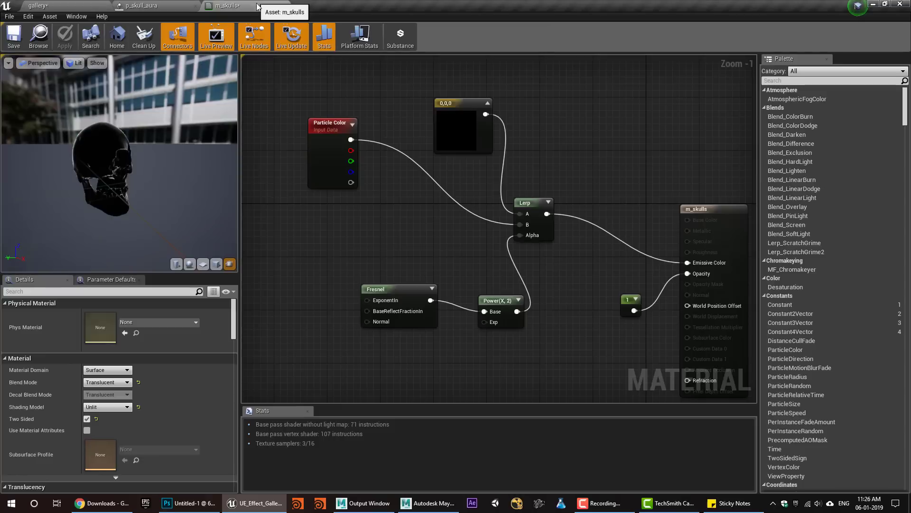
left_click(284, 5)
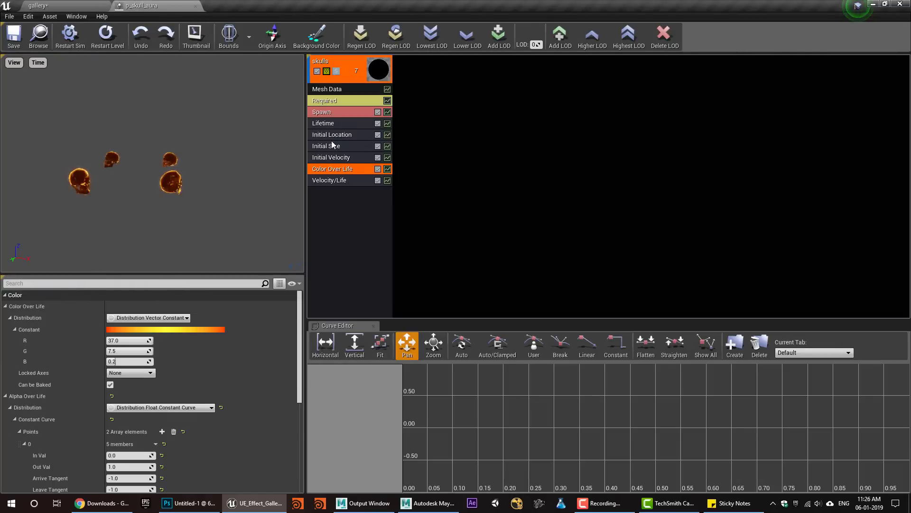
left_click(161, 317)
left_click(143, 327)
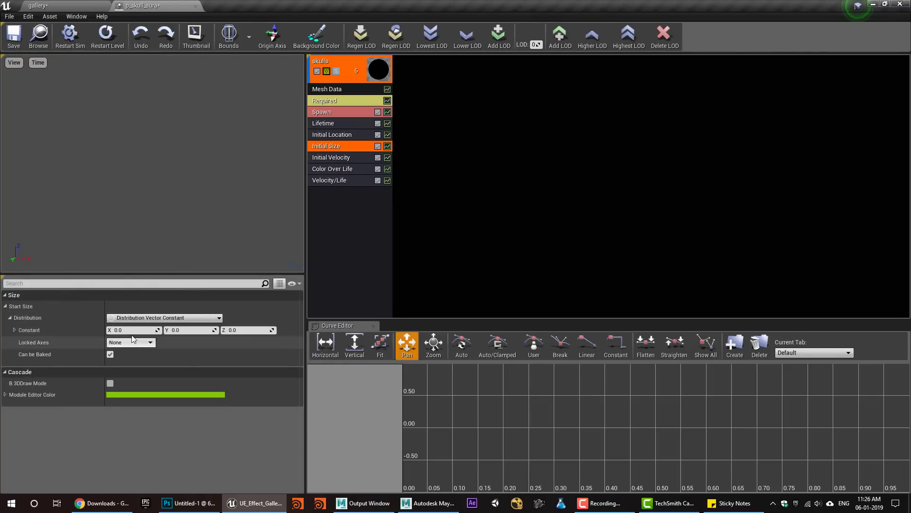
left_click(130, 342)
left_click(122, 374)
left_click(133, 329)
left_click(122, 355)
type("1")
key("Return")
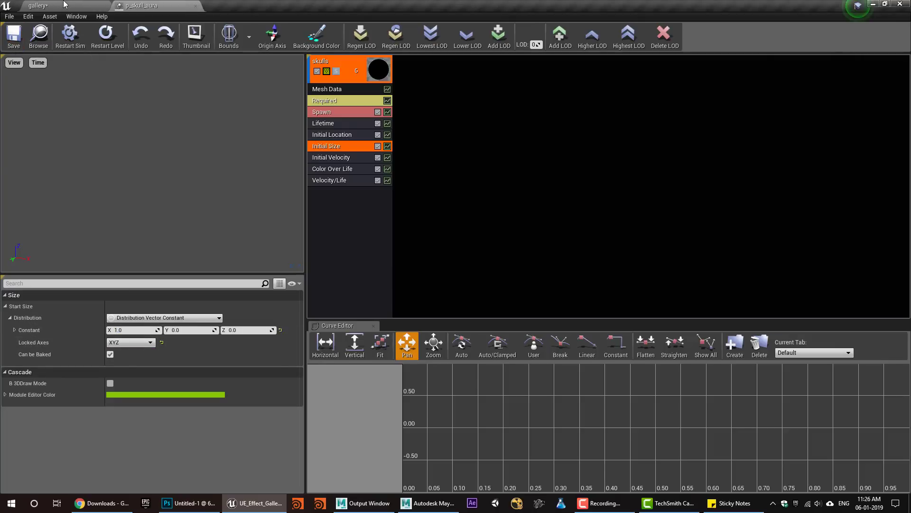
Check the skull size in the gallery level, set Initial Size to 2, and save p_skull_aura.
left_click(65, 5)
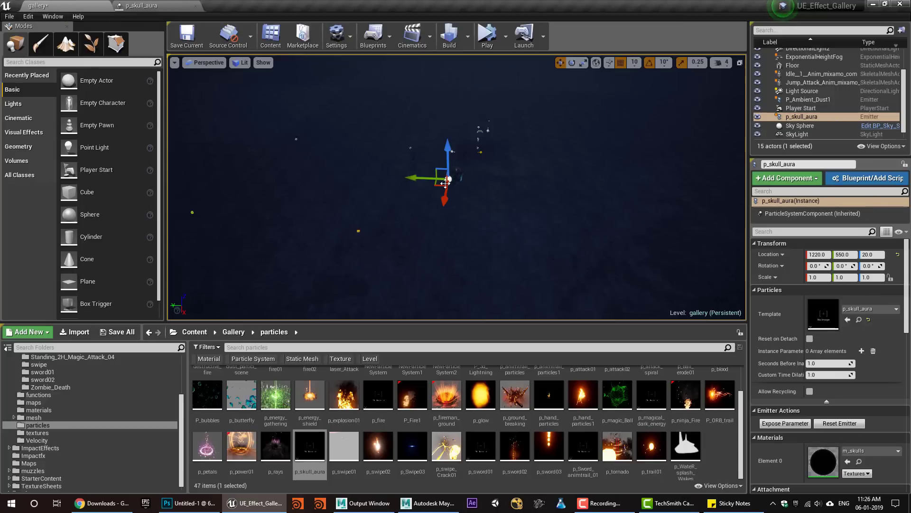
left_click(151, 5)
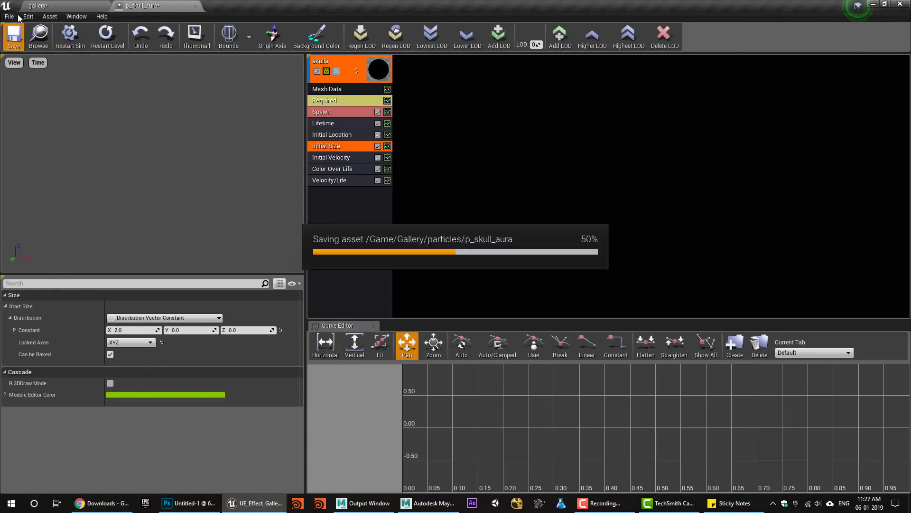
left_click(7, 32)
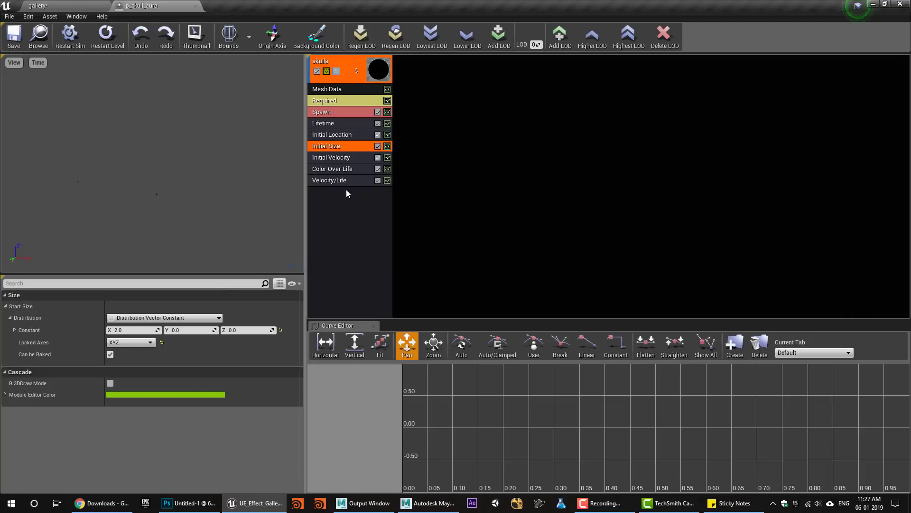
Set the skulls emitter's Initial Velocity to 3000, save the particle system, and check the skulls in the gallery level.
left_click(346, 157)
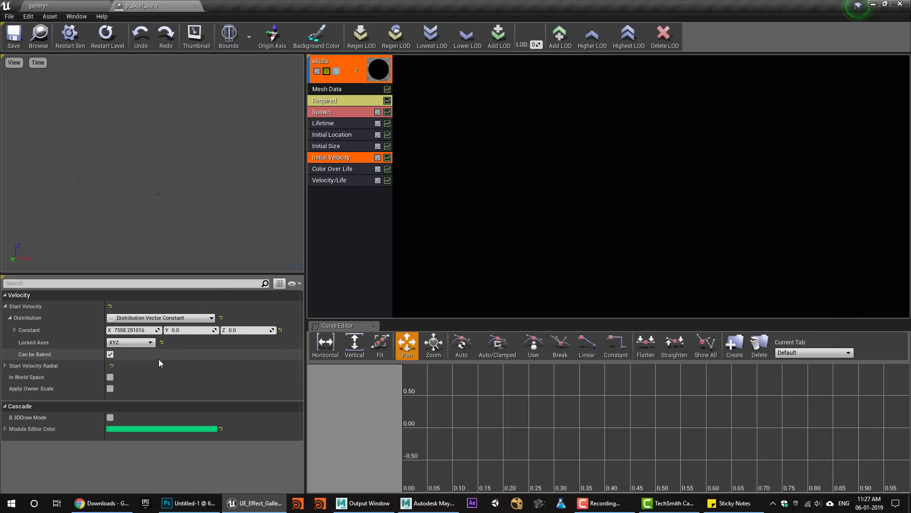
left_click(349, 135)
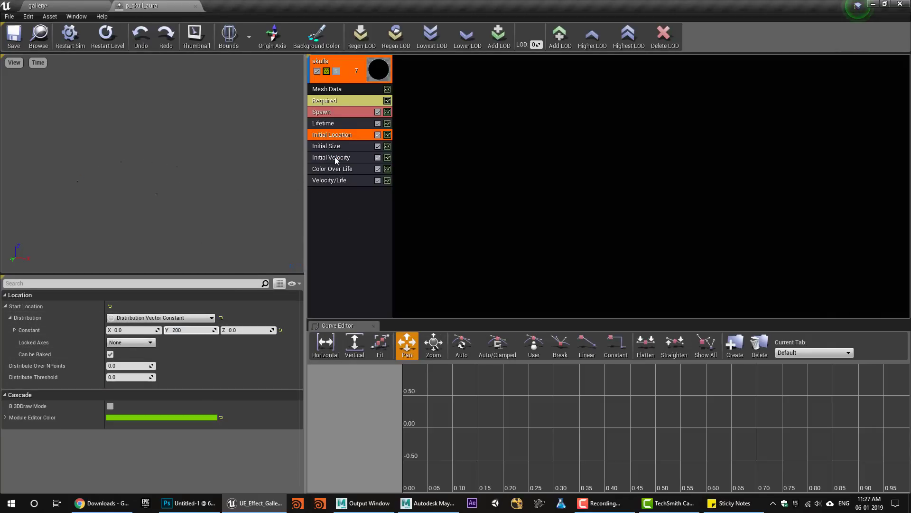
left_click(337, 156)
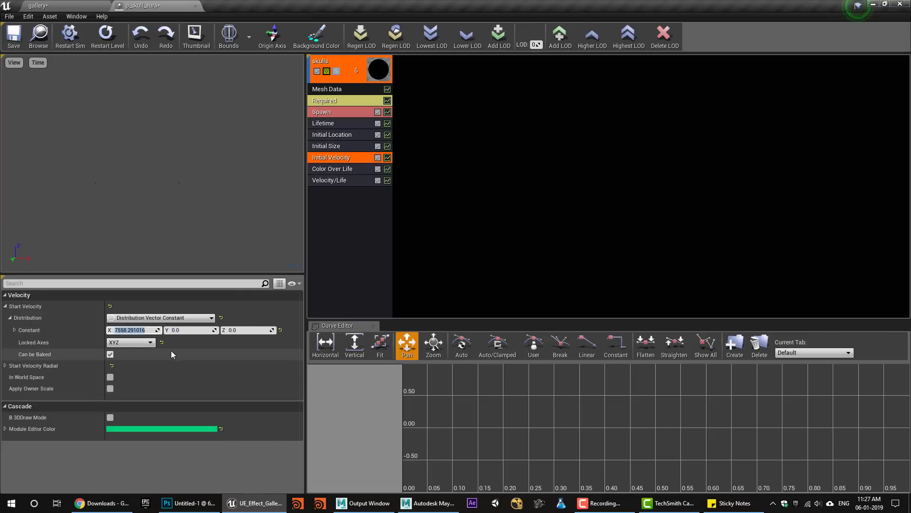
type("3000.0")
left_click(13, 35)
left_click(57, 5)
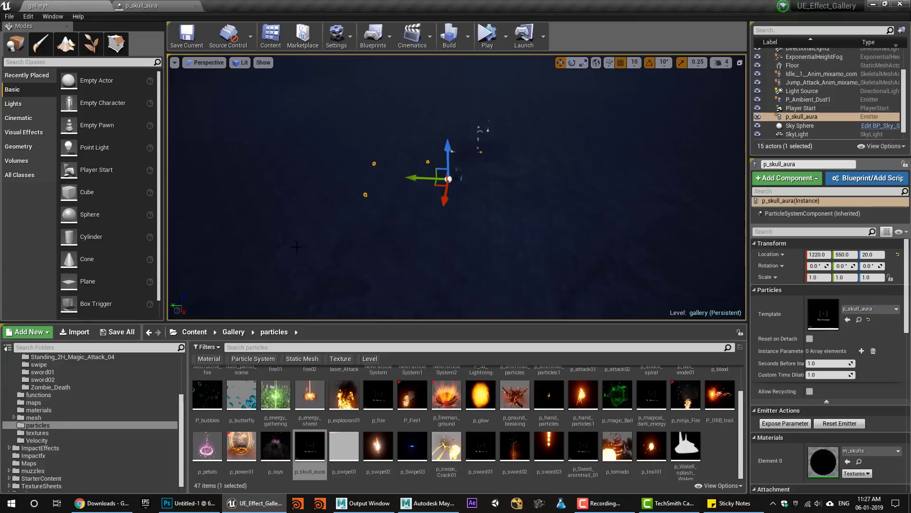
left_click_drag(392, 237, 363, 203)
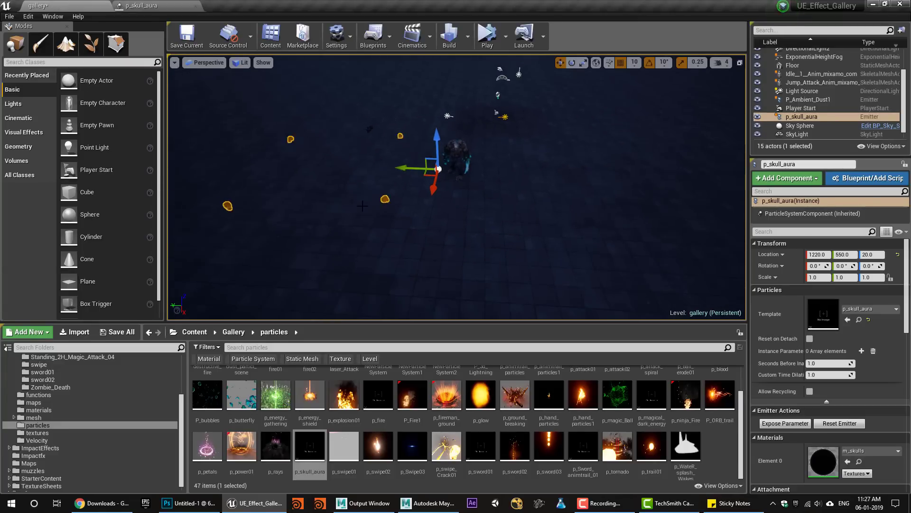
Set the skulls emitter's Initial Location Y to 100, save p_skull_aura, and check the orbit in the gallery level.
left_click(142, 5)
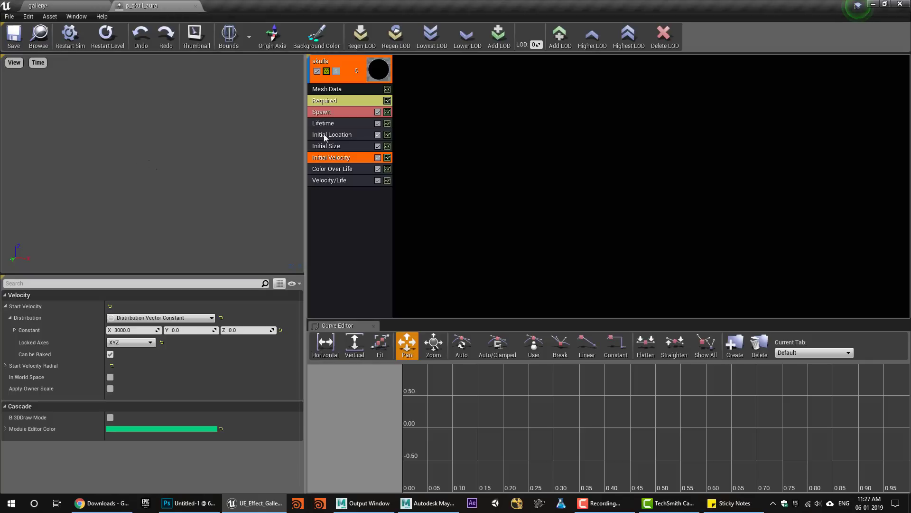
left_click(334, 135)
left_click(190, 329)
type("100")
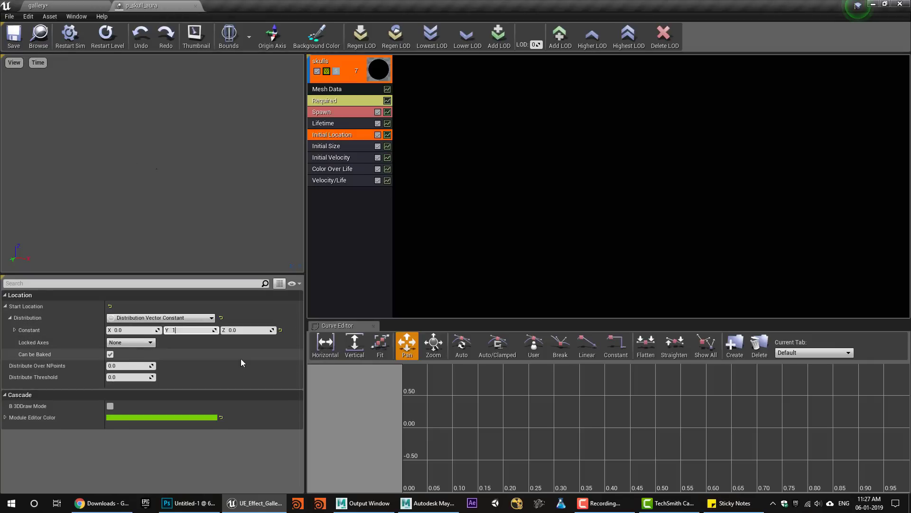
key("Return")
left_click(10, 42)
left_click(79, 5)
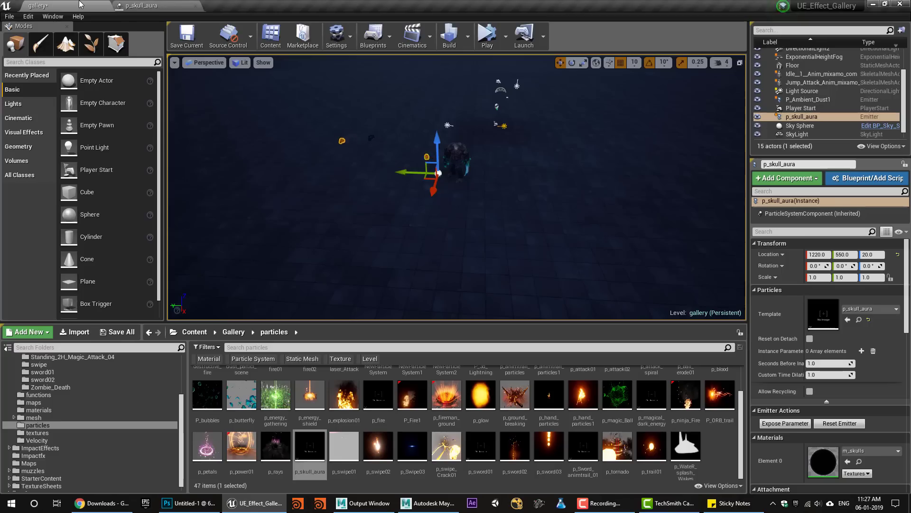
Set the skulls' Initial Velocity to 1000, save, and check the motion in the gallery level.
left_click(149, 4)
left_click(332, 157)
left_click(133, 329)
type("1")
key("Return")
left_click(14, 37)
left_click(53, 6)
Set the skulls emitter's Initial Velocity to 1500 and save the particle system.
left_click(141, 6)
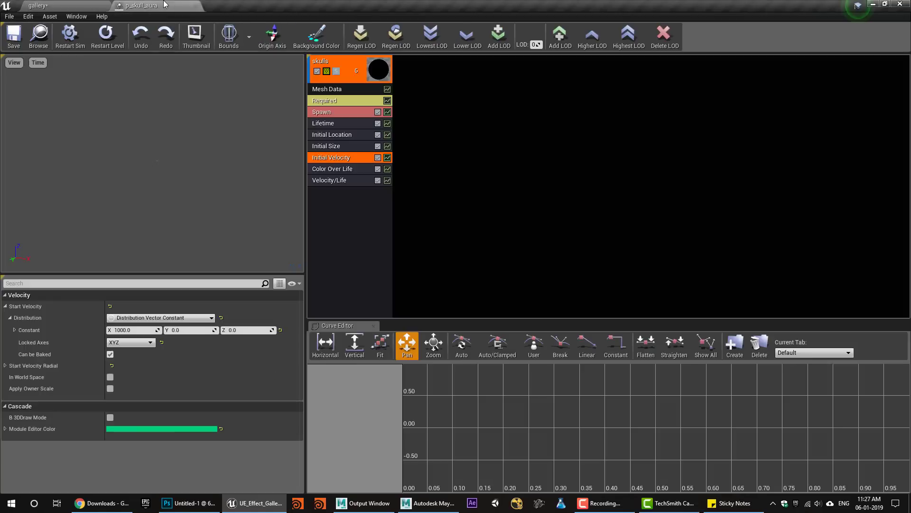
left_click(134, 329)
key("Return")
left_click(14, 37)
In the gallery level, turn on game view and move the p_skull_aura emitter to 1220, -50, 90 so the skulls circle the idle character.
left_click(54, 6)
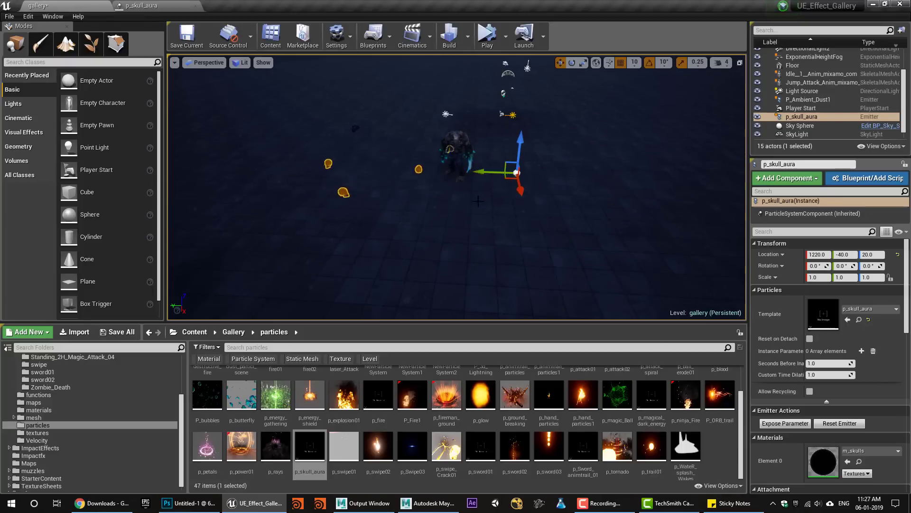
mouse_move(384, 155)
left_mouse_down("alt")
mouse_move(480, 187)
mouse_move(385, 155)
left_mouse_up("alt")
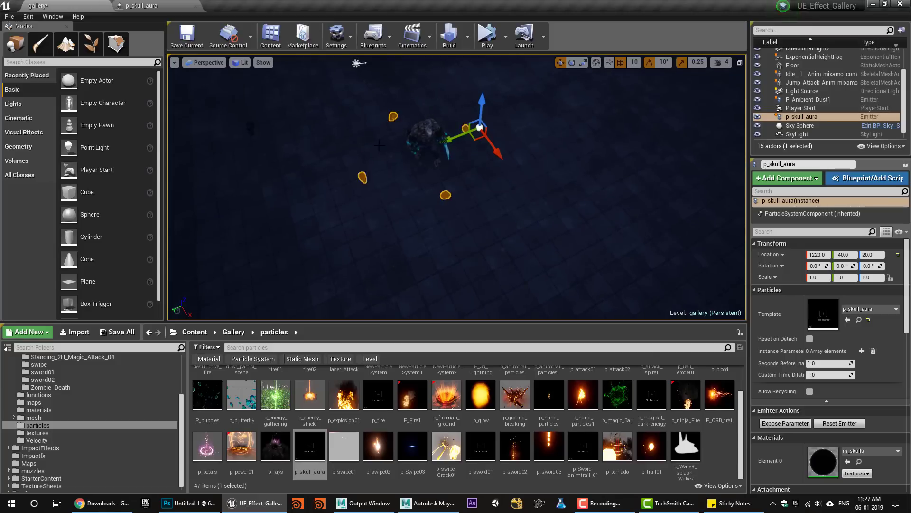
left_click(468, 100)
left_click(402, 239)
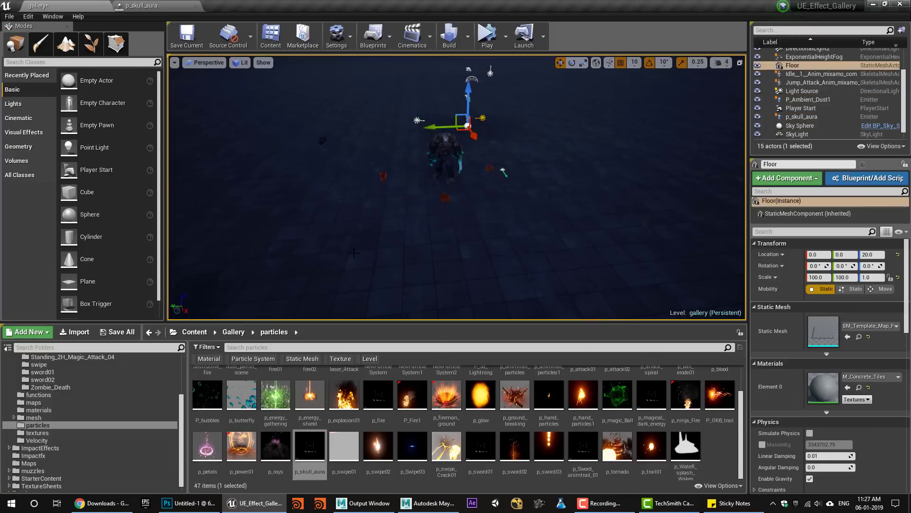
key("g")
scroll(309, 238, "up", 4)
left_click_drag(309, 238, 310, 190, "alt")
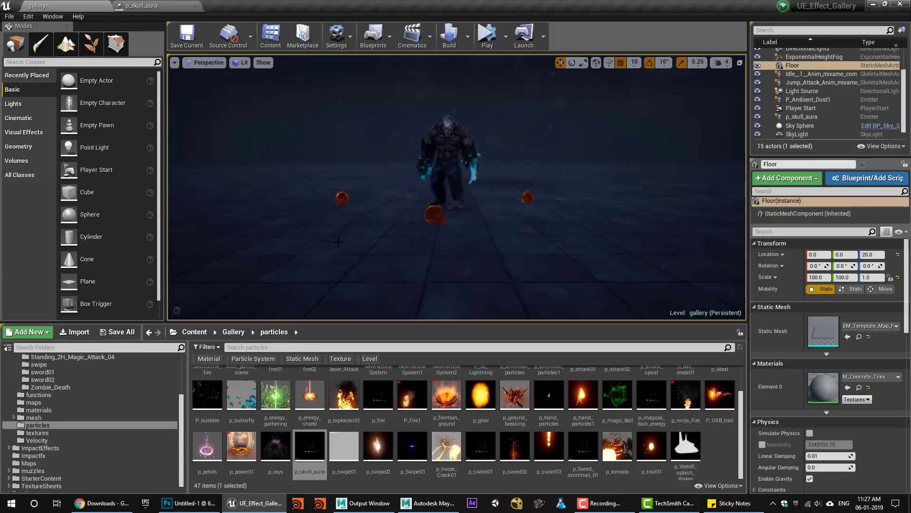
left_click(801, 116)
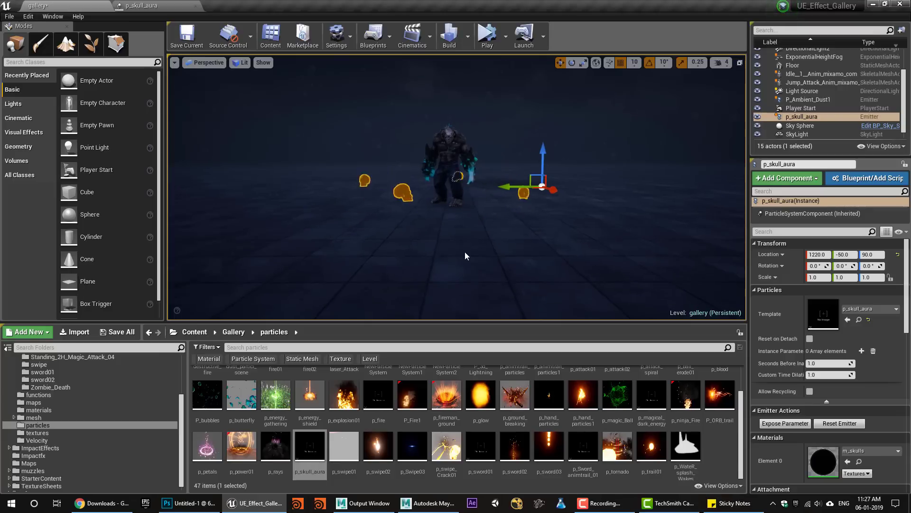
Set the skulls emitter's Initial Size to 3 and inspect the skulls around the character in the gallery level.
left_click(165, 5)
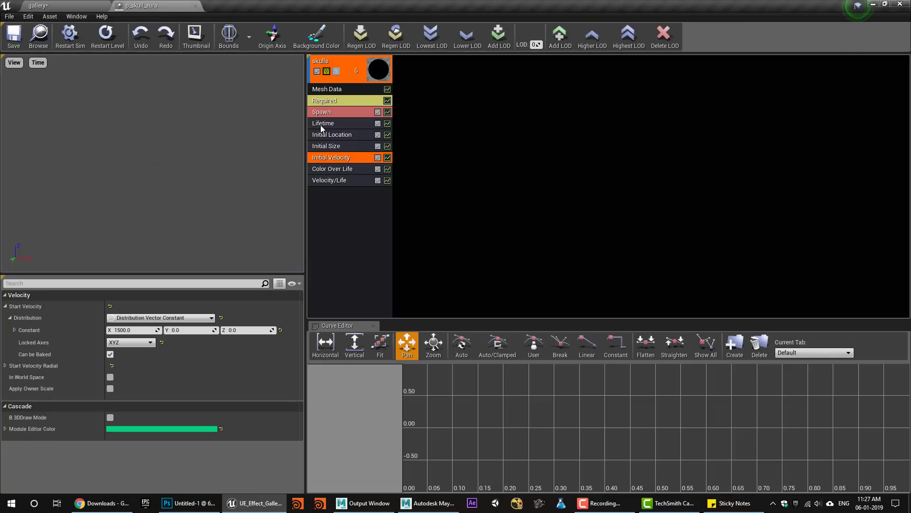
left_click(332, 146)
left_click(132, 330)
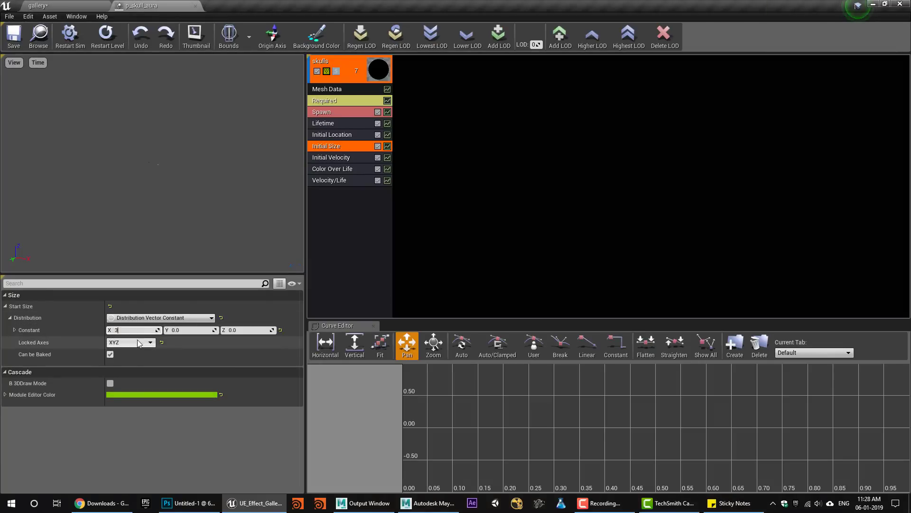
left_click(62, 5)
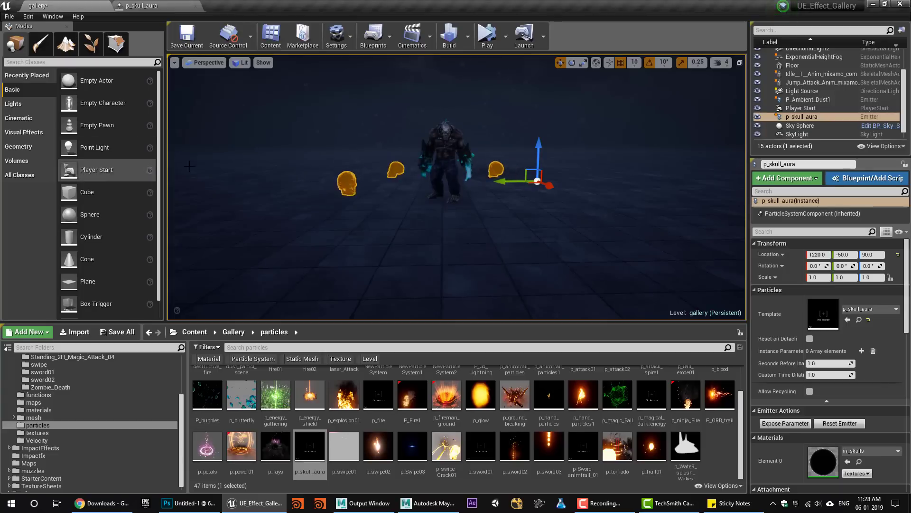
left_click(349, 275)
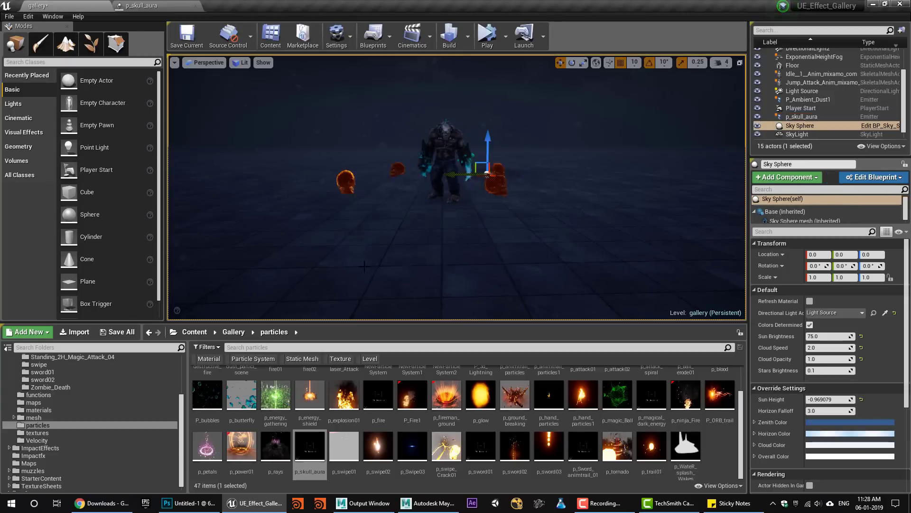
right_click_drag(455, 190, 455, 195)
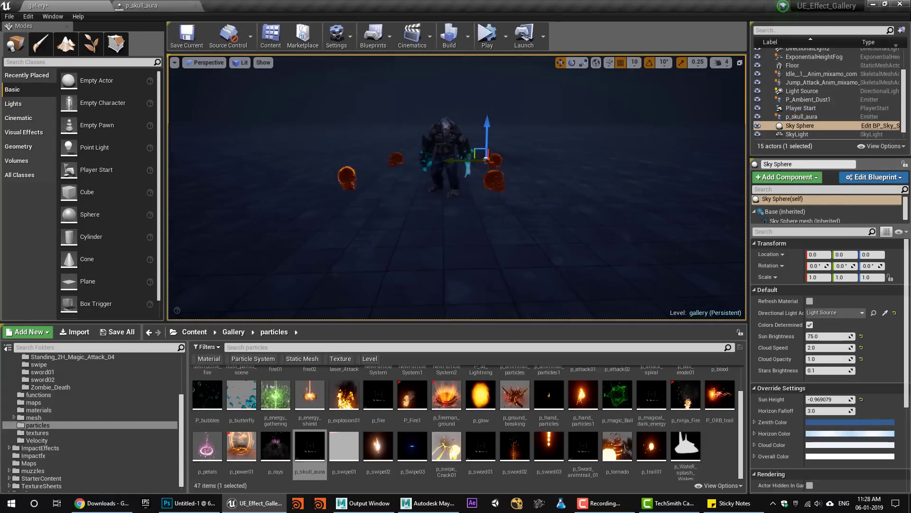
right_click_drag(403, 301, 411, 298)
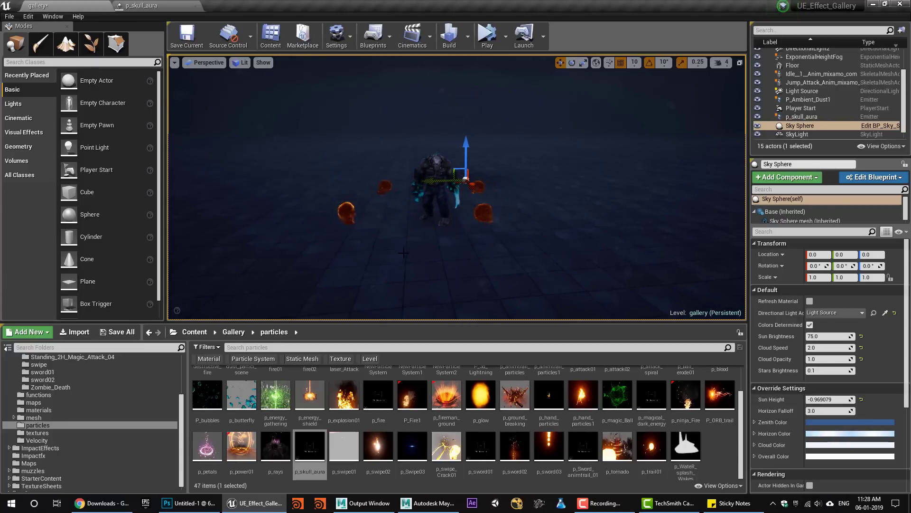
Open the p_petals particle system and preview its trail emitter in isolation, ending with all emitters shown again.
double_click(207, 449)
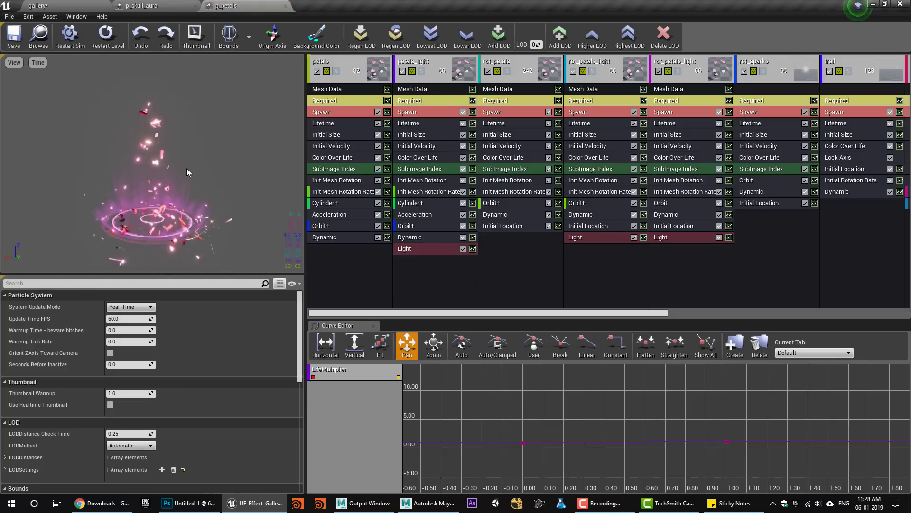
scroll(162, 204, "up", 3)
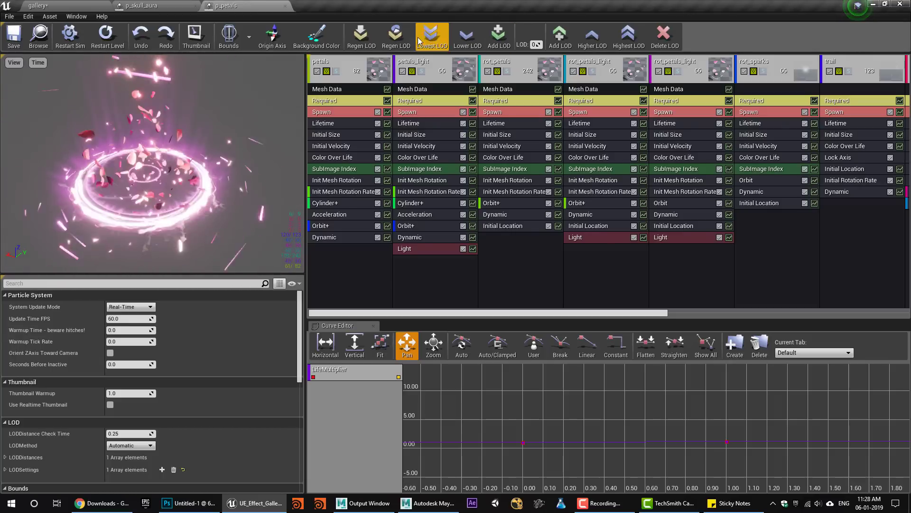
left_click_drag(630, 314, 855, 323)
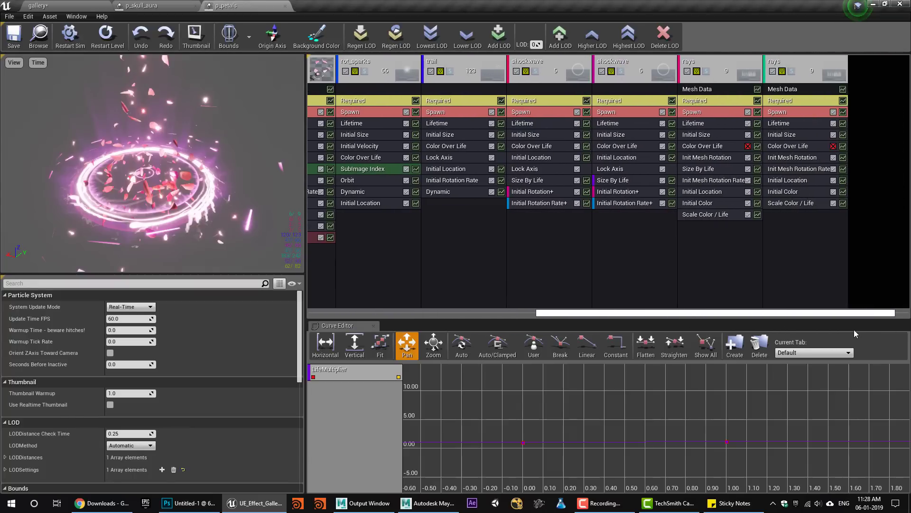
left_click(451, 72)
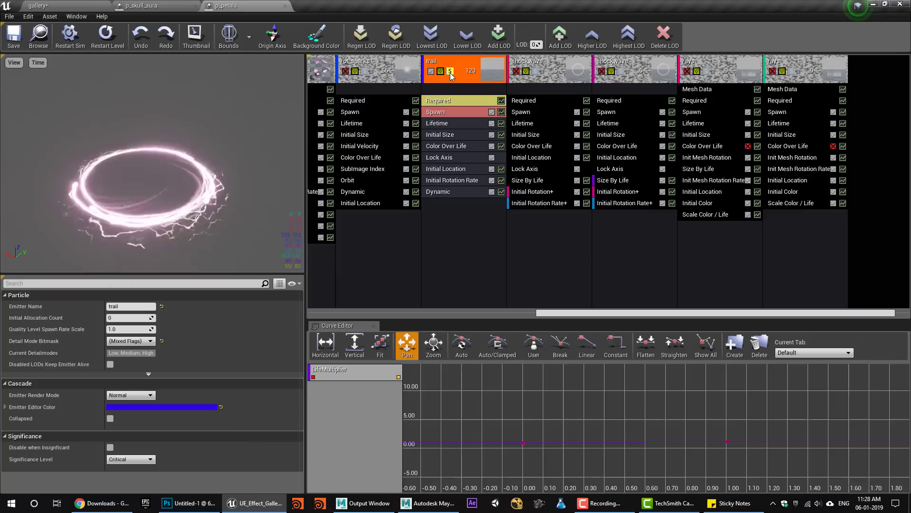
left_click(450, 72)
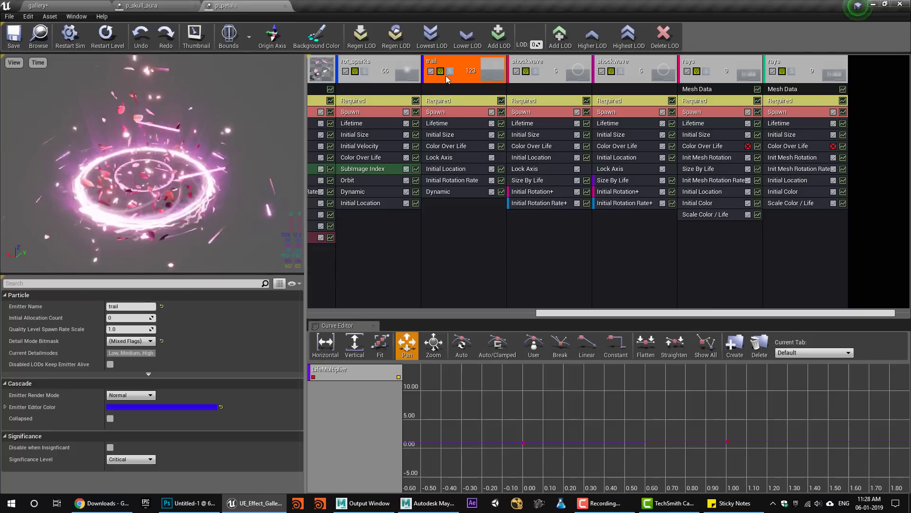
Open the m_trail02 material used by the p_petals trail emitter and examine its node network.
left_click(448, 102)
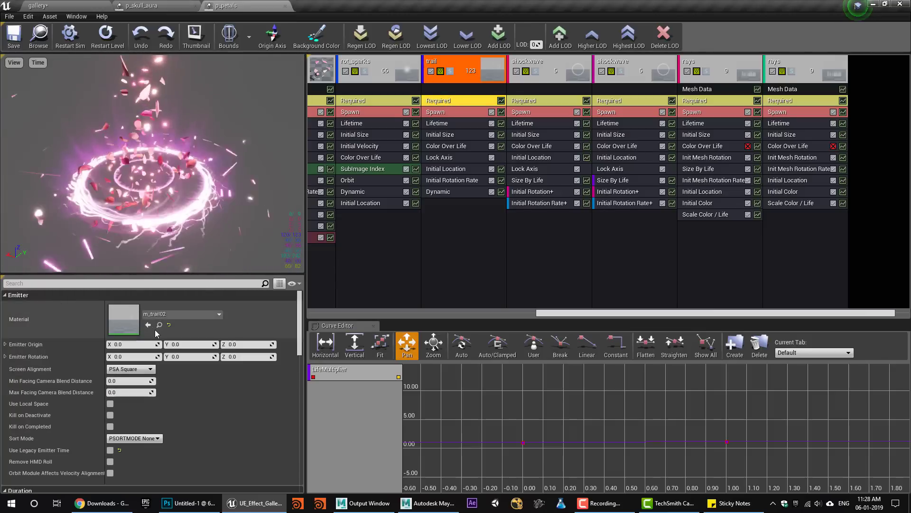
double_click(127, 324)
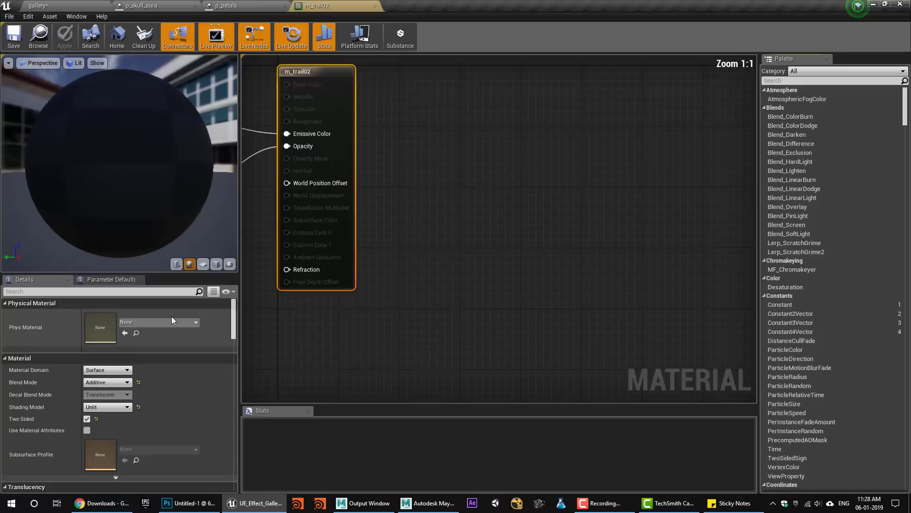
scroll(476, 241, "down", 5)
right_click_drag(323, 237, 403, 246)
scroll(252, 191, "up", 1)
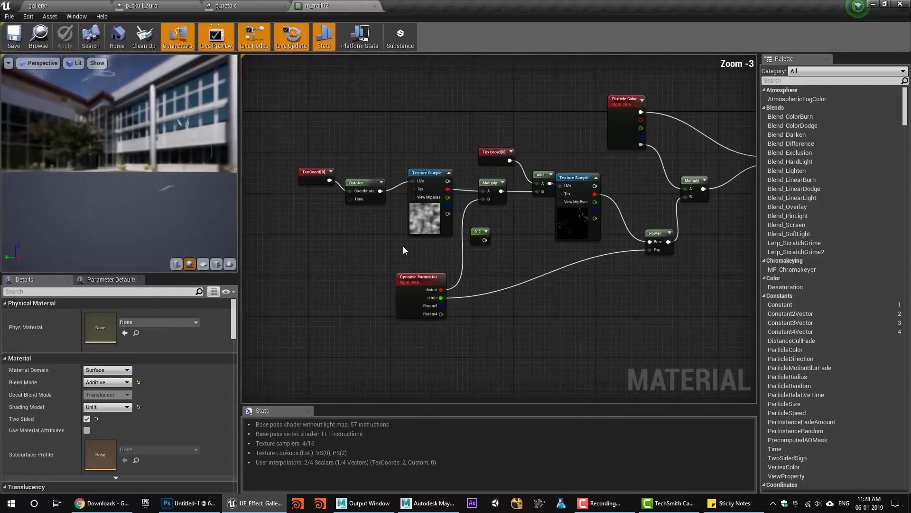
View the t_Trail02 texture in its own editor and move its Texture Sample node clear of the Add node.
left_click(573, 211)
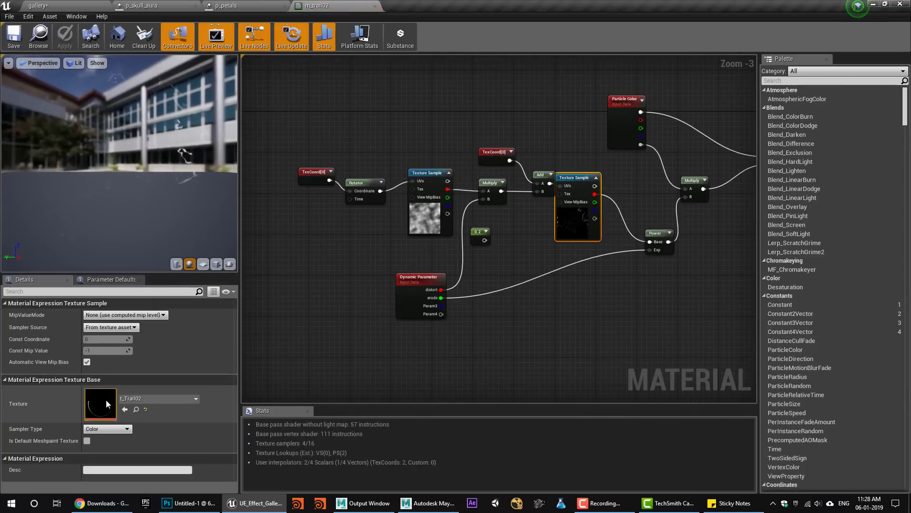
double_click(573, 210)
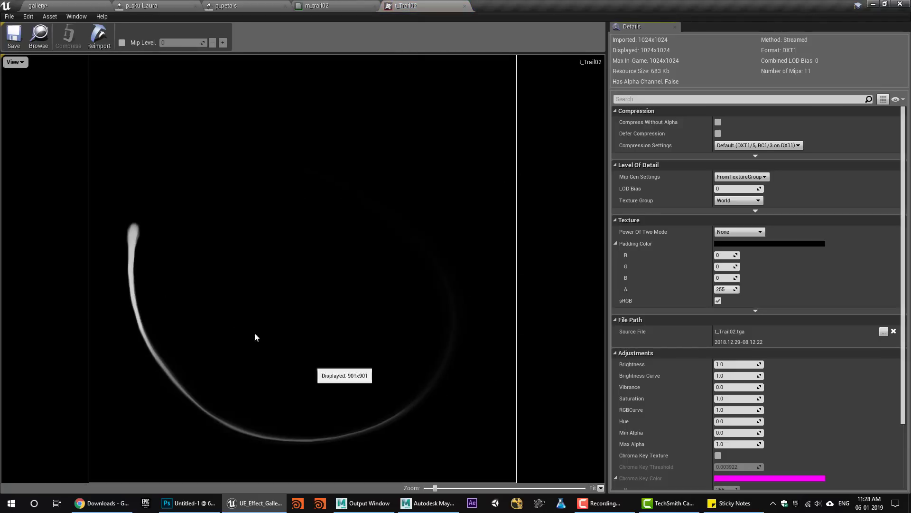
left_click(457, 4)
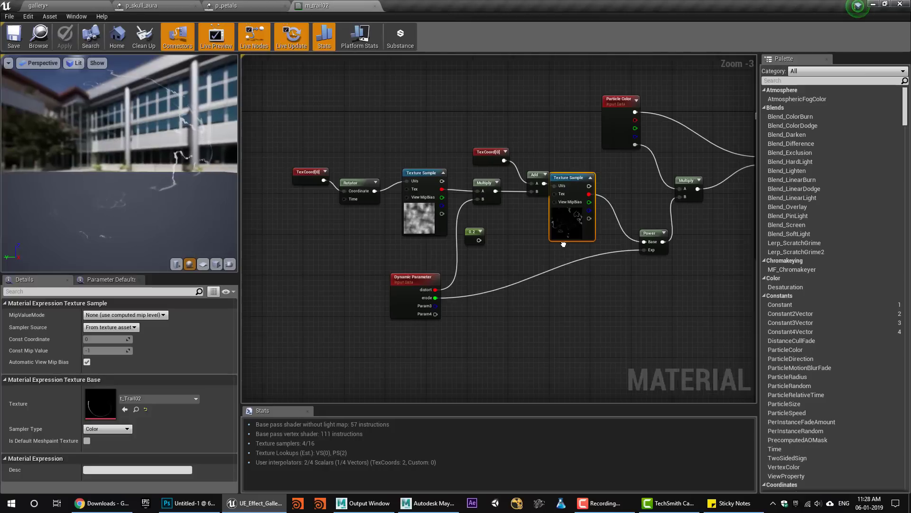
scroll(549, 232, "up", 4)
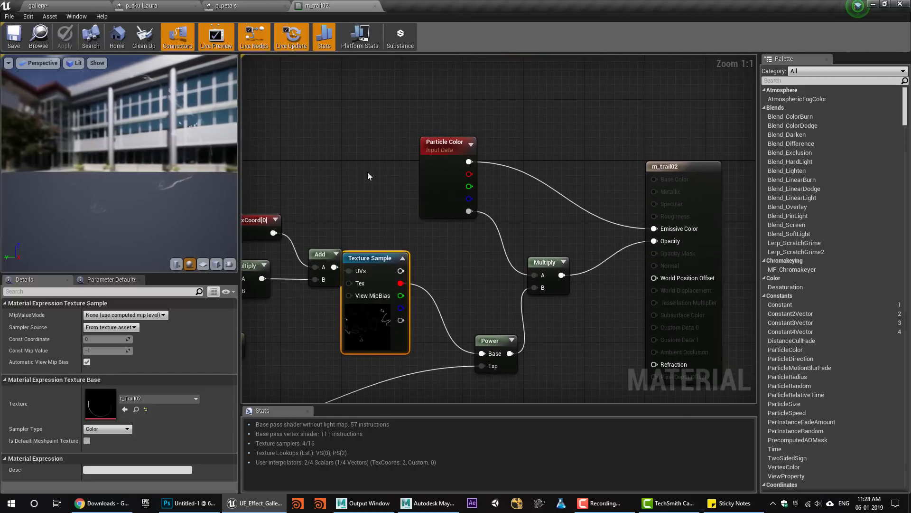
right_click_drag(412, 205, 527, 111)
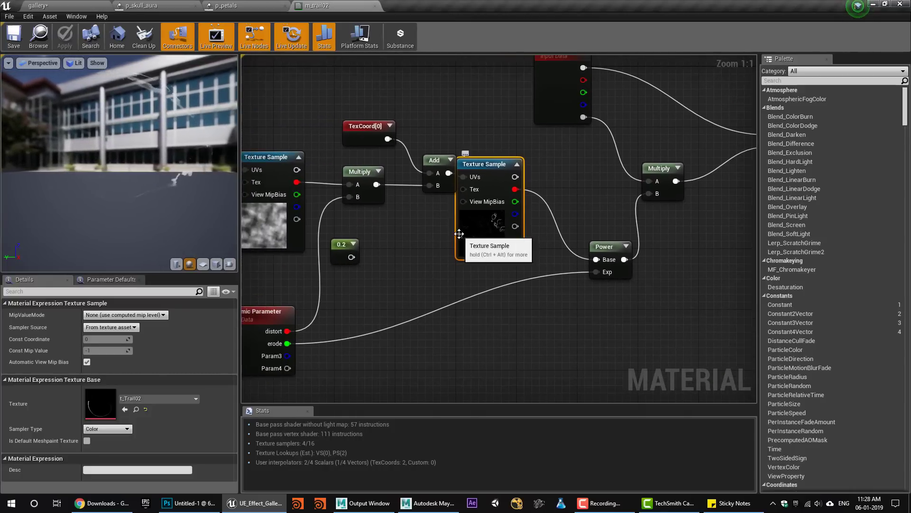
left_click_drag(521, 241, 546, 256)
Open the t_noise01 texture used by the noise Texture Sample, view it and return to the m_trail02 material.
right_click_drag(441, 254, 666, 271)
left_click(488, 242)
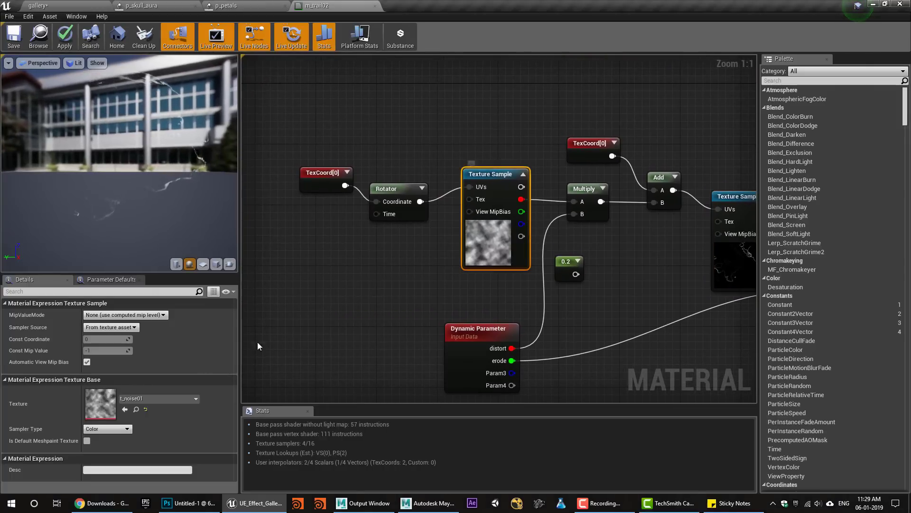
double_click(100, 403)
left_click(464, 6)
Rearrange the Rotator, Add, second TexCoord and both Texture Sample nodes to tidy the distortion network.
right_click_drag(556, 241, 497, 255)
right_click_drag(376, 215, 432, 227)
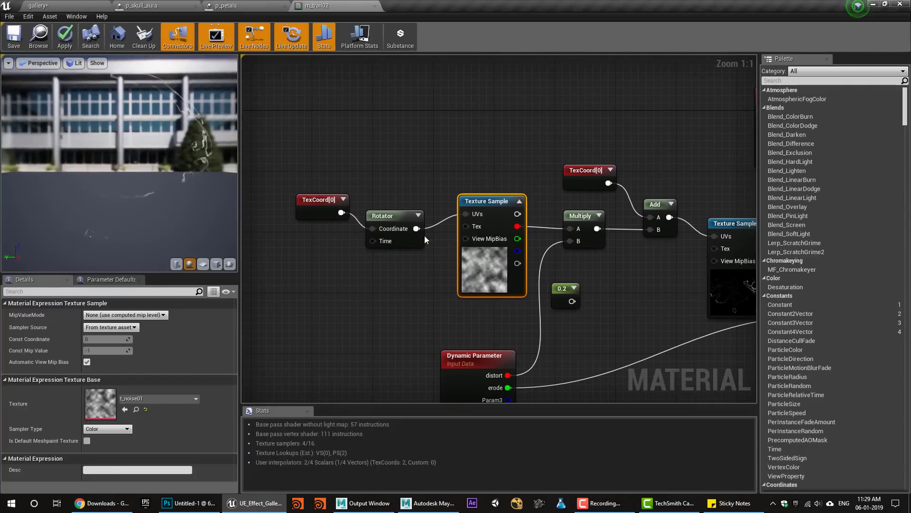
left_click_drag(394, 216, 392, 201)
right_click_drag(658, 231, 579, 197)
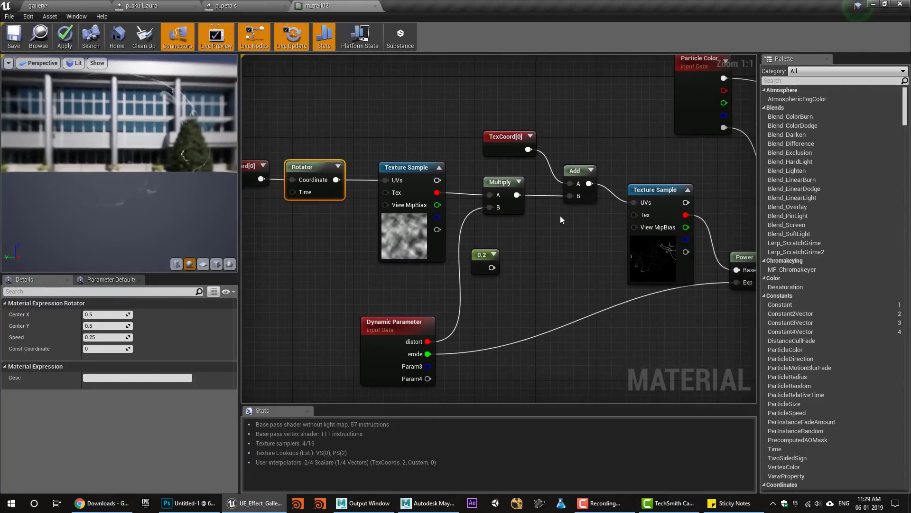
left_click(579, 197)
left_click_drag(579, 197, 582, 209)
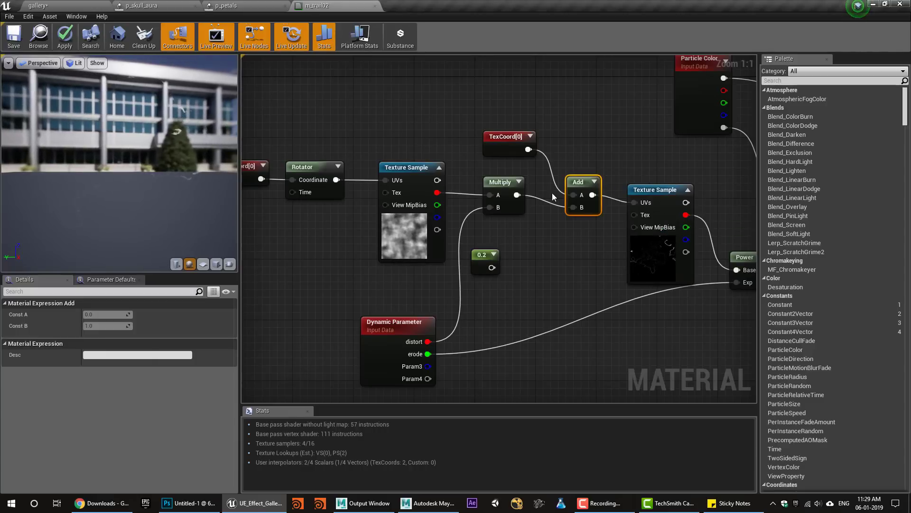
left_click_drag(503, 147, 518, 117)
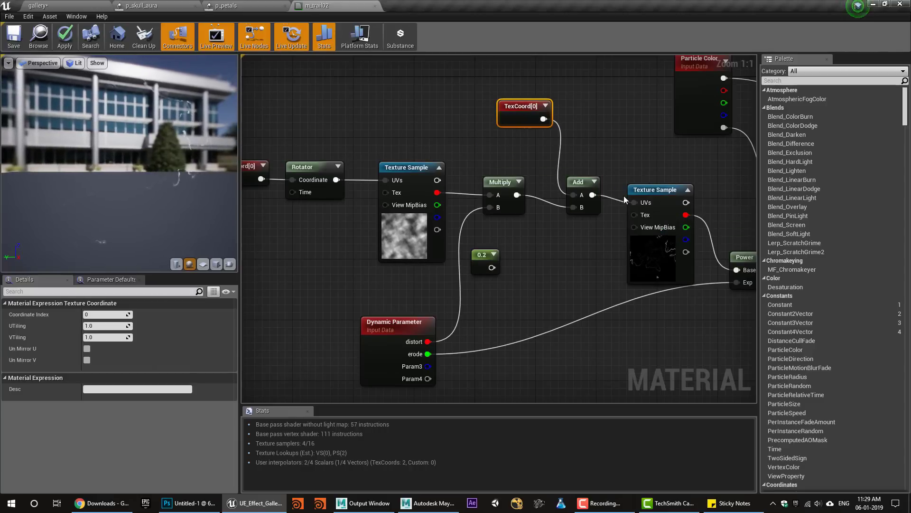
left_click_drag(657, 259, 660, 244)
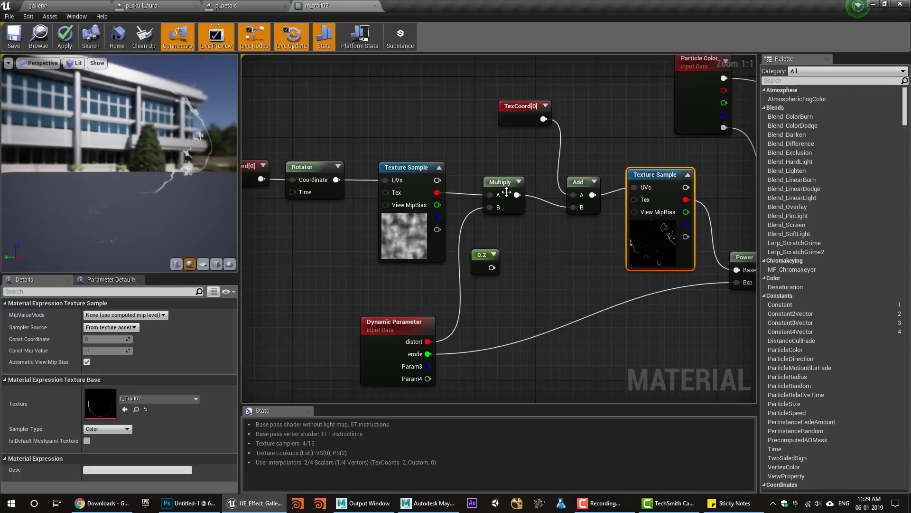
mouse_move(405, 163)
left_mouse_down()
mouse_move(403, 148)
mouse_move(403, 155)
left_mouse_up()
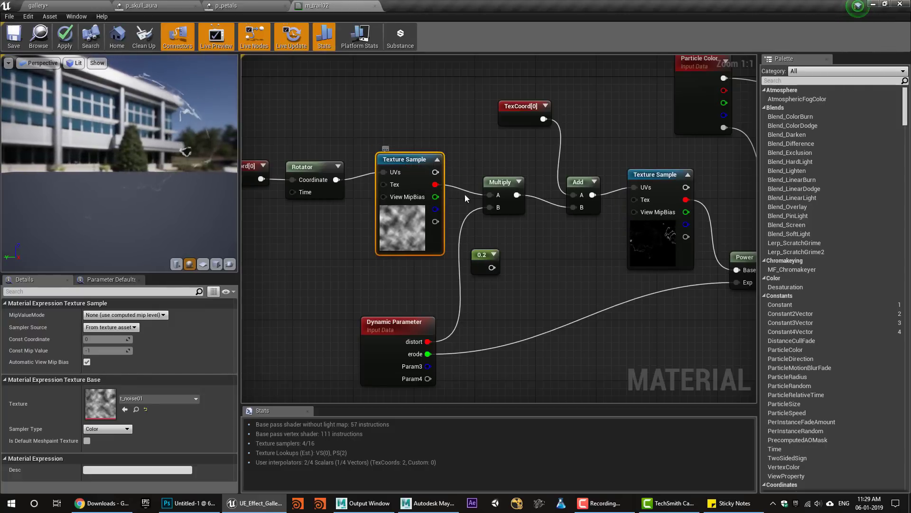
Connect the 0.2 constant to the B input of the noise Multiply node and switch the material preview to a plane.
right_click_drag(468, 235, 495, 295)
left_click_drag(500, 269, 498, 210)
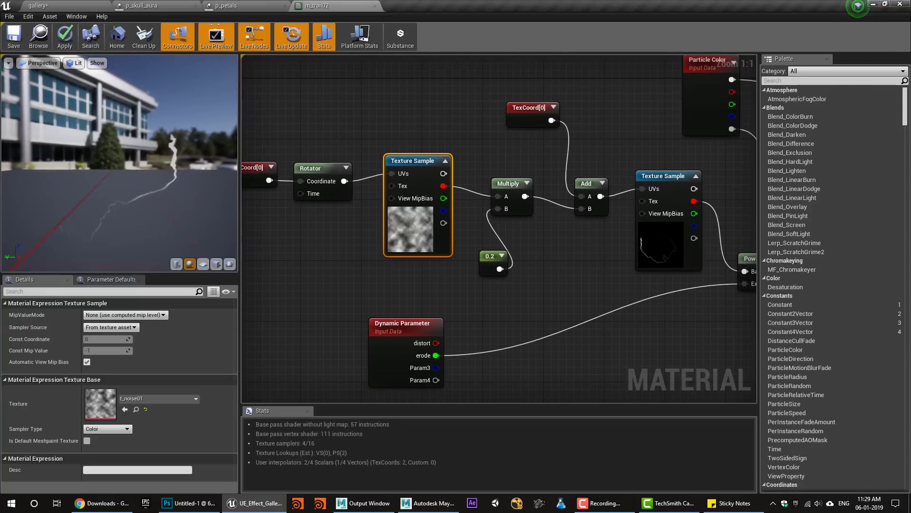
left_click(214, 267)
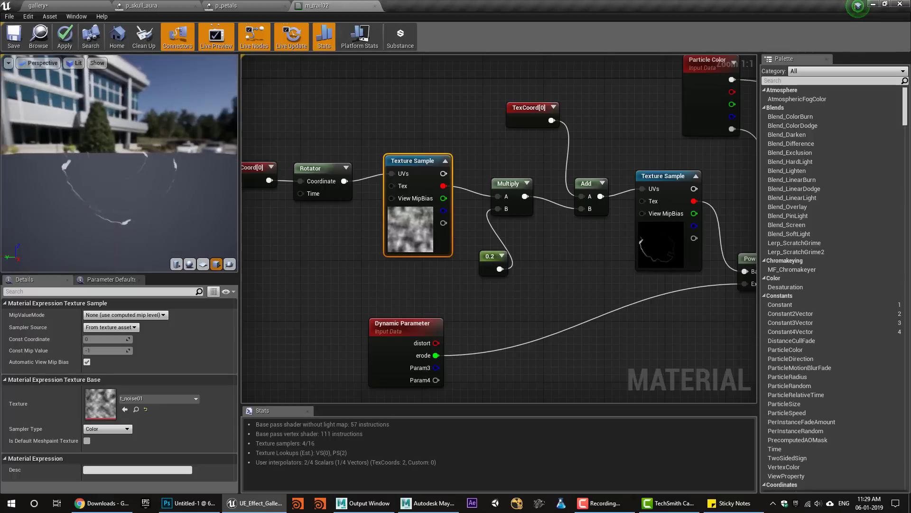
Set the constant feeding the noise Multiply node to 0 and check the undistorted trail in the preview.
left_click(490, 262)
left_click(107, 314)
type("0")
key("Return")
left_click_drag(141, 255, 114, 254)
right_click_drag(114, 254, 121, 248)
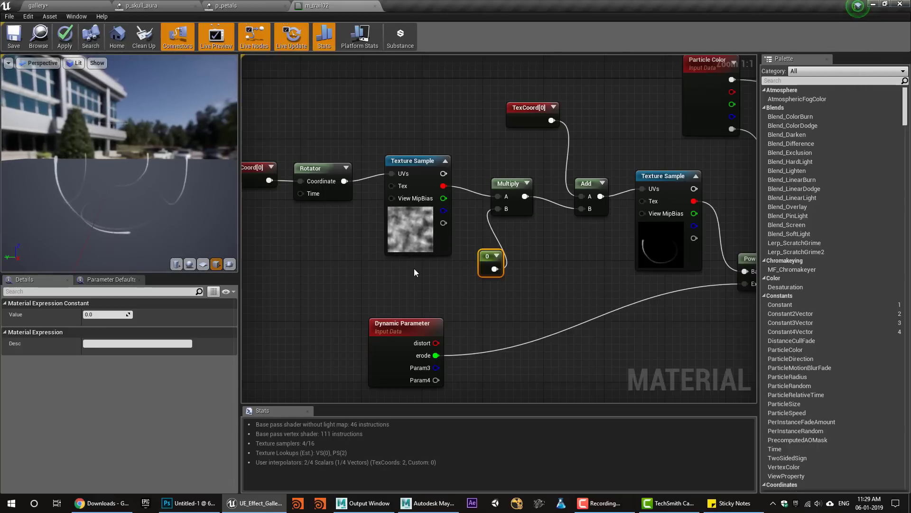
Set the constant feeding the noise Multiply node to 0.25.
left_click(105, 315)
type("0.25")
key("Return")
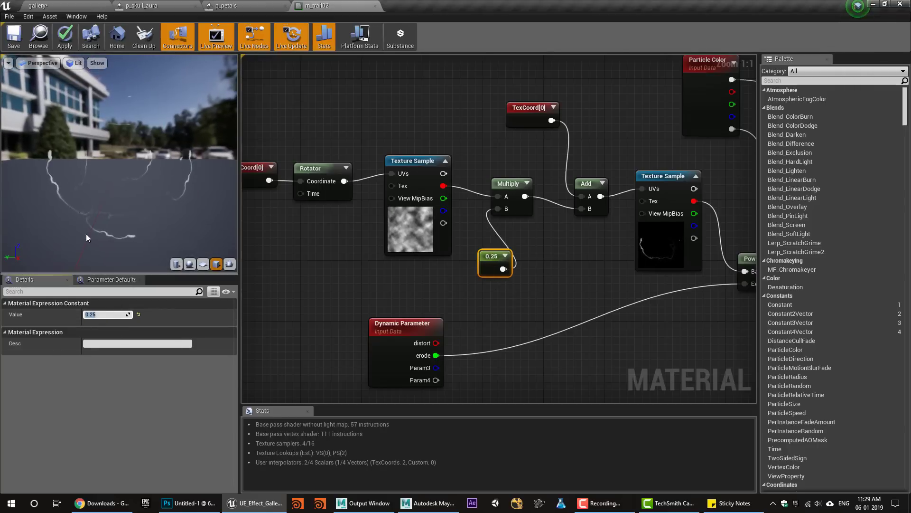
Try a Speed of 2 on the Rotator node and restore it to 0.25.
right_click_drag(357, 250, 450, 265)
left_click(425, 185)
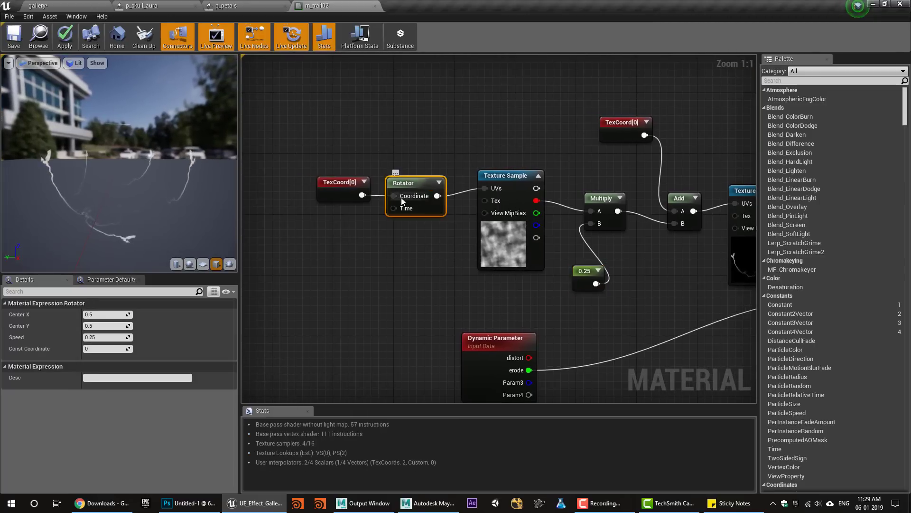
right_click_drag(383, 189, 313, 188)
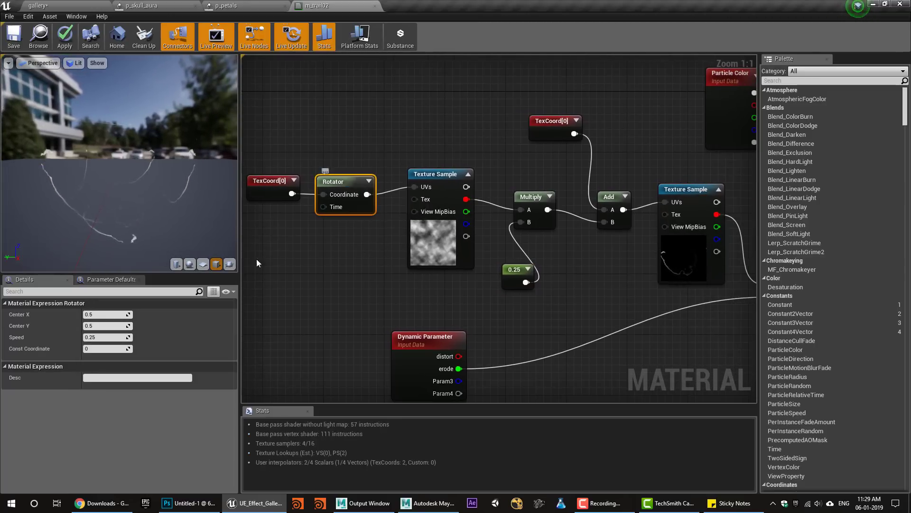
left_click(96, 338)
type("2")
key("Return")
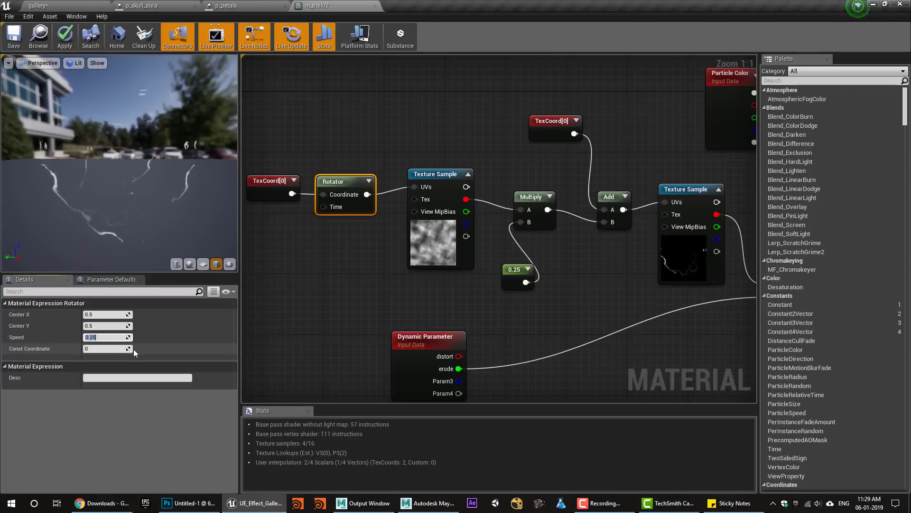
type(".25")
key("Return")
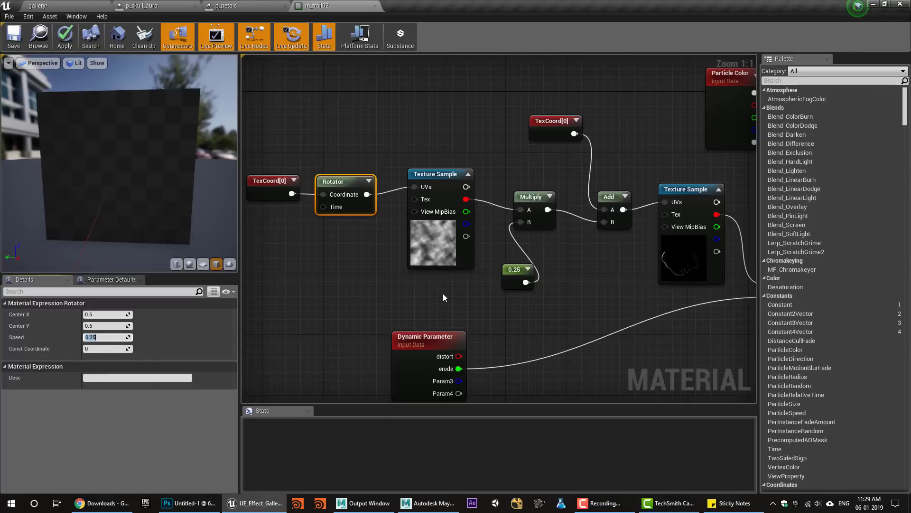
Connect the Dynamic Parameter's distort output to the noise Multiply node's B input and delete the 0.25 constant.
right_click_drag(411, 298, 345, 298)
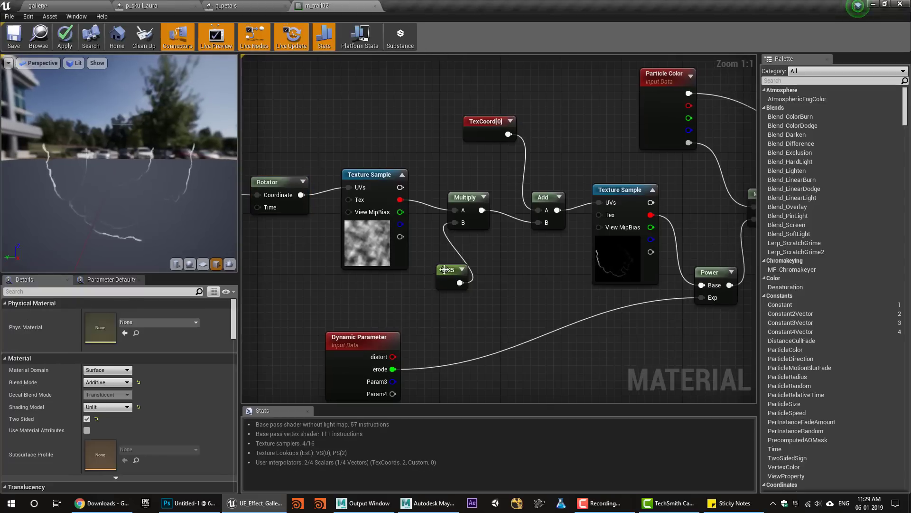
left_click_drag(434, 273, 426, 280)
left_click_drag(393, 357, 455, 222)
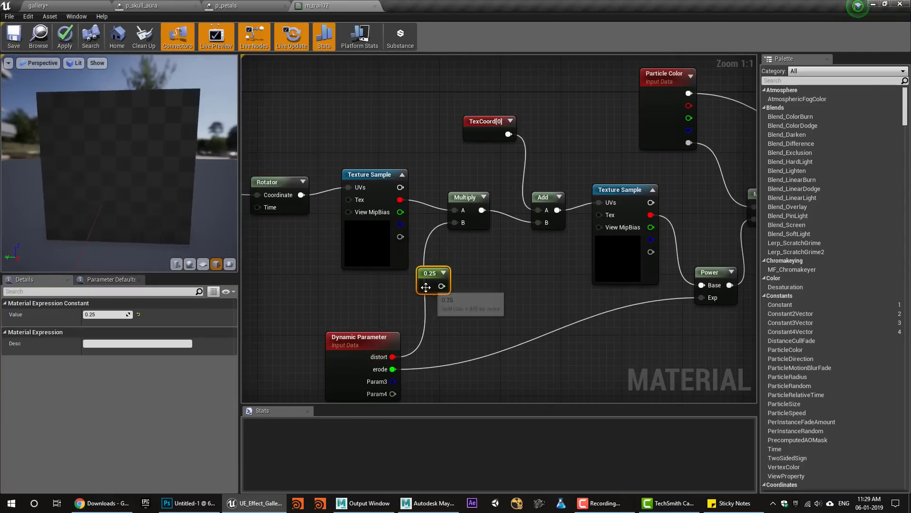
key("Delete")
Move the first TexCoord and Rotator nodes together into line with the noise Texture Sample's UVs input.
scroll(444, 256, "down", 2)
right_click_drag(432, 294, 478, 328)
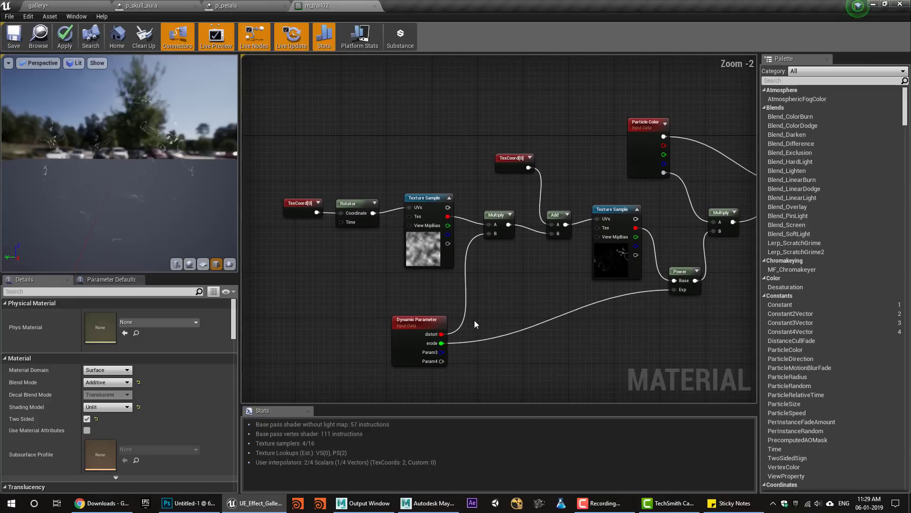
left_click_drag(309, 187, 382, 238)
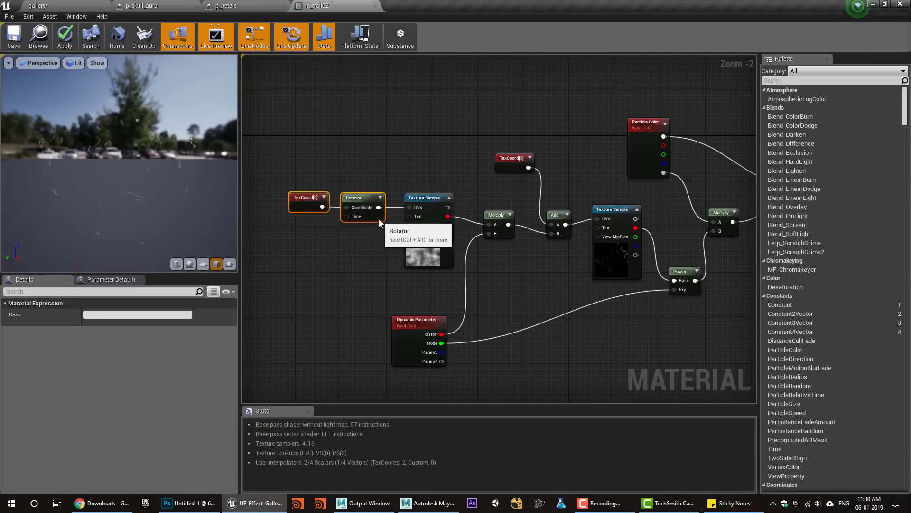
right_click_drag(476, 292, 420, 247)
scroll(421, 247, "up", 2)
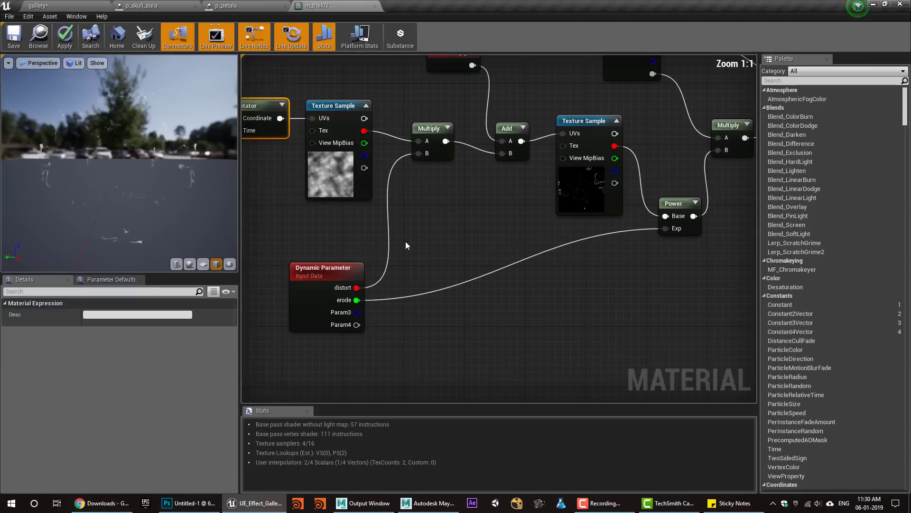
right_click_drag(418, 197, 426, 248)
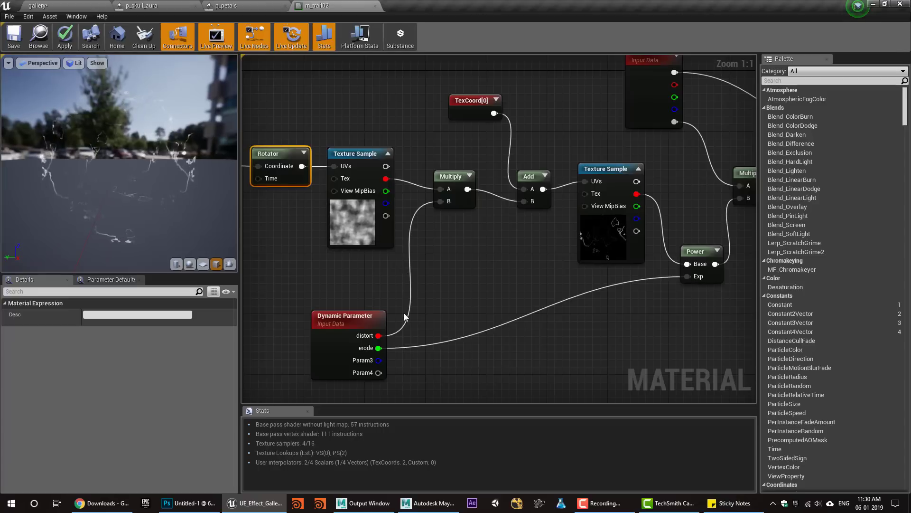
Select the Dynamic Parameter node and inspect its parameter names, including distort, erode and Param3.
left_click_drag(343, 332, 344, 336)
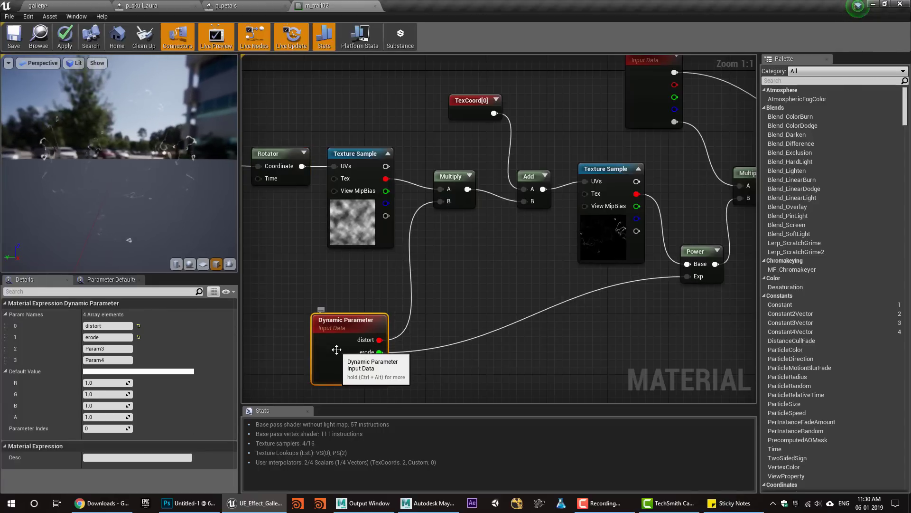
left_click(100, 327)
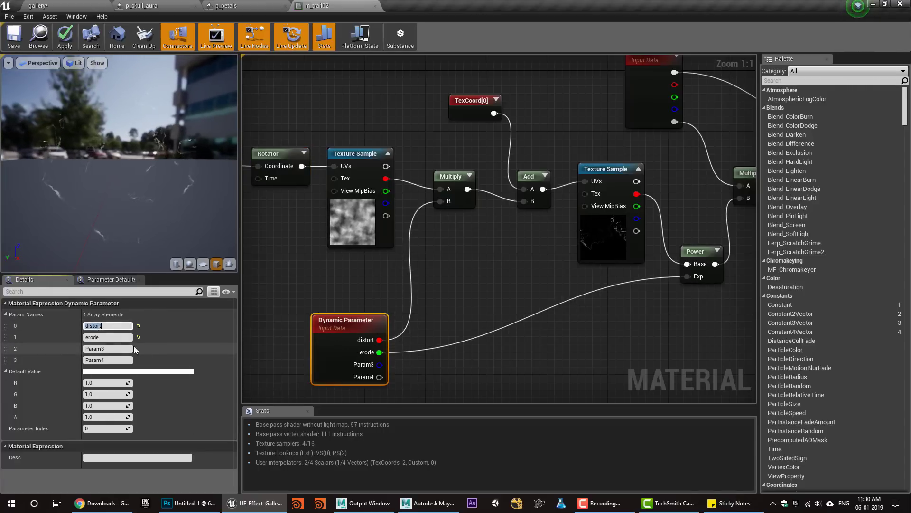
left_click(112, 337)
left_click(115, 348)
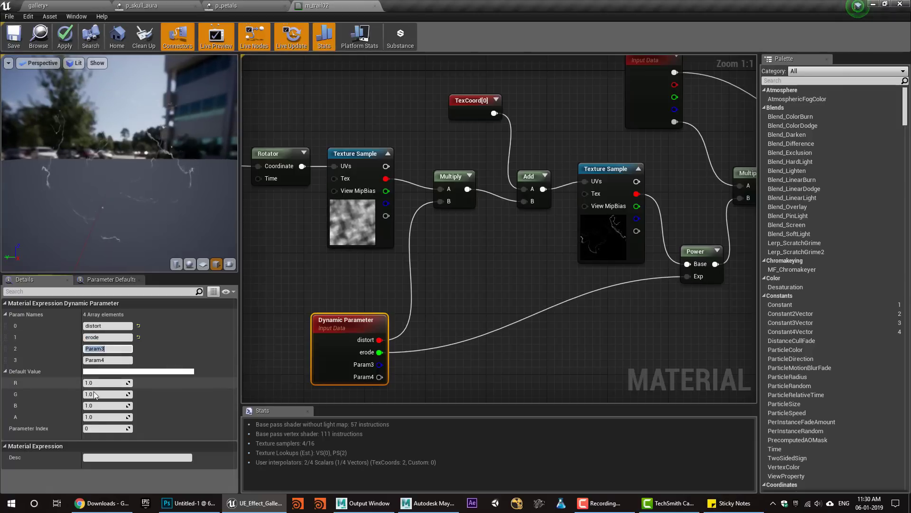
Review the distort and erode parameter names on the Dynamic Parameter node, and close m_trail02 without applying changes.
left_click(102, 325)
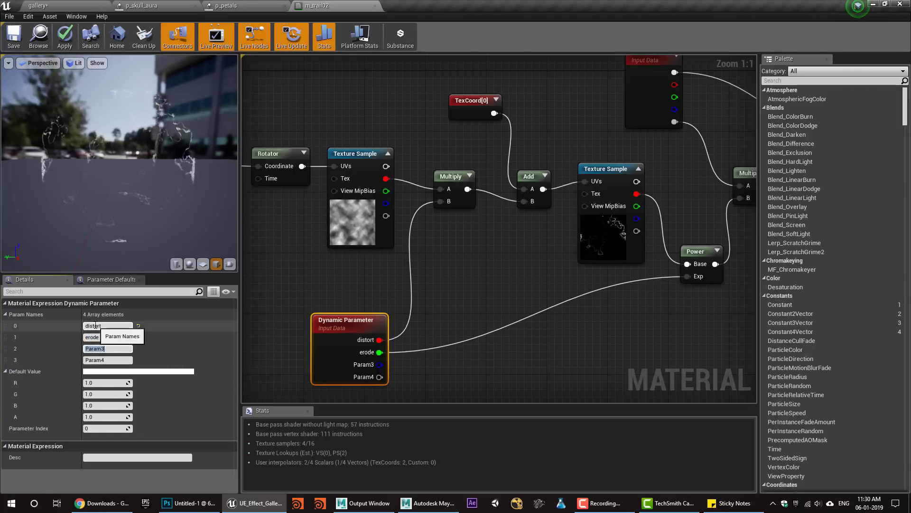
left_click(109, 337)
left_click(104, 326)
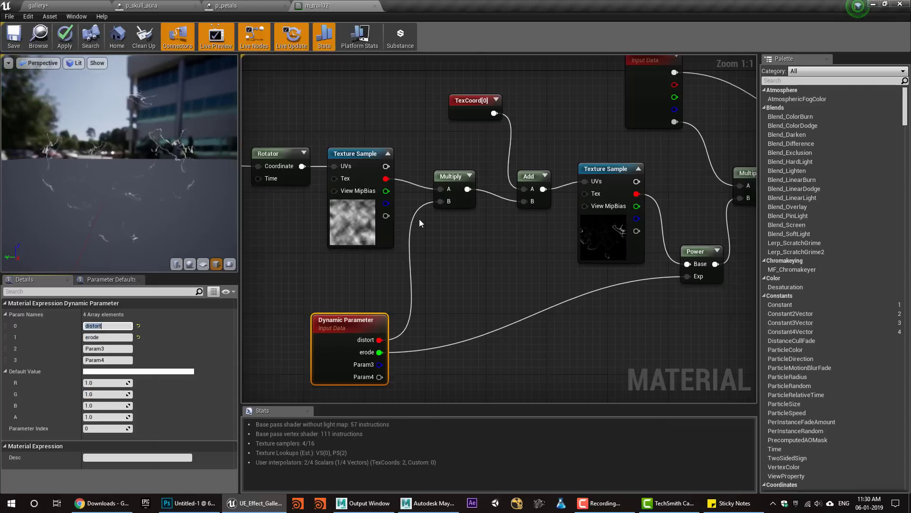
right_click_drag(389, 249, 298, 258)
right_click_drag(411, 255, 525, 226)
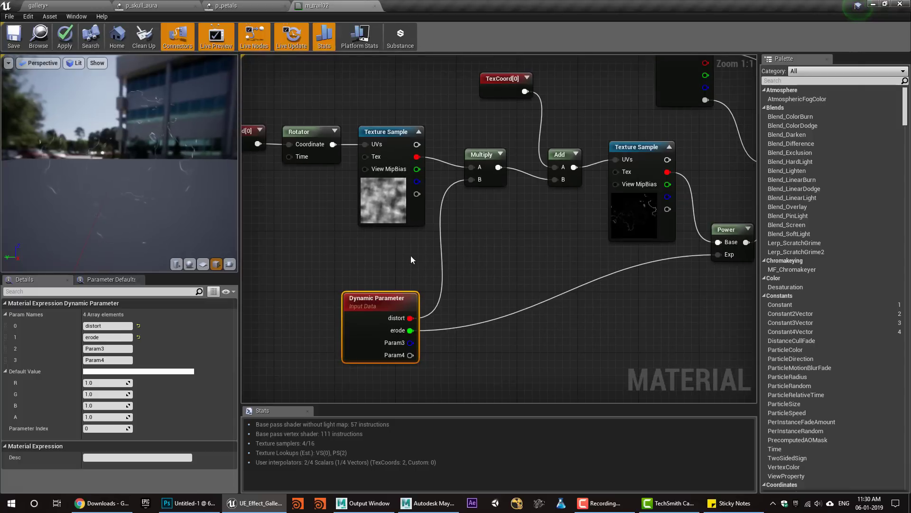
left_click(375, 7)
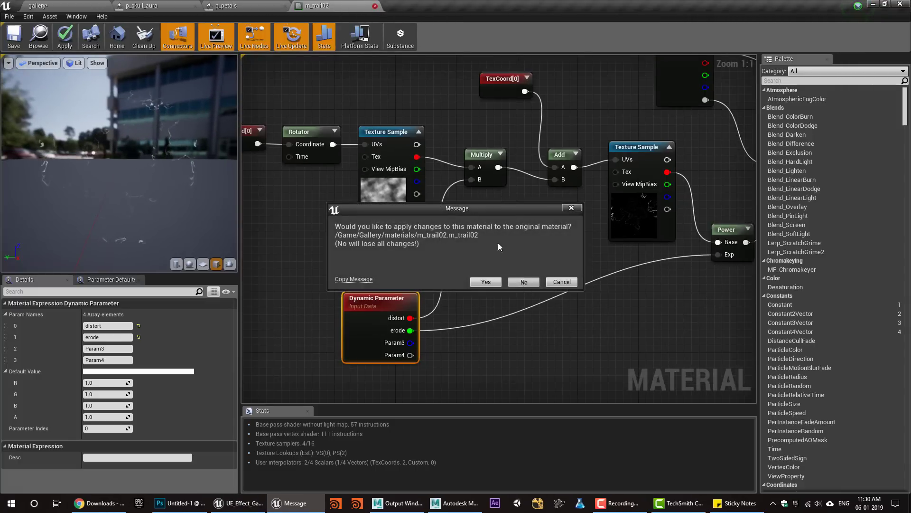
left_click(524, 281)
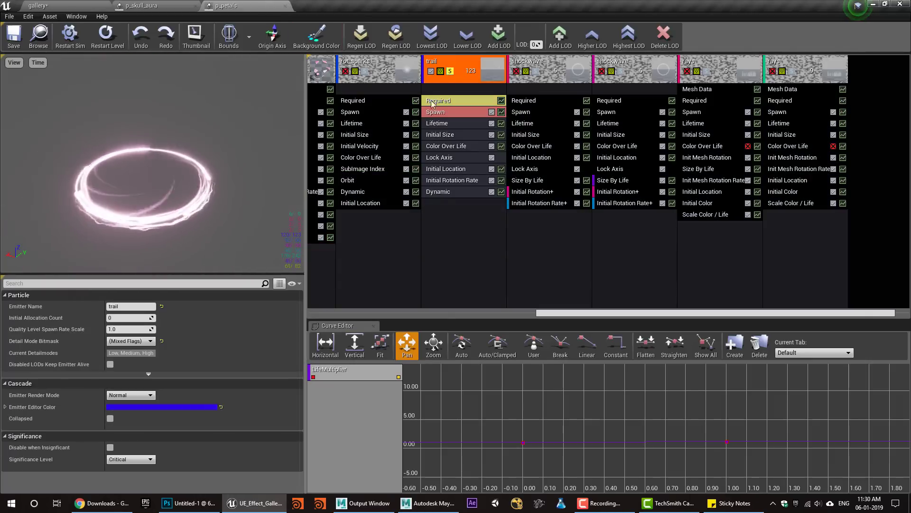
Inspect the trail emitter's Dynamic module in p_petals, temporarily disabling it to compare the effect.
left_click(458, 193)
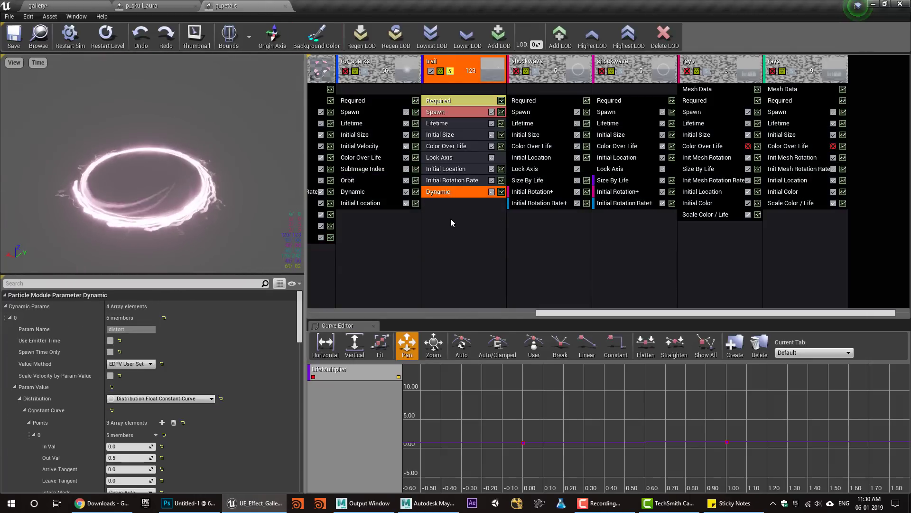
right_click(451, 222)
mouse_move(504, 408)
left_click(450, 192)
right_click(450, 193)
left_click(479, 208)
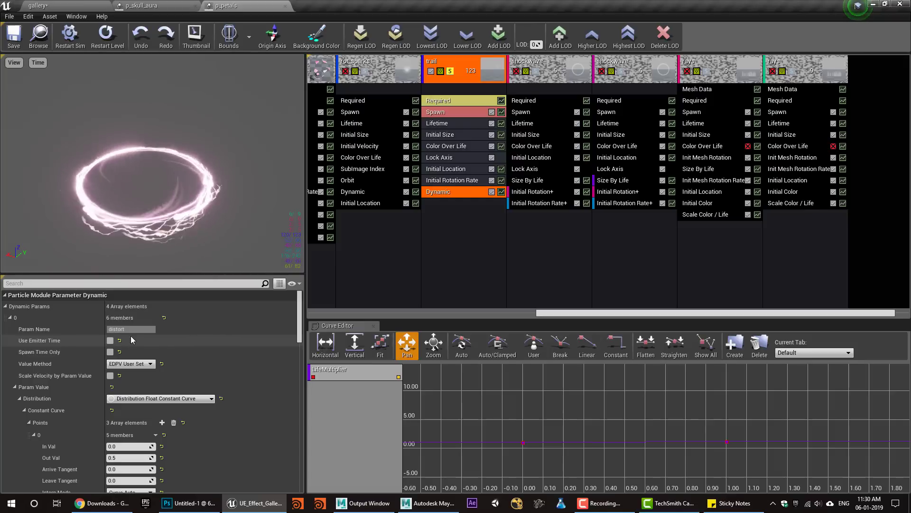
left_click(491, 192)
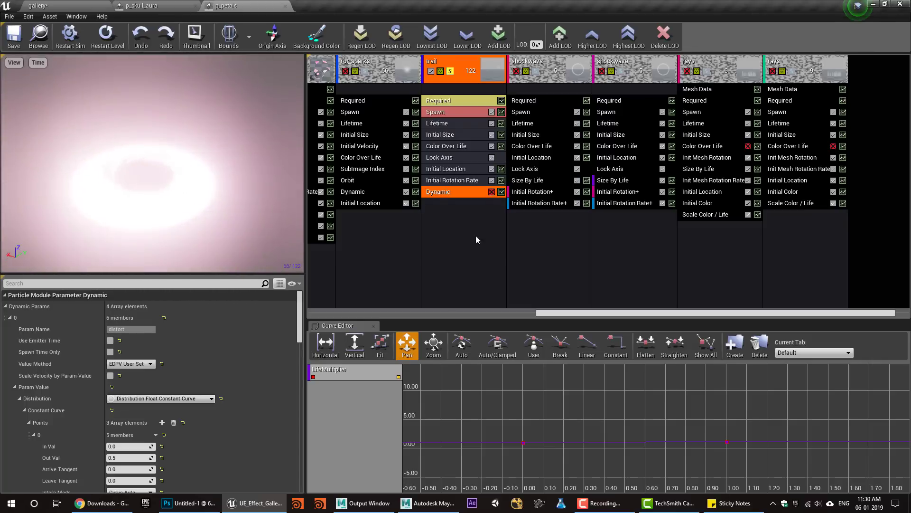
left_click(492, 191)
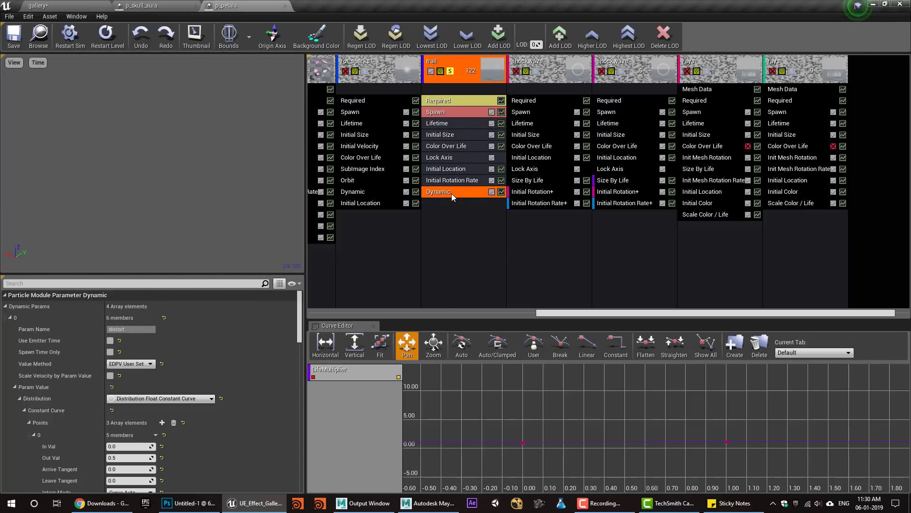
Examine the constant-curve points of the trail emitter's distort parameter.
scroll(151, 405, "down", 2)
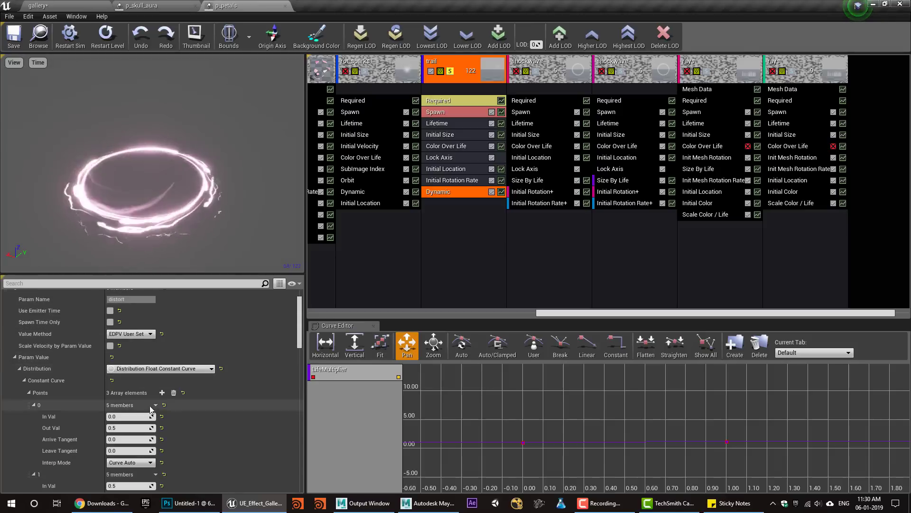
scroll(151, 405, "down", 3)
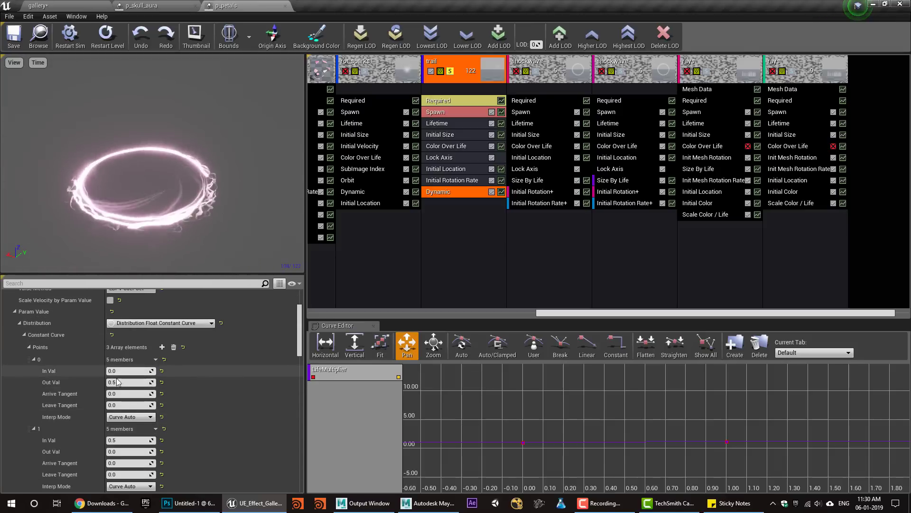
scroll(126, 387, "down", 1)
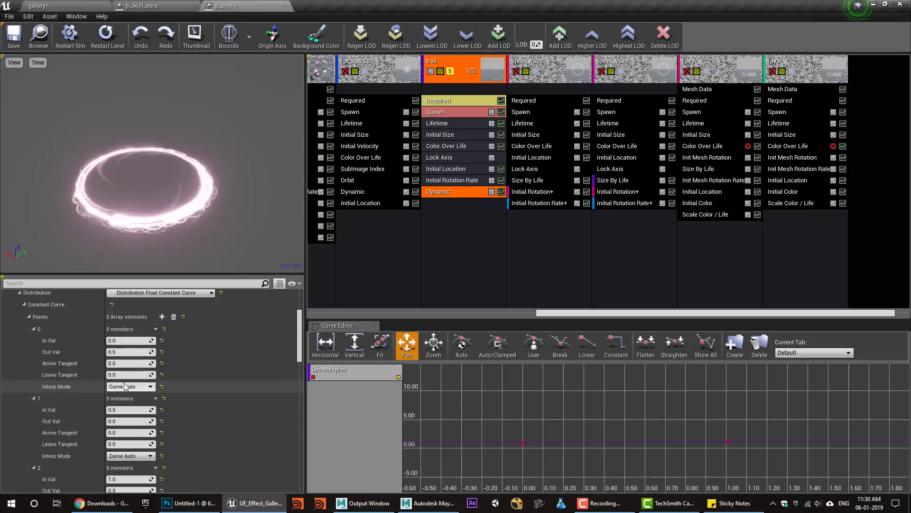
scroll(126, 406, "down", 2)
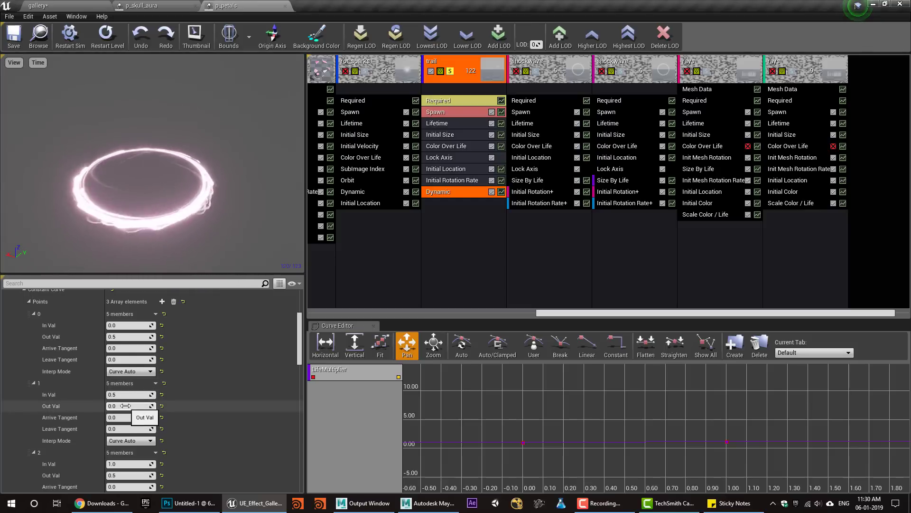
scroll(128, 413, "down", 4)
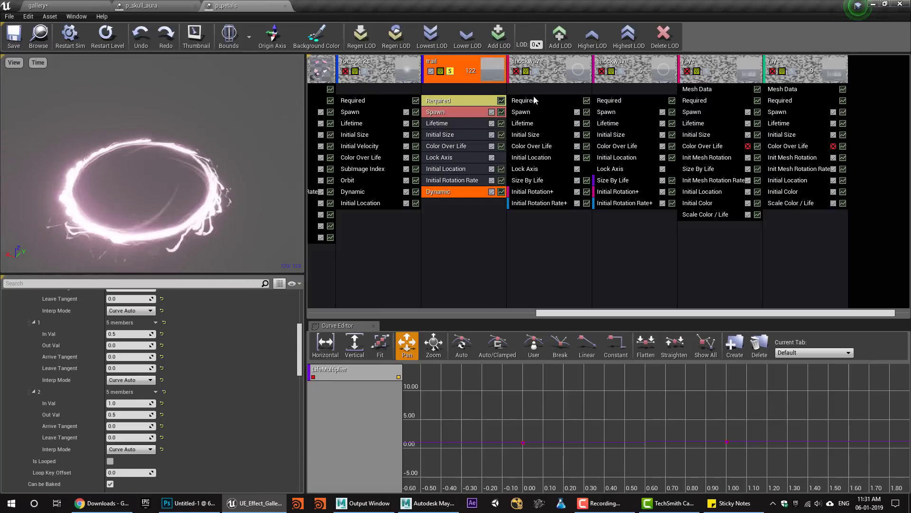
Select p_skull_aura in the content browser and export the trail emitter from p_petals into it.
left_click(465, 100)
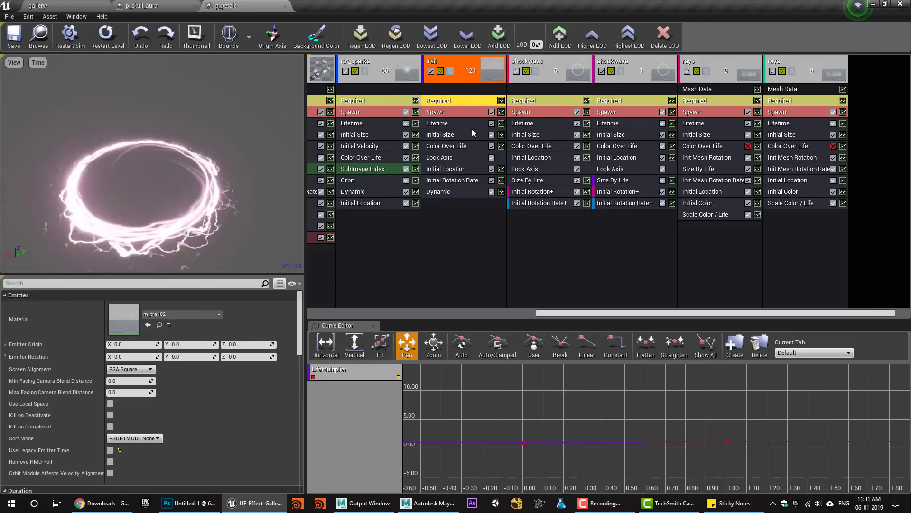
left_click(152, 6)
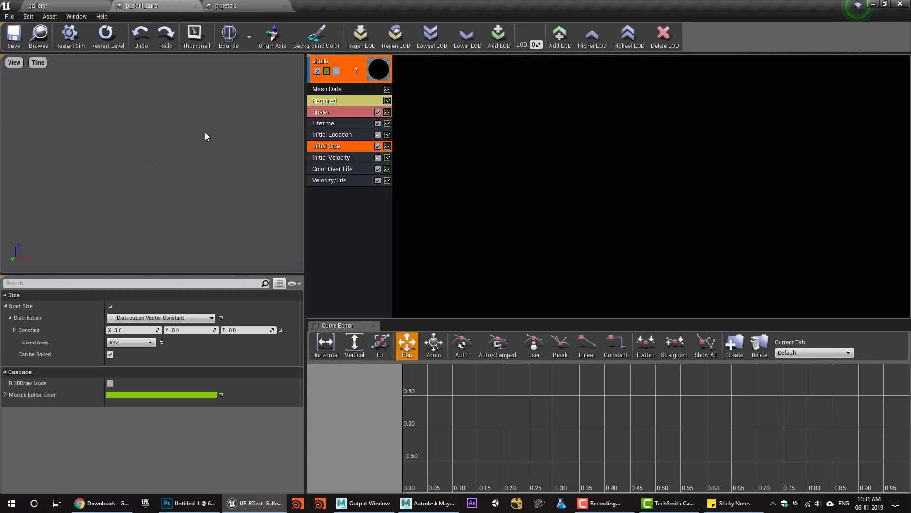
left_click(46, 43)
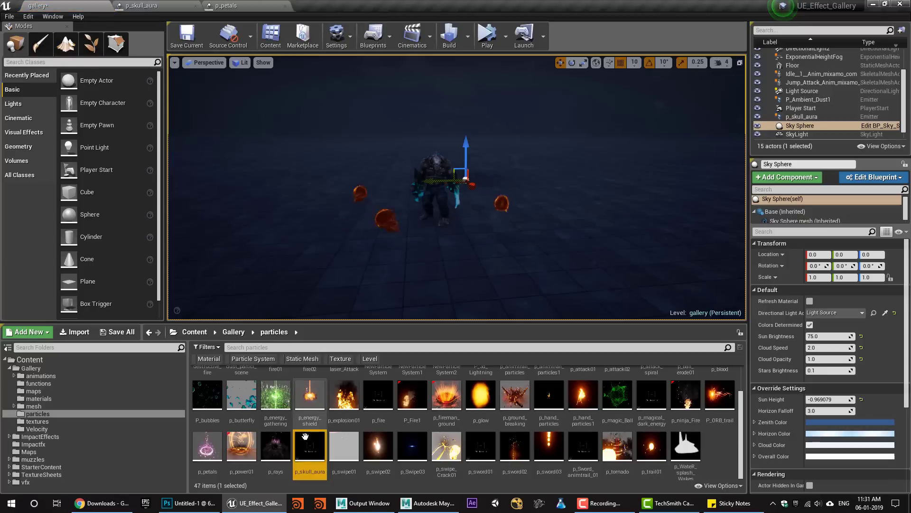
left_click(256, 6)
right_click(471, 62)
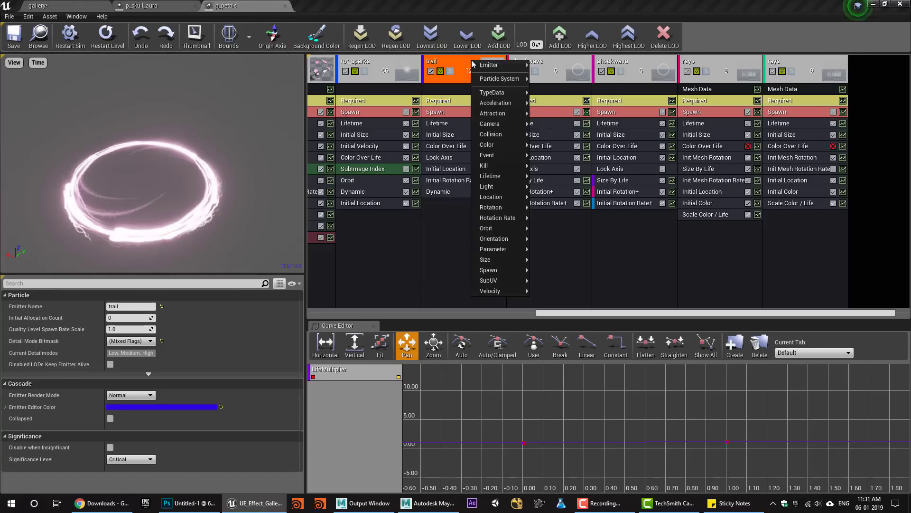
mouse_move(489, 65)
left_click(560, 115)
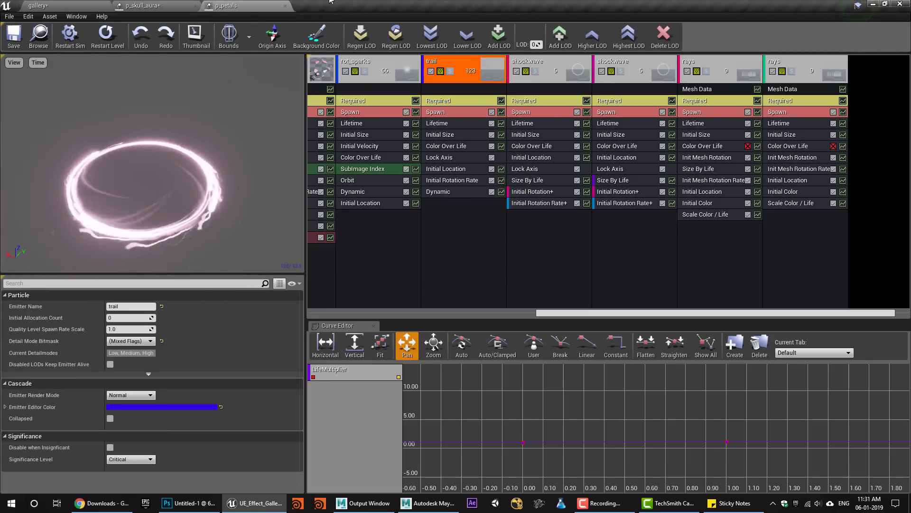
Close p_petals and restart the p_skull_aura simulation to view the trail ring together with the skulls.
left_click(246, 5)
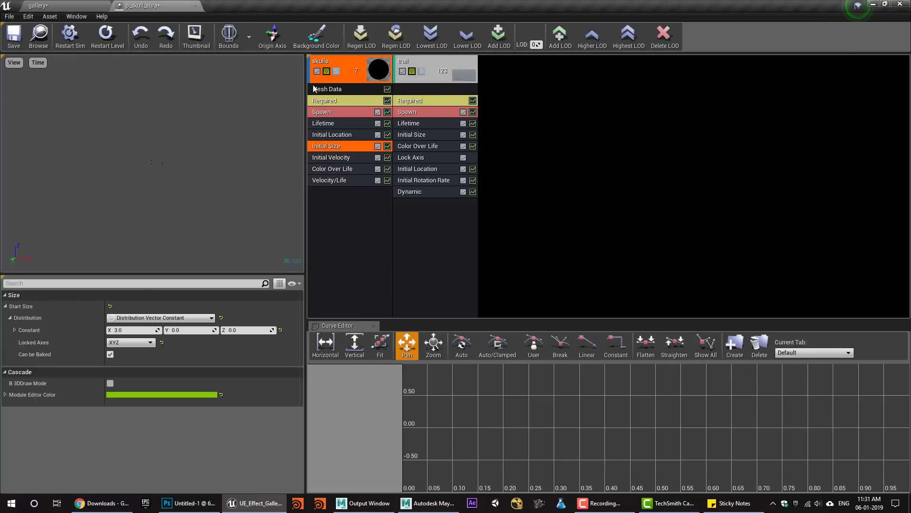
left_click(107, 37)
scroll(156, 172, "up", 5)
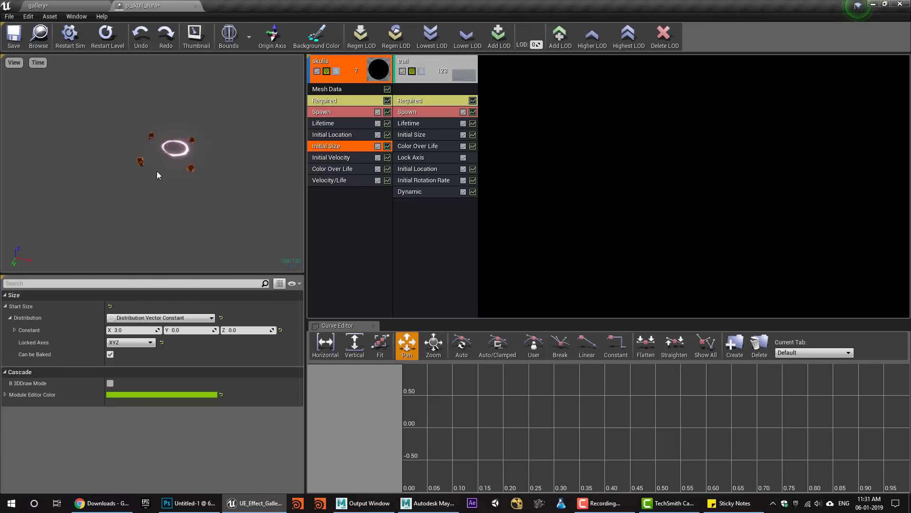
left_click_drag(160, 217, 176, 247)
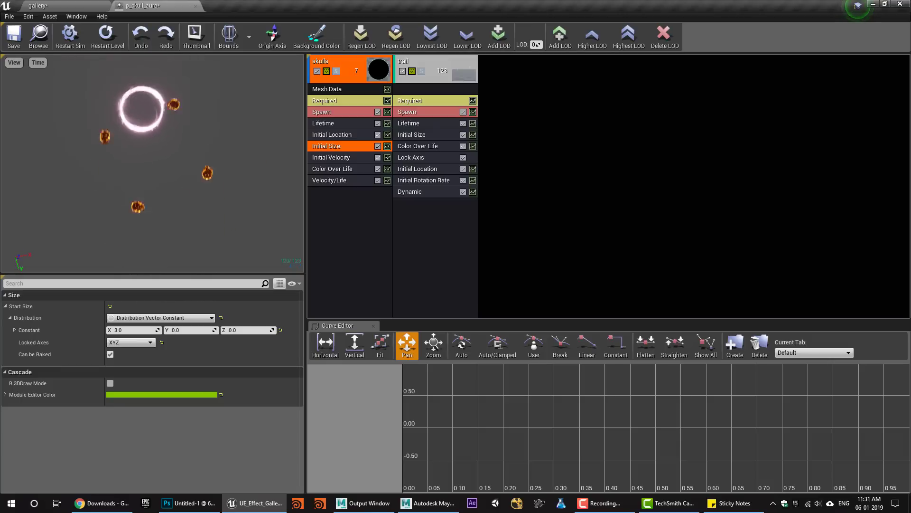
Try Y values of 200 and 50 for the trail emitter's Initial Location, and return it to 200.
left_click(418, 169)
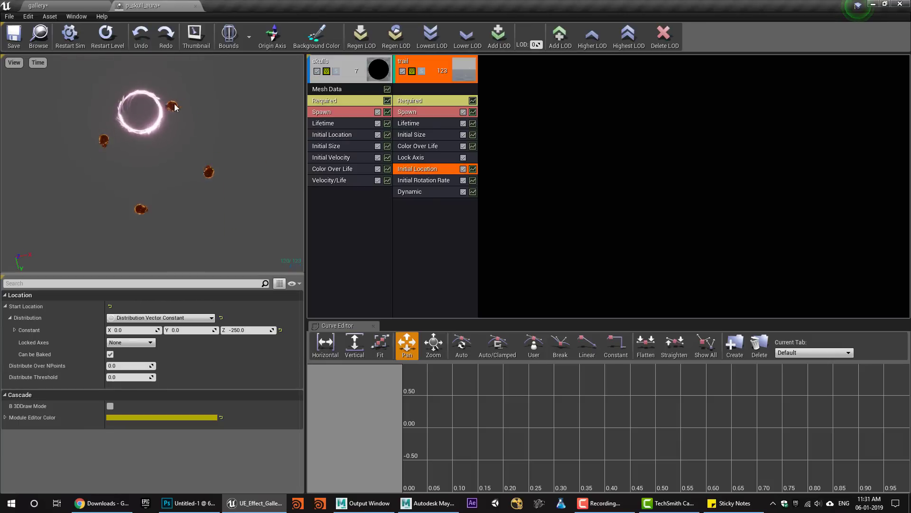
left_click_drag(153, 165, 145, 169)
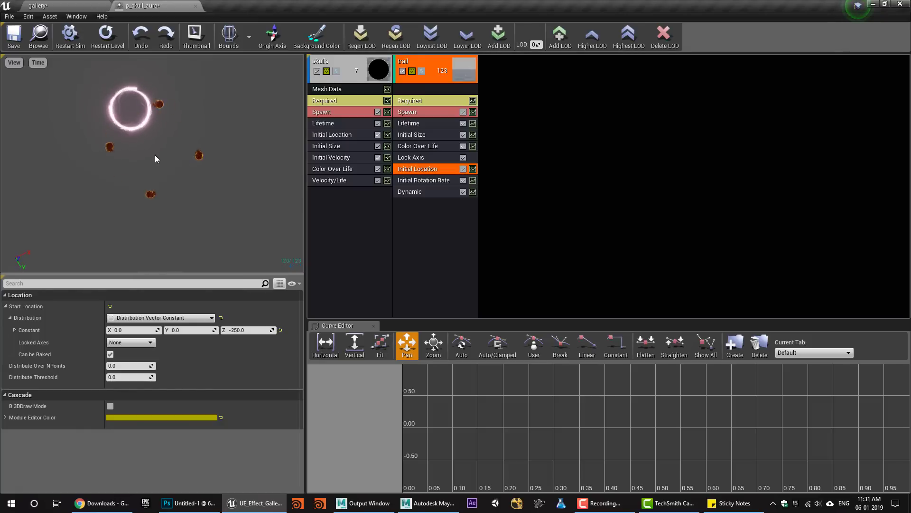
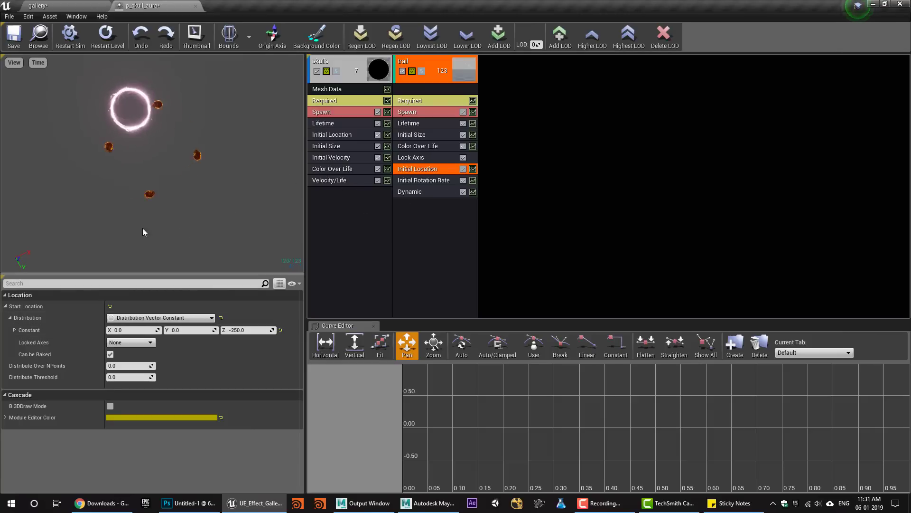
left_click(185, 330)
type("200")
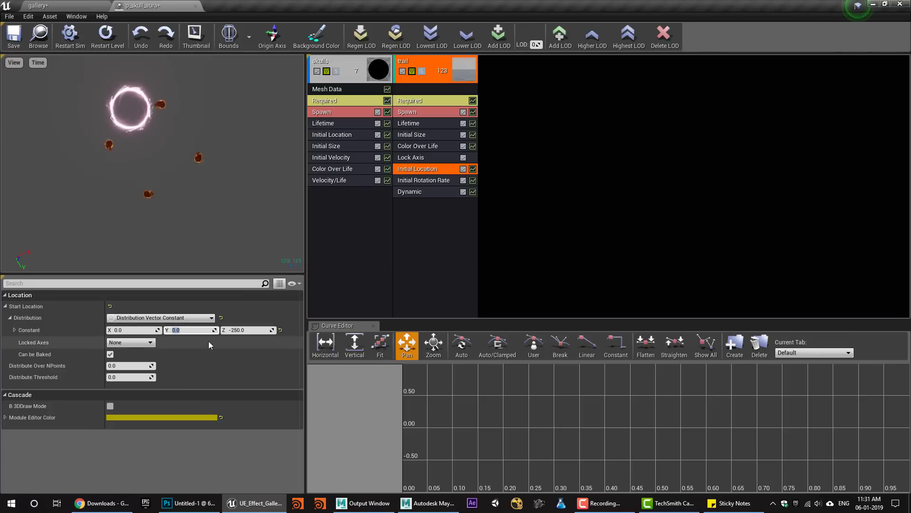
key("Return")
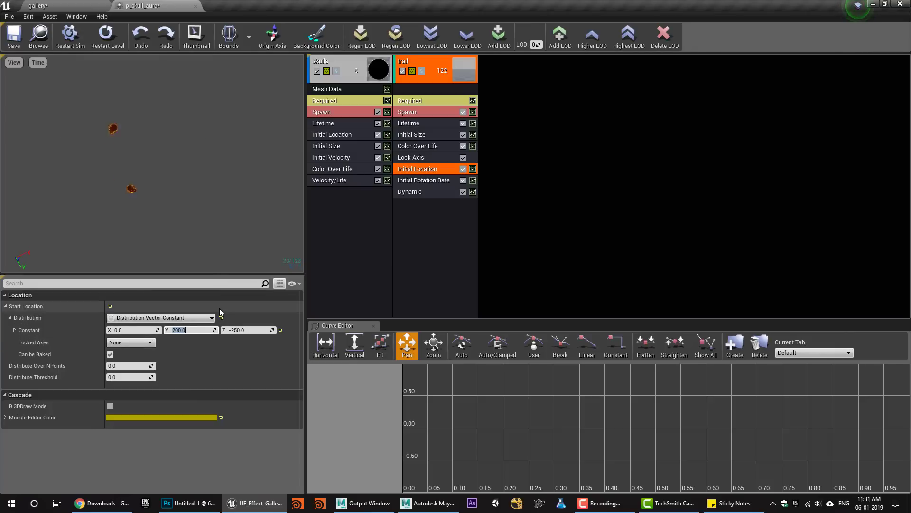
type("50")
key("Return")
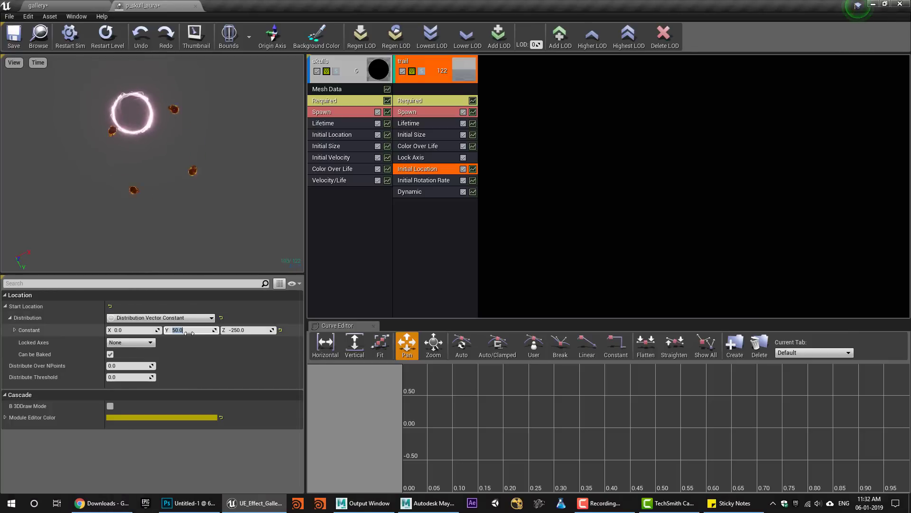
type("0")
key("Return")
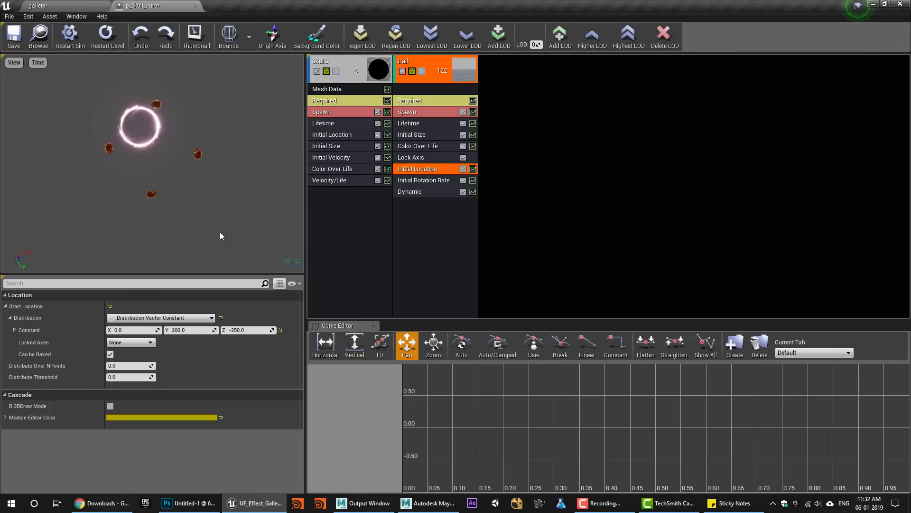
Set the trail emitter's Initial Location constant to Z 0 and, after trying 300, Y 500.
left_click_drag(157, 190, 155, 143)
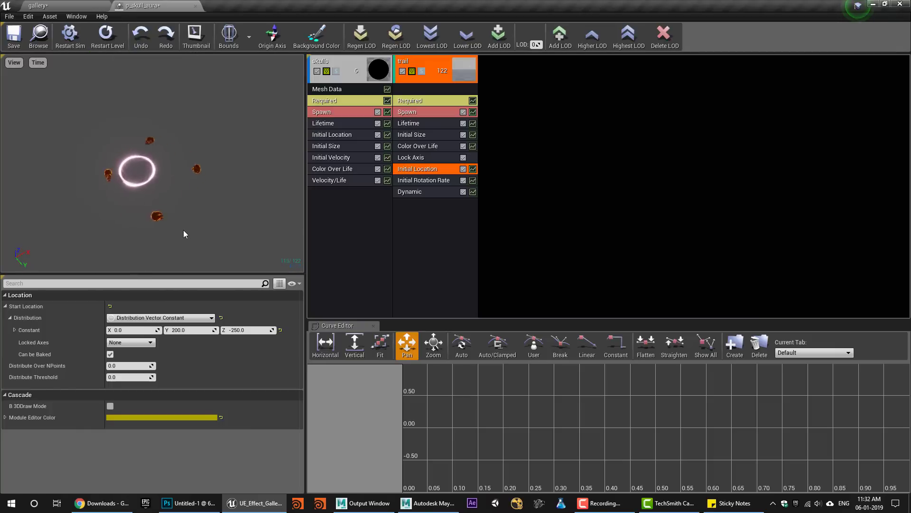
left_click(250, 331)
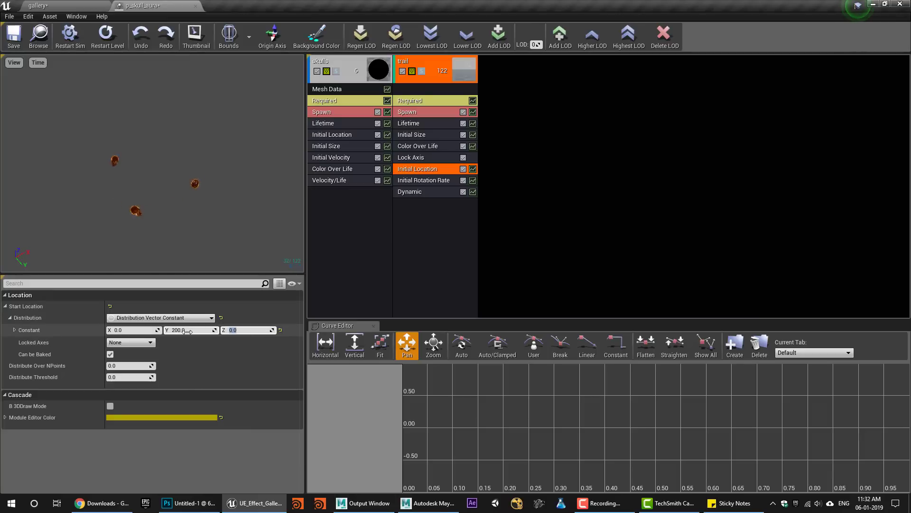
type("300")
key("Return")
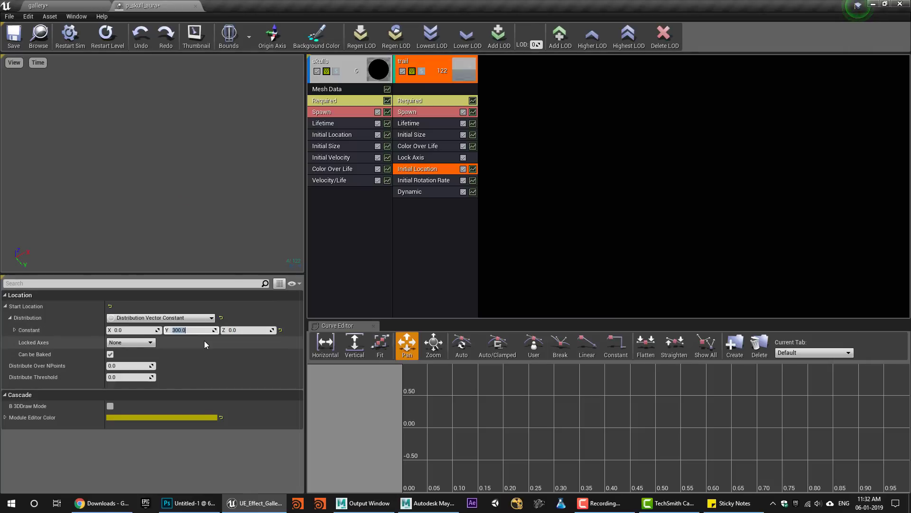
type("500")
key("Return")
left_click_drag(218, 213, 219, 245)
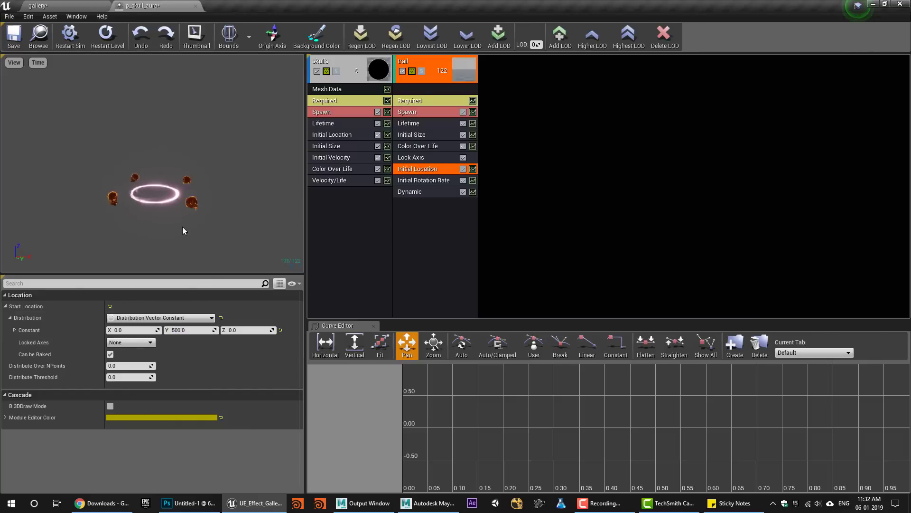
Save p_skull_aura and switch to the gallery level to view the ring around the character at ground level.
left_click(14, 35)
left_click(58, 4)
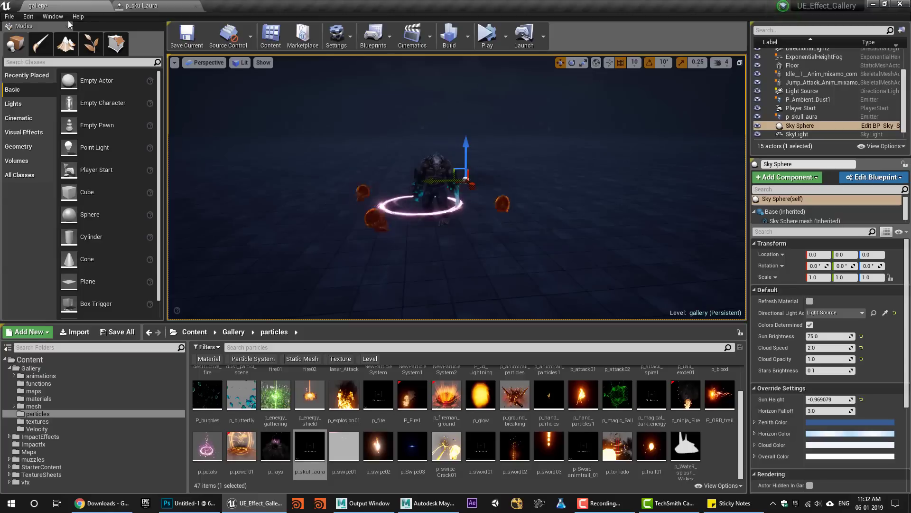
right_click_drag(397, 282, 413, 235)
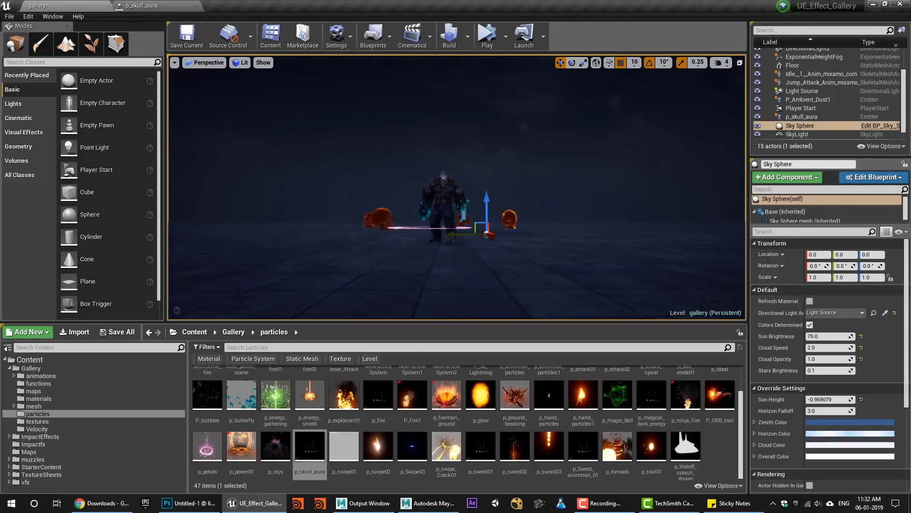
Try Z values of -150 and -100 for the trail emitter's Initial Location, simulating the gallery level to check the ring's height.
left_click(192, 4)
left_click(250, 331)
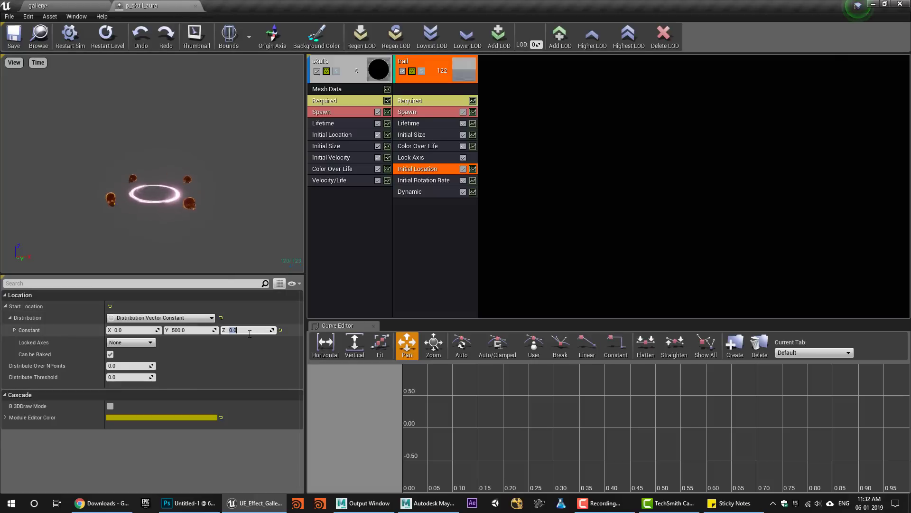
type("-2")
key("BackSpace")
type("150")
key("Return")
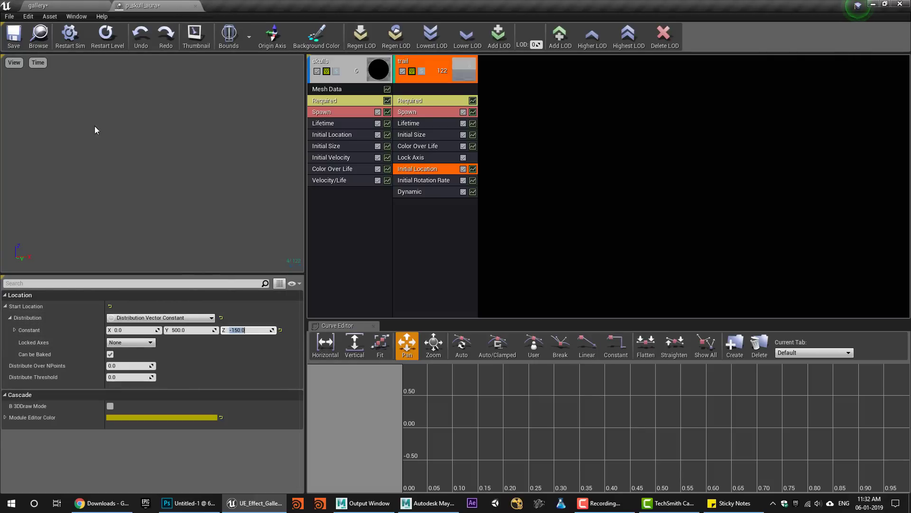
left_click(63, 5)
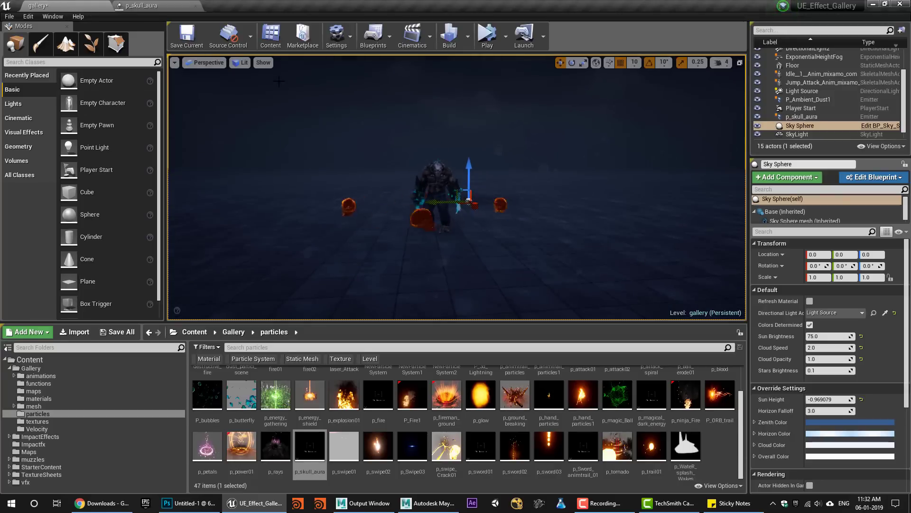
left_click(143, 5)
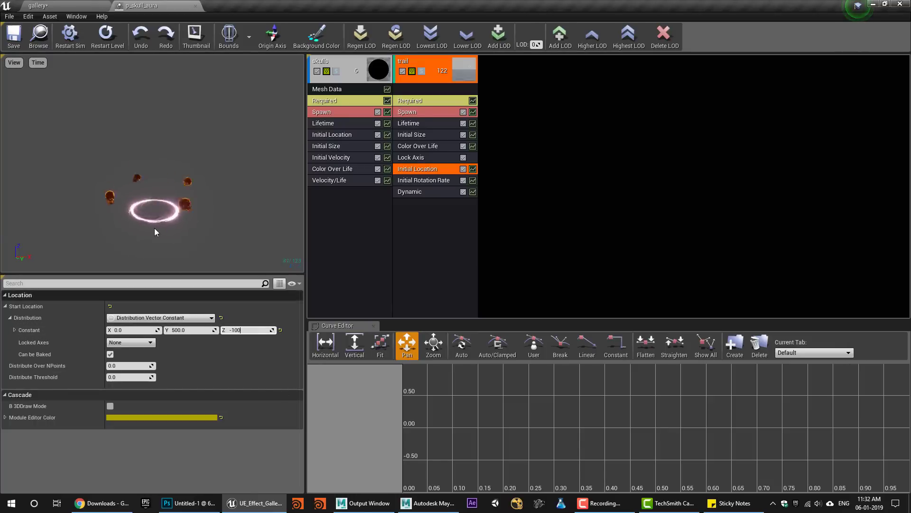
left_click(53, 5)
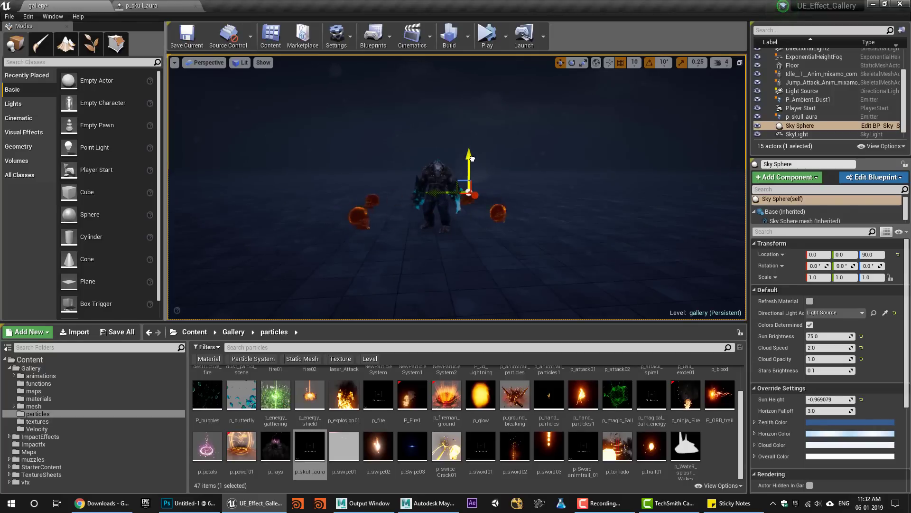
left_click(488, 34)
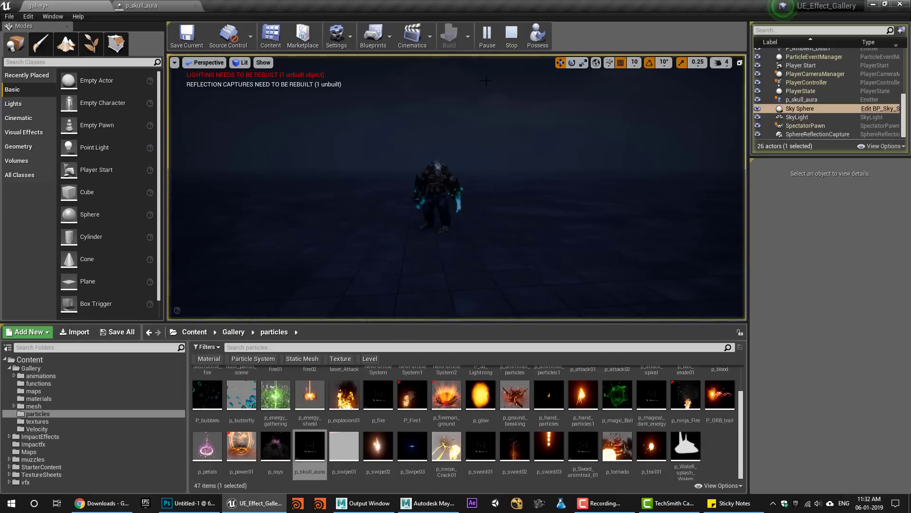
left_click(516, 43)
Set the trail emitter's Initial Location Z to -50 and simulate the gallery level to view the ring around the character.
left_click(142, 5)
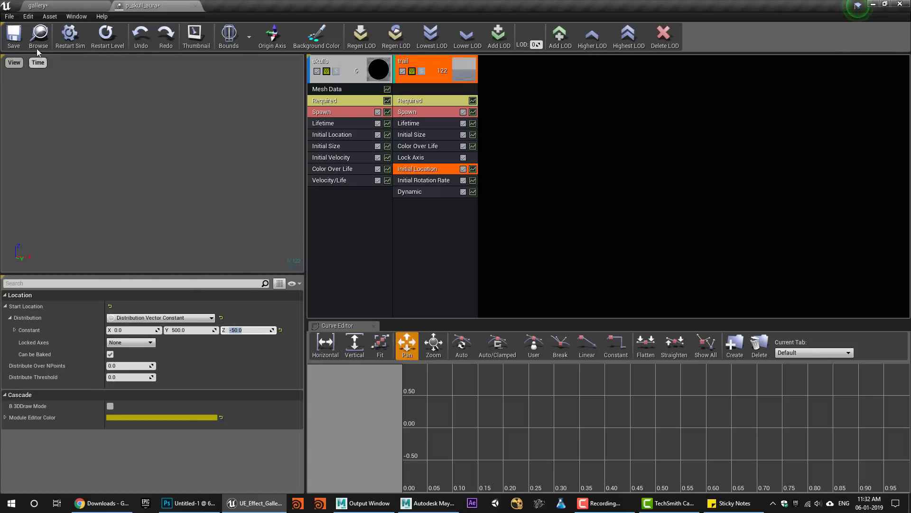
left_click(44, 5)
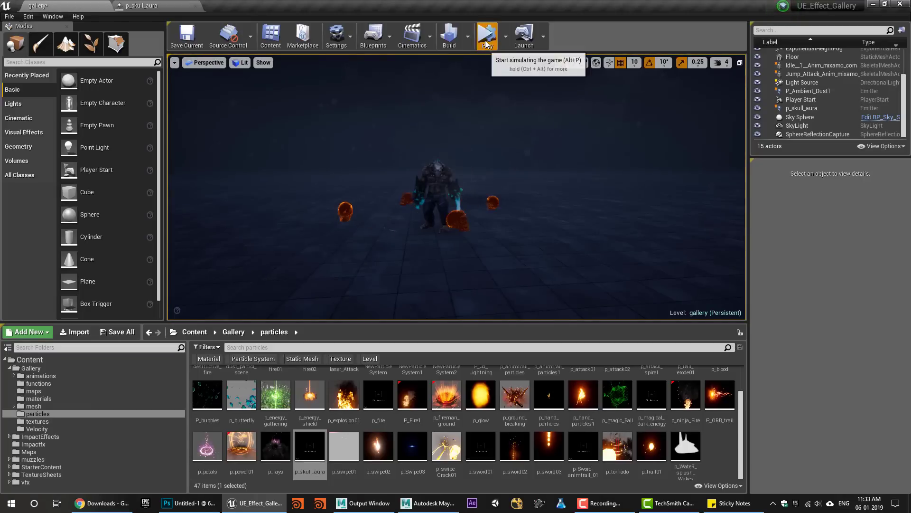
left_click(487, 34)
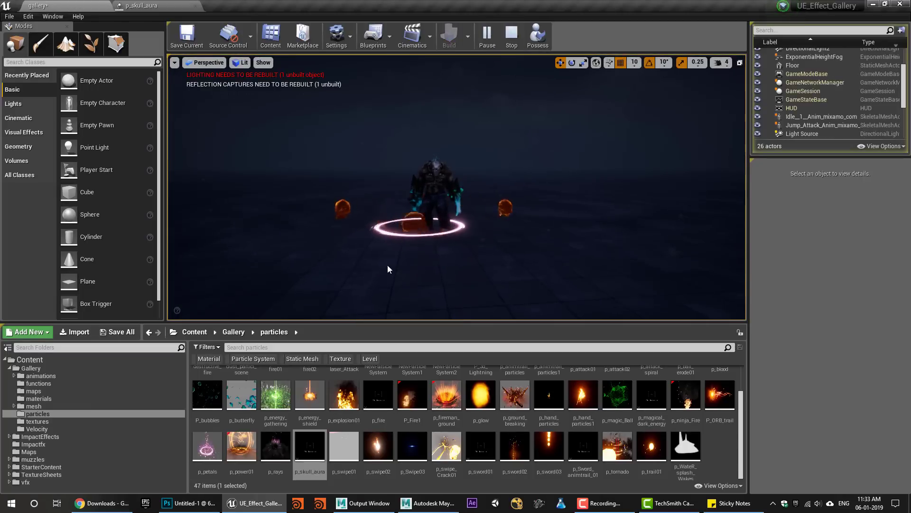
right_click_drag(387, 269, 388, 280)
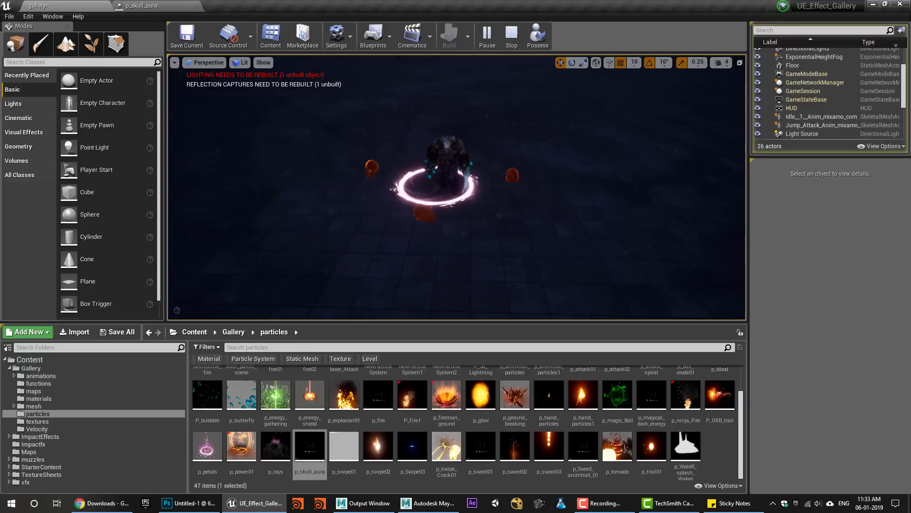
left_click(445, 167)
left_click(512, 36)
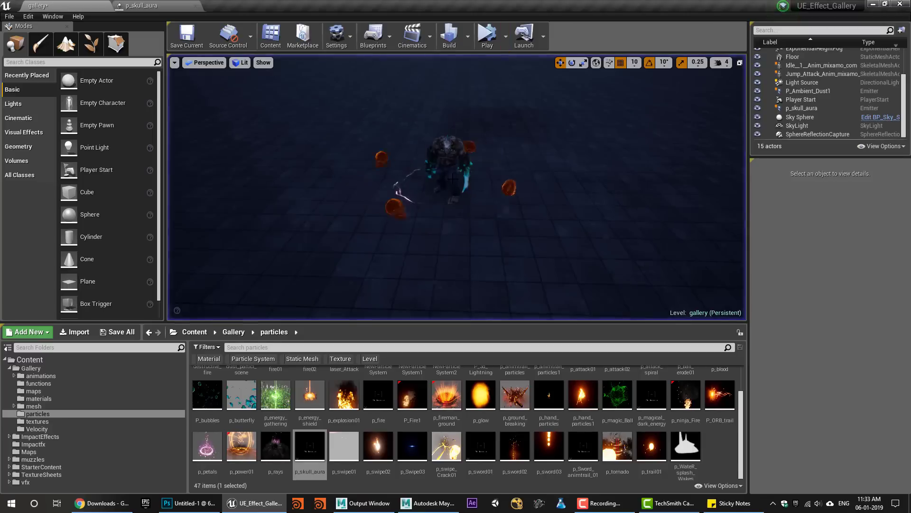
Move the idle character mesh to X 1280, Y 440 to centre it within the trail ring.
left_click(429, 189)
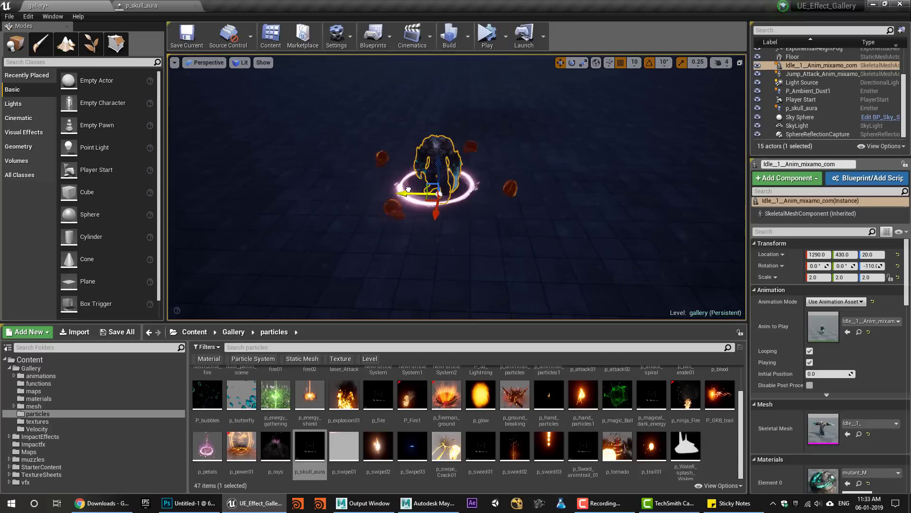
left_click_drag(408, 190, 416, 201)
left_click_drag(421, 264, 421, 243, "alt")
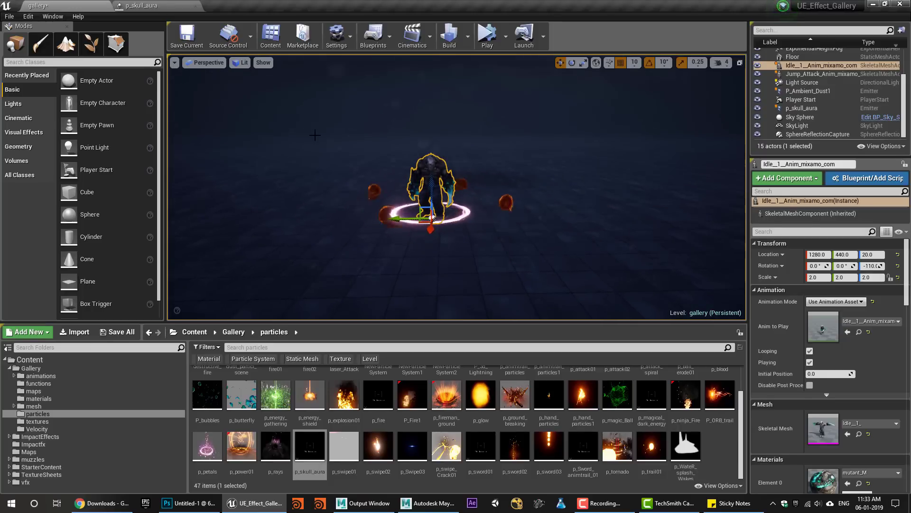
left_click(320, 203)
middle_click_drag(344, 240, 338, 240)
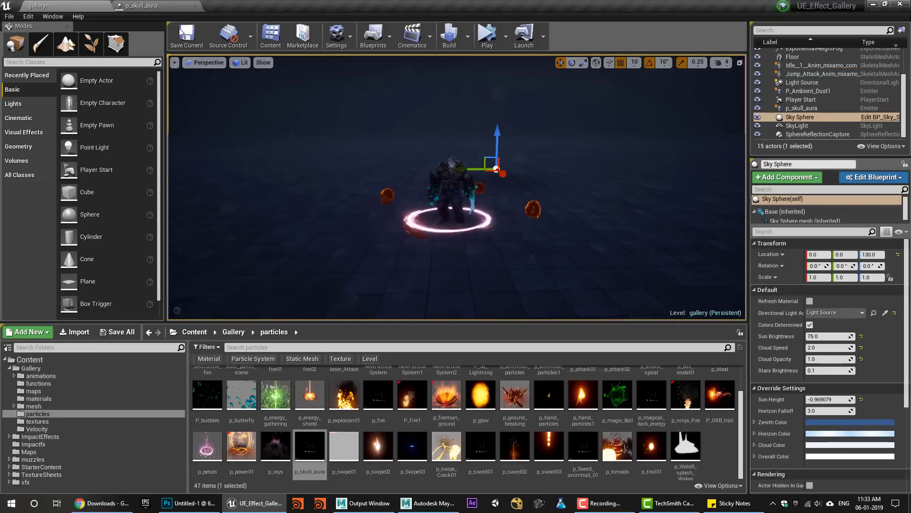
Set the trail emitter's Initial Size to Max X 800 and Min X 700, save, and view the ring in the gallery level.
left_click(157, 6)
left_click(419, 135)
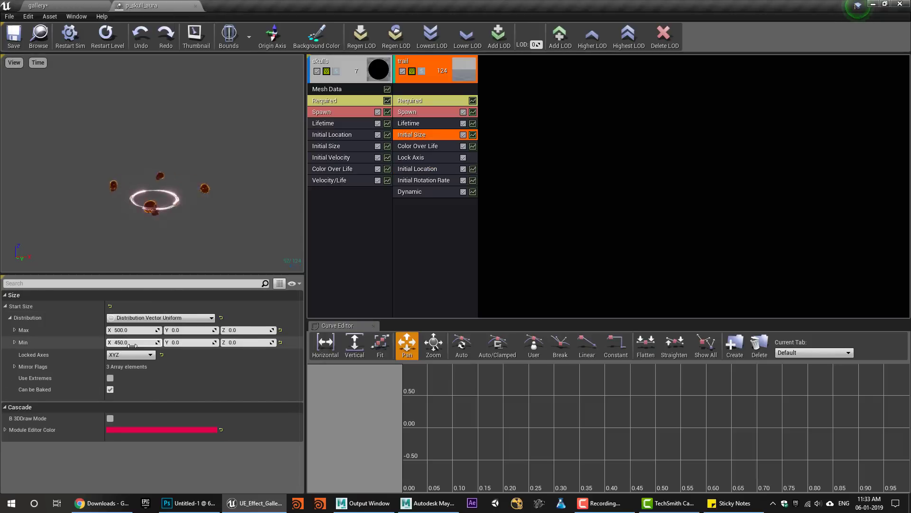
left_click(130, 331)
type("80700")
key("Return")
left_click(14, 43)
left_click(62, 5)
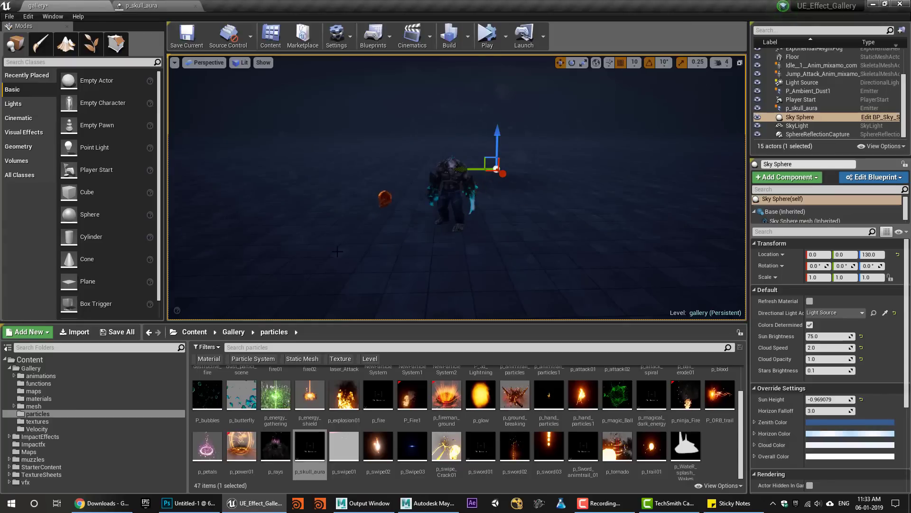
mouse_move(455, 190)
left_mouse_down("alt")
mouse_move(446, 242)
mouse_move(459, 207)
mouse_move(452, 188)
left_mouse_up("alt")
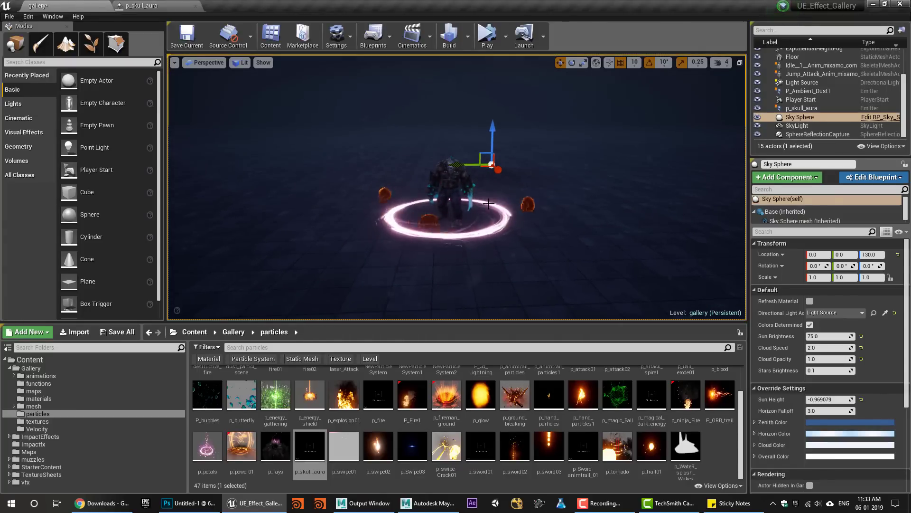
Change the skulls emitter's Color Over Life constant to purple, about R 22.78, G 10.77, B 37, and view it in the gallery level.
left_click(179, 5)
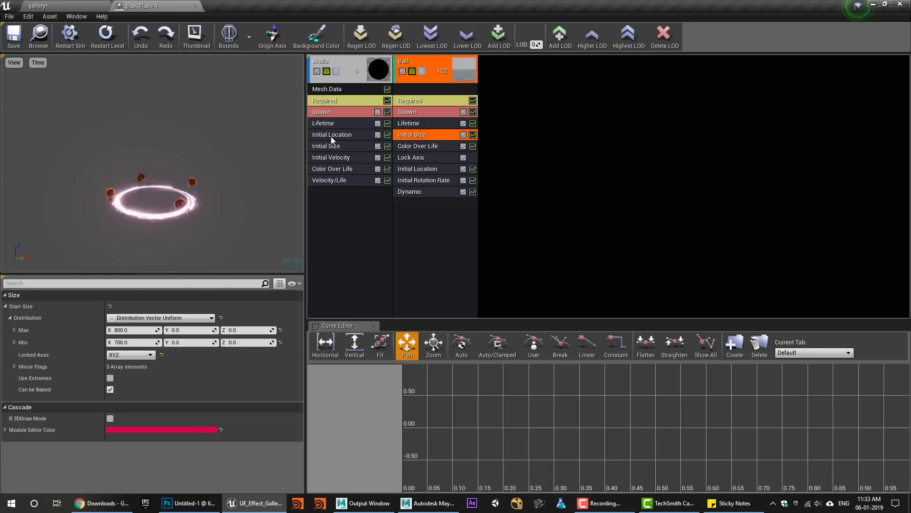
left_click(332, 168)
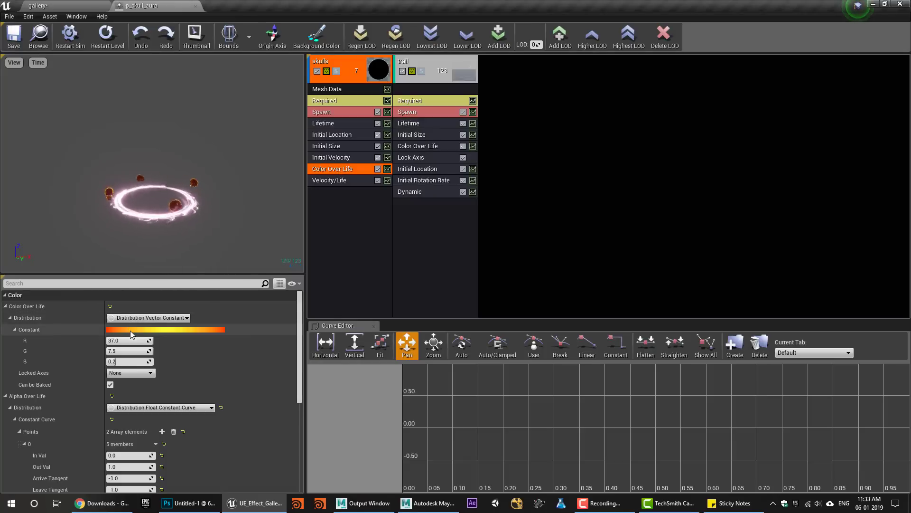
left_click(129, 330)
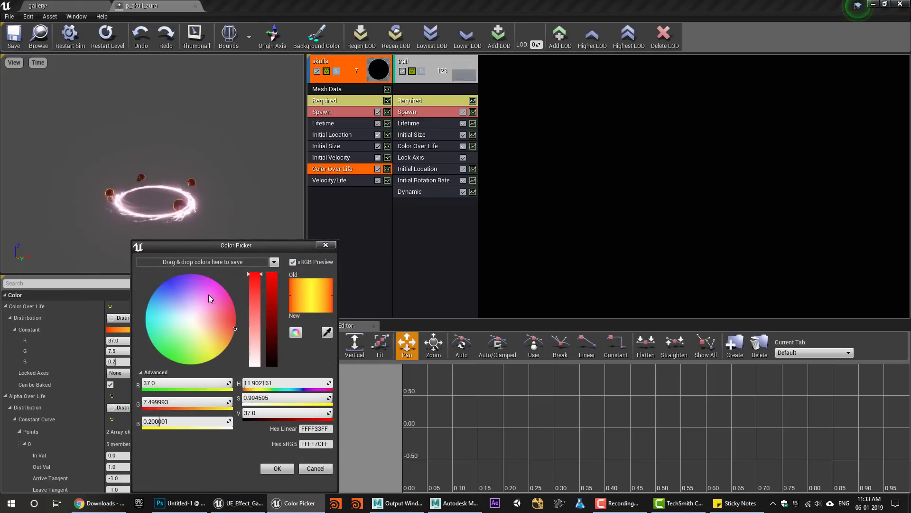
left_click(198, 292)
left_click_drag(198, 292, 189, 287)
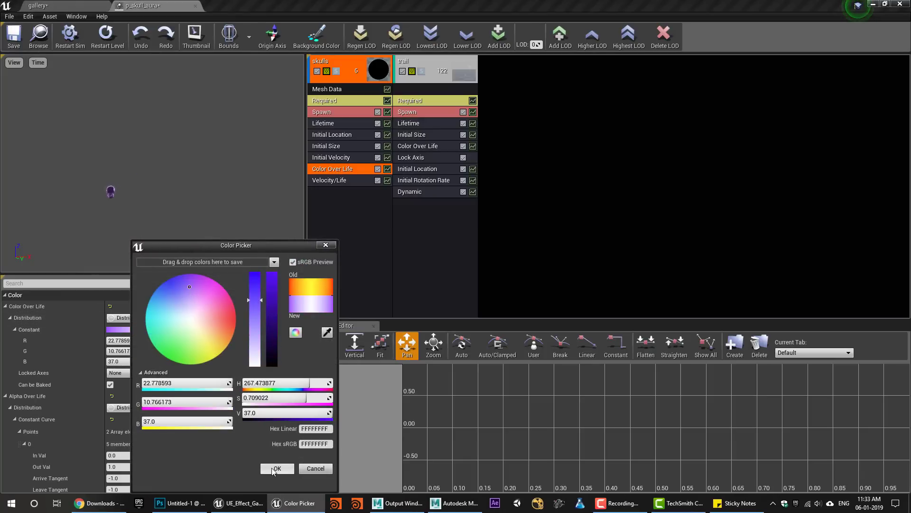
left_click(276, 469)
left_click(53, 5)
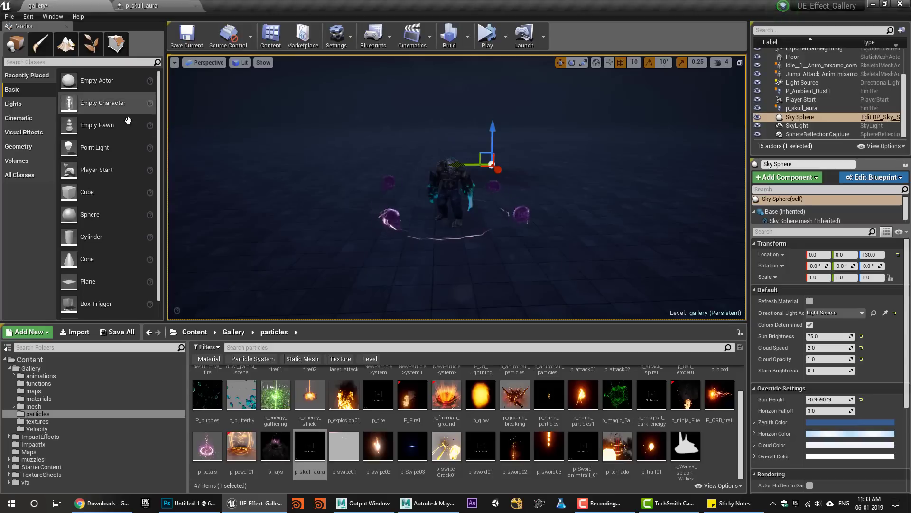
Set the brightness value of the skulls' purple Color Over Life to 200, save, and view the skulls in the gallery level.
left_click(141, 5)
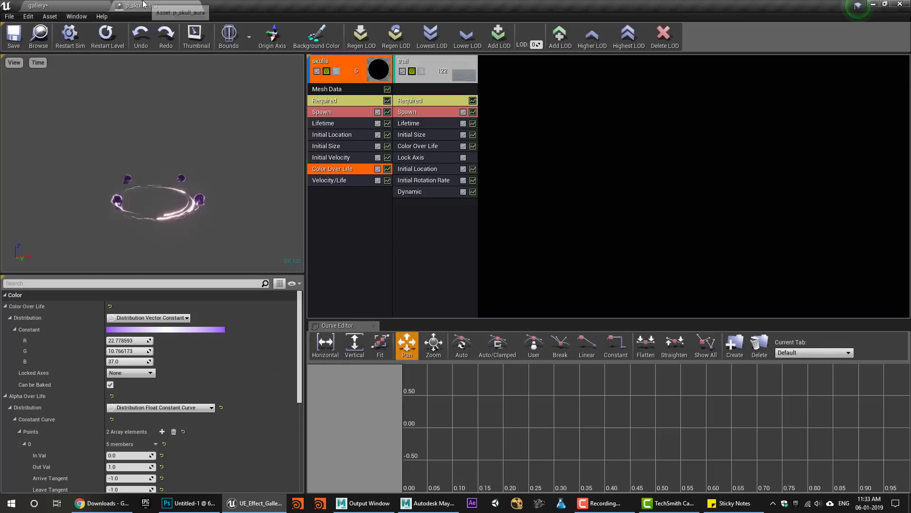
left_click(131, 328)
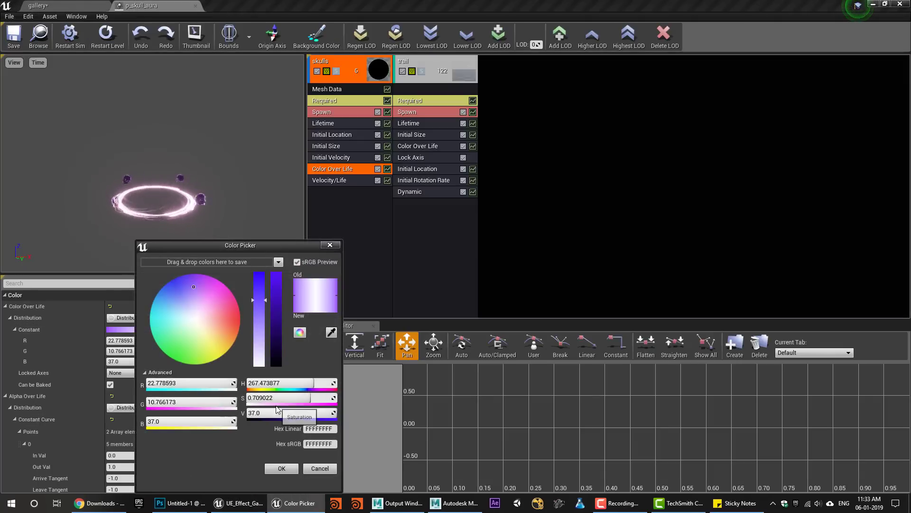
type("200")
key("Return")
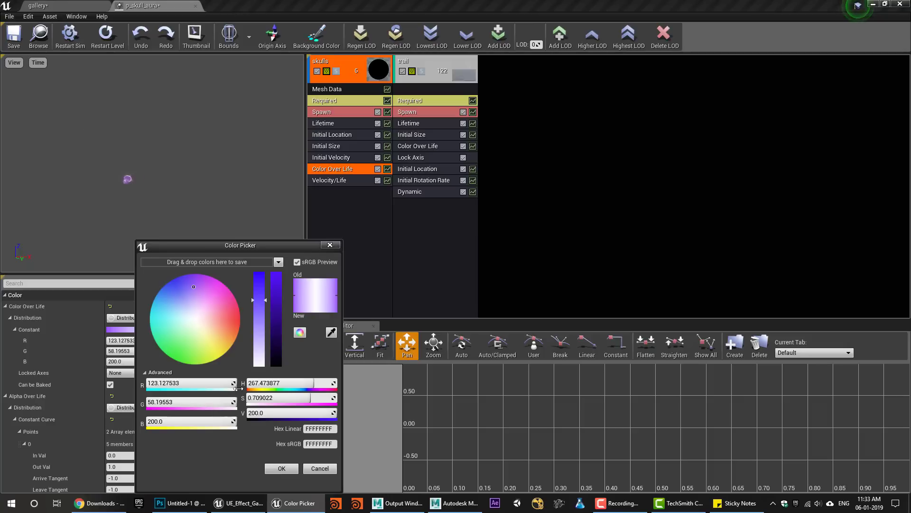
left_click(288, 470)
left_click(20, 47)
left_click(52, 5)
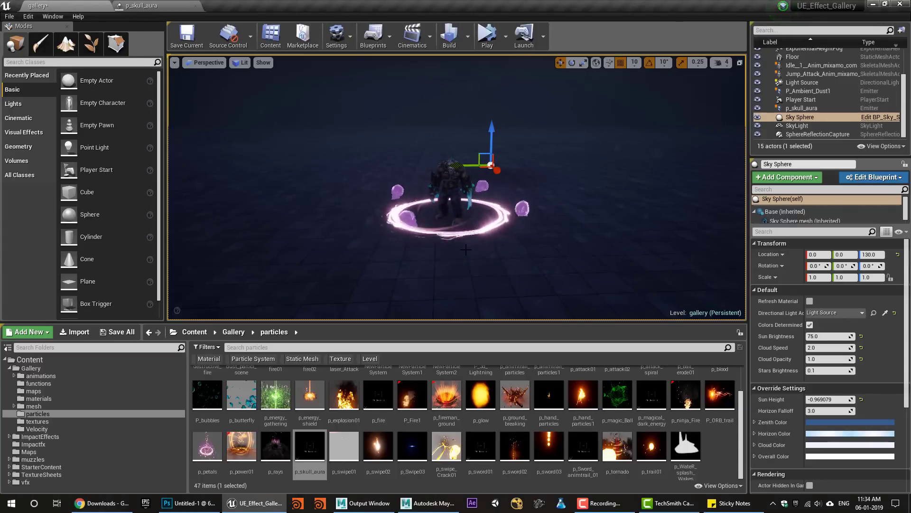
Add a new sprite emitter to p_skull_aura and rename it trails.
left_click(146, 5)
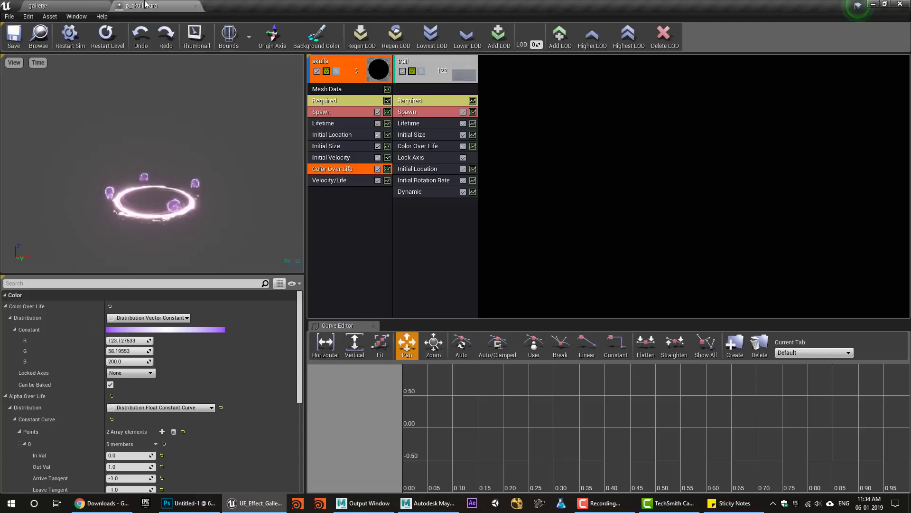
right_click(513, 80)
left_click(551, 85)
right_click(503, 63)
left_click(597, 72)
type("trails")
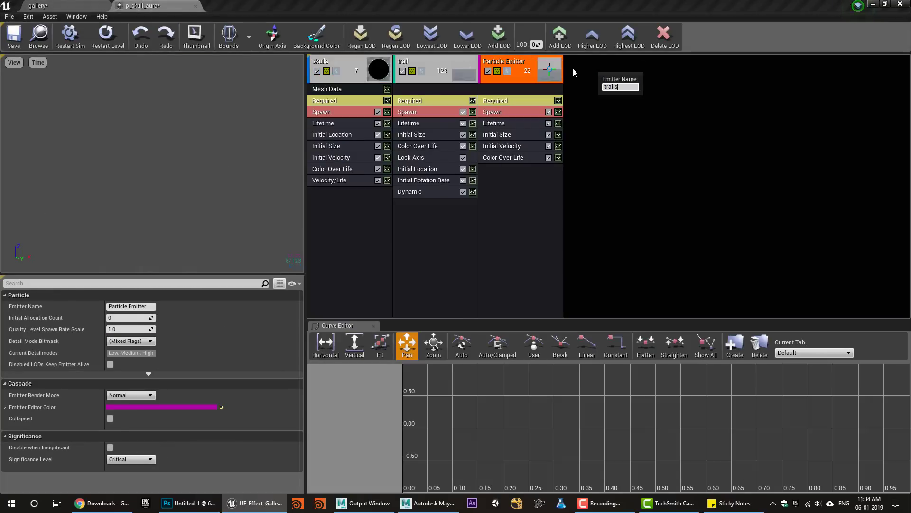
key("Return")
Assign the M_Radial_Gradient material to the trails emitter and inspect the material's node graph.
left_click(496, 101)
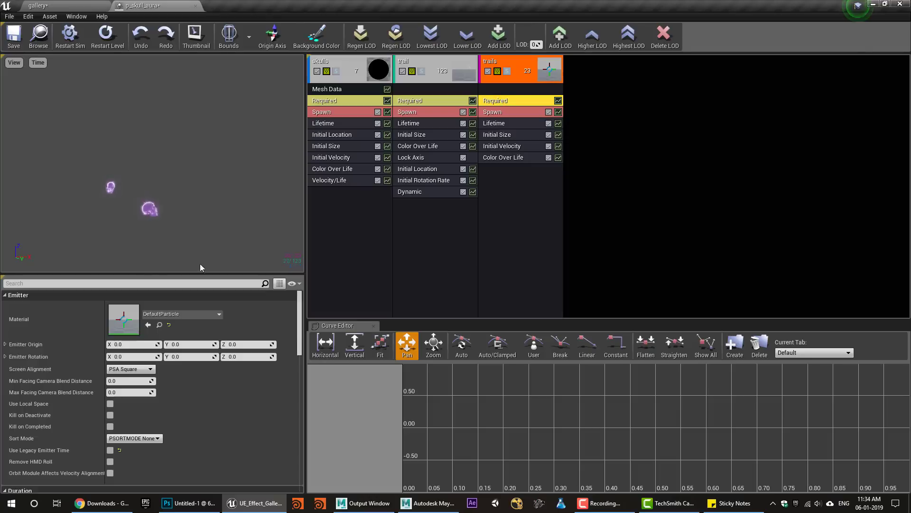
left_click(181, 314)
type("ra")
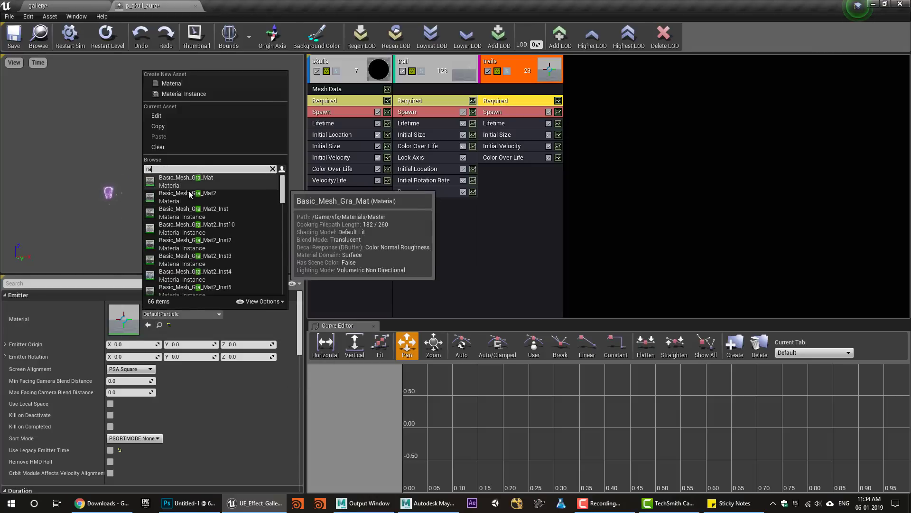
type("d")
left_click(189, 181)
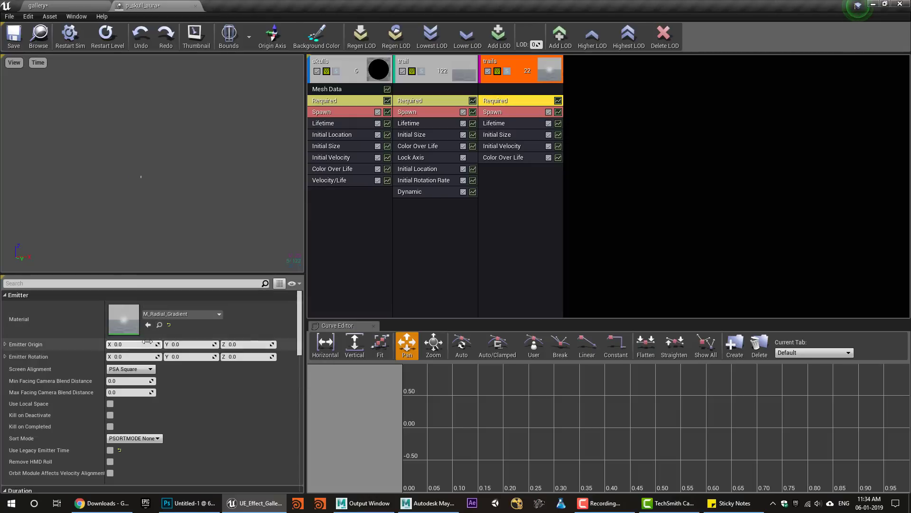
double_click(123, 327)
scroll(465, 258, "down", 2)
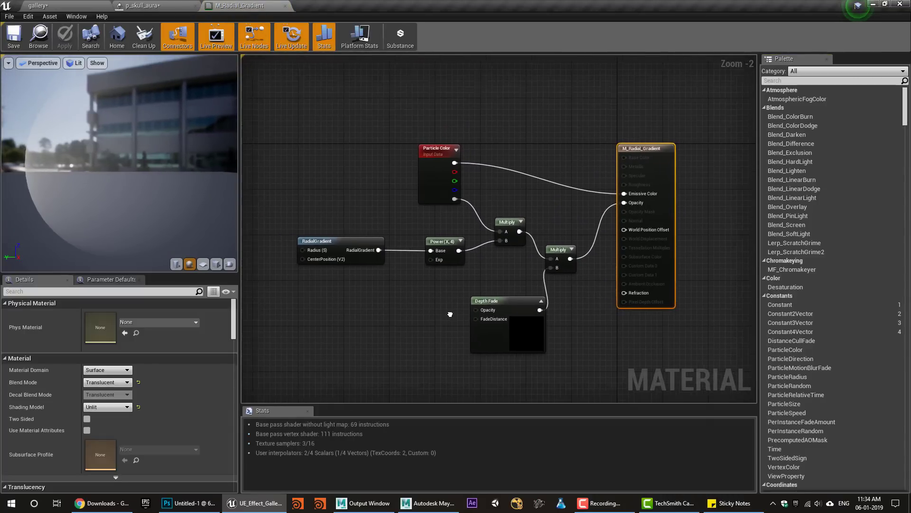
middle_click(229, 4)
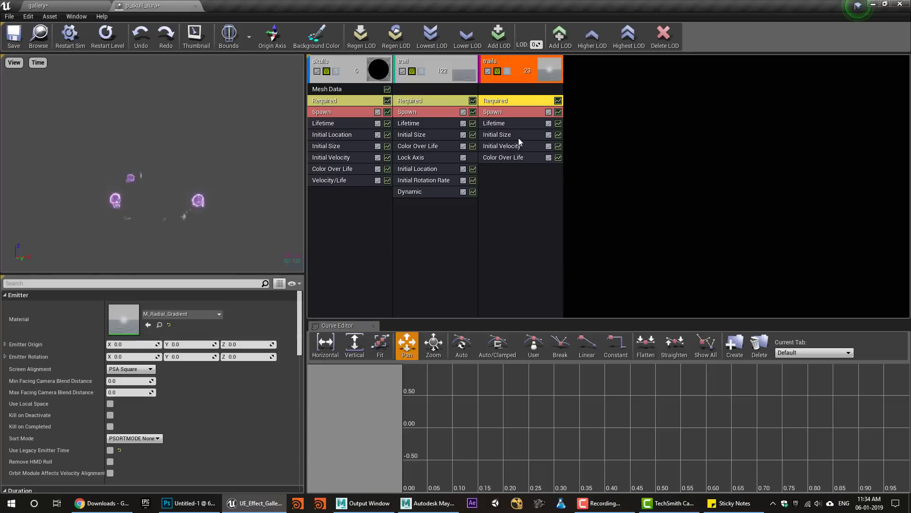
Add an Emitter Initial Location module to the trails emitter and set its source Emitter Name to skulls.
right_click(503, 200)
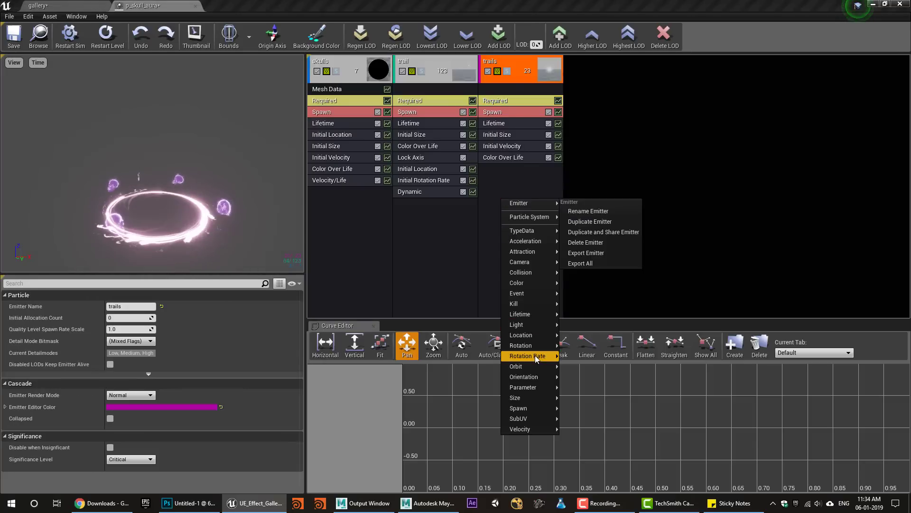
mouse_move(548, 337)
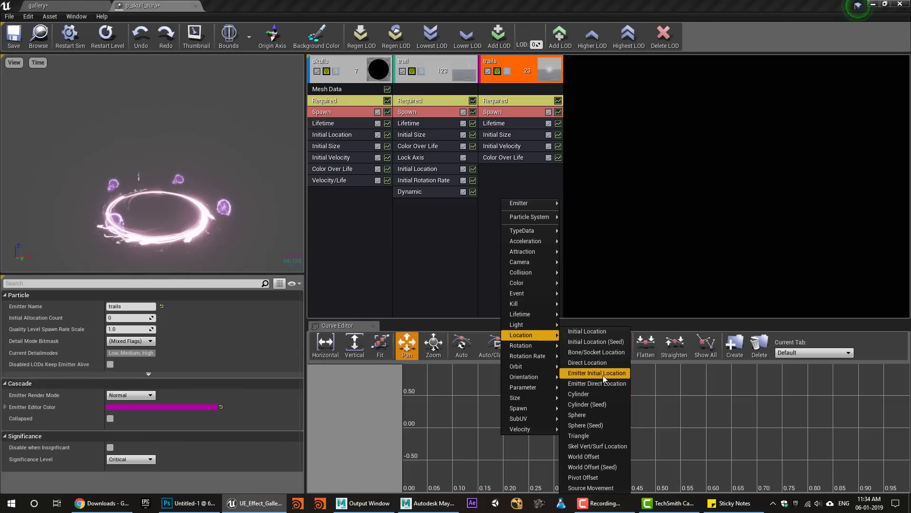
left_click(603, 374)
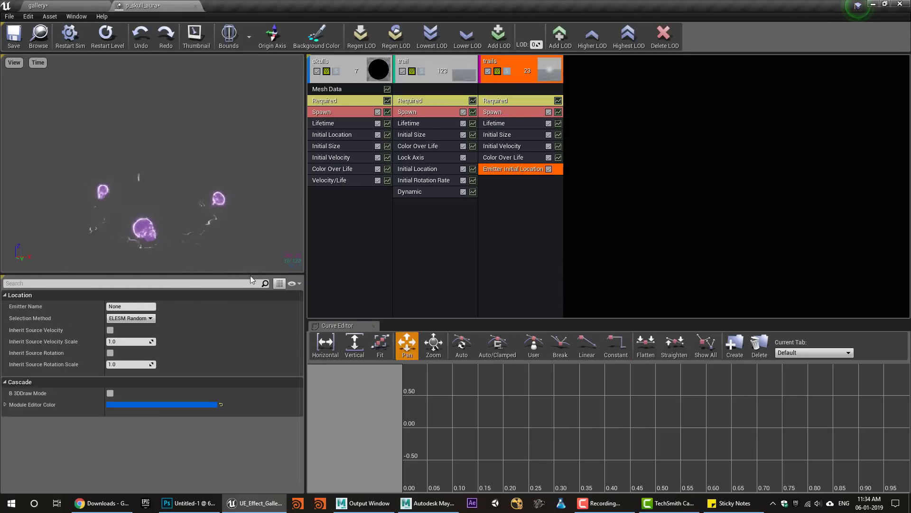
left_click(117, 306)
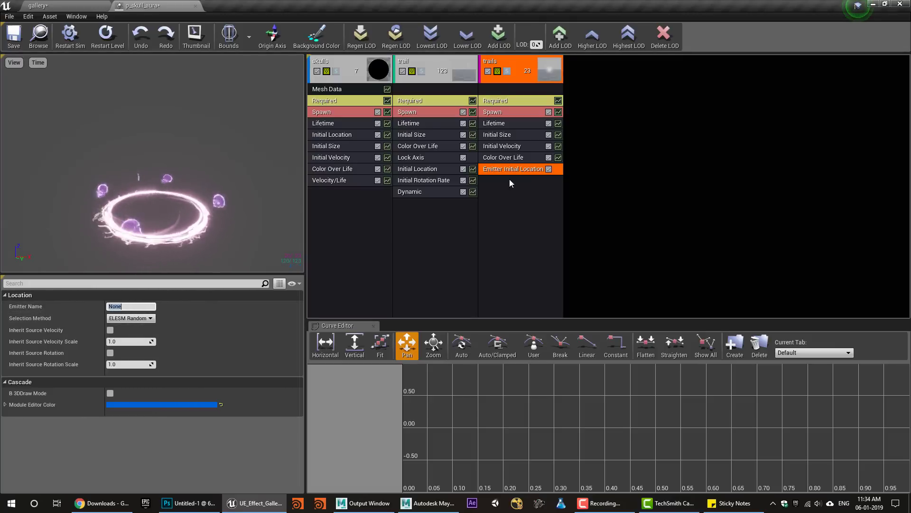
type("skulls")
key("Return")
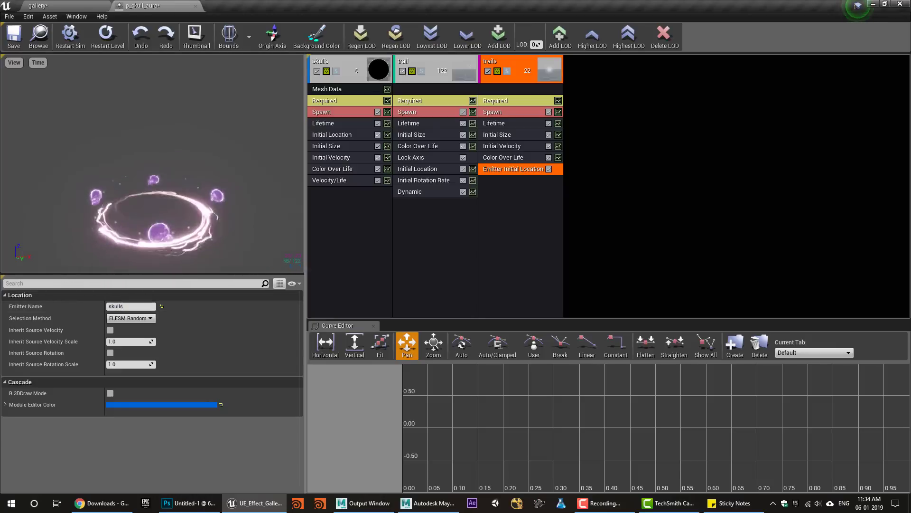
Replay the effect in the preview and add a Sphere location module to the trails emitter.
left_click(158, 212)
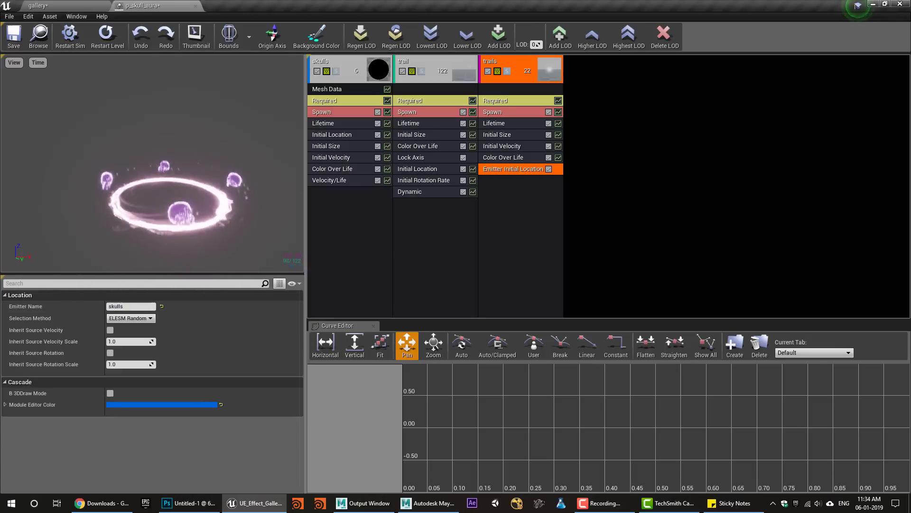
left_click(107, 44)
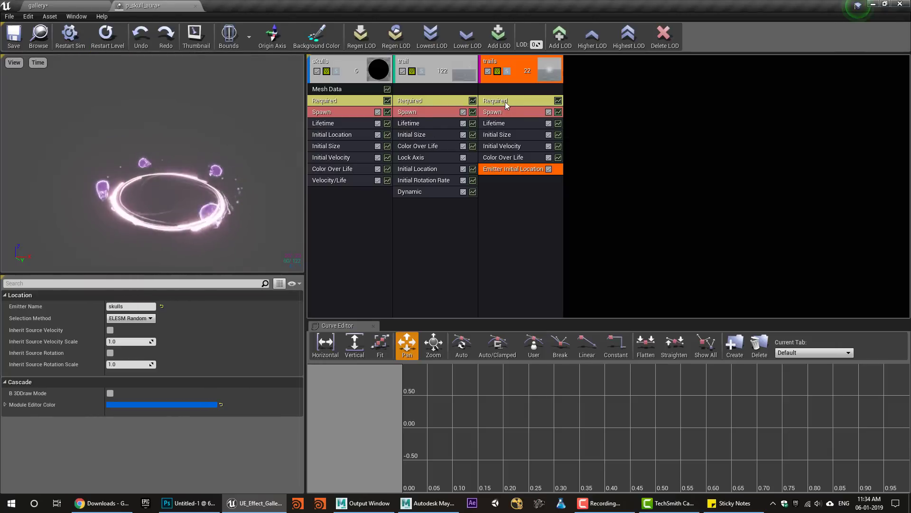
right_click(514, 210)
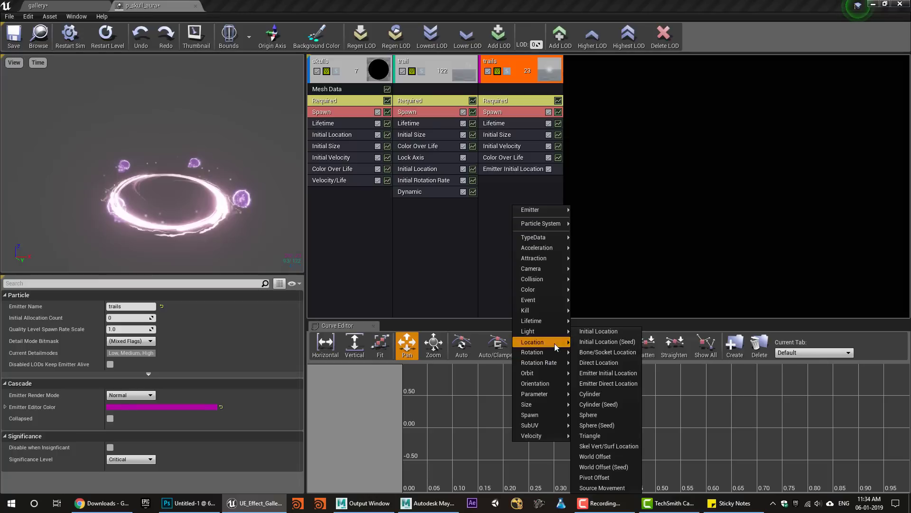
left_click(612, 416)
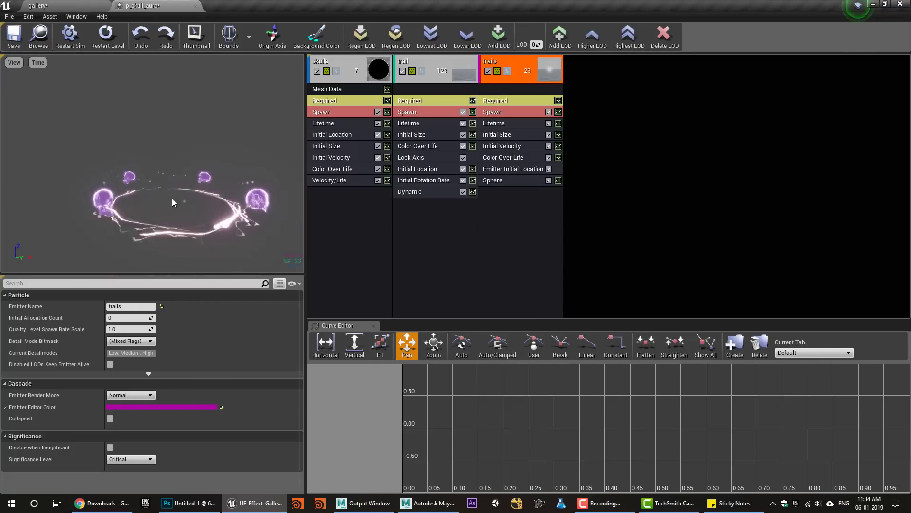
Add GPU Sprites type data to the trails emitter and set fixed bounds for the particle system.
right_click(511, 87)
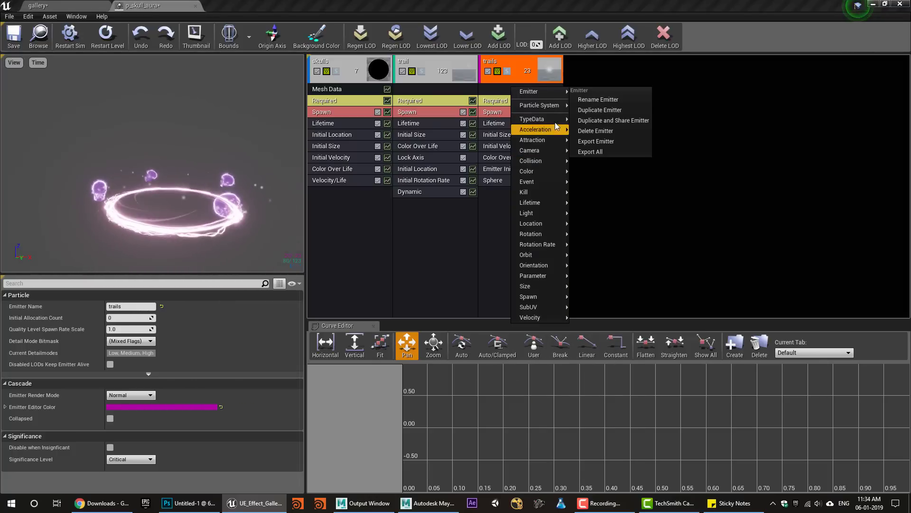
mouse_move(554, 122)
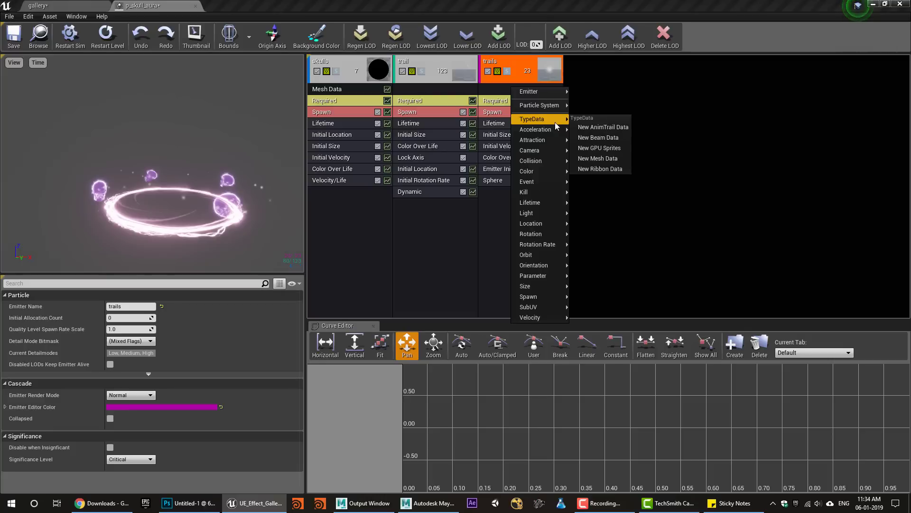
left_click(610, 147)
left_click(228, 41)
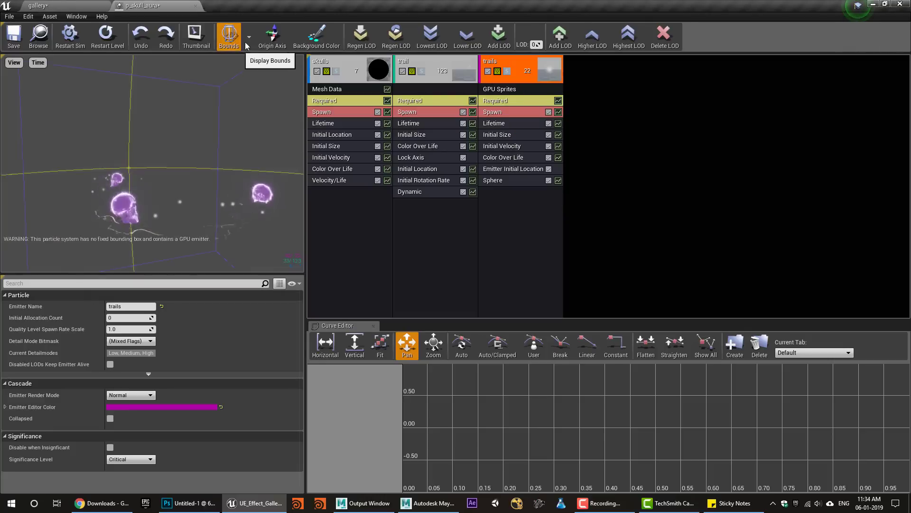
left_click(269, 55)
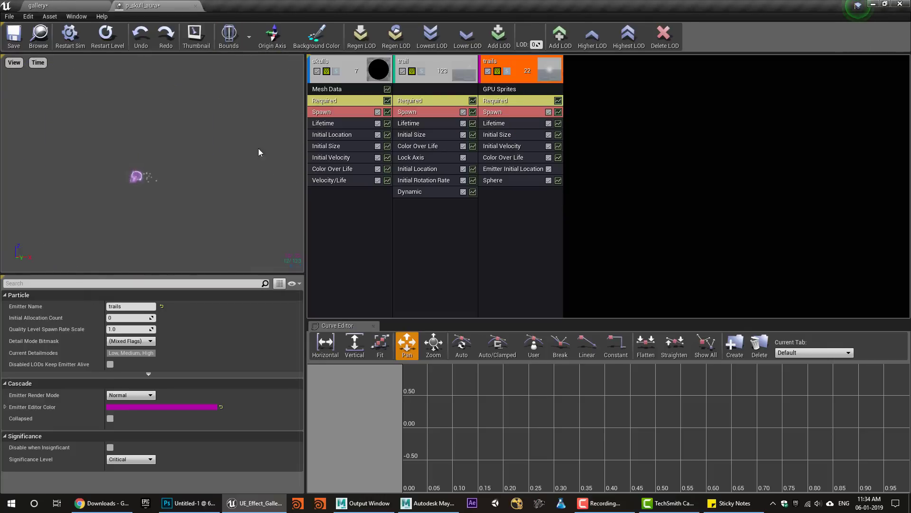
Set the trails emitter's spawn Rate constant to 1000 and replay the effect several times to check the particle trail.
left_click(493, 112)
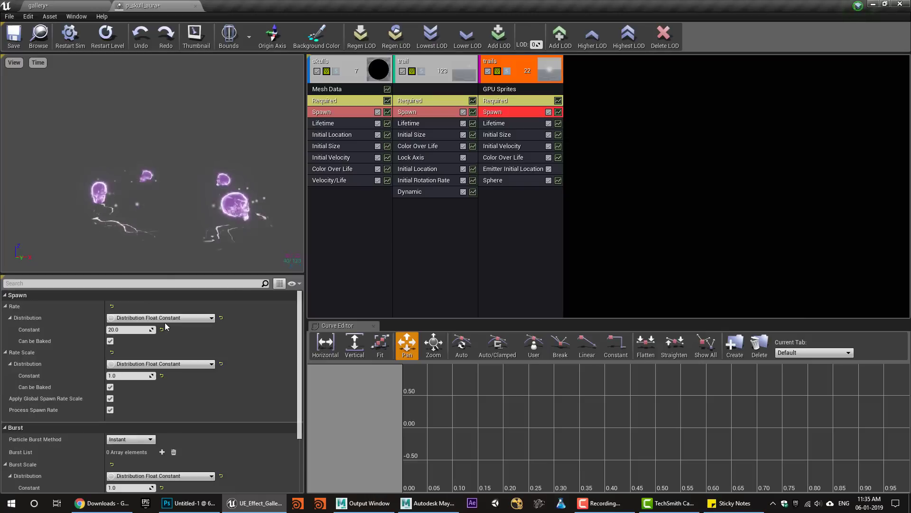
left_click(119, 330)
type("1000")
key("Return")
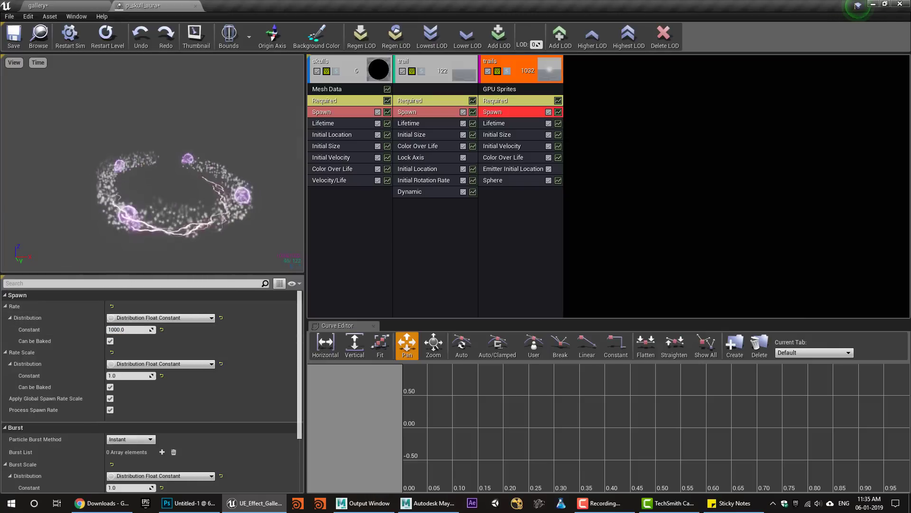
left_click(105, 36)
left_click(107, 40)
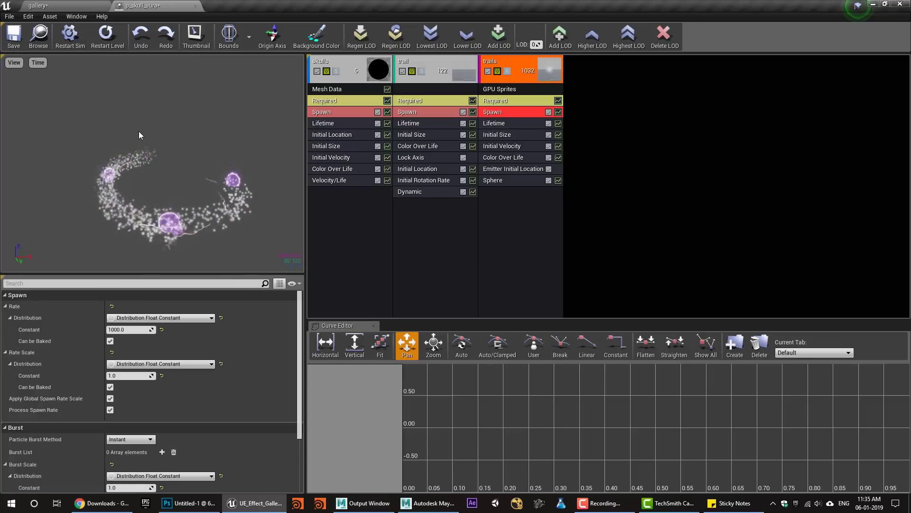
left_click(105, 35)
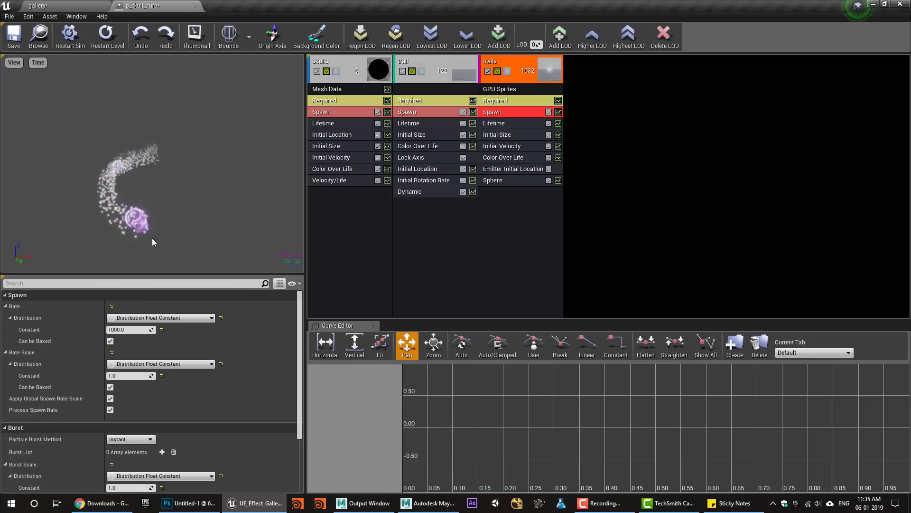
left_click(118, 44)
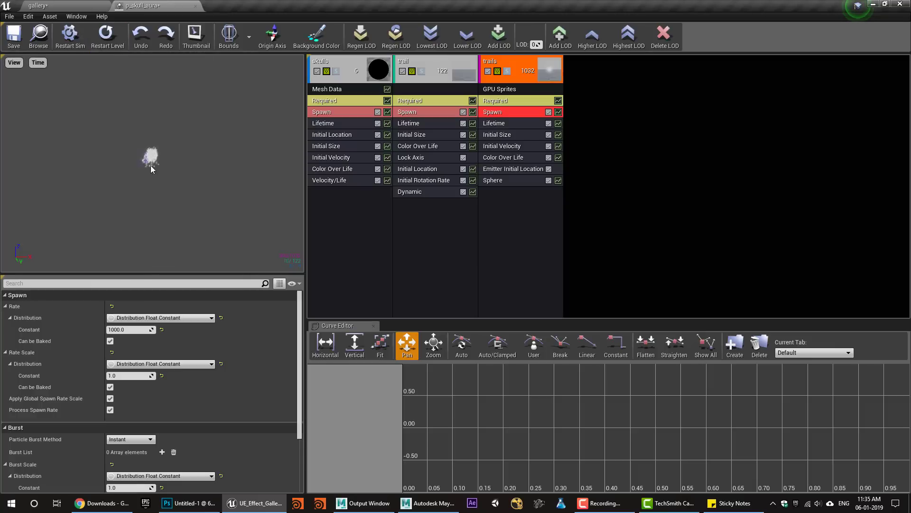
left_click(173, 318)
left_click(184, 347)
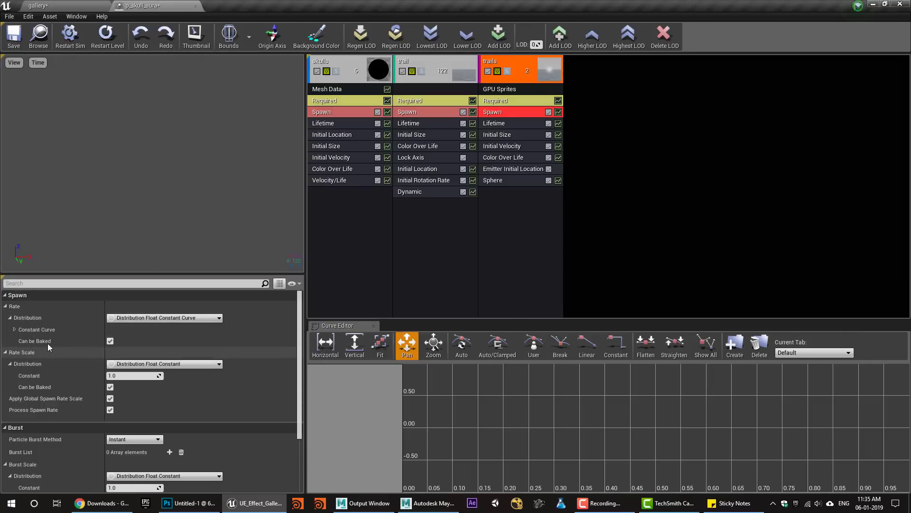
left_click(15, 330)
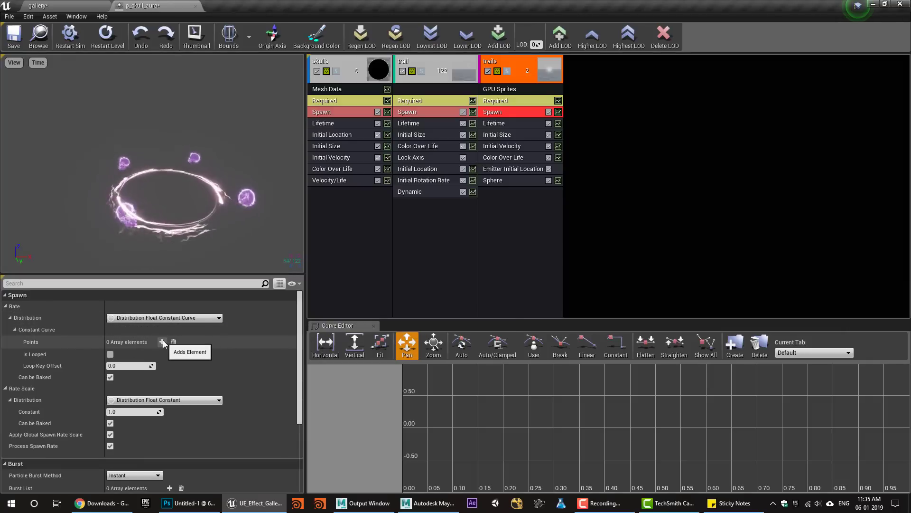
left_click(181, 319)
left_click(189, 340)
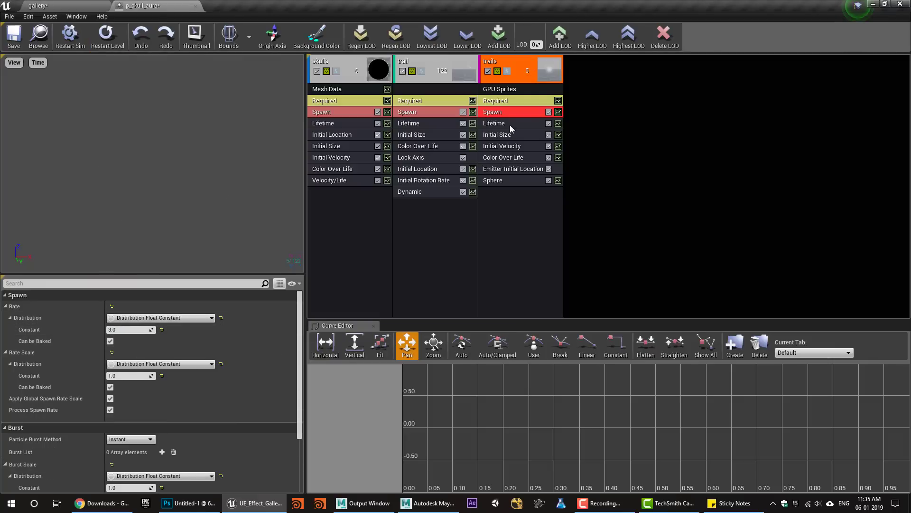
Set the Emitter Delay in the trails emitter's Required module to 0.1 and replay the effect.
left_click(506, 101)
scroll(121, 427, "down", 6)
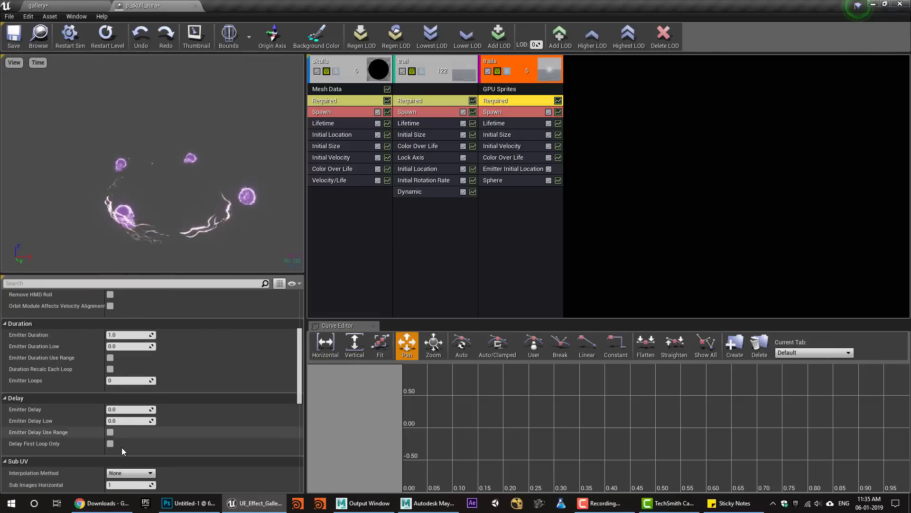
left_click(121, 410)
type("0.1")
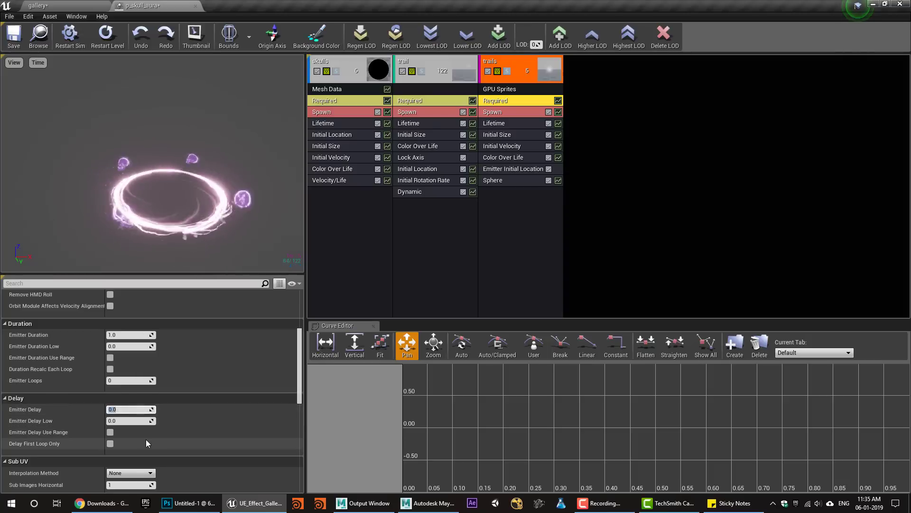
key("Return")
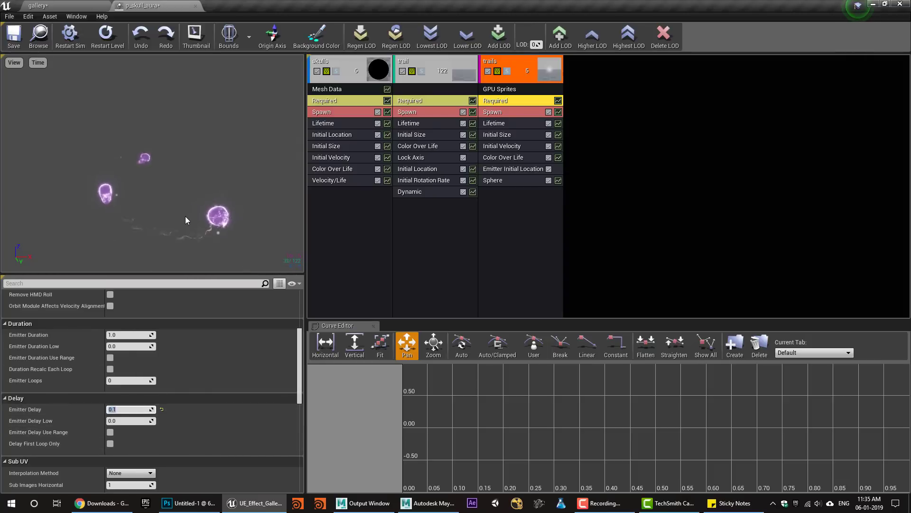
left_click(113, 47)
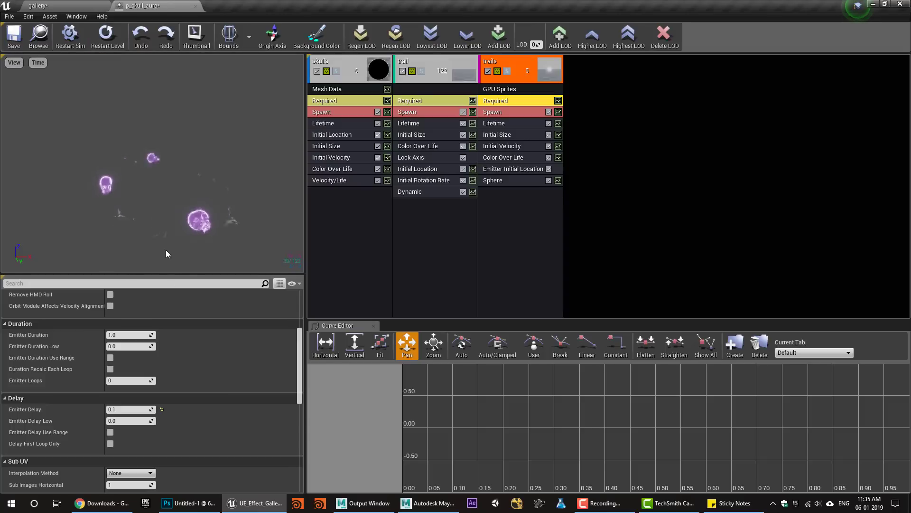
Set the constant spawn Rate of the trails emitter to 1000 again.
left_click(502, 112)
scroll(184, 331, "up", 3)
left_click(131, 329)
type("1000")
key("Return")
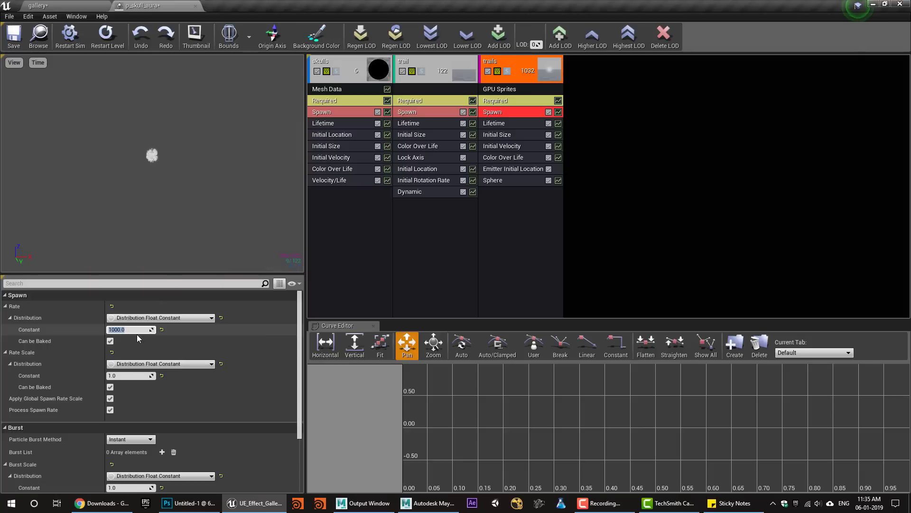
Set the trails emitter's Emitter Delay to 0.3 and replay the effect.
left_click(498, 101)
scroll(122, 428, "down", 5)
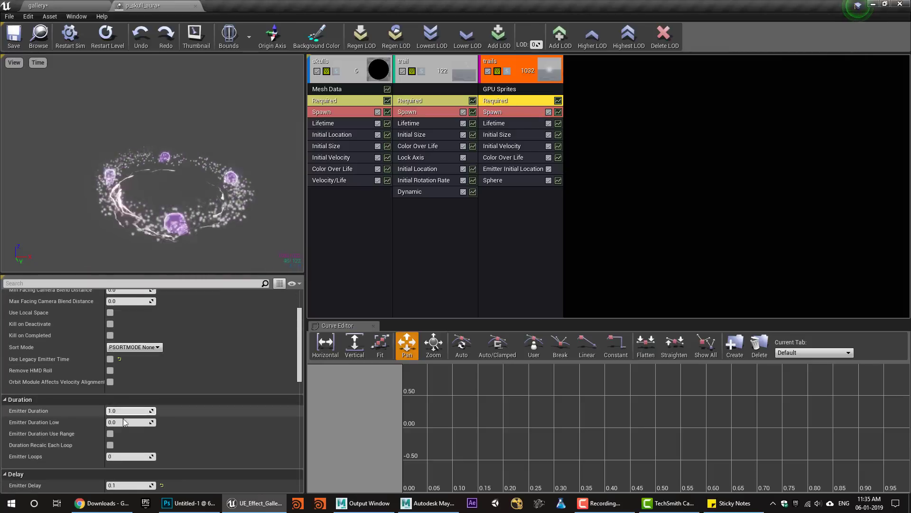
scroll(122, 459, "down", 1)
left_click(122, 456)
type("0.3")
key("Return")
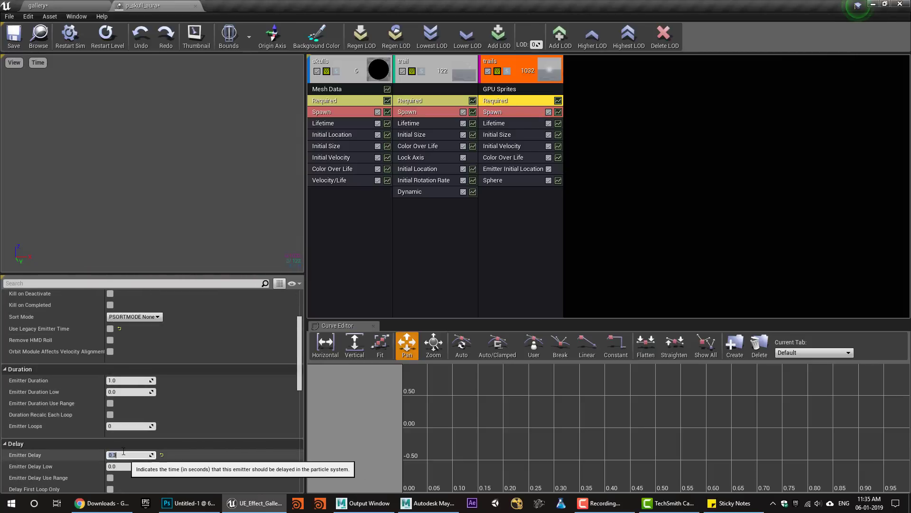
left_click(108, 42)
Set the trails emitter's Emitter Delay back to 0.
left_click(128, 455)
type("0")
key("Return")
Switch the trails emitter's spawn Rate to Distribution Float Constant Curve and give the curve two points.
left_click(502, 113)
scroll(148, 366, "up", 1)
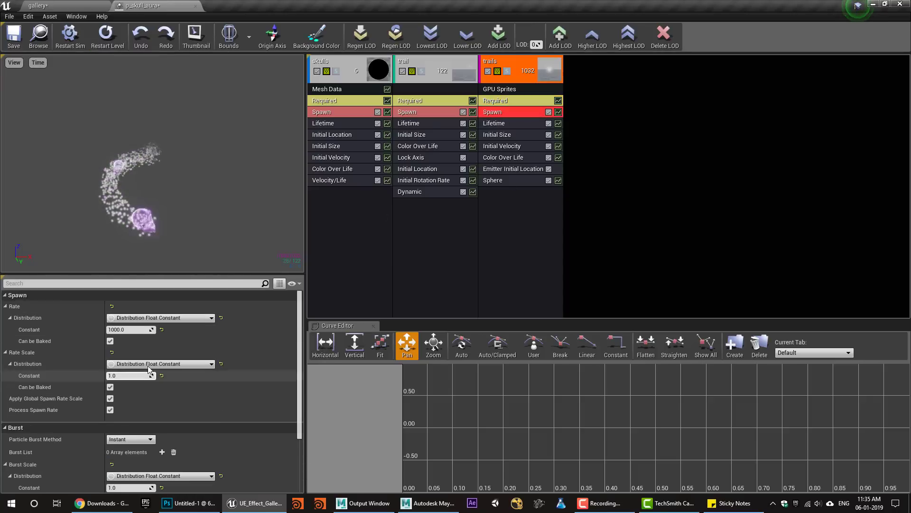
left_click(171, 317)
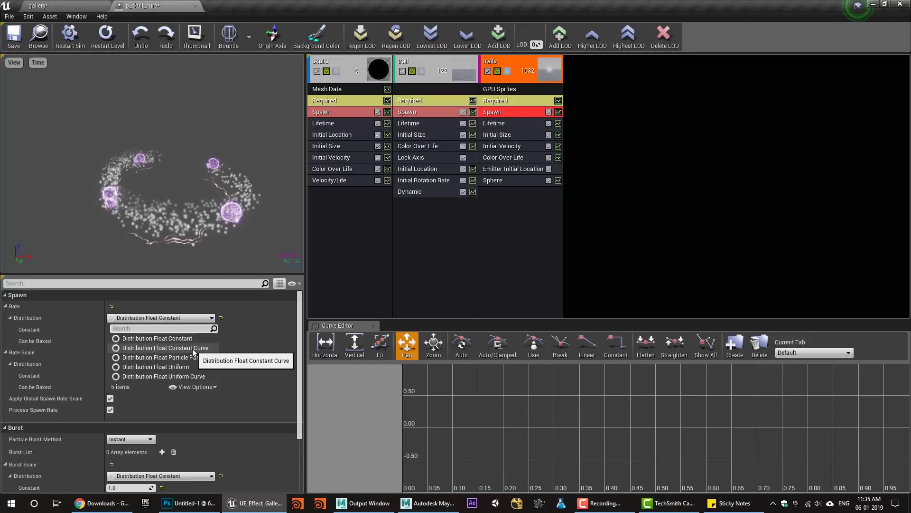
left_click(192, 349)
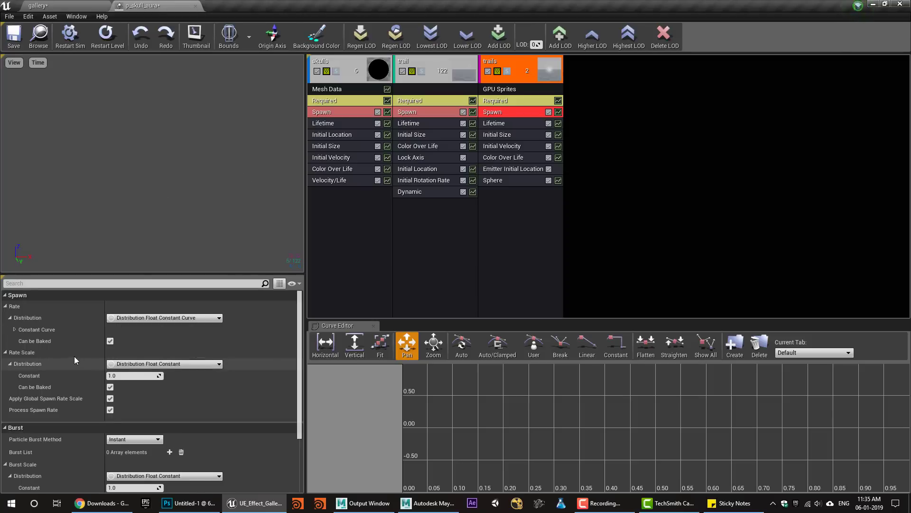
left_click(14, 329)
left_click(162, 341)
left_click(162, 342)
left_click(162, 342)
left_click(156, 377)
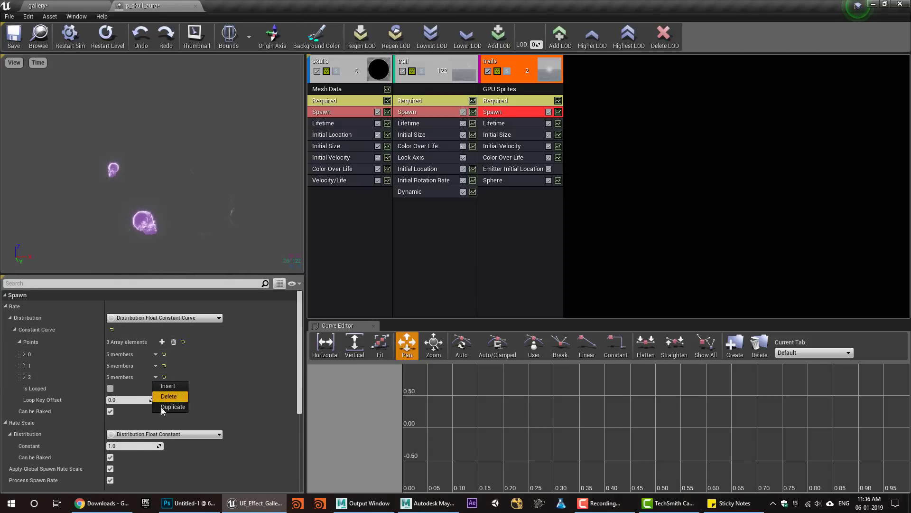
left_click(178, 400)
Expand the spawn Rate curve's points and set the In Val of point 1 to 0.2.
left_click(20, 342, "shift")
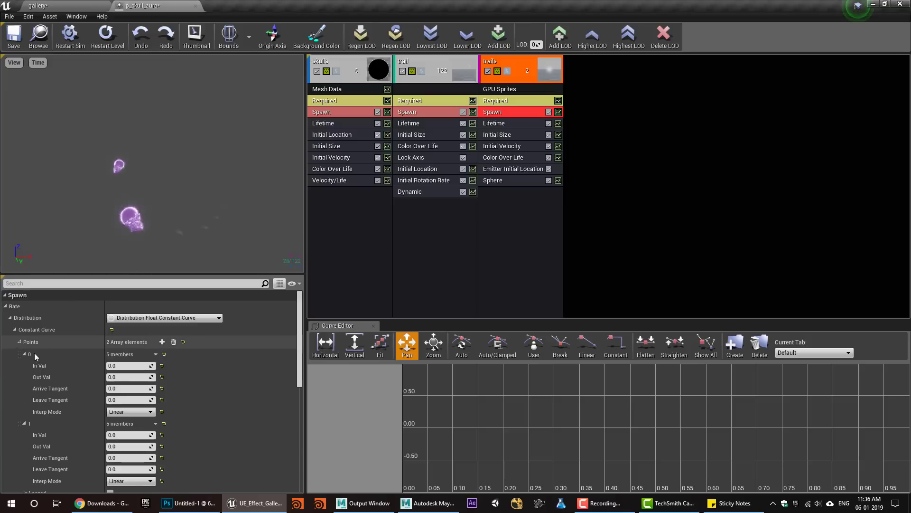
left_click(127, 435)
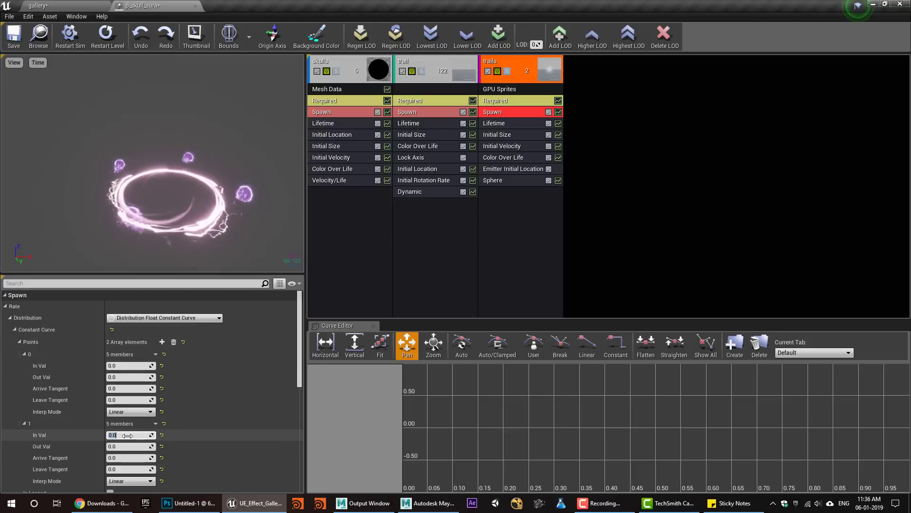
type("0.2")
key("Return")
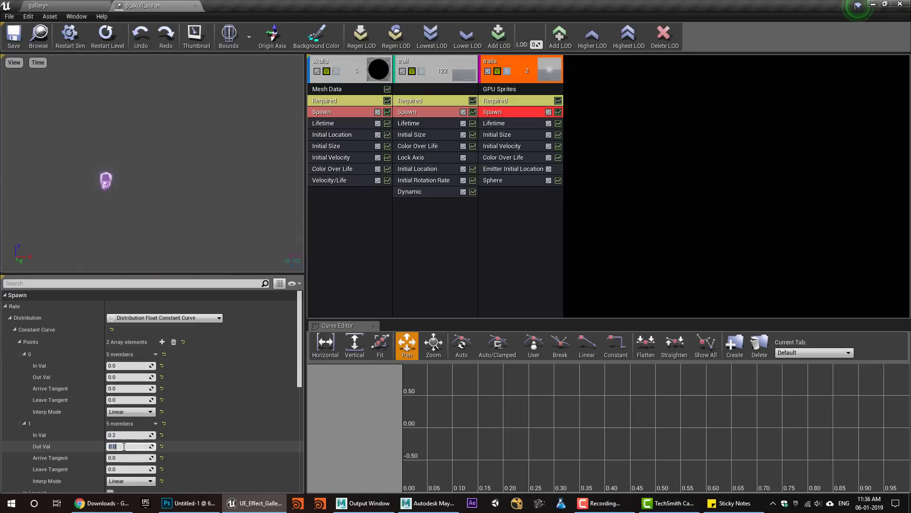
Set the Out Val of point 1 on the trails spawn Rate curve to 1000 and replay the effect.
key("Return")
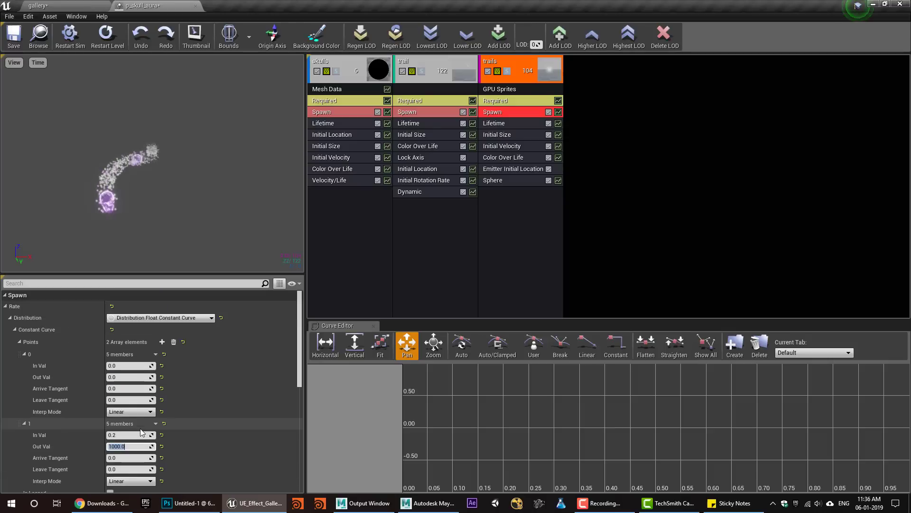
left_click(108, 38)
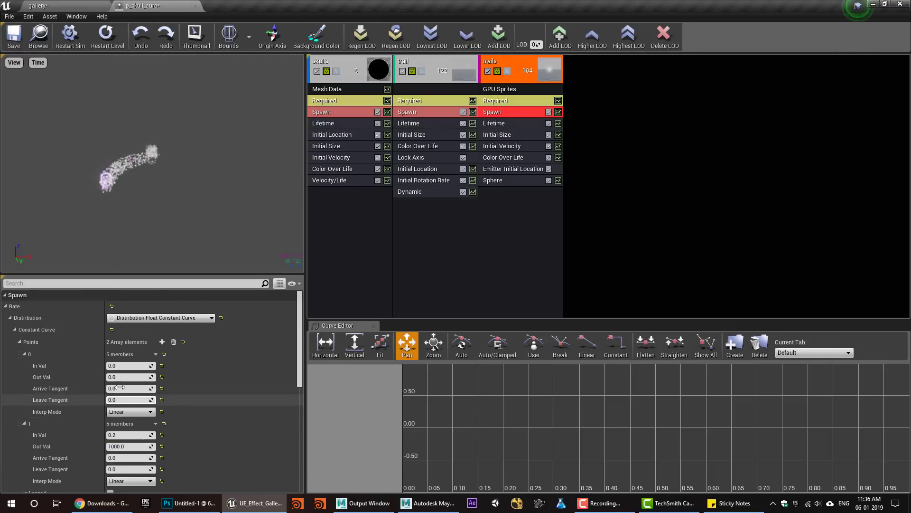
Set the spawn Rate curve's In Val to 0.3 for point 0 and 0.4 for point 1.
left_click(127, 366)
type("0.3")
key("Return")
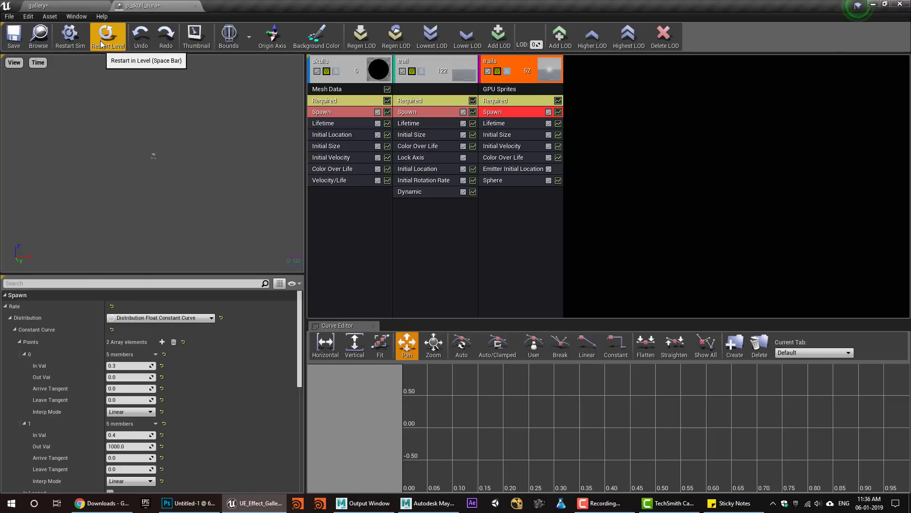
Set the trails emitter's Emitter Duration to 2 in its Required module.
left_click(511, 101)
scroll(163, 398, "down", 5)
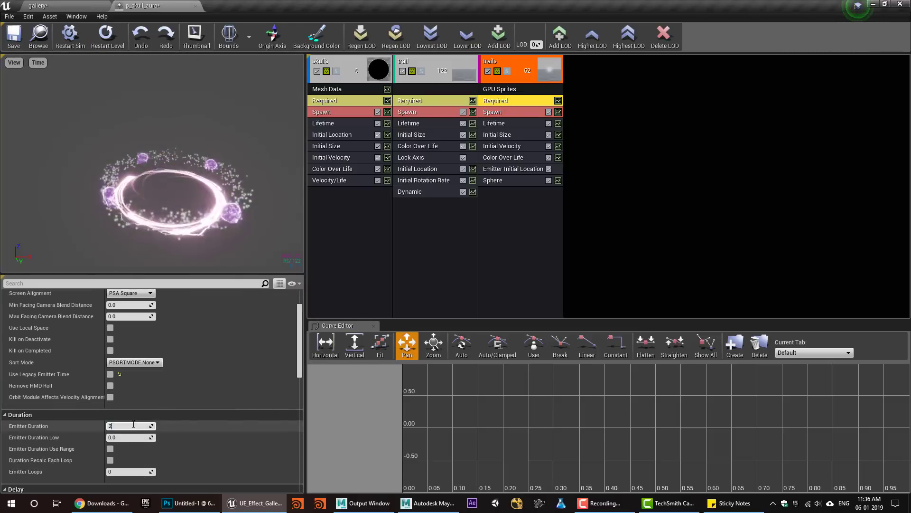
left_click(134, 425)
left_click(121, 471)
type("1")
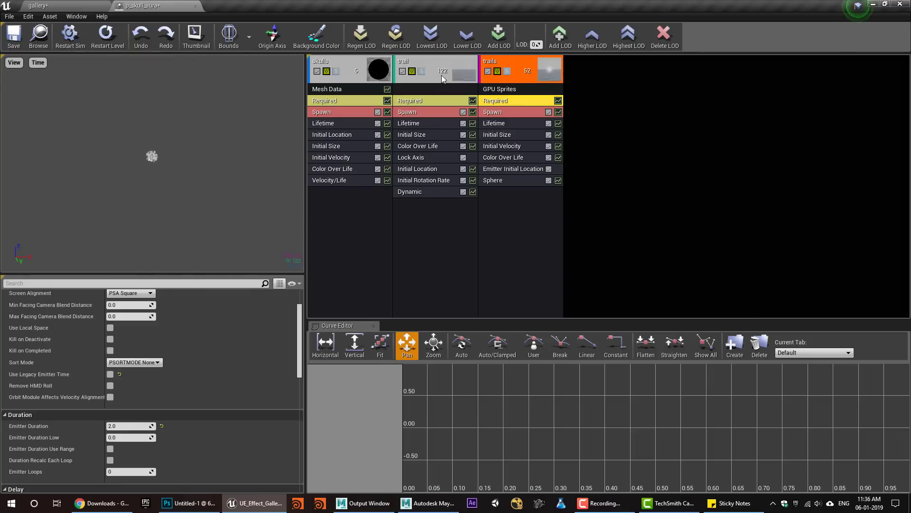
scroll(194, 348, "up", 3)
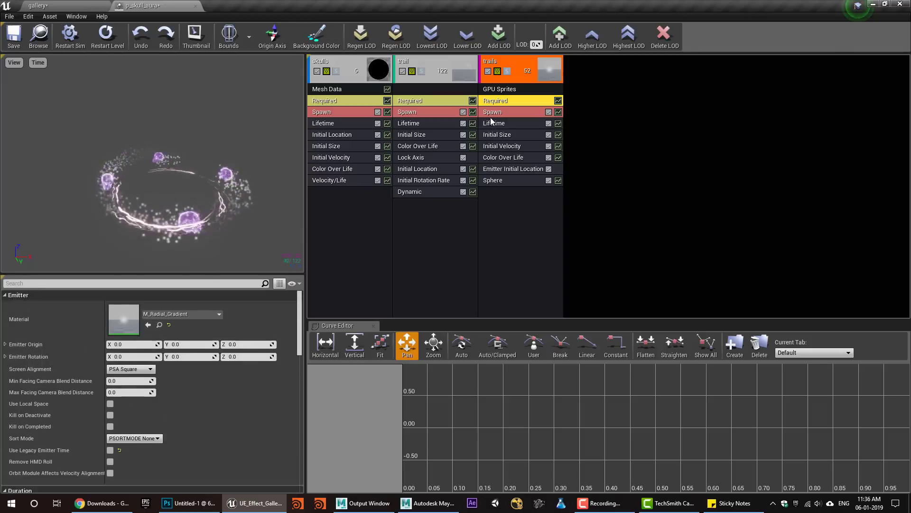
Set the trails spawn Rate curve's In Val to 0.4 for point 0 and 0.5 for point 1.
left_click(490, 122)
left_click(492, 114)
left_click(124, 366)
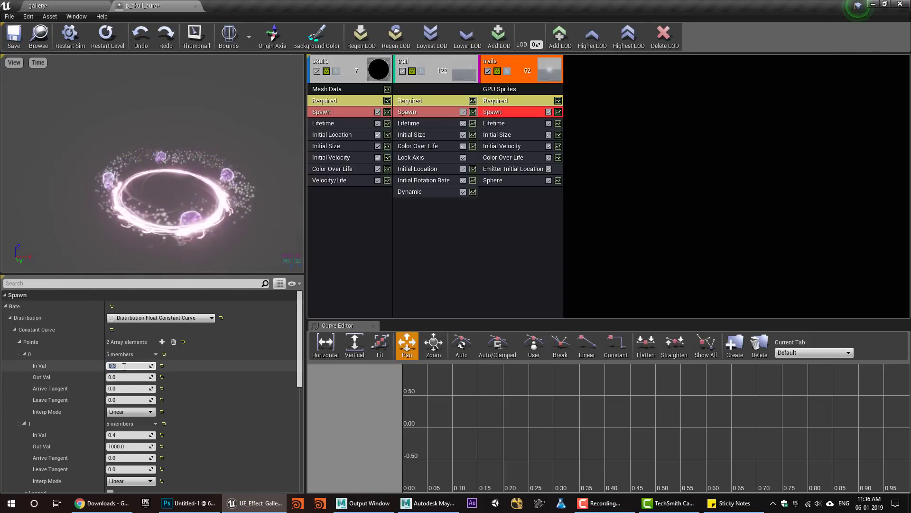
type("0.4")
key("Return")
left_click(125, 433)
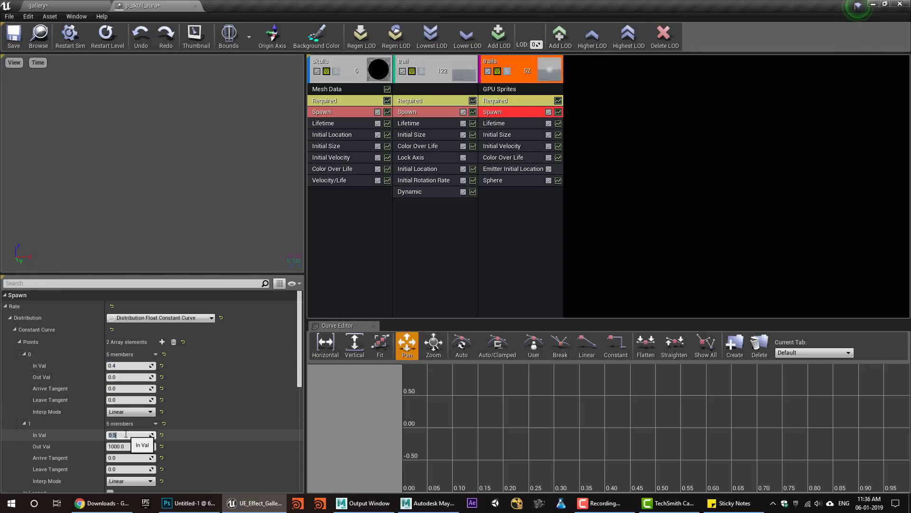
Set the spawn Rate curve's In Val to 0.5 for point 0 and 0.6 for point 1, and replay the effect.
left_click(125, 366)
type("0.5")
key("Return")
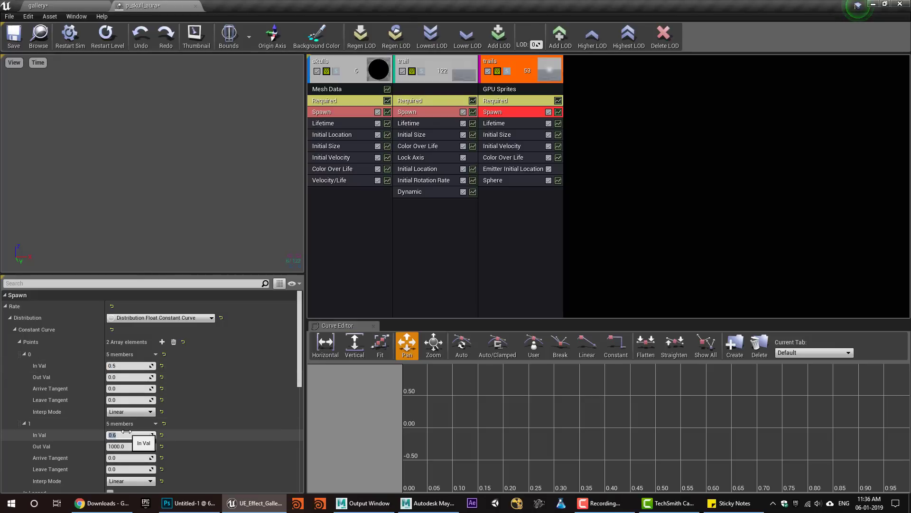
left_click(105, 37)
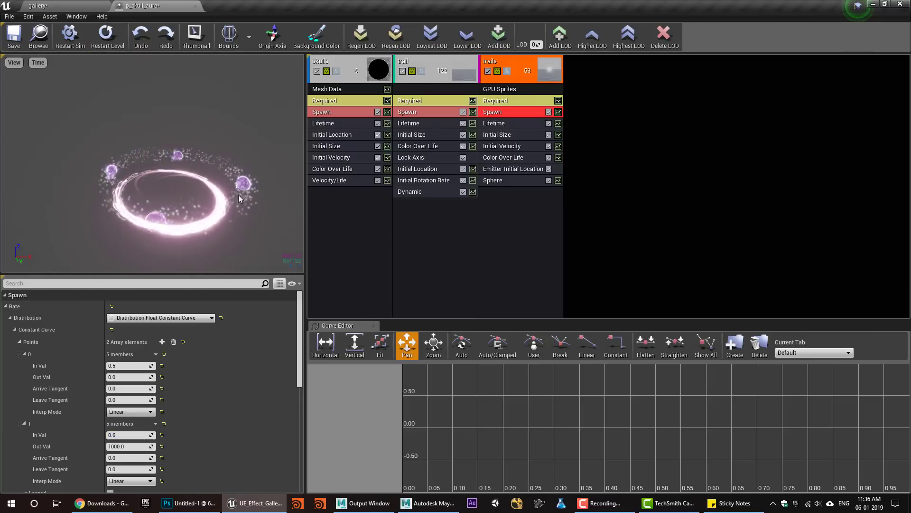
scroll(192, 188, "down", 1)
left_click_drag(192, 188, 192, 180)
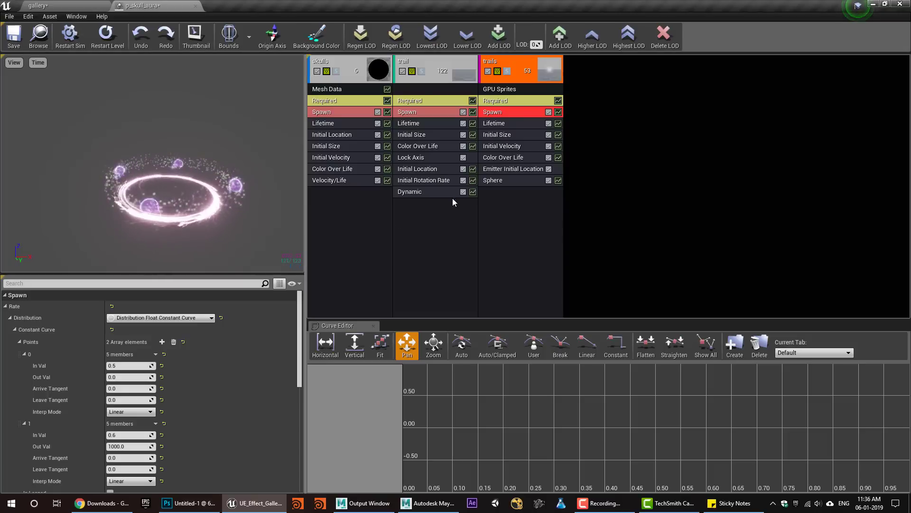
Set the trails emitter's Lifetime to a minimum of 0.2 and a maximum of 0.4.
left_click(498, 123)
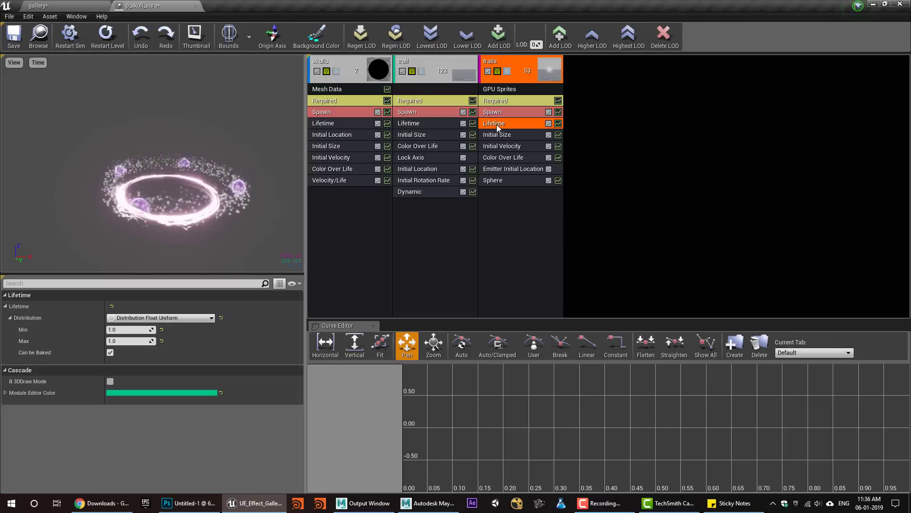
left_click(137, 330)
type(".2")
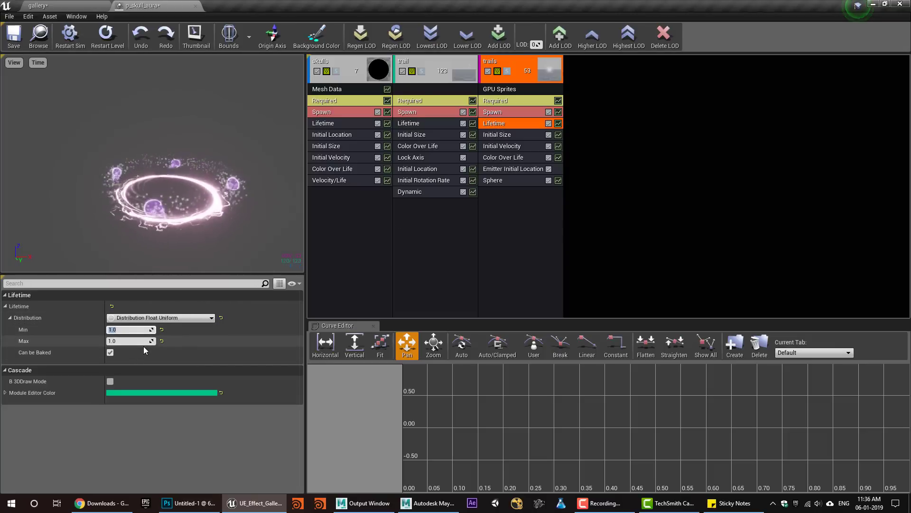
left_click(128, 341)
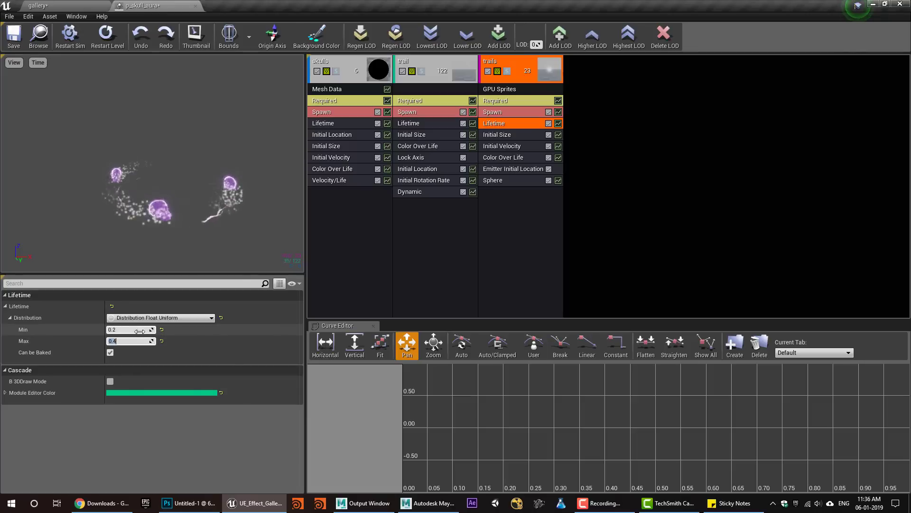
Set the Start Radius constant of the trails emitter's Sphere module to 20.
left_click(494, 180)
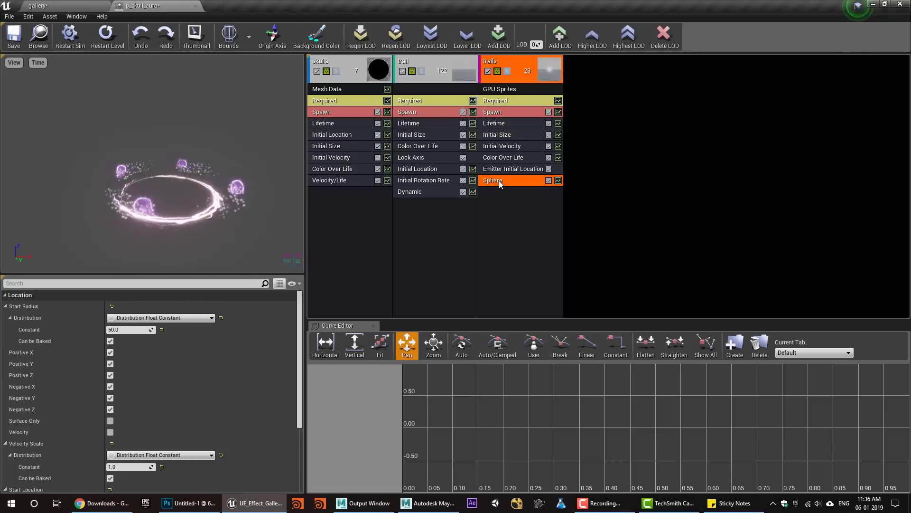
left_click(135, 330)
type("20")
key("Return")
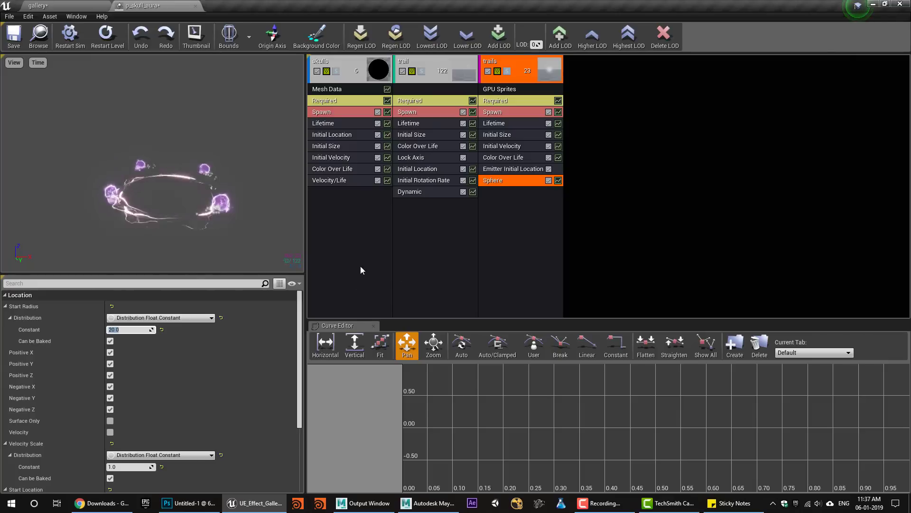
scroll(204, 386, "down", 3)
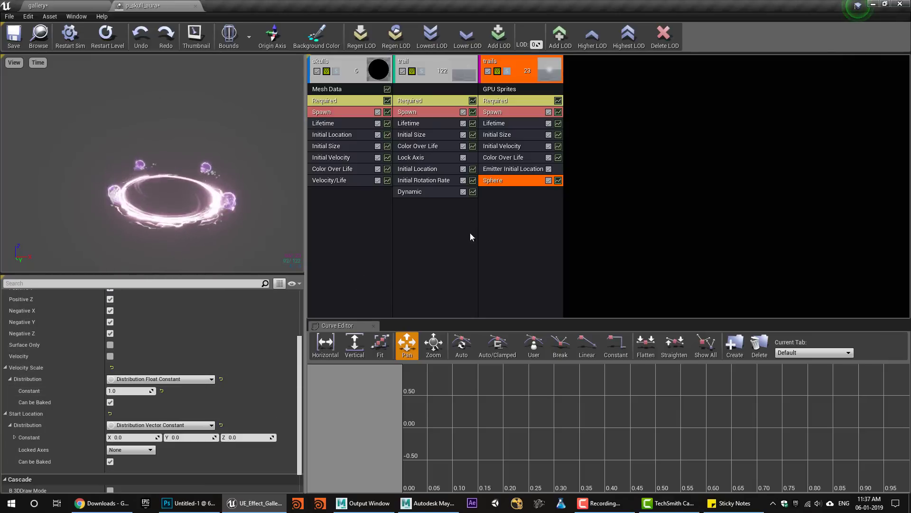
Add a Local Vector Field module to the trails emitter and assign VF_Perlin_HighFreq_32x32x32 as its vector field.
right_click(509, 211)
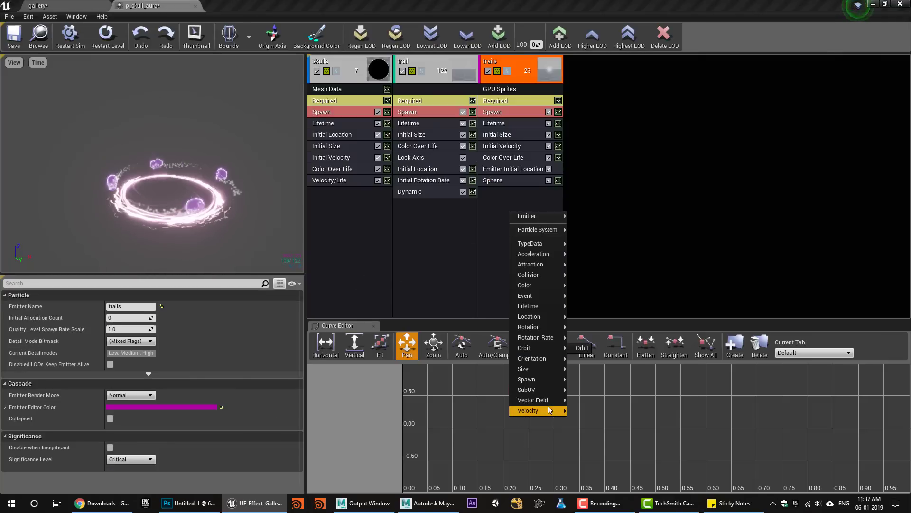
mouse_move(547, 399)
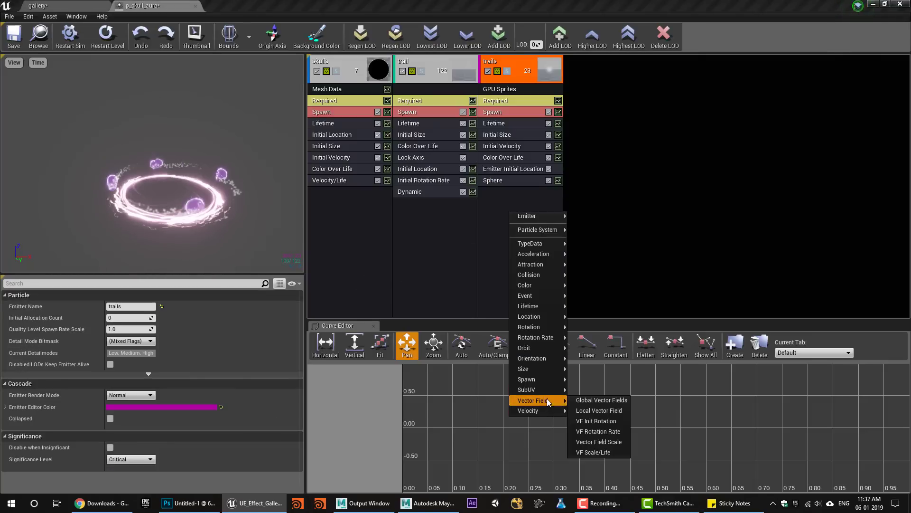
left_click(597, 411)
left_click(523, 193)
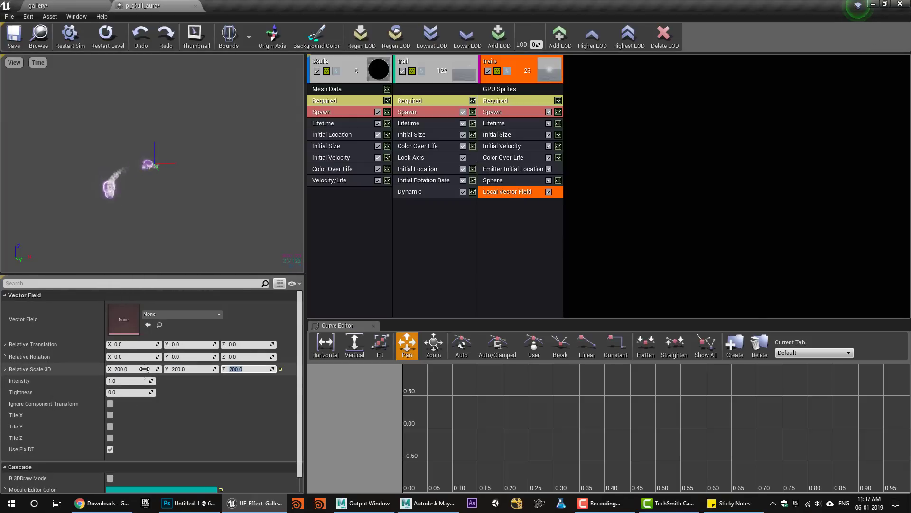
left_click(161, 315)
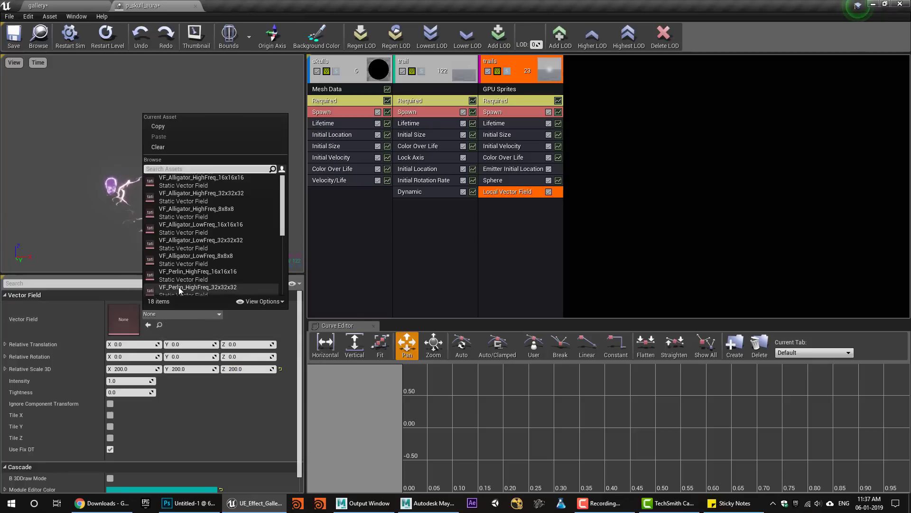
left_click(205, 287)
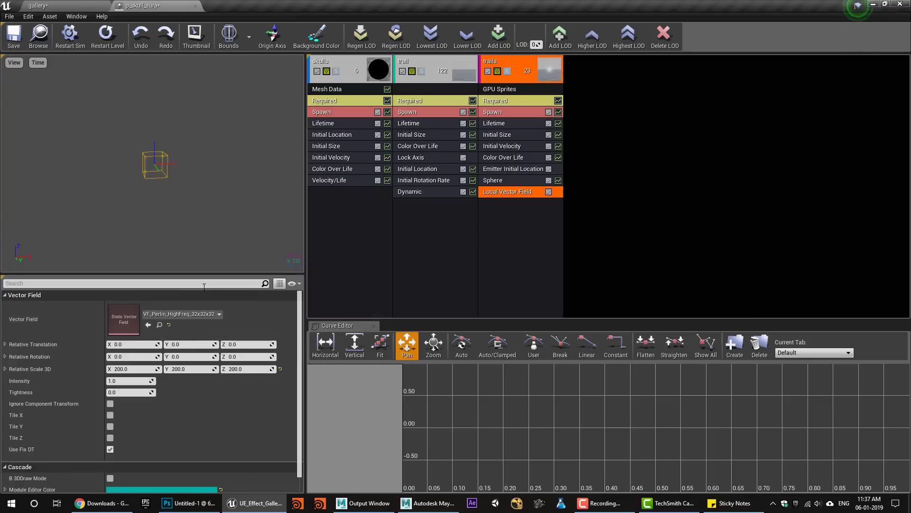
Set the local vector field's Relative Scale 3D to 2000 on X, Y and Z.
left_click(132, 369)
type("2000")
key("Tab")
type("2000")
key("Tab")
type("2000")
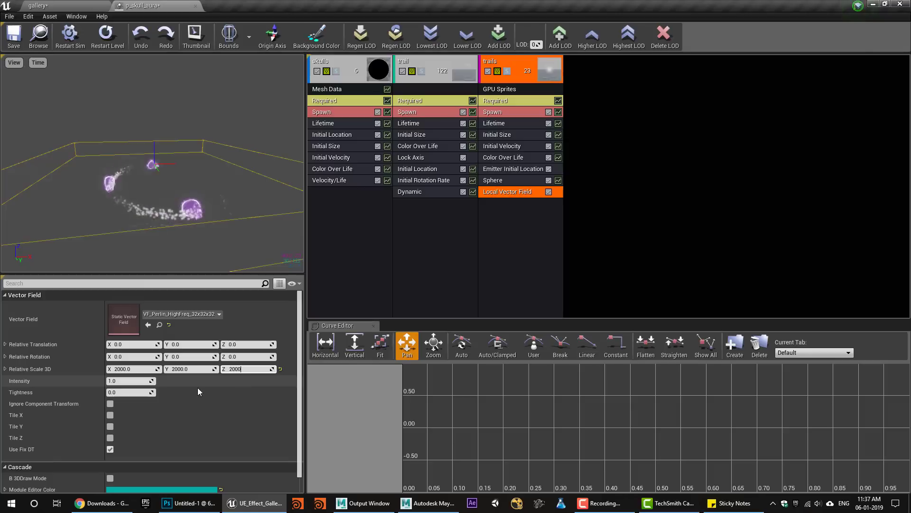
key("Return")
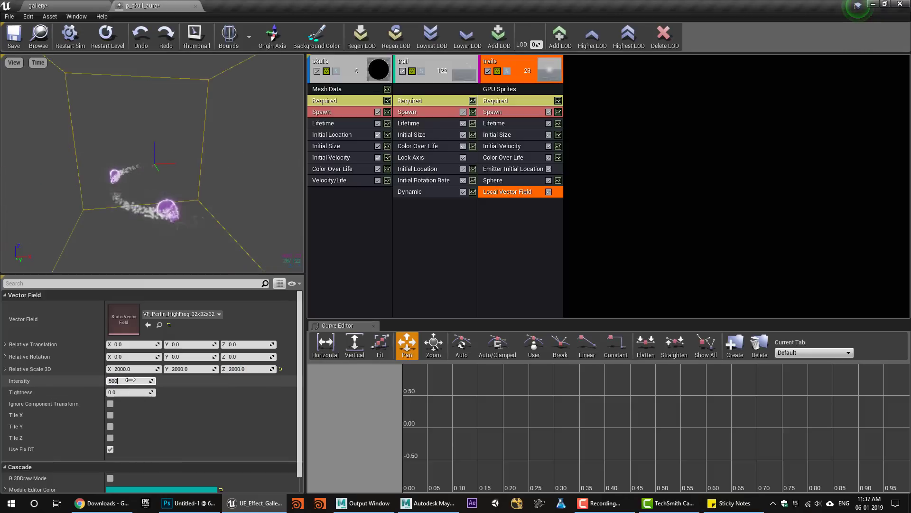
Set the local vector field's Tightness to 0.5 and raise its Intensity to about 1927.
left_click(124, 392)
type("0.5")
key("Return")
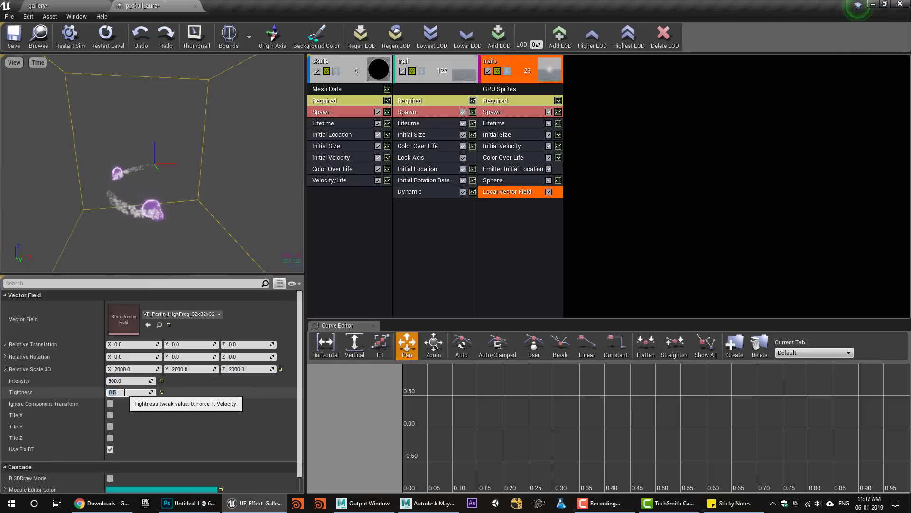
left_click_drag(127, 381, 143, 380)
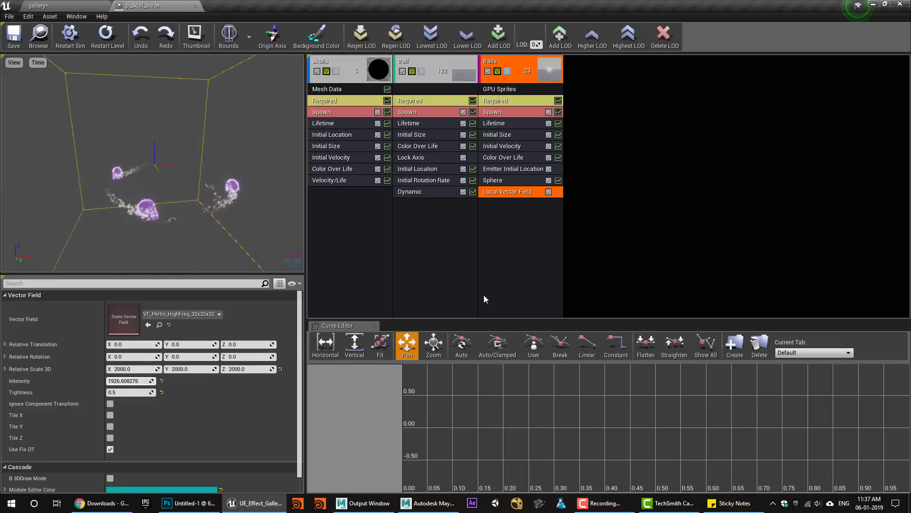
Add a VF Rotation Rate module to the trails emitter with a Z rotation rate of 0.5.
right_click(511, 241)
mouse_move(536, 430)
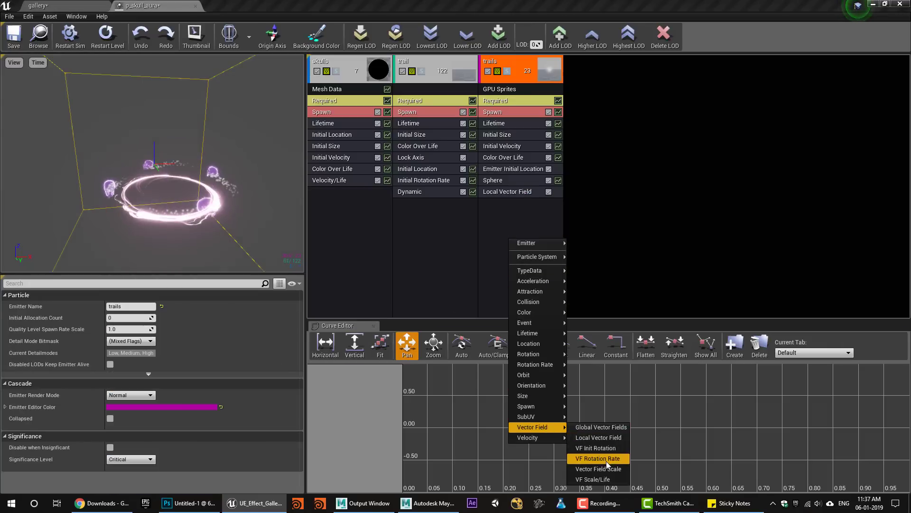
left_click(597, 458)
key("Return")
left_click(222, 240)
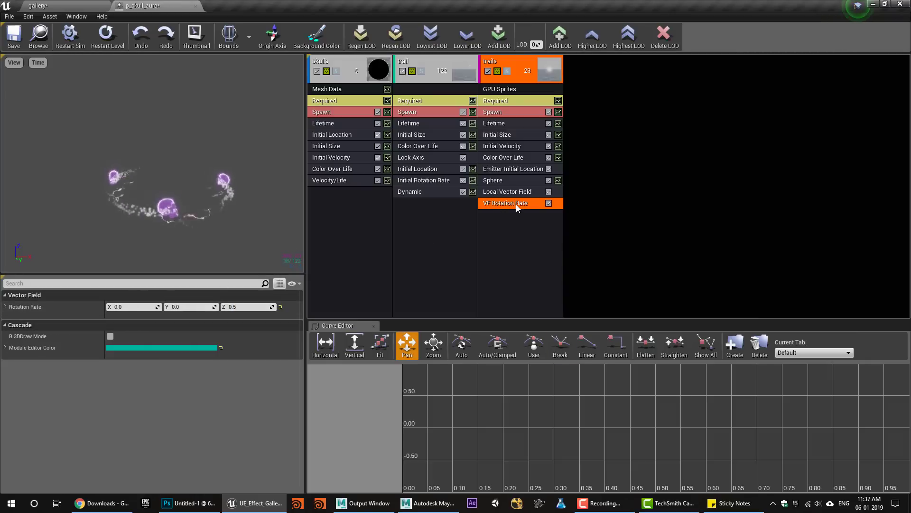
Adjust the local vector field's Intensity to about 1931 and switch its vector field to VF_Simplex_HighFreq_32x32x32.
left_click(508, 194)
left_click_drag(124, 381, 142, 380)
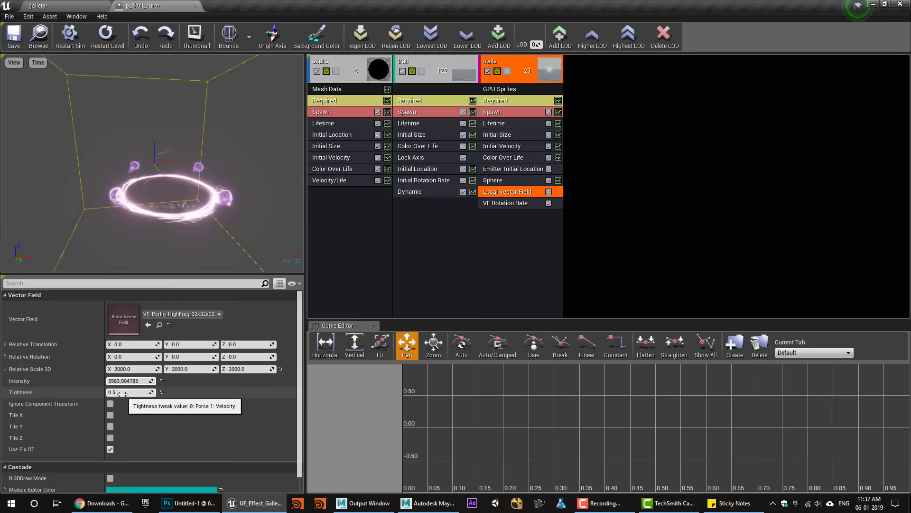
left_click_drag(134, 381, 118, 381)
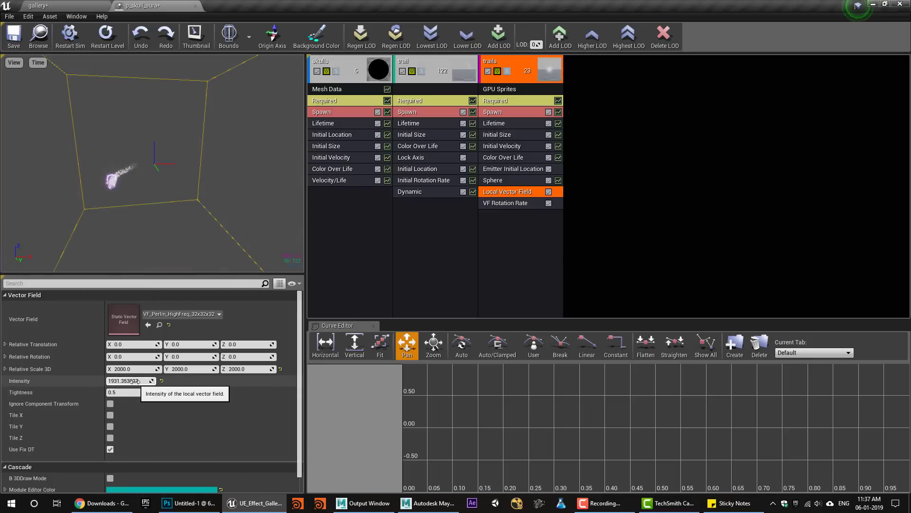
left_click(218, 314)
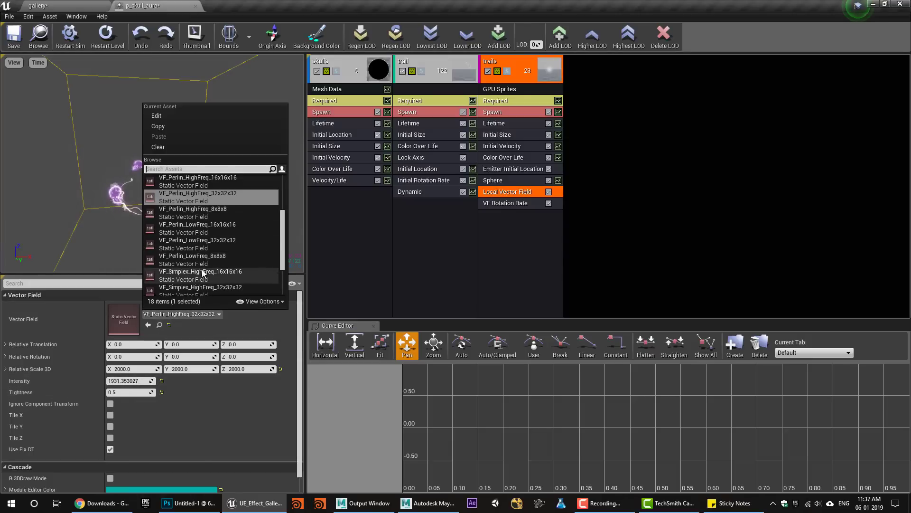
left_click(214, 286)
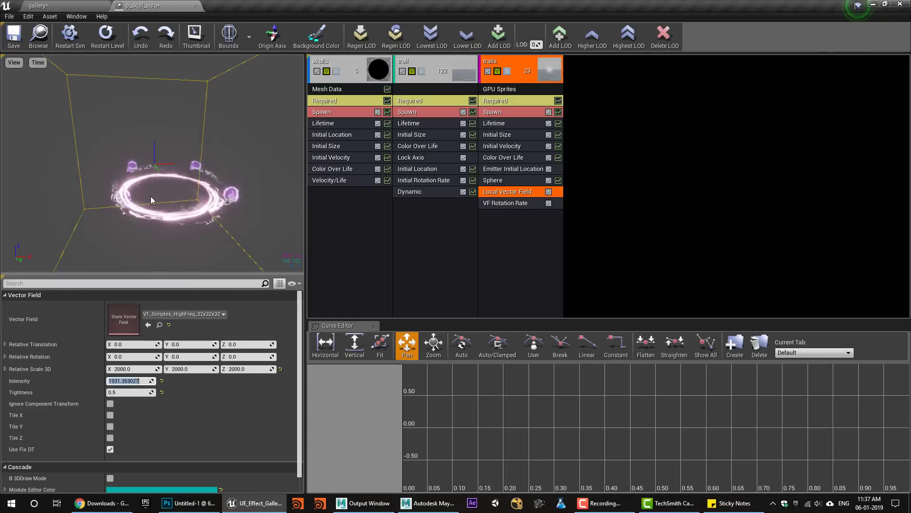
Set the trails emitter's first Color Over Life point to bright purple (R 14.67, G 0.50, B 20) and check it in the gallery level.
left_click(504, 157)
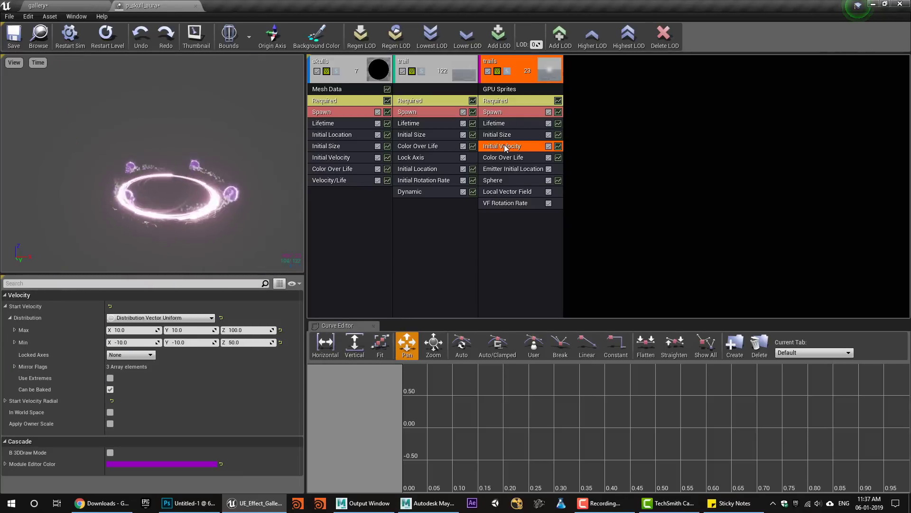
left_click(136, 388)
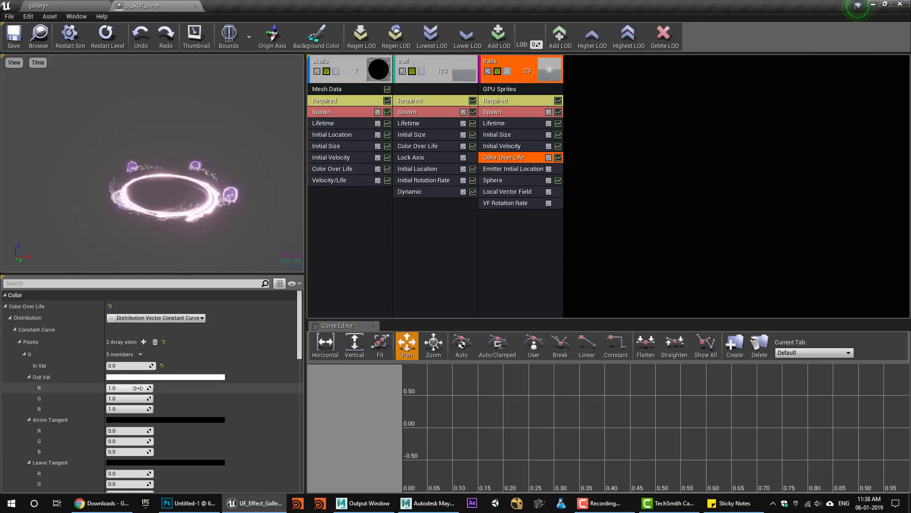
left_click(148, 378)
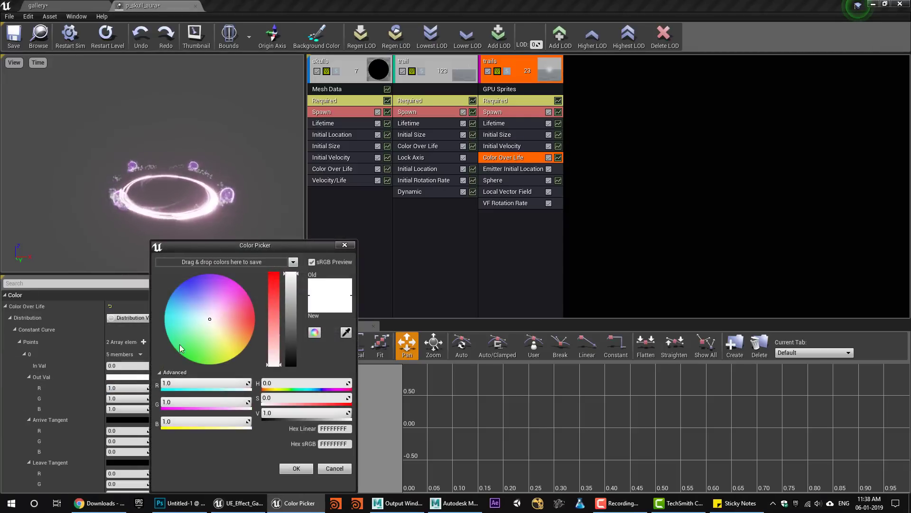
left_click_drag(225, 299, 220, 275)
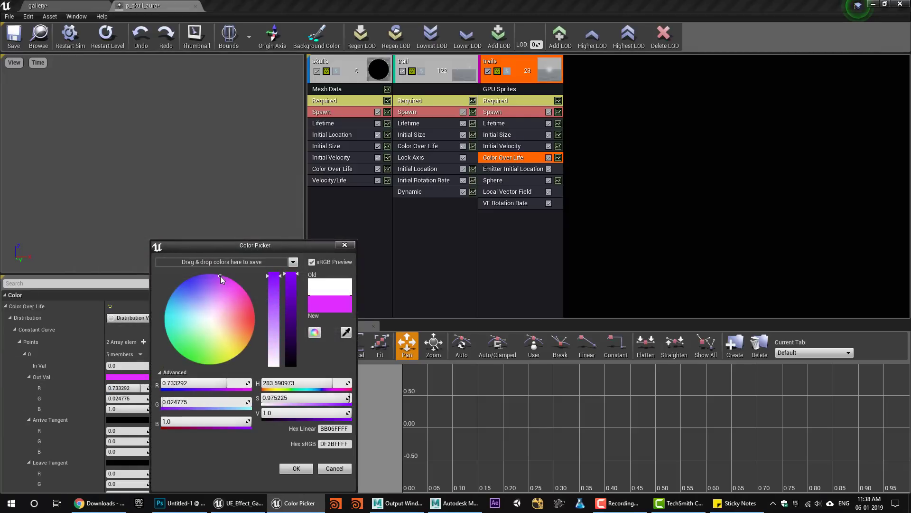
left_click(303, 412)
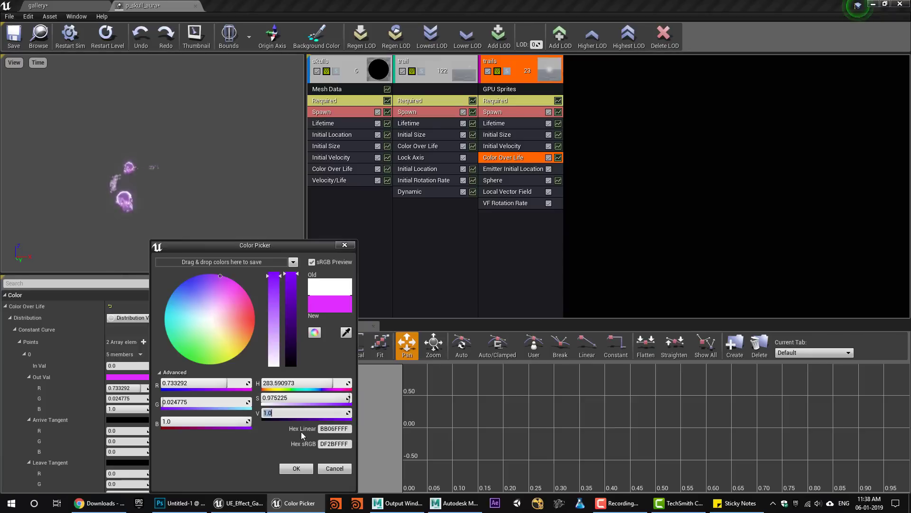
left_click(296, 468)
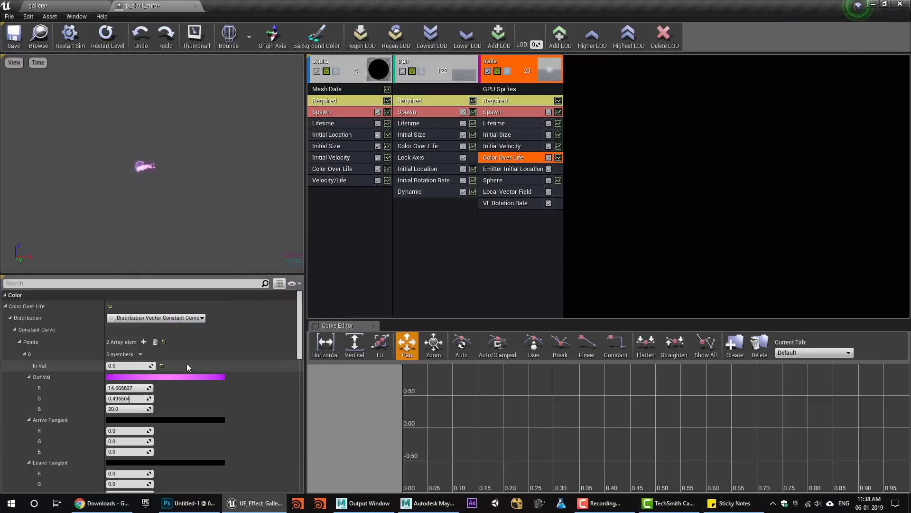
left_click(41, 43)
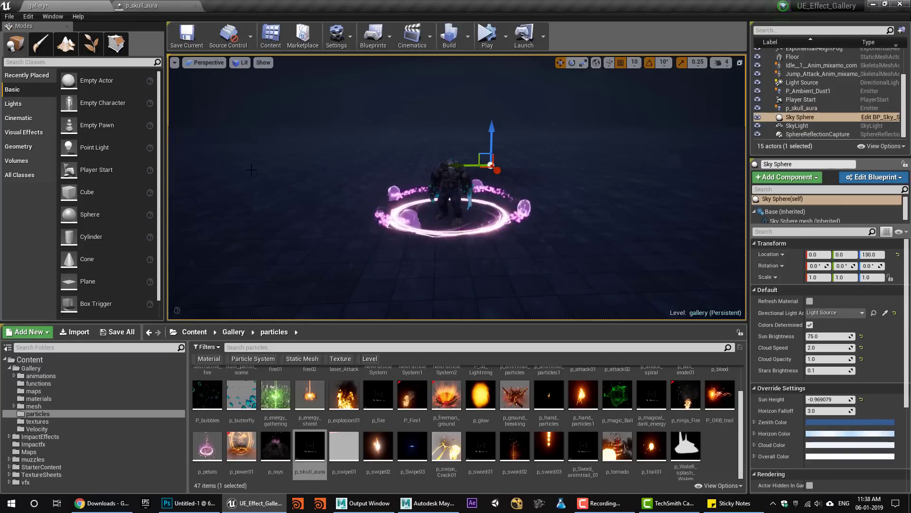
left_click(180, 5)
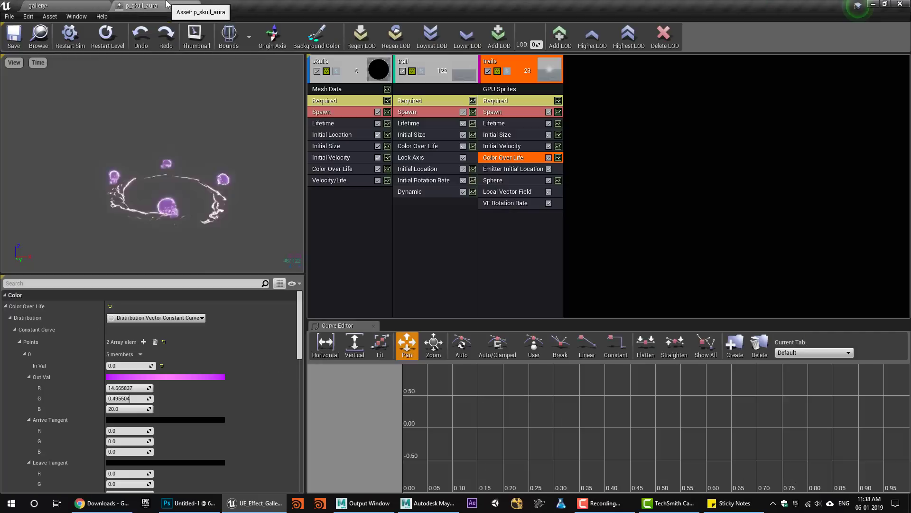
Reapply Distribution Vector Uniform to the trails emitter's Initial Size and lock its axes to XYZ.
left_click(502, 134)
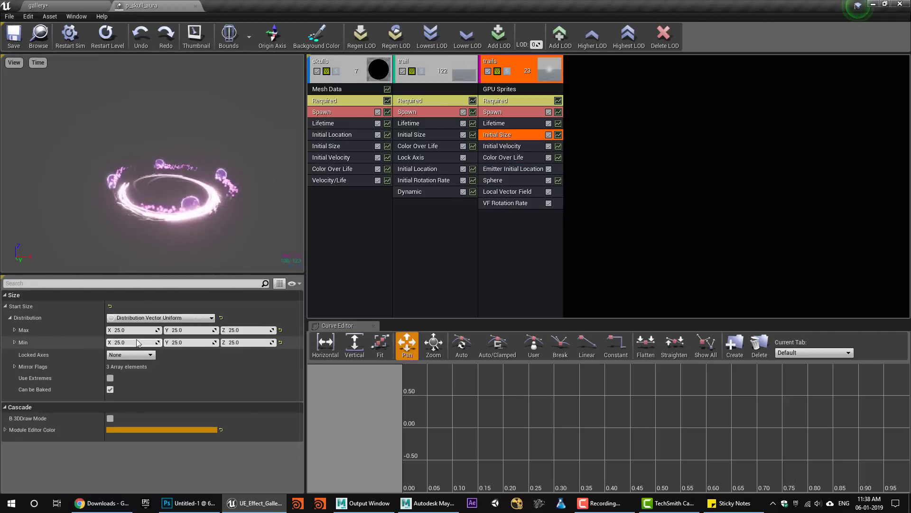
left_click(161, 317)
left_click(175, 367)
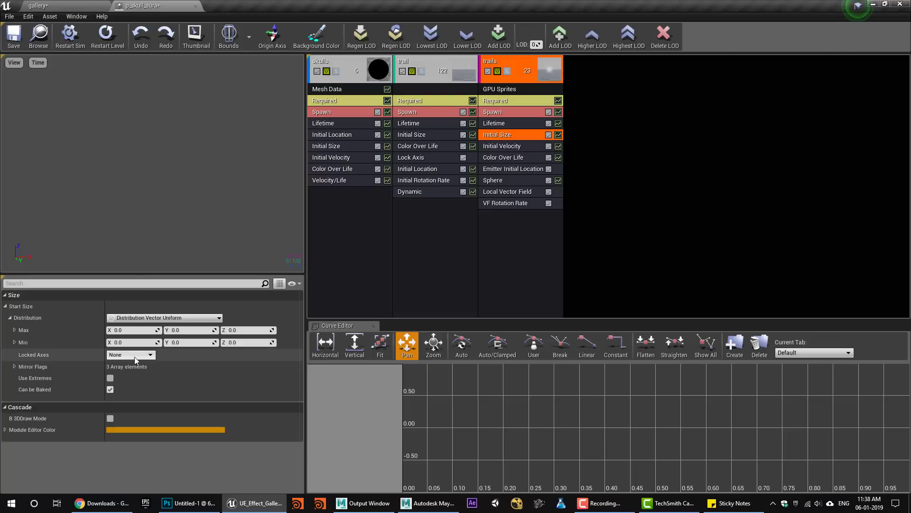
left_click(112, 387)
Set the trails emitter's Initial Size to Max X 15 and Min X 5, save, and check it in the gallery level.
left_click(133, 330)
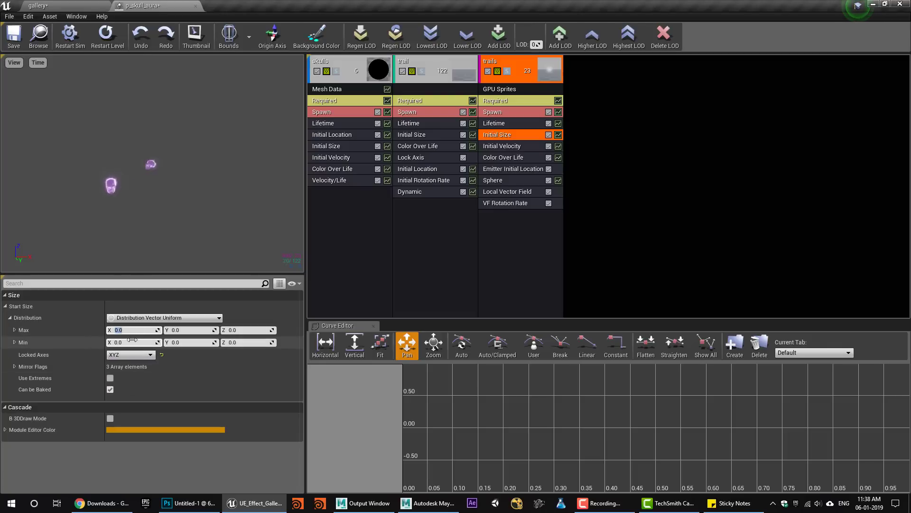
left_click(129, 341)
type("1")
key("Return")
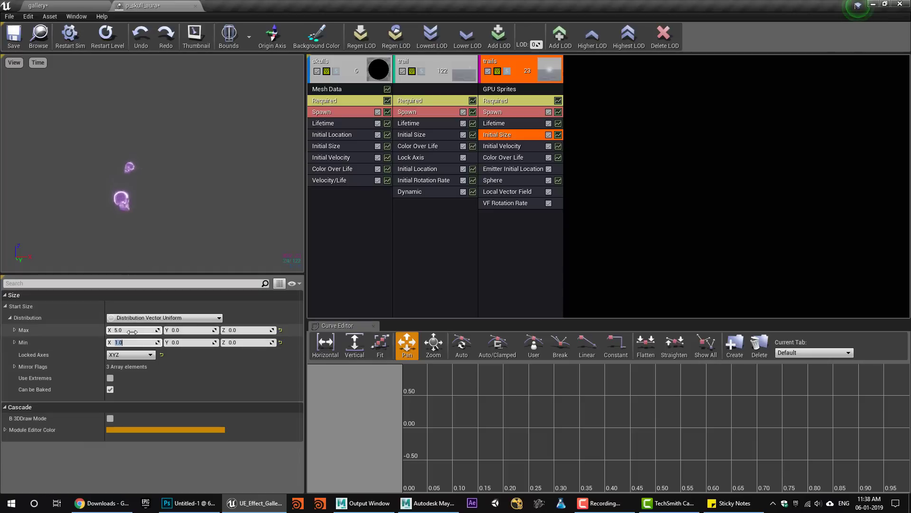
left_click(132, 329)
type("15")
key("Return")
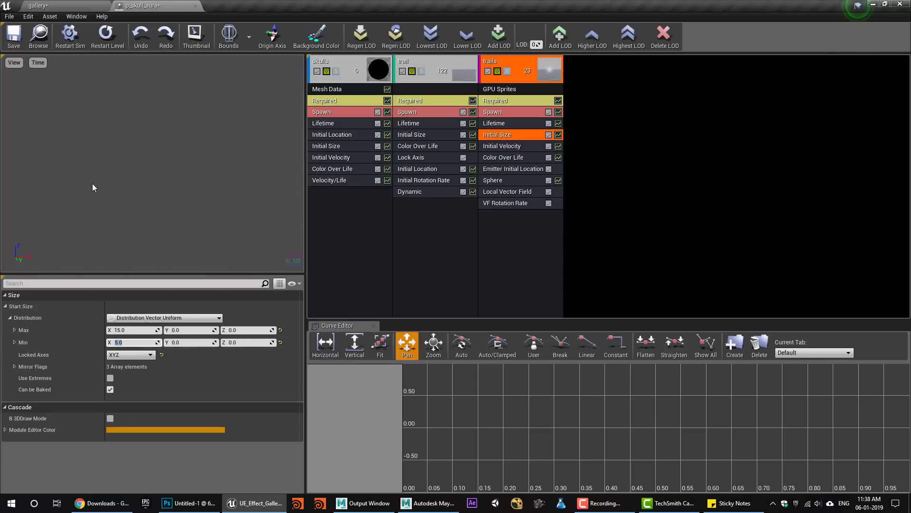
left_click(38, 5)
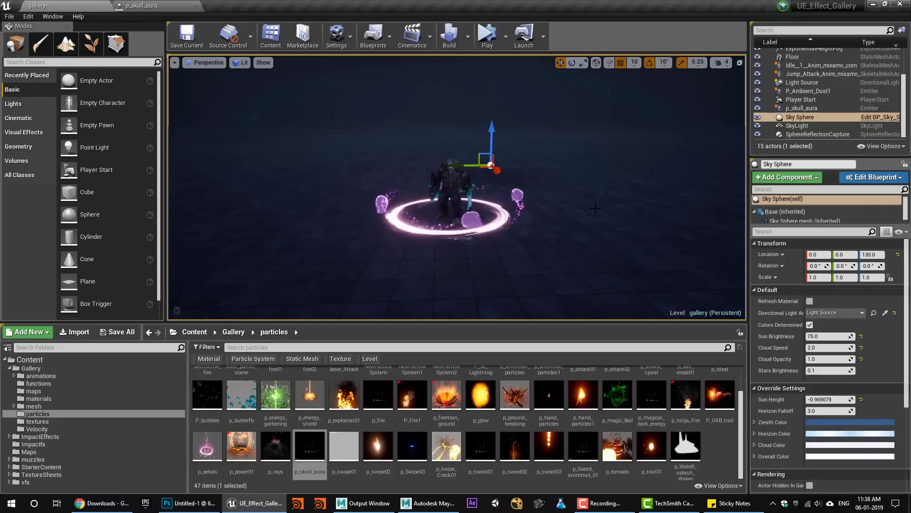
left_click(171, 5)
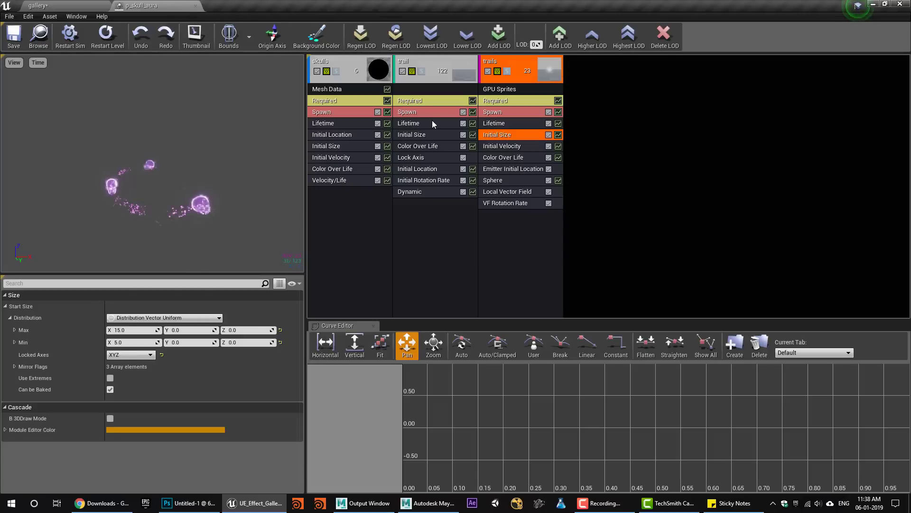
Try Emitter Durations of 1, 5 and 10 on the trails emitter, settle on 20, then save and check the gallery level.
left_click(511, 104)
scroll(198, 398, "down", 5)
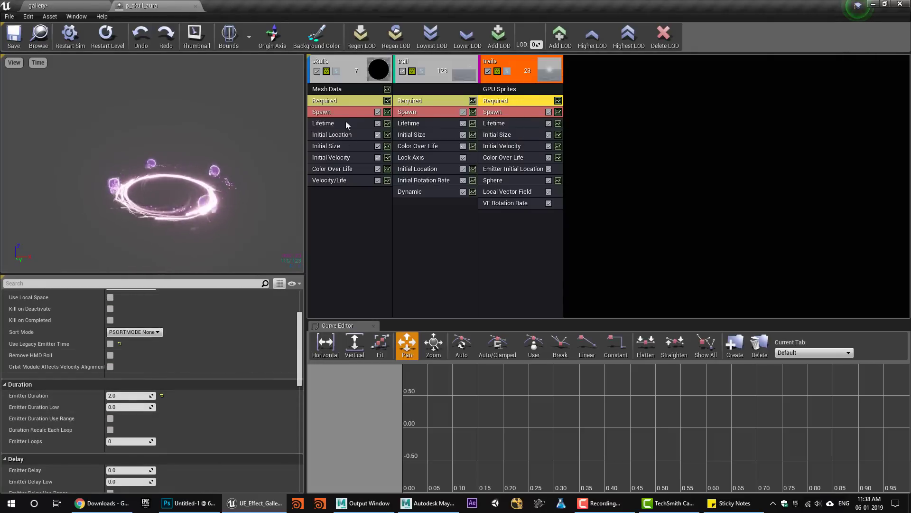
left_click(139, 397)
type("1")
key("Return")
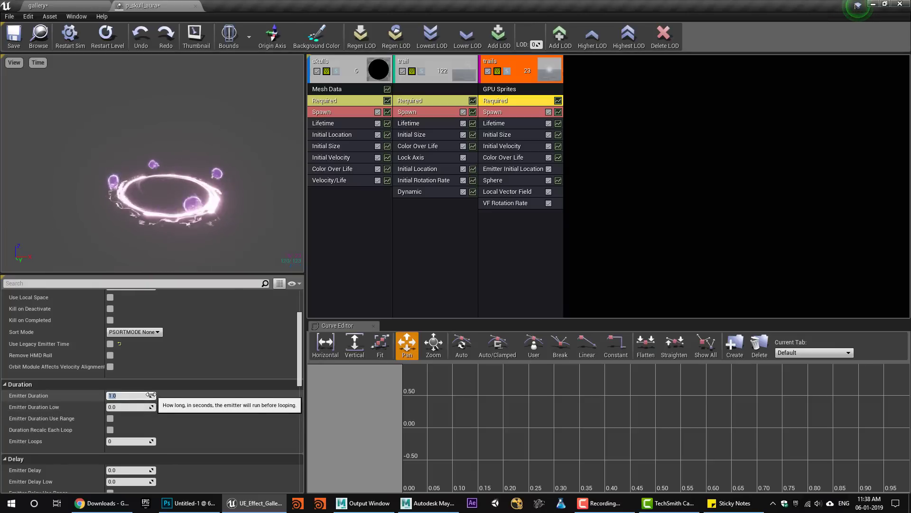
type("5")
key("Return")
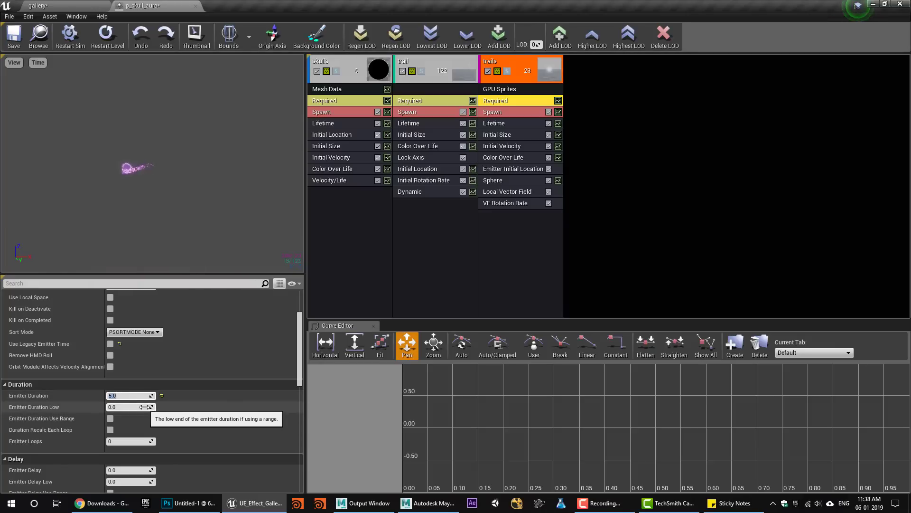
type("10")
key("Return")
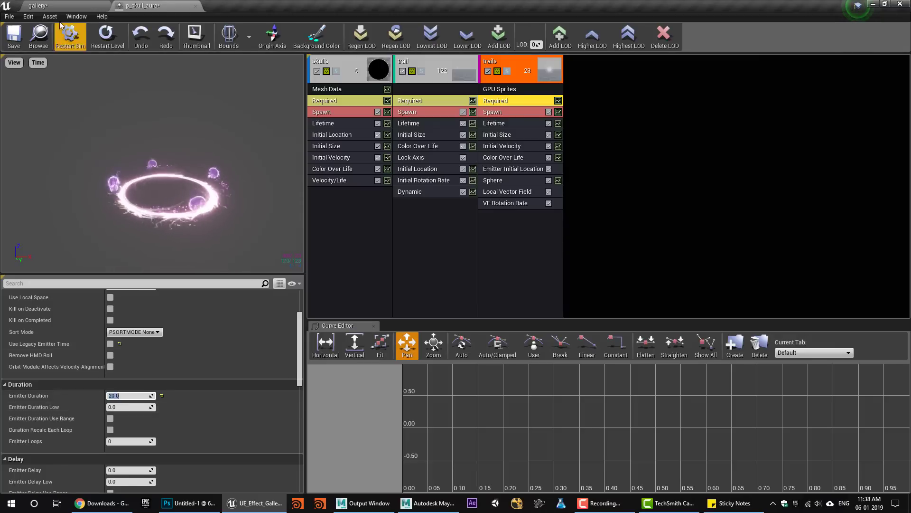
left_click(14, 35)
left_click(38, 5)
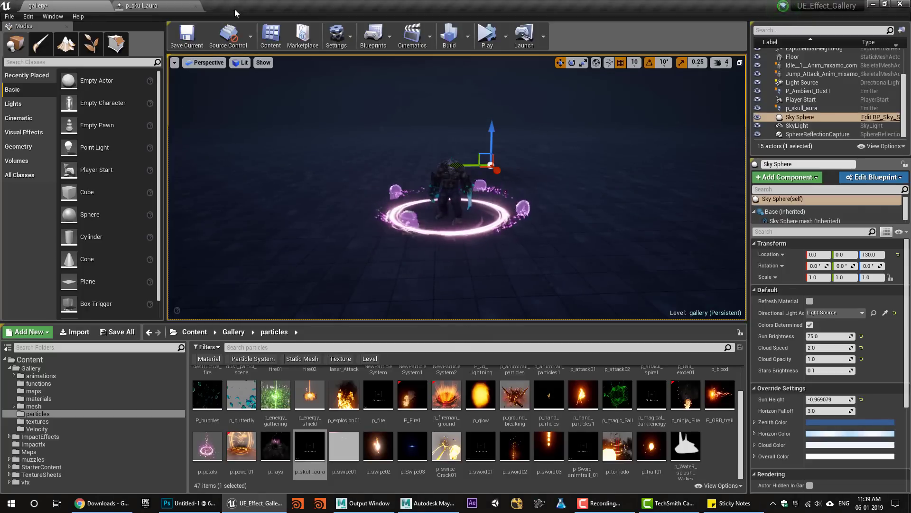
Return to p_skull_aura and add a Light module to the skulls emitter.
left_click(185, 4)
right_click(348, 206)
mouse_move(393, 382)
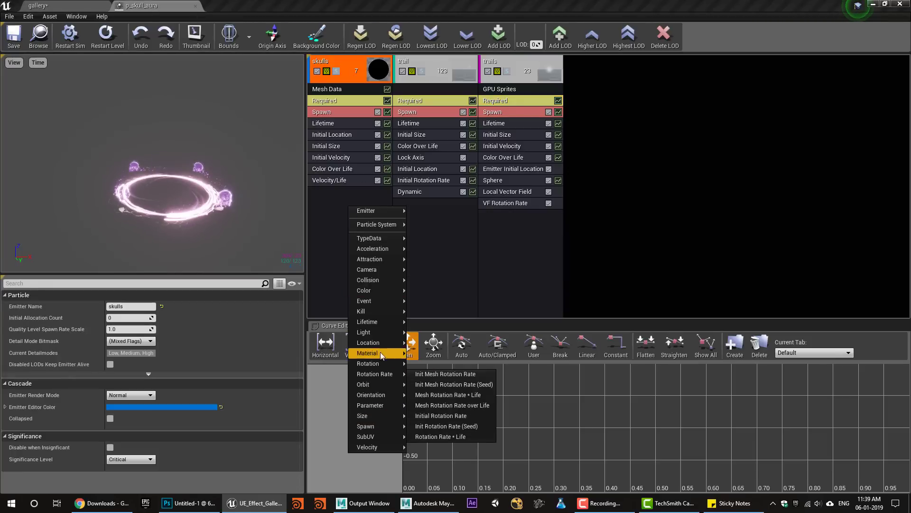
mouse_move(379, 332)
left_click(422, 333)
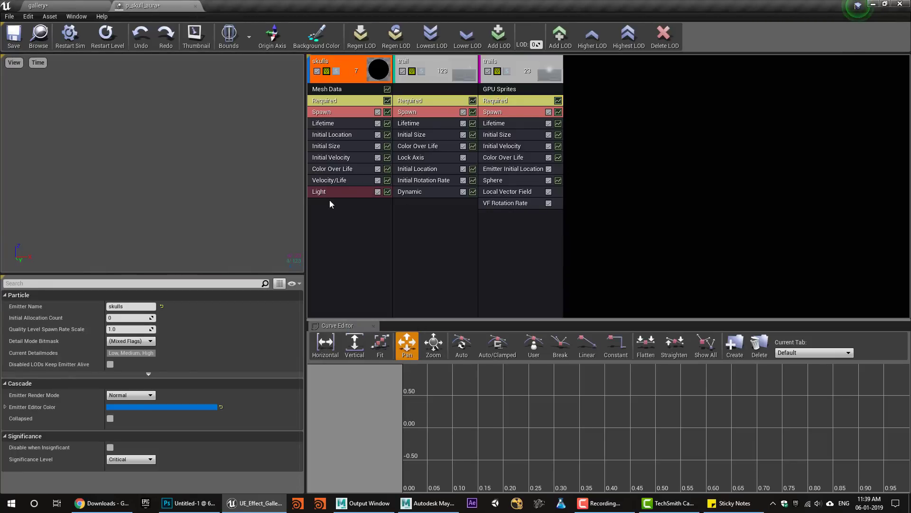
Enable Affects Translucency and Preview Light Radius on the skulls emitter's Light module.
left_click(326, 193)
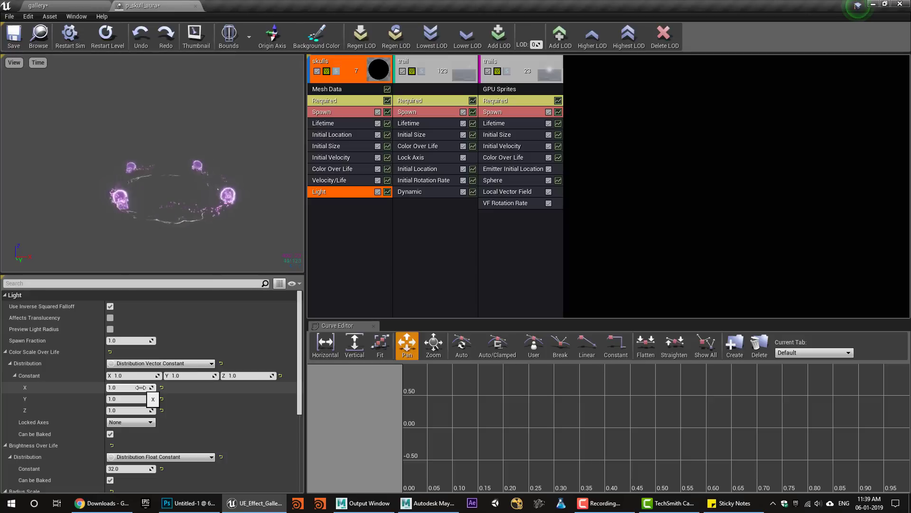
left_click(110, 318)
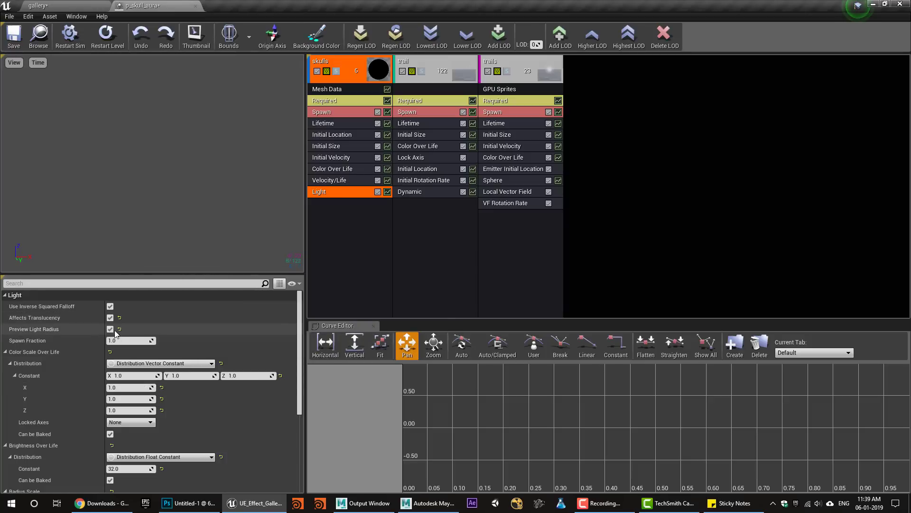
left_click(110, 329)
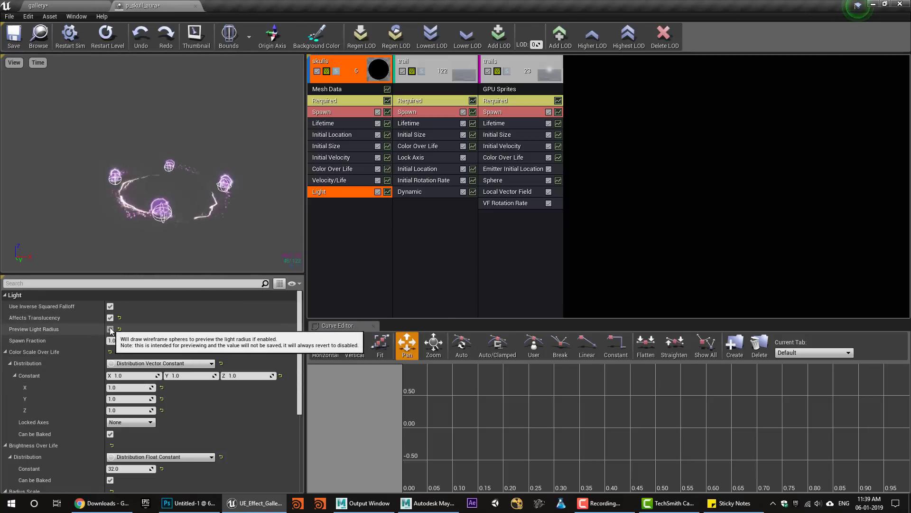
Set the skulls' light to about 117.8 brightness and 97.9 radius scale, then save and check it in the gallery level.
scroll(126, 460, "down", 1)
left_click_drag(126, 455, 157, 455)
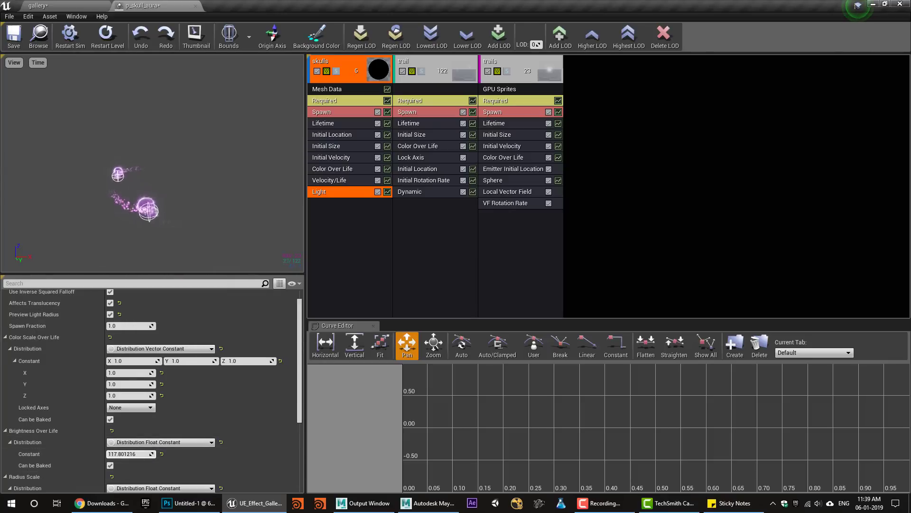
scroll(143, 404, "down", 4)
left_click_drag(126, 408, 147, 408)
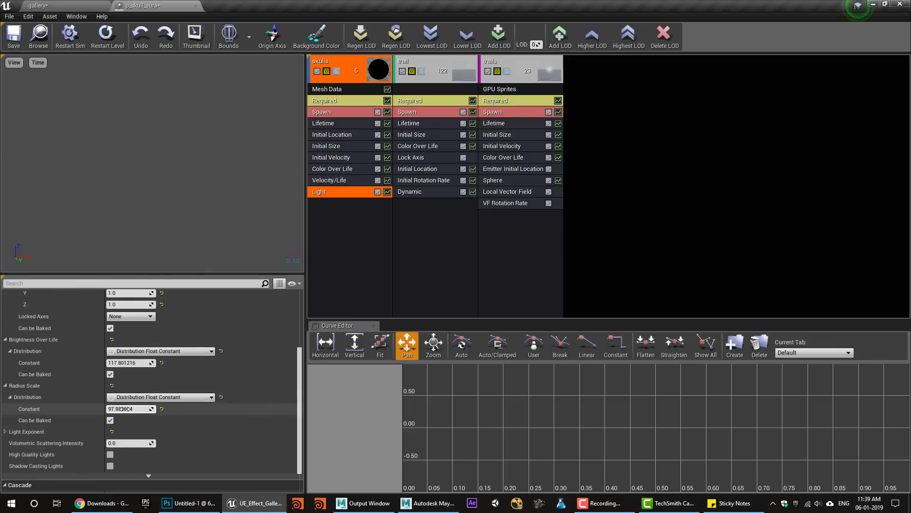
left_click(13, 43)
left_click(62, 6)
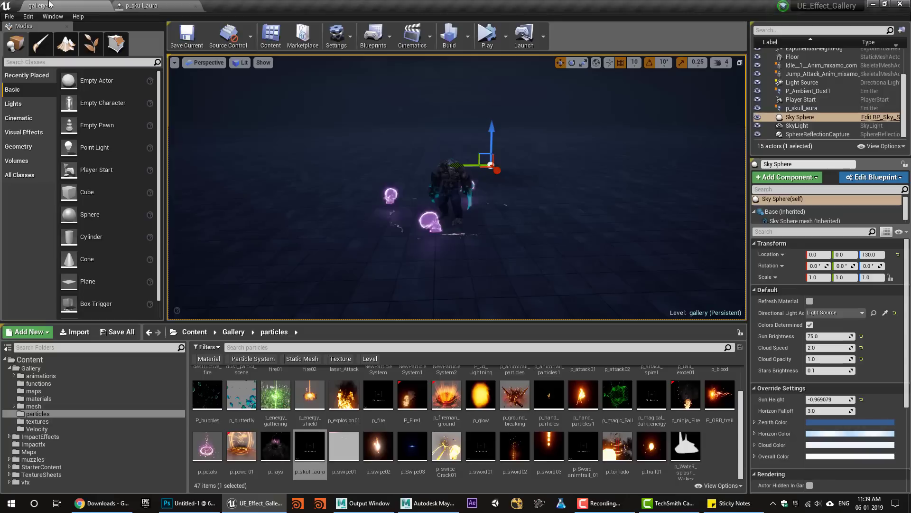
Raise the skulls' light brightness to about 370 and turn off Preview Light Radius, saving and checking the result in the gallery level.
left_click(129, 5)
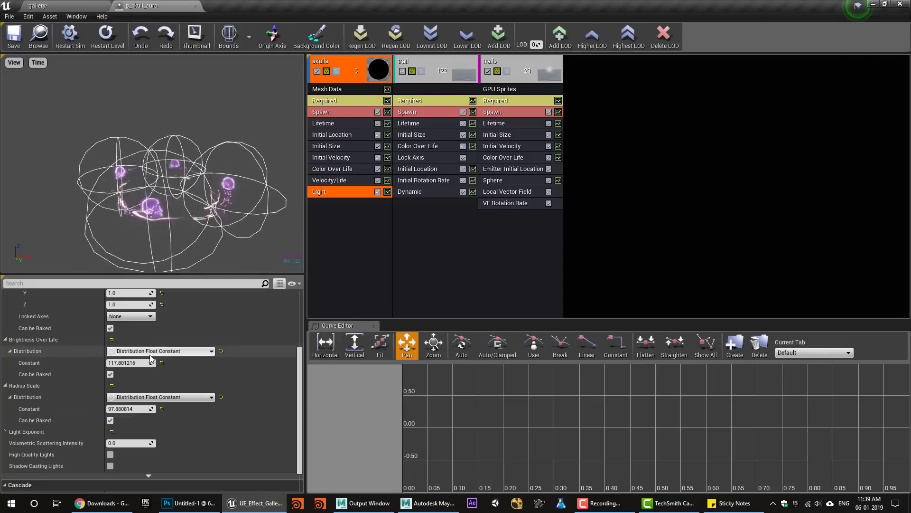
left_click(101, 4)
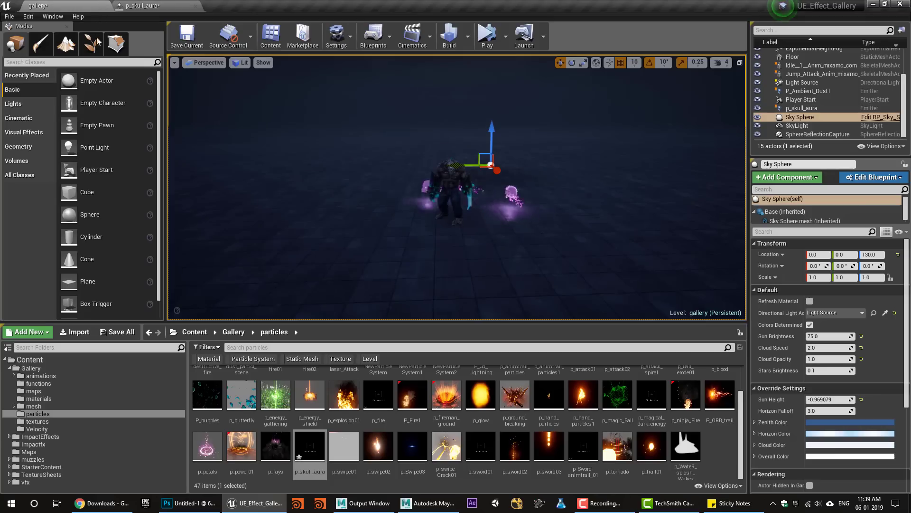
left_click(138, 5)
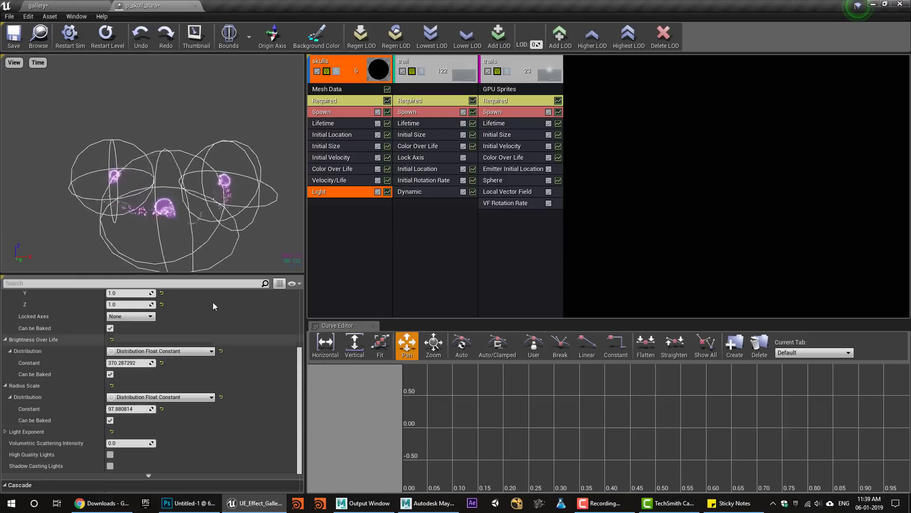
scroll(207, 334, "up", 5)
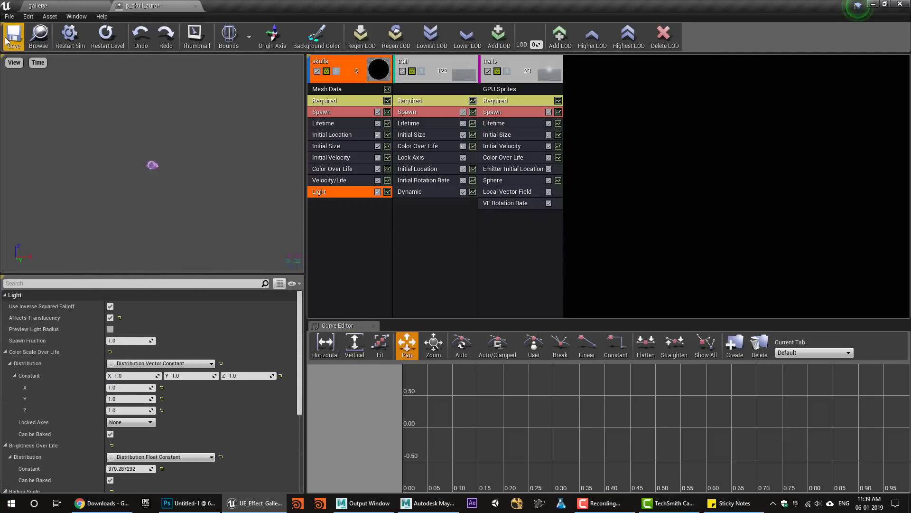
left_click(62, 4)
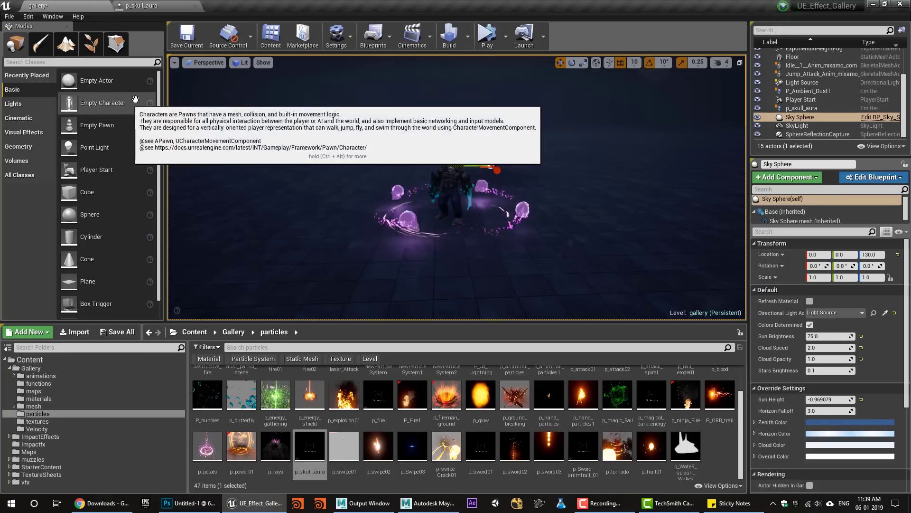
Fine-tune the skulls emitter's Light module settings and review the aura in the gallery level.
left_click(160, 4)
scroll(139, 447, "down", 6)
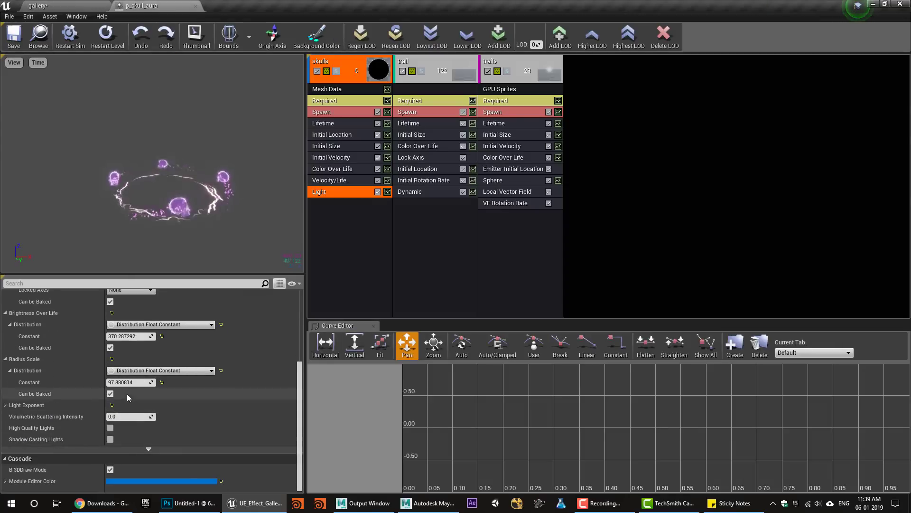
left_click(76, 5)
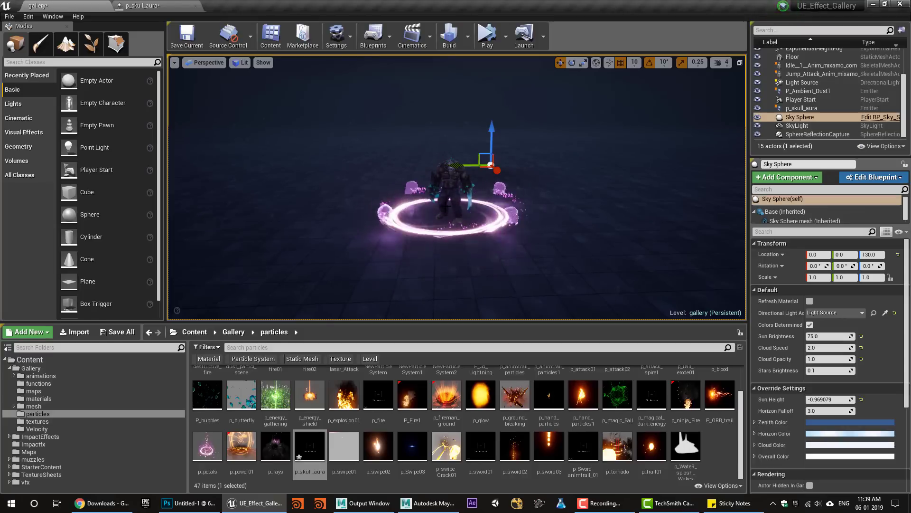
Add a new emitter to the p_skull_aura particle system and rename it smoke.
left_click(173, 3)
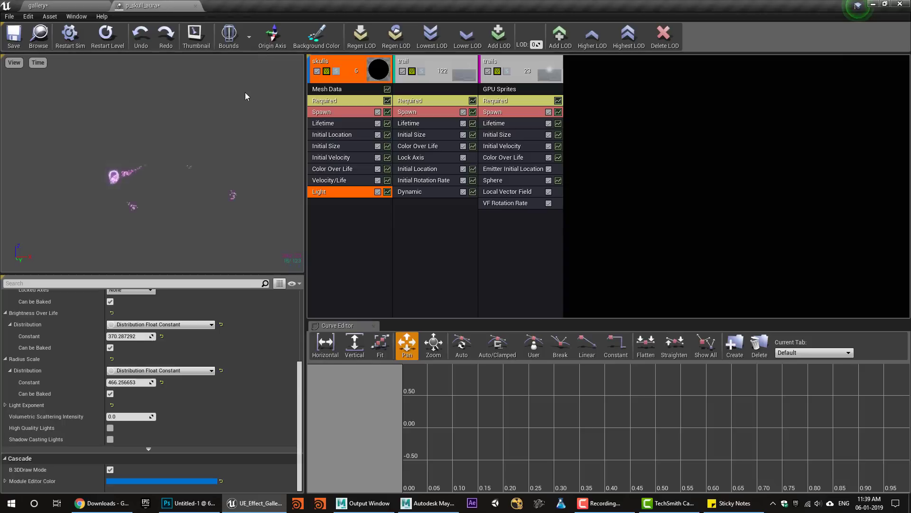
right_click(596, 73)
left_click(613, 75)
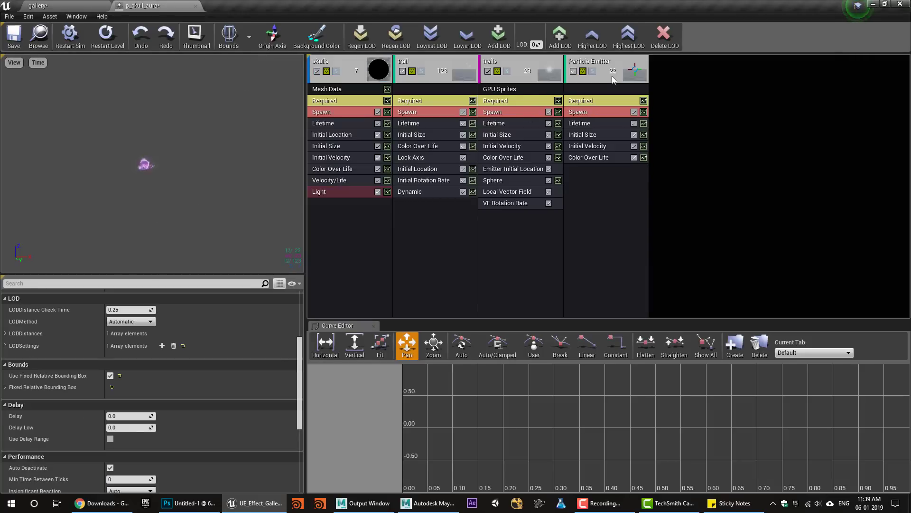
right_click(597, 64)
mouse_move(629, 72)
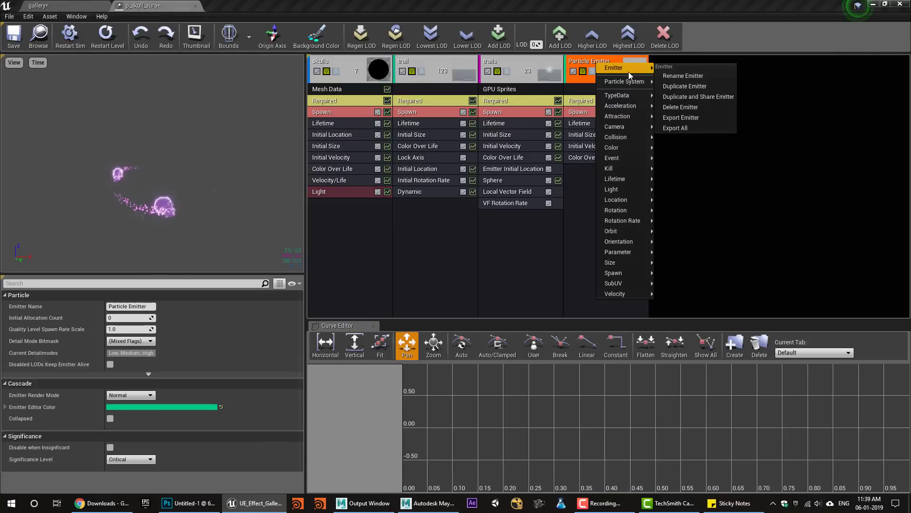
left_click(700, 77)
type("smoke")
key("Return")
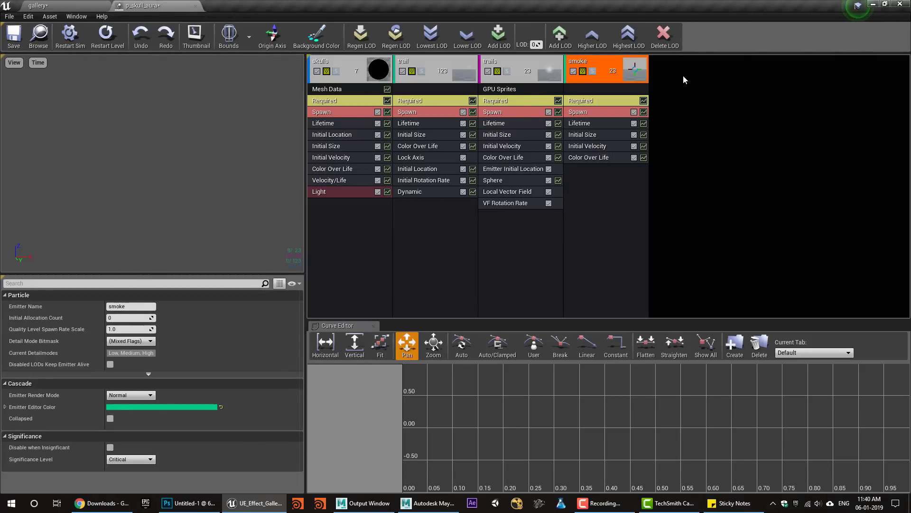
Save all modified assets and search the Gallery materials folder for smoke.
left_click(36, 5)
left_click(127, 334)
key("Return")
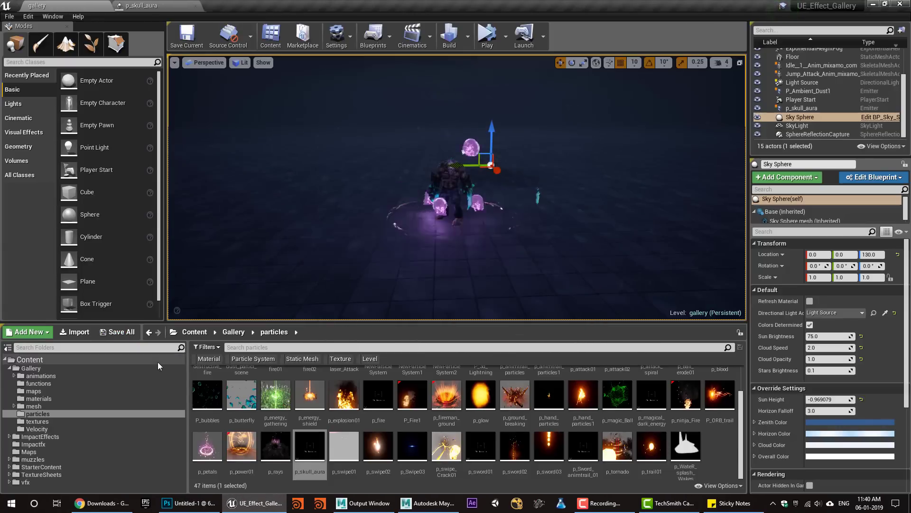
left_click(39, 407)
left_click(38, 399)
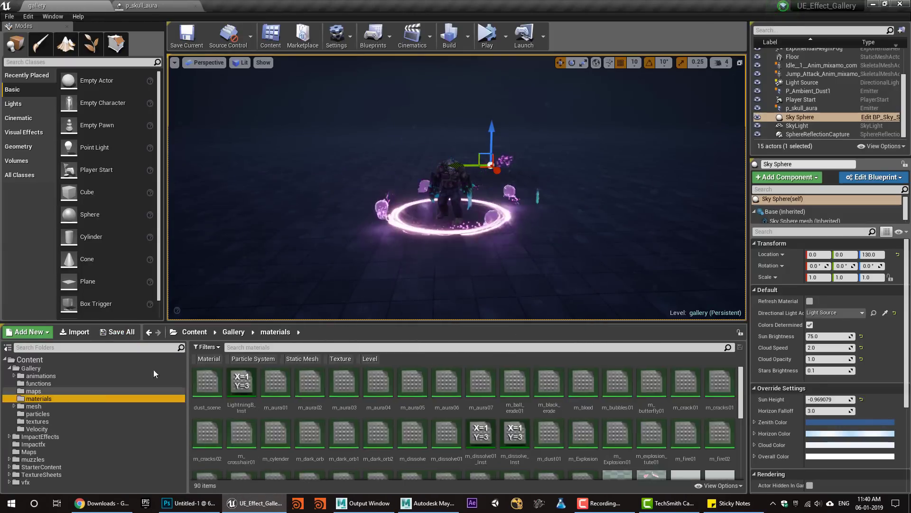
left_click(293, 347)
type("smoke")
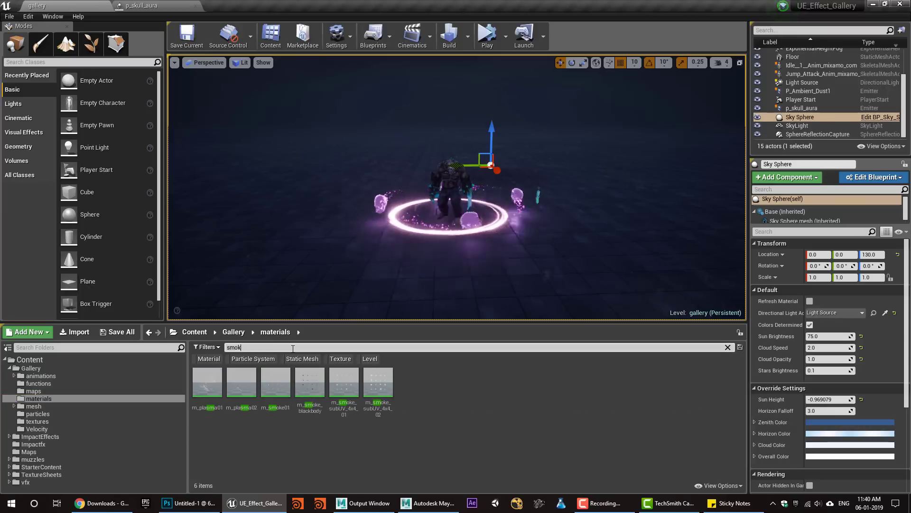
Examine the m_smoke01 material's node graph and its t_smoke_subUV_4x4_01 texture layout, closing both again.
double_click(222, 394)
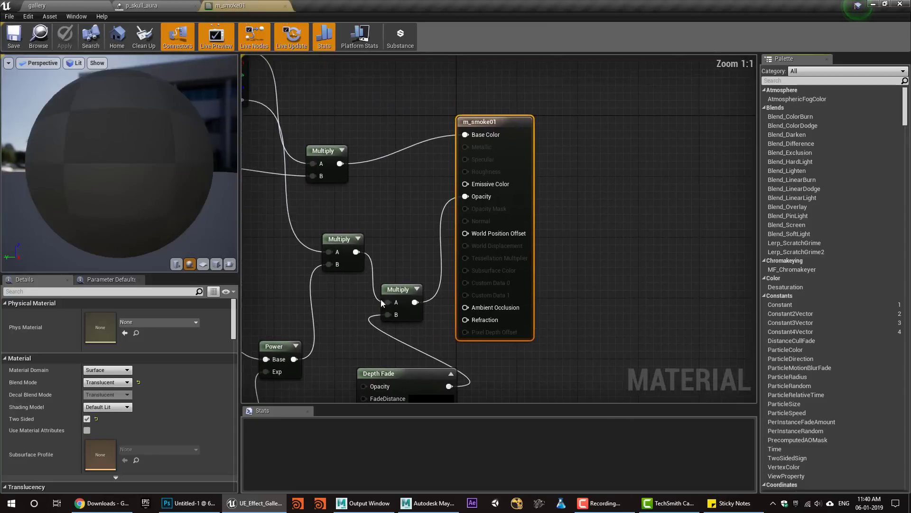
scroll(420, 215, "down", 4)
left_click(420, 215)
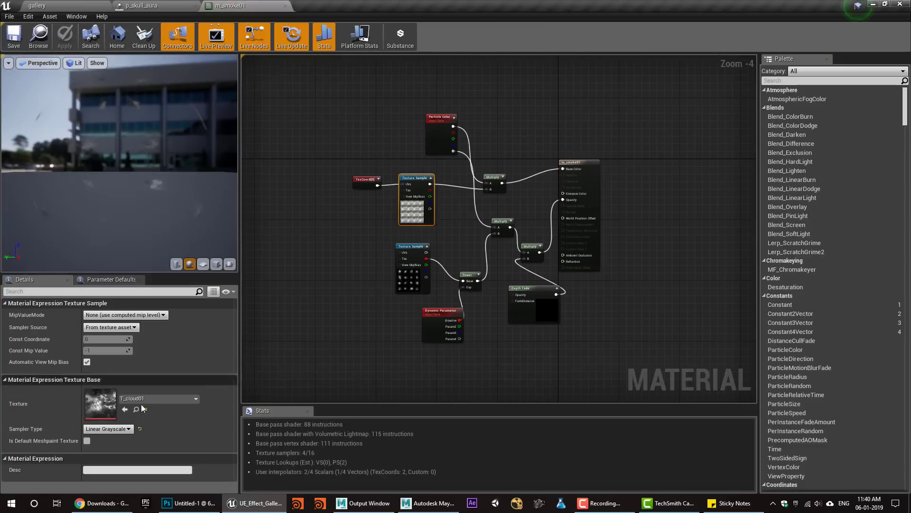
left_click(414, 273)
double_click(95, 413)
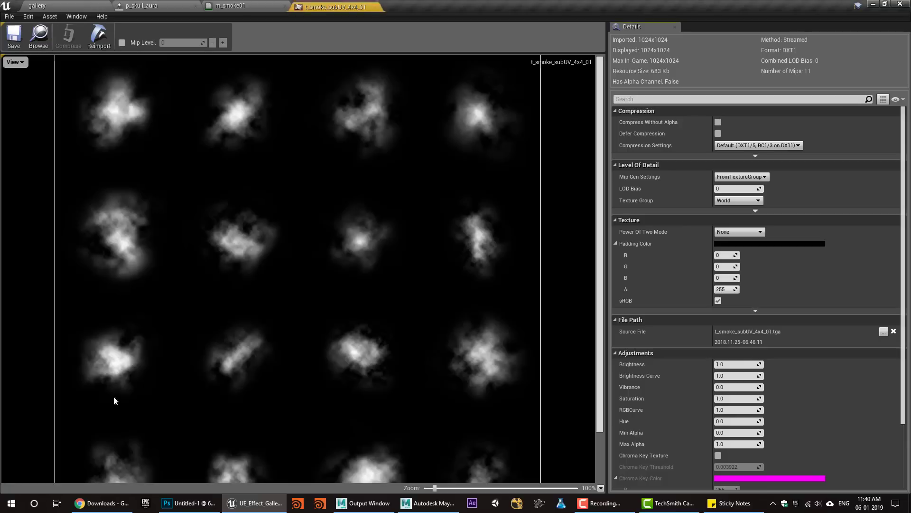
scroll(342, 271, "down", 2)
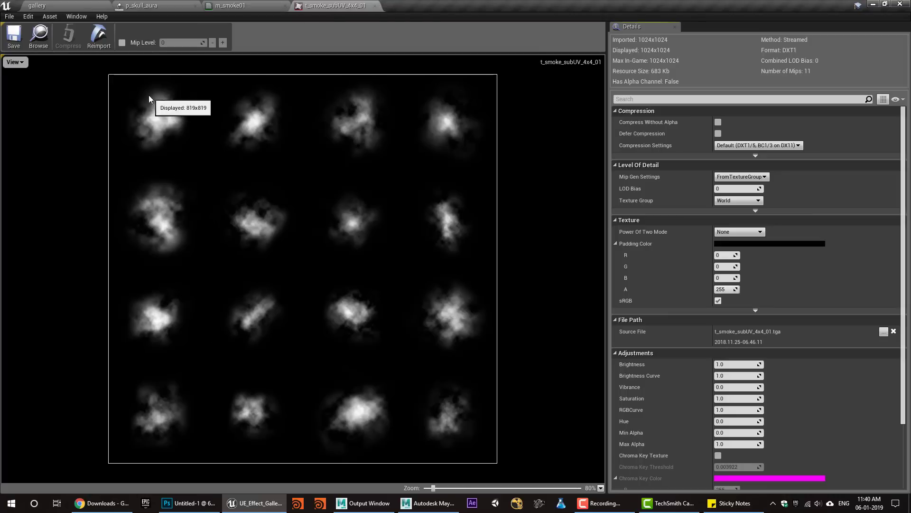
middle_click(328, 5)
right_click_drag(308, 148, 265, 147)
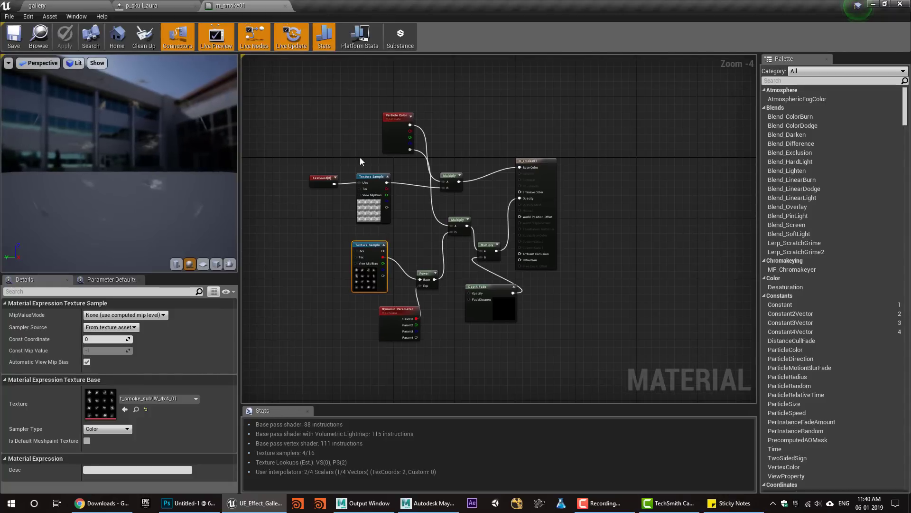
left_click(264, 5)
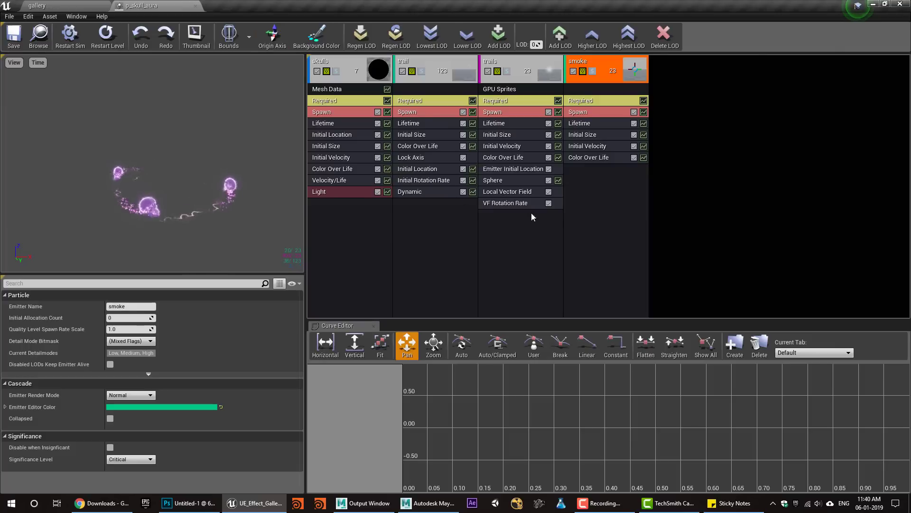
Assign the m_smoke01 material to the smoke emitter's Required module.
left_click(582, 101)
left_click(48, 5)
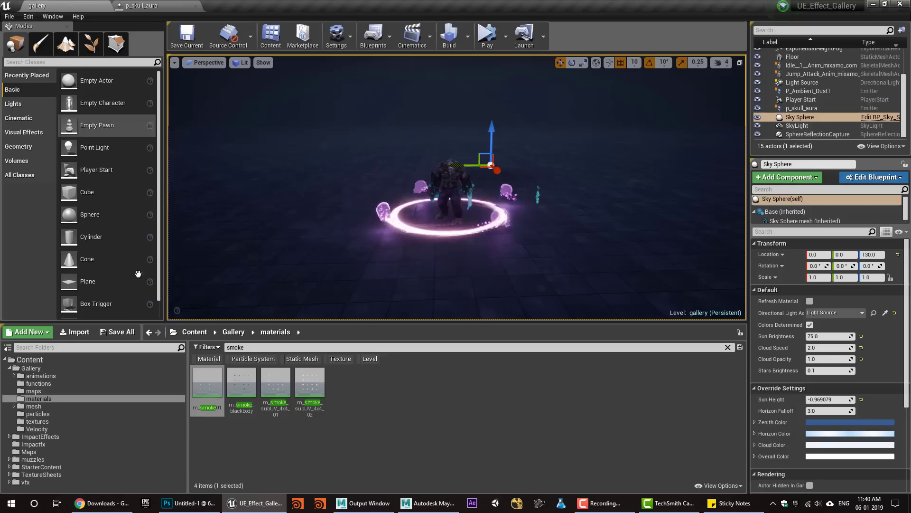
left_click(142, 5)
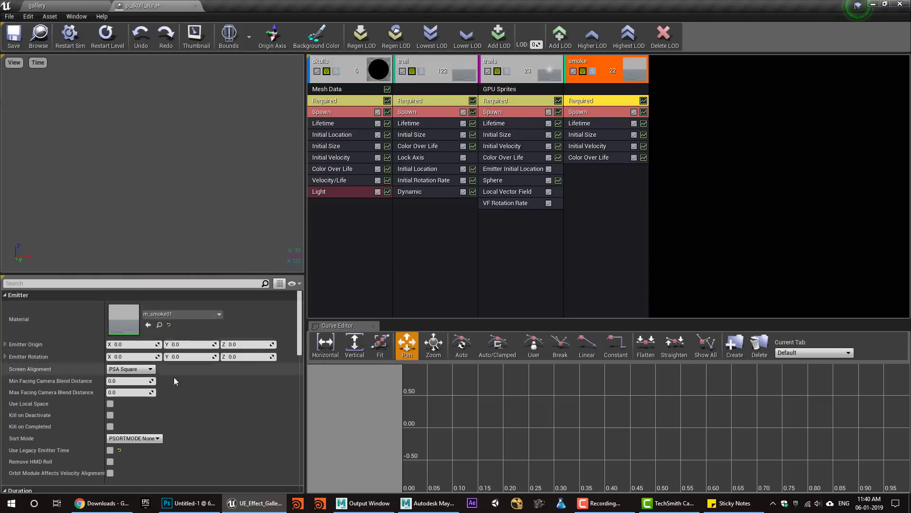
Set the smoke emitter's Sub UV grid to 4 horizontal and 4 vertical sub-images.
scroll(176, 408, "down", 5)
scroll(184, 437, "down", 4)
left_click(123, 378)
type("47")
key("Return")
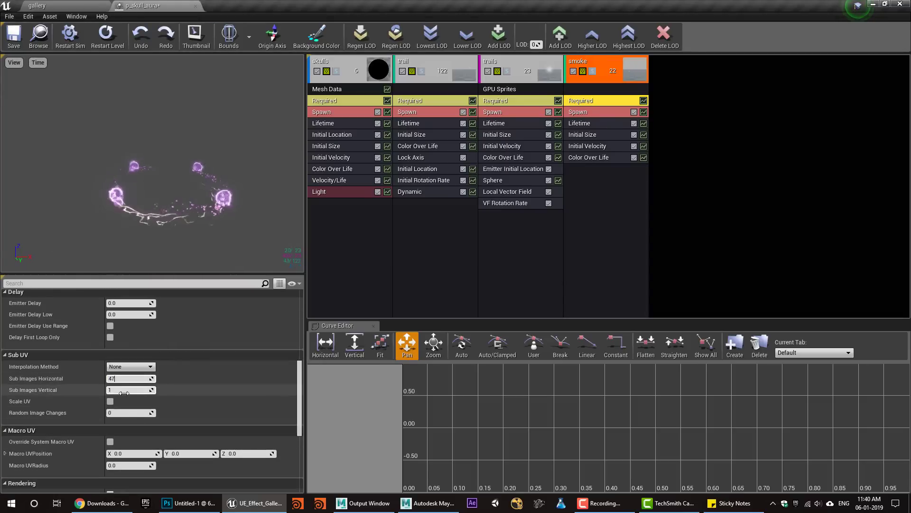
left_click(124, 390)
type("4")
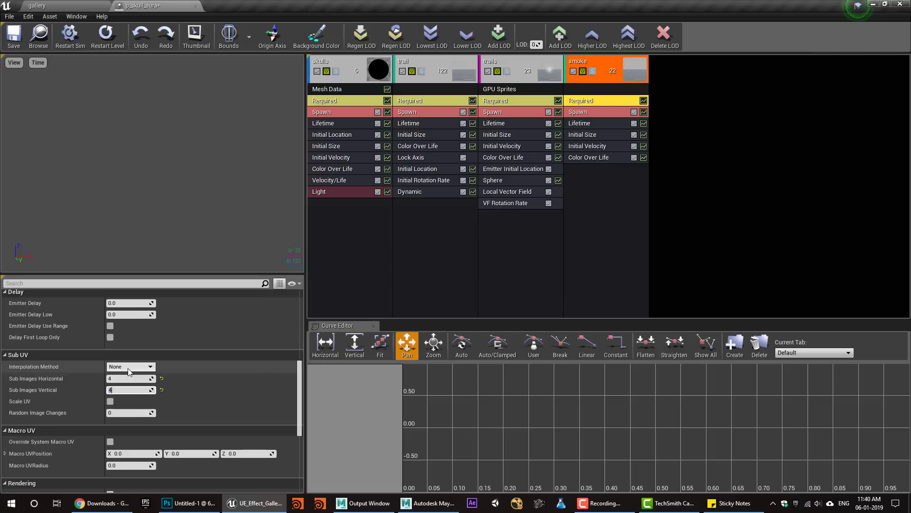
left_click(133, 394)
Add a SubImage Index module to the smoke emitter.
right_click(580, 219)
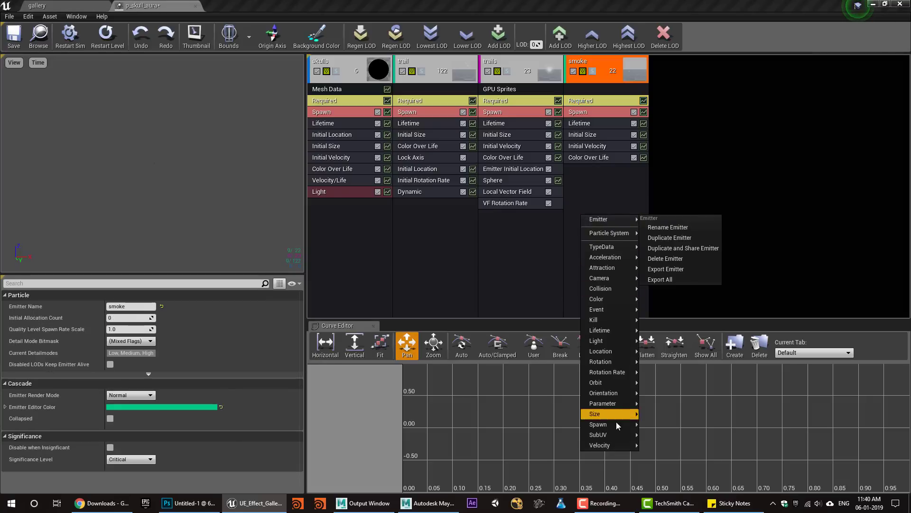
mouse_move(628, 435)
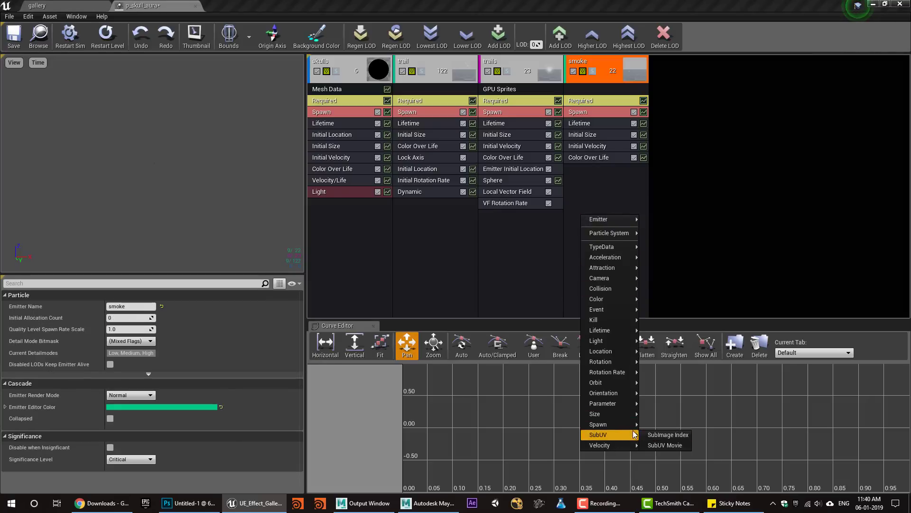
left_click(658, 435)
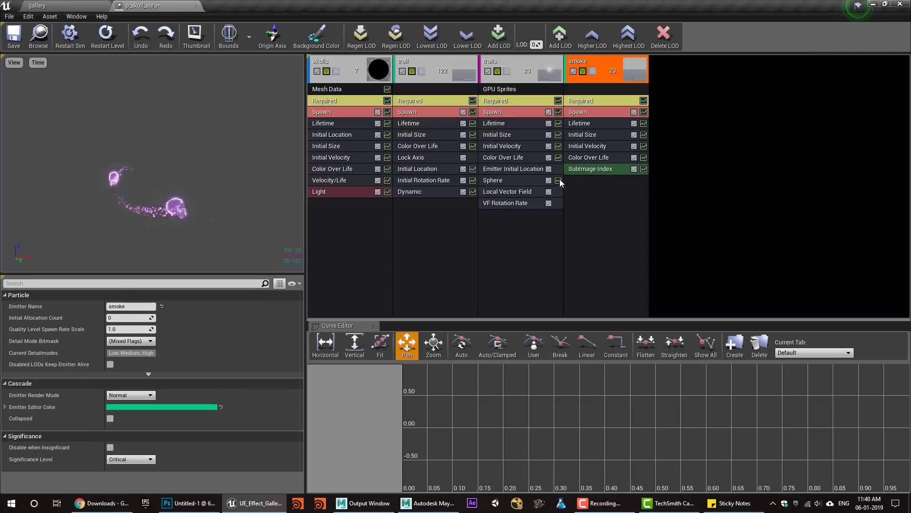
Lock the smoke emitter's Initial Size axes to XYZ, with a maximum of 500 and a minimum of 300.
left_click(596, 134)
left_click(130, 354)
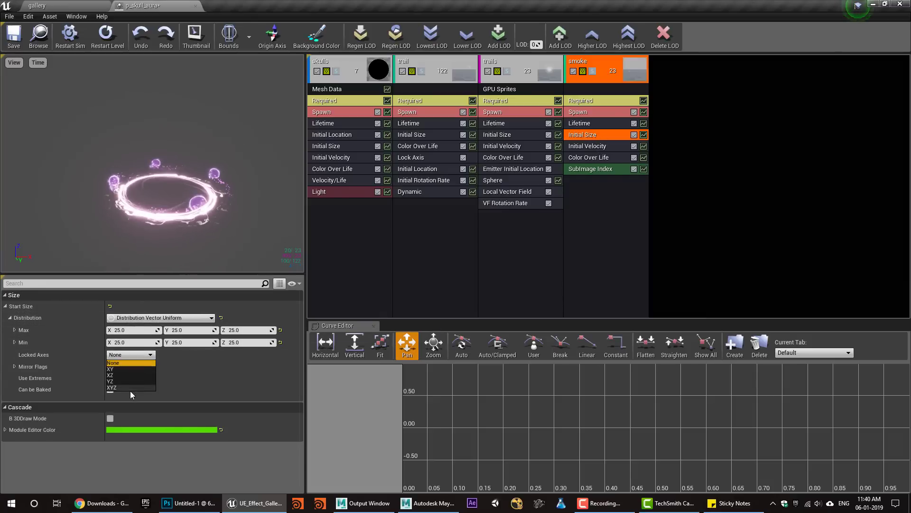
left_click(130, 389)
left_click(172, 329)
type("0")
type("0")
left_click(239, 342)
type("0500")
key("Return")
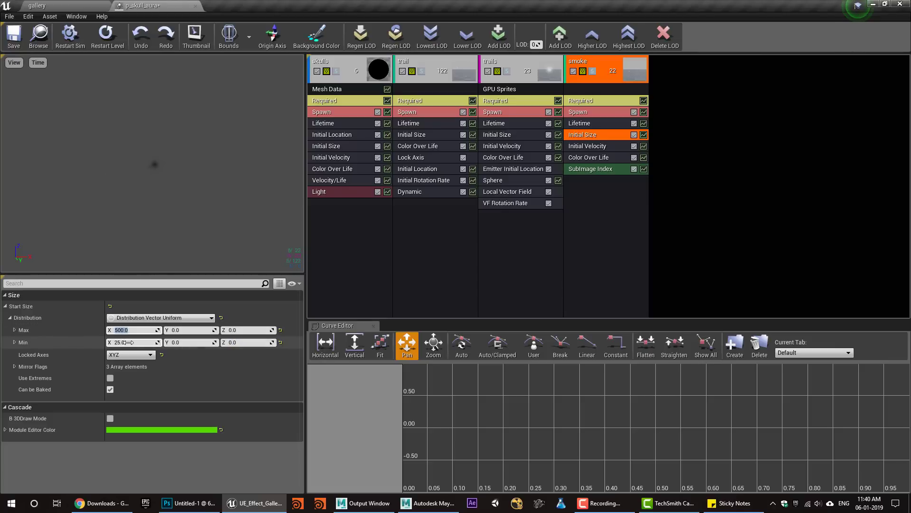
type("300")
key("Return")
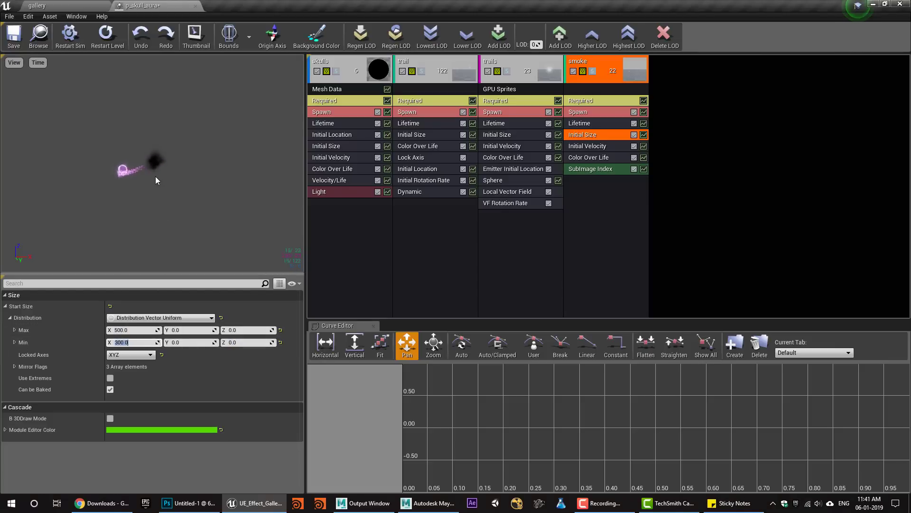
left_click_drag(152, 164, 228, 192)
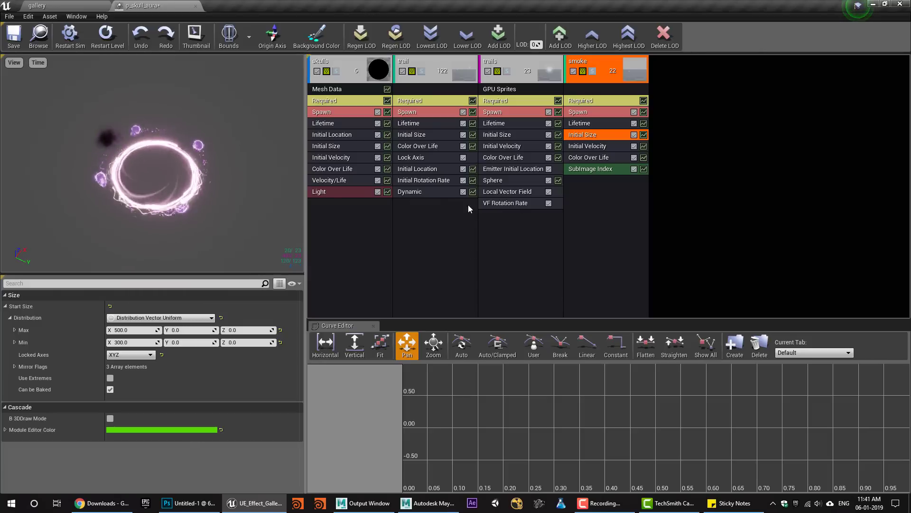
left_click_drag(422, 169, 413, 186)
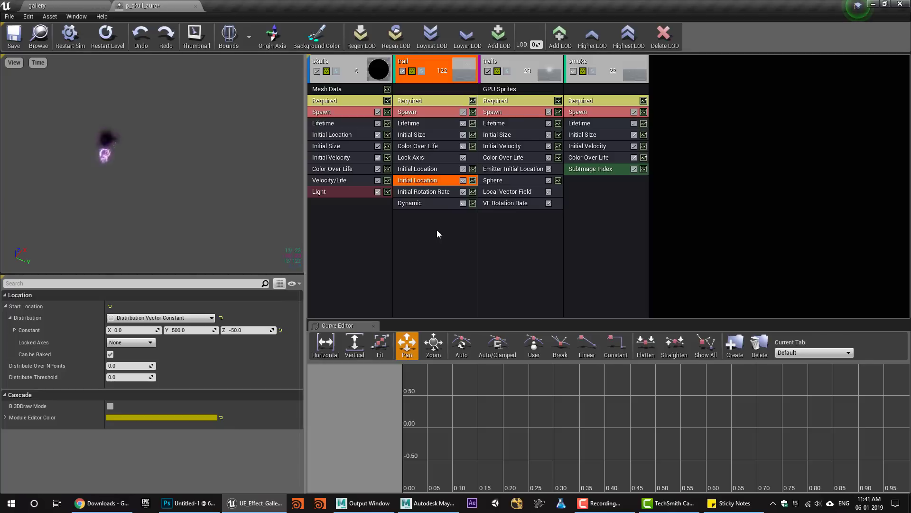
key("ctrl+z")
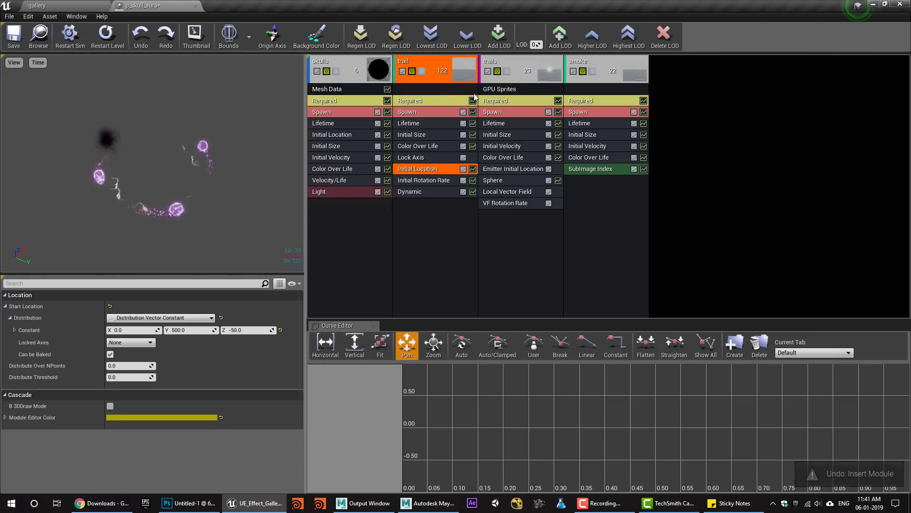
right_click(414, 70)
mouse_move(441, 72)
left_click(498, 72)
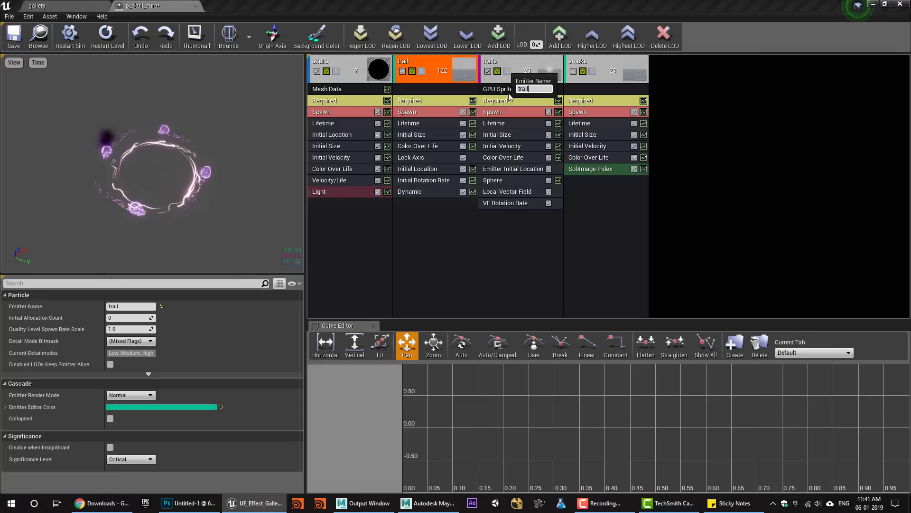
Copy the trail emitter's Initial Location module to the smoke emitter and add a Sphere location module to it.
left_click_drag(415, 172, 591, 205, "ctrl")
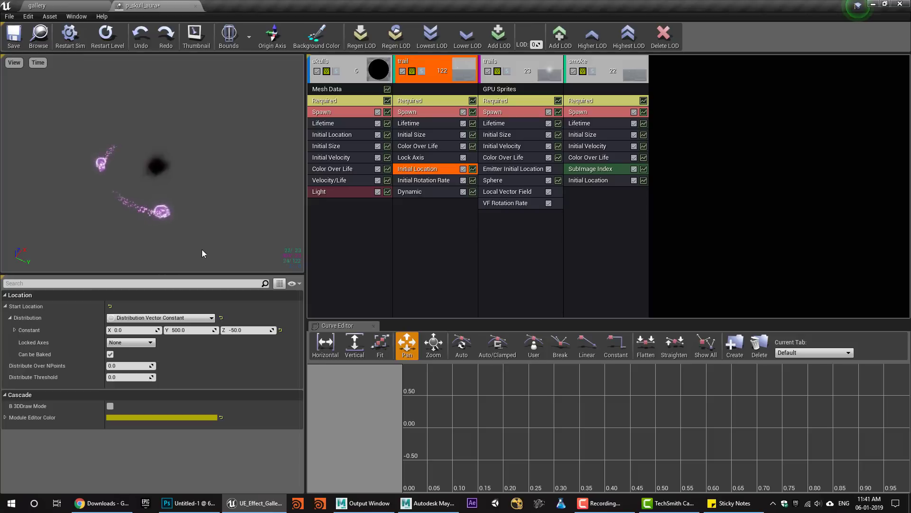
left_click(586, 157)
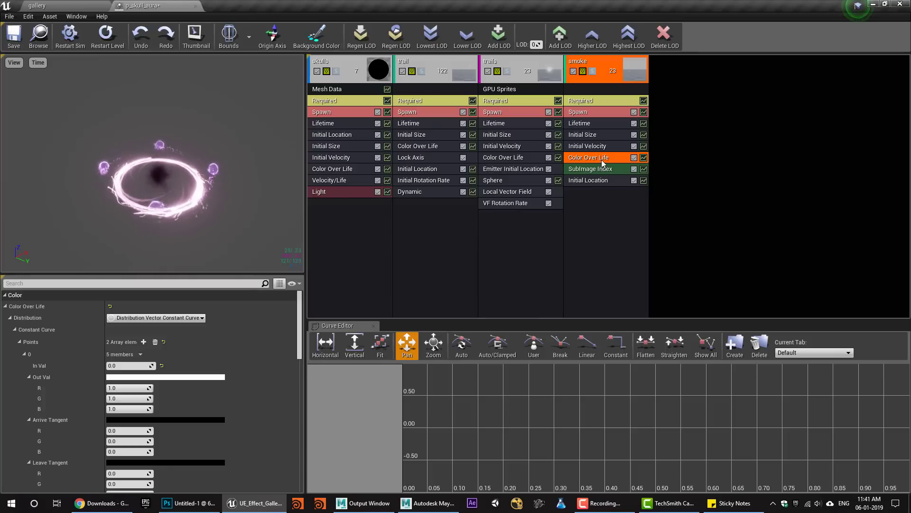
right_click(610, 218)
mouse_move(636, 353)
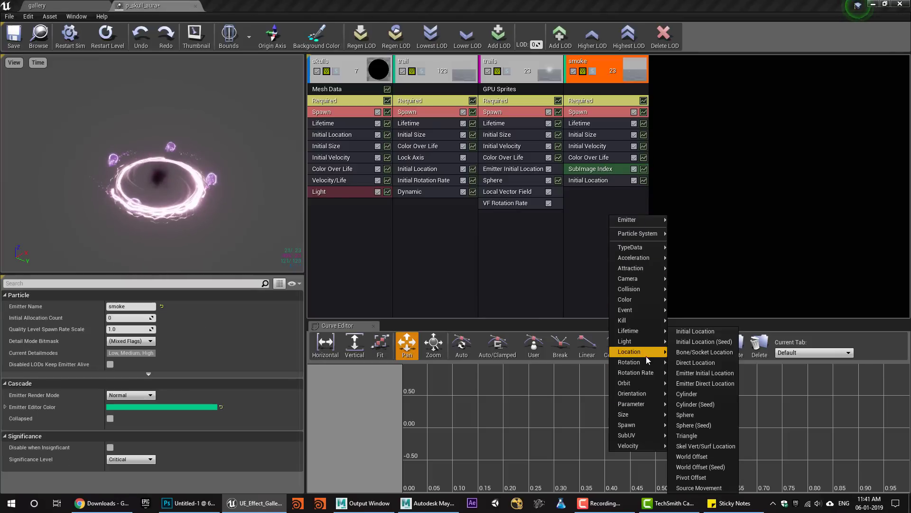
left_click(702, 414)
Enable Surface Only and Velocity on the smoke's Sphere module, using a uniform velocity scale from 1 to 3.
left_click(600, 191)
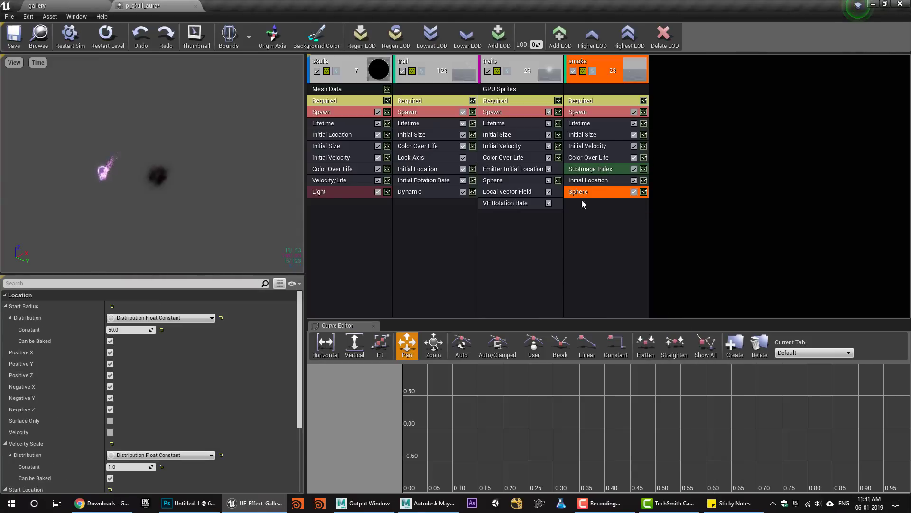
scroll(132, 400, "down", 3)
left_click(111, 345)
left_click(110, 357)
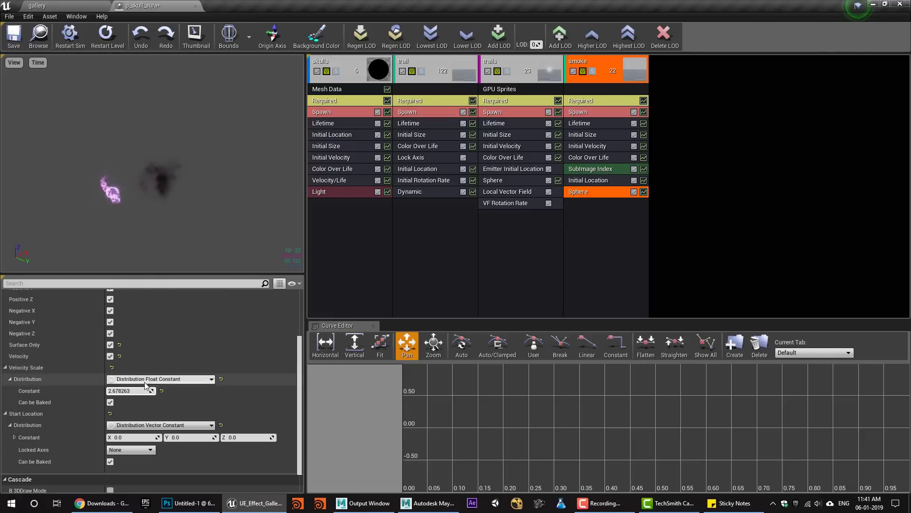
left_click(161, 379)
left_click(185, 428)
left_click(131, 390)
left_click(133, 398)
type("3")
key("Return")
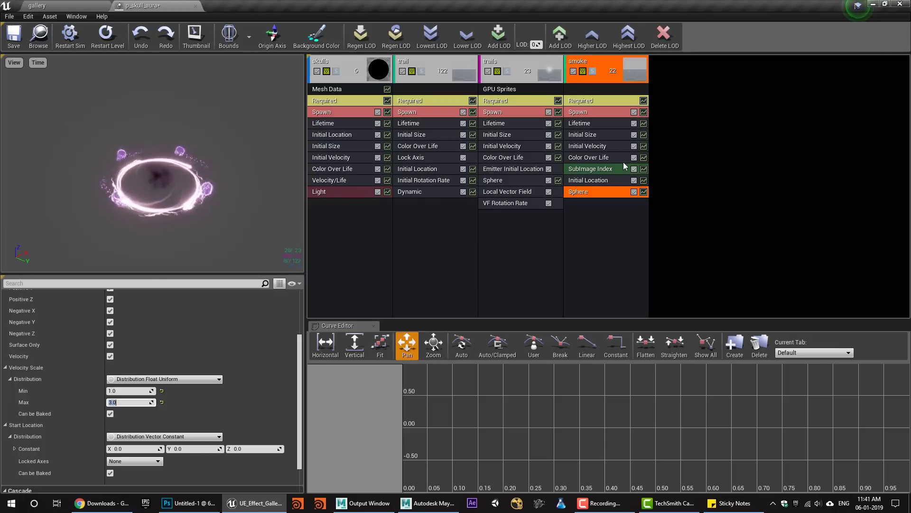
Add a third point to the Alpha Over Life curve in the smoke emitter's Color Over Life module and expand all its points.
left_click(590, 158)
scroll(227, 374, "down", 10)
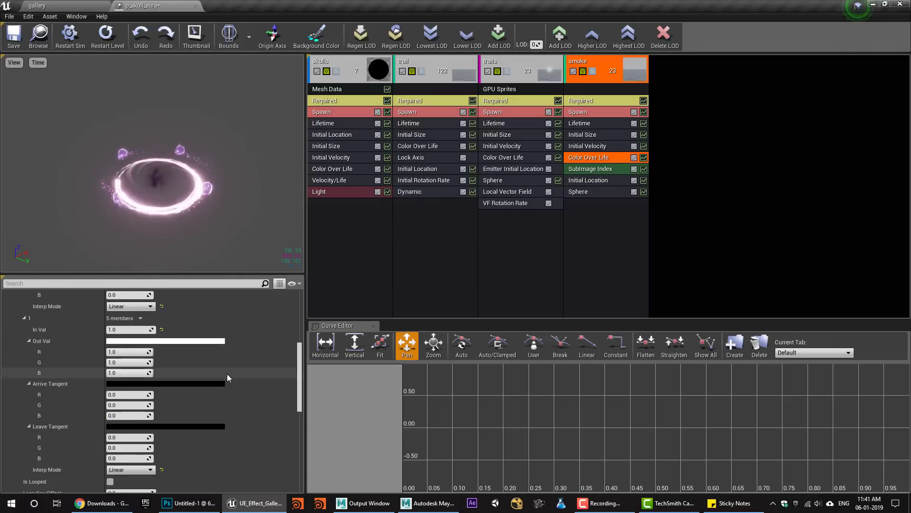
left_click(162, 336)
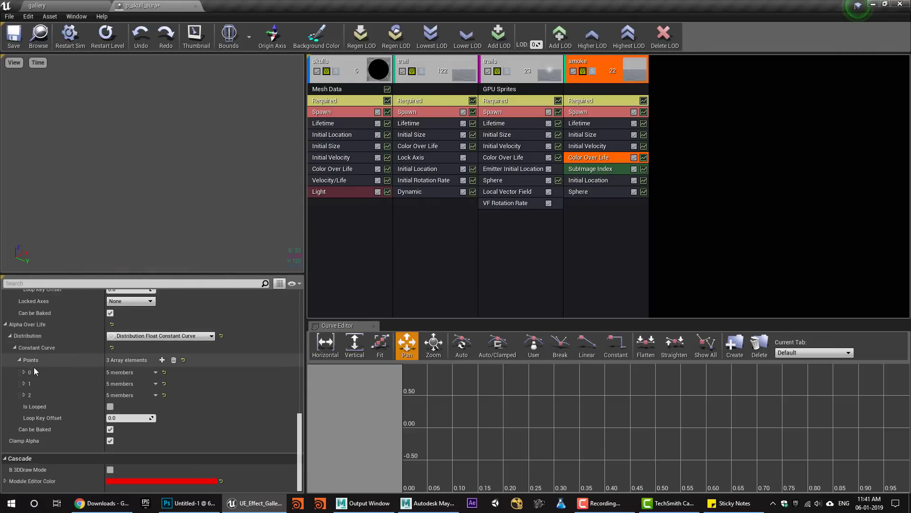
left_click(19, 394, "shift")
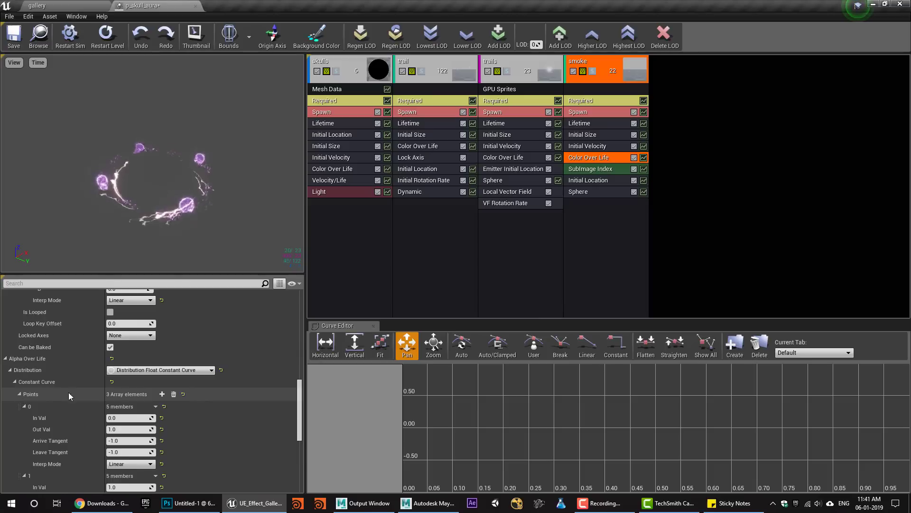
Set the smoke's alpha curve points to 0 at time 0, 1 at time 0.5 and 0 at time 1.
scroll(54, 395, "down", 3)
left_click(128, 337)
left_click(119, 396)
left_click(117, 406)
type("1")
key("Return")
left_click(129, 465)
type("1")
key("Return")
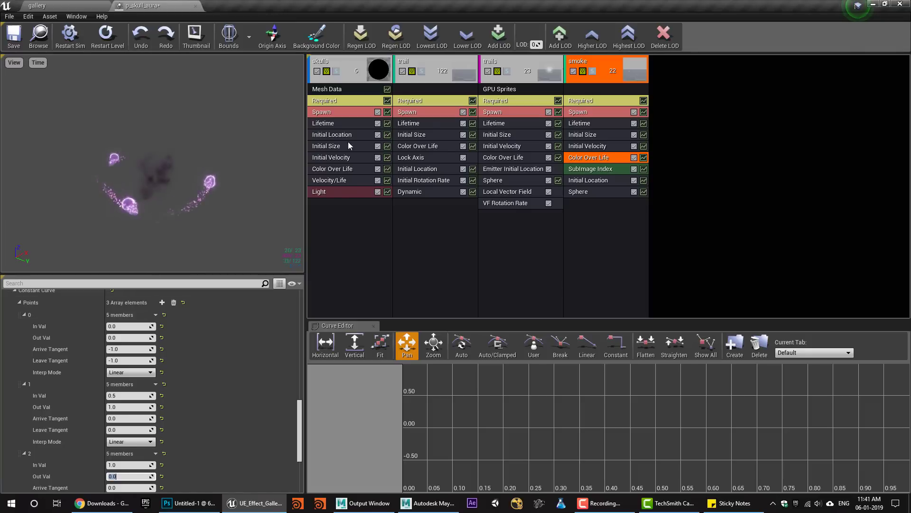
Set the smoke emitter's constant spawn rate to 50.
left_click(580, 112)
scroll(212, 331, "up", 3)
left_click(119, 329)
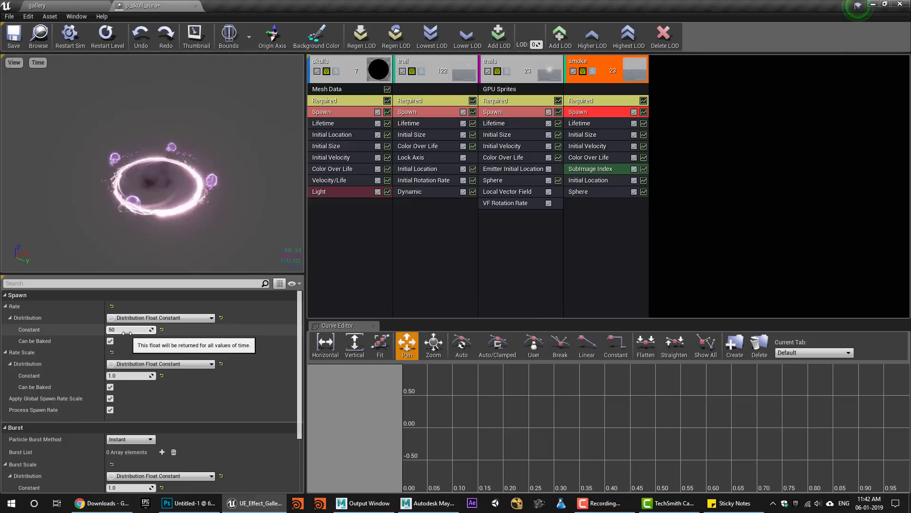
type("50")
key("Return")
Set the smoke's first Color Over Life point to light pink, hex sRGB FFD1F8FF, and check the effect in the gallery level.
left_click(597, 159)
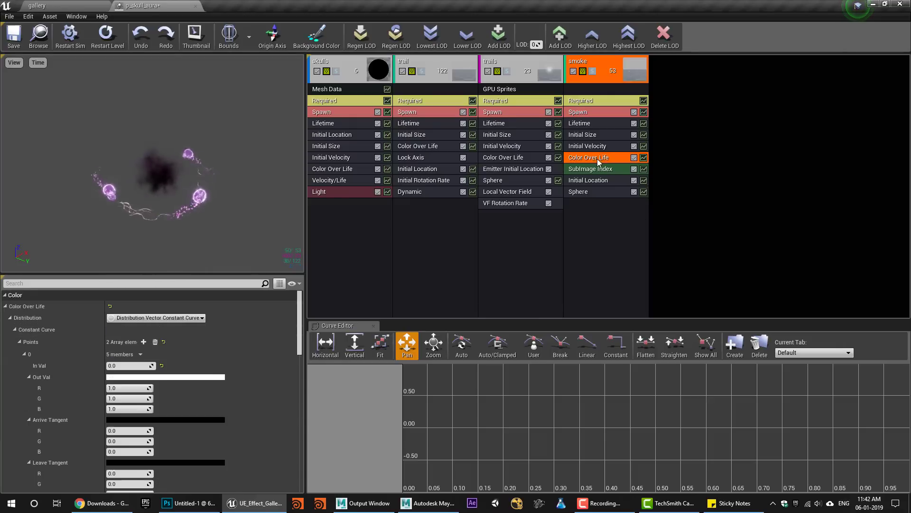
left_click(133, 376)
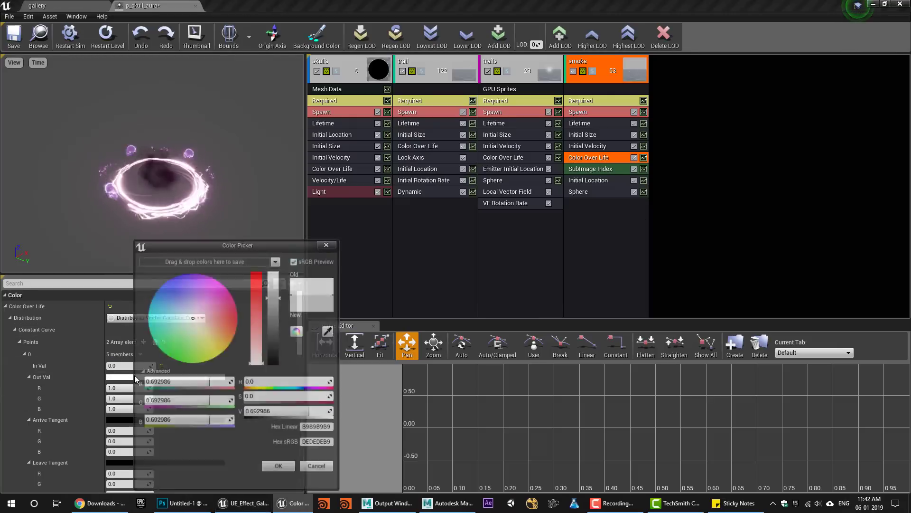
left_click(205, 308)
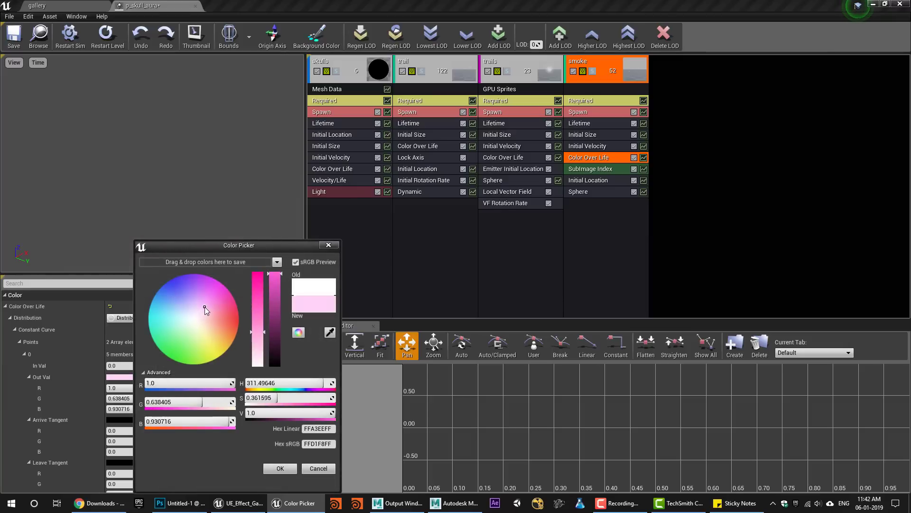
left_click(280, 468)
scroll(185, 422, "down", 6)
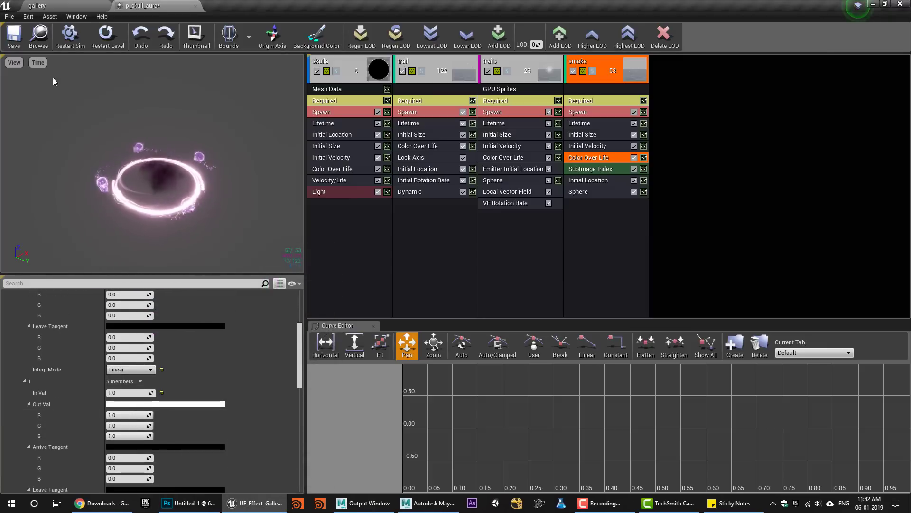
left_click(36, 6)
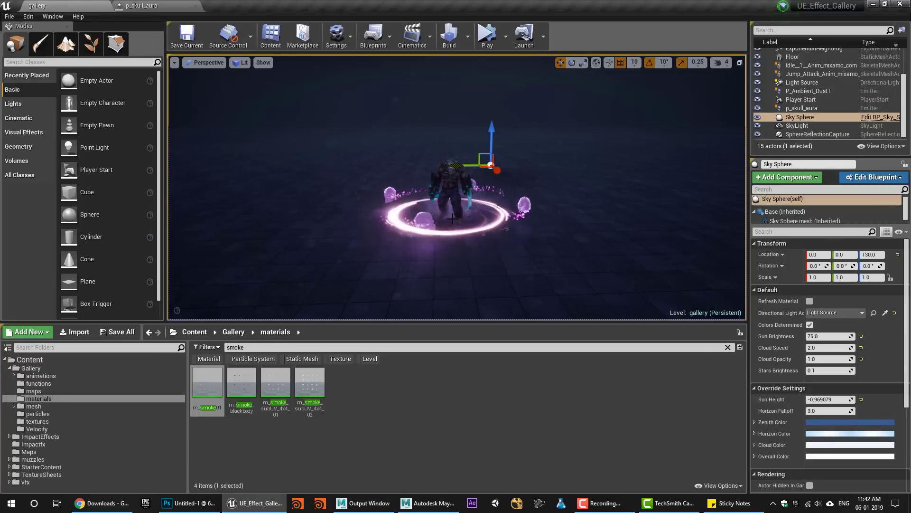
Raise the smoke emitter's constant spawn rate, save the particle system and check it in the gallery level.
left_click(167, 6)
scroll(194, 395, "up", 5)
left_click(138, 329)
type("80")
key("Return")
left_click(585, 112)
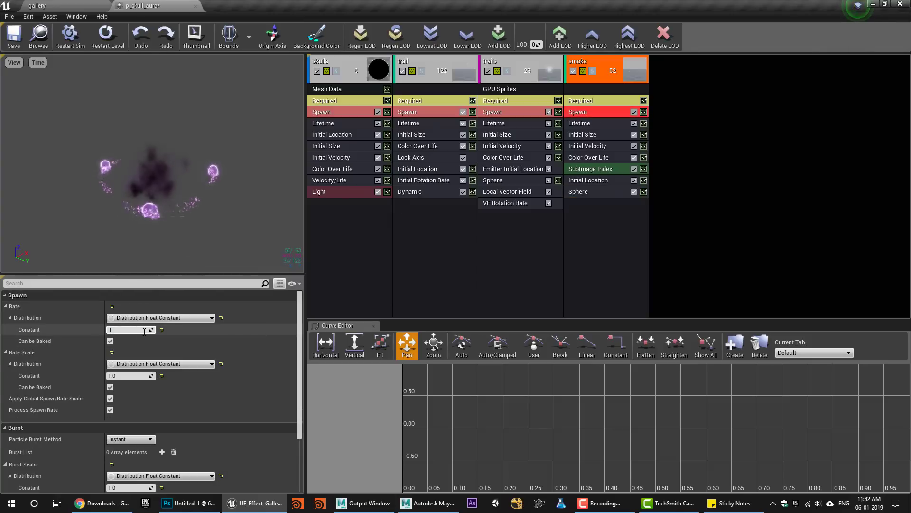
left_click(14, 34)
left_click(38, 5)
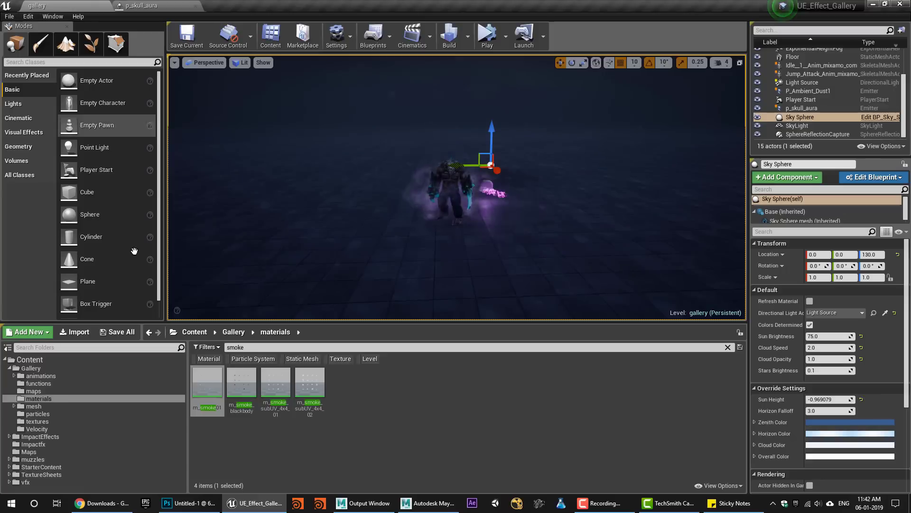
Set the smoke's Initial Velocity Z maximum and minimum to 0, save, and inspect the aura around the character in the gallery level.
left_click(170, 5)
left_click(588, 146)
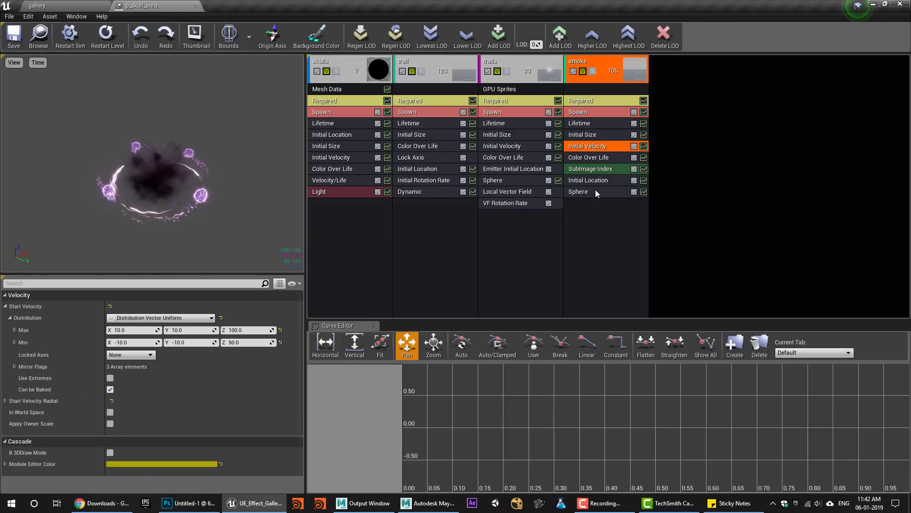
left_click(247, 329)
type("0")
key("Return")
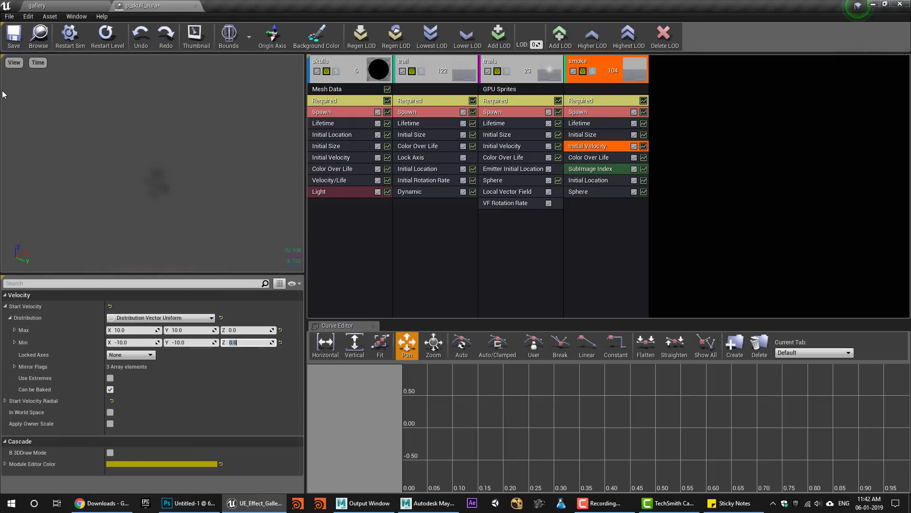
left_click(8, 43)
left_click(51, 8)
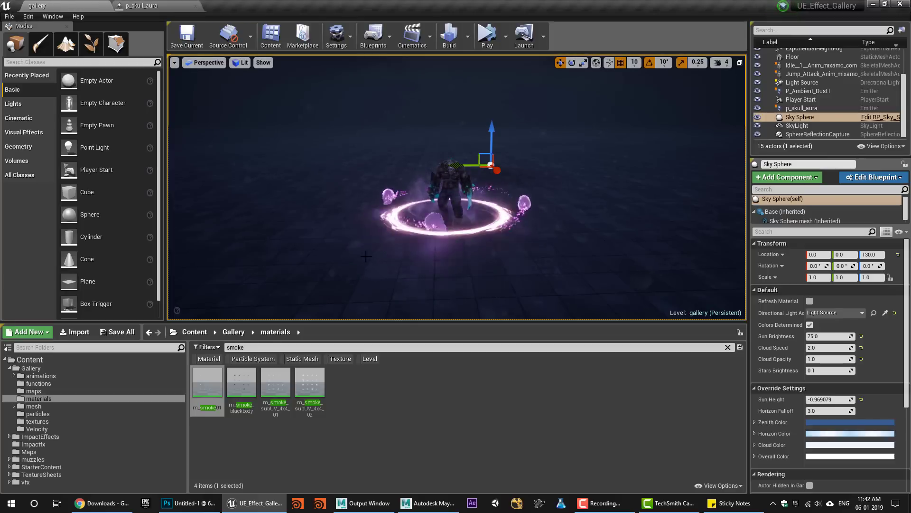
scroll(365, 258, "up", 2)
right_click_drag(366, 259, 333, 237)
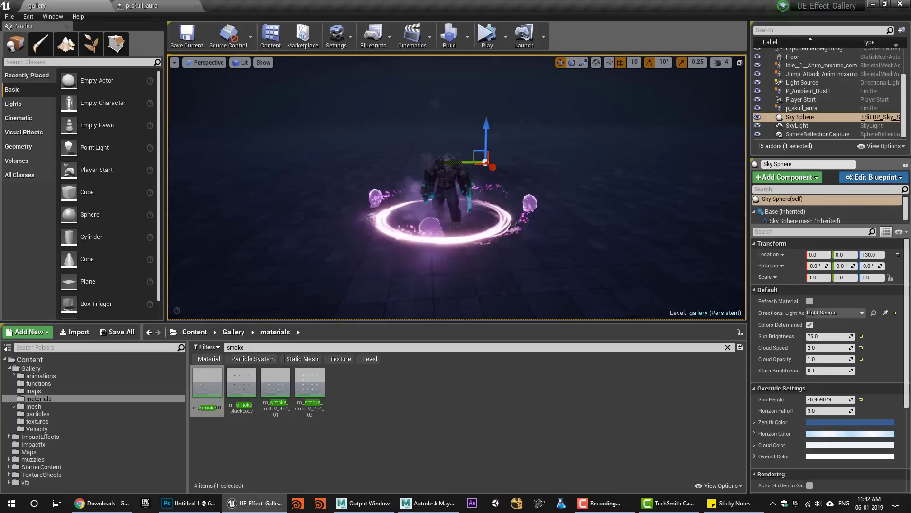
scroll(482, 217, "up", 3)
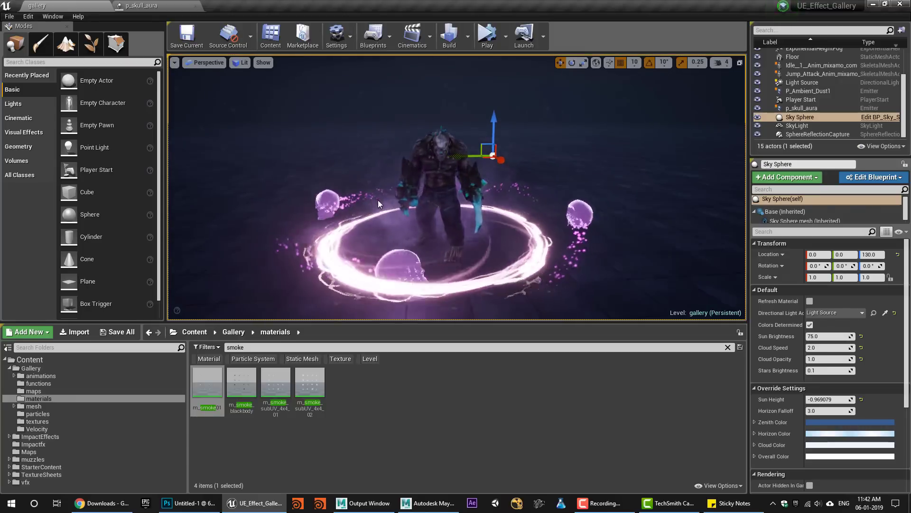
scroll(483, 217, "down", 2)
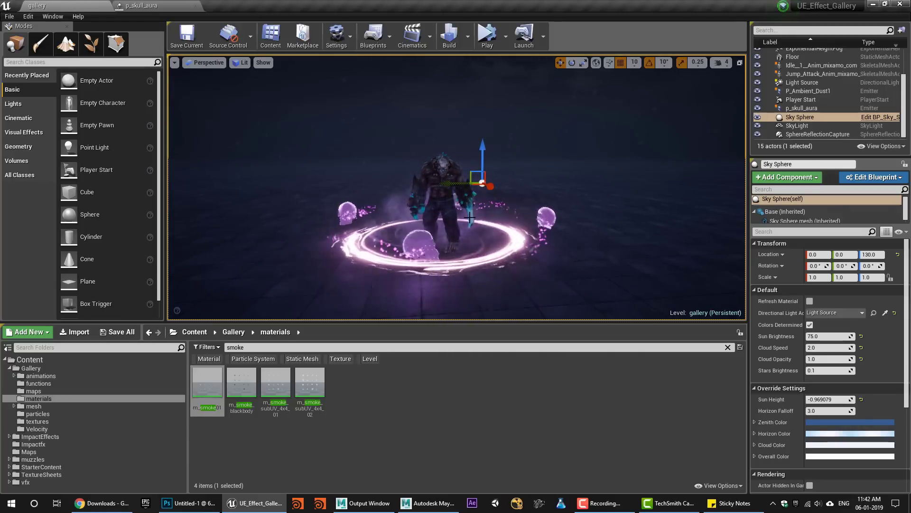
Select the idle character in the level, locate its skeletal mesh asset and open the mutant_M material.
left_click(801, 108)
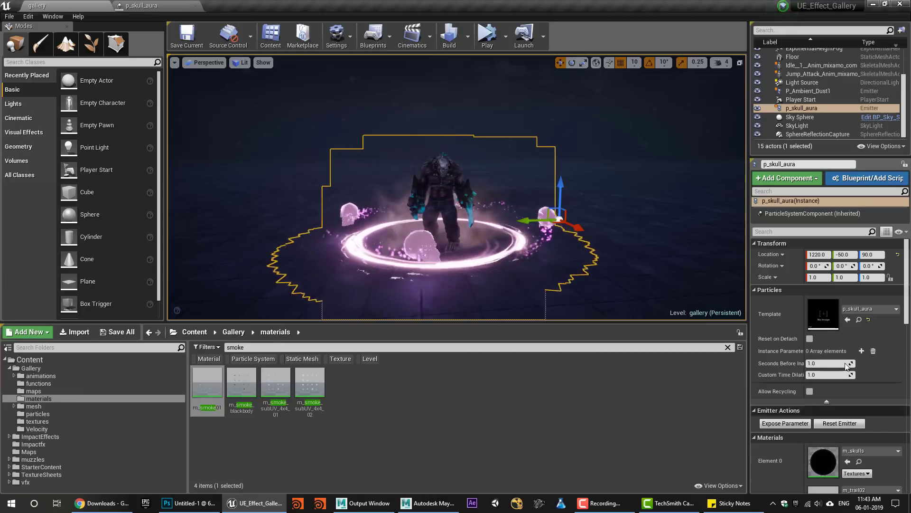
left_click(429, 154)
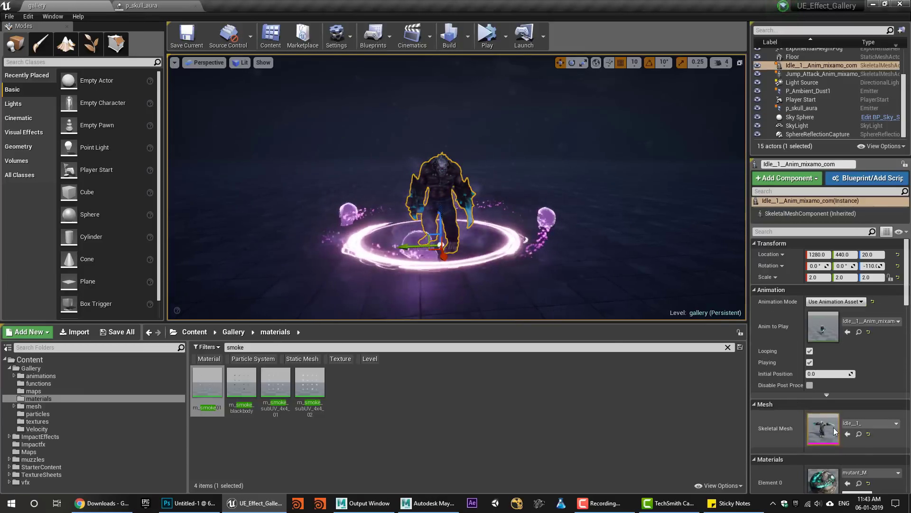
left_click(859, 434)
double_click(413, 385)
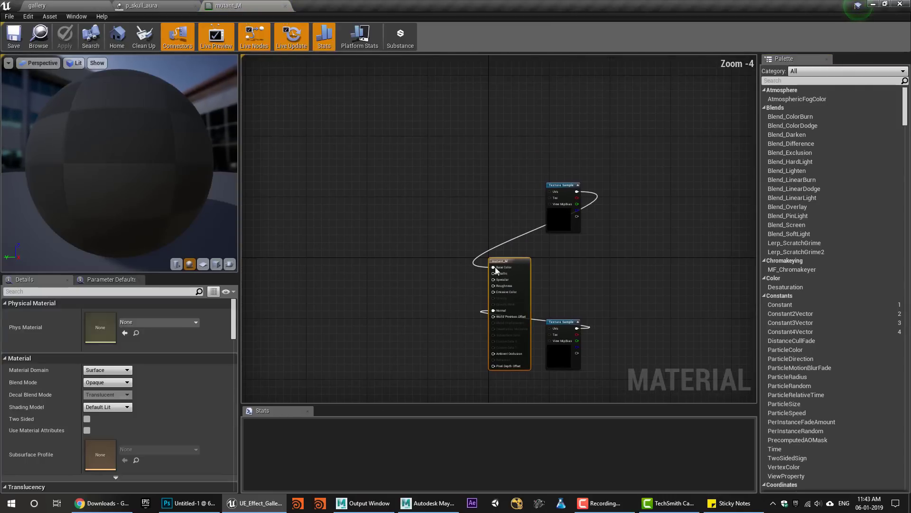
Move the normal and diffuse texture samples to the input side of the mutant_M material node.
left_click_drag(563, 332, 292, 315)
scroll(328, 318, "up", 2)
scroll(338, 309, "up", 1)
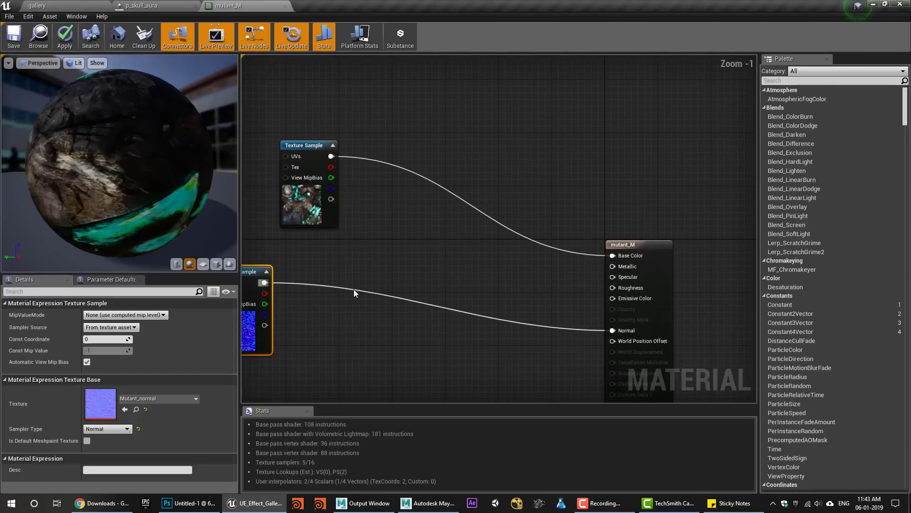
right_click_drag(346, 233, 377, 209)
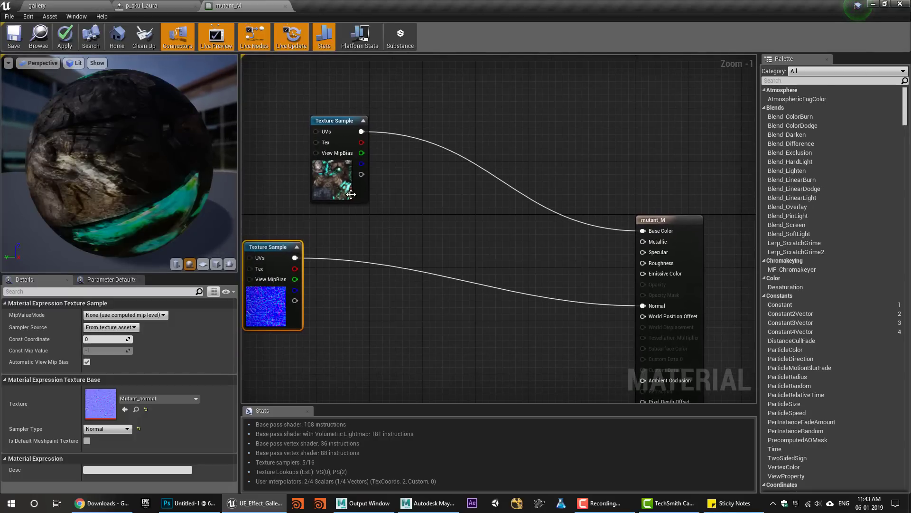
Connect the diffuse texture's blue channel to Emissive Color and inspect the glow on the preview sphere.
left_click(328, 190)
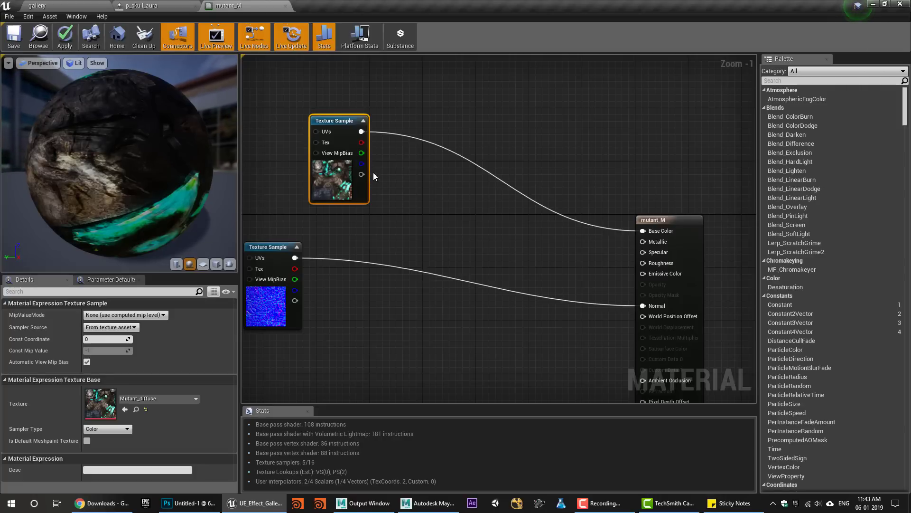
right_click(398, 177)
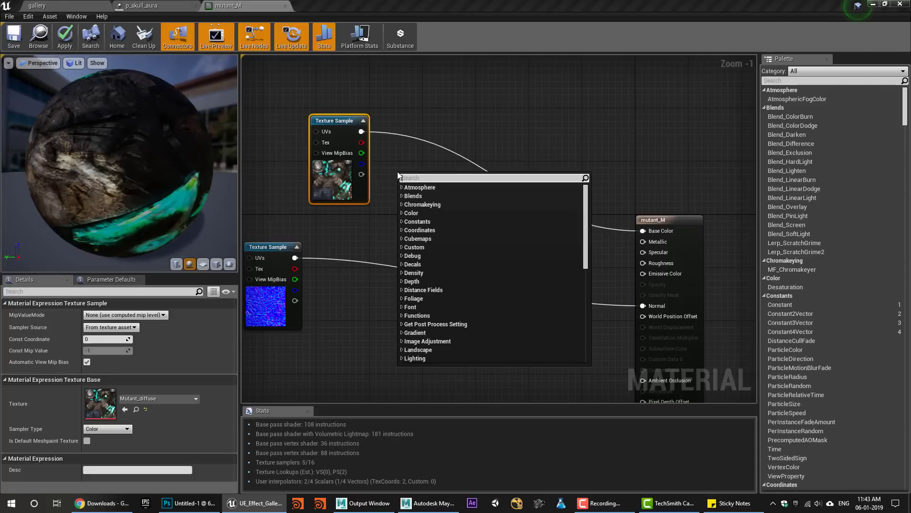
left_click(373, 178)
left_click_drag(362, 164, 643, 273)
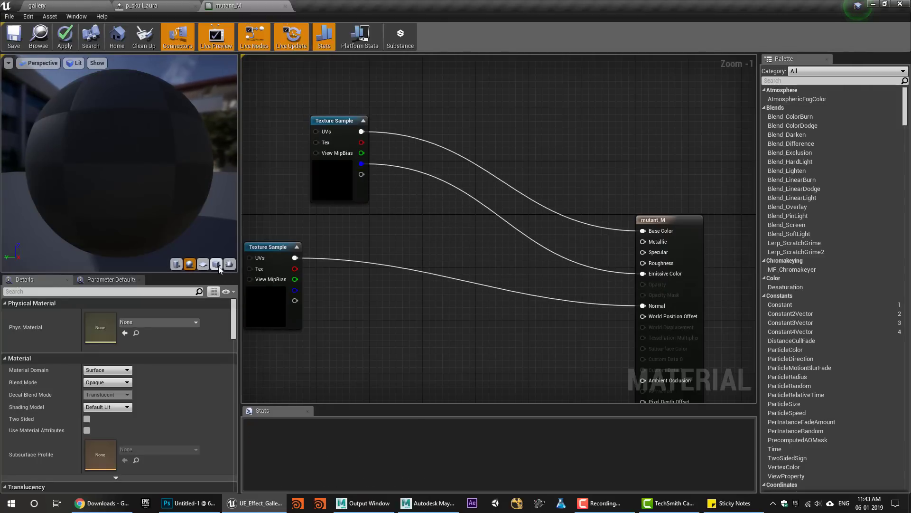
scroll(176, 193, "down", 3)
left_click_drag(177, 193, 175, 173)
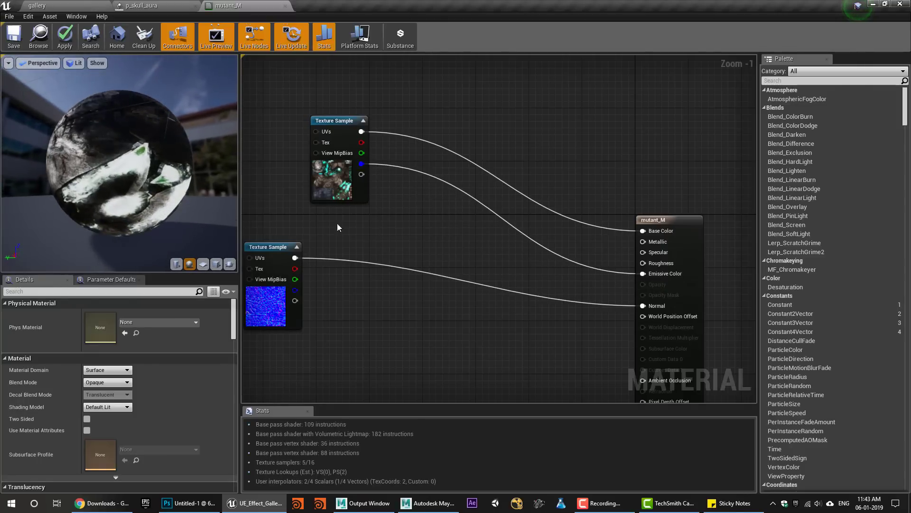
Spread the diffuse and normal texture samples farther apart to make room for nodes between them.
left_click_drag(260, 288, 280, 374)
left_click_drag(342, 176, 307, 156)
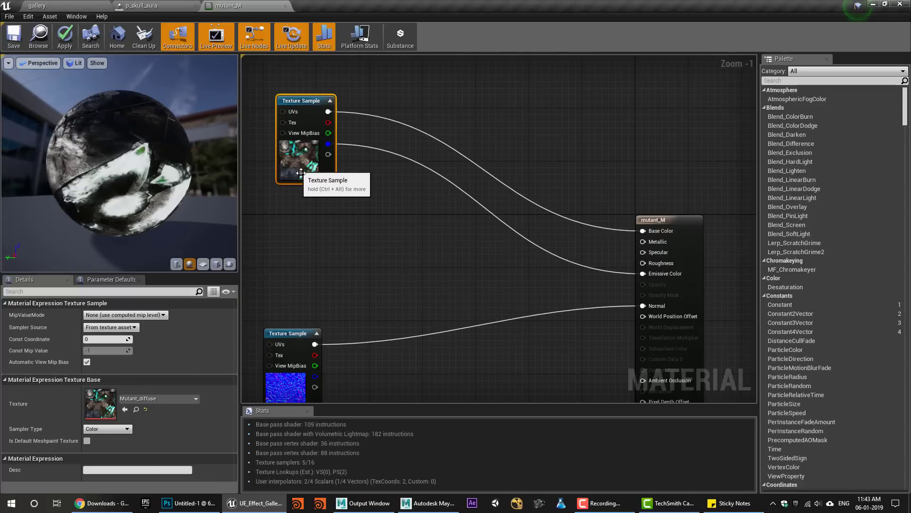
right_click_drag(354, 217, 380, 217)
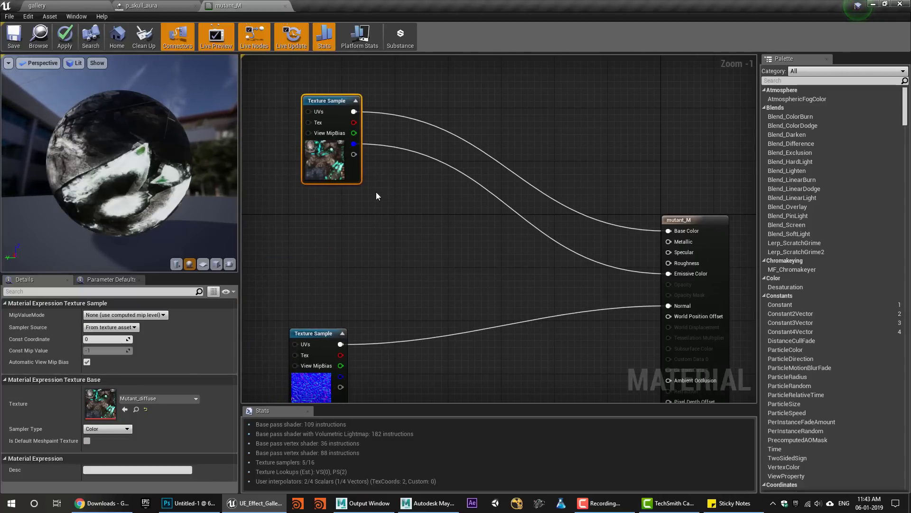
left_click(382, 179)
left_click_drag(354, 143, 389, 197)
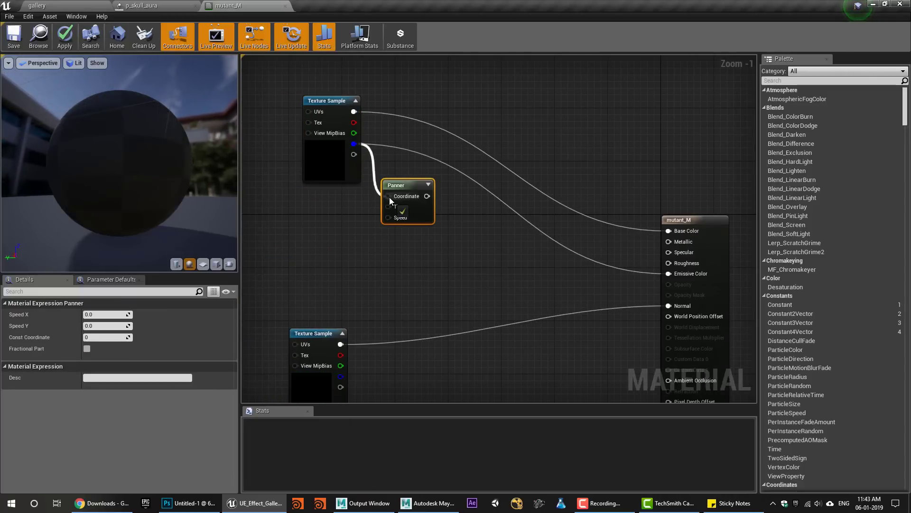
key("Delete")
Add a Power node, feed the diffuse texture's alpha channel into its Base and expand the node's preview.
right_click(404, 181)
type("p")
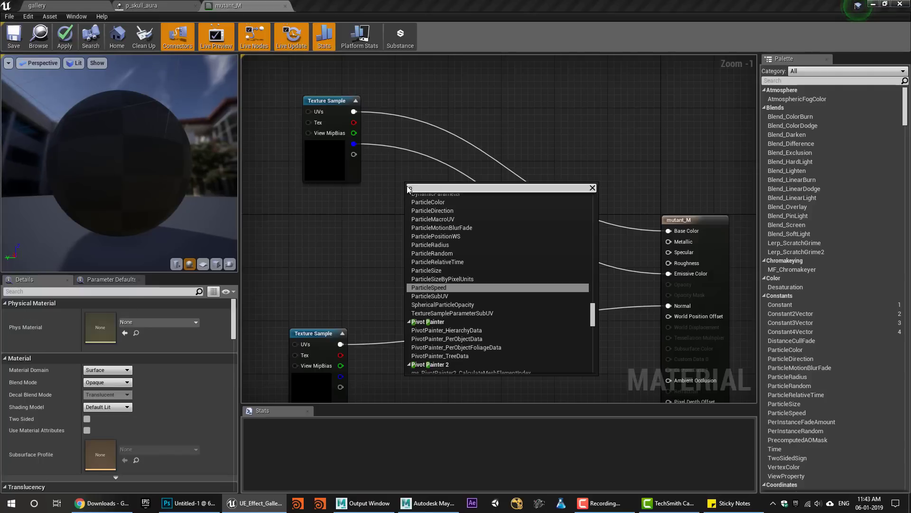
type("ower")
left_click(437, 203)
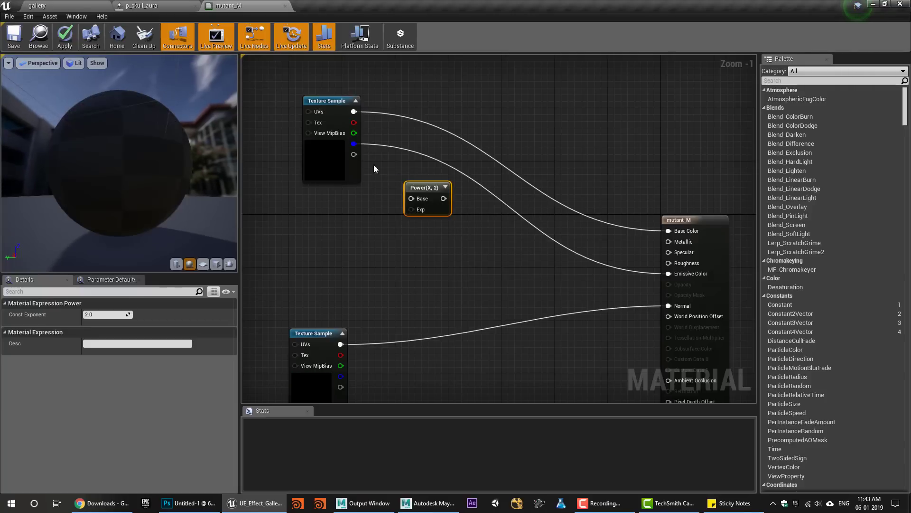
left_click_drag(354, 155, 411, 199)
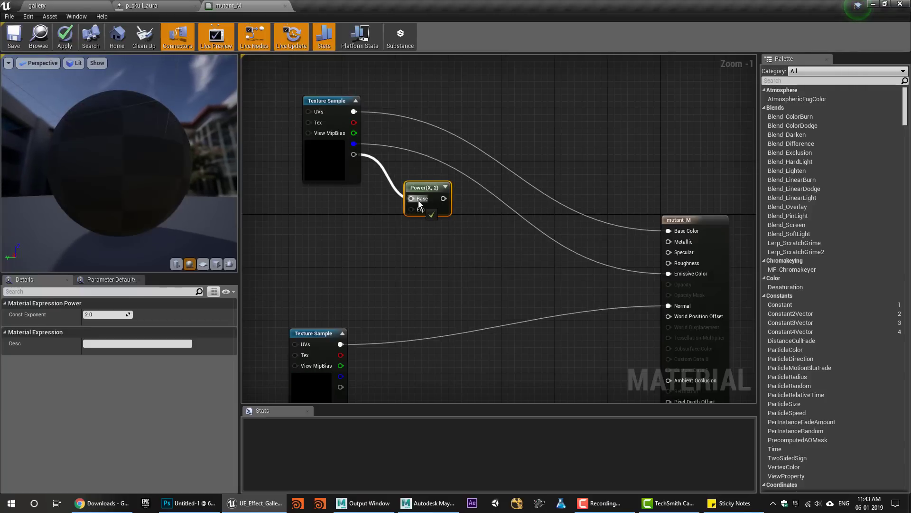
left_click(445, 187)
left_click_drag(447, 233, 443, 247)
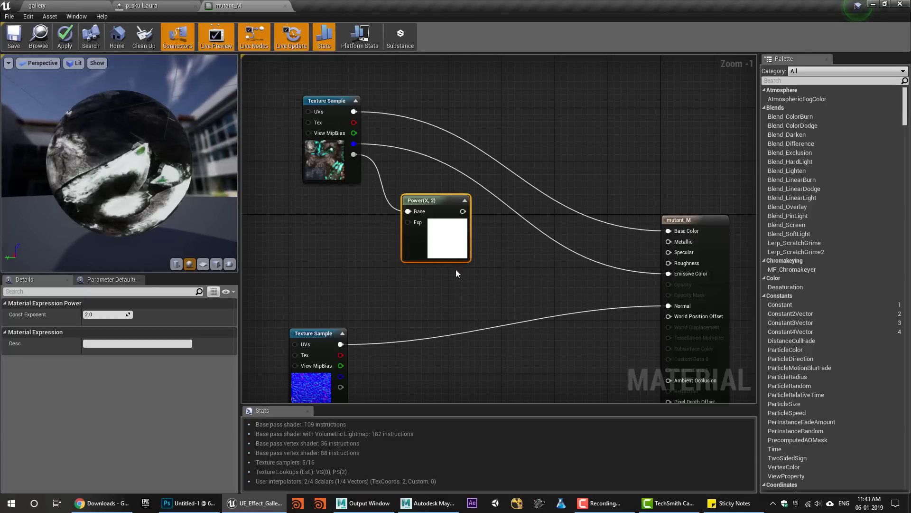
Move the Power node closer to the diffuse texture, add a Multiply node and connect the Power output to its B input.
left_click_drag(455, 257, 423, 250)
left_click(490, 263)
left_click_drag(429, 205, 498, 289)
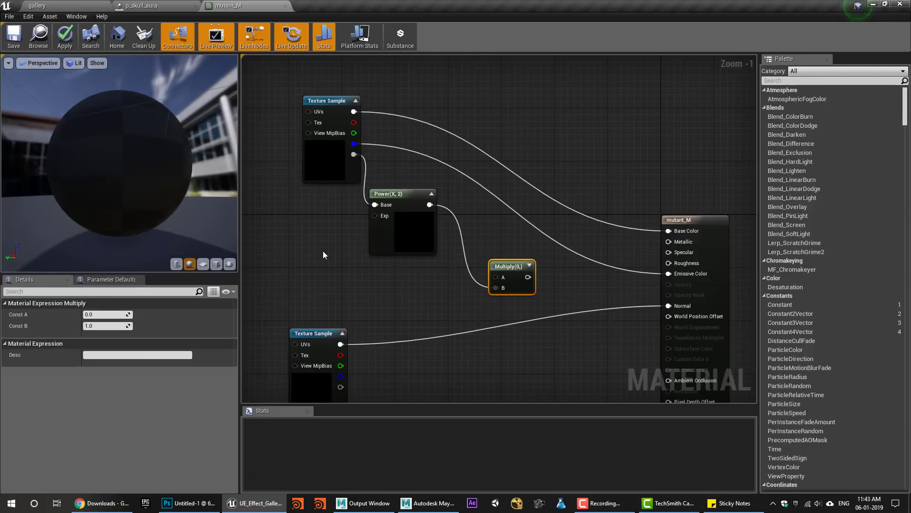
Add a Constant3Vector node and set it to pink with a brightness value of 20.
left_click(323, 255)
double_click(337, 275)
left_click(421, 292)
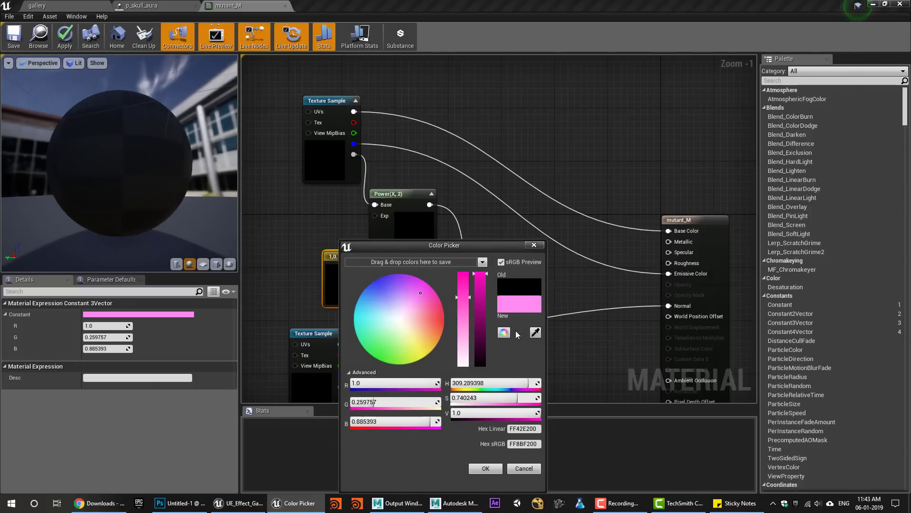
type("20")
key("Return")
left_click(486, 469)
Connect the pink constant to Multiply's A input and Multiply's output to Emissive Color, inspecting the glow on the preview sphere.
left_click_drag(373, 268, 504, 277)
left_click_drag(612, 271, 668, 274)
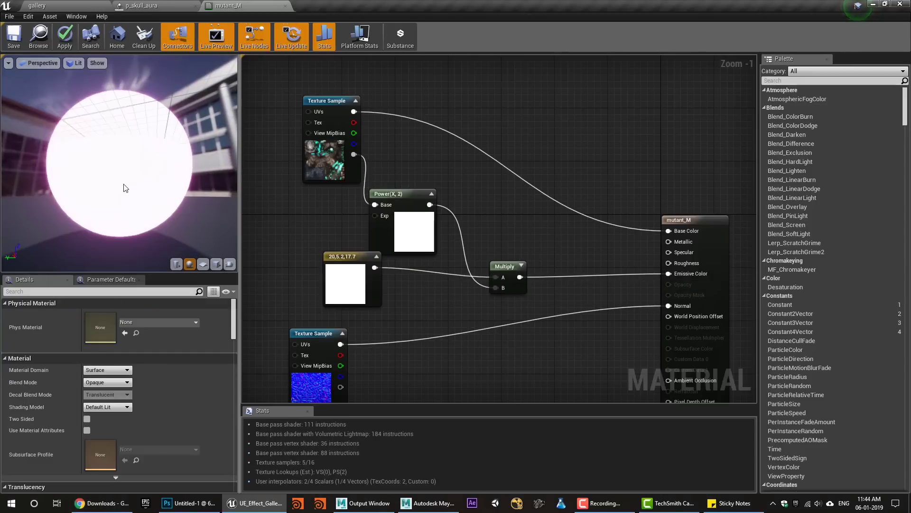
scroll(130, 191, "down", 3)
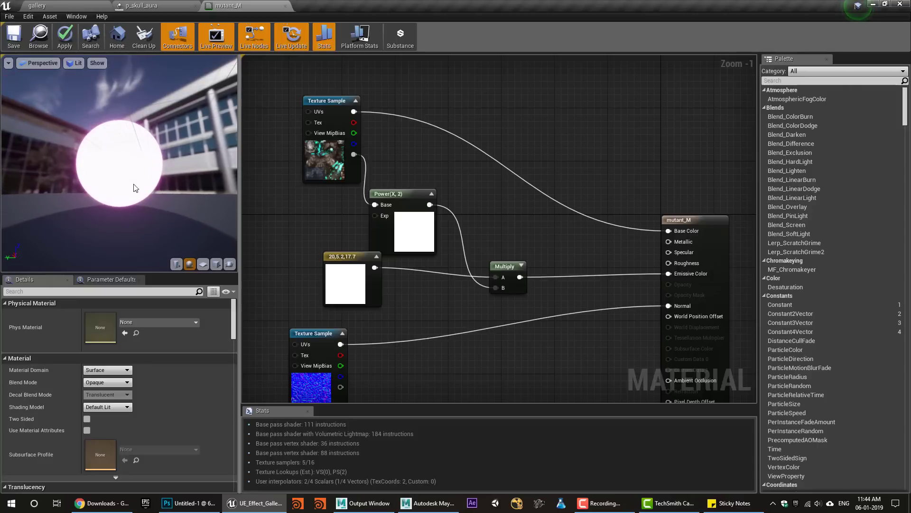
left_click_drag(133, 187, 190, 191)
Set the Power node's exponent to 20 and feed its Base from the diffuse texture's blue channel instead of alpha.
left_click(399, 238)
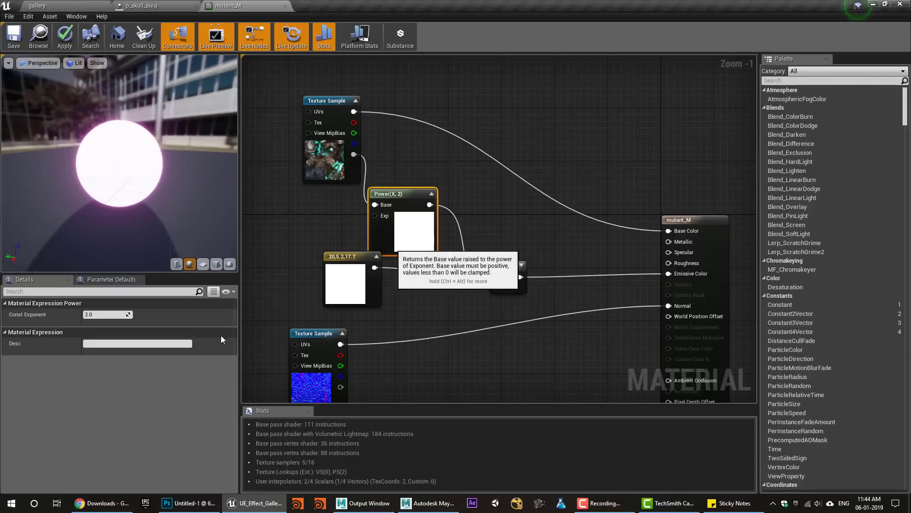
left_click(104, 316)
type("20")
key("Return")
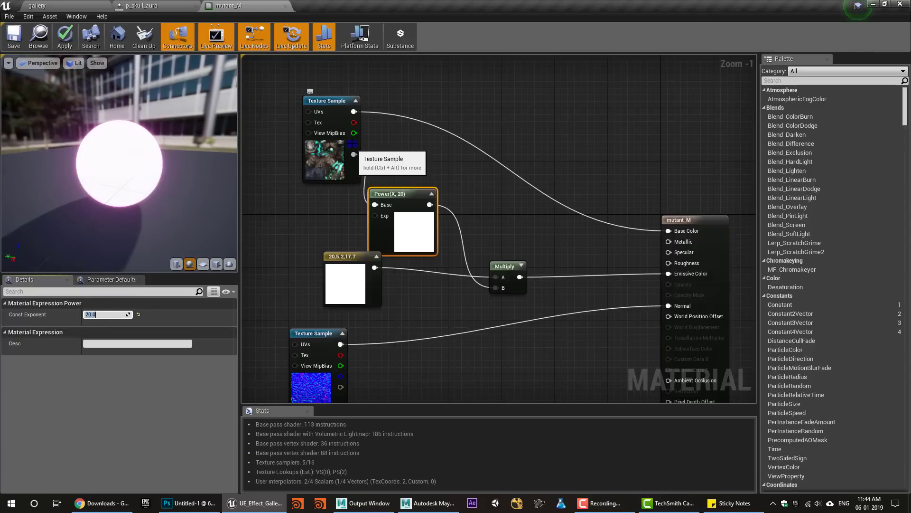
left_click_drag(352, 159, 375, 205)
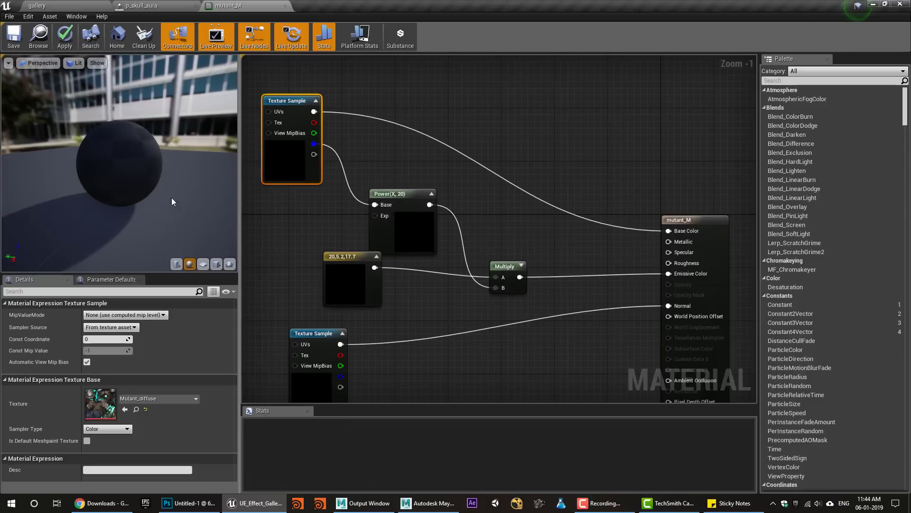
left_click_drag(127, 196, 187, 218)
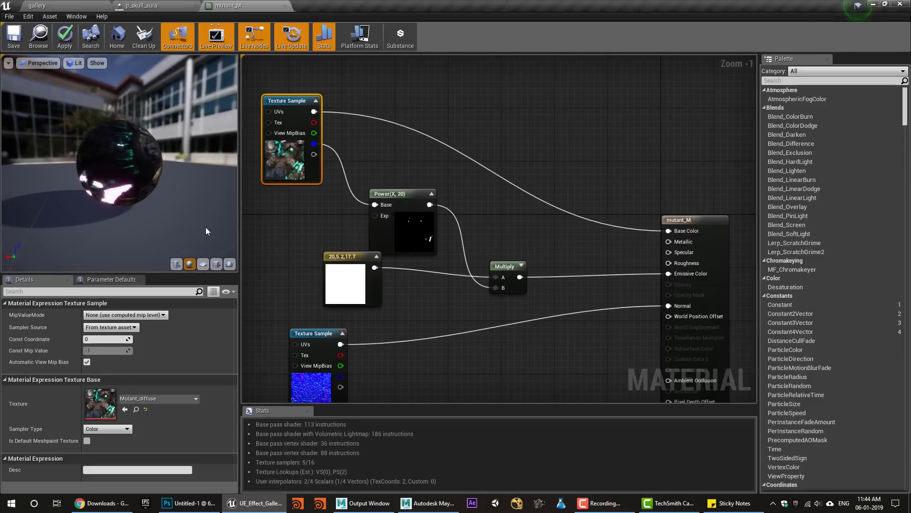
Change the emissive constant's colour from pink to light blue with a brightness value of 5.
left_click(331, 279)
double_click(331, 279)
left_click_drag(396, 300, 372, 304)
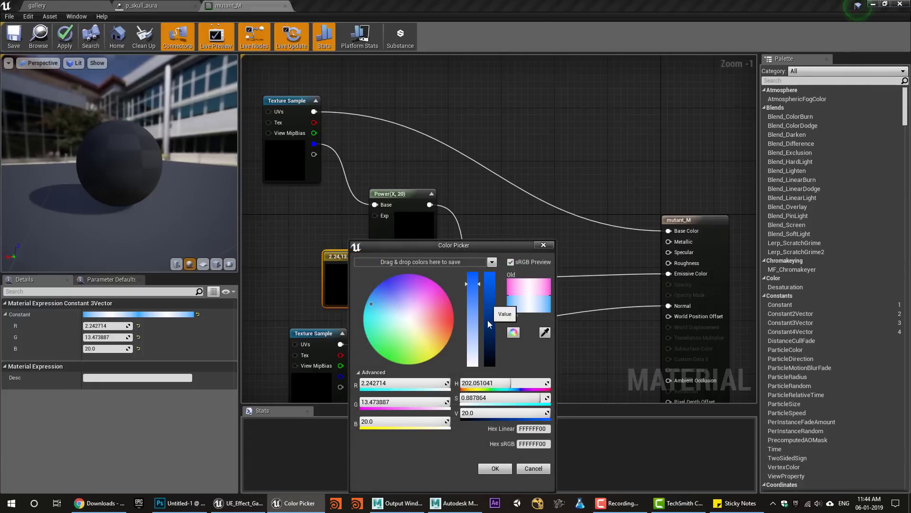
left_click(503, 412)
type("5")
key("Return")
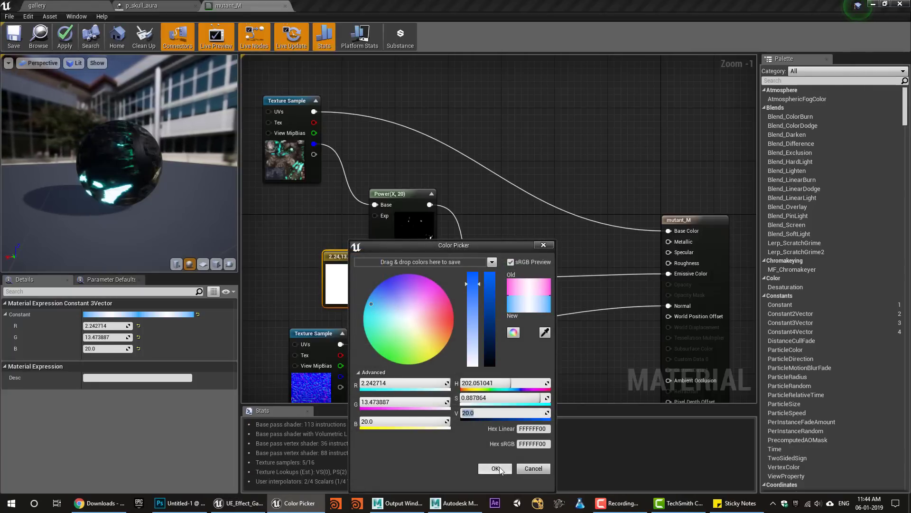
left_click(494, 468)
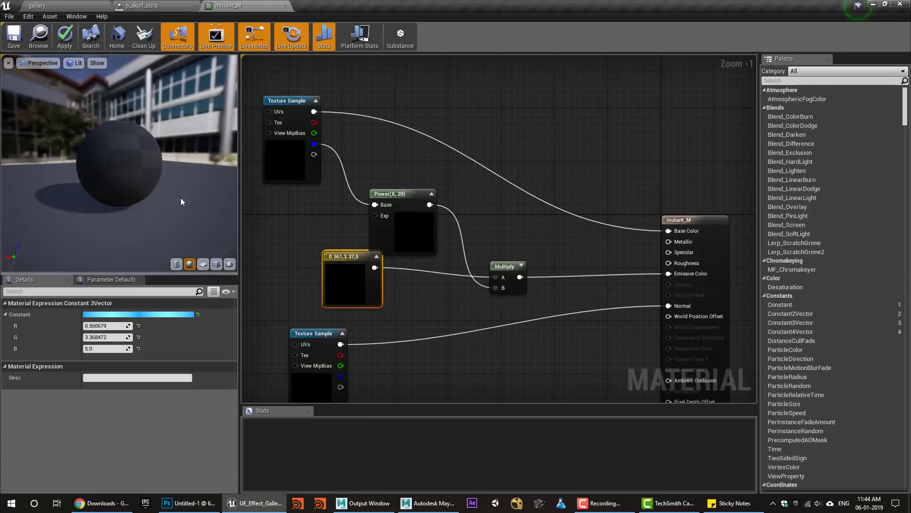
Apply the material changes and check the character's blue glow in the gallery level.
left_click_drag(339, 289, 338, 293)
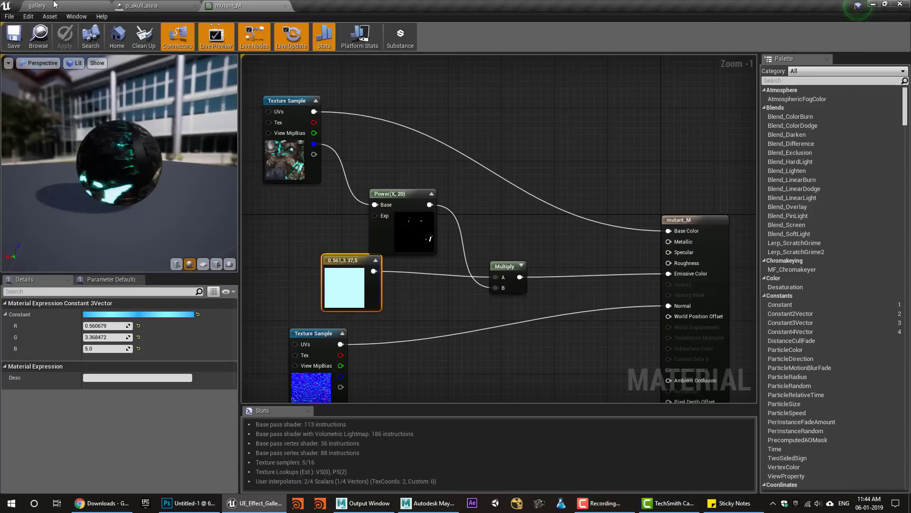
left_click(53, 5)
left_click(231, 218)
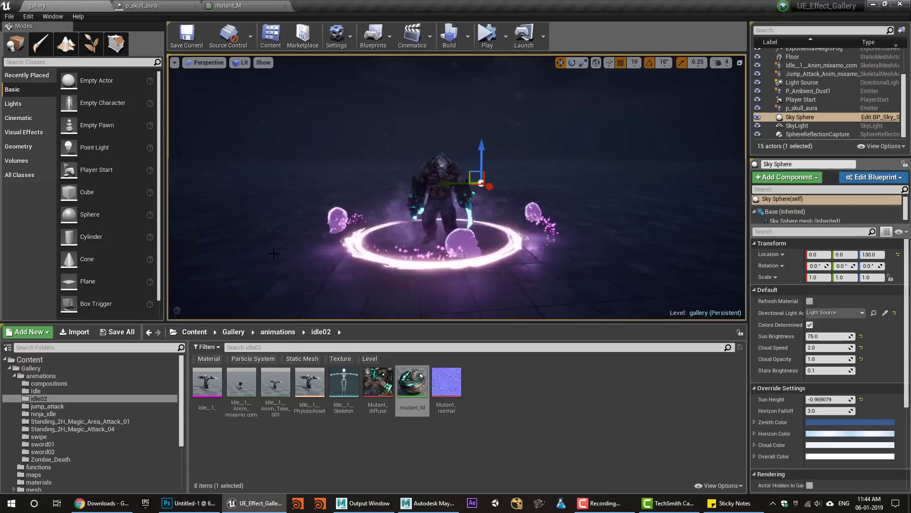
Raise the mutant_M emissive constant's brightness value to 100 and save the material.
left_click(223, 5)
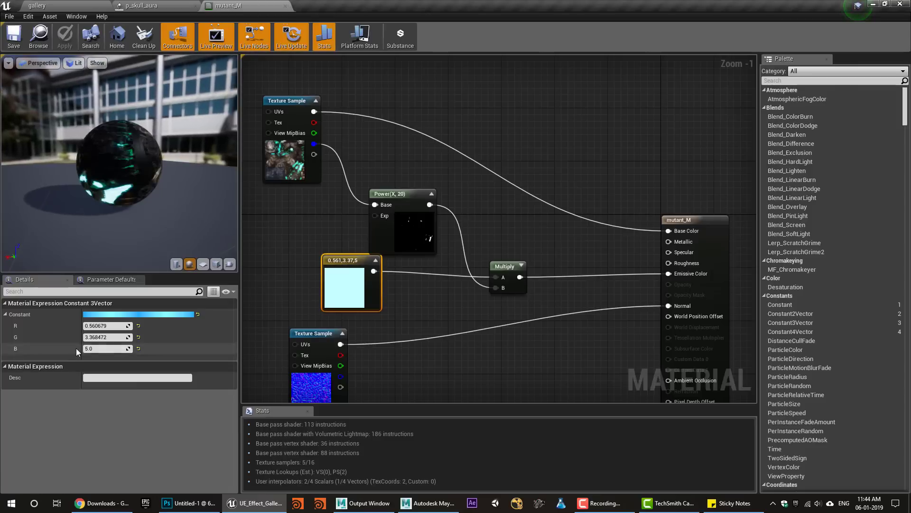
left_click(180, 314)
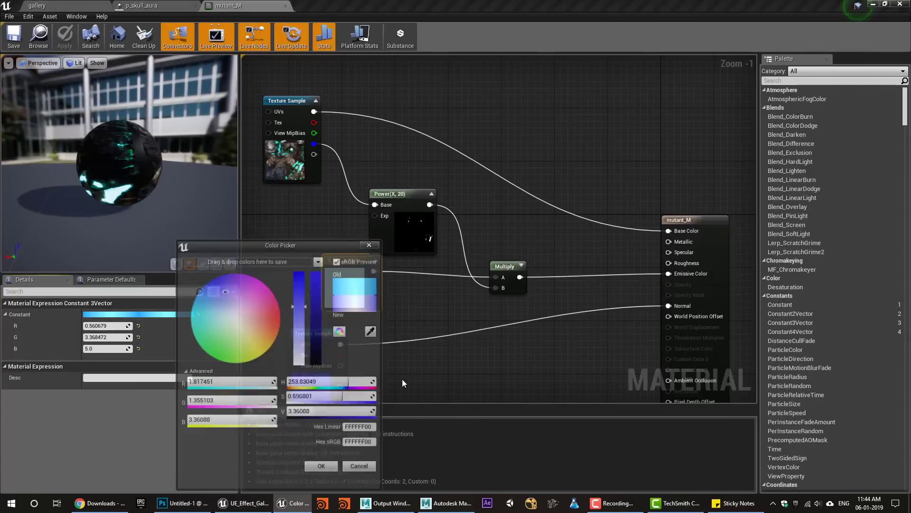
left_click(332, 413)
type("100")
key("Return")
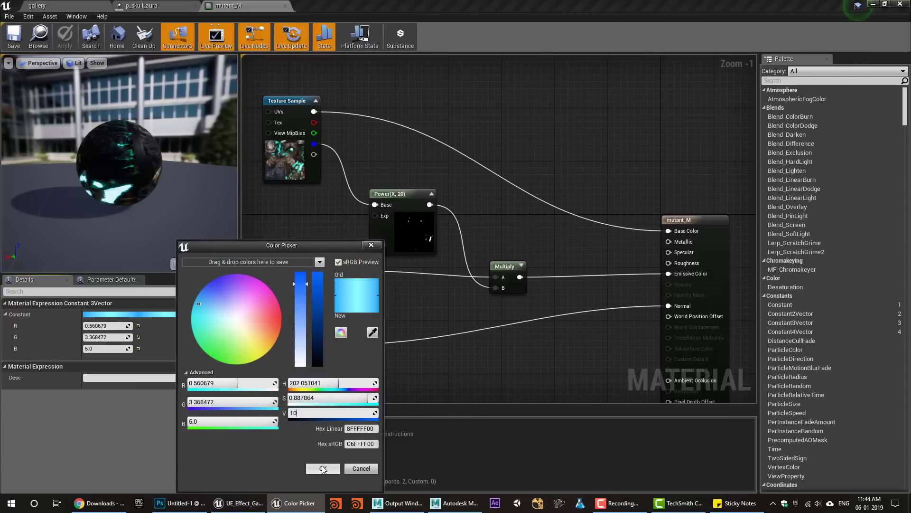
key("Return")
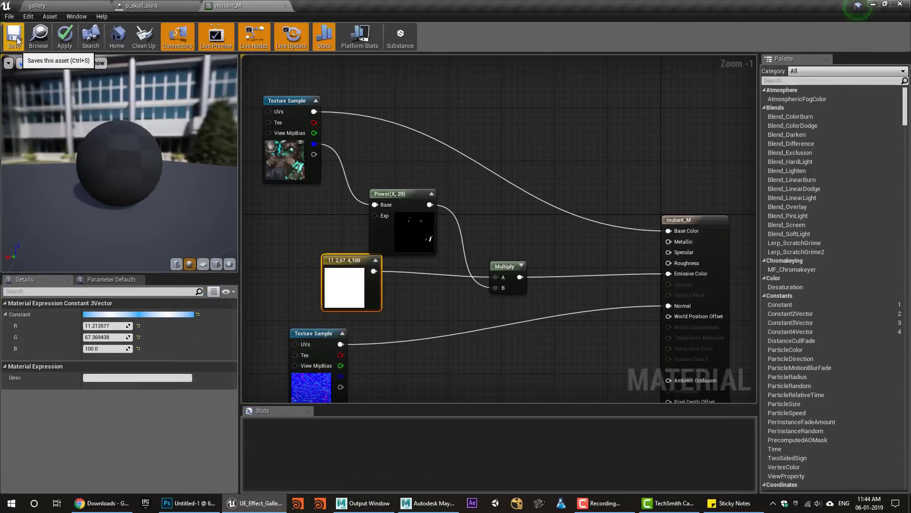
View the character's glow in the gallery level and close the mutant_M material.
left_click(54, 4)
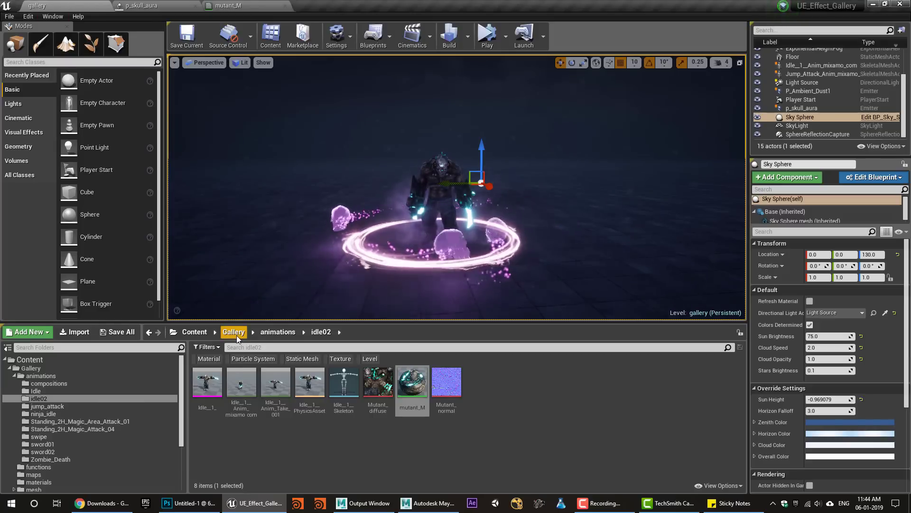
middle_click(239, 4)
left_click(54, 4)
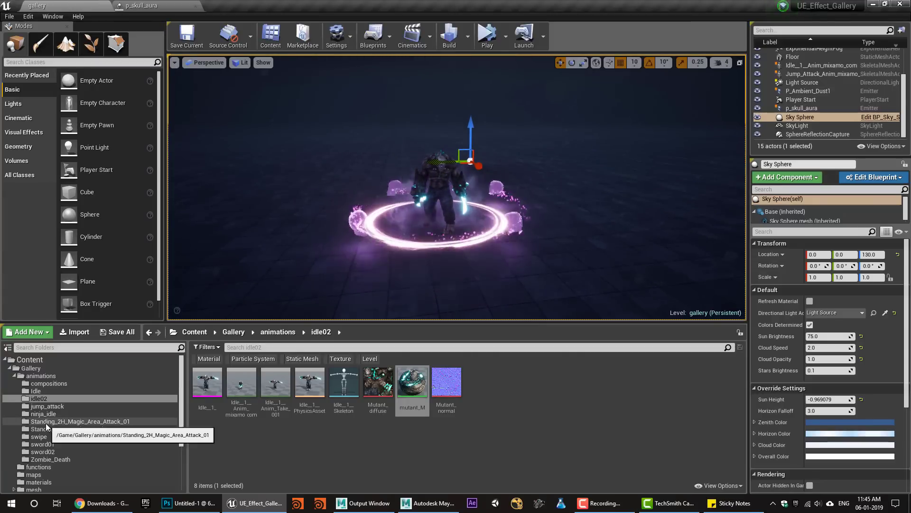
Look through the texture assets in the Gallery textures folder.
scroll(53, 451, "down", 2)
left_click(46, 475)
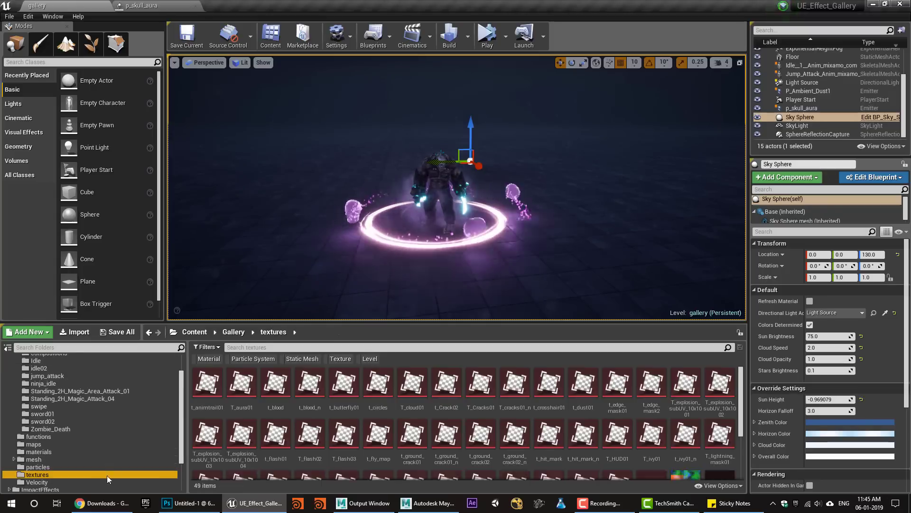
scroll(608, 424, "down", 2)
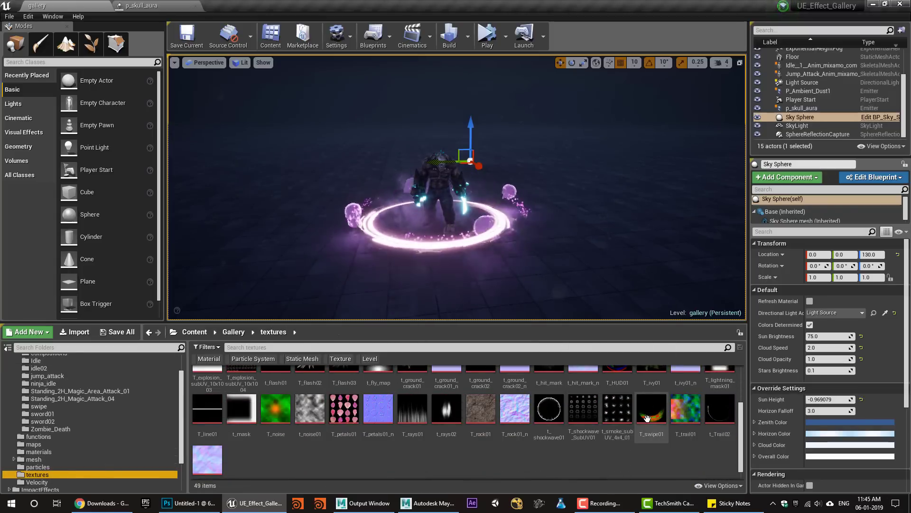
scroll(593, 435, "up", 2)
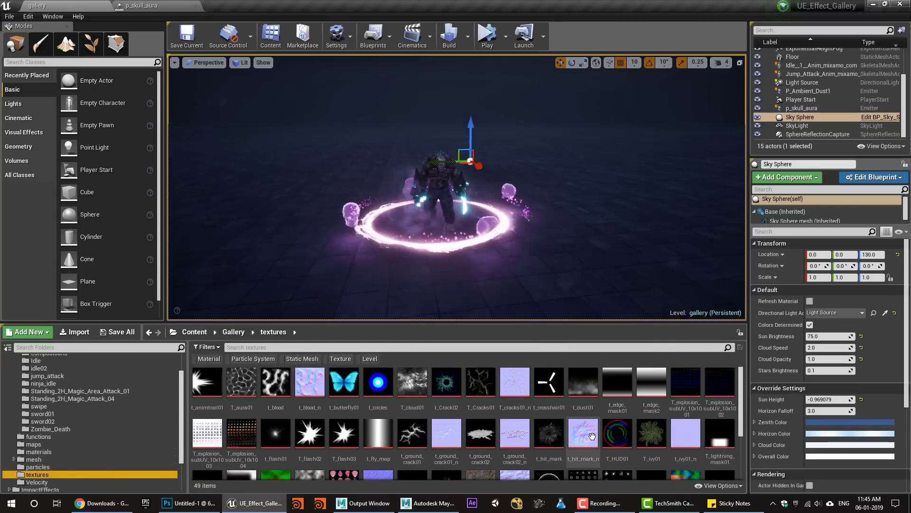
scroll(592, 435, "down", 2)
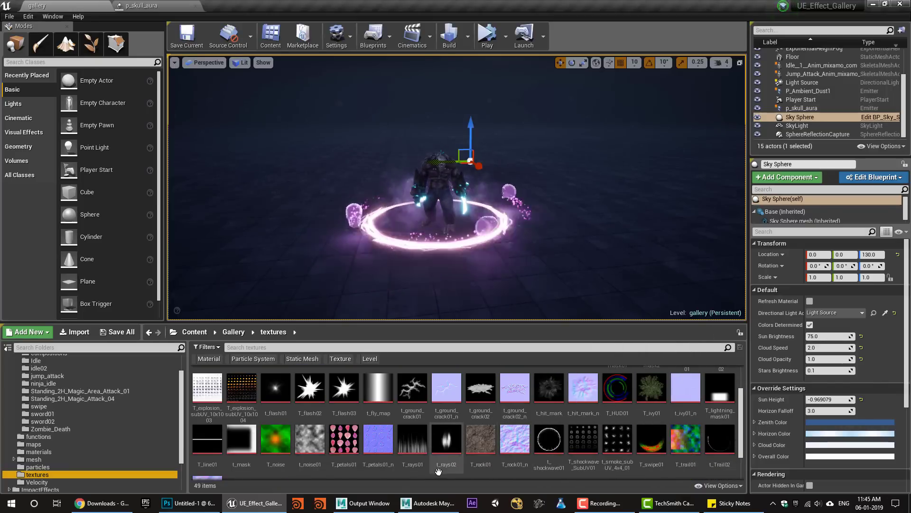
mouse_move(419, 453)
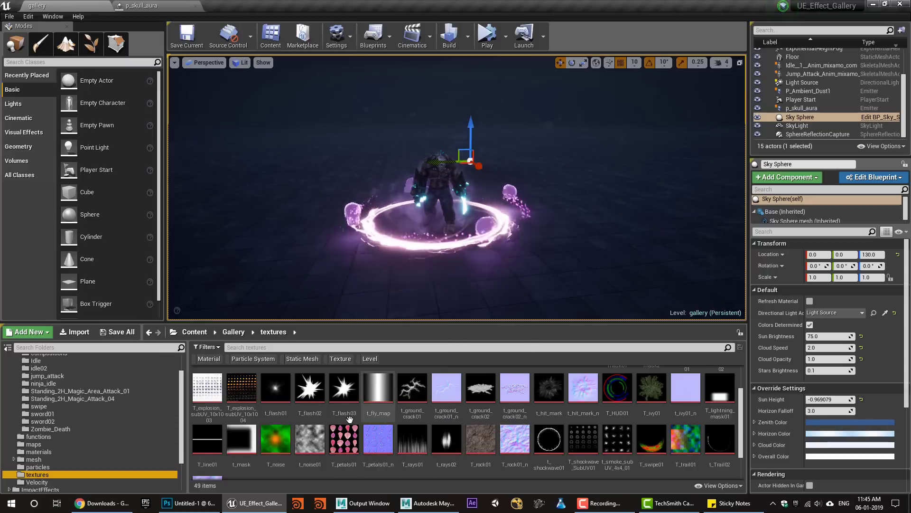
scroll(58, 464, "up", 2)
Open the sm_Rays01 mesh from the mesh folder, inspect its shape and UV channel 0, and return to the gallery level.
scroll(60, 465, "down", 3)
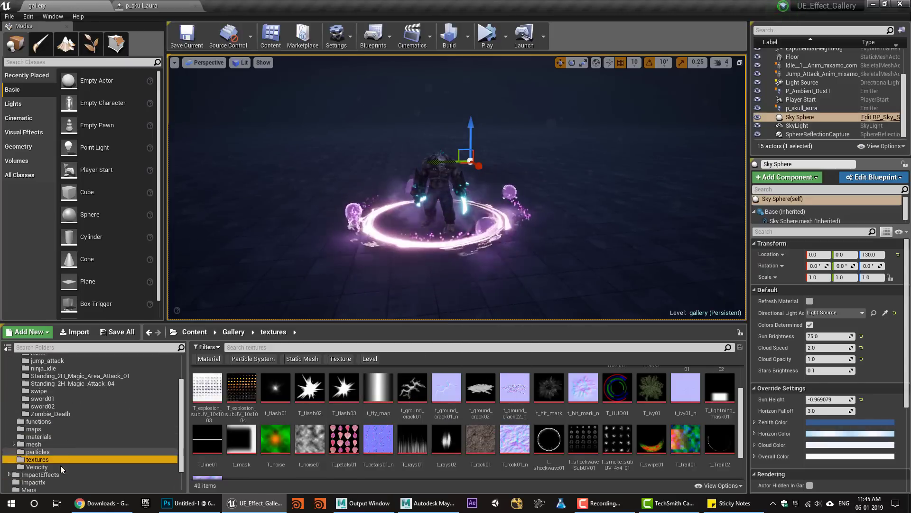
left_click(40, 443)
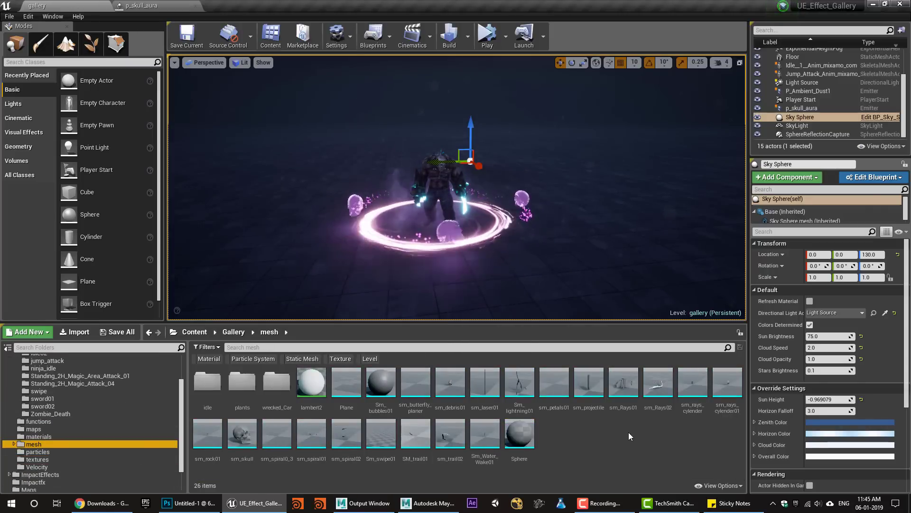
double_click(618, 400)
right_click_drag(268, 281, 299, 283, "alt")
left_click_drag(269, 281, 339, 280, "alt")
left_click(510, 44)
left_click(522, 77)
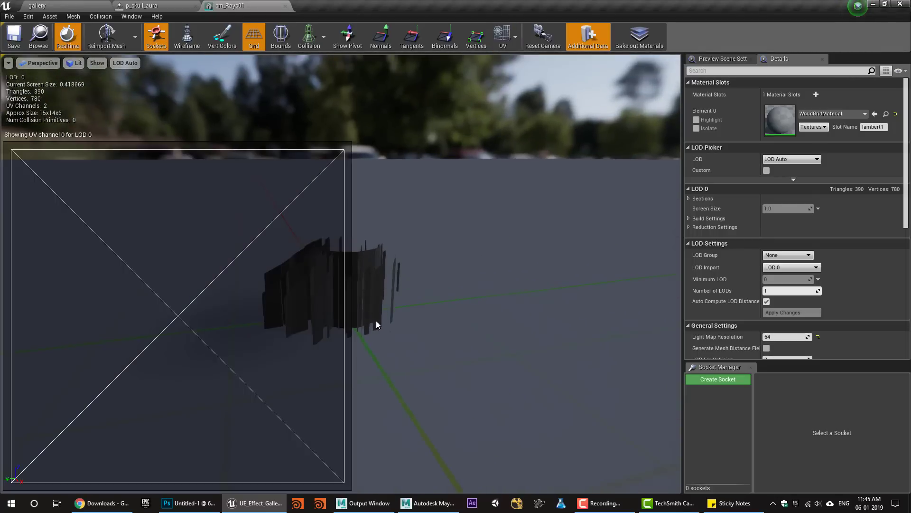
left_click(237, 5)
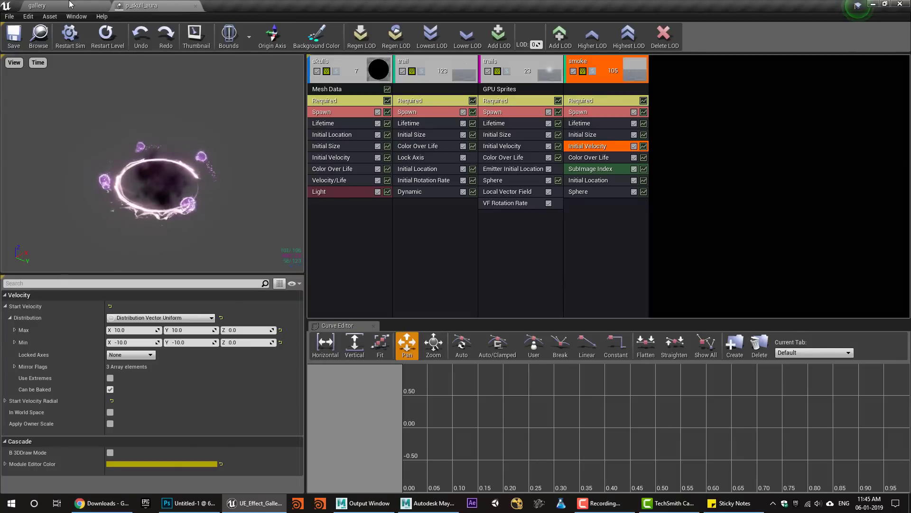
left_click(37, 5)
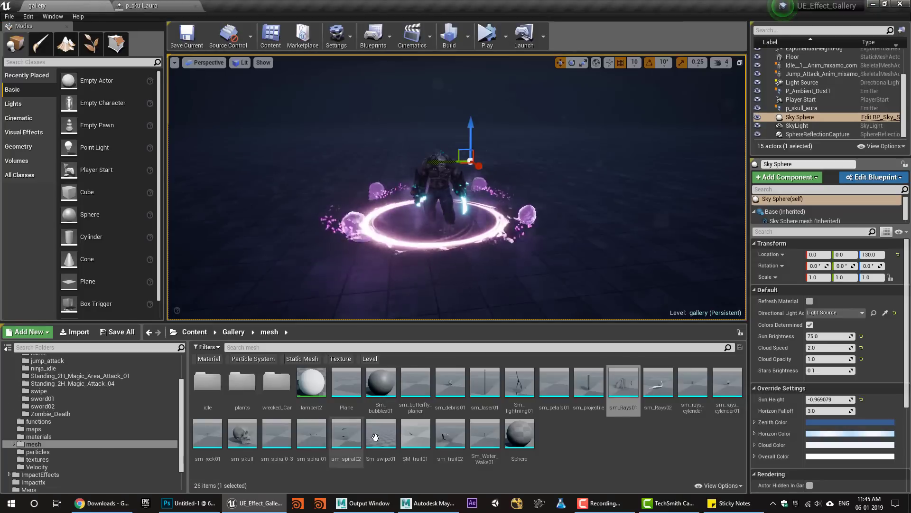
Open the Reference Viewer for the T_rays01 texture and bring up the asset actions for its m_rays material.
left_click(38, 459)
scroll(456, 464, "down", 2)
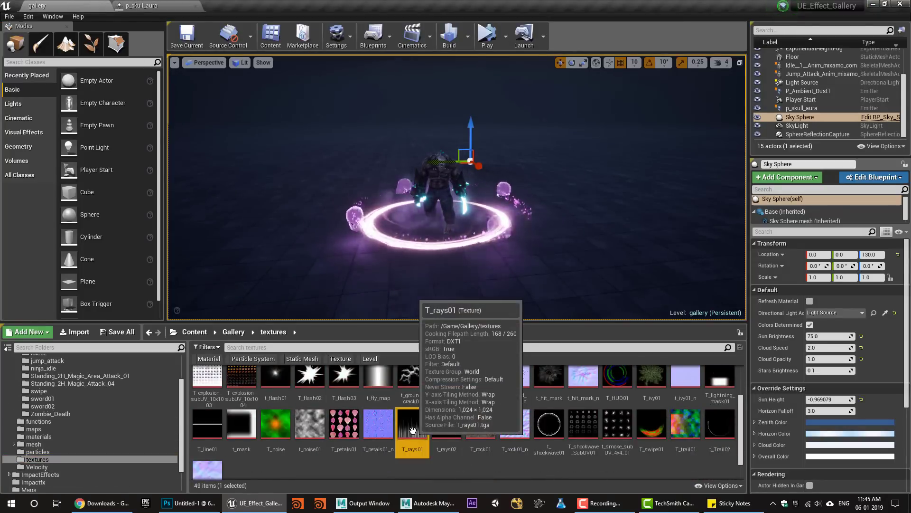
right_click(412, 424)
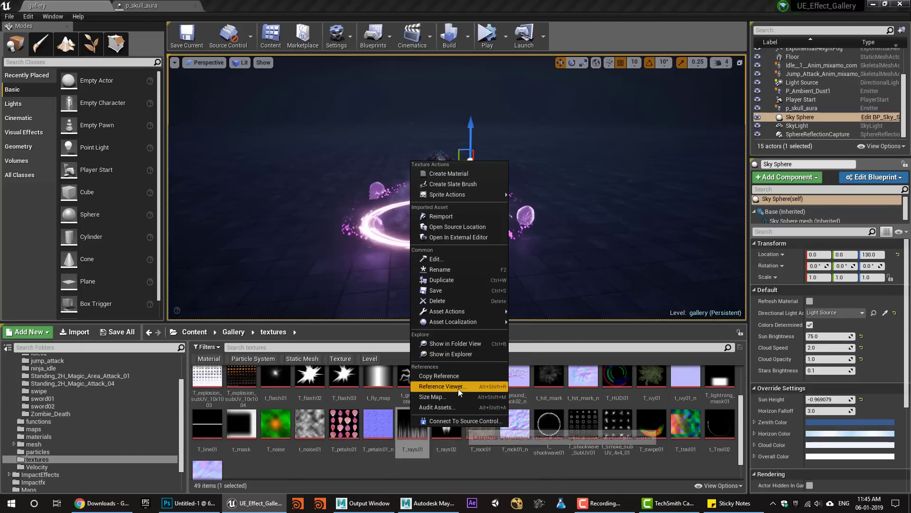
left_click(457, 387)
right_click_drag(177, 455, 389, 343)
right_click(343, 336)
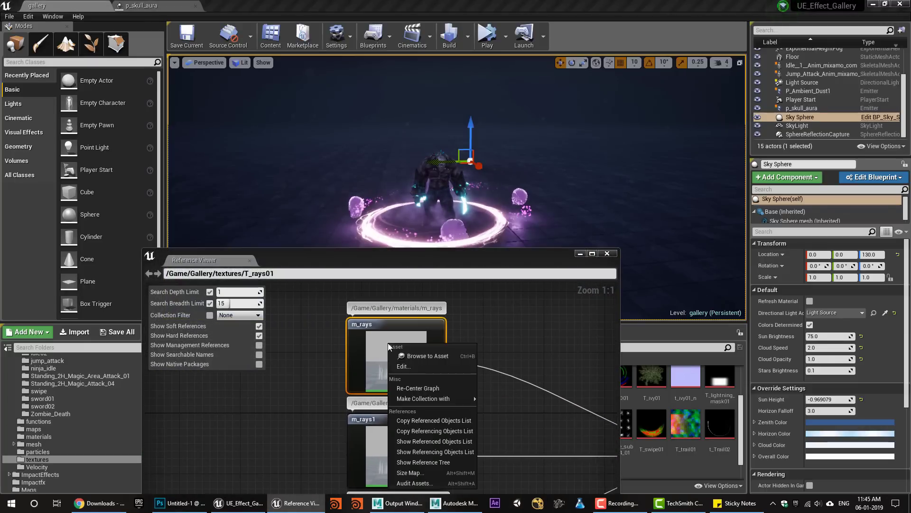
Locate the m_rays2 material in the content browser from the T_rays01 references and close the Reference Viewer.
right_click_drag(323, 307, 323, 292)
right_click(378, 422)
left_click(420, 293)
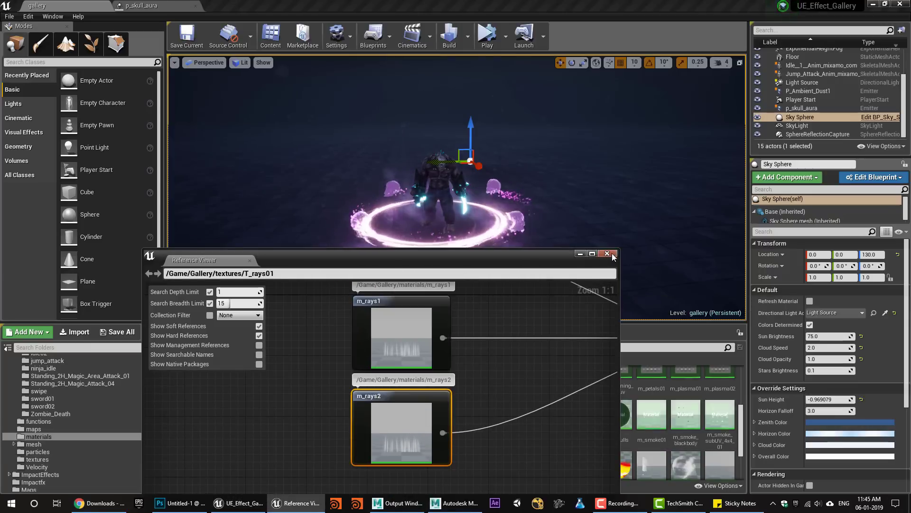
left_click(607, 253)
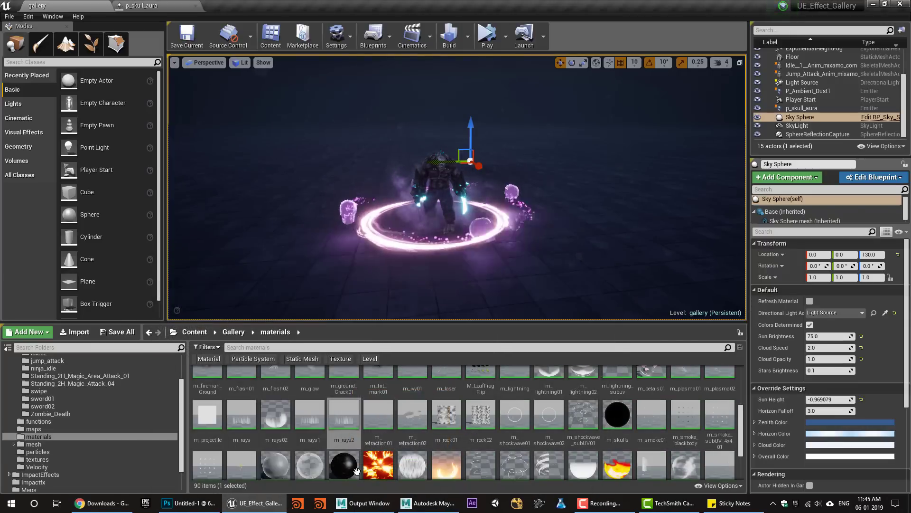
Open the m_rays2 material and delete the extra nodes, keeping Texture Sample, Particle Color and Multiply.
double_click(343, 417)
right_click_drag(379, 323, 498, 306)
scroll(517, 331, "down", 2)
right_click_drag(408, 241, 479, 264)
left_click_drag(311, 163, 571, 328)
key("Delete")
right_click_drag(589, 338, 489, 294)
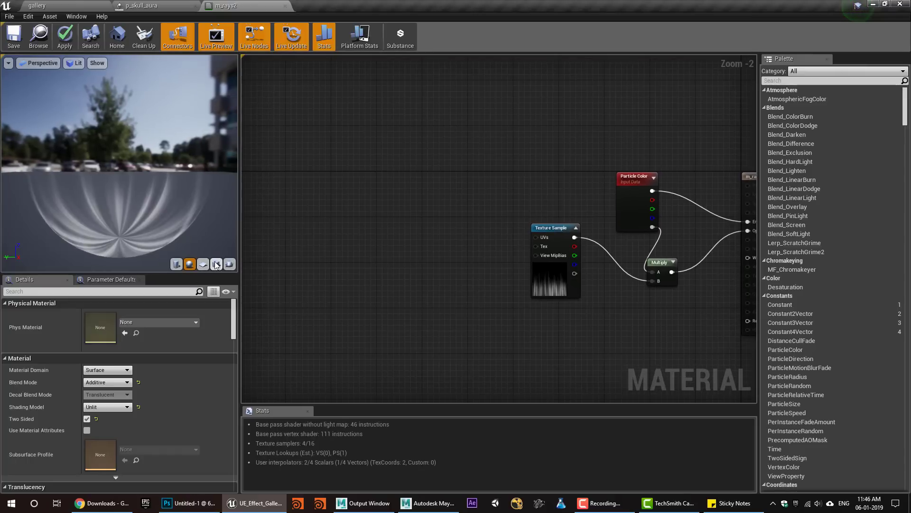
Preview the material on a cube, space out the Texture Sample and Particle Color nodes before Multiply, and save m_rays2.
left_click(216, 265)
right_click_drag(543, 280, 423, 261)
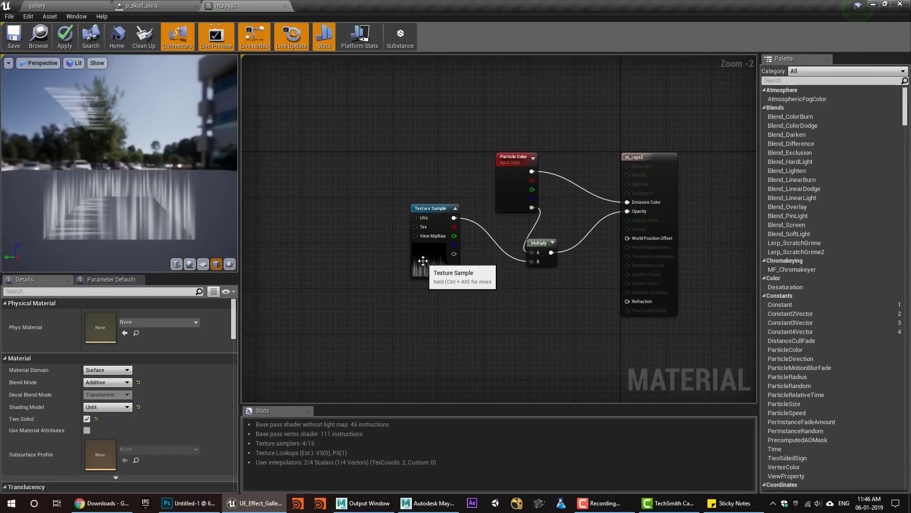
left_click(423, 261)
left_click_drag(423, 261, 428, 312)
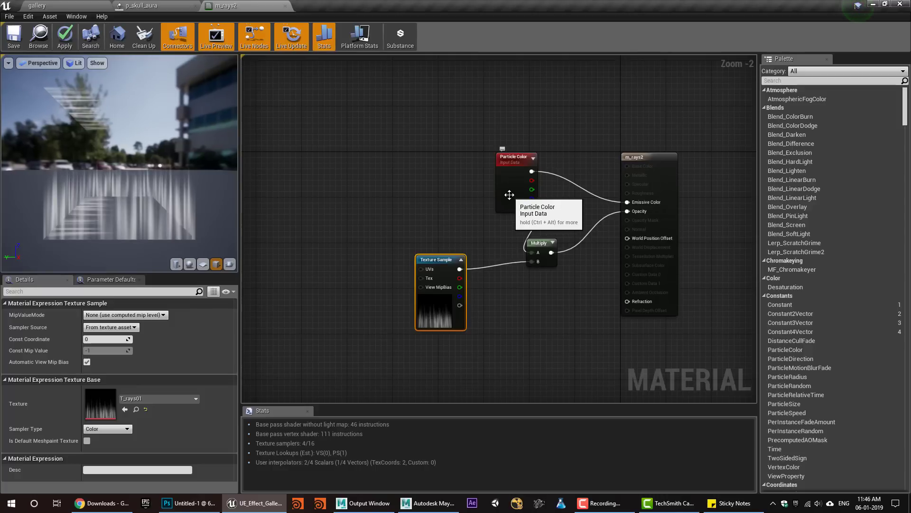
left_click_drag(509, 195, 433, 200)
left_click_drag(118, 187, 181, 224)
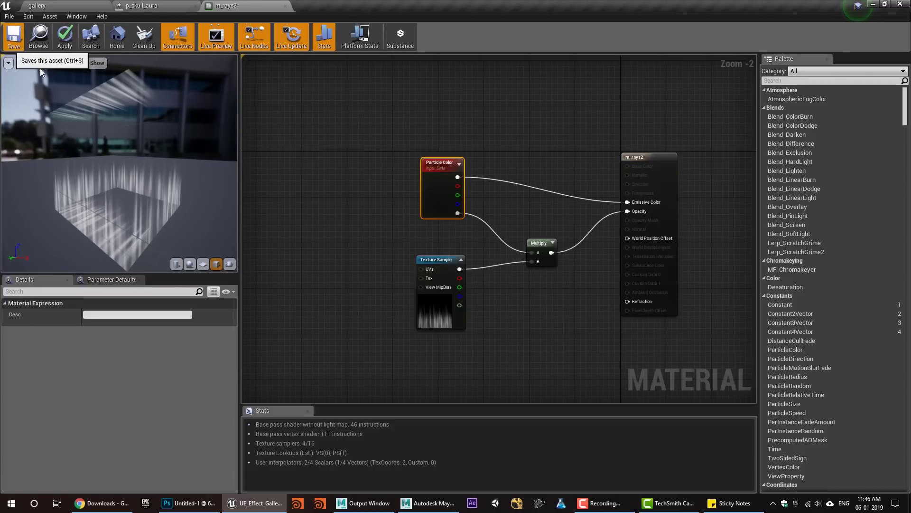
left_click(14, 36)
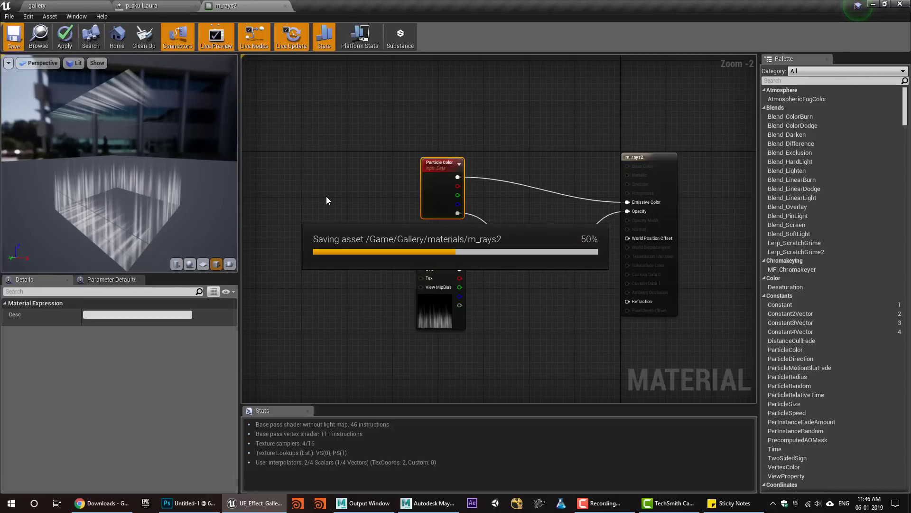
Add a new particle sprite emitter to the p_skull_aura particle system and name it "rays".
left_click(165, 6)
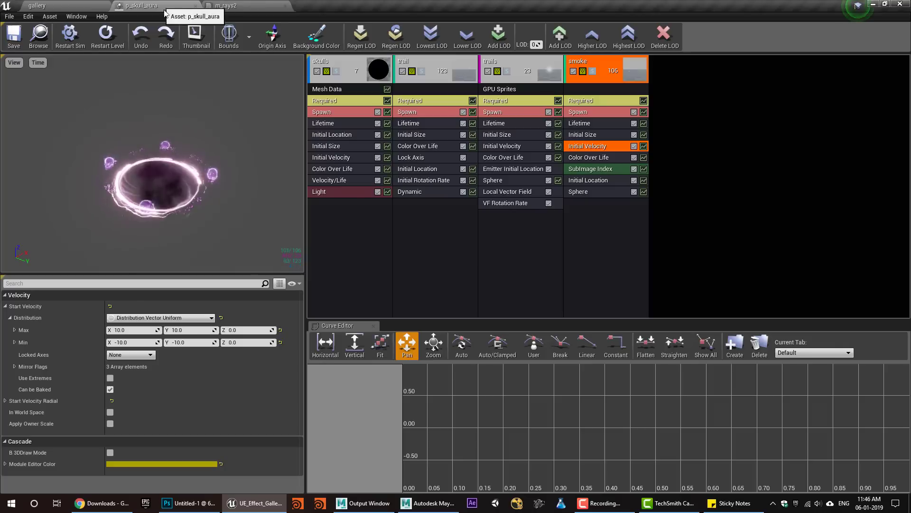
left_click(699, 73)
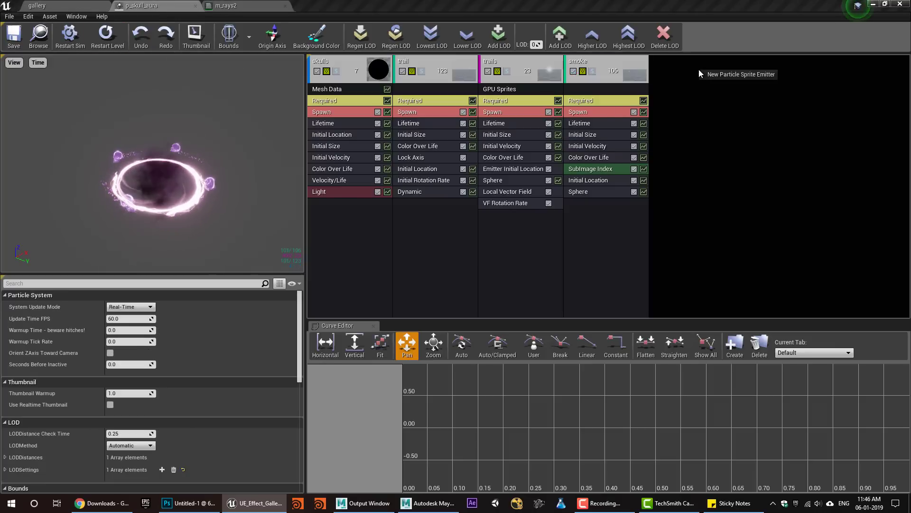
left_click(723, 75)
right_click(665, 61)
mouse_move(681, 62)
left_click(762, 75)
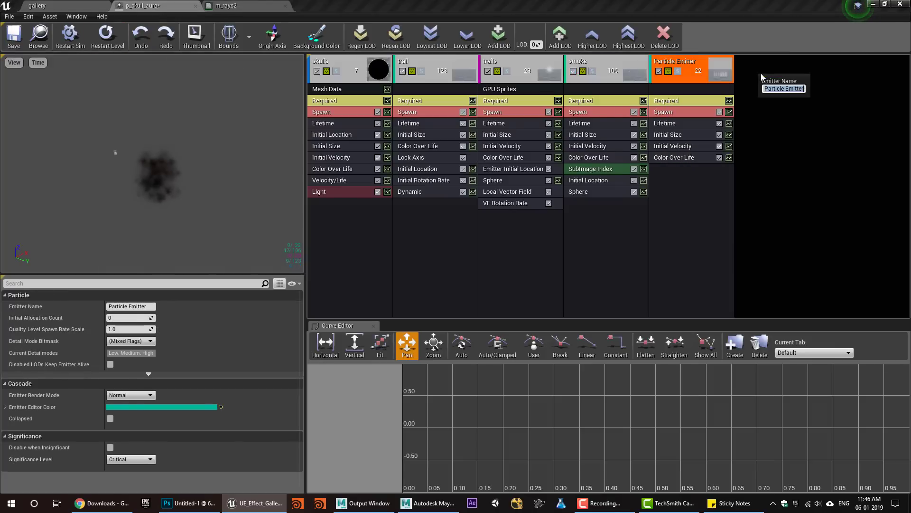
type("rays")
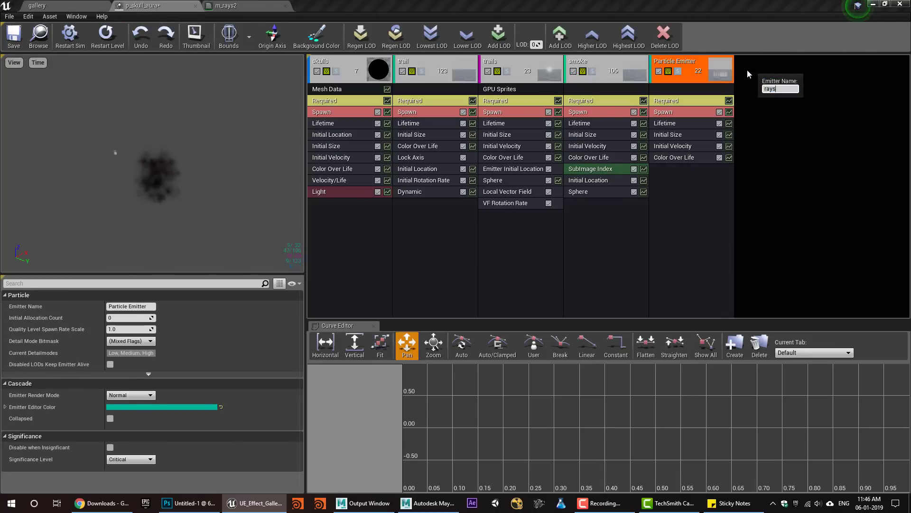
key("Return")
Add a Mesh Data type module to the rays emitter and assign the sm_Rays02 static mesh.
right_click(691, 88)
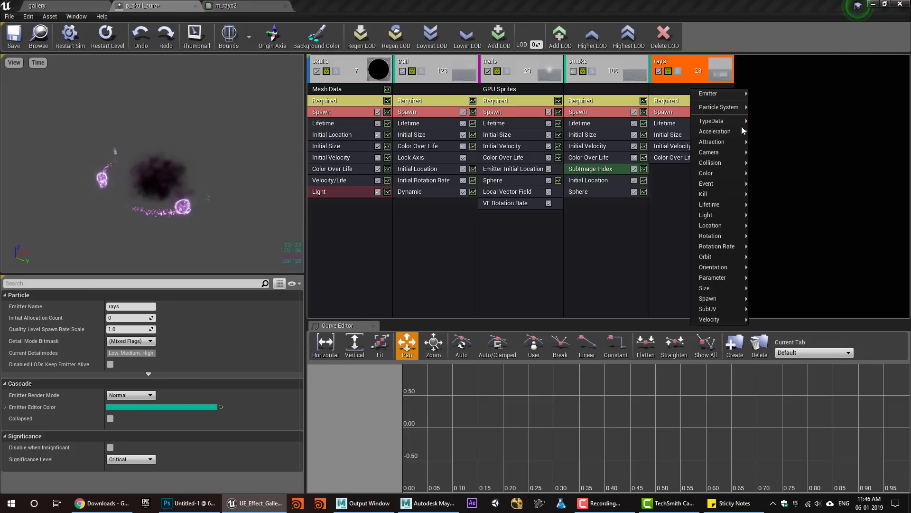
mouse_move(736, 122)
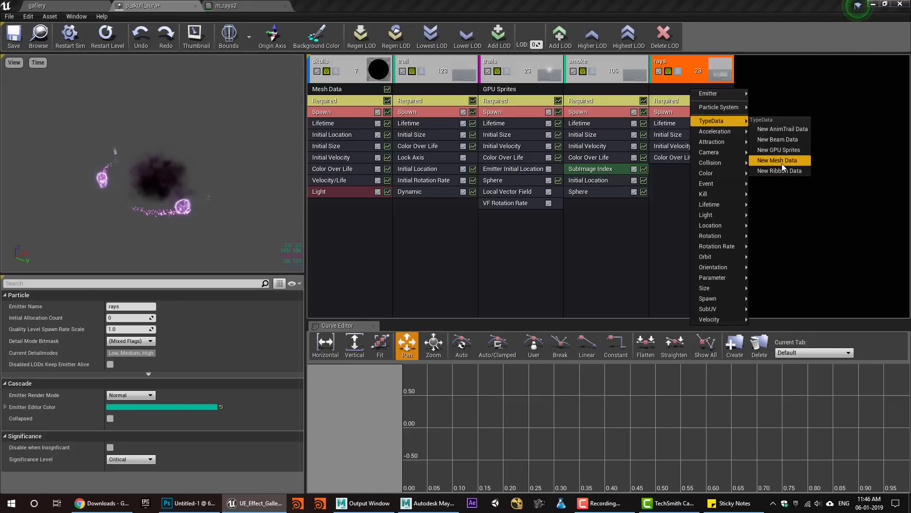
left_click(781, 164)
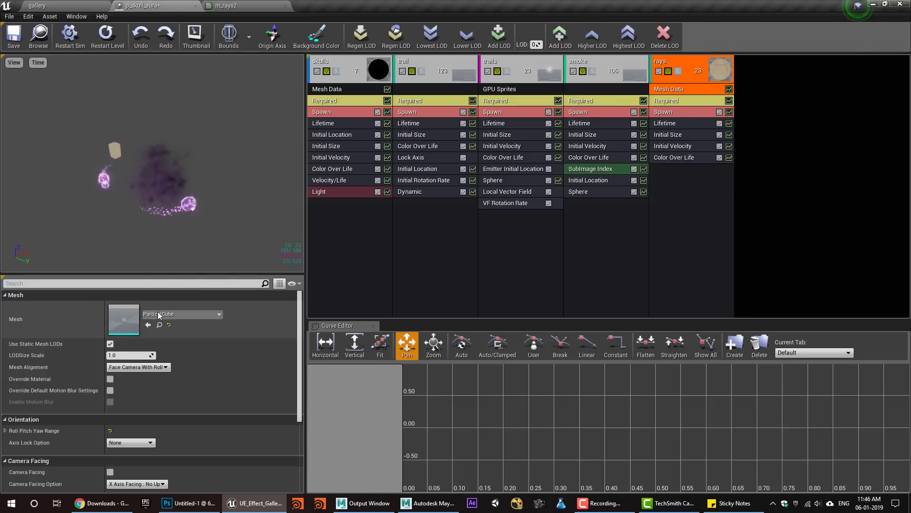
left_click(180, 314)
type("rays")
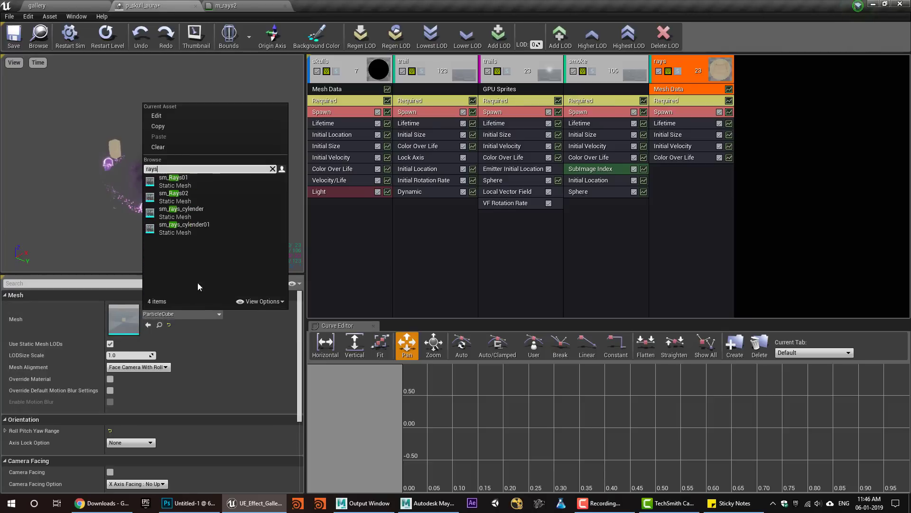
left_click(192, 196)
Change the rays emitter's static mesh to sm_Rays01.
left_click(176, 315)
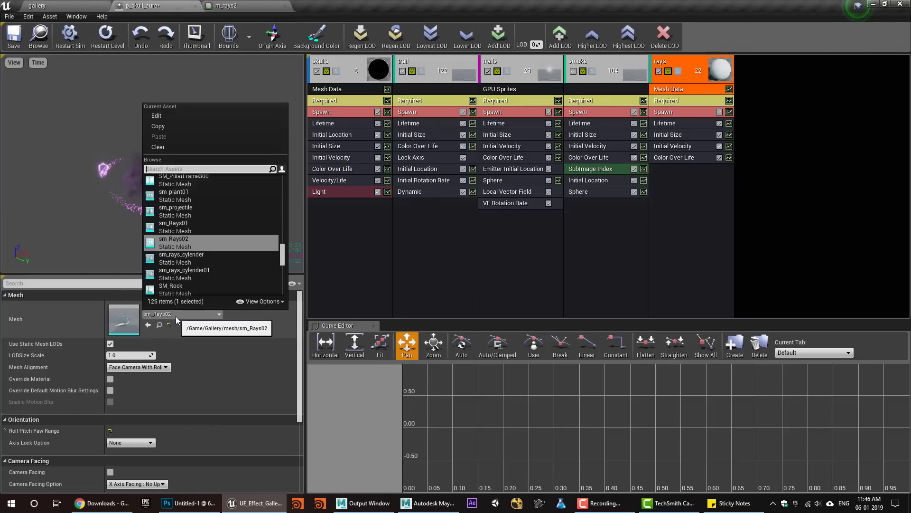
type("rasy")
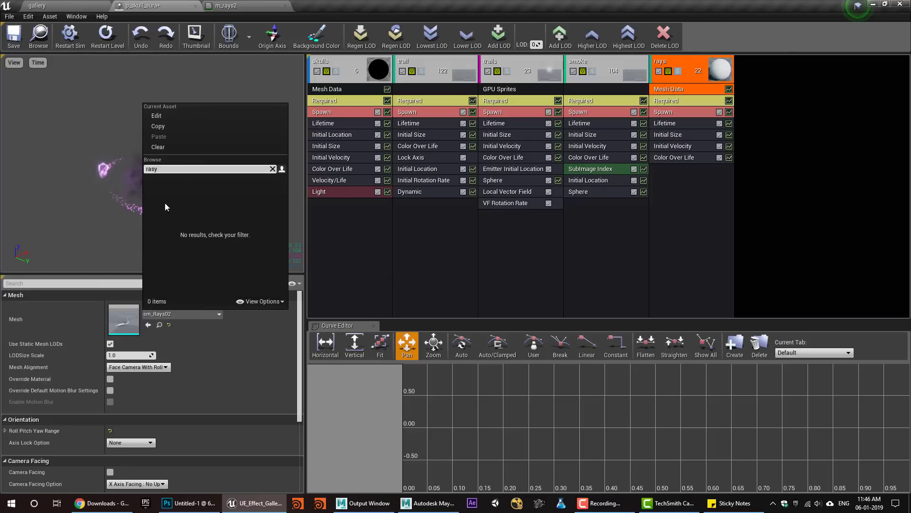
key("BackSpace")
key("BackSpace")
type("ys")
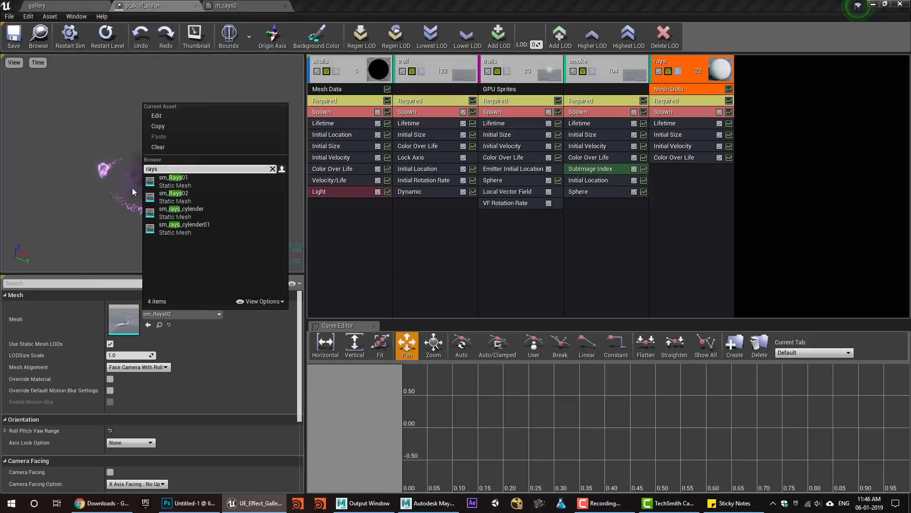
left_click(173, 181)
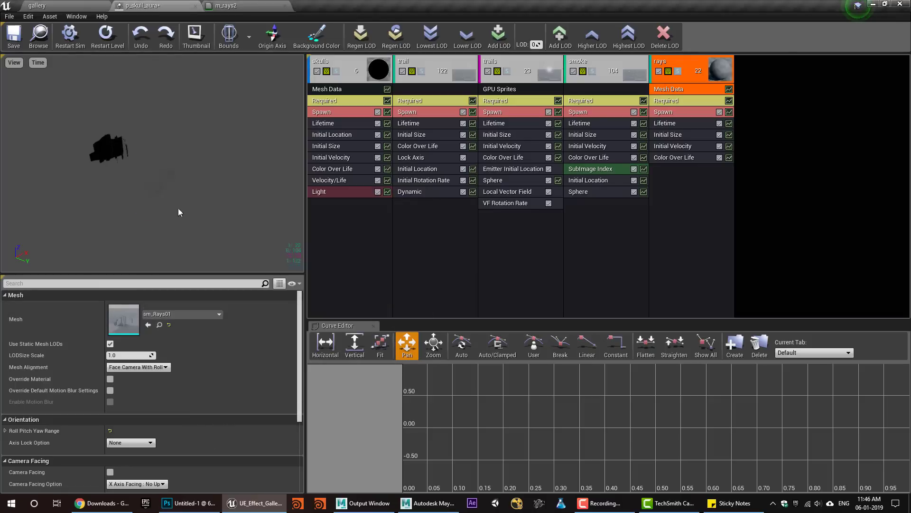
Enable Override Material for the rays mesh and assign m_rays2 as the emitter's material.
left_click(110, 379)
left_click(238, 5)
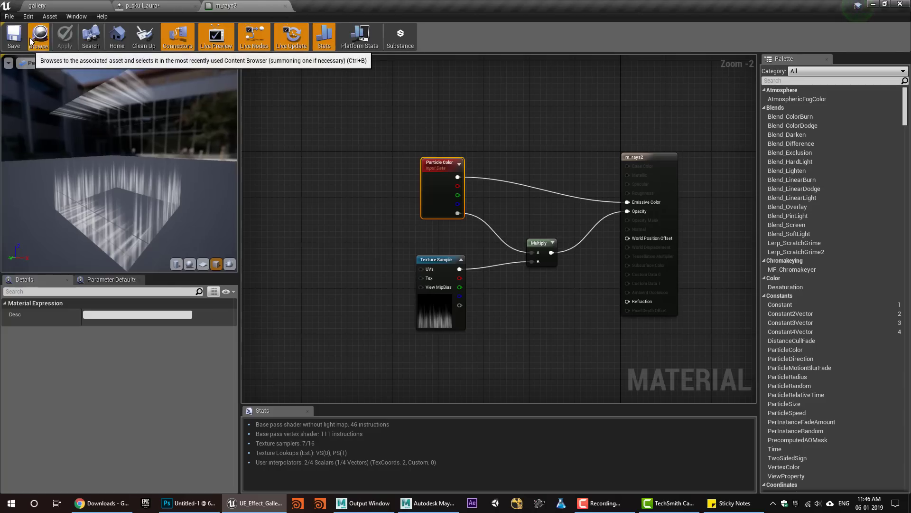
left_click(142, 4)
left_click(691, 100)
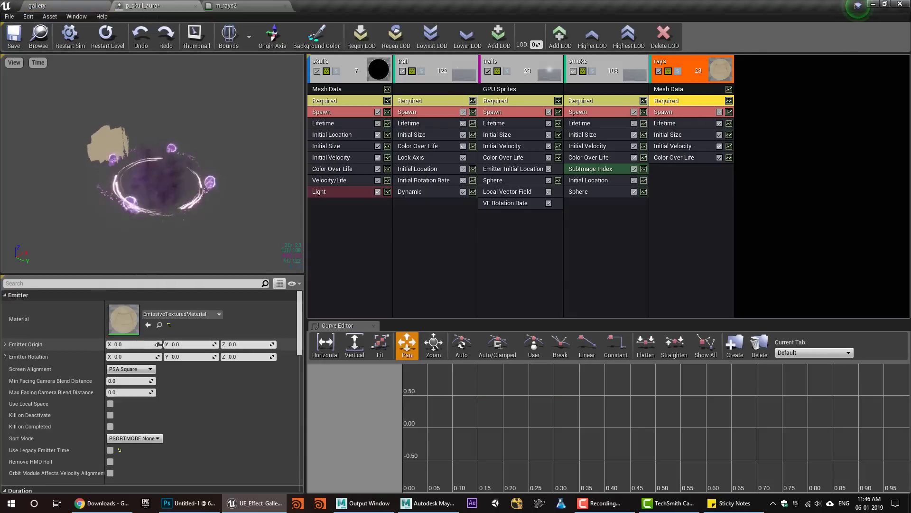
left_click(148, 326)
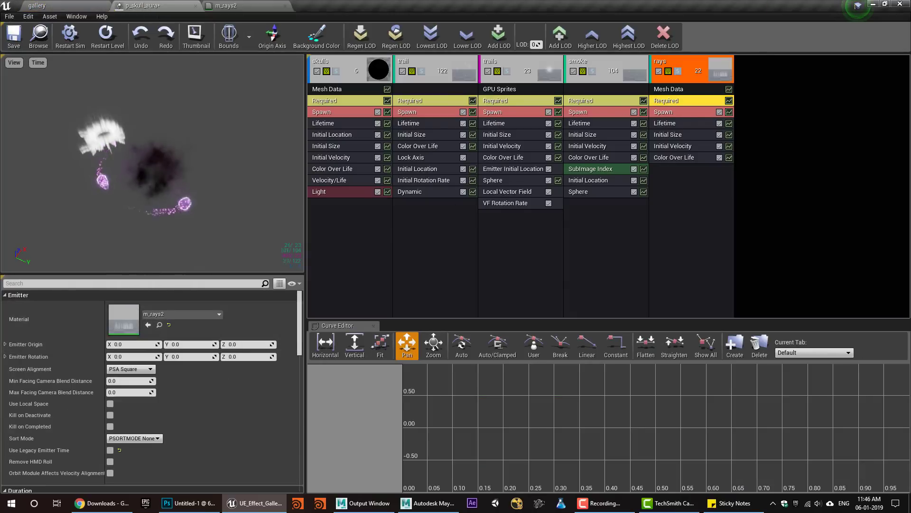
Copy the trail emitter's Initial Location module to the rays emitter and delete the rays emitter's Initial Velocity module.
left_click_drag(413, 171, 683, 173)
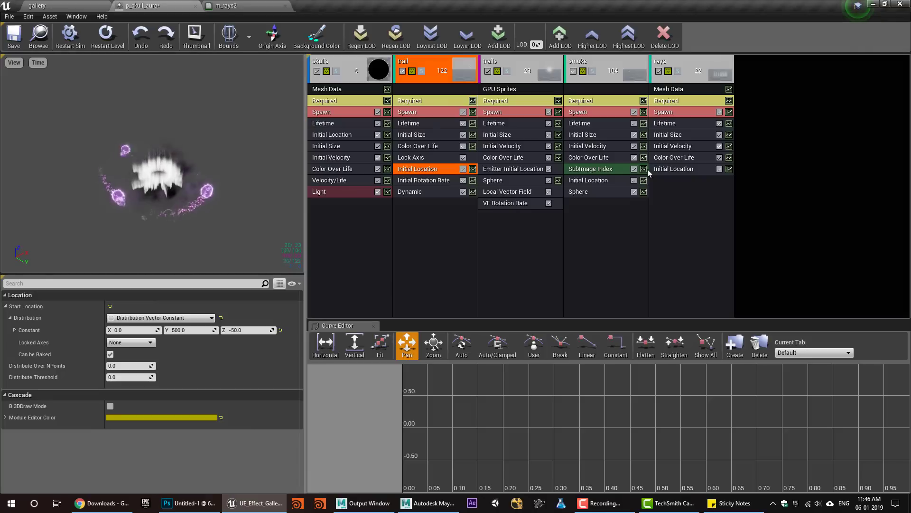
left_click(690, 144)
key("Delete")
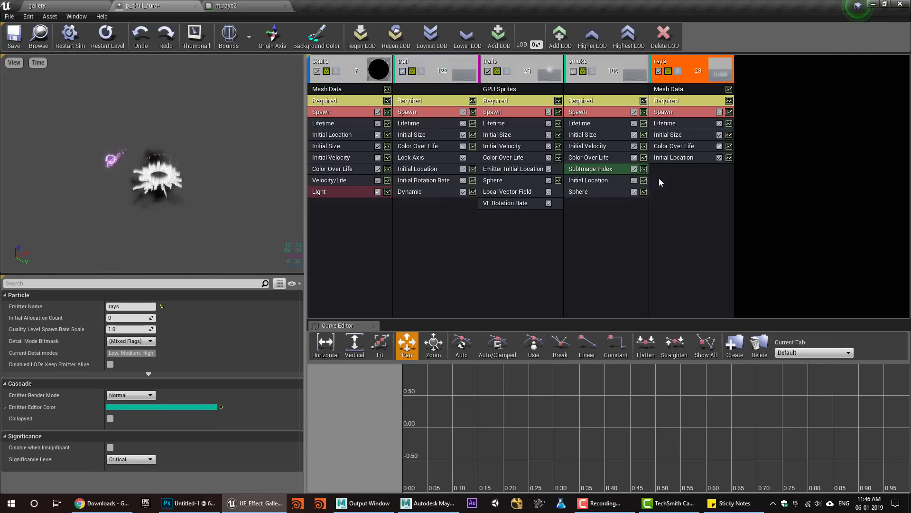
Reset the rays emitter's constant spawn rate to 0 and add a burst entry with a count of 1.
left_click(670, 113)
left_click(161, 331)
scroll(172, 395, "down", 5)
left_click(162, 382)
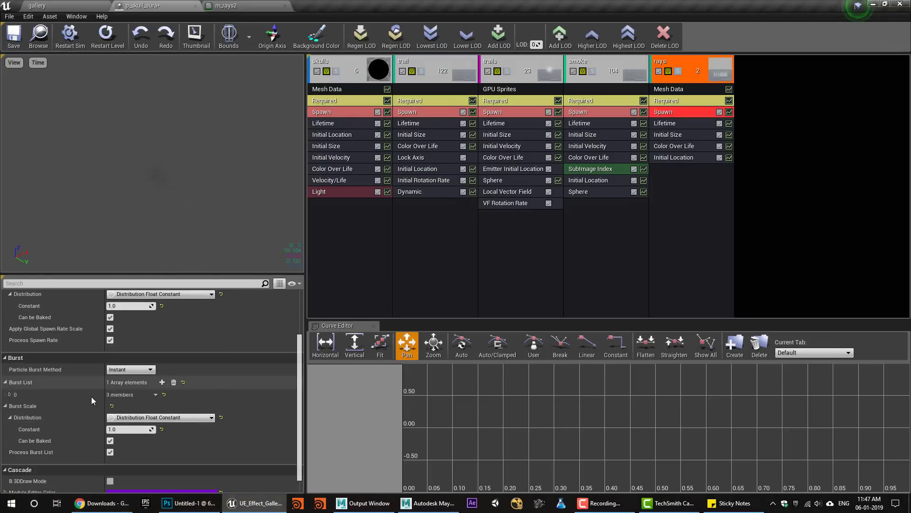
left_click(10, 394)
key("Return")
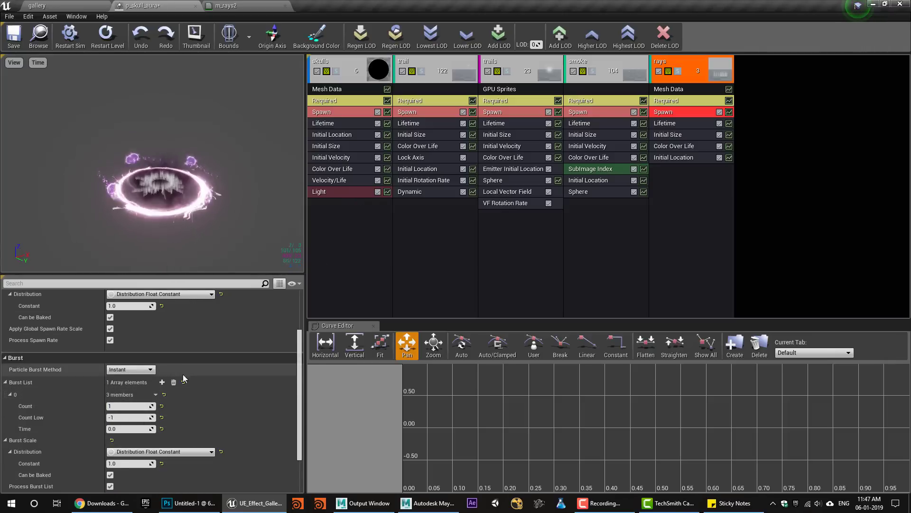
scroll(185, 387, "down", 1)
Set the rays emitter's constant spawn rate to 1.
left_click(673, 124)
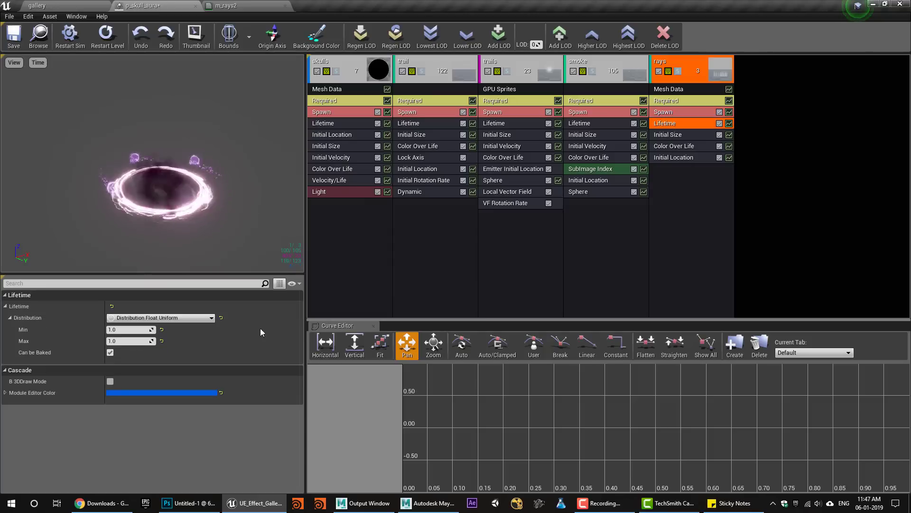
left_click(678, 113)
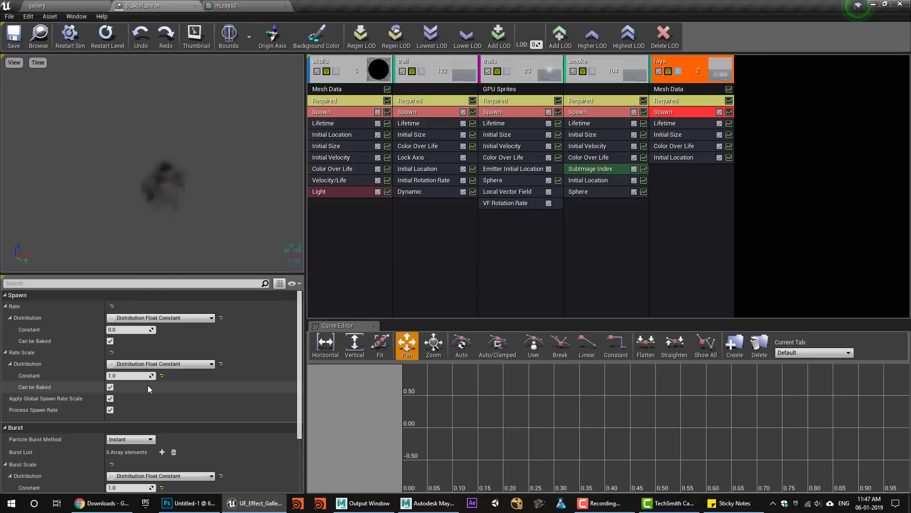
left_click(135, 334)
type("1")
key("Return")
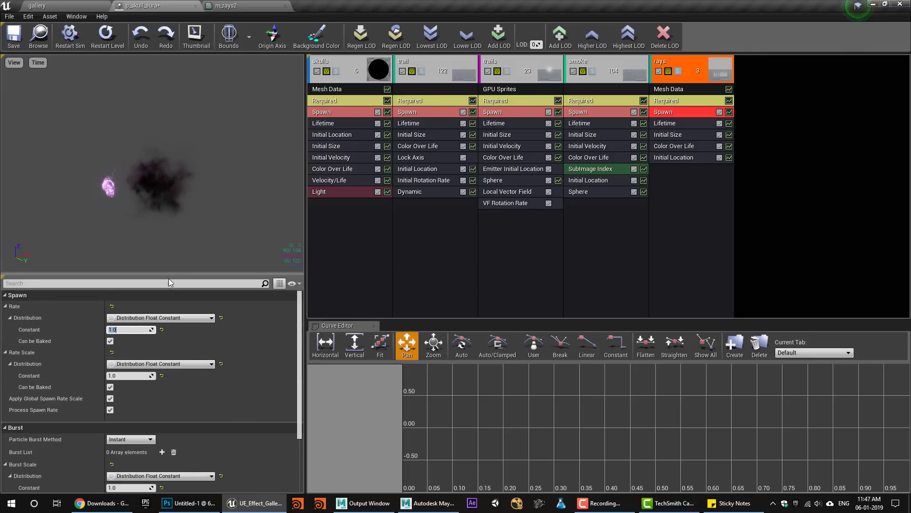
Give the rays emitter's Initial Size a constant vector distribution with XYZ axes locked and X set to 50.
left_click(668, 135)
left_click(145, 342)
left_click(121, 376)
left_click(130, 330)
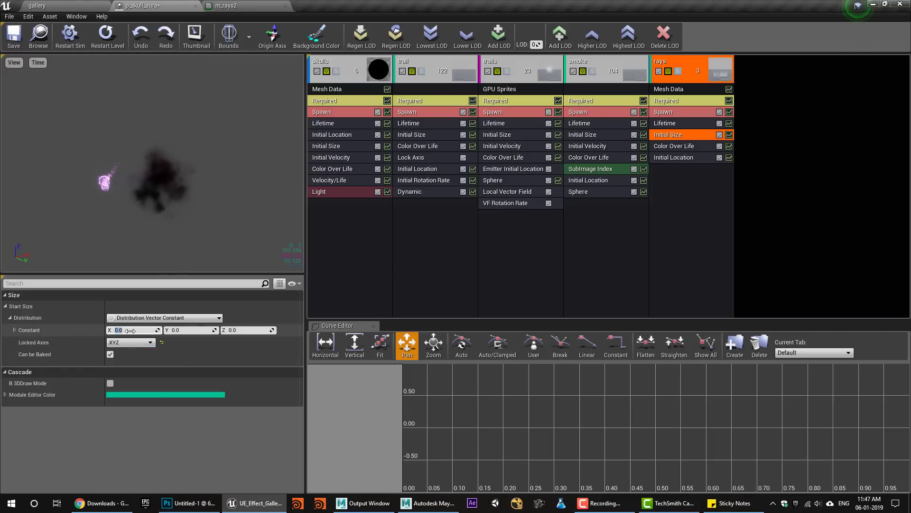
type("50")
key("Return")
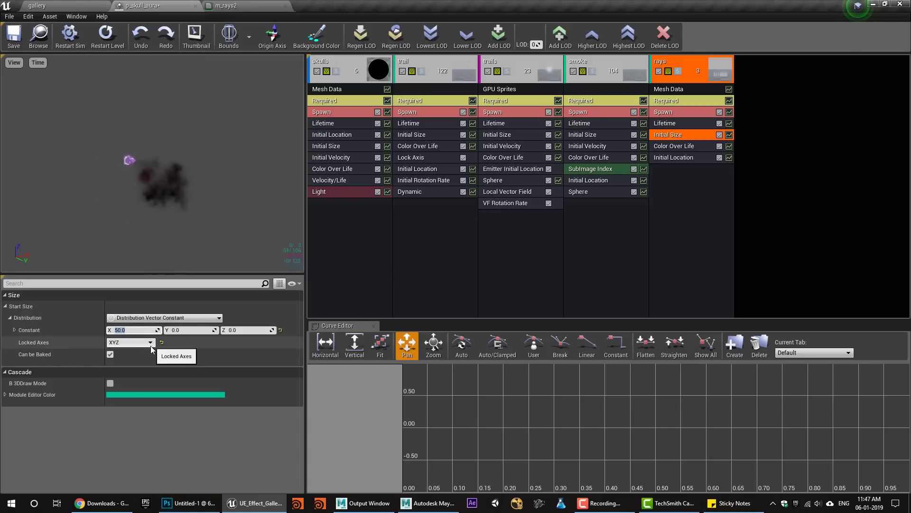
Try Initial Size X values of 200 and 150 for the rays emitter, and settle on 120.
left_click(135, 221)
left_click_drag(134, 221, 159, 192)
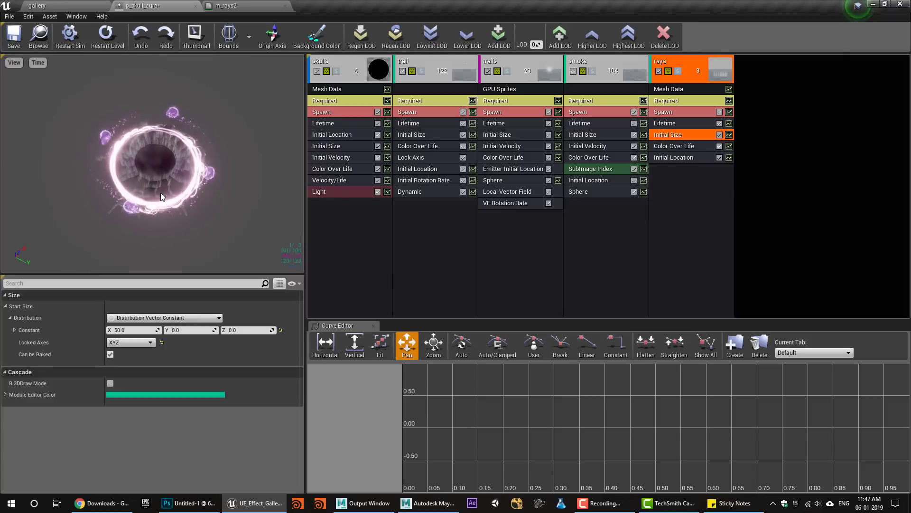
left_click(136, 330)
type("200")
key("Return")
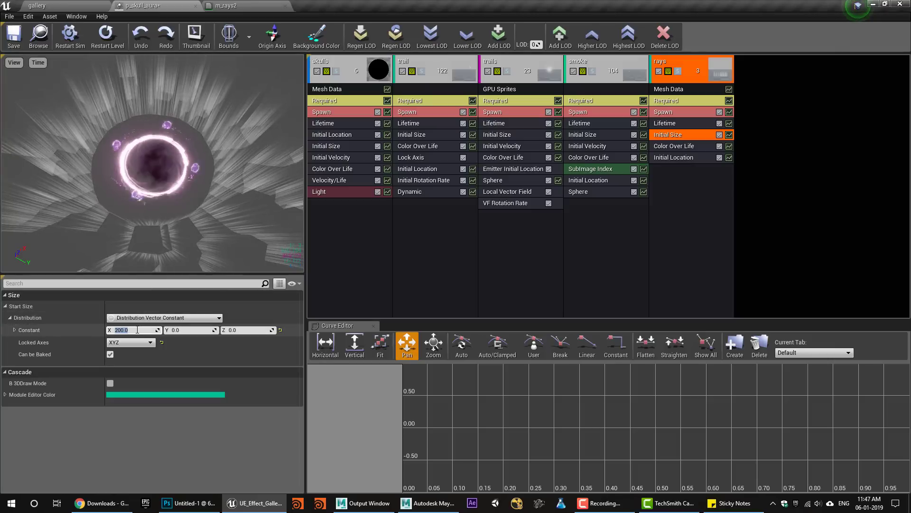
type("150")
key("Return")
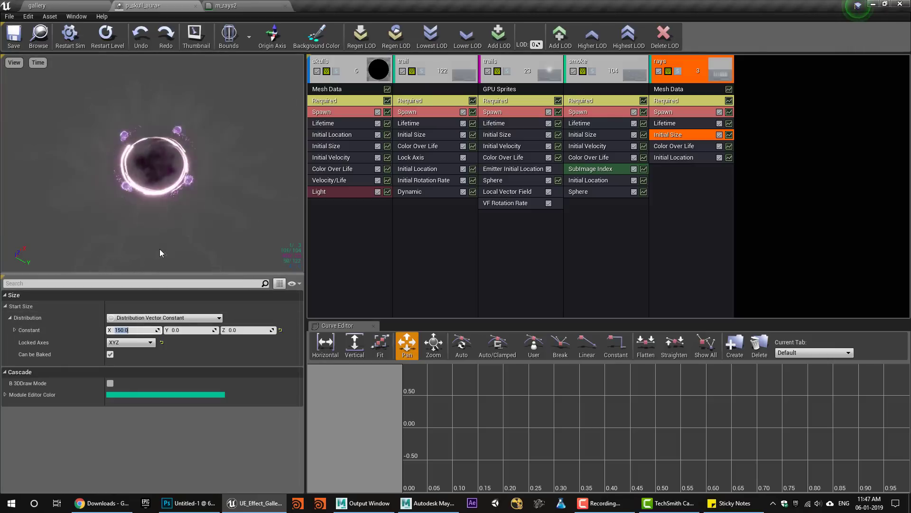
type("120")
key("Return")
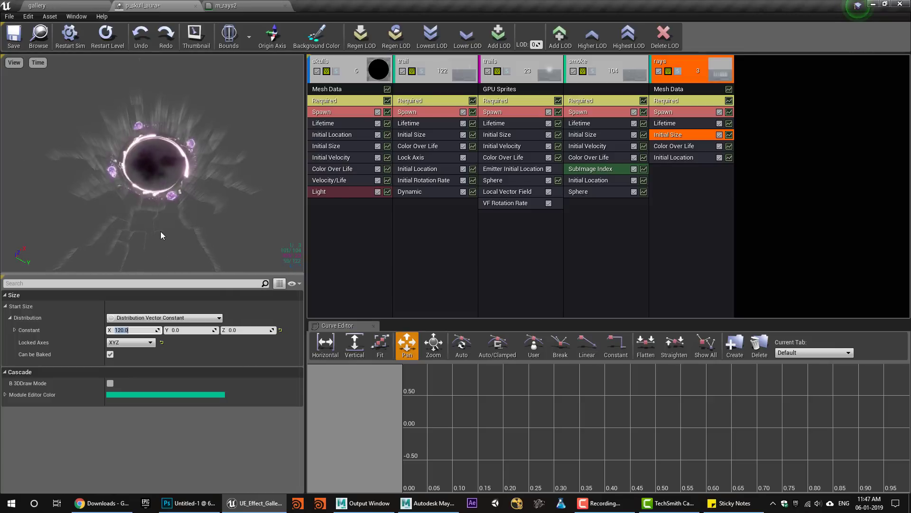
Set the rays emitter's Initial Size X to 110, save the particle system, and check the effect in the gallery level.
type("110")
key("Return")
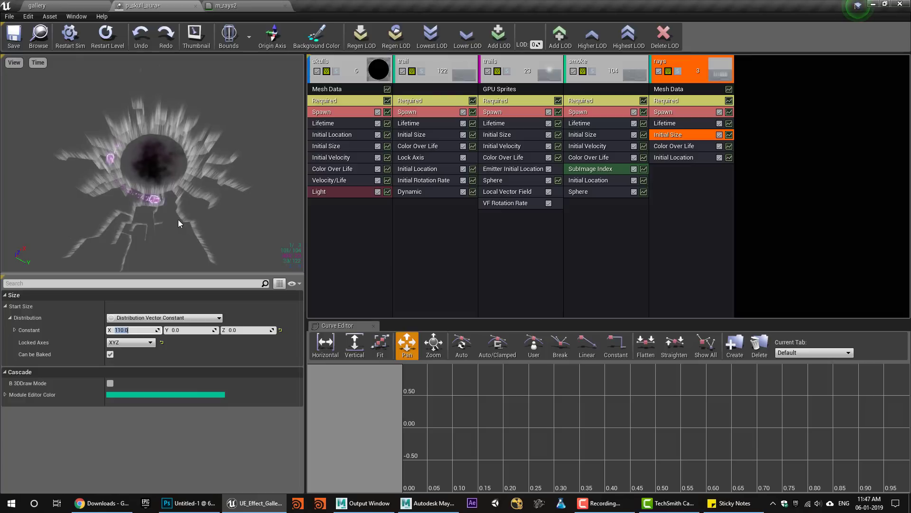
left_click_drag(166, 247, 166, 228)
left_click(14, 35)
left_click(37, 5)
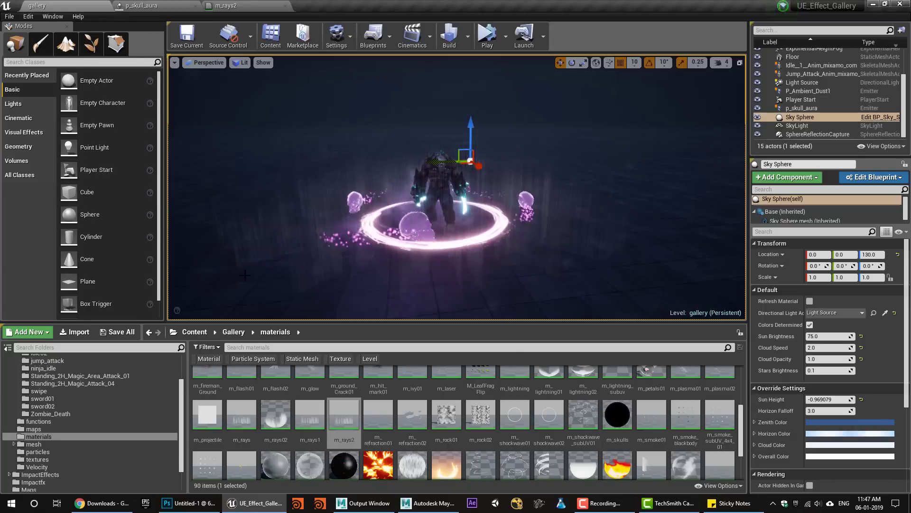
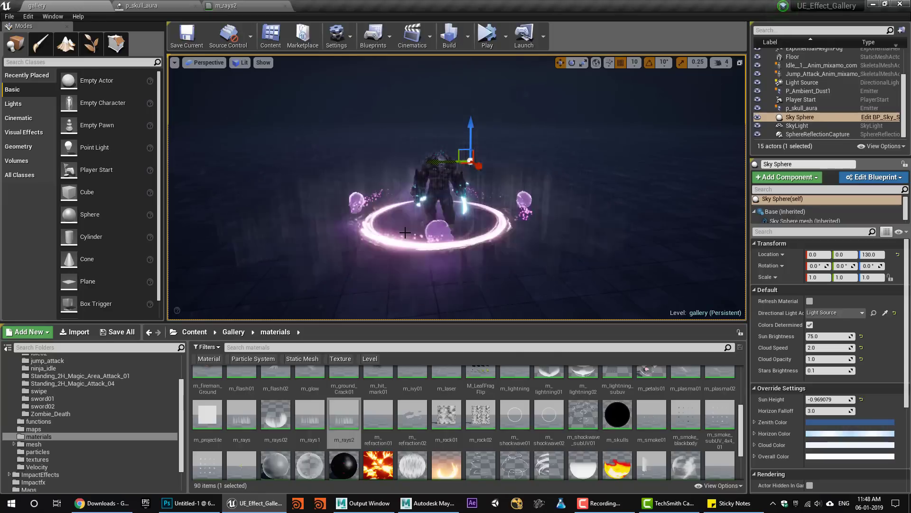
left_click(236, 6)
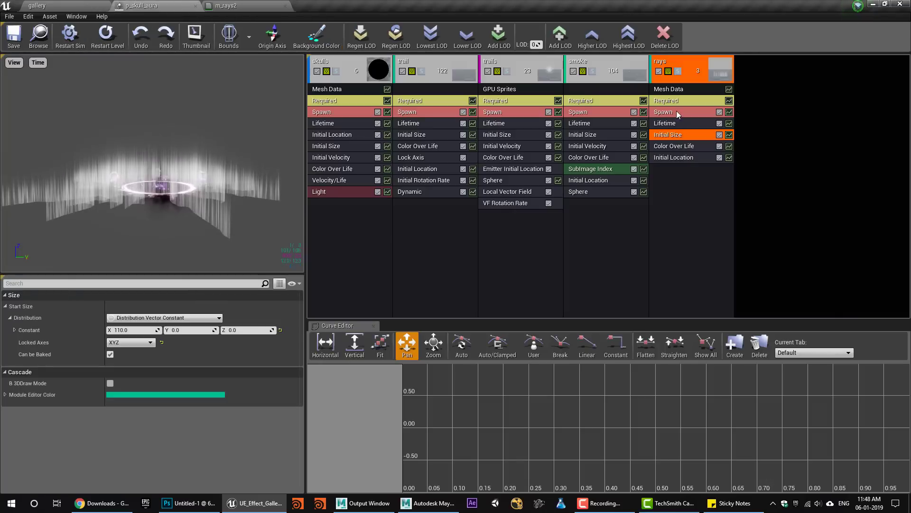
Locate the mesh assigned to the rays emitter of p_skull_aura in the content browser.
left_click(670, 90)
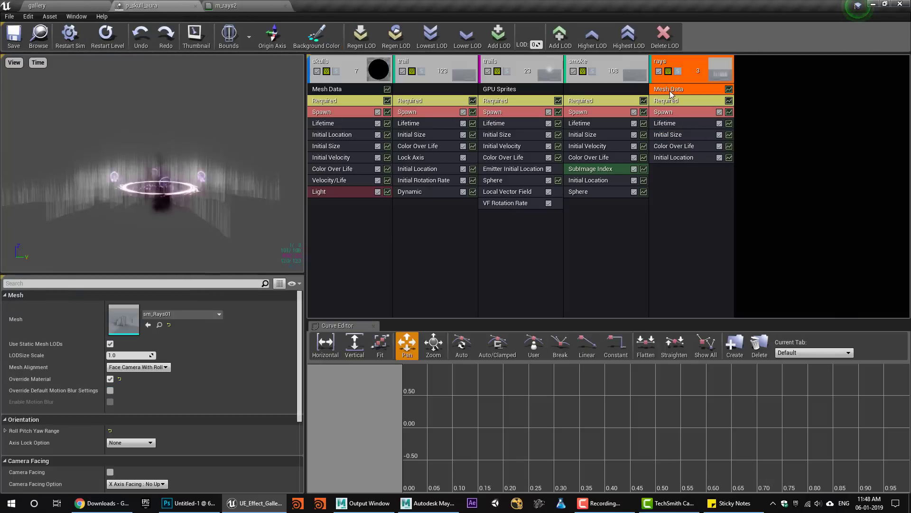
left_click(189, 312)
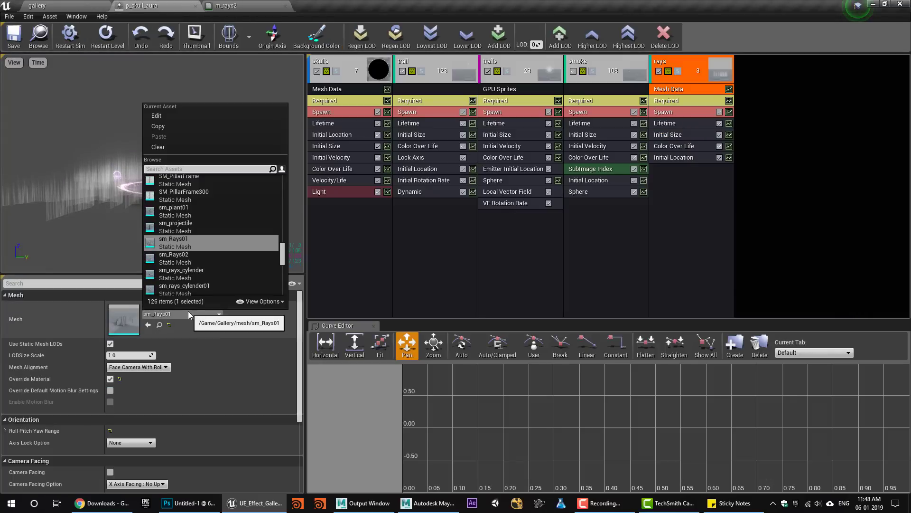
left_click(160, 324)
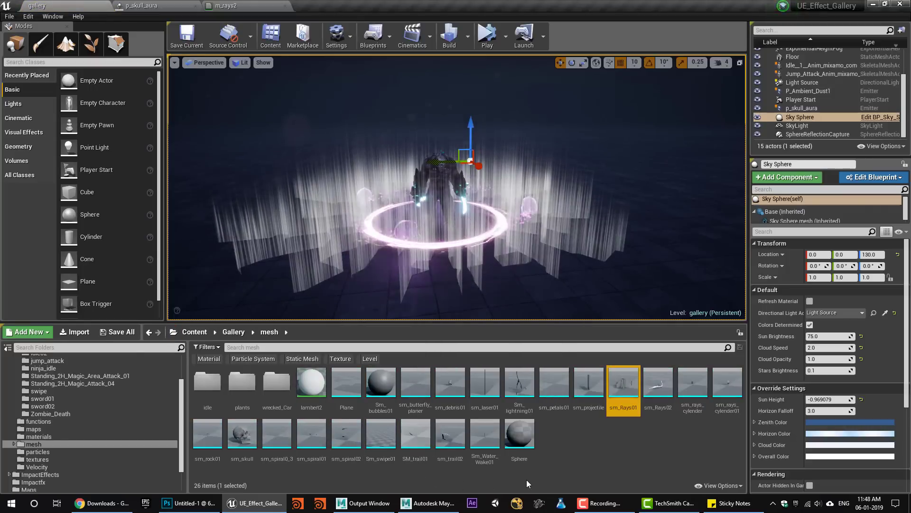
Open the p_fireman_ground particle system from the particles folder and locate its rays emitter's mesh in the content browser.
scroll(67, 449, "down", 2)
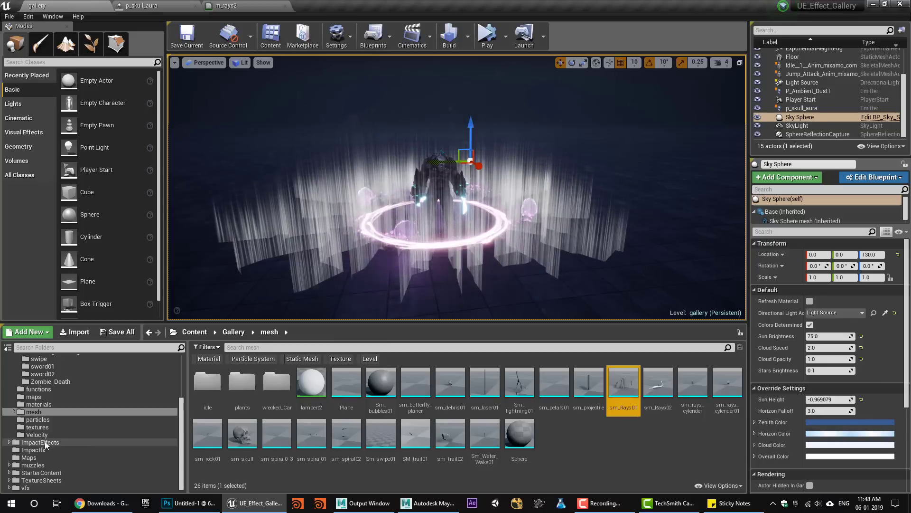
left_click(37, 420)
left_click(446, 439)
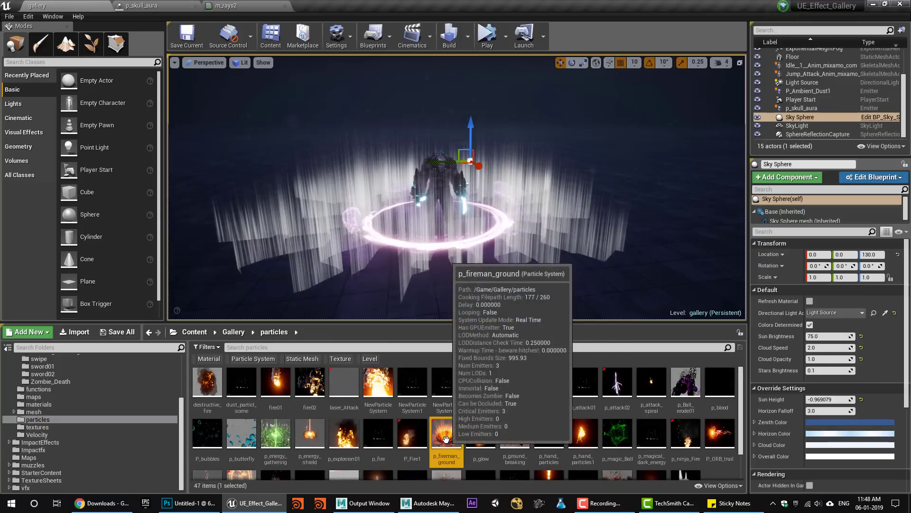
double_click(447, 439)
left_click_drag(167, 181, 176, 206)
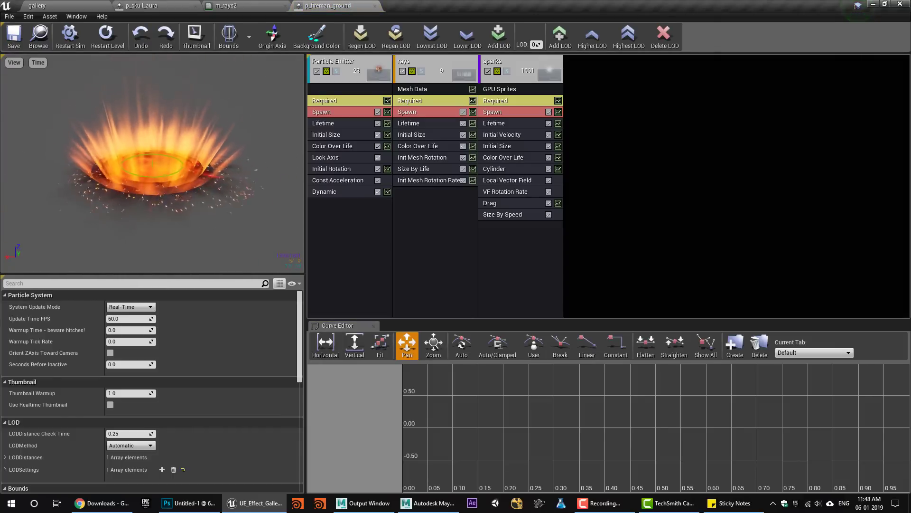
left_click(429, 90)
left_click(160, 325)
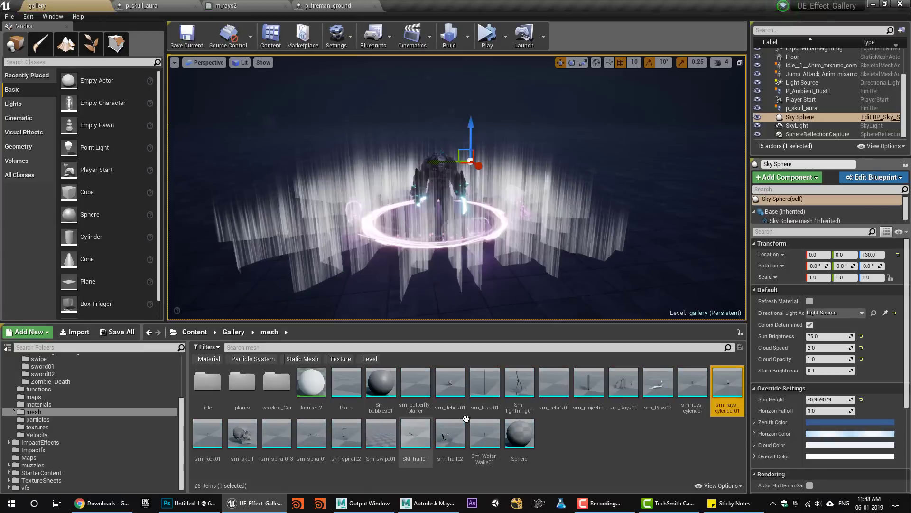
Open the sm_rays_cylender01 mesh to examine its shape, and close its editor.
double_click(722, 392)
left_click_drag(268, 260, 304, 278)
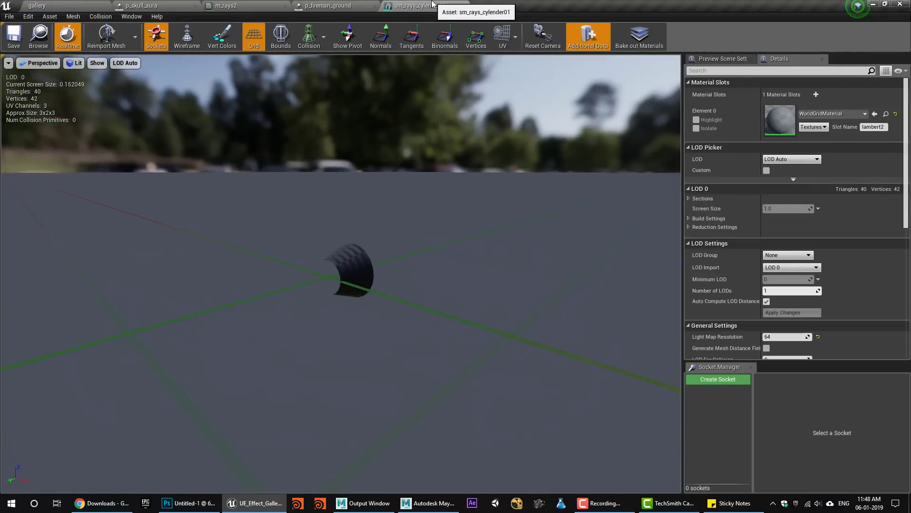
middle_click(429, 7)
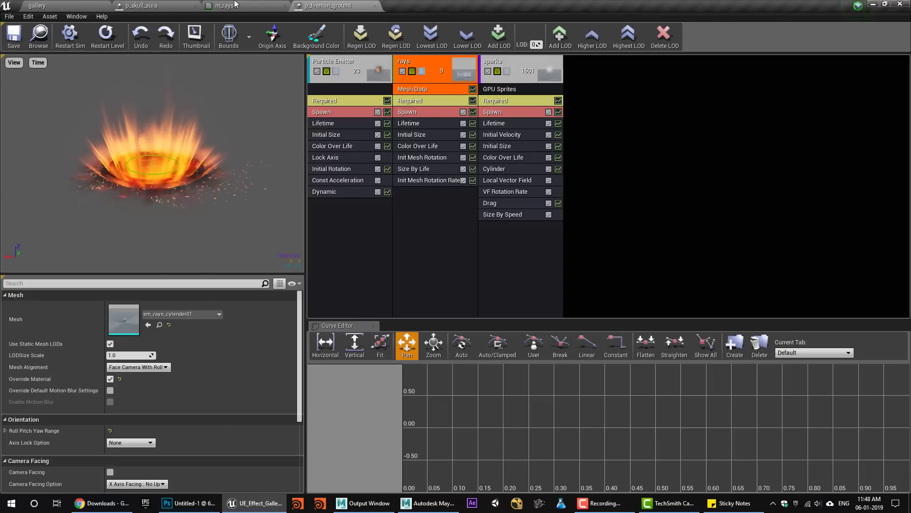
Assign sm_rays_cylender01 as the mesh of the rays emitter in p_skull_aura.
left_click(268, 6)
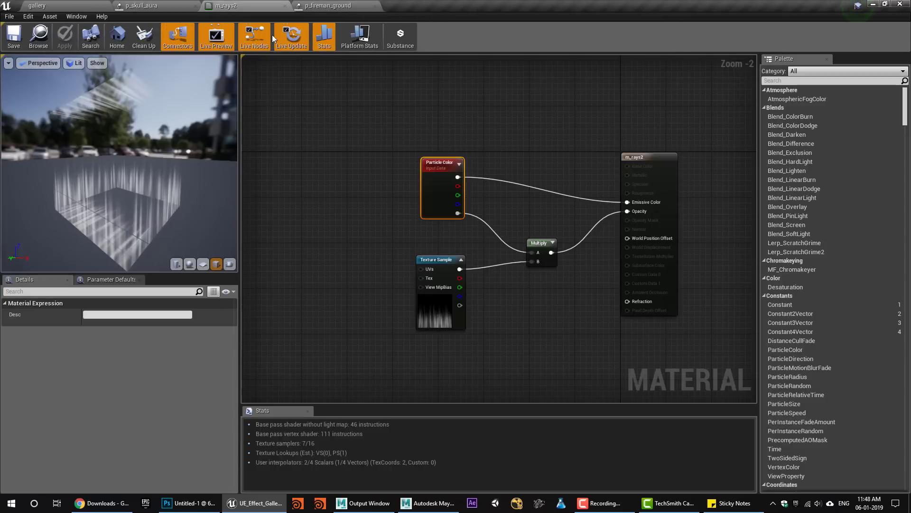
left_click(186, 5)
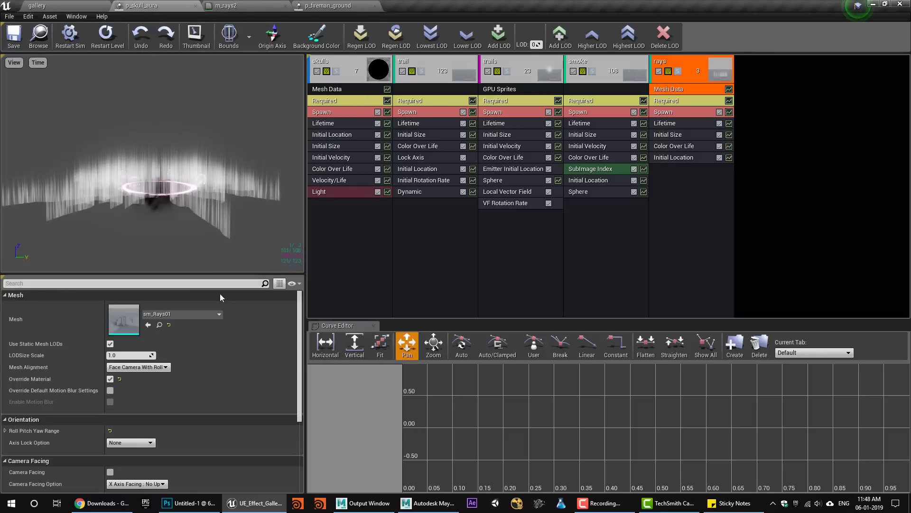
left_click(148, 325)
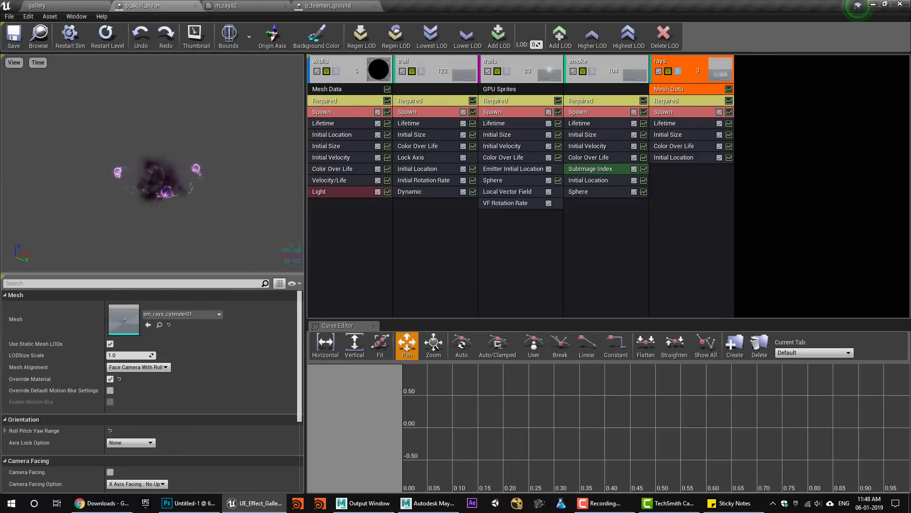
Add an Init Mesh Rotation module to the rays emitter with a constant vector distribution and X set to 0.25.
right_click(689, 193)
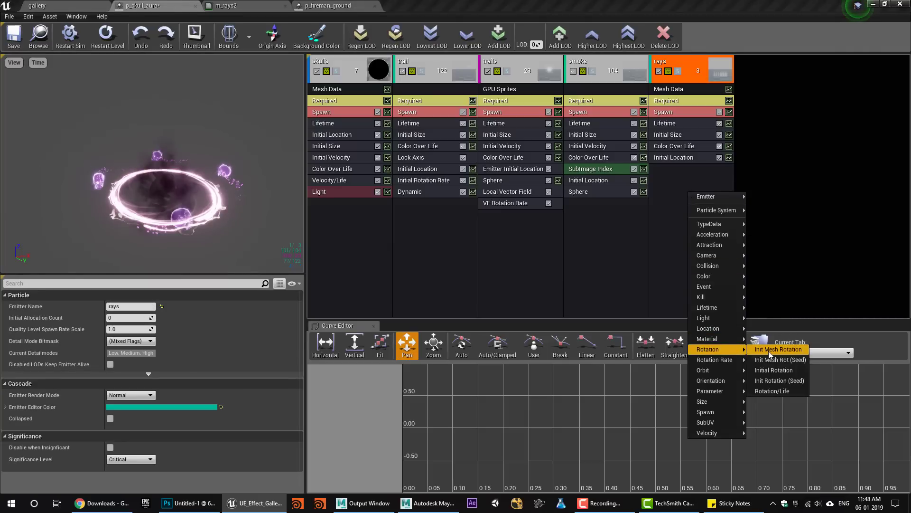
left_click(770, 353)
left_click(674, 170)
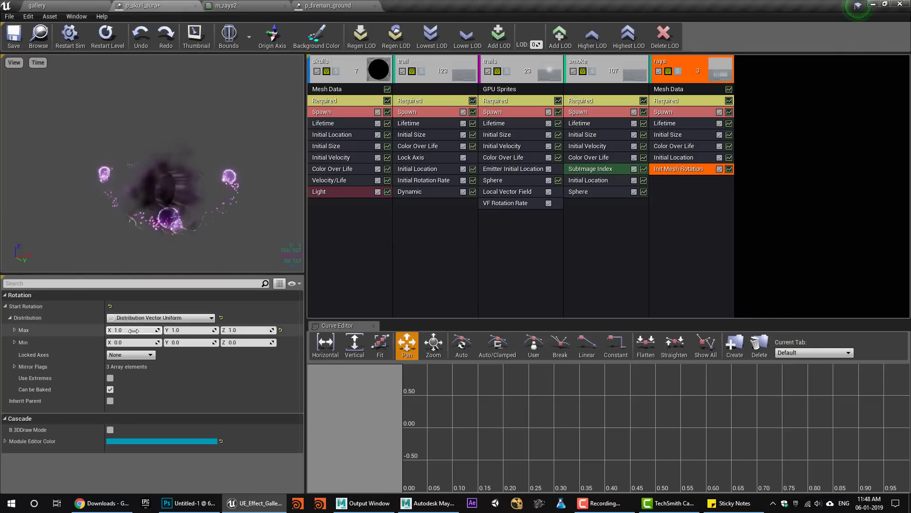
left_click(156, 317)
left_click(133, 331)
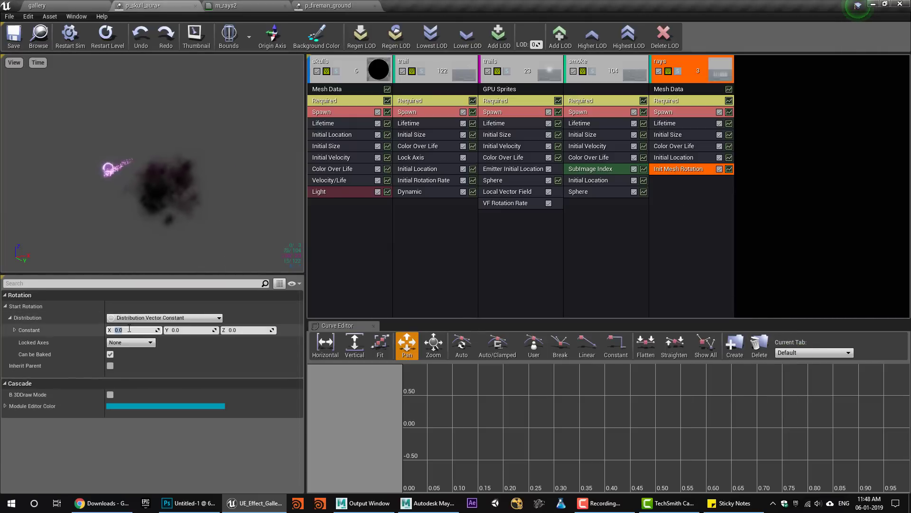
type("0.25")
key("Return")
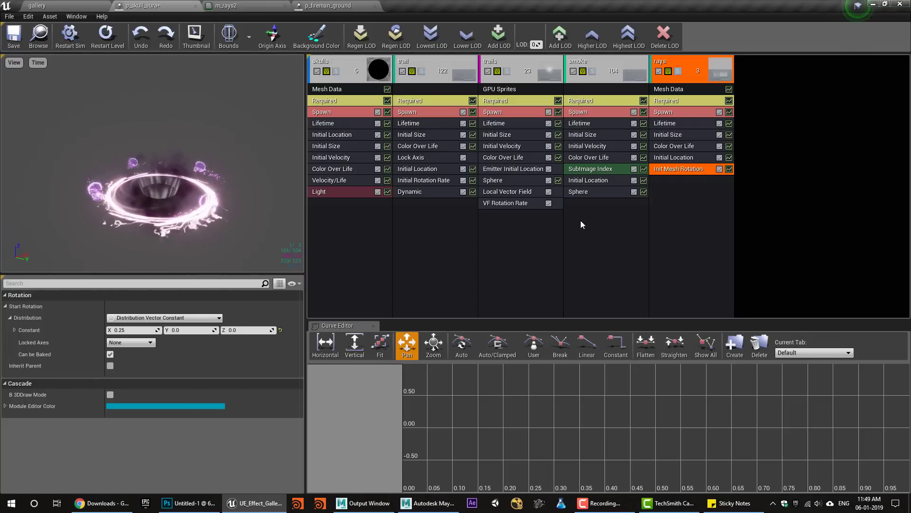
Set the rays emitter's constant spawn rate to 5.
right_click(682, 201)
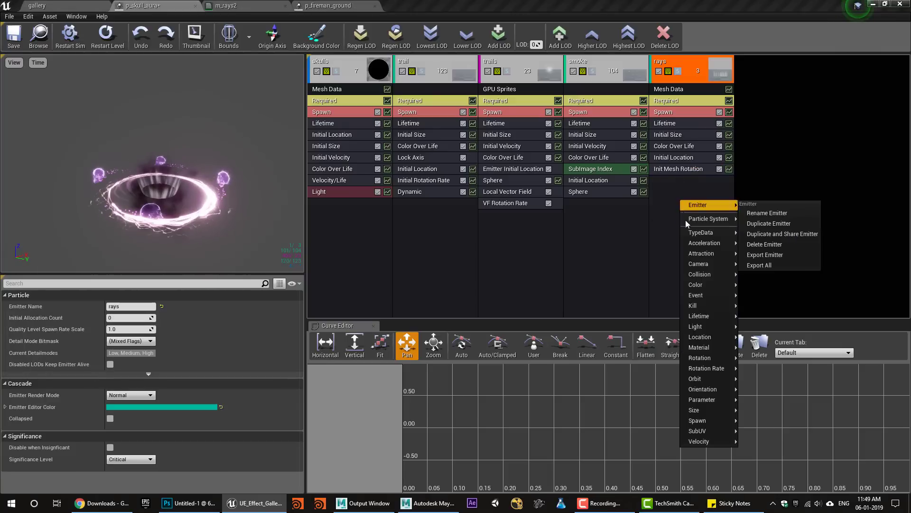
left_click(664, 112)
left_click(121, 330)
type("5")
key("Return")
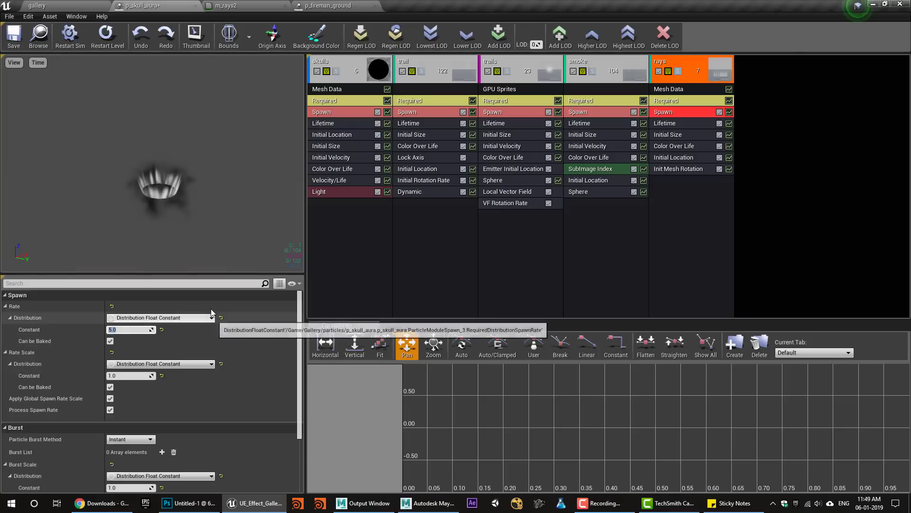
Add a Size By Life module to the rays emitter and close the p_fireman_ground particle system.
right_click(685, 207)
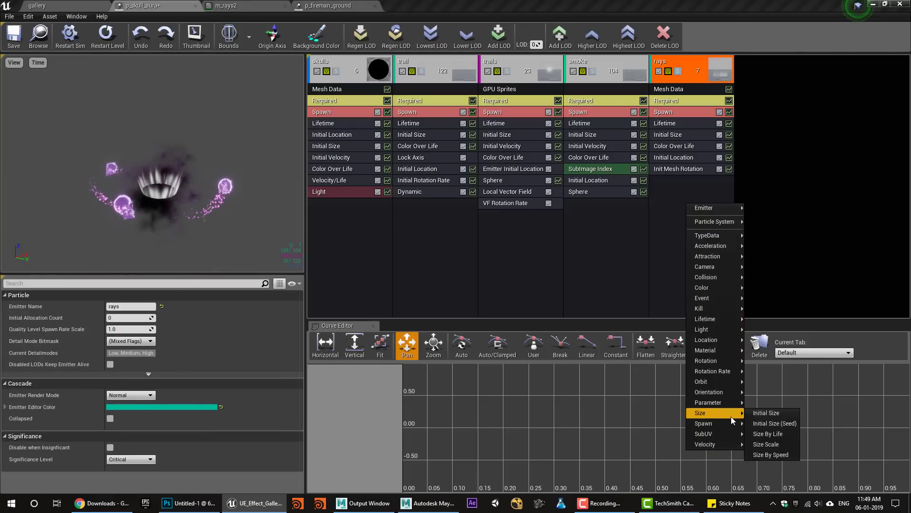
left_click(772, 433)
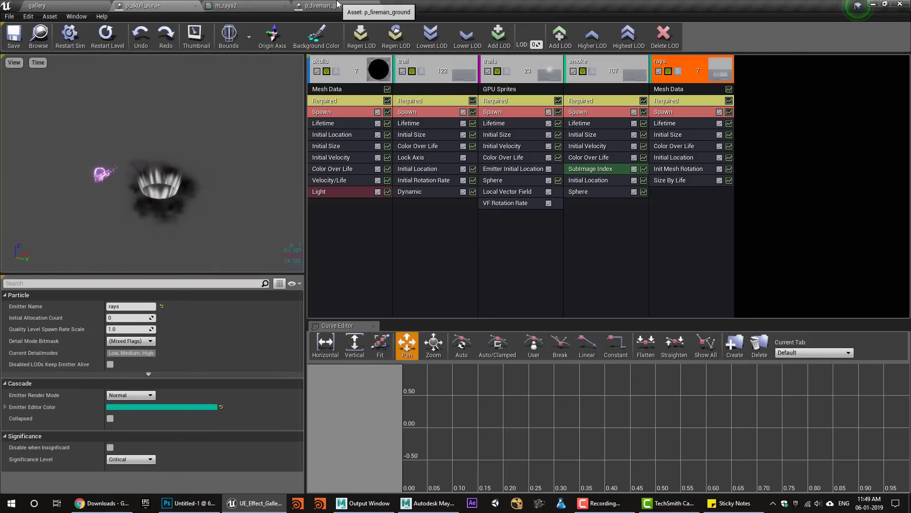
middle_click(337, 3)
left_click(157, 6)
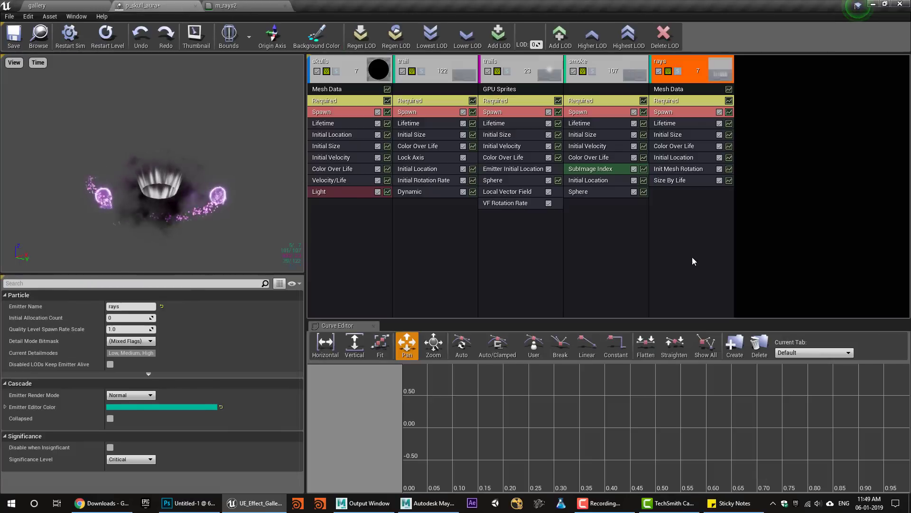
Set the Out Val of point 1 in the rays emitter's Size By Life curve to 3 on X, Y and Z.
right_click(677, 205)
left_click(674, 181)
scroll(168, 401, "down", 5)
scroll(167, 411, "down", 3)
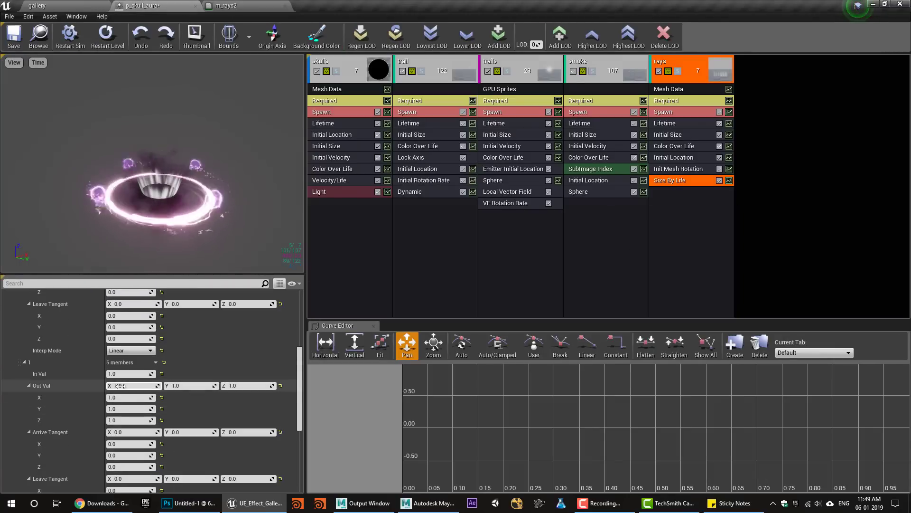
type("3")
left_click(204, 385)
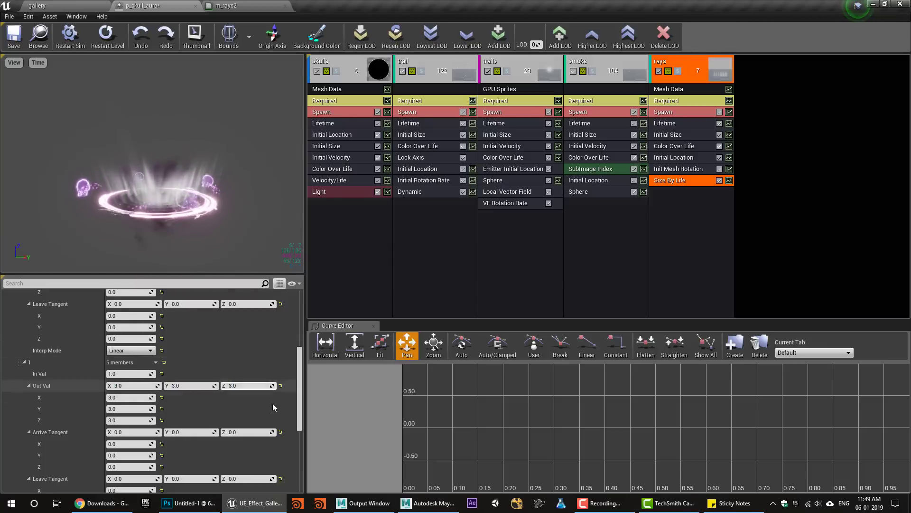
Try an Out Val Z of 0 for point 1 of the Size By Life curve, and undo it.
left_click(246, 385)
type("0")
key("Return")
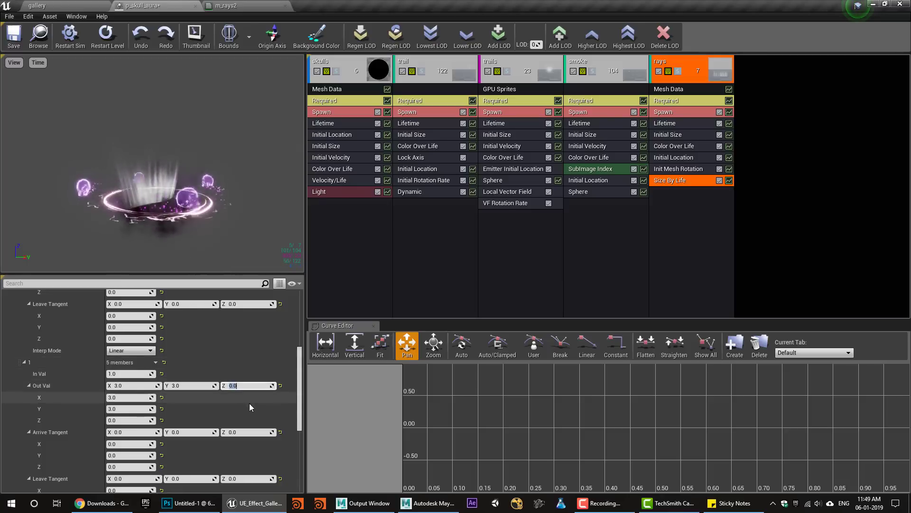
key("ctrl+z")
In the rays emitter's Size By Life curve, set the Out Val Y to 0 for point 1 and 2 for point 0.
left_click(187, 385)
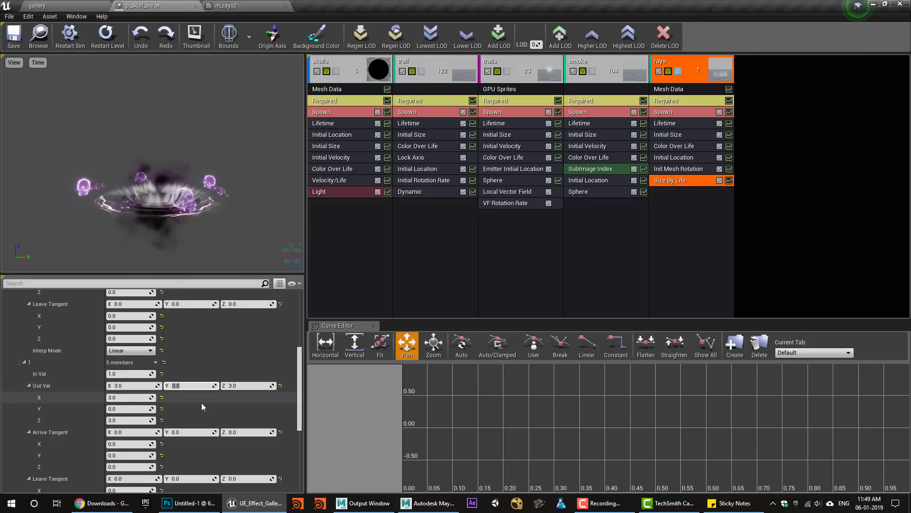
scroll(192, 404, "up", 4)
scroll(193, 404, "up", 3)
left_click(187, 378)
type("2")
key("Return")
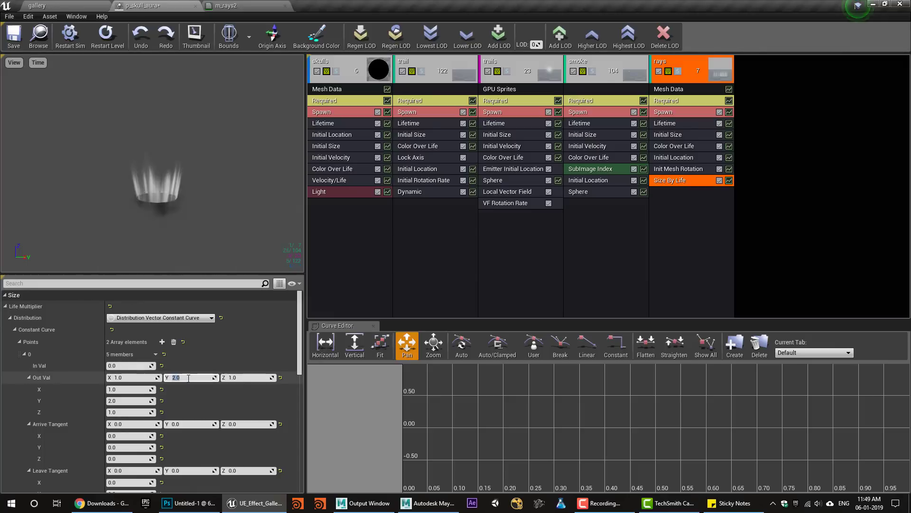
left_click(185, 223)
left_click_drag(163, 230, 152, 247)
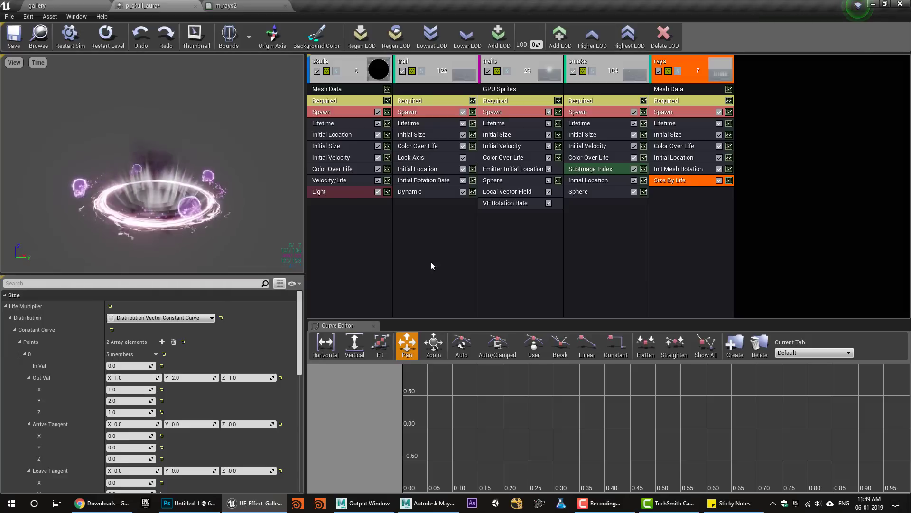
Add a third point to the rays emitter's Alpha Over Life curve and set point 0's Out Val to 0.
left_click(672, 136)
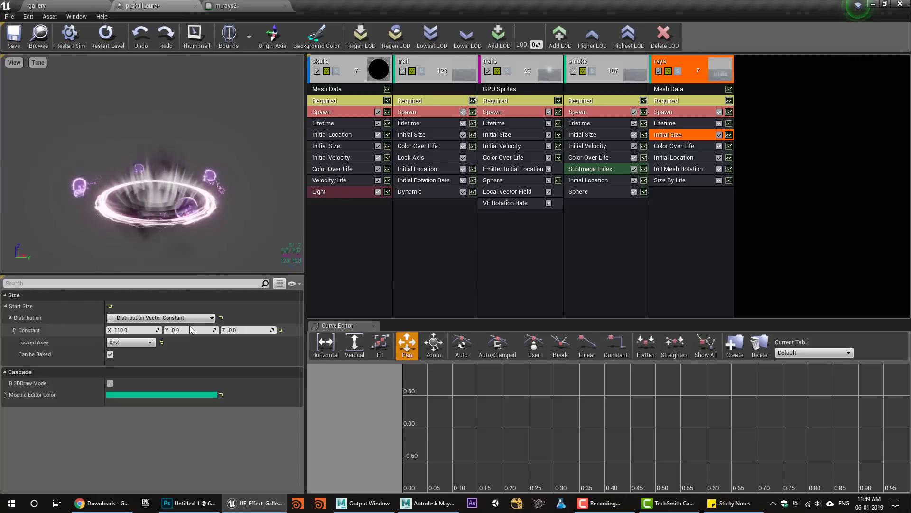
left_click(675, 146)
scroll(172, 325, "down", 10)
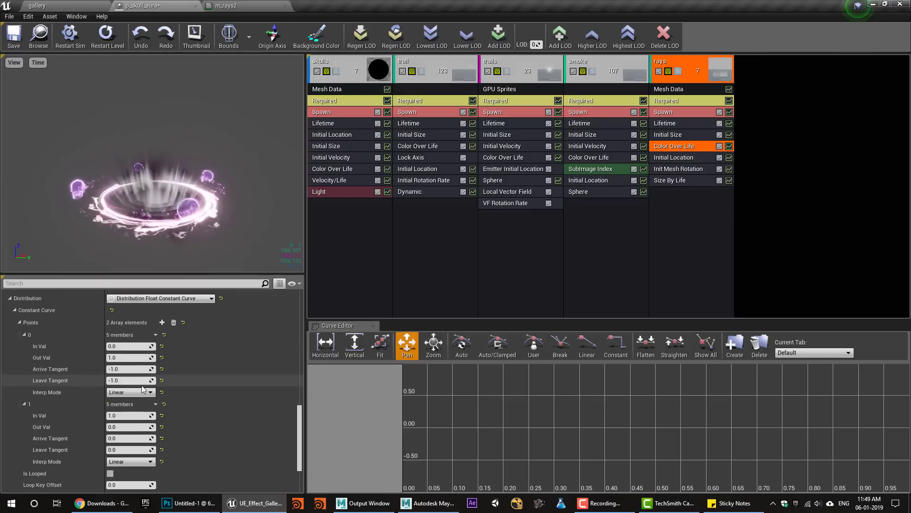
scroll(141, 378, "up", 5)
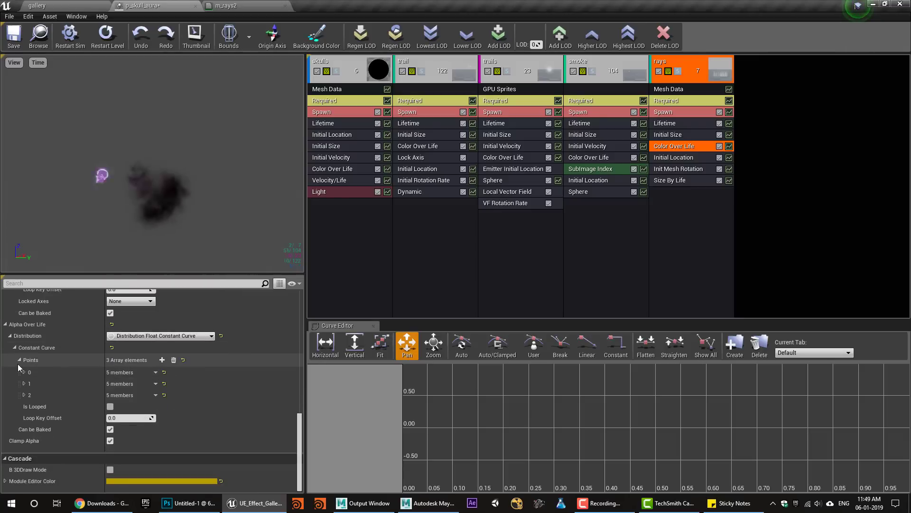
left_click(18, 364)
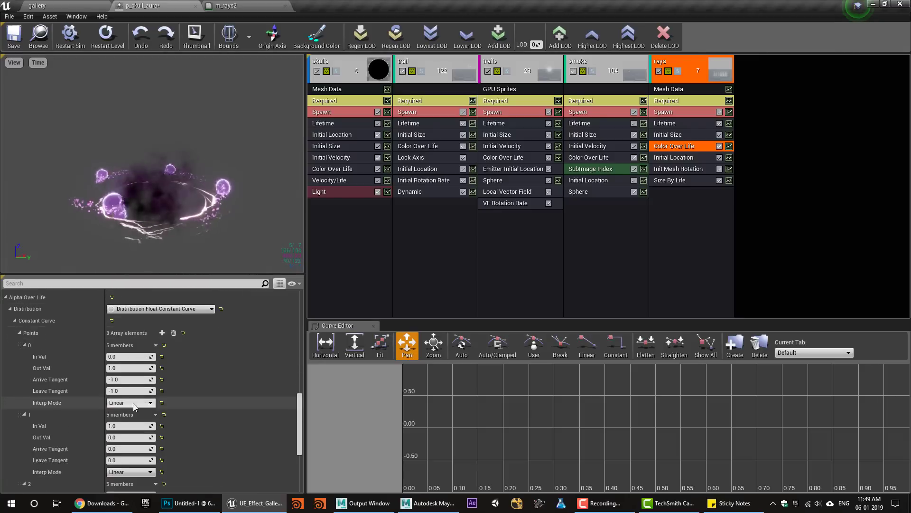
scroll(124, 357, "down", 3)
type("0")
key("Return")
In the Alpha Over Life curve, set point 1's In Val to 0.5 and Out Val to 1, and point 2's In Val to 1.
left_click(125, 411)
type("0.5")
key("Return")
left_click(127, 422)
type("1")
key("Return")
scroll(135, 448, "down", 2)
left_click(125, 435)
type("1")
key("Return")
left_click_drag(176, 231, 164, 239)
Switch the rays emitter's Init Mesh Rotation to Distribution Vector Uniform, with Max X and Min X both set to 0.25.
left_click(681, 171)
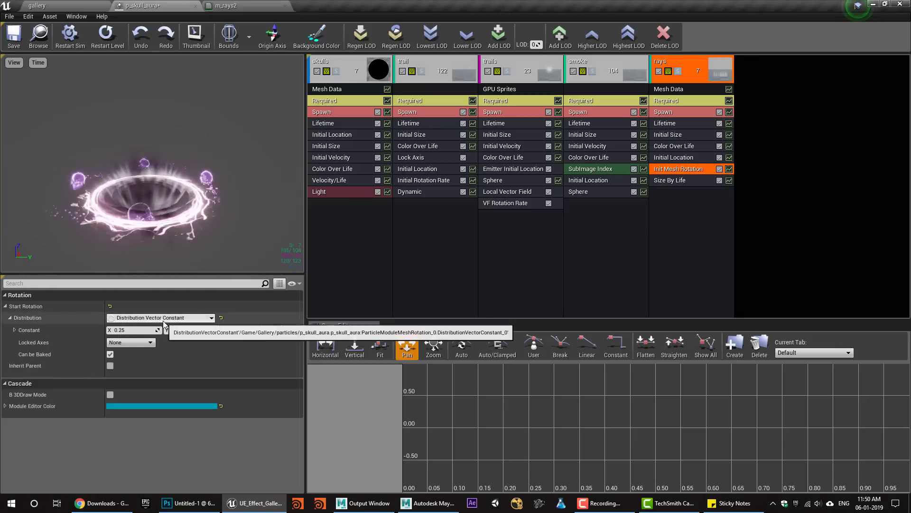
left_click(174, 318)
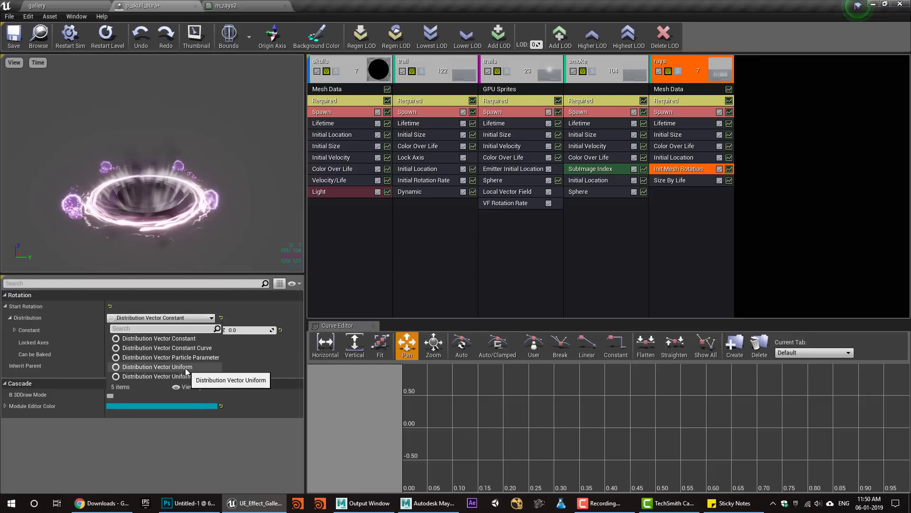
left_click(185, 367)
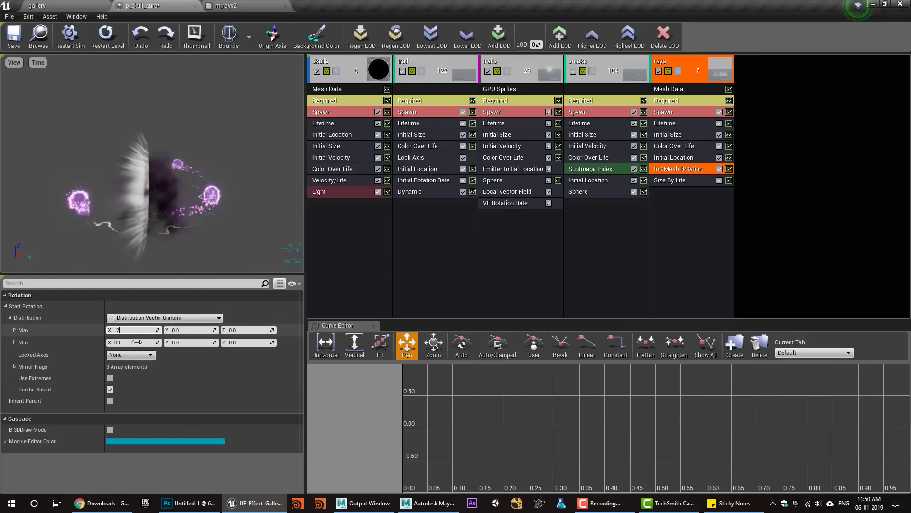
type("0.25")
key("Return")
left_click(145, 344)
type(".25")
key("Return")
Try a Max Y of 1 for the start rotation, restore it to 0, and set Max Z to 1 and Min Z to -1.
left_click(195, 331)
type("1")
key("Return")
type("0")
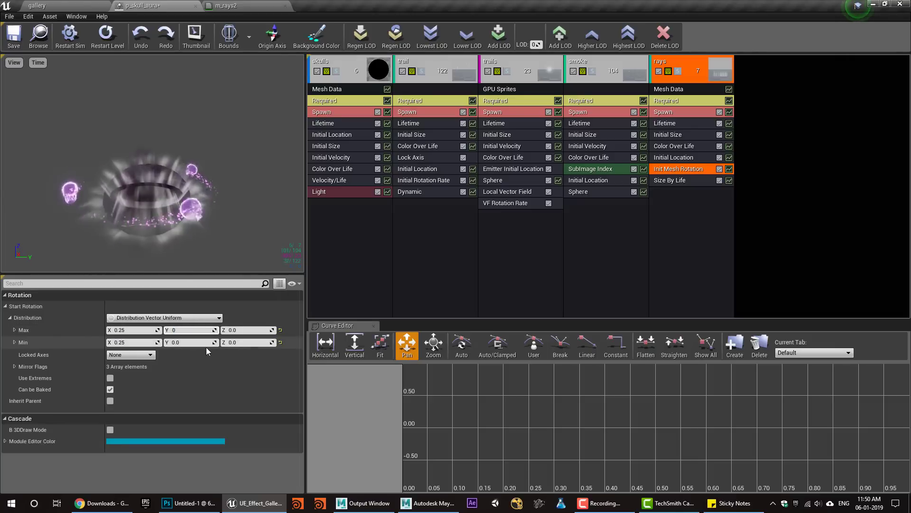
left_click(242, 331)
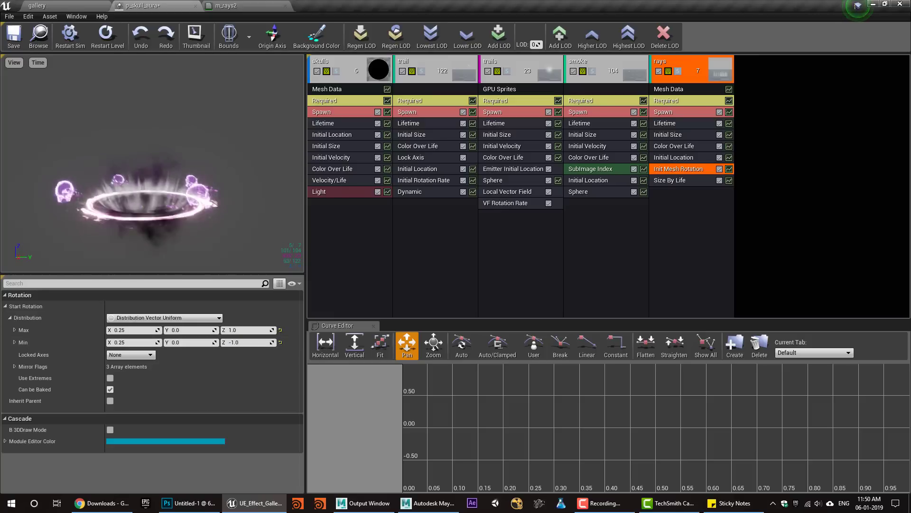
In the rays emitter's Color Over Life, set point 0's colour to light blue (R 0.080851, G 0.642005, B 1.0).
left_click(681, 147)
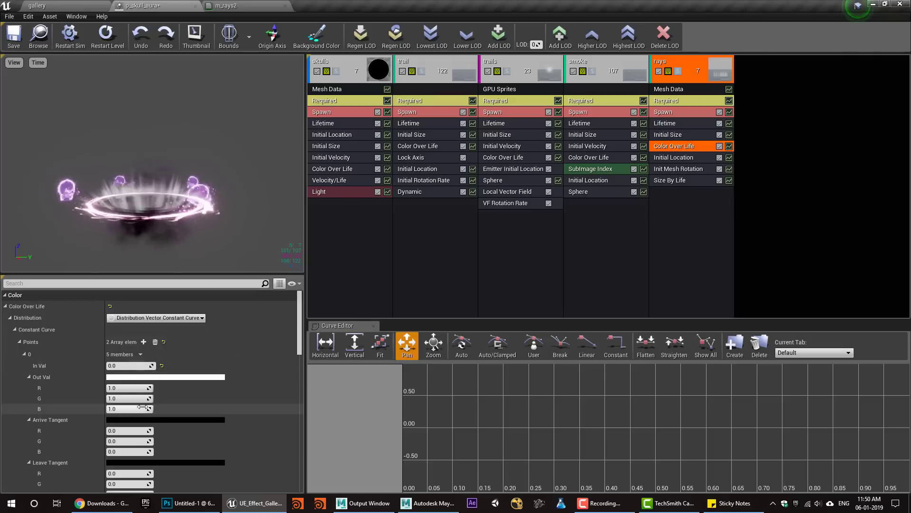
left_click(137, 377)
left_click(158, 302)
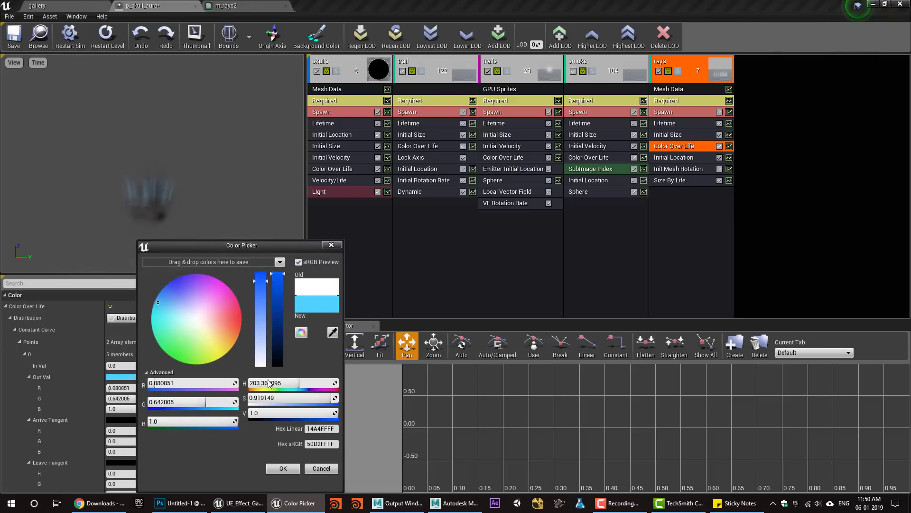
left_click(282, 469)
Set the Color Over Life colour of point 1 to light pink (R 1.0, G 0.47574, B 0.904133).
scroll(119, 428, "down", 3)
left_click(153, 465)
left_click(232, 301)
left_click(304, 469)
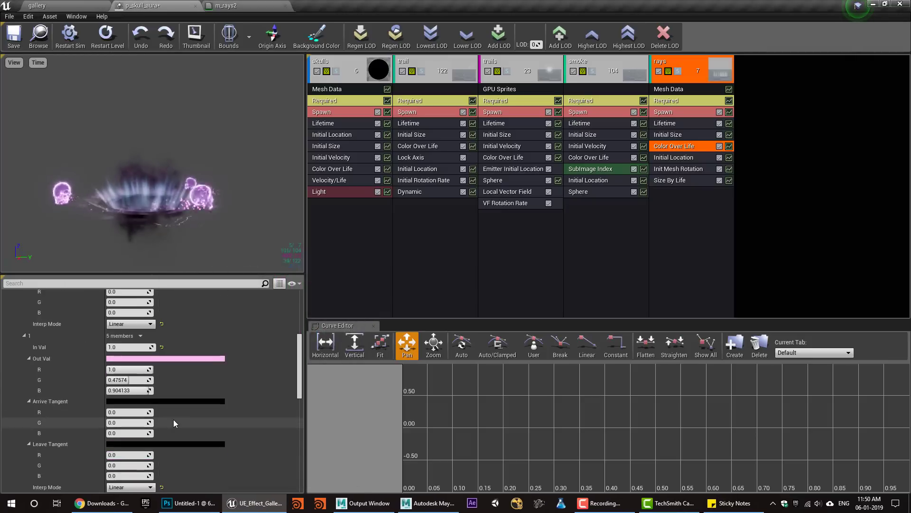
Set the Out Val of point 1 in the rays emitter's Alpha Over Life curve to 0.2.
scroll(172, 420, "down", 5)
scroll(166, 416, "down", 4)
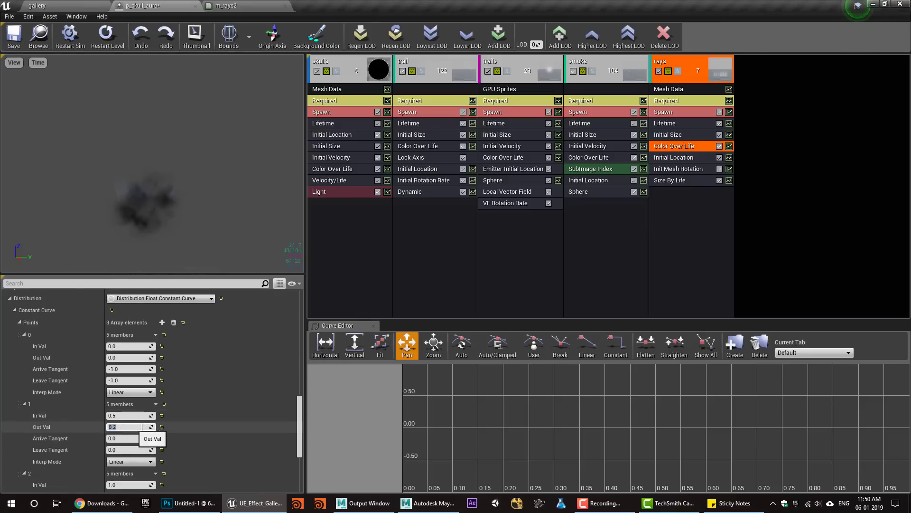
scroll(183, 405, "up", 8)
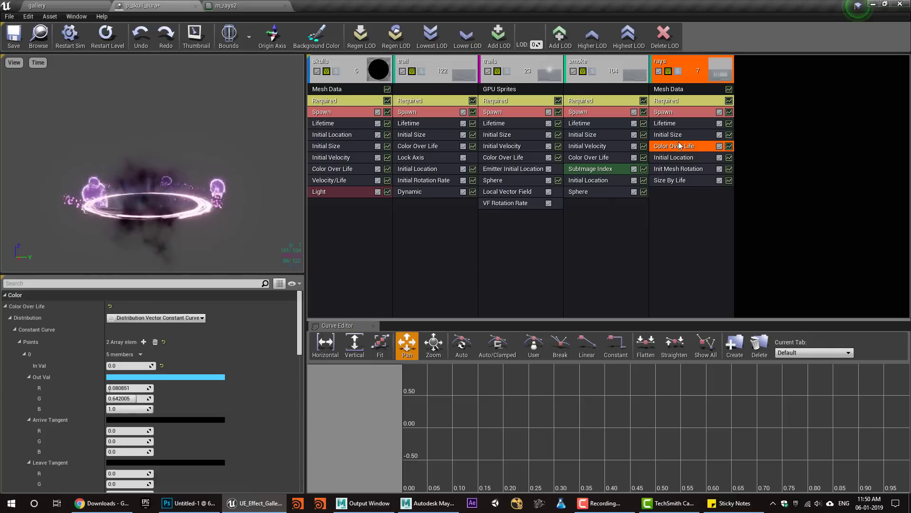
Set the Out Val Y of point 0 in the rays emitter's Size By Life curve to 6.
left_click(685, 179)
left_click(190, 378)
type("6")
key("Return")
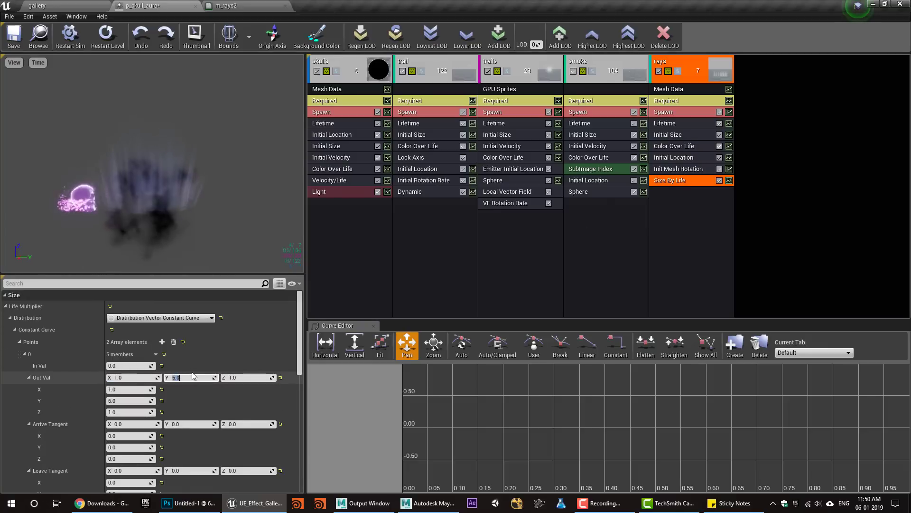
Check the aura in the gallery level, close the m_rays2 material, and return to p_skull_aura.
left_click(37, 5)
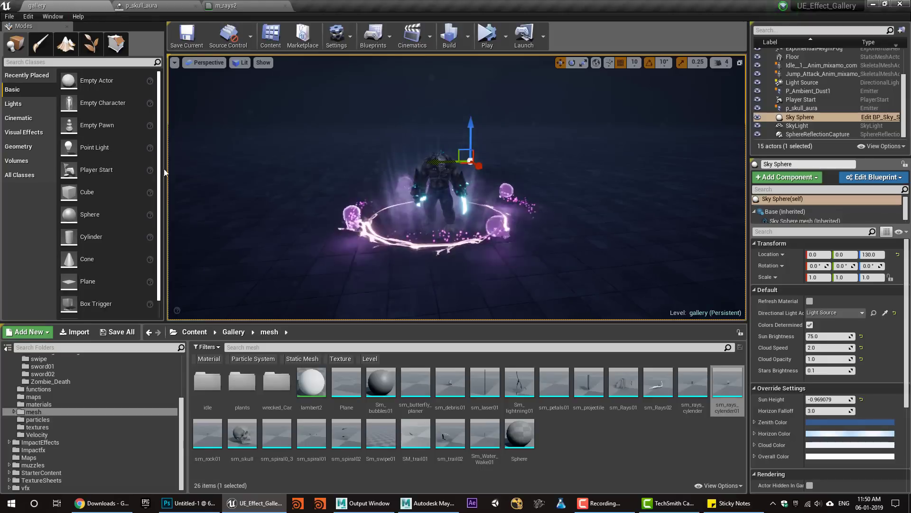
left_click(266, 6)
left_click(190, 5)
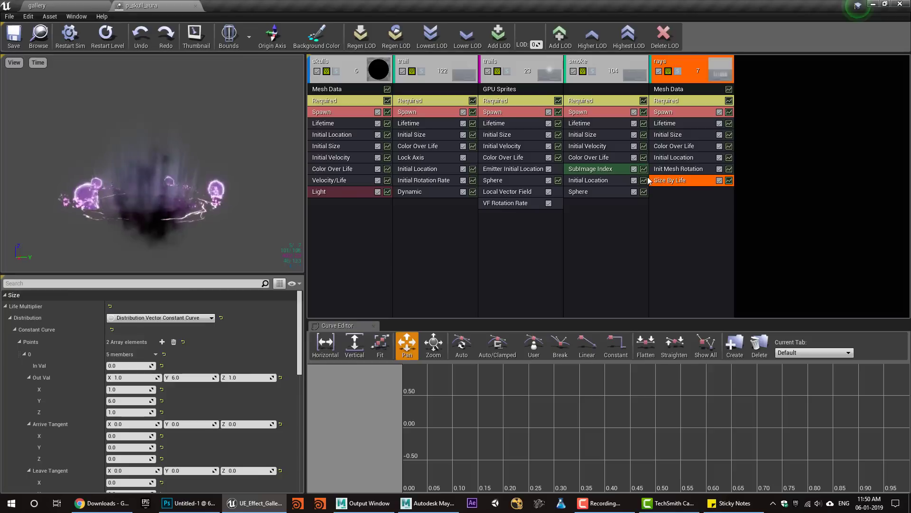
Change the rays emitter's Lifetime to a Distribution Float Constant of 2 and view the gallery level.
left_click(676, 123)
left_click(142, 317)
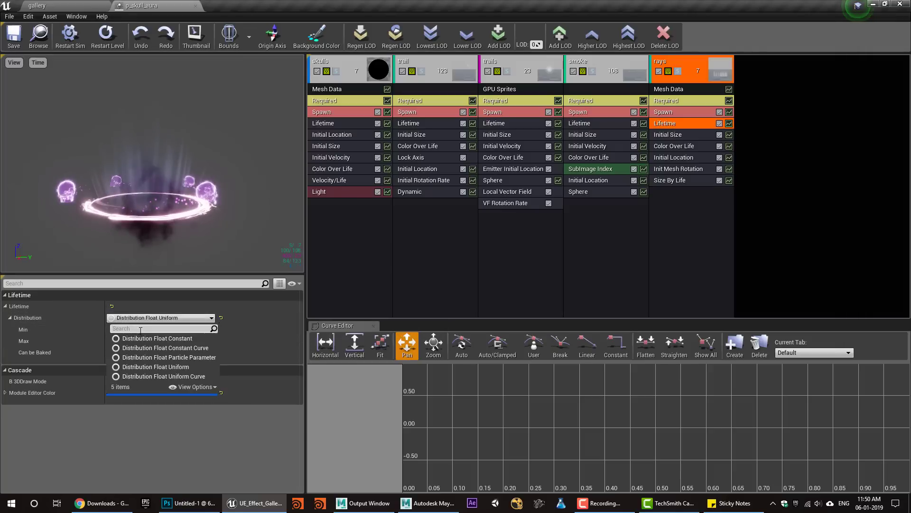
left_click(140, 341)
left_click(128, 330)
type("2")
key("Return")
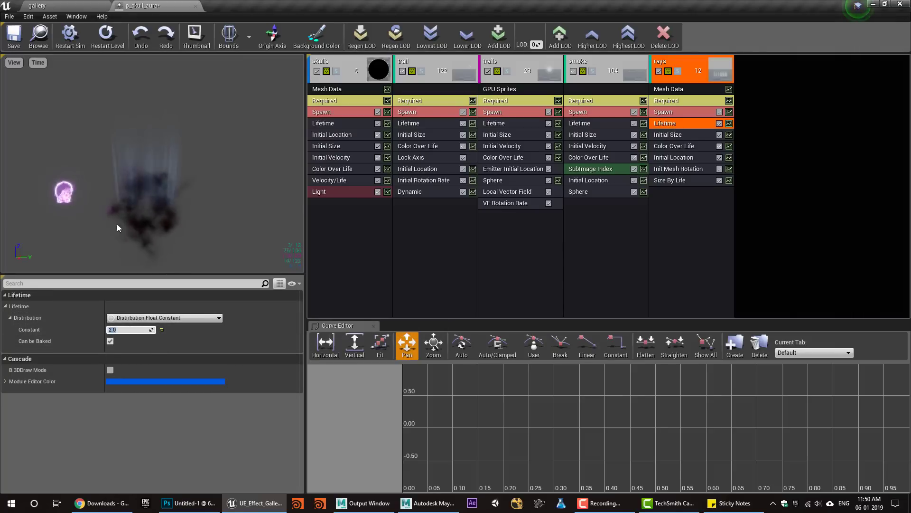
left_click(37, 5)
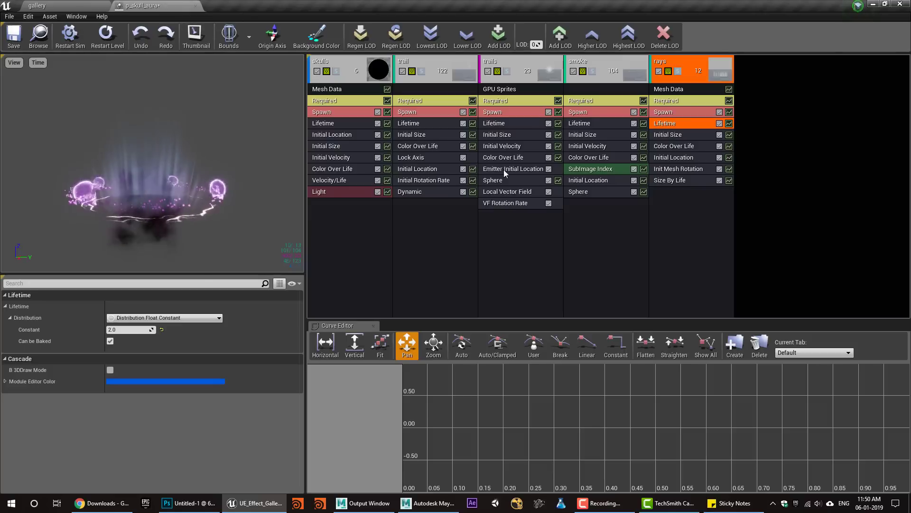
In p_skull_aura, set the Out Val X and Z of the rays' Size By Life point 1 to 4, and save.
left_click(143, 5)
left_click(659, 180)
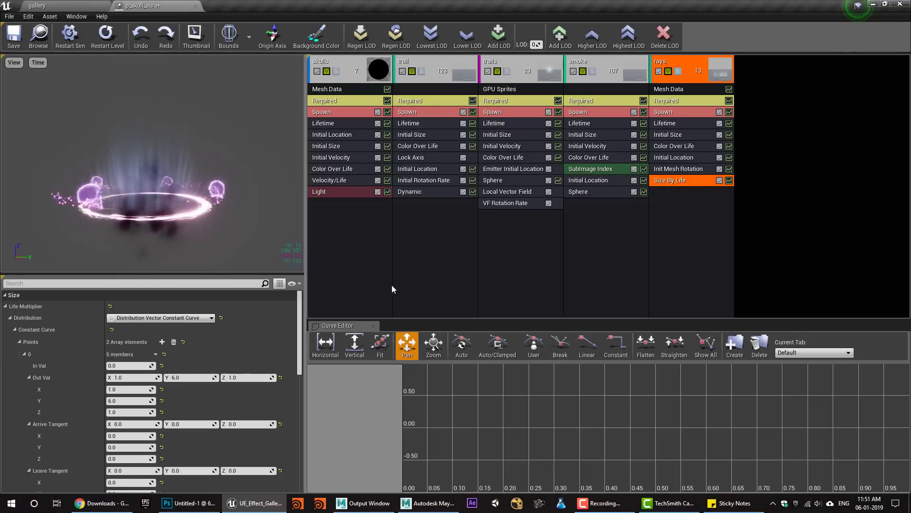
scroll(166, 380, "down", 8)
left_click(133, 354)
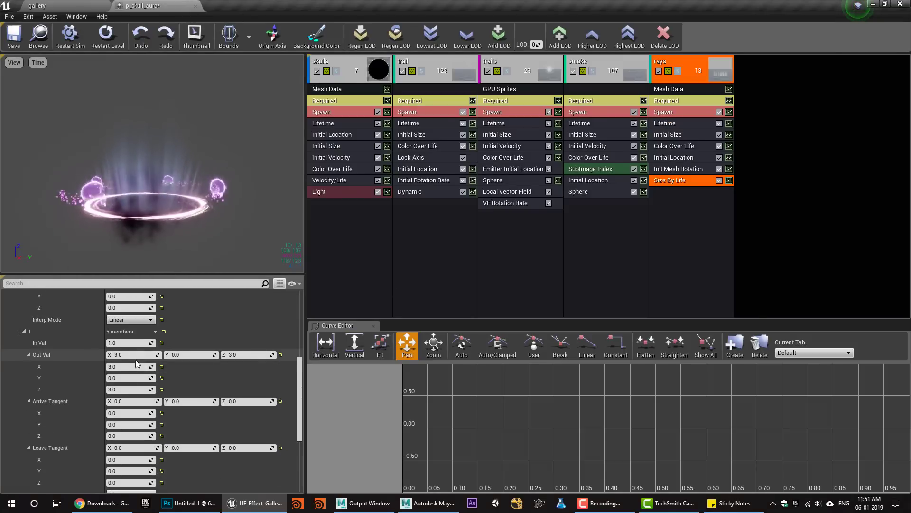
type("4")
key("Tab")
key("Tab")
type("4")
key("Return")
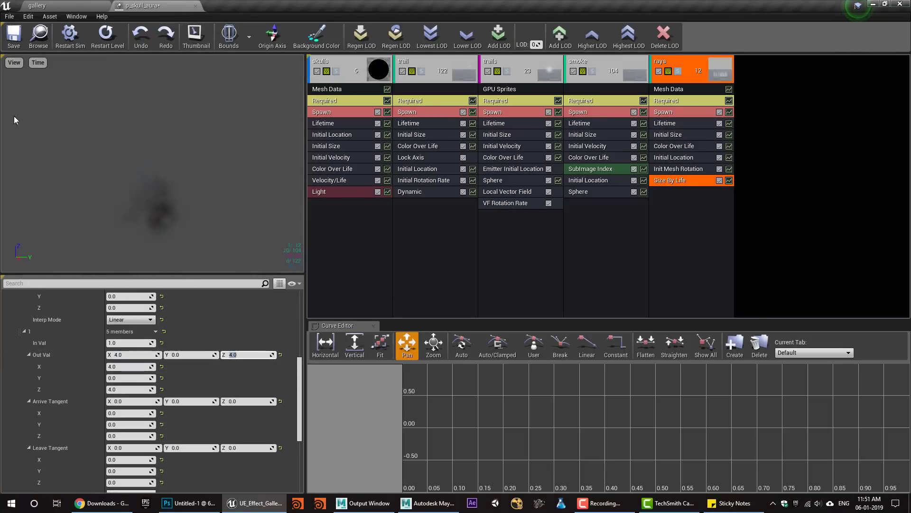
left_click(14, 38)
Inspect the aura around the character in the gallery level and return to p_skull_aura.
left_click(37, 5)
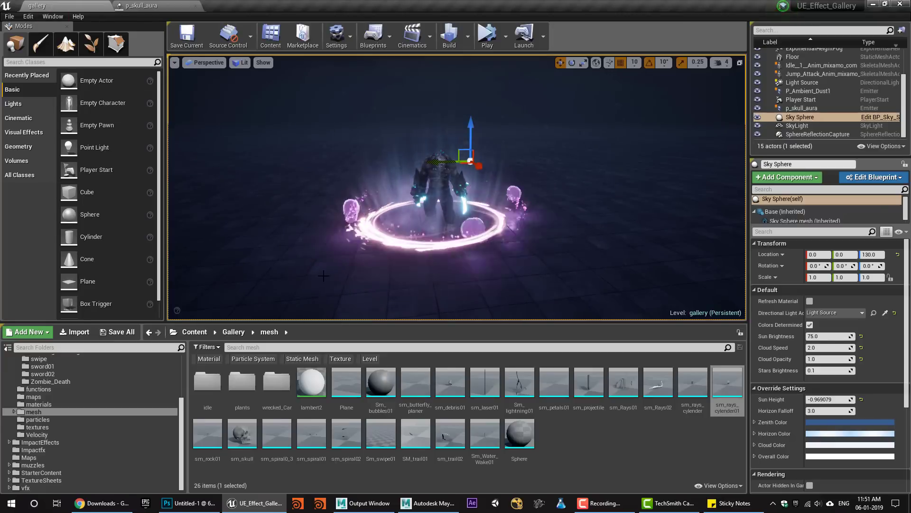
right_click_drag(492, 246, 399, 231)
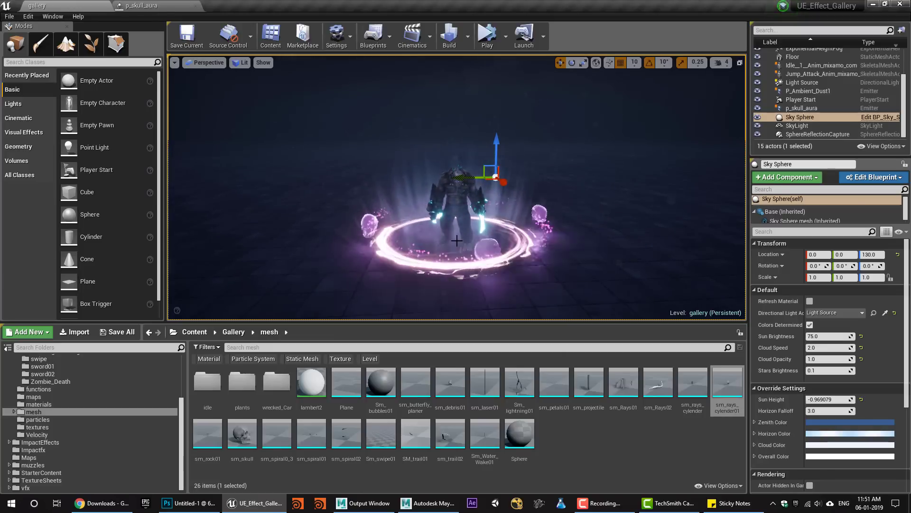
left_click(142, 5)
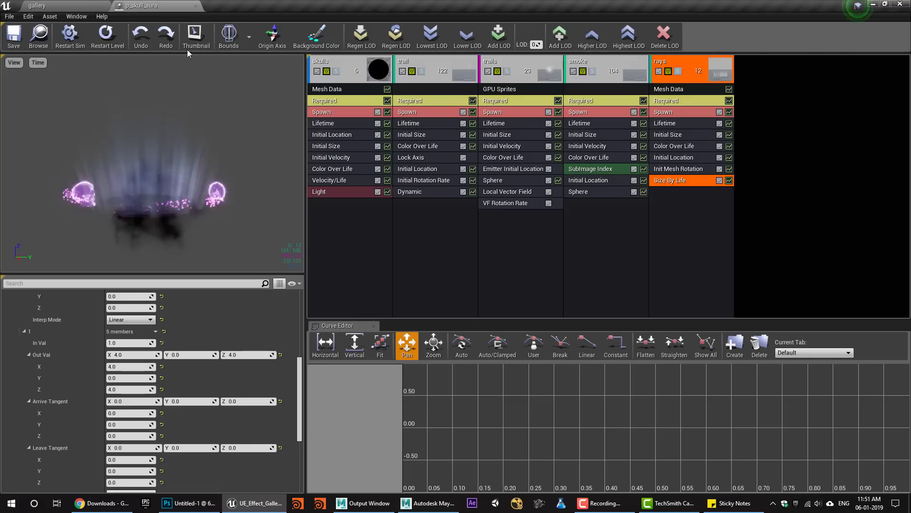
Browse the Gallery textures folder for a ring texture, and open t_shockwave01 for a brief preview before closing it.
left_click(38, 5)
left_click(34, 427)
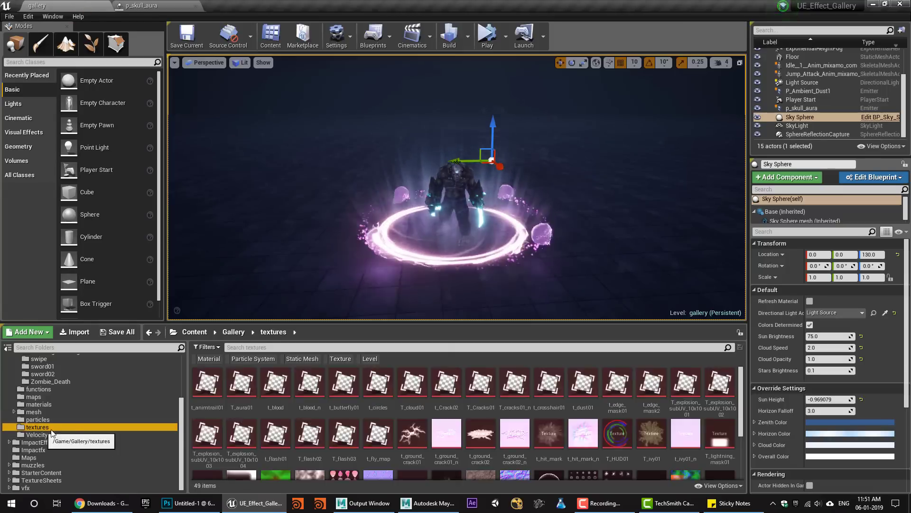
scroll(517, 452, "down", 2)
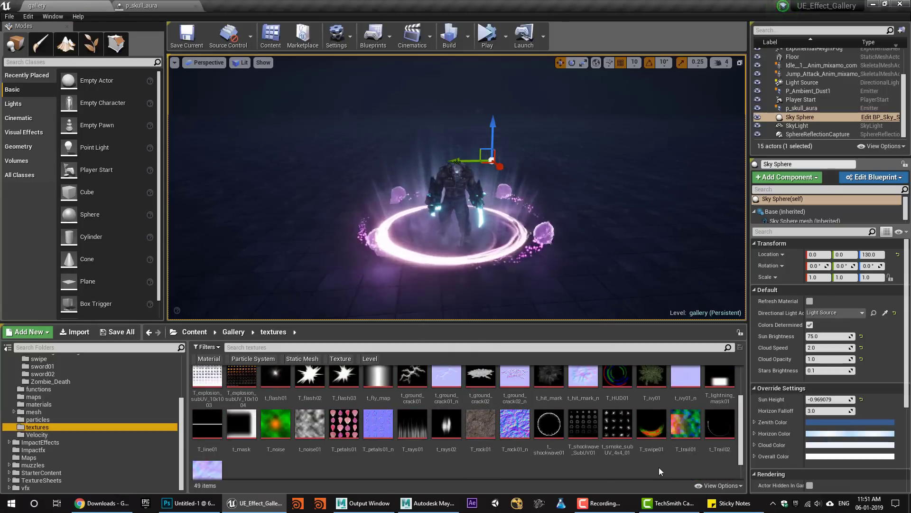
scroll(602, 462, "up", 1)
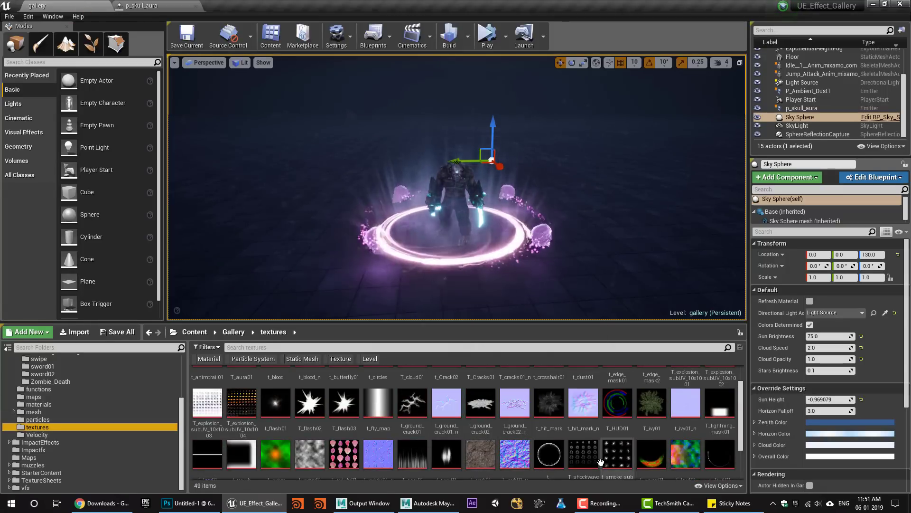
scroll(601, 462, "up", 1)
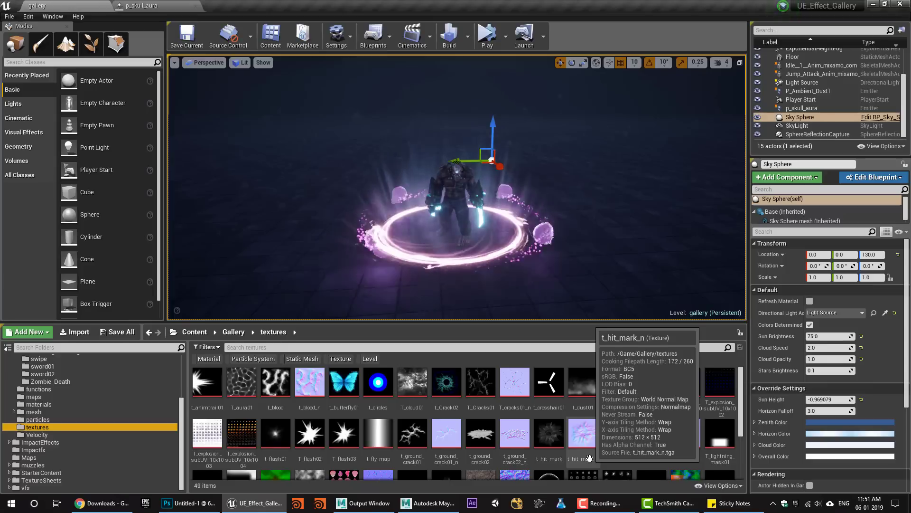
scroll(587, 434, "down", 1)
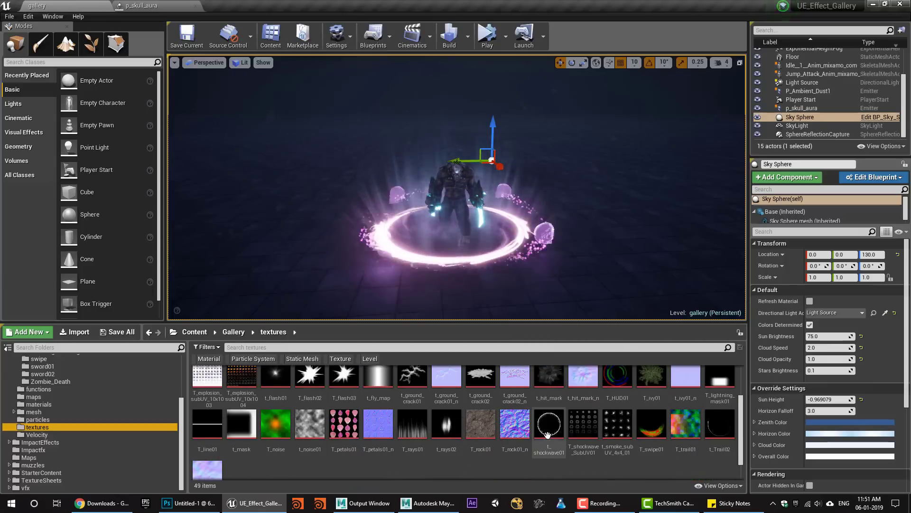
double_click(549, 440)
middle_click(247, 5)
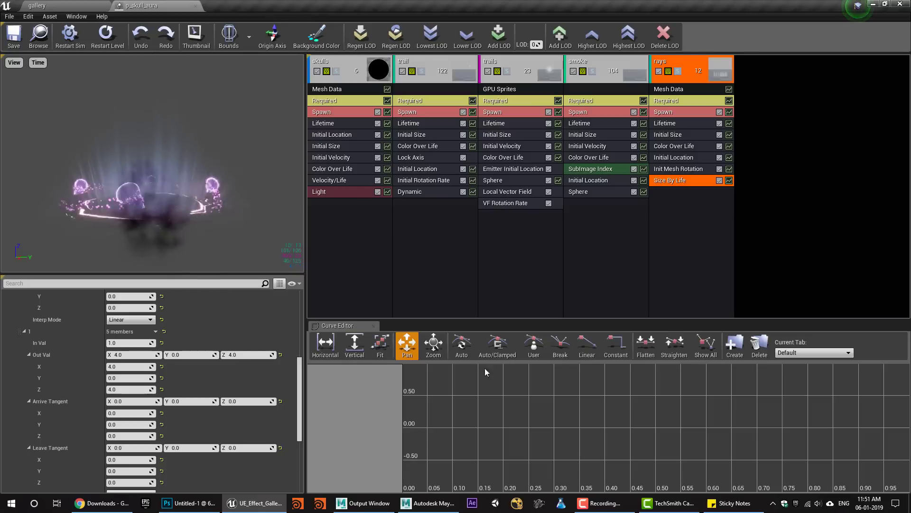
Open the Reference Viewer for t_shockwave01 and examine which materials use the texture.
left_click(37, 6)
right_click(553, 425)
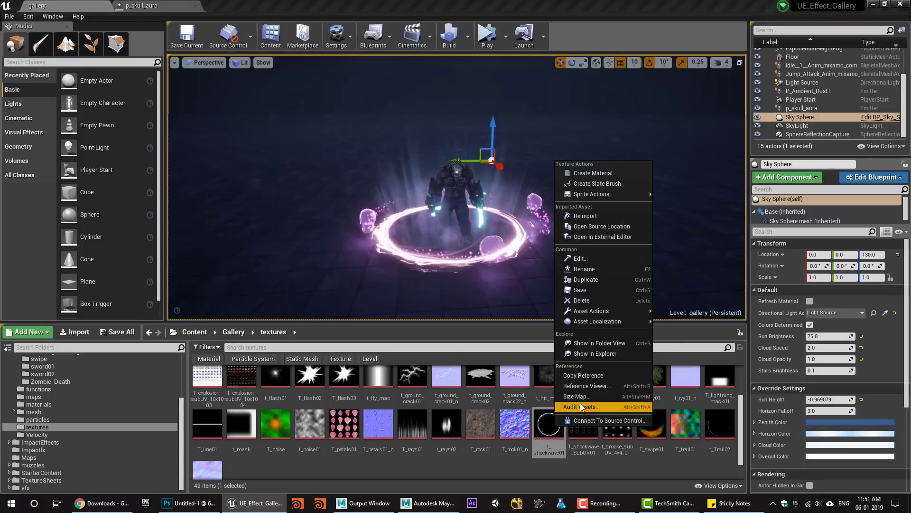
left_click(614, 387)
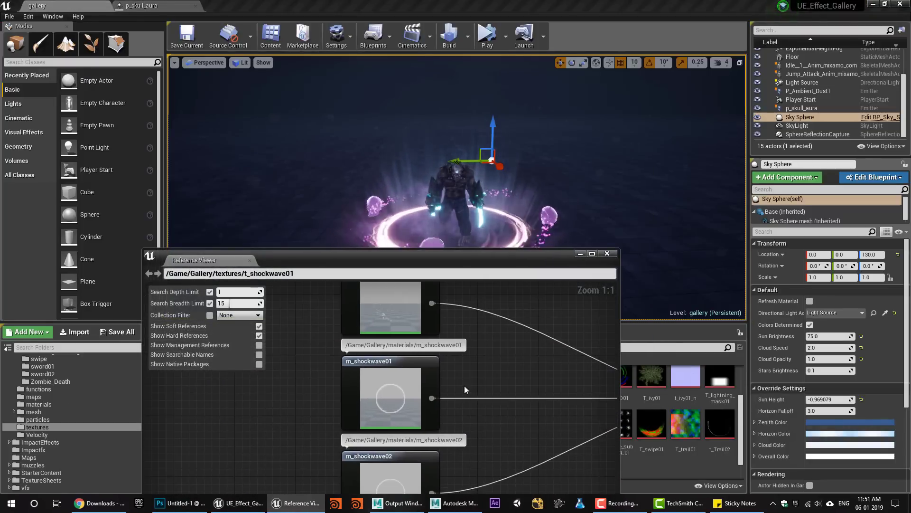
right_click_drag(298, 393, 304, 444)
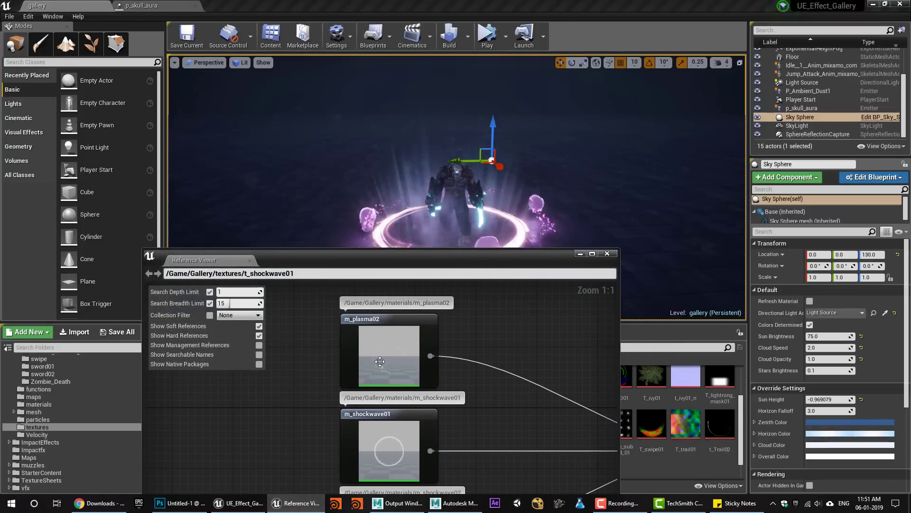
Locate m_plasma02 in the Content Browser from the Reference Viewer, close the viewer, and open the material.
right_click(417, 369)
left_click(419, 228)
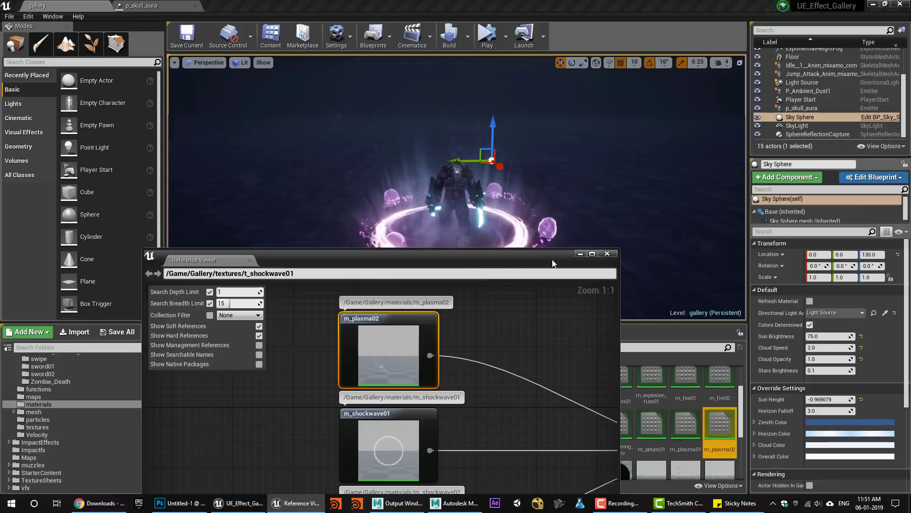
left_click(608, 253)
double_click(721, 427)
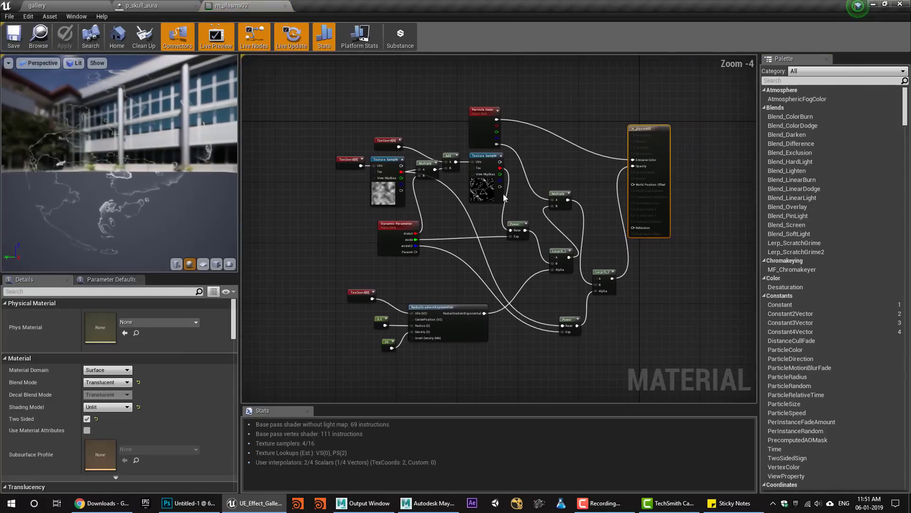
Examine the m_plasma02 node graph, tracing how the Dynamic Parameter outputs distort, eorde and erode02 drive the texture and power nodes.
left_click(477, 190)
scroll(390, 164, "up", 4)
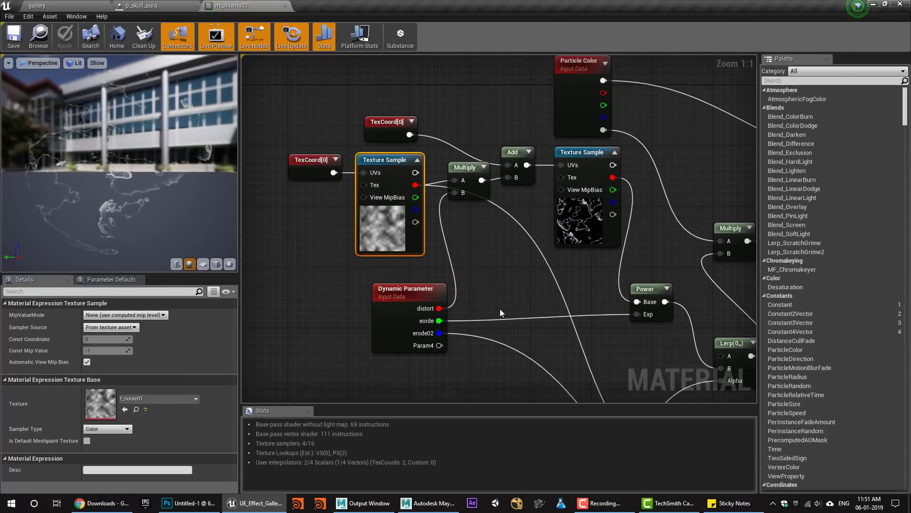
scroll(500, 309, "down", 2)
scroll(408, 287, "up", 2)
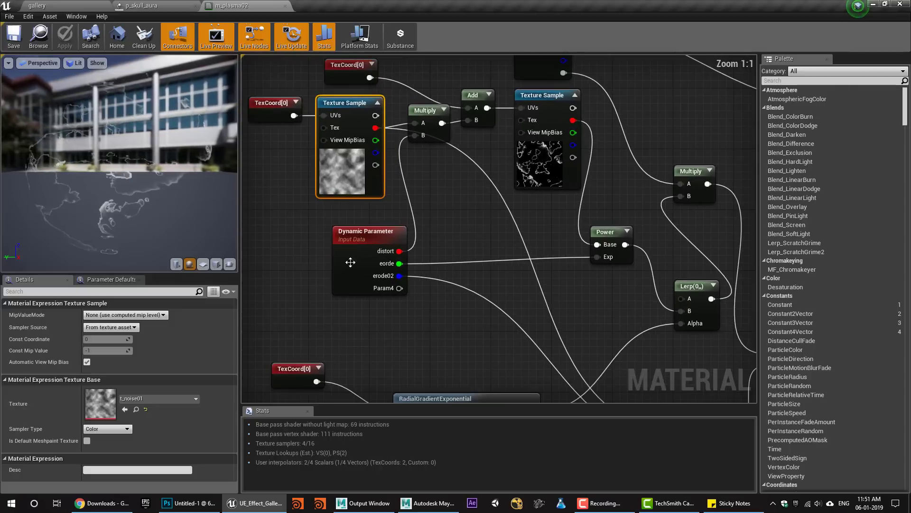
left_click_drag(407, 234, 391, 242)
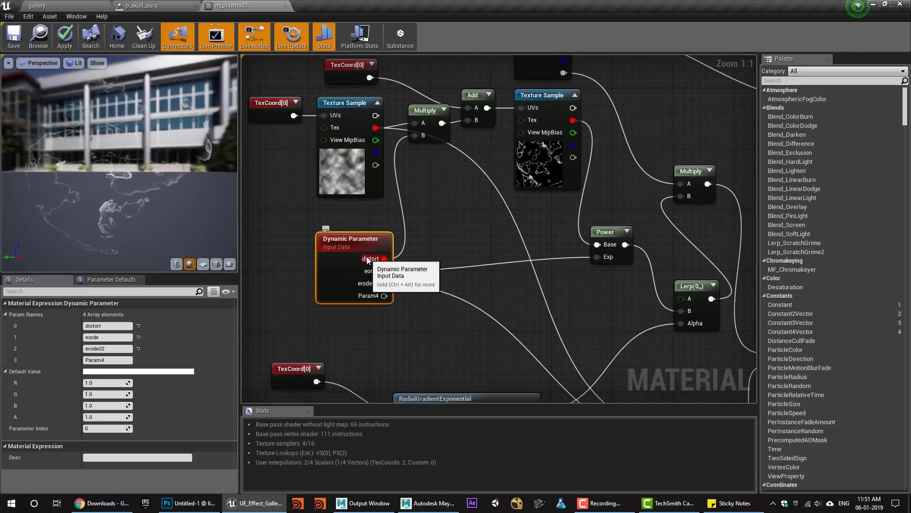
right_click_drag(380, 297, 336, 208)
right_click_drag(571, 330, 492, 282)
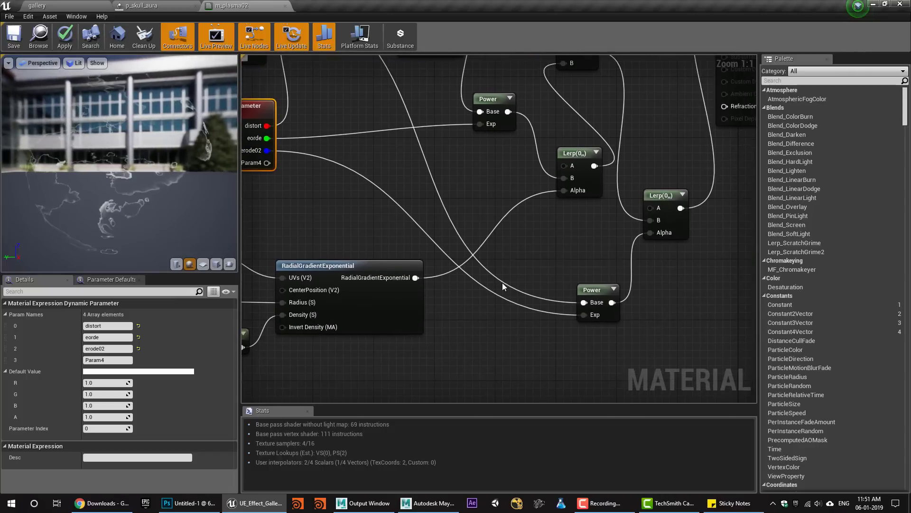
right_click_drag(249, 167, 411, 314)
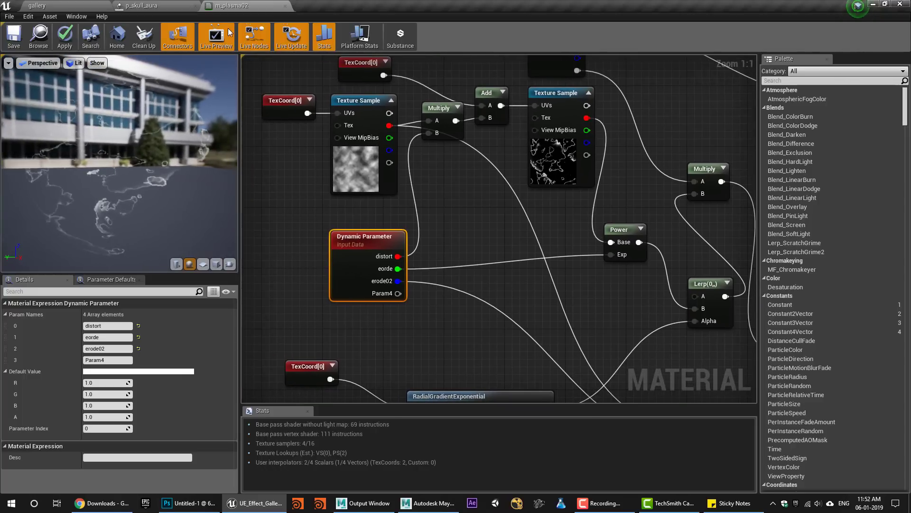
Locate m_plasma02 in the Content Browser and close its material editor, discarding the changes.
left_click(37, 44)
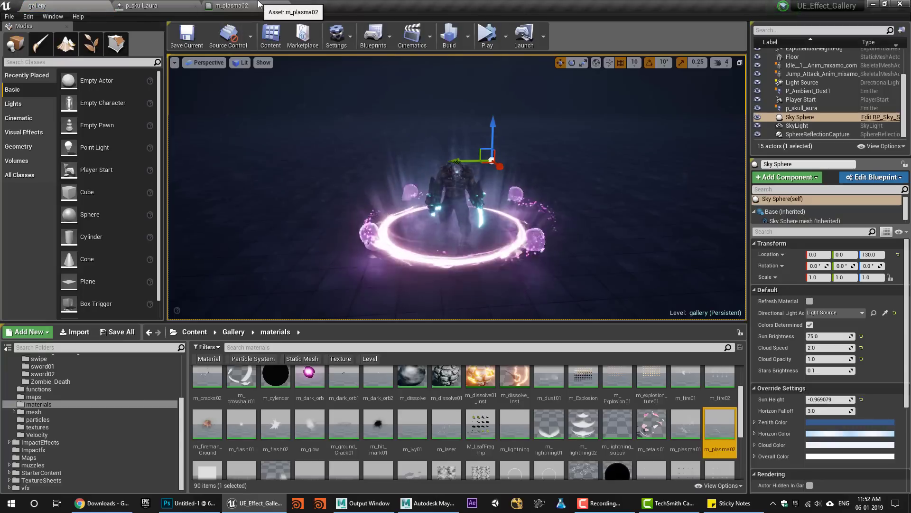
middle_click(260, 4)
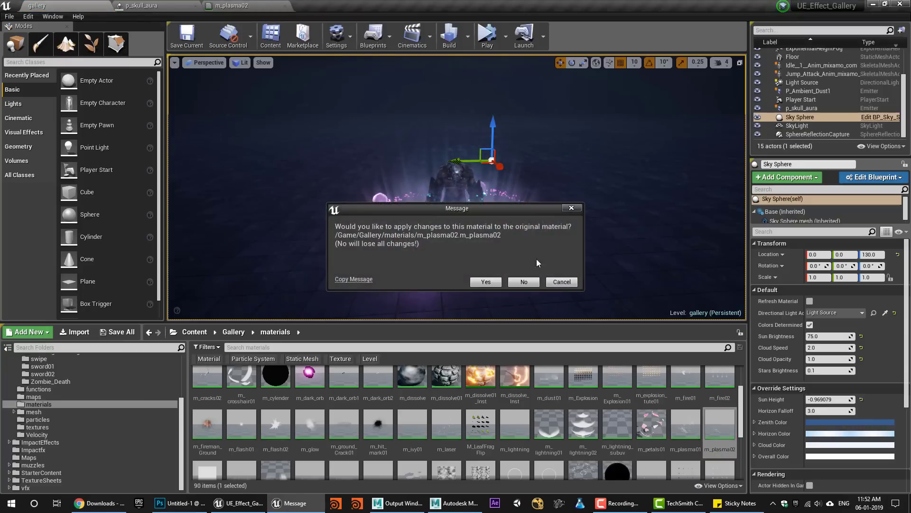
left_click(515, 284)
In p_skull_aura, duplicate the rays emitter and rename the copy as center.
right_click(753, 70)
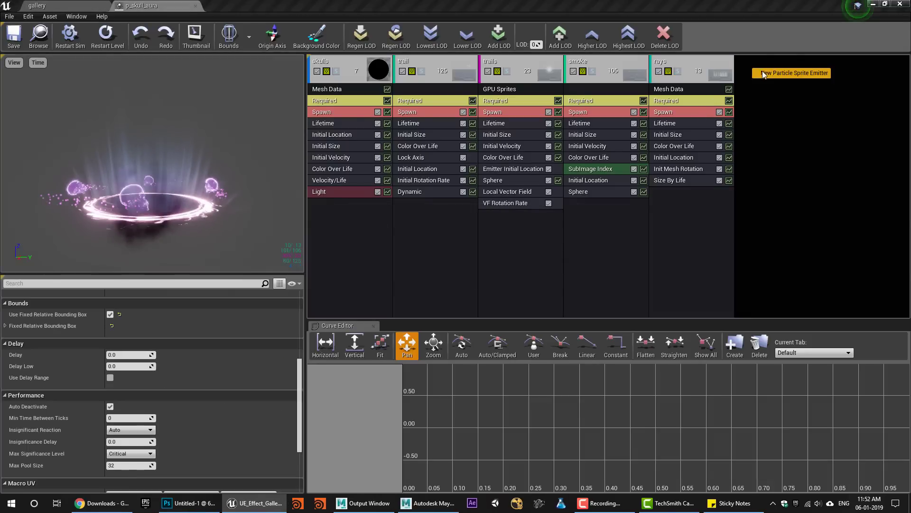
right_click(716, 69)
mouse_move(740, 70)
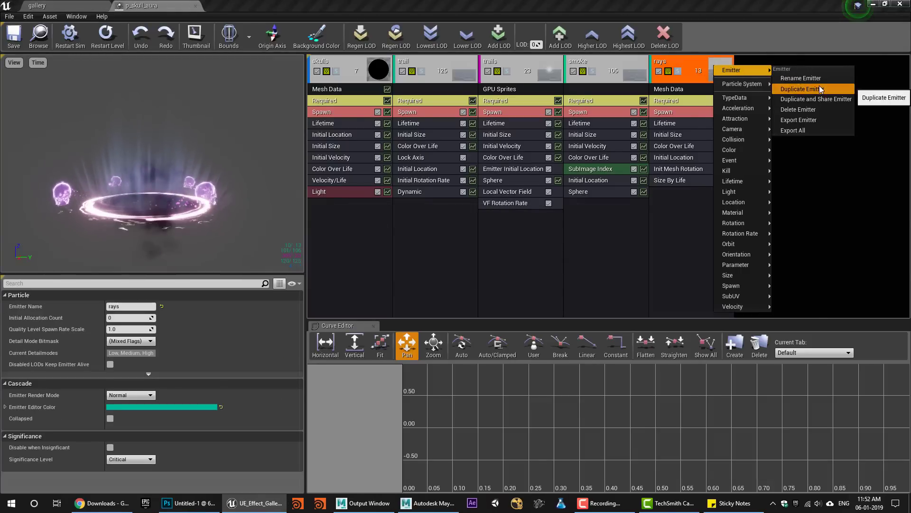
left_click(821, 89)
right_click(778, 69)
mouse_move(835, 72)
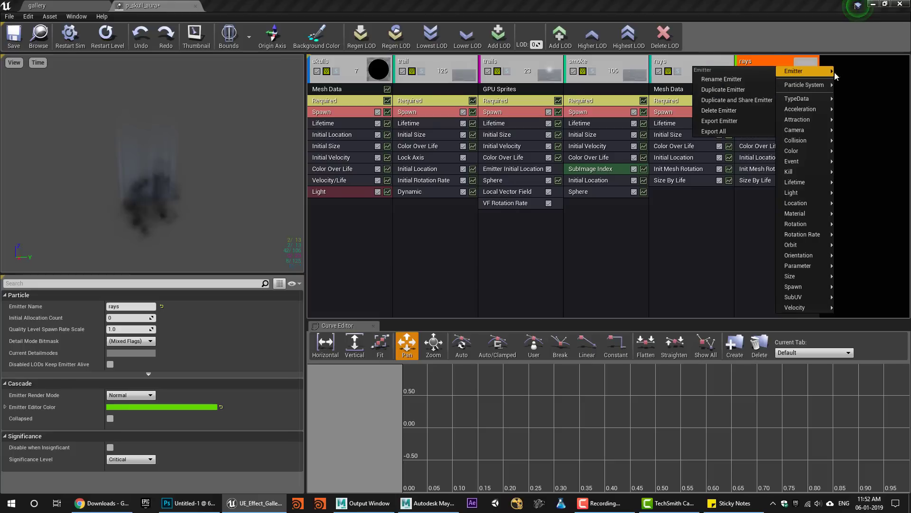
left_click(742, 80)
type("center")
key("Return")
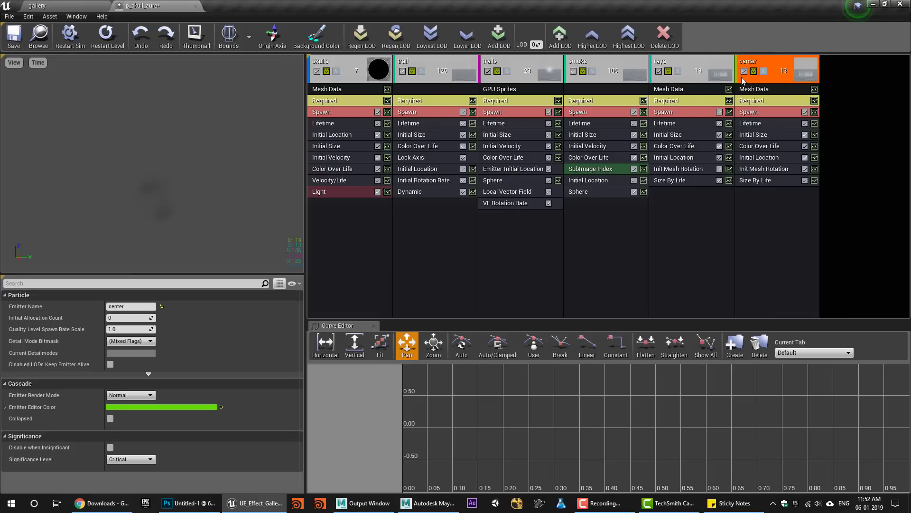
Delete the center emitter's Mesh Data module and assign m_plasma02 as its material.
right_click(759, 89)
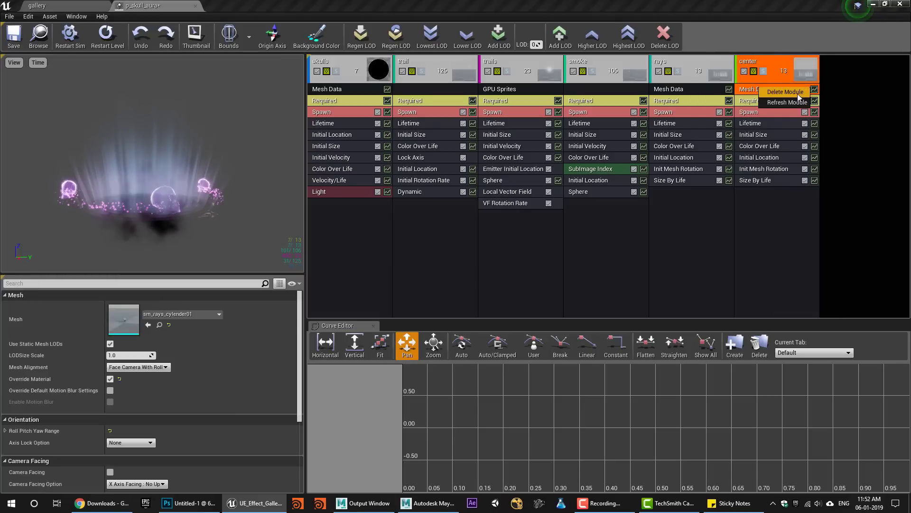
left_click(800, 95)
left_click(765, 102)
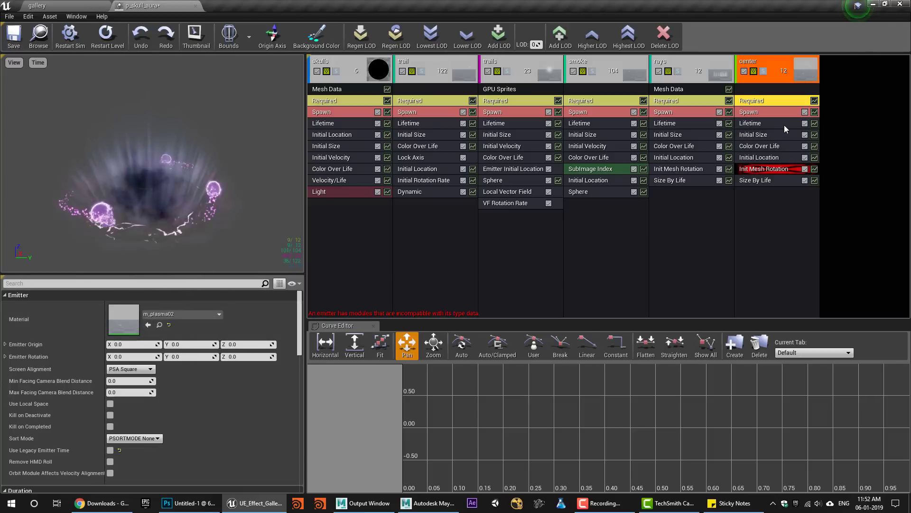
Delete the center emitter's Init Mesh Rotation module and add a Lock Axis module with the axis flag set to Z.
left_click(769, 170)
key("Delete")
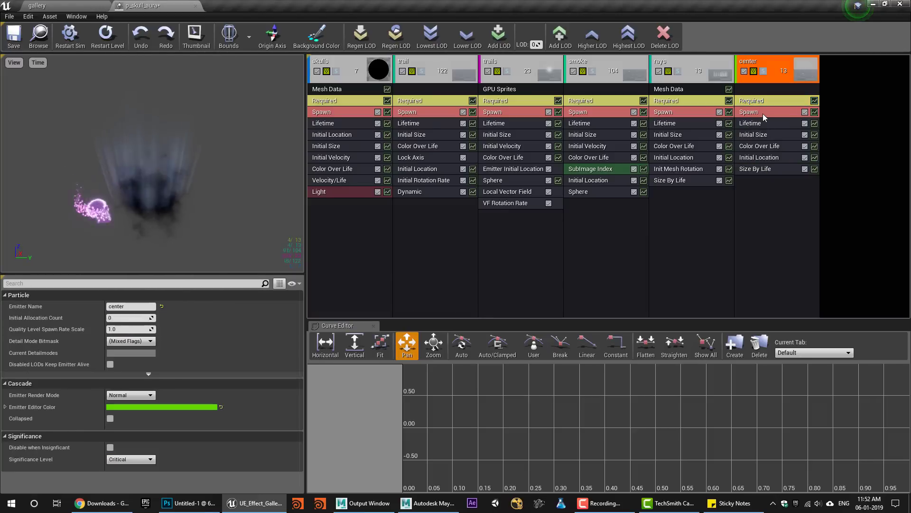
right_click(761, 184)
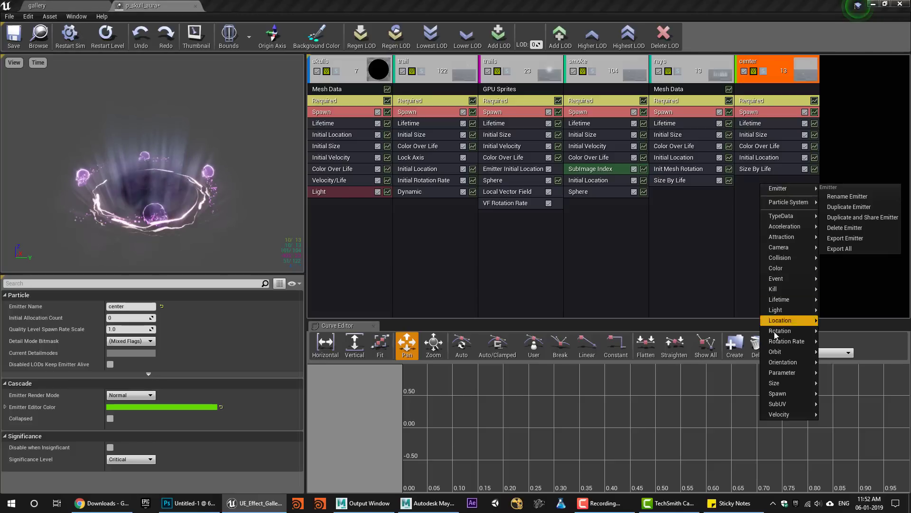
left_click(839, 363)
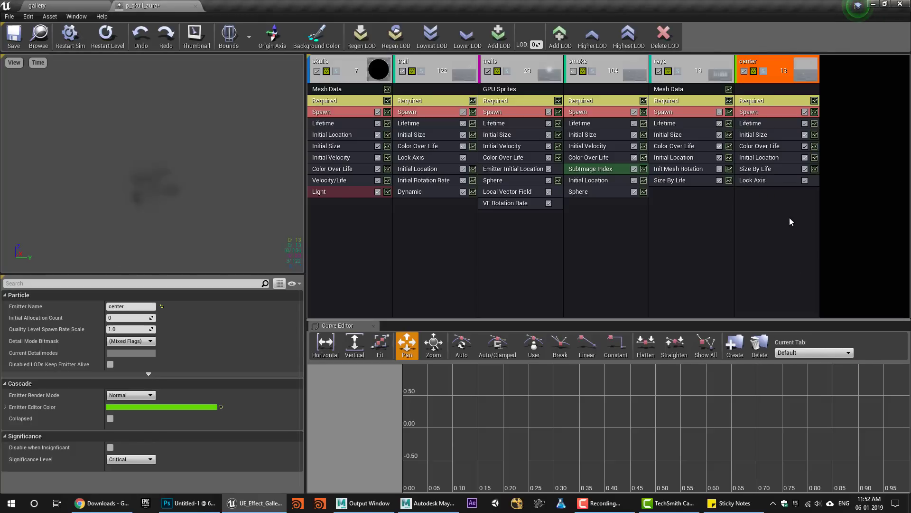
left_click(755, 181)
left_click(133, 307)
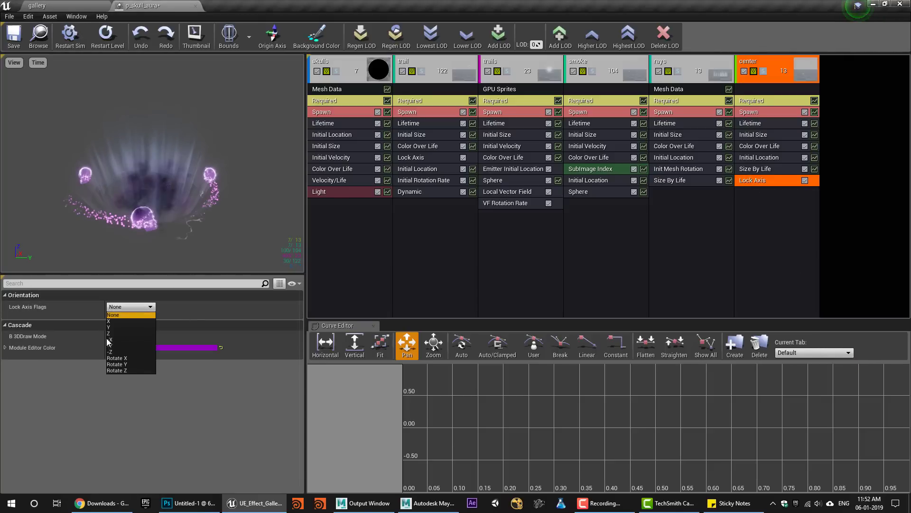
left_click(127, 309)
left_click(115, 332)
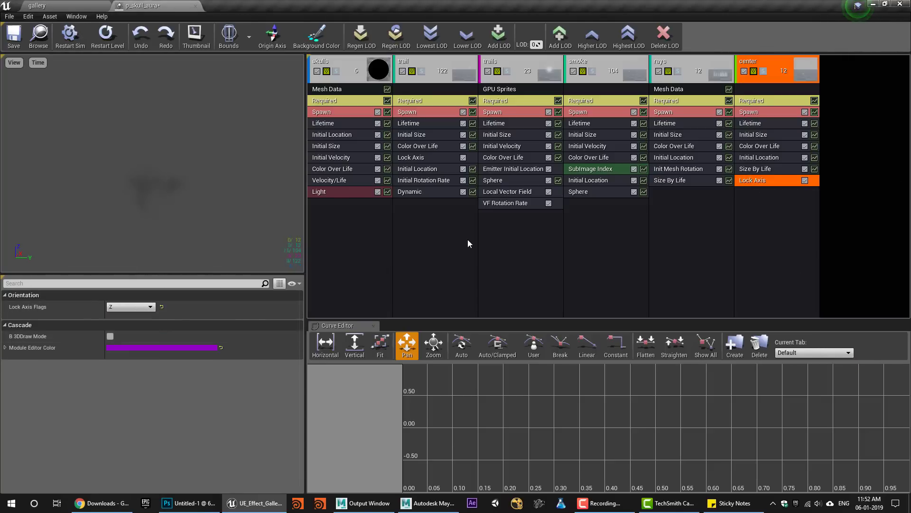
Set the center emitter's Initial Size X to 5.
left_click(779, 137)
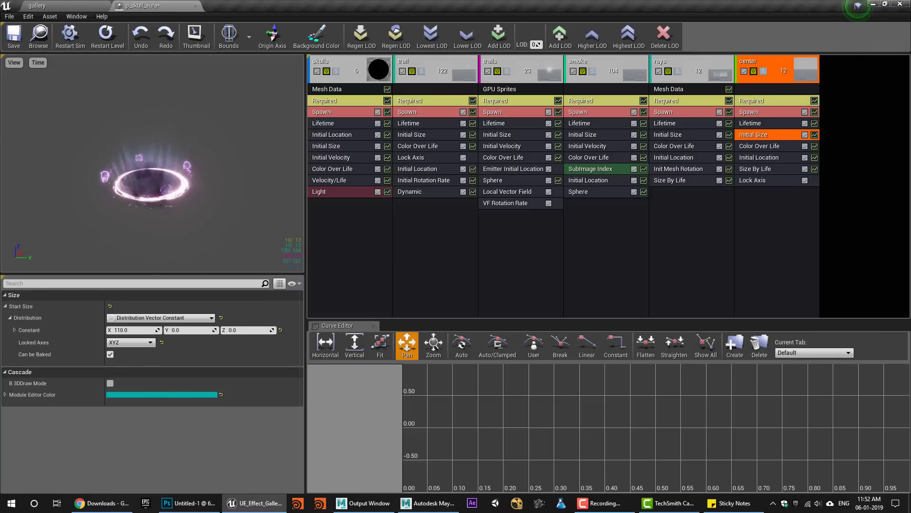
left_click(147, 330)
type("5")
key("Return")
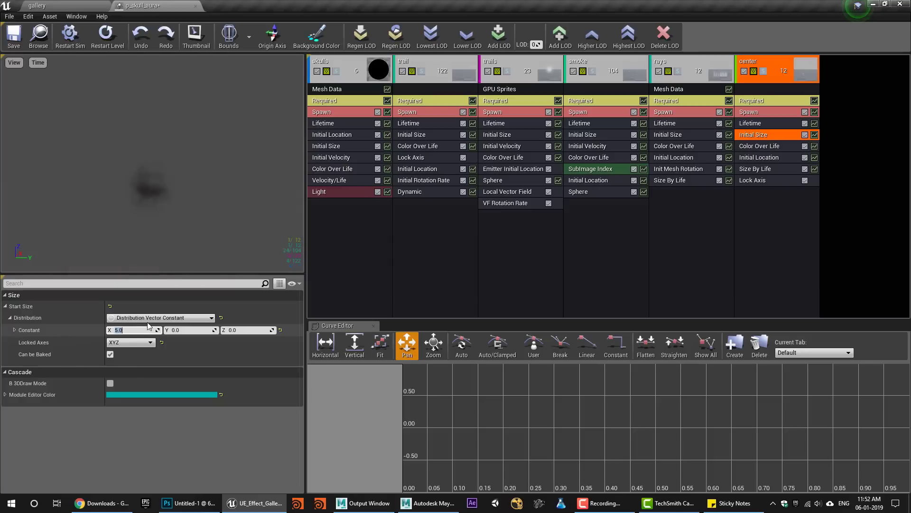
Set the center emitter's constant spawn rate to 100 and briefly solo the emitter to check it.
left_click(759, 112)
left_click(130, 330)
type("100")
key("Return")
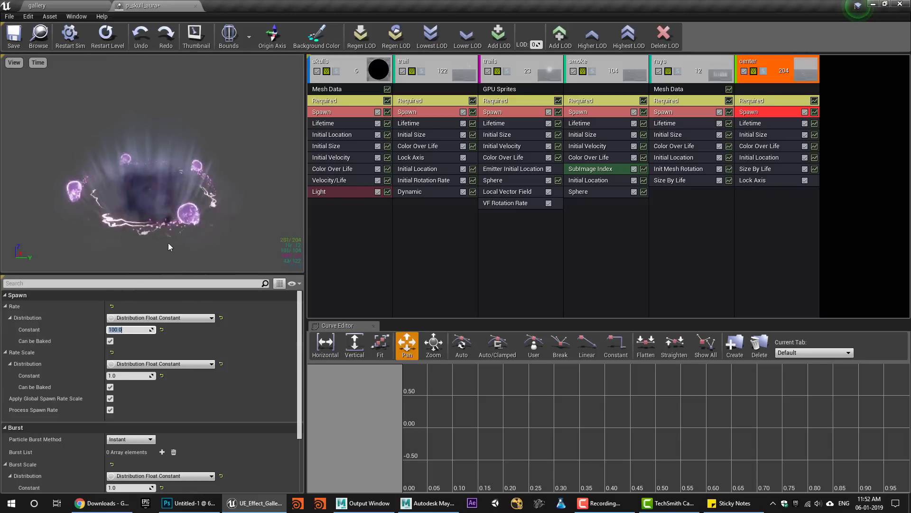
left_click(762, 71)
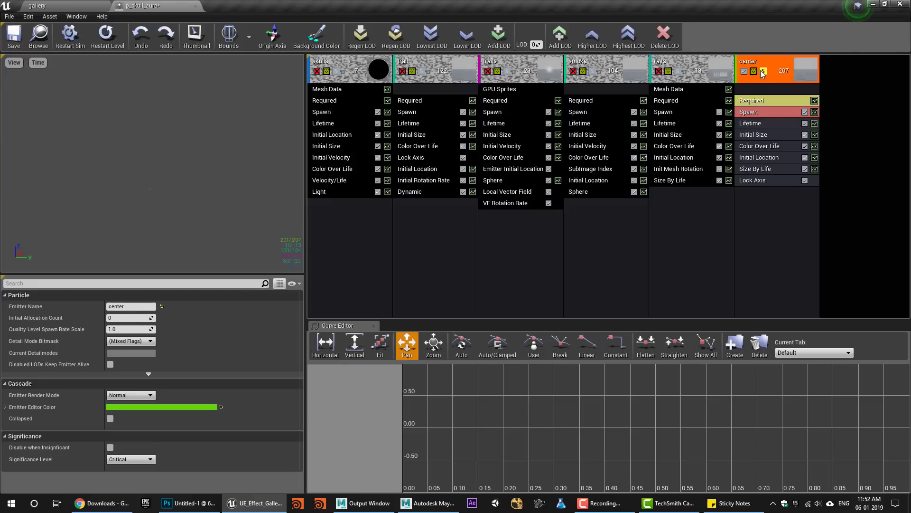
left_click(763, 71)
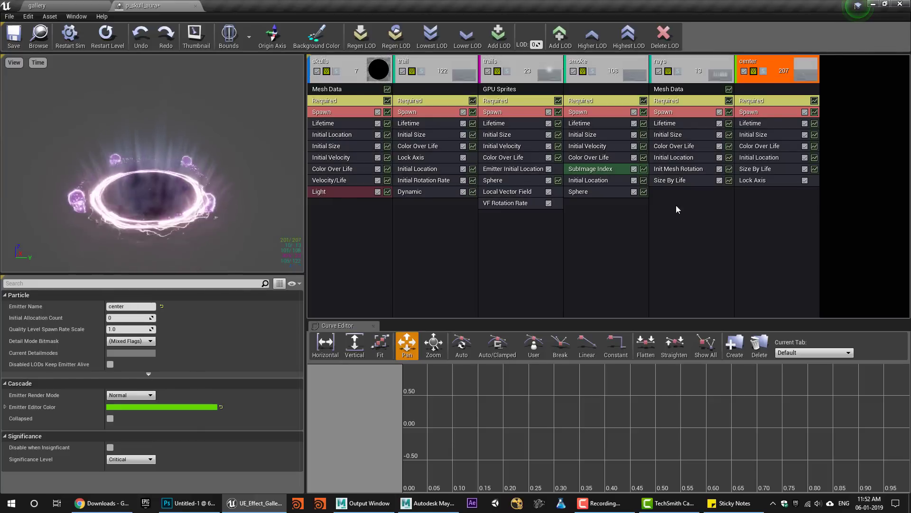
Add a Dynamic parameter module to the center emitter and review its distort, eorde and erode02 parameters.
right_click(759, 210)
mouse_move(783, 397)
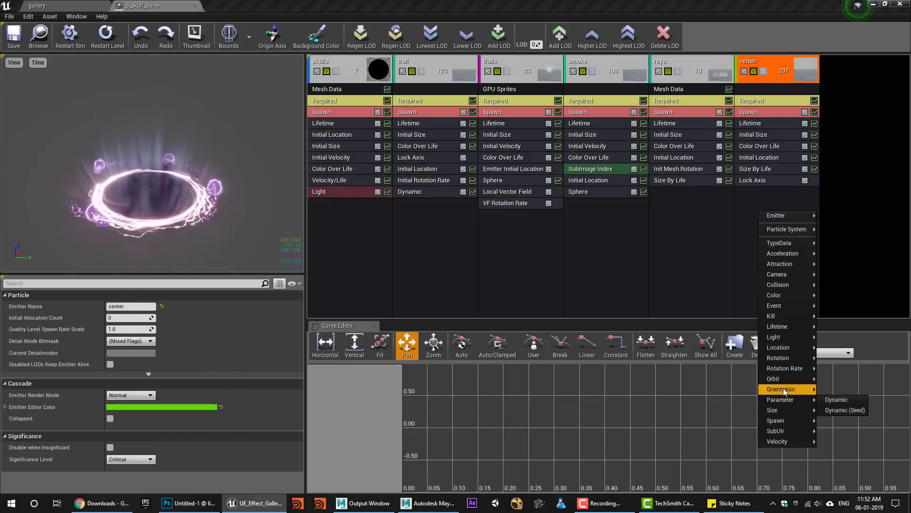
left_click(836, 400)
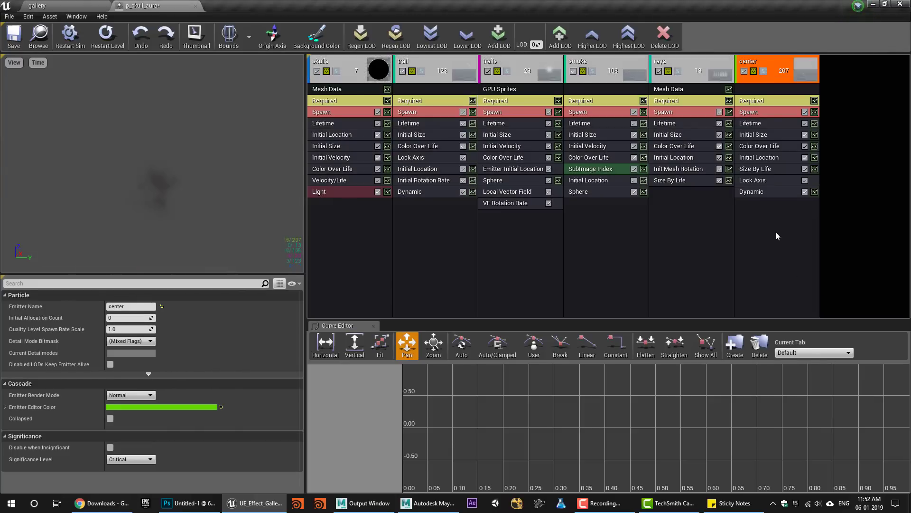
left_click(767, 194)
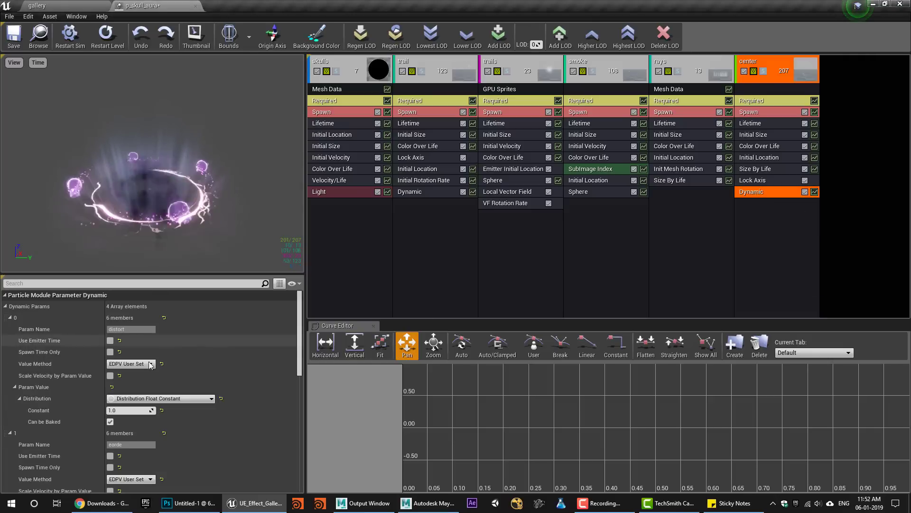
scroll(157, 428, "down", 4)
scroll(158, 437, "down", 9)
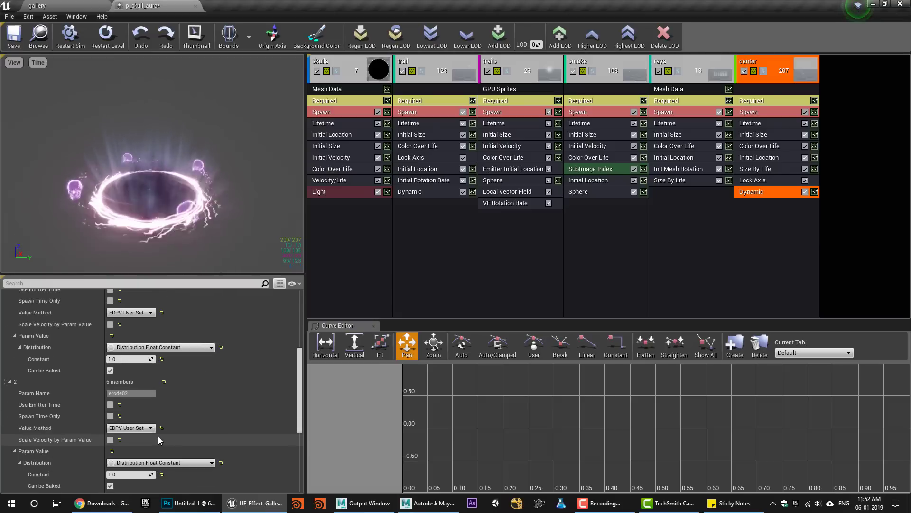
Try 0.1 for the center emitter's Initial Size X, and set it to 500.
left_click(762, 135)
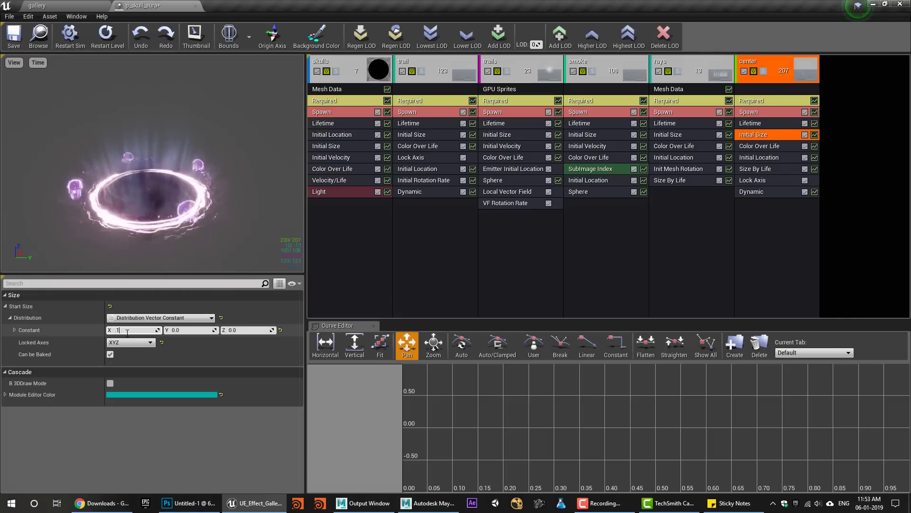
type("0.1")
key("Return")
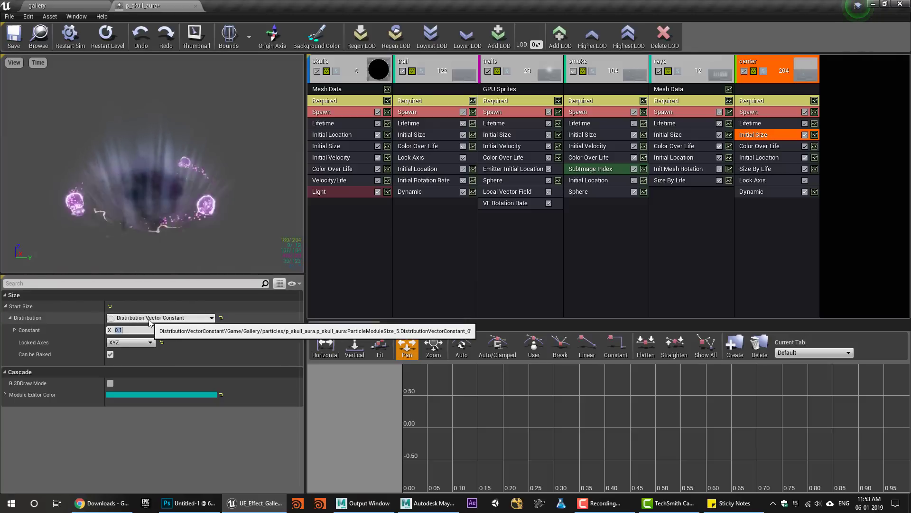
key("Return")
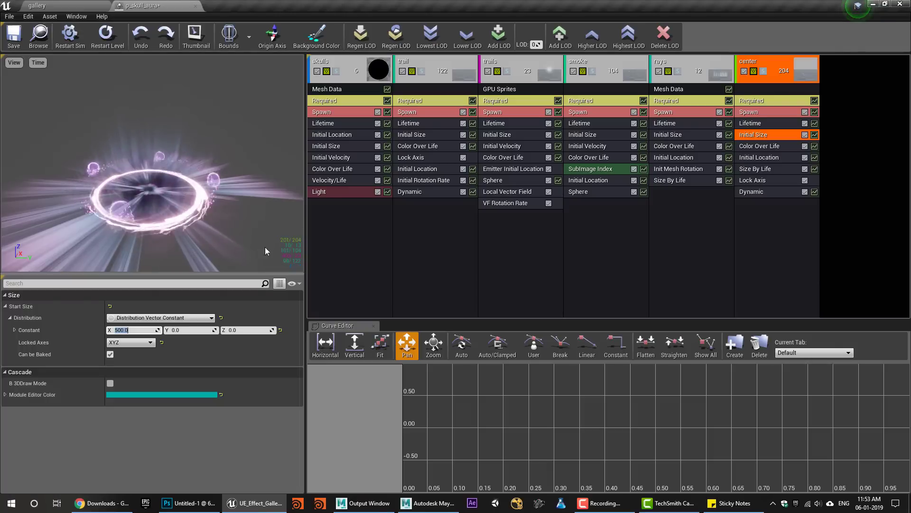
Solo the center emitter and refresh its Dynamic module.
left_click(763, 72)
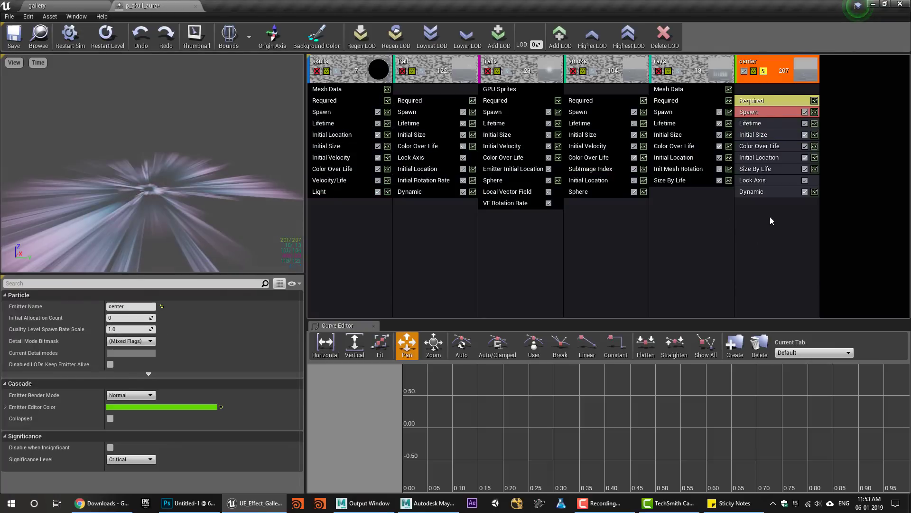
left_click(770, 193)
right_click(769, 193)
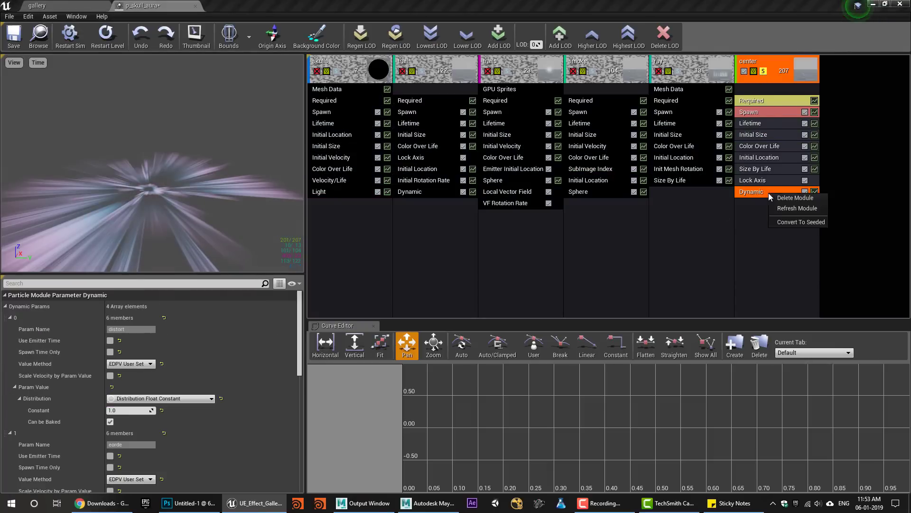
left_click(786, 207)
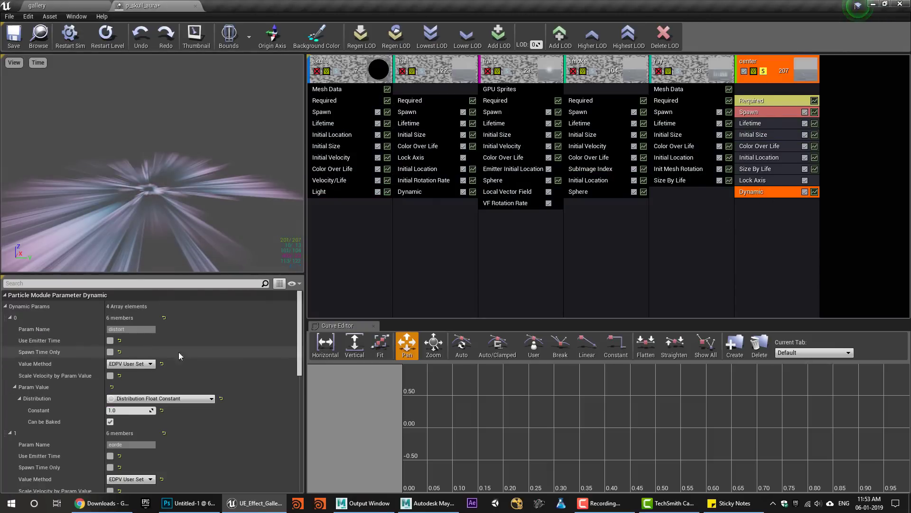
Switch the center emitter's first dynamic parameter to a Float Constant Curve with two points, setting the second point to In Val 1 and Out Val 0.5.
scroll(162, 354, "down", 3)
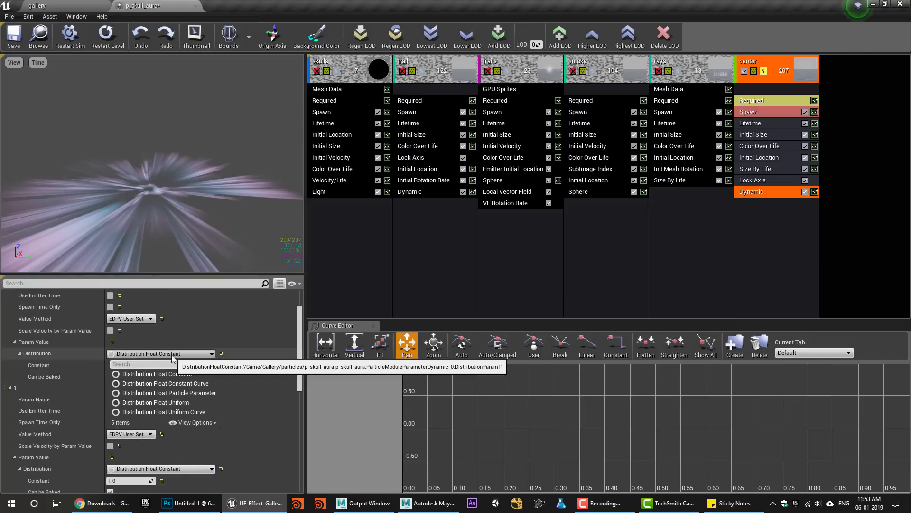
left_click(203, 383)
left_click(25, 365)
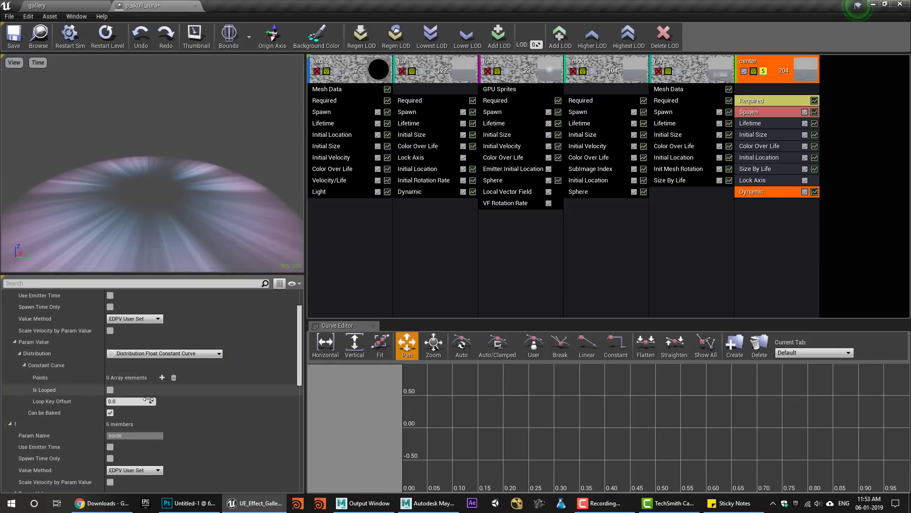
left_click(162, 377)
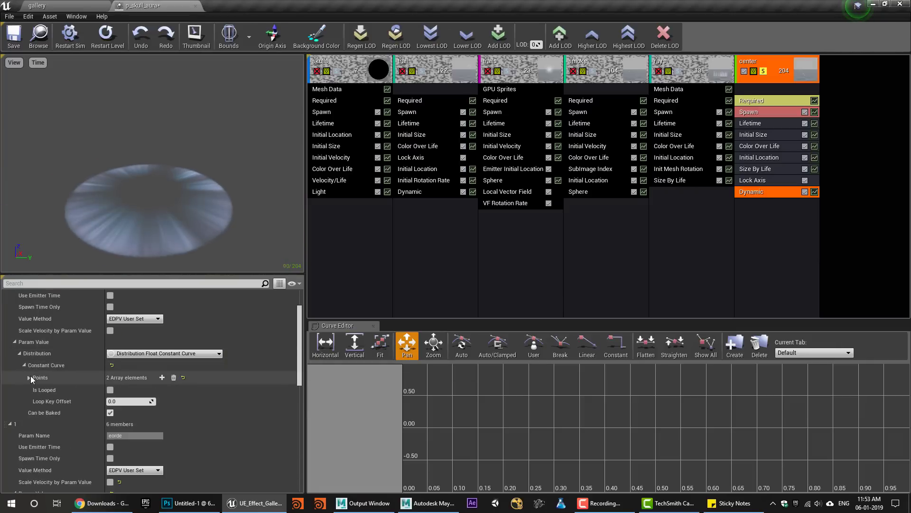
scroll(178, 385, "down", 2)
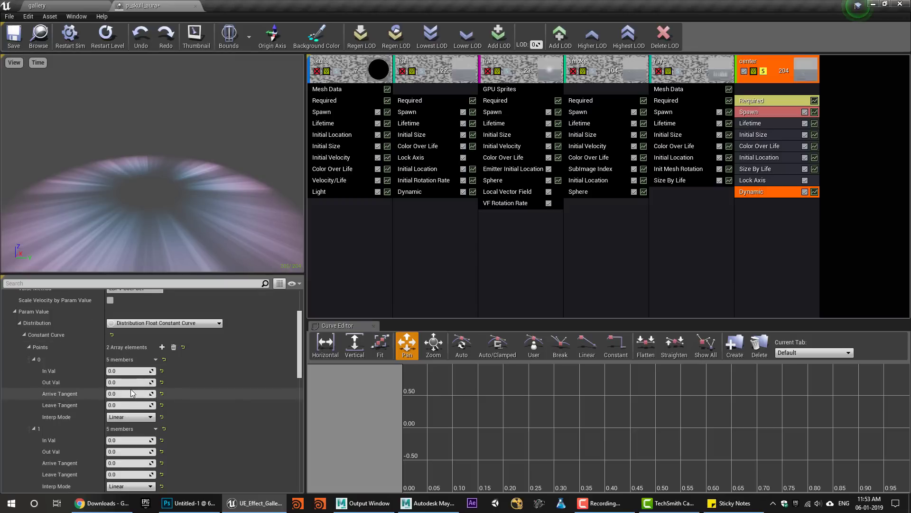
left_click(117, 441)
type("1")
key("Return")
type("0.5")
key("Return")
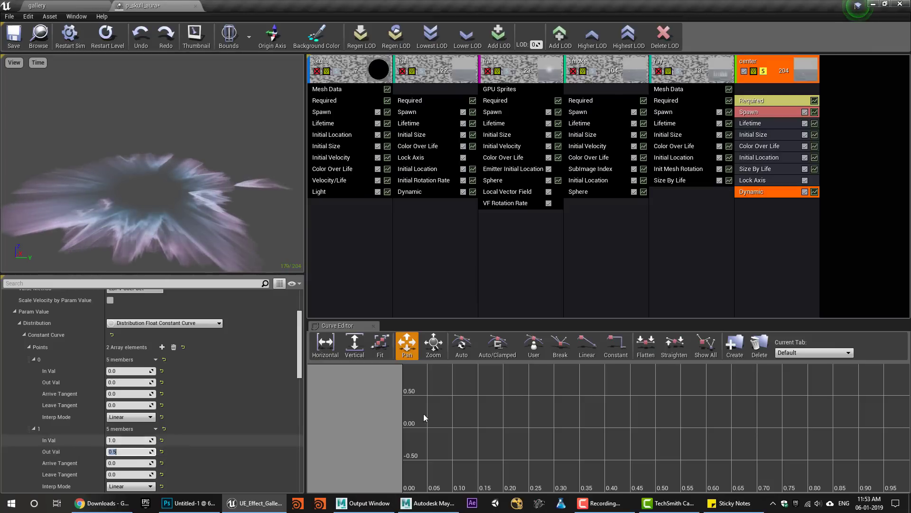
Add an Initial Rotation module to the center emitter and set its minimum to -1.
right_click(769, 227)
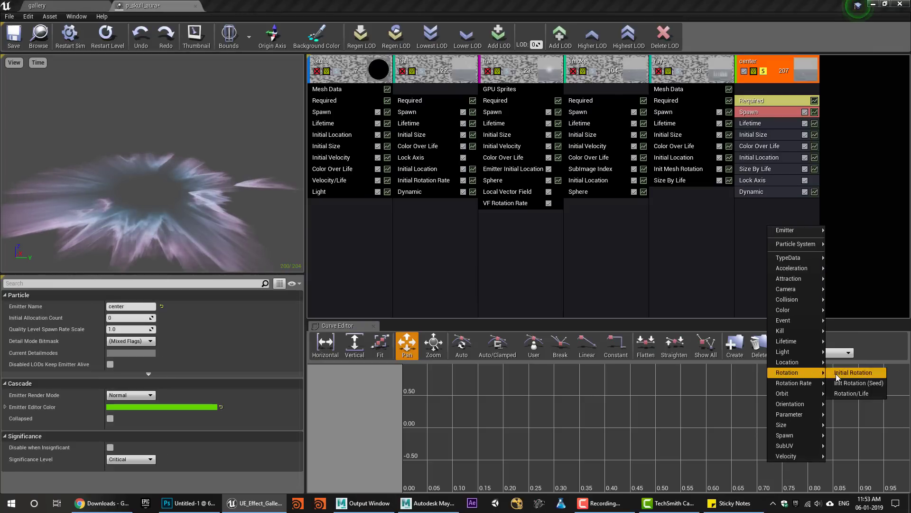
left_click(836, 374)
left_click(772, 206)
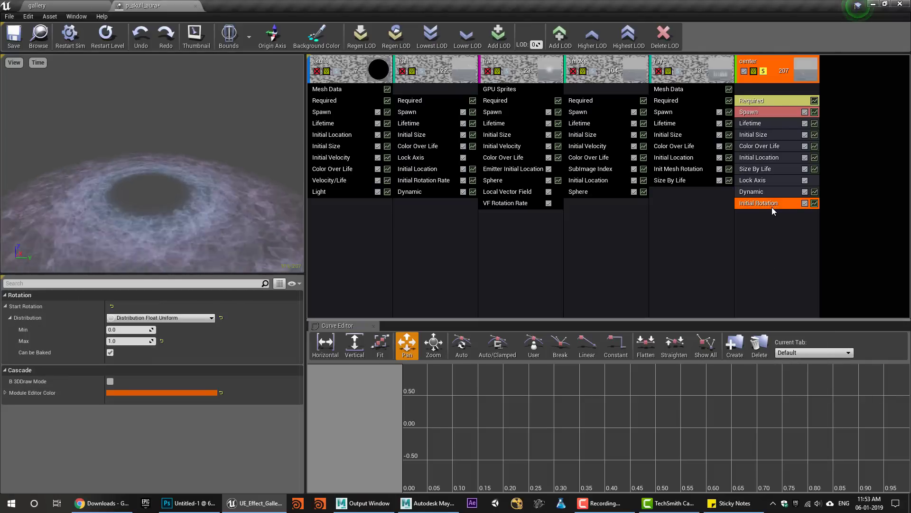
left_click(126, 330)
type("-1")
key("Return")
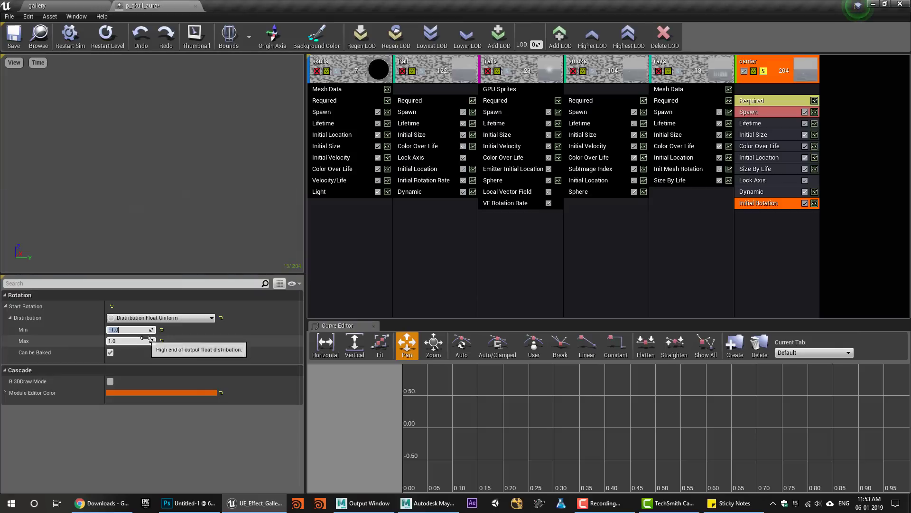
Set the center emitter's constant spawn rate to 20 and its Initial Size X to 200.
left_click(746, 113)
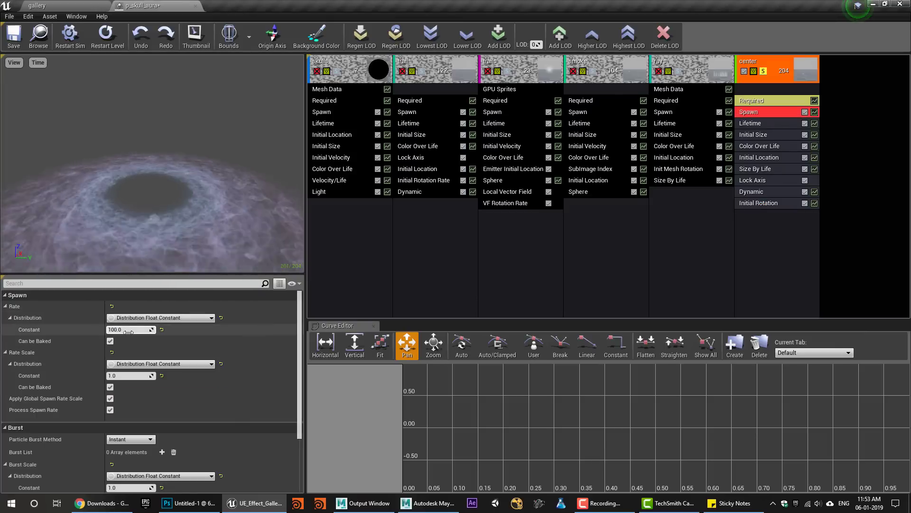
key("Return")
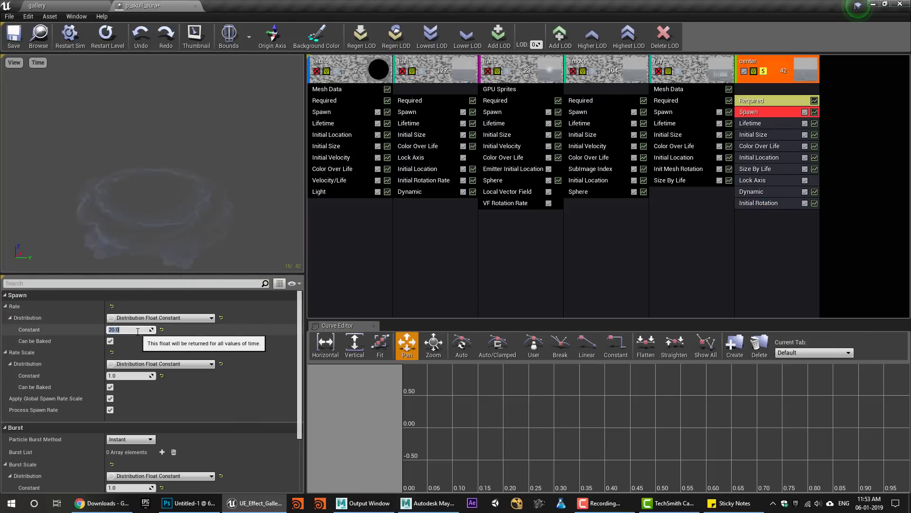
left_click(760, 134)
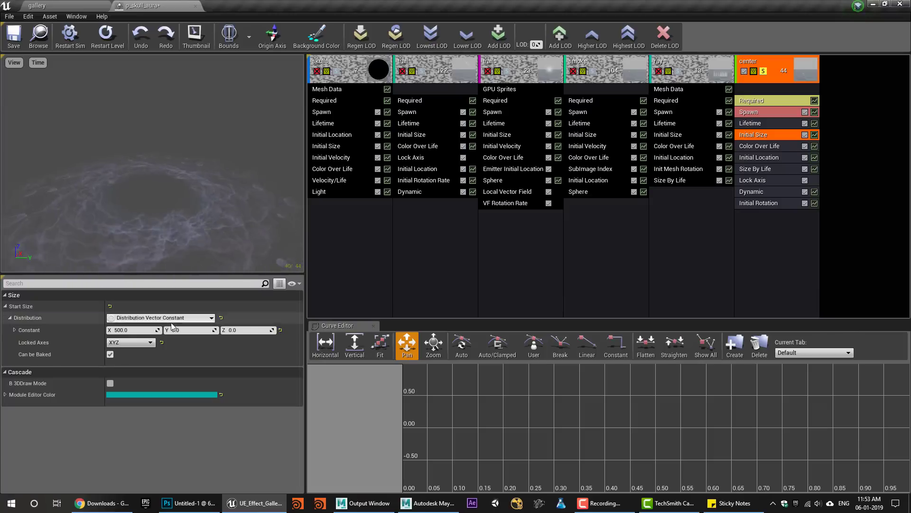
left_click(129, 329)
type("200")
key("Return")
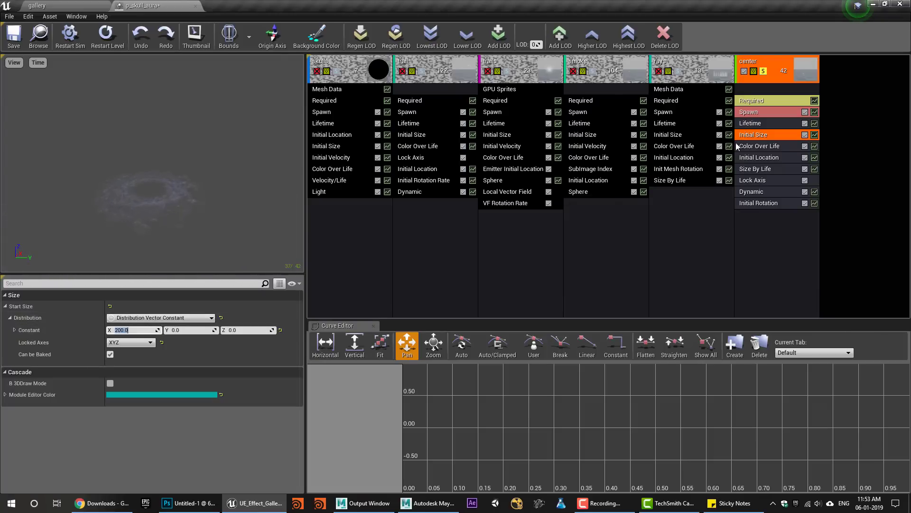
Set the middle alpha point's Out Val to 1 in the center emitter's Color Over Life, and turn off the emitter's solo.
left_click(759, 146)
scroll(157, 380, "down", 8)
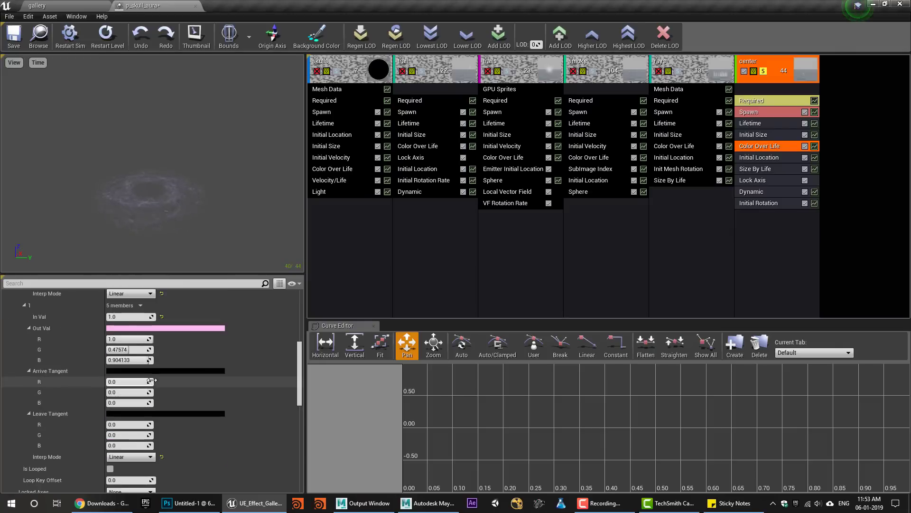
scroll(157, 380, "down", 3)
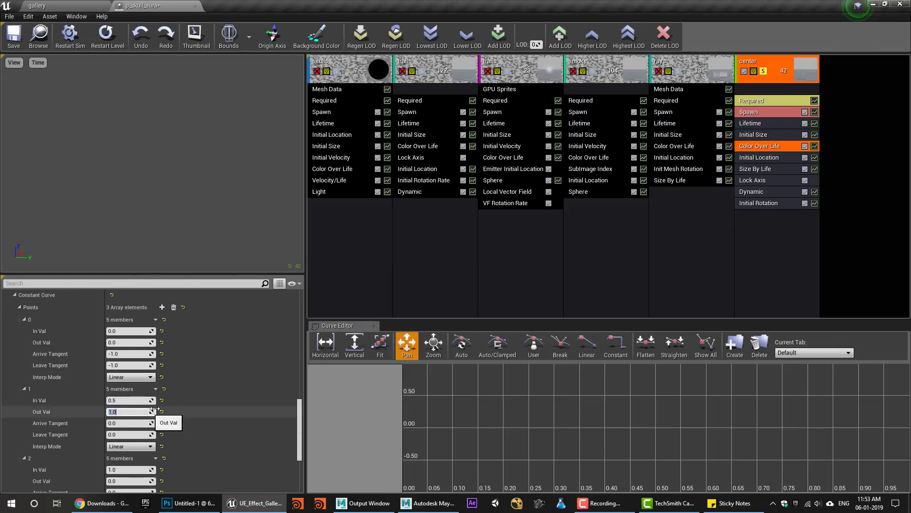
scroll(280, 374, "up", 10)
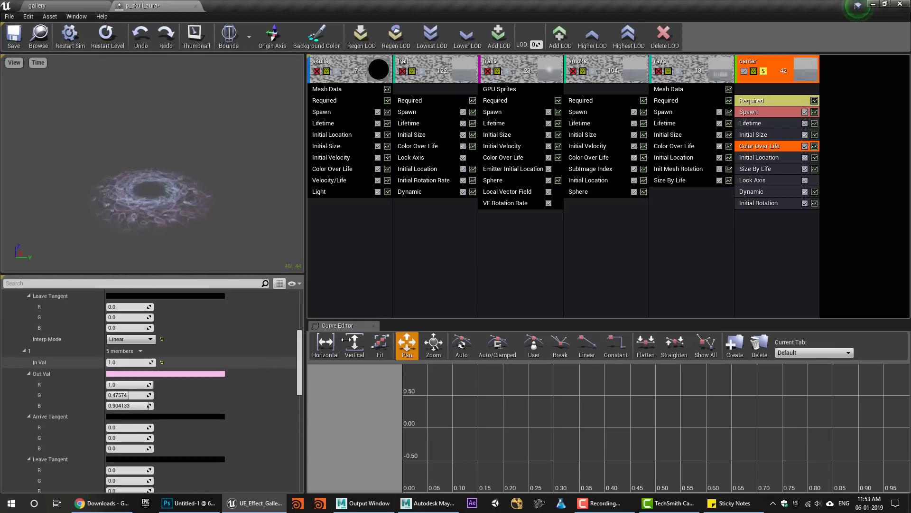
left_click(763, 72)
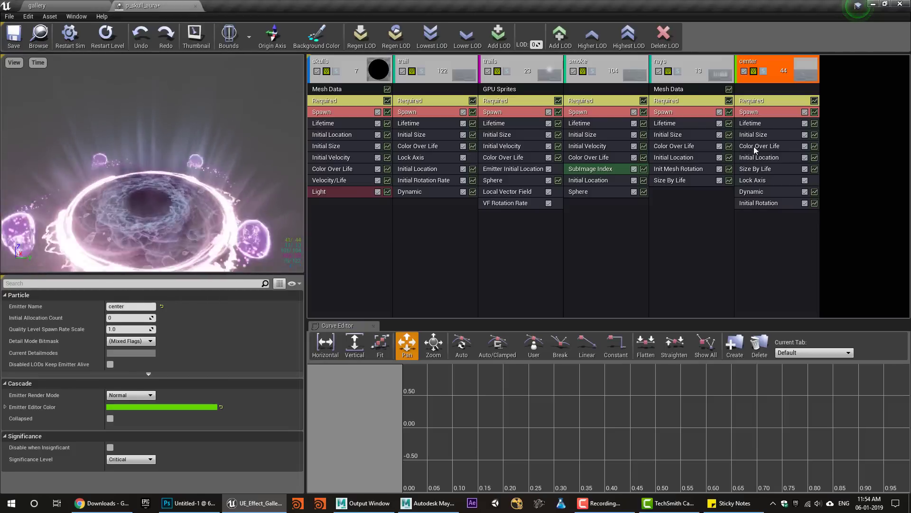
Brighten the starting color of center's Color Over Life to R 1.61702, G 12.840099, B 20, and save the particle system.
left_click(129, 377)
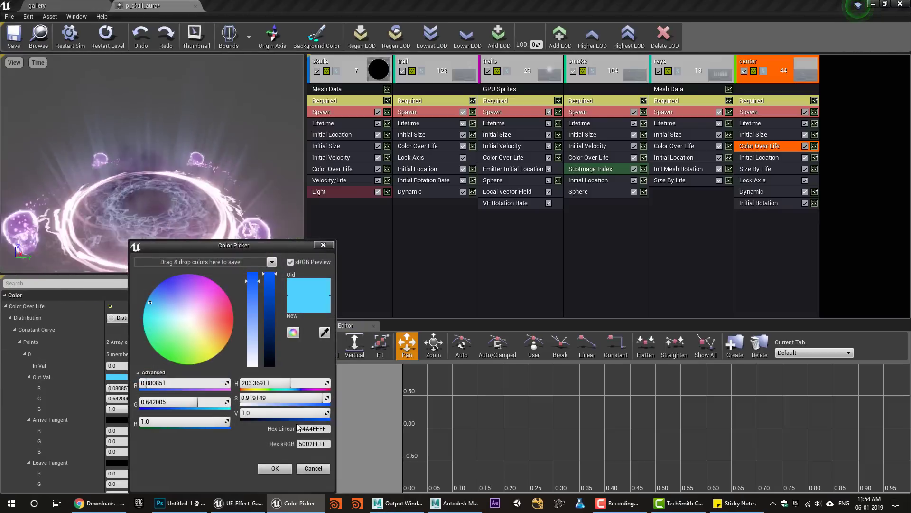
left_click_drag(266, 411, 304, 412)
left_click(275, 468)
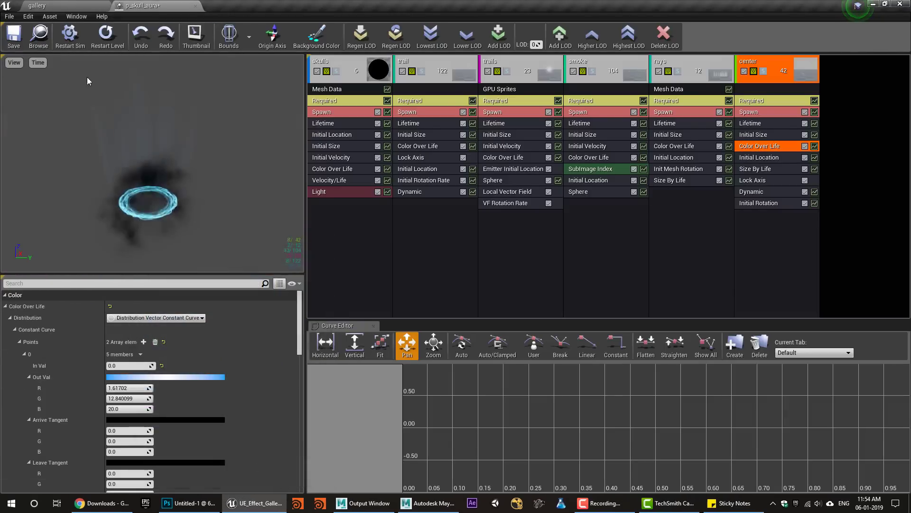
left_click(12, 35)
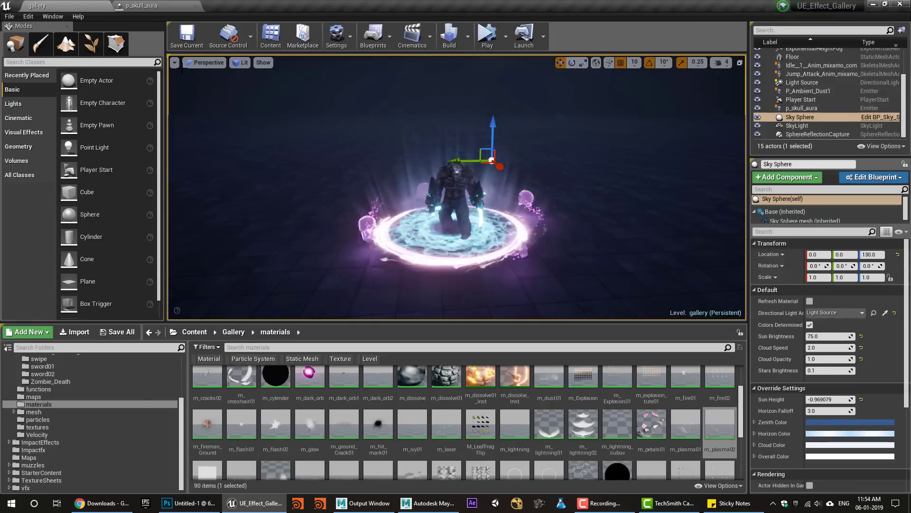
Set the In Val of the second color point in the center emitter's Color Over Life to 0.5.
left_click(143, 6)
scroll(115, 332, "down", 5)
left_click(120, 409)
type("0.5")
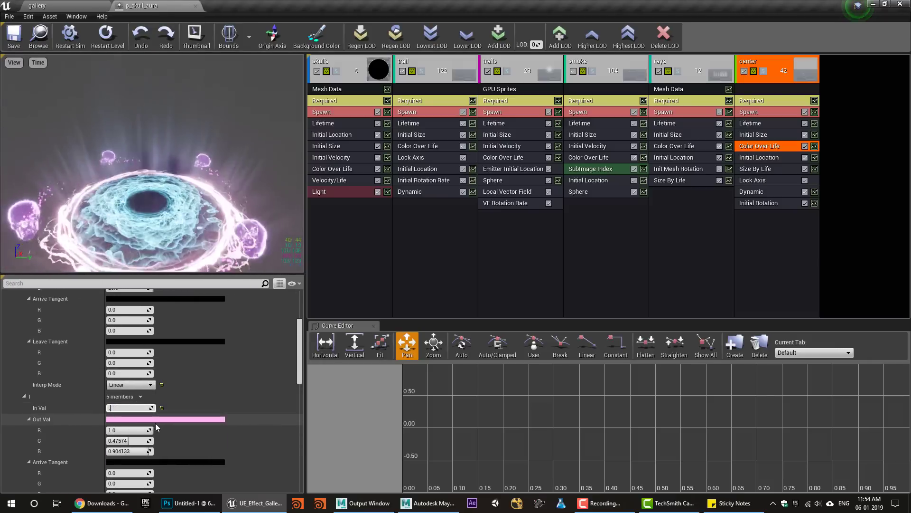
key("Return")
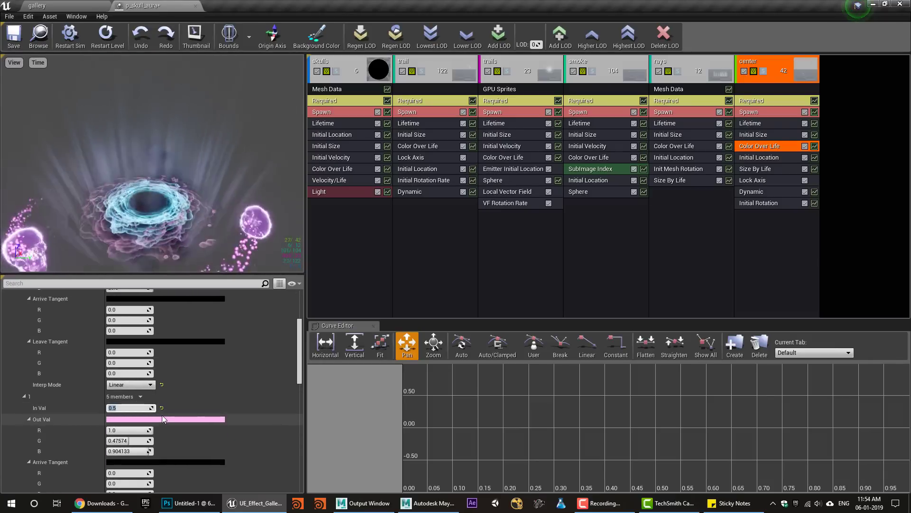
scroll(145, 400, "up", 4)
scroll(148, 405, "down", 5)
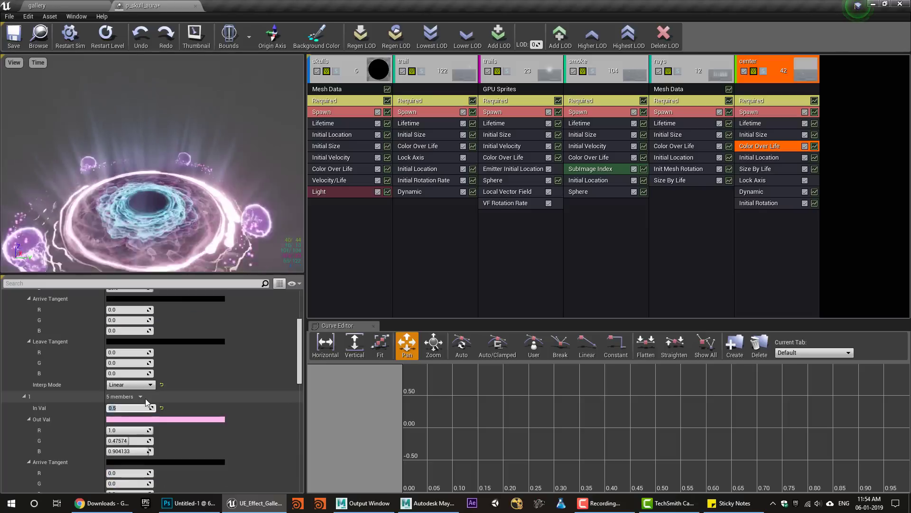
Set the interpolation mode of both color points in the center emitter's Color Over Life to Curve Auto.
left_click(130, 354)
left_click(130, 369)
scroll(152, 417, "down", 4)
left_click(131, 441)
left_click(136, 456)
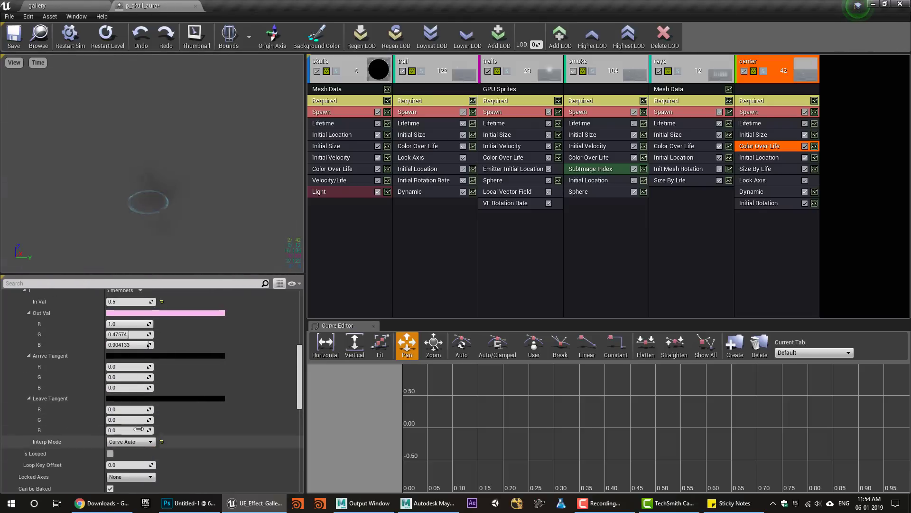
scroll(132, 418, "up", 10)
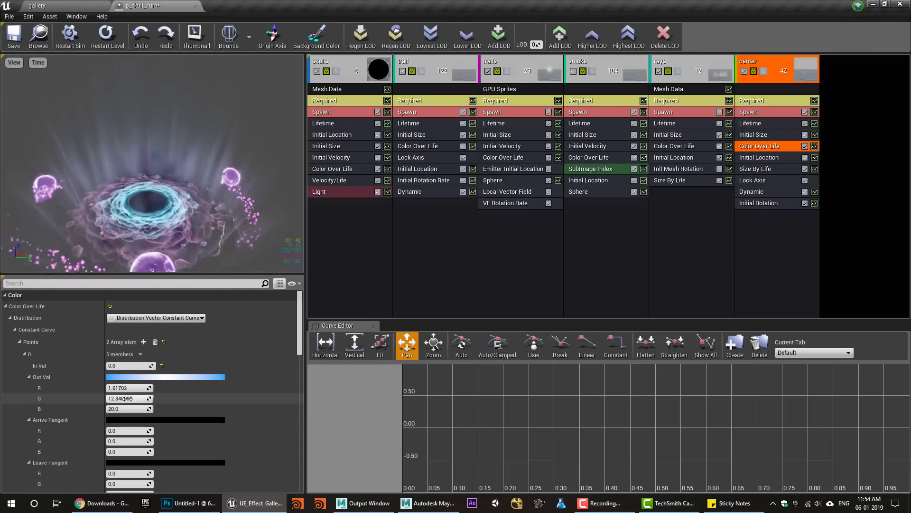
Examine the updated skull aura around the character in the gallery level, and return to the particle system.
left_click(57, 5)
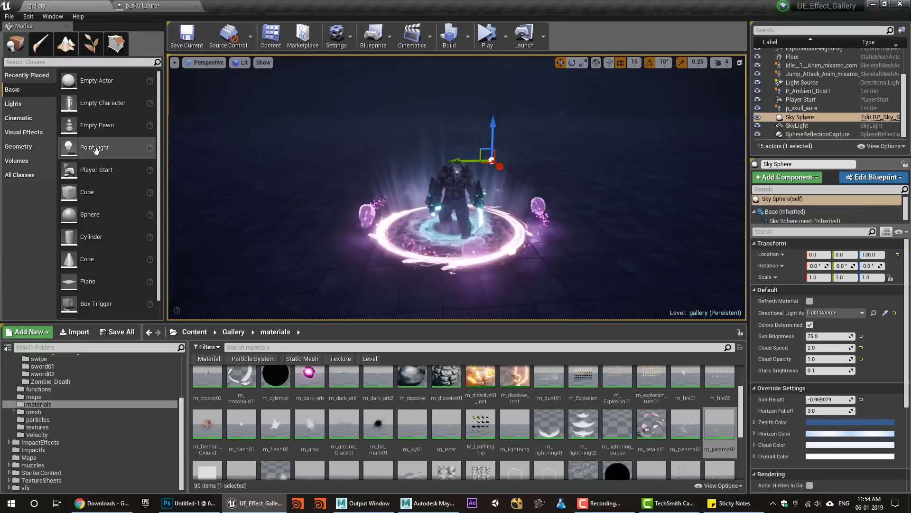
scroll(455, 190, "down", 2)
left_click_drag(455, 190, 456, 171, "alt")
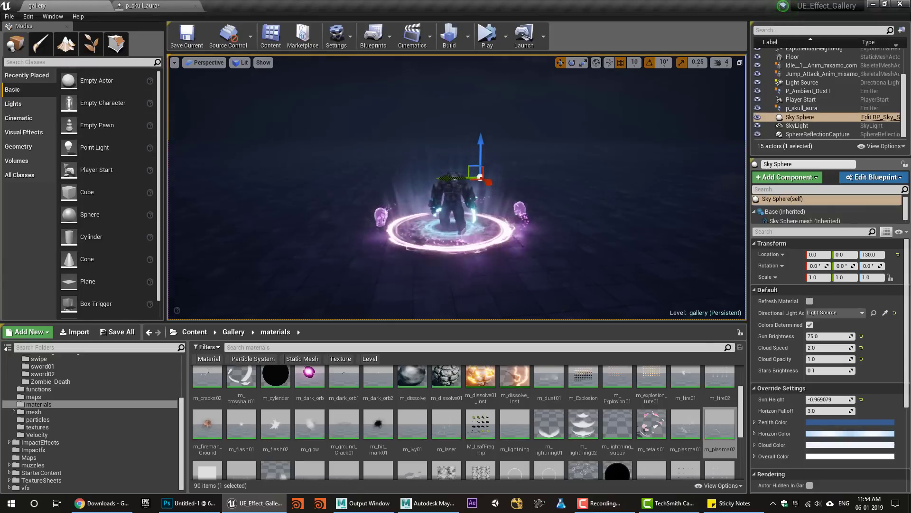
scroll(444, 245, "up", 1)
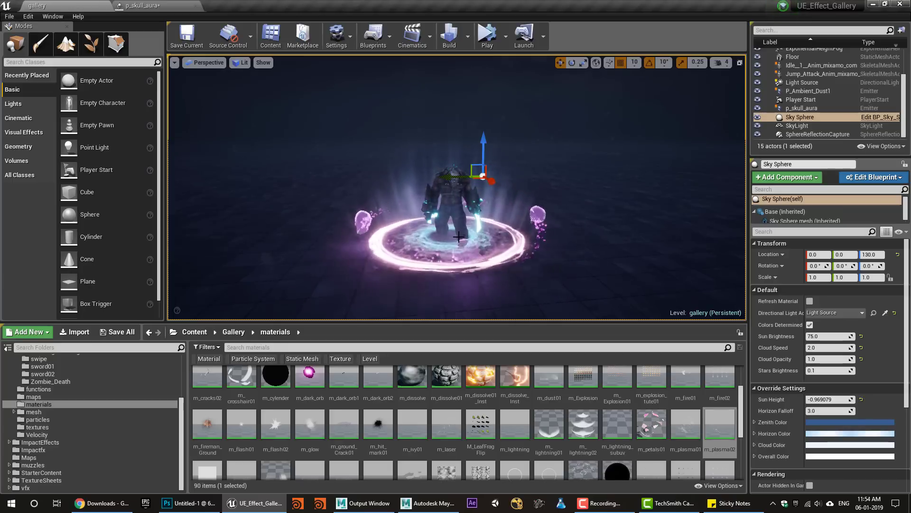
left_click(172, 4)
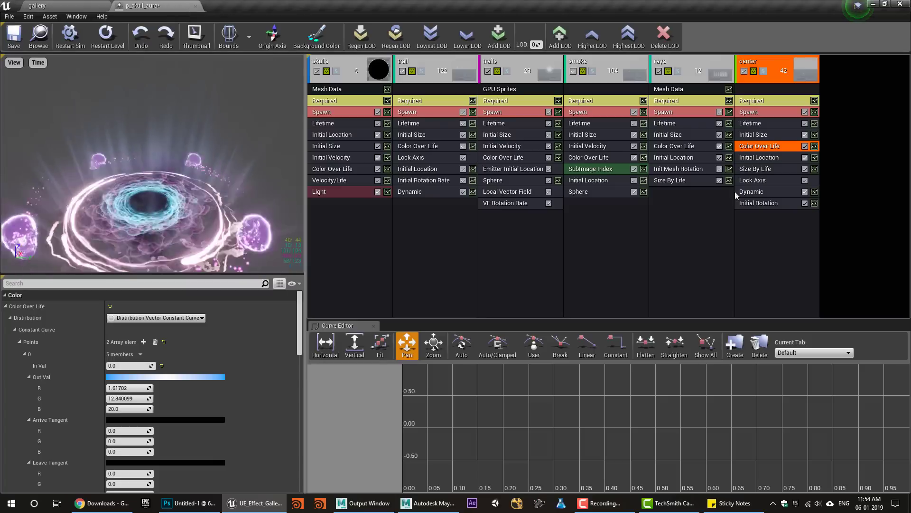
Add a new sprite emitter to p_skull_aura and rename it sparks.
left_click(779, 229)
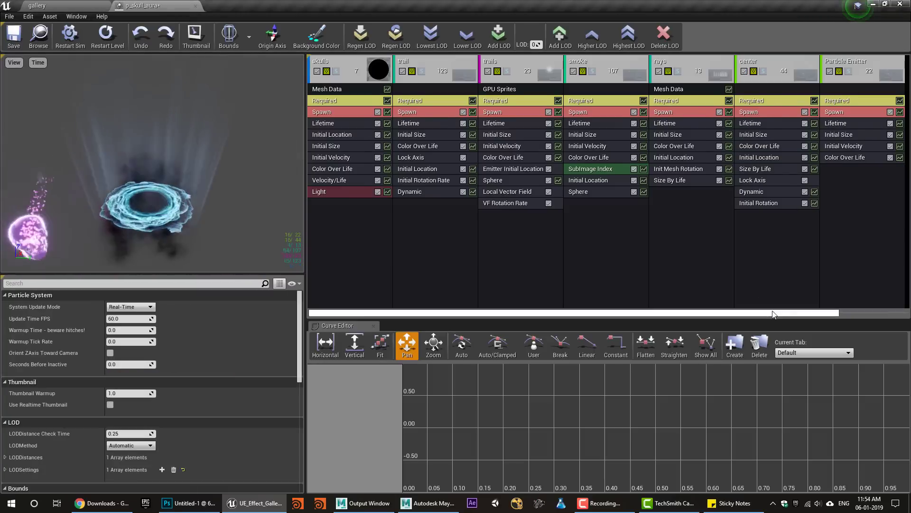
left_click_drag(773, 313, 829, 313)
right_click(795, 68)
mouse_move(829, 75)
left_click(769, 80)
type("spar")
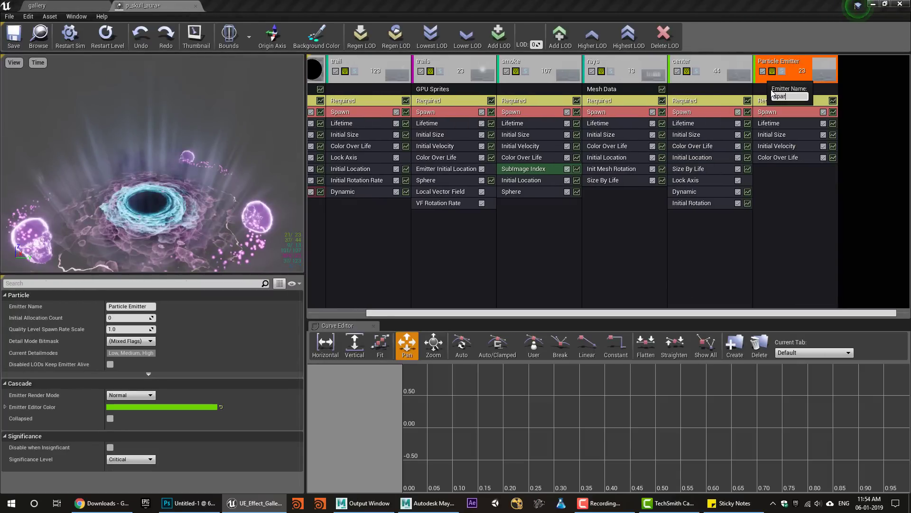
type("ks")
key("Return")
Assign the M_Radial_Gradient material to the sparks emitter and copy the trail emitter's Initial Location module into it.
left_click(779, 101)
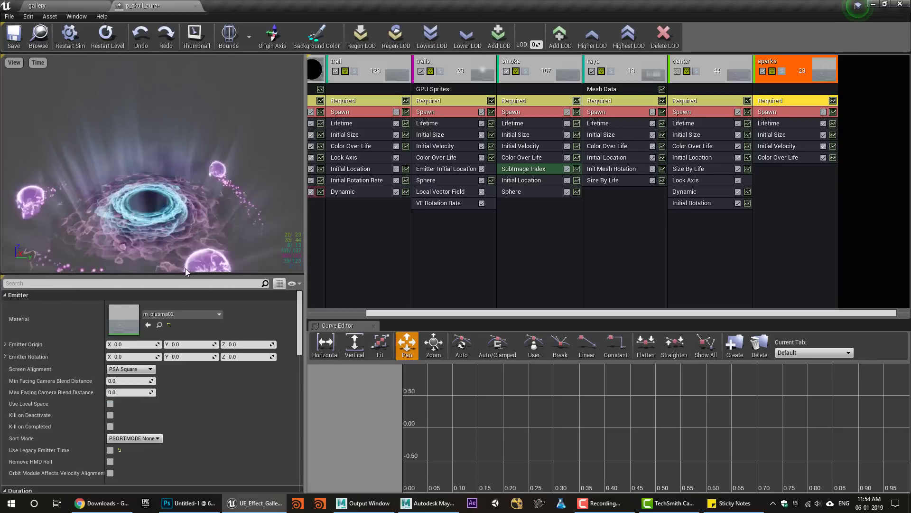
left_click(183, 313)
type("rad")
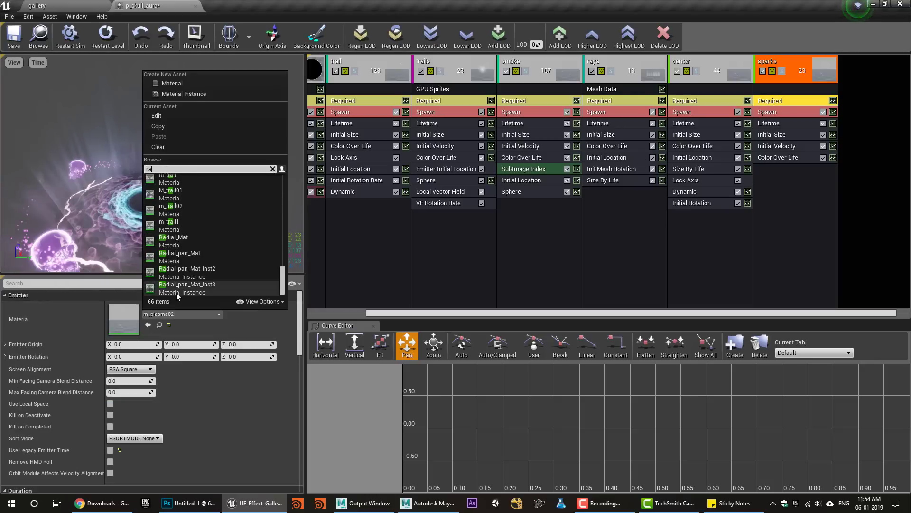
scroll(187, 198, "up", 2)
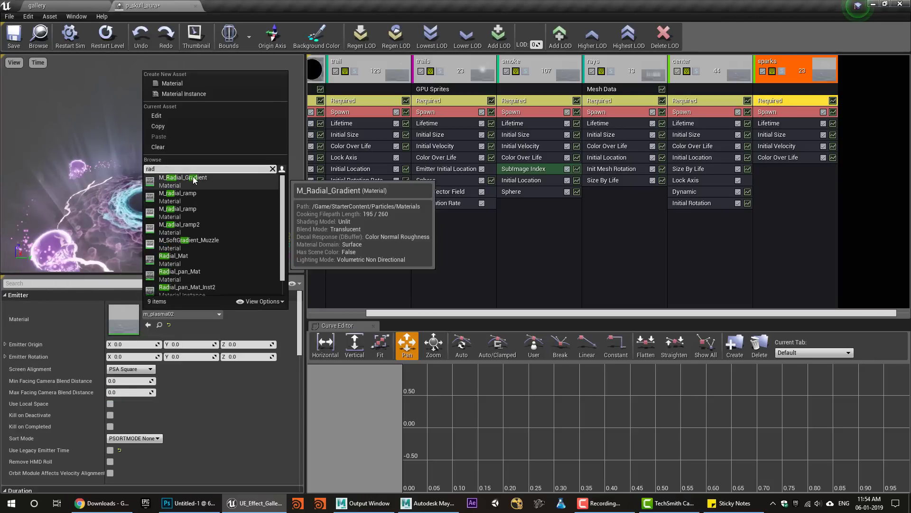
left_click(193, 179)
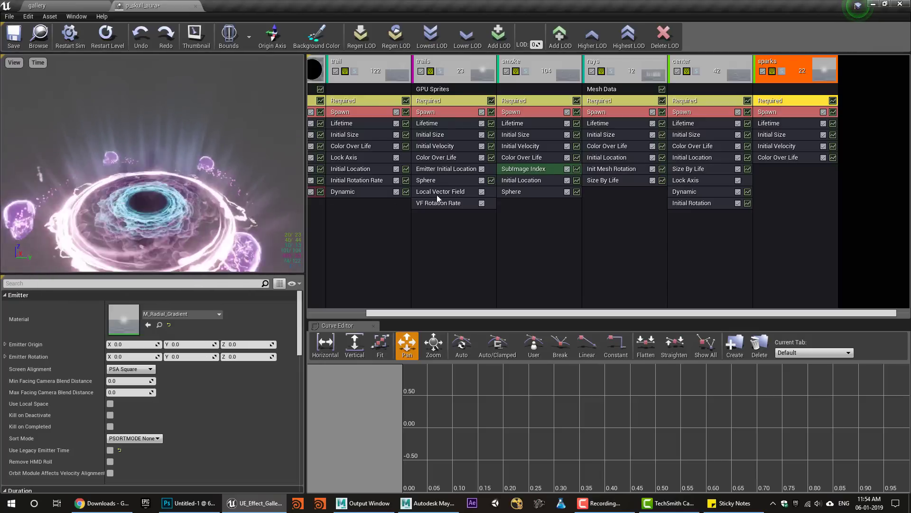
left_click_drag(366, 169, 780, 171, "ctrl")
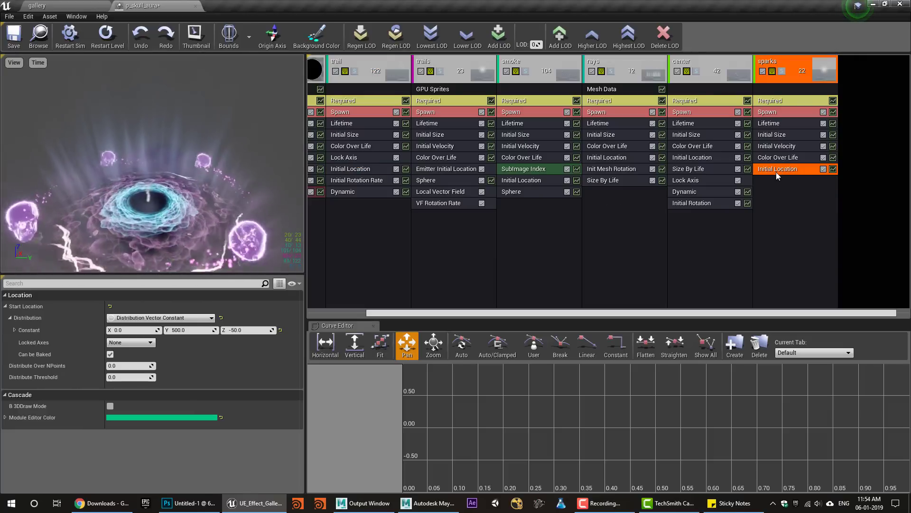
Add a Cylinder location module to the sparks emitter and delete its Initial Location module.
right_click(778, 206)
mouse_move(816, 340)
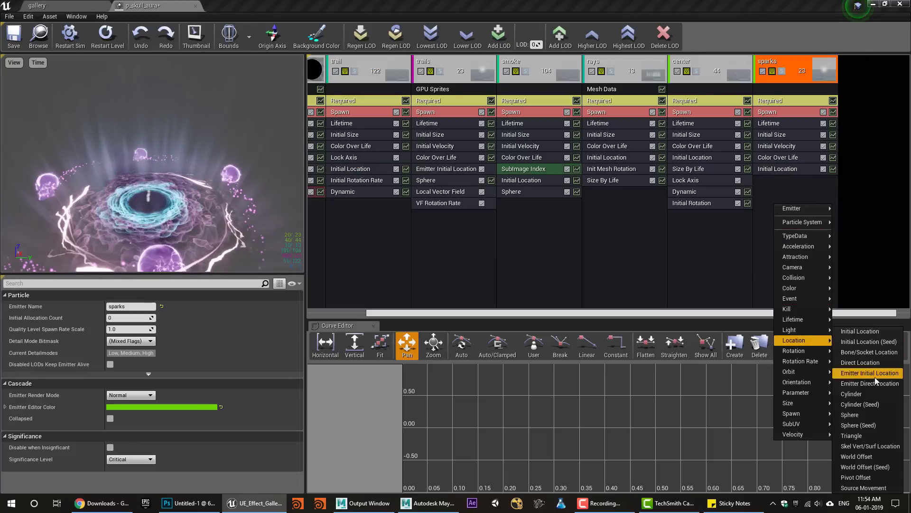
left_click(858, 393)
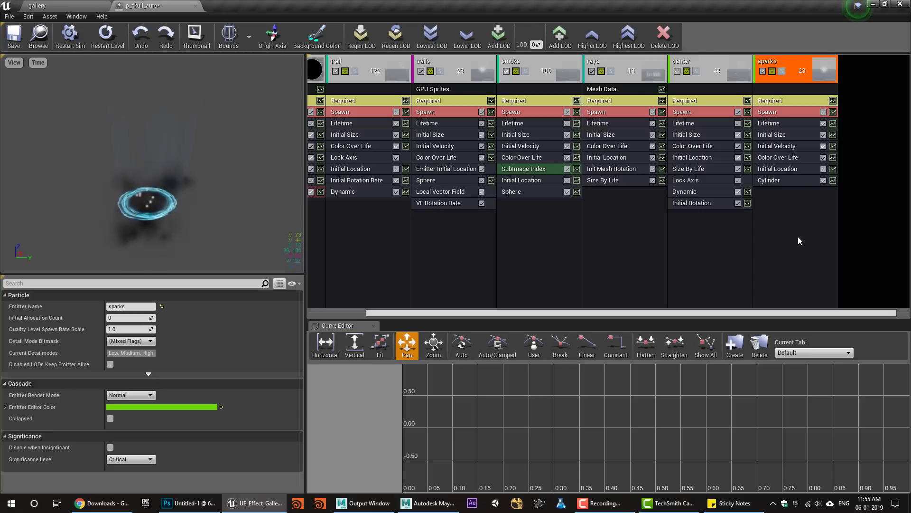
left_click(799, 182)
scroll(160, 445, "down", 10)
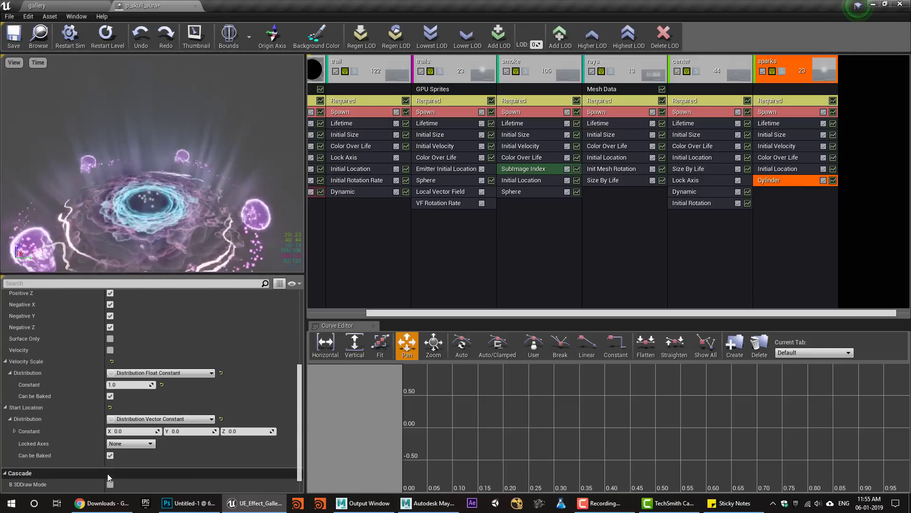
scroll(148, 400, "up", 4)
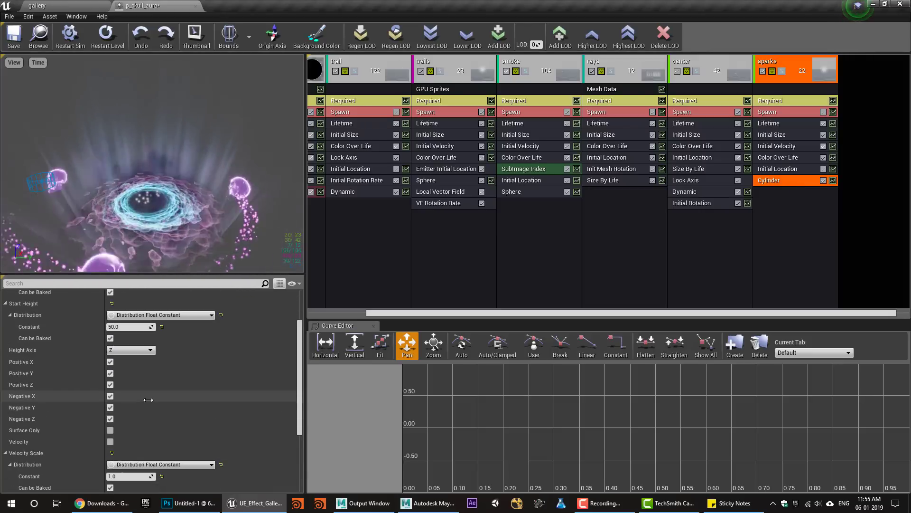
left_click(783, 169)
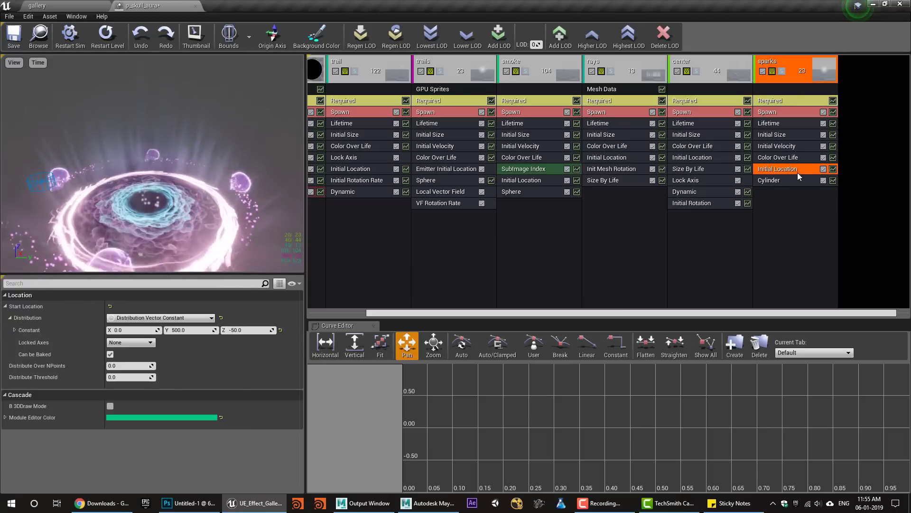
key("Delete")
Set the start location of the sparks emitter's Cylinder module to Y 500 and Z -50.
left_click(785, 170)
scroll(164, 401, "down", 5)
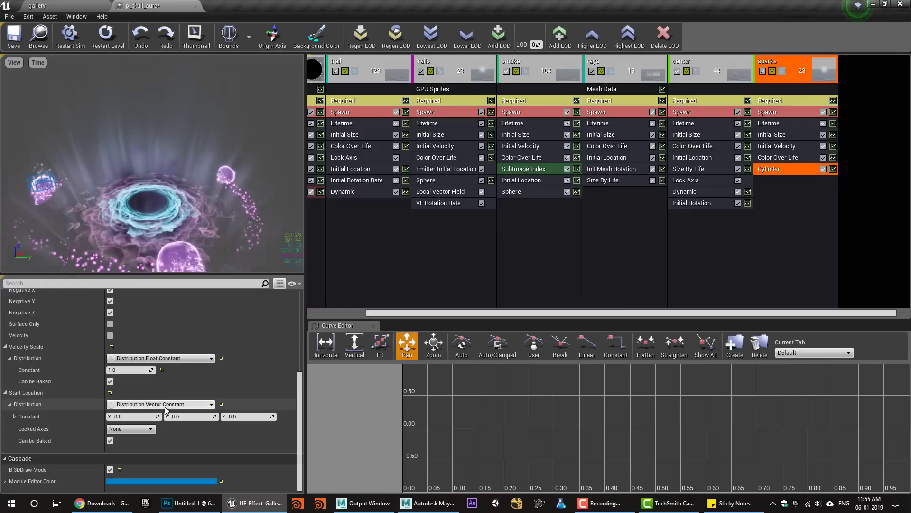
left_click(181, 416)
type("500")
key("Return")
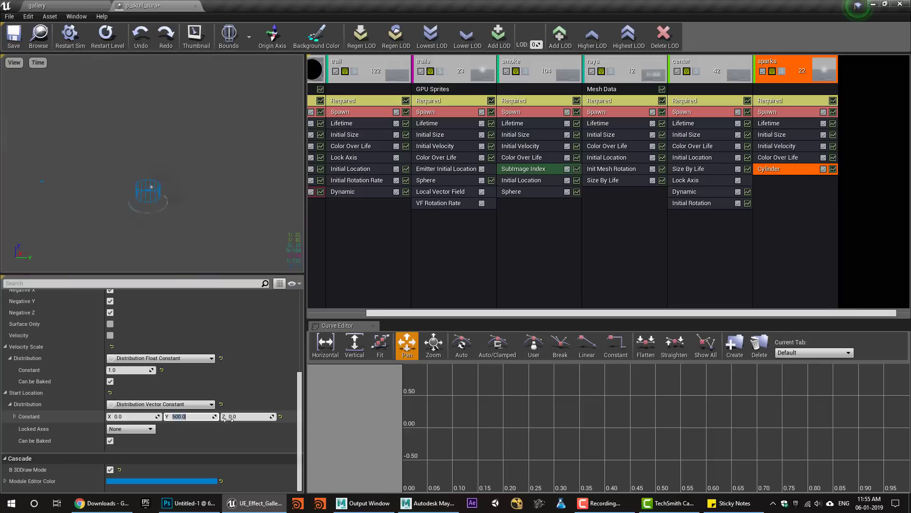
left_click(237, 416)
type("-50")
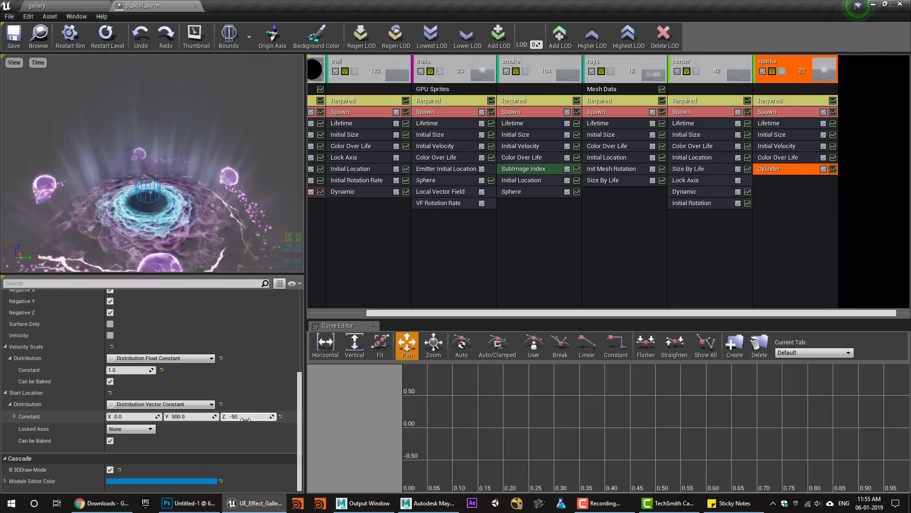
key("Return")
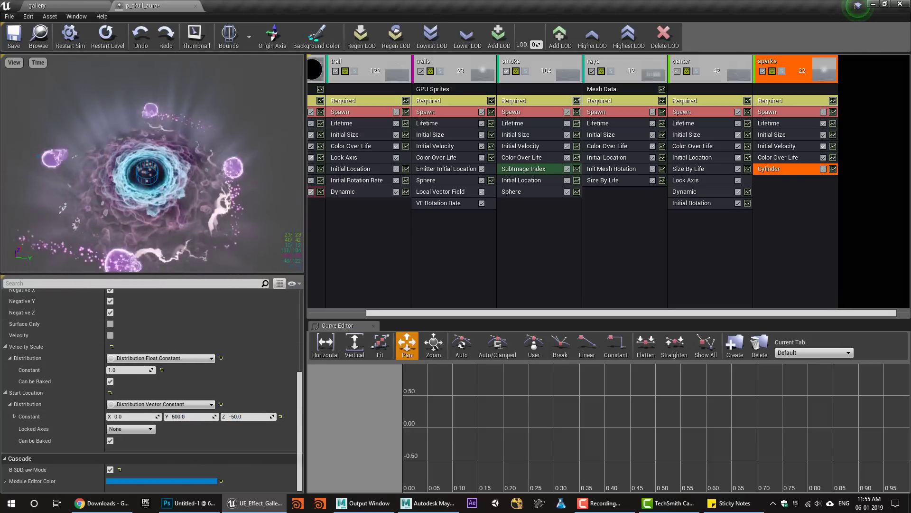
Adjust the sparks Cylinder module's start radius to about 84.8 and its start height to about 15.2.
scroll(164, 350, "up", 1)
scroll(161, 347, "up", 10)
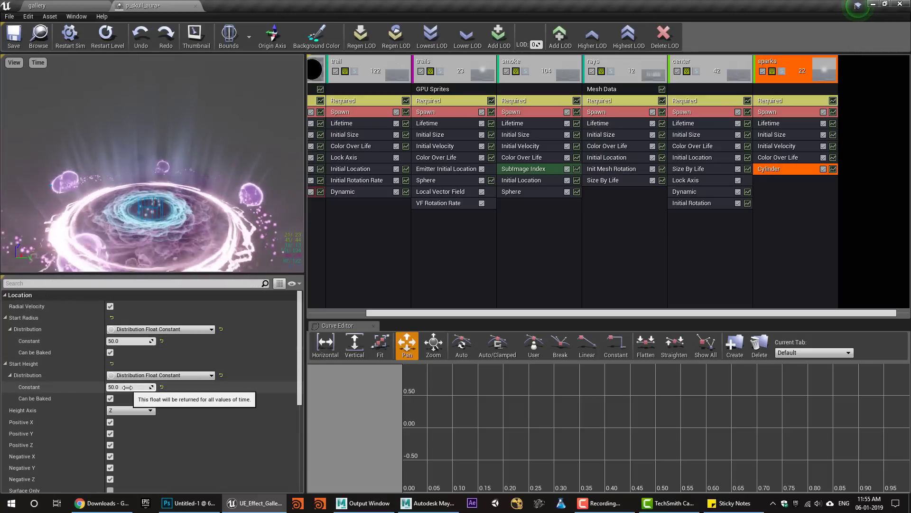
left_click_drag(126, 342, 133, 342)
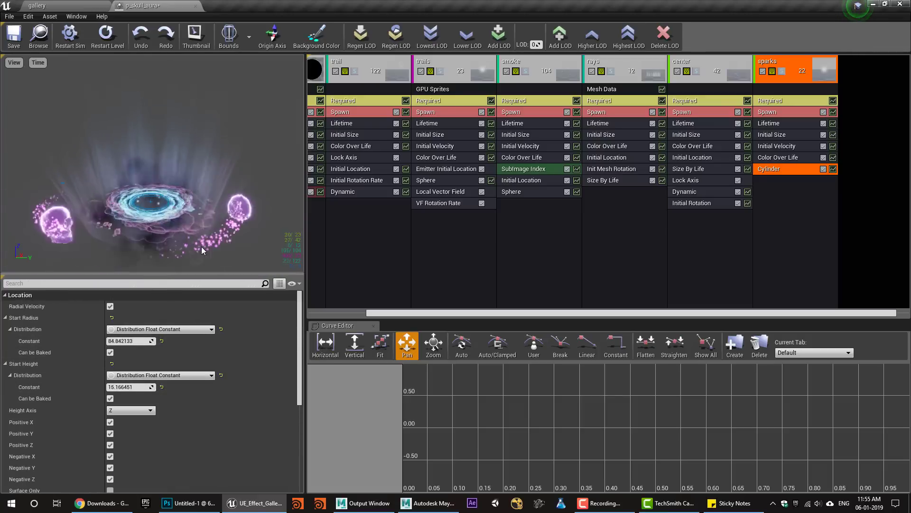
Add an Orbit module to the sparks emitter and set its maximum rotation rate to 0.5 on X, Y and Z.
right_click(797, 198)
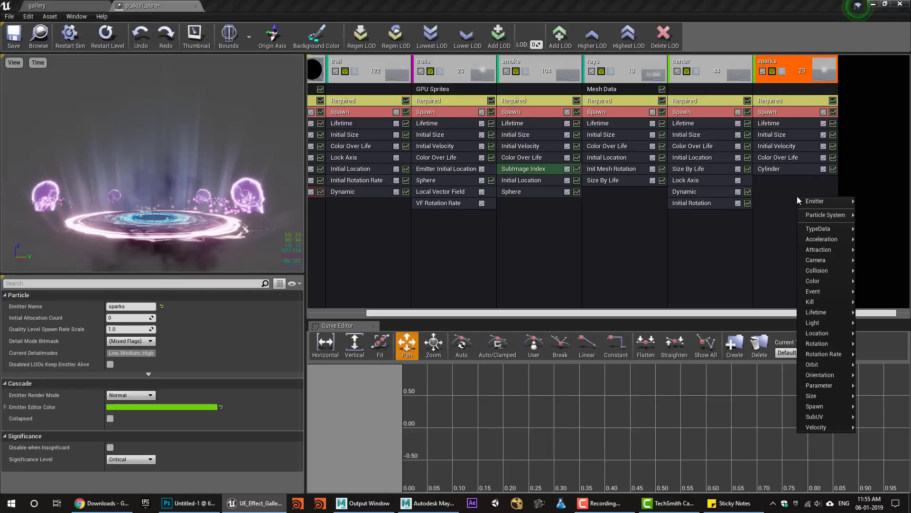
left_click(870, 365)
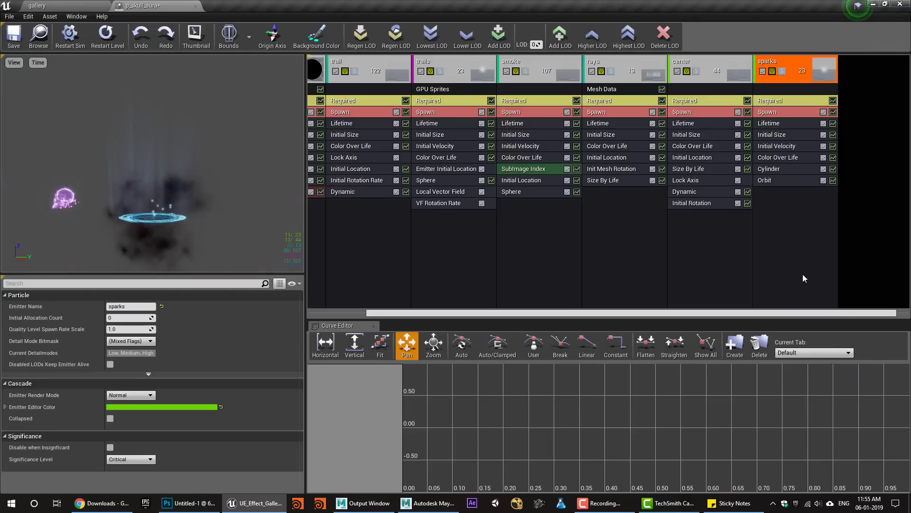
left_click(783, 181)
scroll(169, 423, "down", 8)
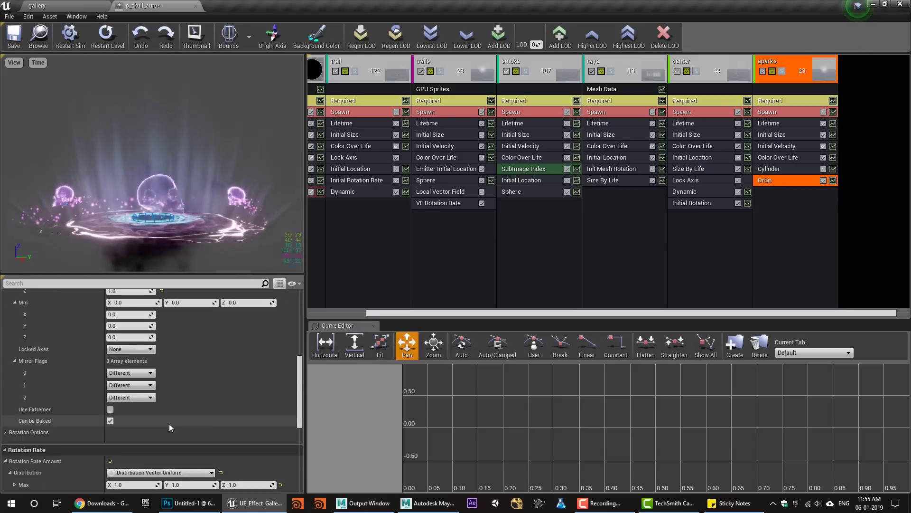
scroll(178, 427, "up", 2)
left_click(220, 402)
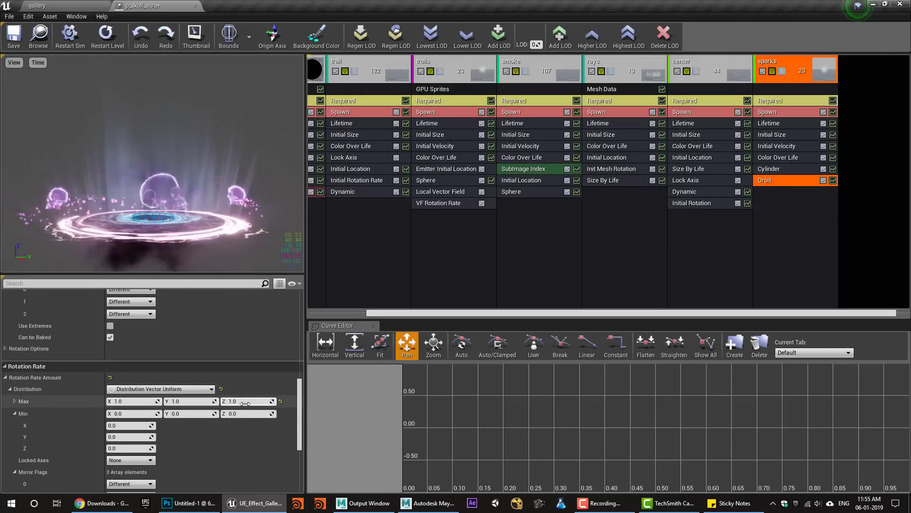
type(".5")
left_click(190, 401)
type(".5")
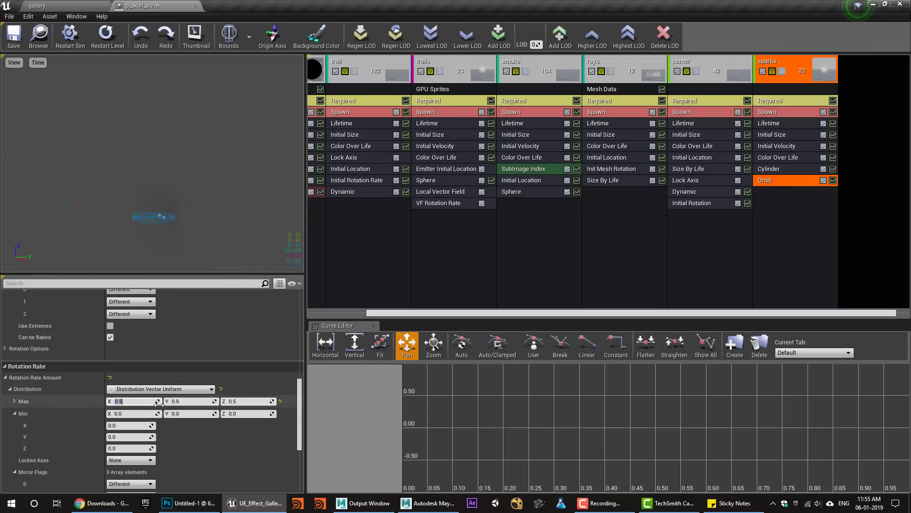
key("Return")
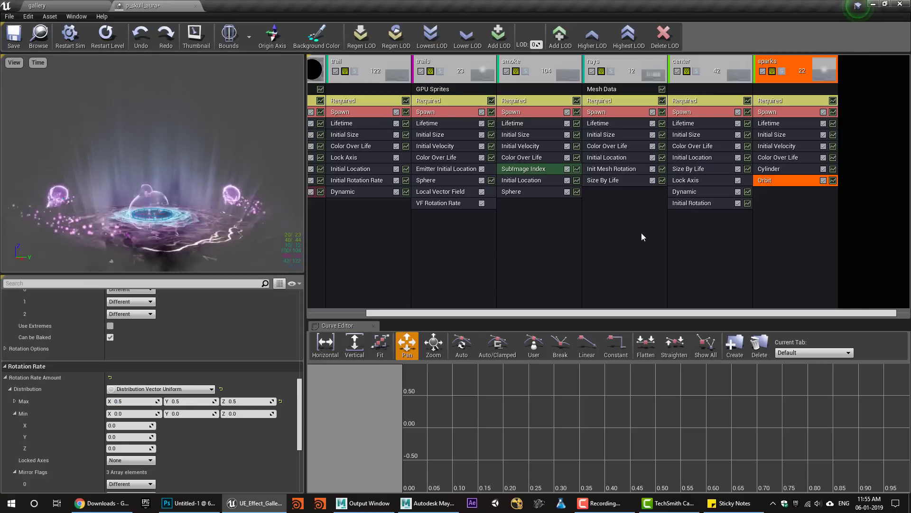
Set the sparks emitter's lifetime to a minimum of 0.3 and a maximum of 2.0, and open its Spawn settings.
left_click(772, 123)
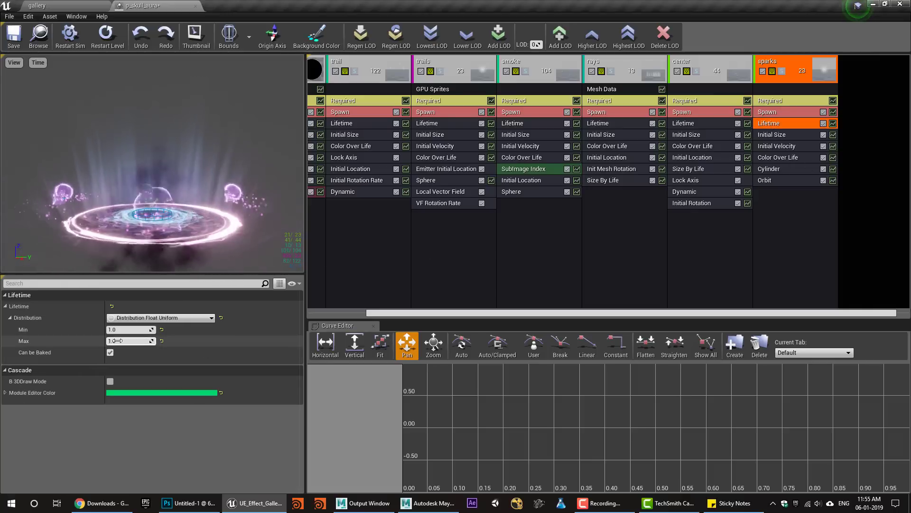
left_click(128, 330)
type(".3")
left_click(129, 340)
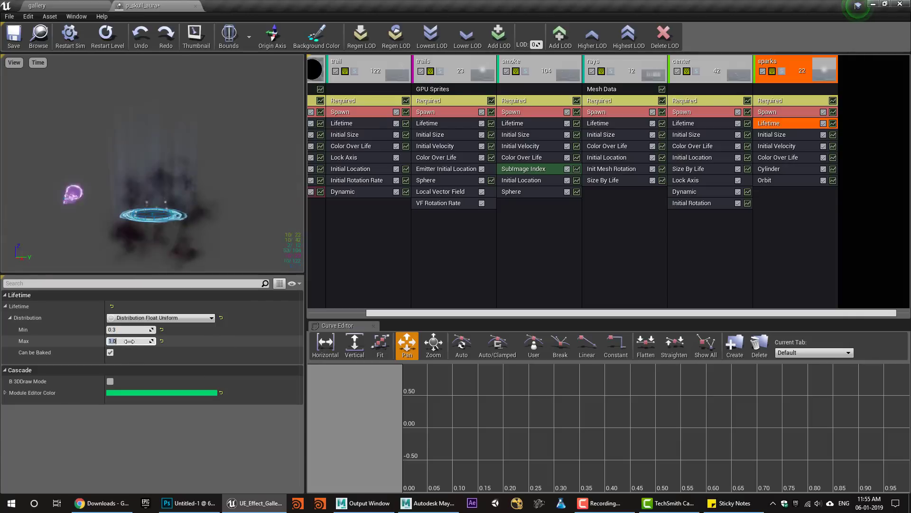
key("Return")
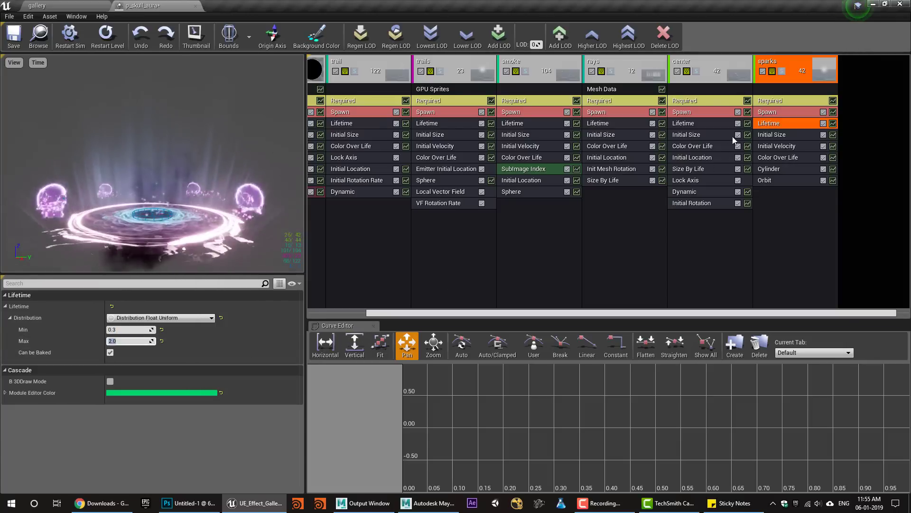
left_click(776, 112)
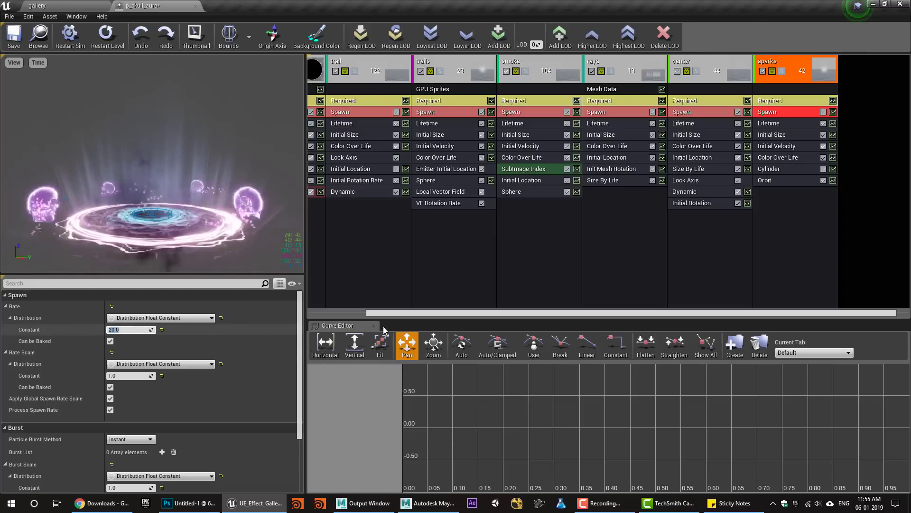
Set the first color point in the sparks Color Over Life to a blue with hue about 218, saturation about 0.88 and value 20.
left_click(783, 158)
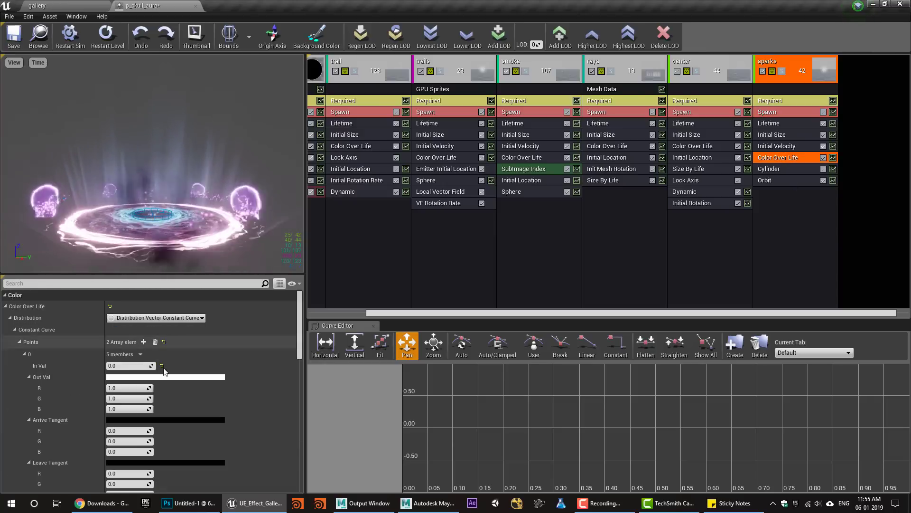
left_click(125, 386)
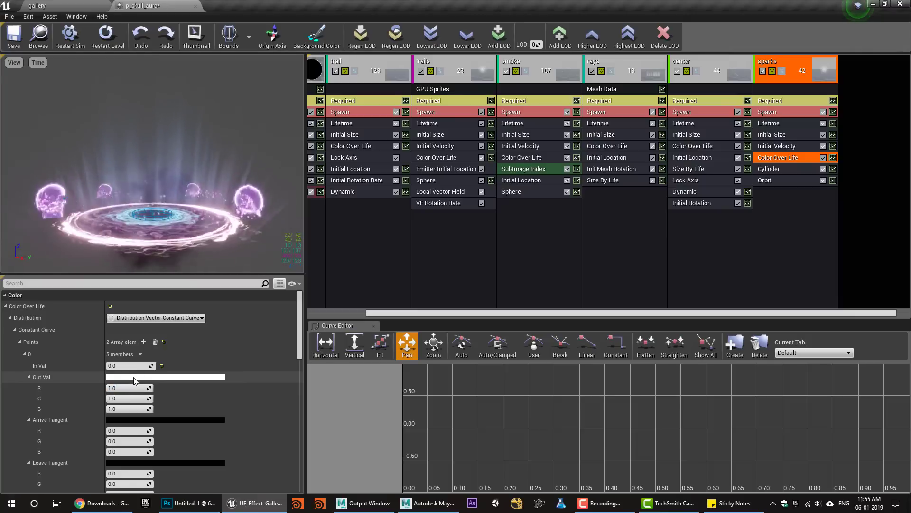
left_click(134, 378)
left_click_drag(181, 299, 162, 294)
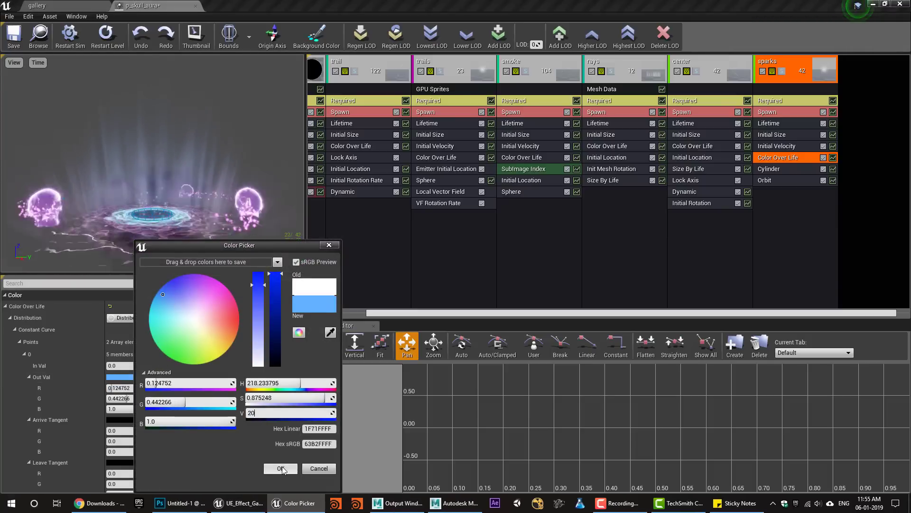
type("20")
left_click(281, 469)
Set the second color point in the sparks Color Over Life to a pink with hue about 309, saturation about 0.69 and value 20.
scroll(186, 416, "down", 8)
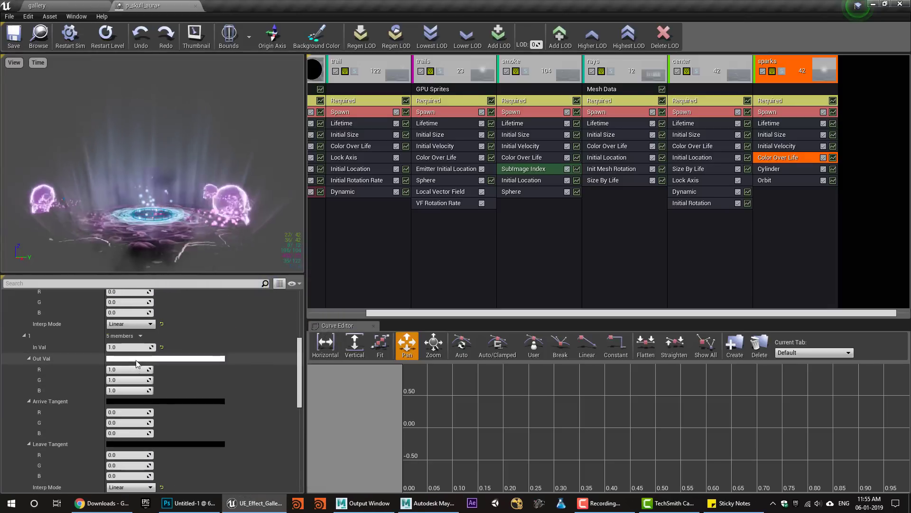
left_click(136, 359)
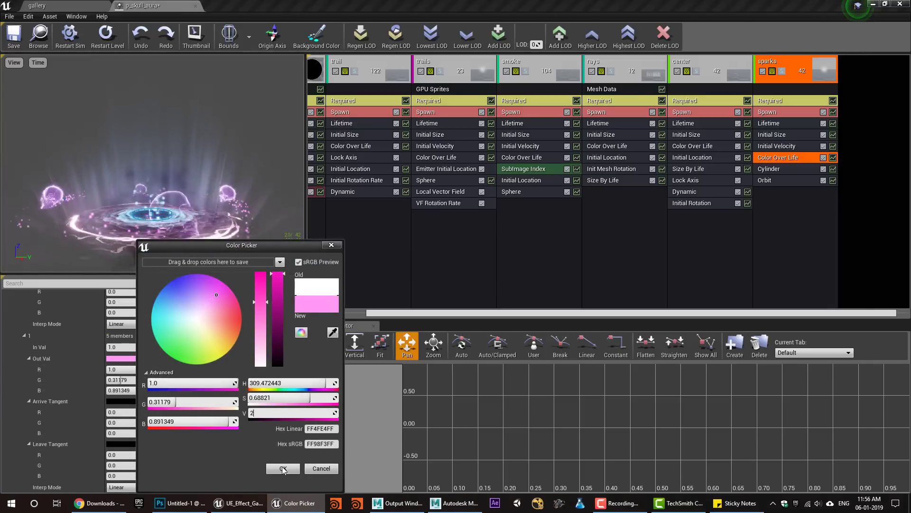
left_click(283, 469)
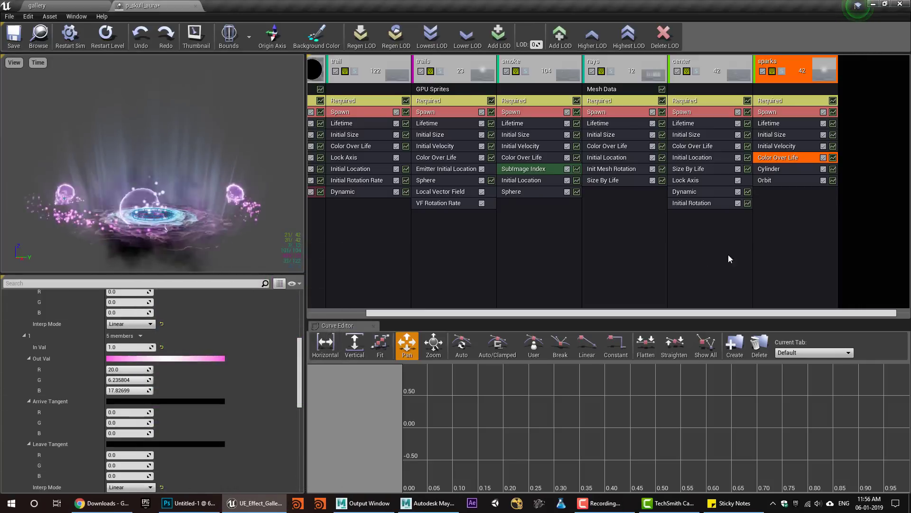
Add a Light module to the sparks emitter with the light radius preview enabled and a radius scale of about 3.66.
right_click(784, 235)
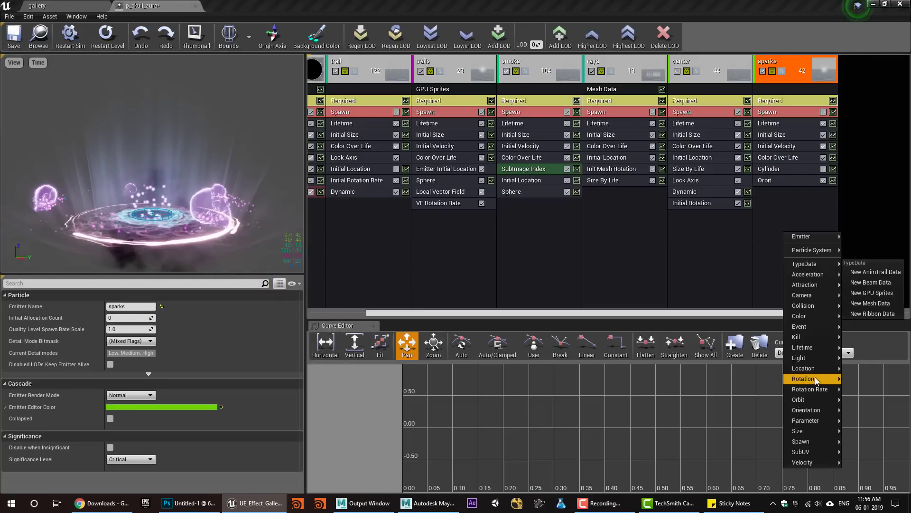
mouse_move(811, 360)
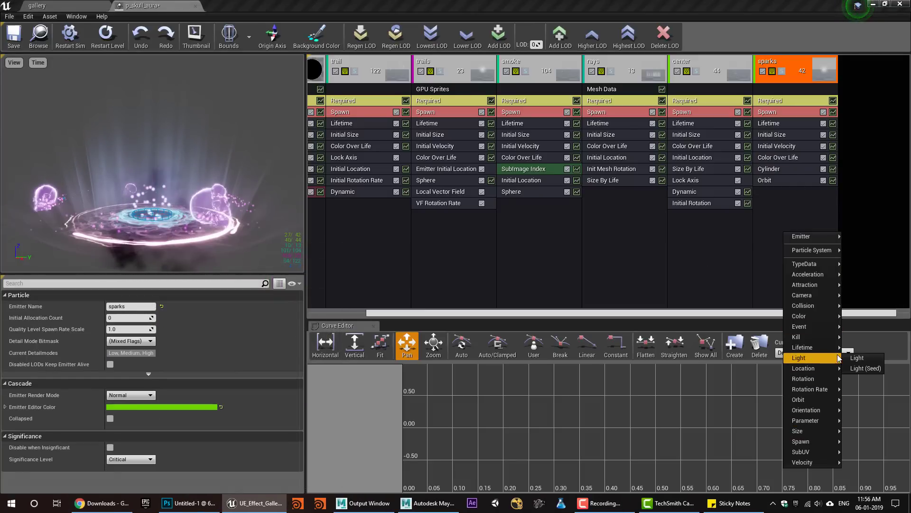
left_click(859, 359)
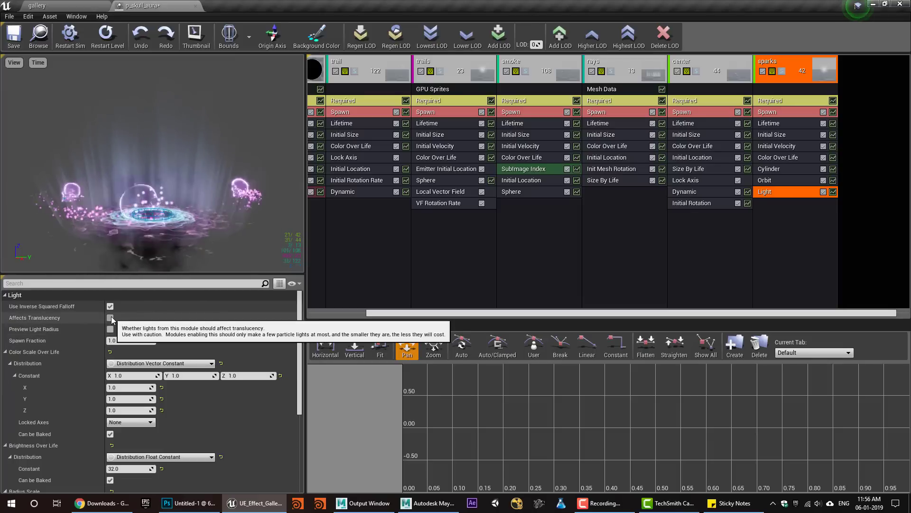
left_click(110, 329)
scroll(162, 411, "down", 2)
scroll(162, 410, "down", 4)
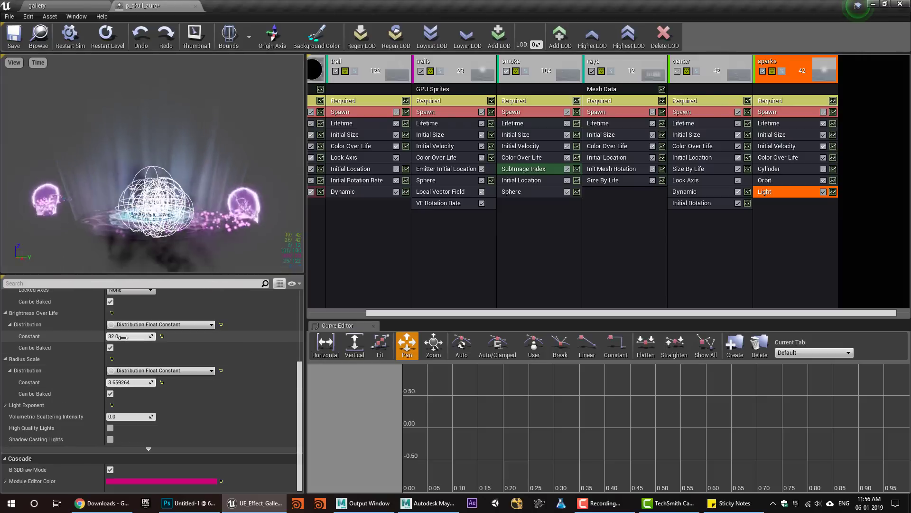
Enlarge the sparks Cylinder module's start radius to about 224, comparing the aura in the gallery level before and after the change.
left_click(32, 5)
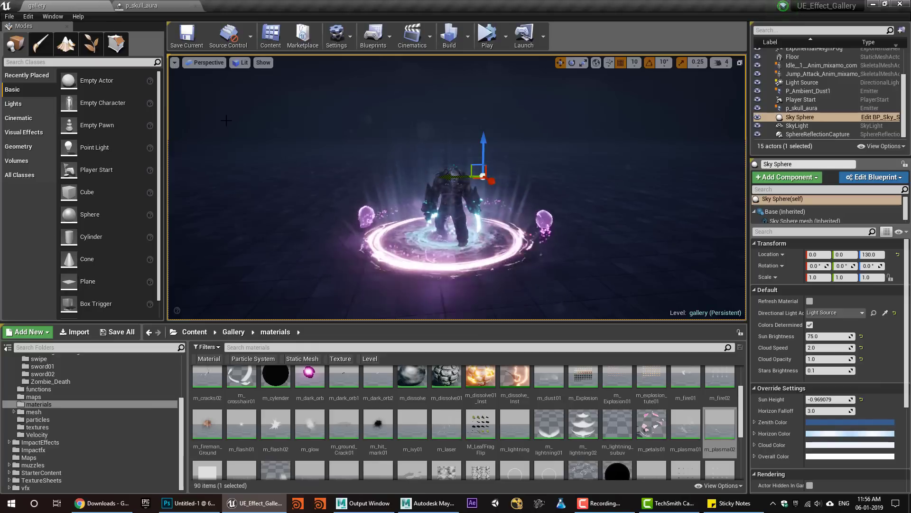
left_click(176, 5)
scroll(184, 378, "up", 3)
scroll(184, 378, "down", 2)
left_click_drag(137, 341, 152, 340)
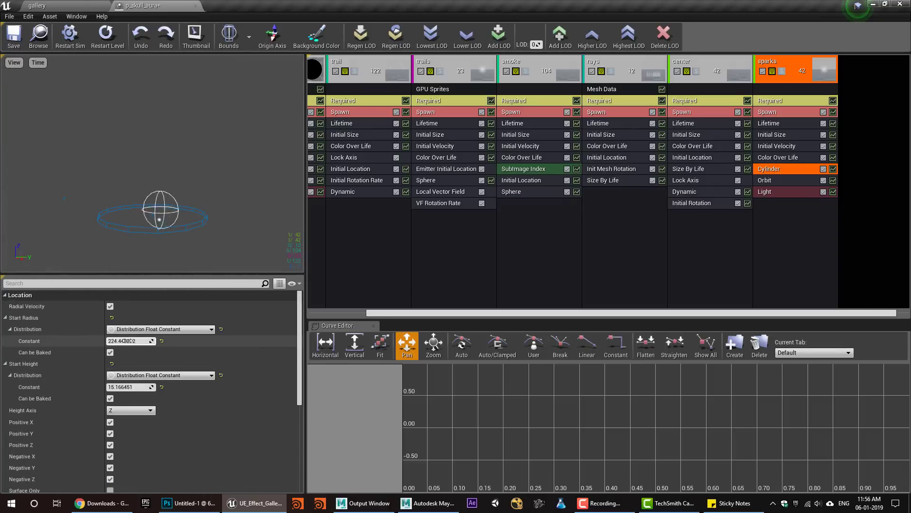
left_click(67, 6)
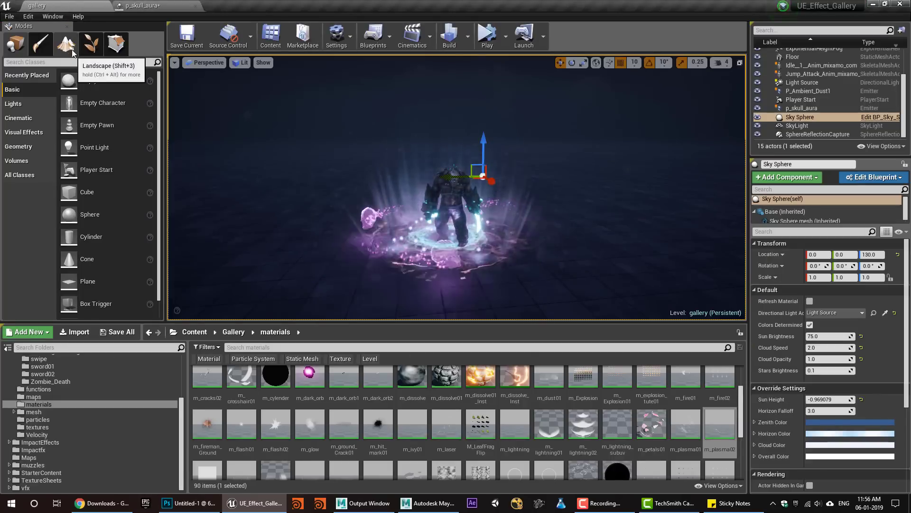
left_click(171, 4)
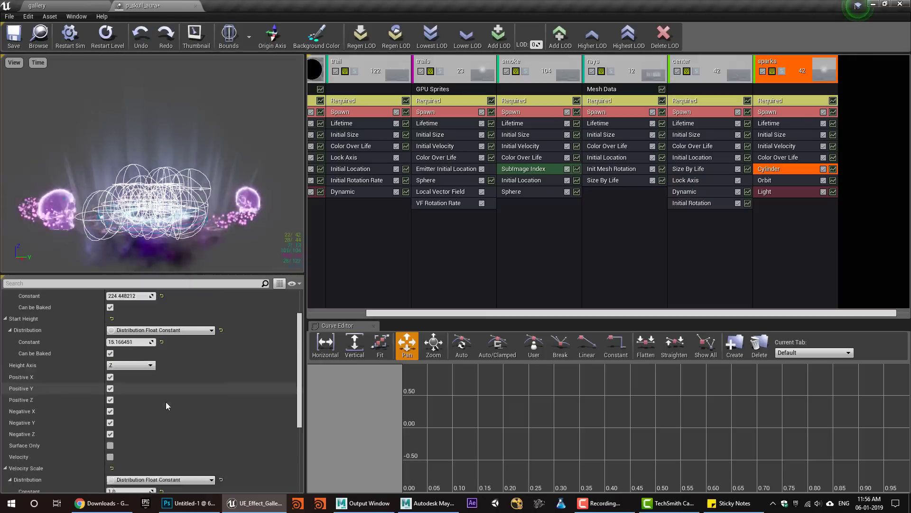
Set the sparks Light module's radius scale to about 9.3 and brightness to about 1493, save, and check the aura in the gallery level.
left_click(788, 195)
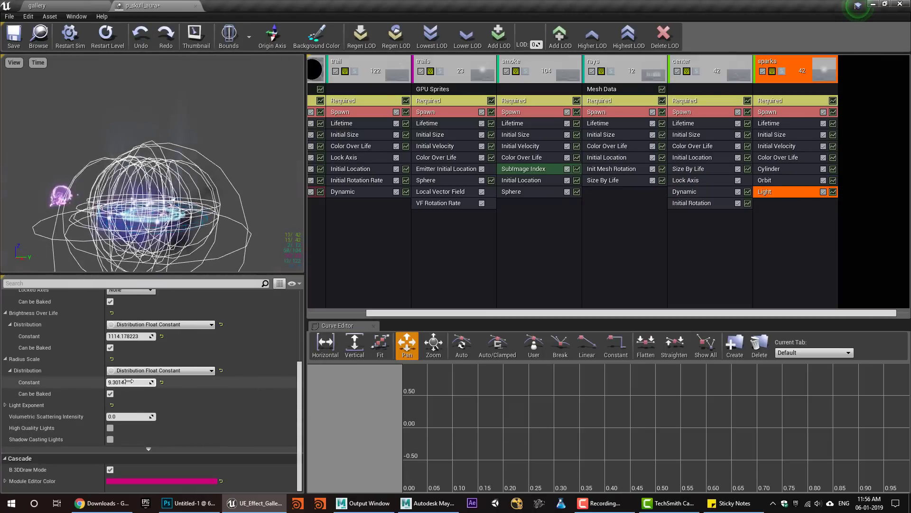
left_click(87, 4)
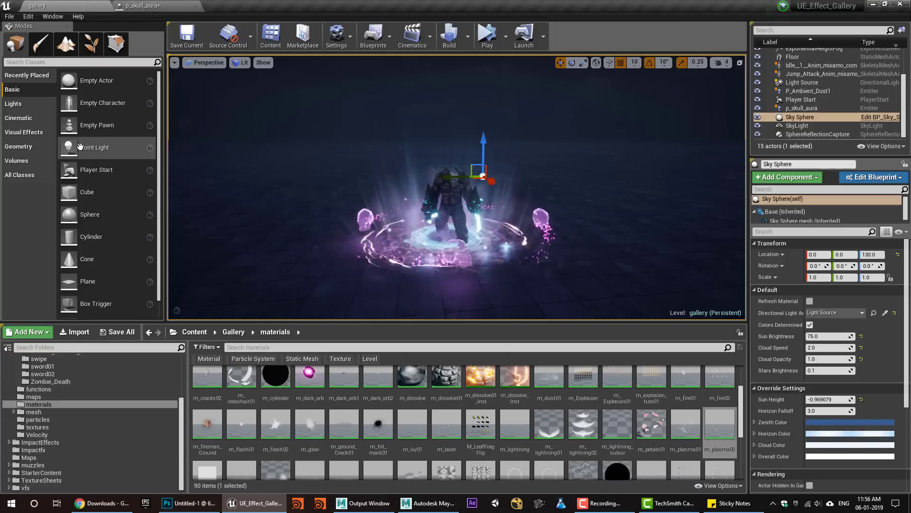
left_click(161, 5)
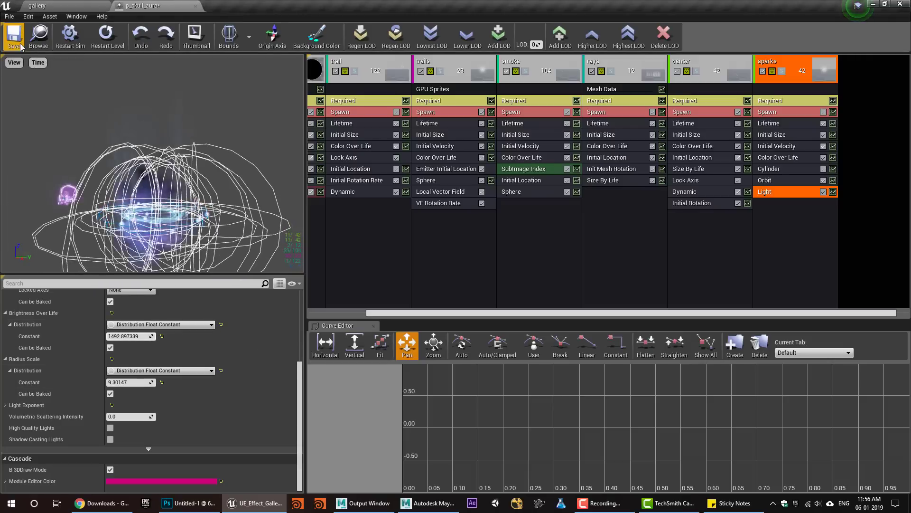
left_click(72, 5)
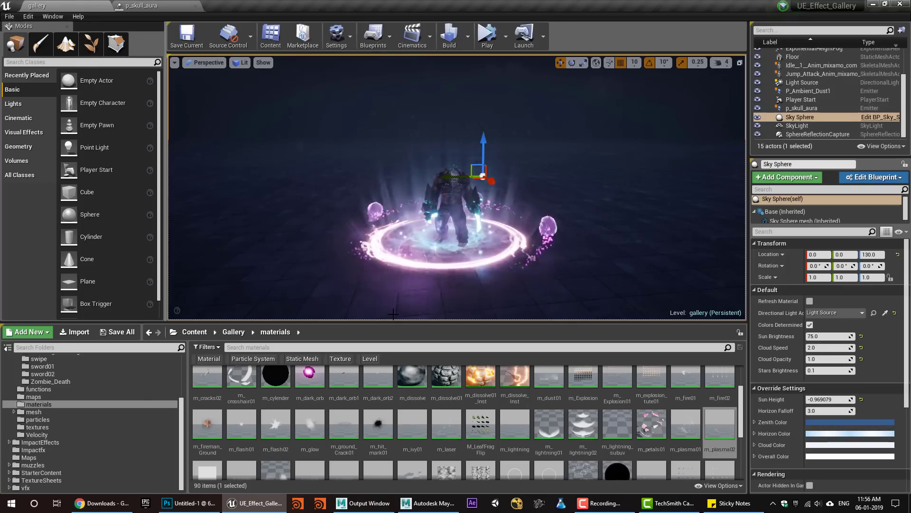
mouse_move(374, 300)
left_mouse_down("alt")
mouse_move(379, 283)
mouse_move(441, 292)
mouse_move(434, 314)
mouse_move(367, 275)
mouse_move(375, 285)
left_mouse_up("alt")
Give the sparks Initial Size a uniform vector distribution with XYZ locked, maximum 5 and minimum 1, save, and view it in the gallery level.
left_click(141, 5)
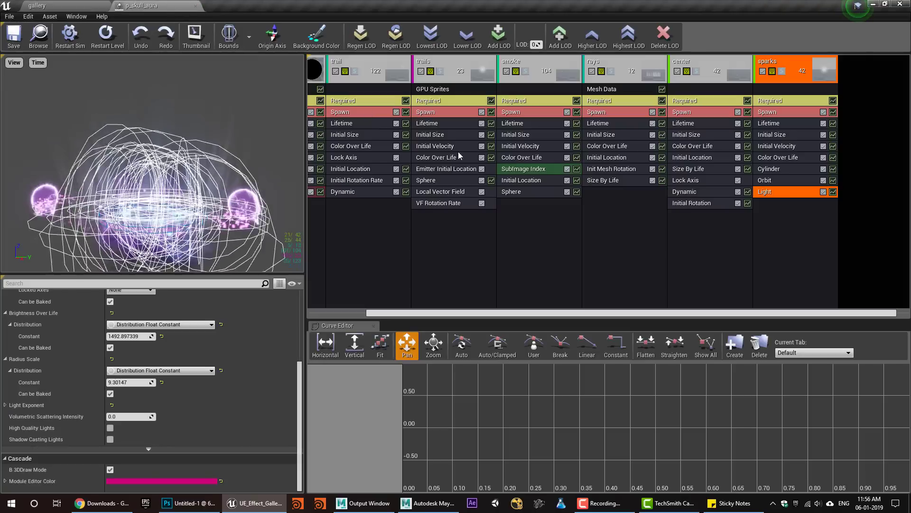
scroll(156, 335, "up", 3)
left_click(790, 135)
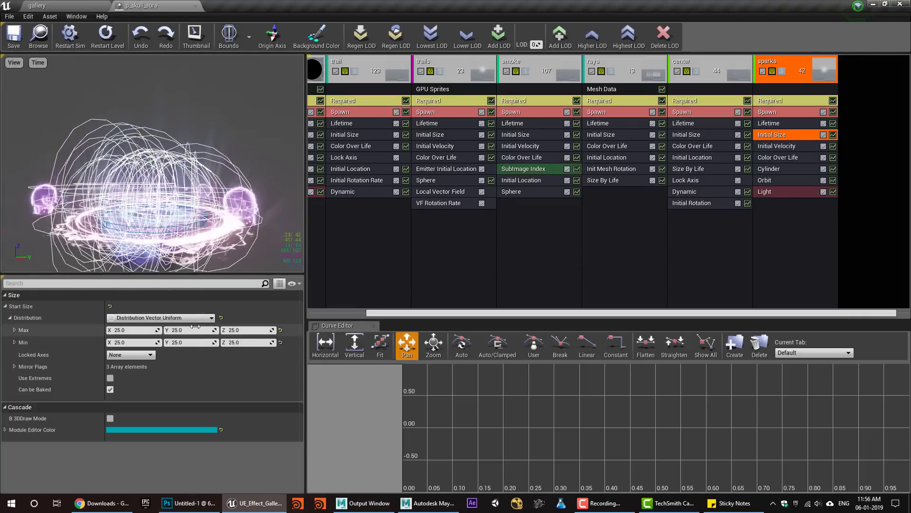
left_click(161, 318)
left_click(174, 366)
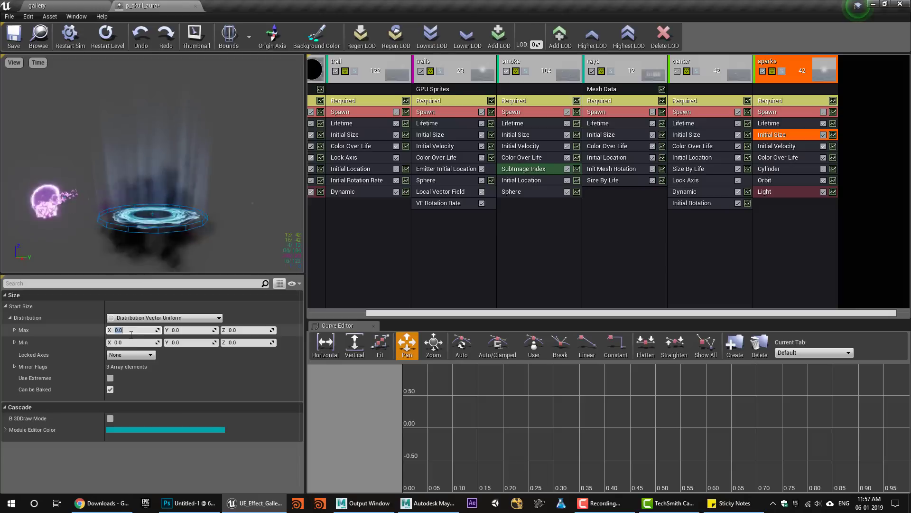
left_click(133, 386)
left_click(128, 330)
type("5")
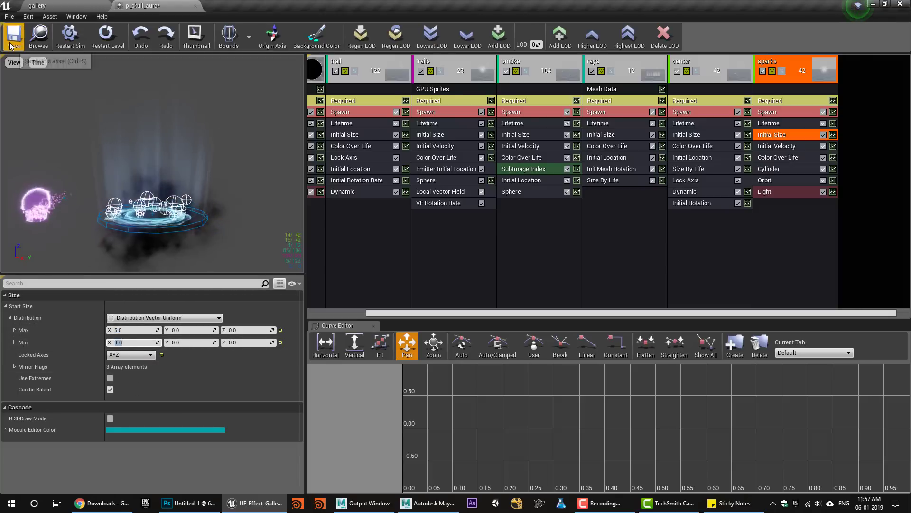
left_click(11, 38)
left_click(51, 5)
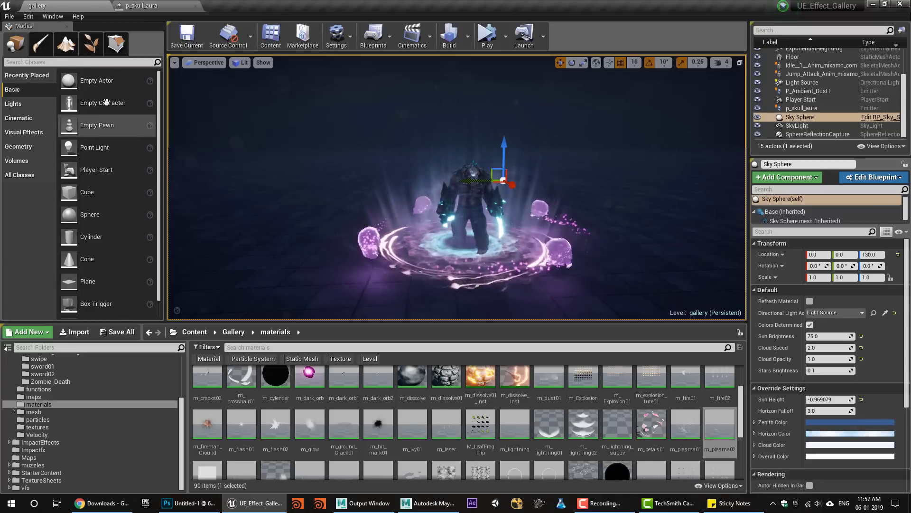
Increase the constant spawn rate of the sparks emitter and check the aura in the gallery level.
left_click(143, 6)
left_click(784, 113)
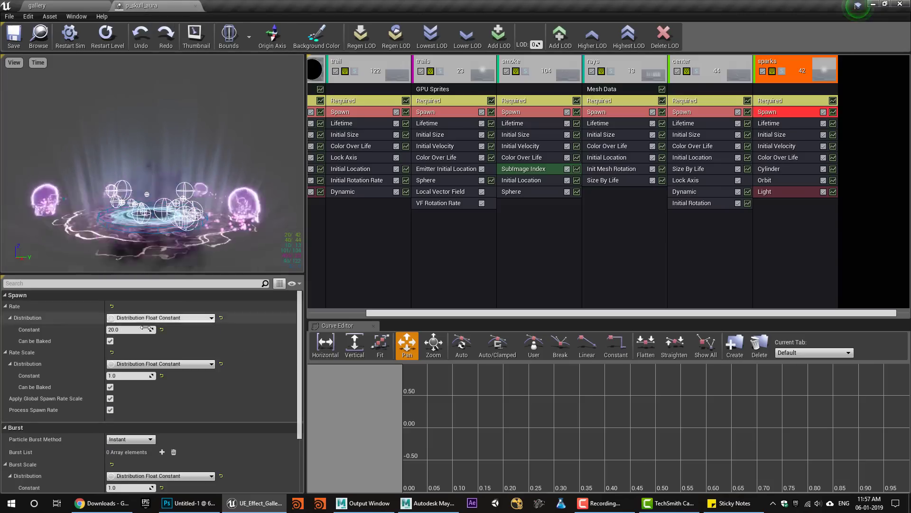
left_click(62, 4)
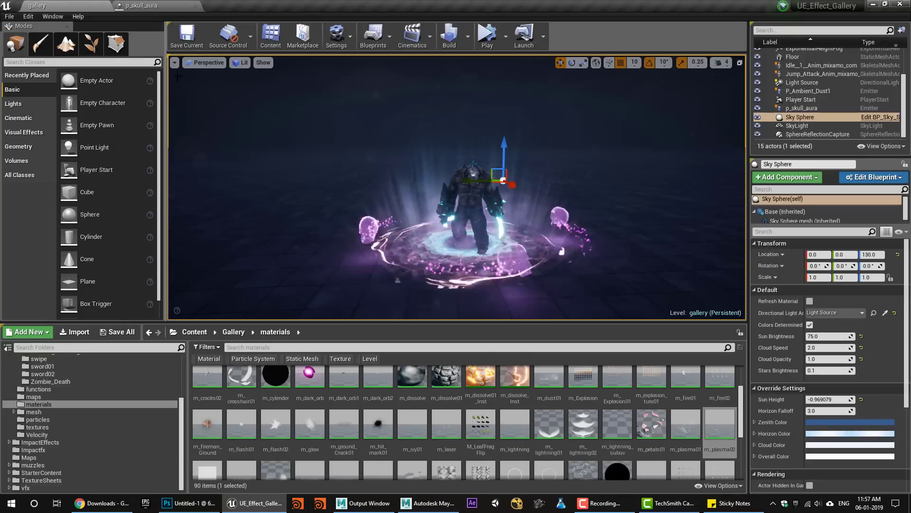
Raise the maximum start size of the sparks to 10, save, and check the aura in the gallery level.
left_click(142, 6)
left_click(771, 135)
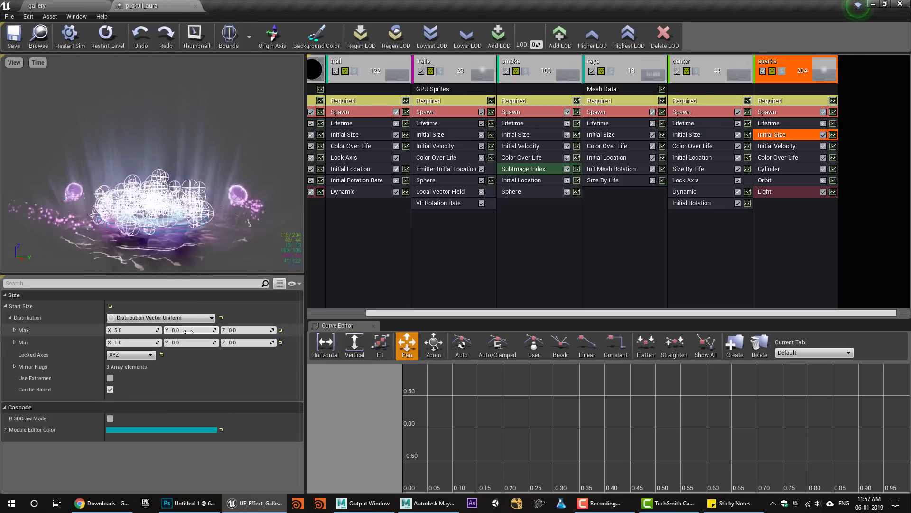
left_click(14, 36)
left_click(62, 5)
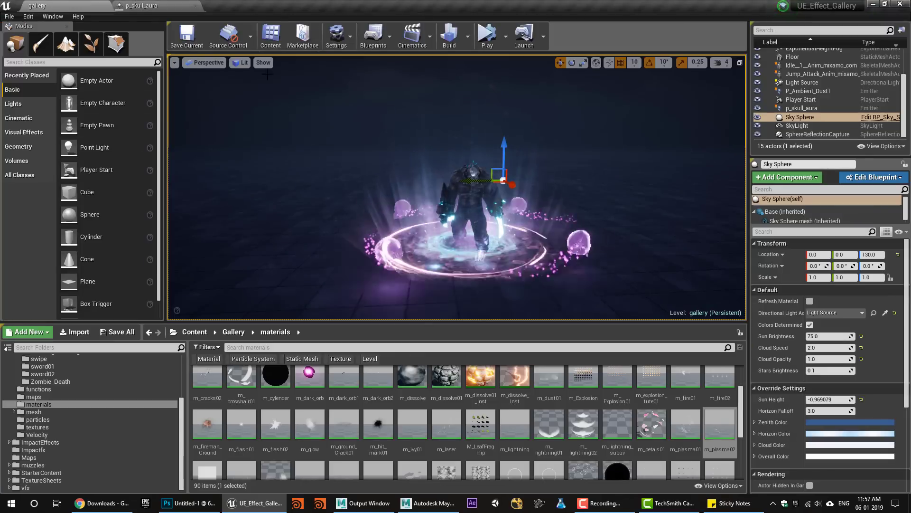
Set the maximum lifetime of the sparks emitter to 5 and check the aura in the gallery level.
left_click(189, 5)
left_click(767, 123)
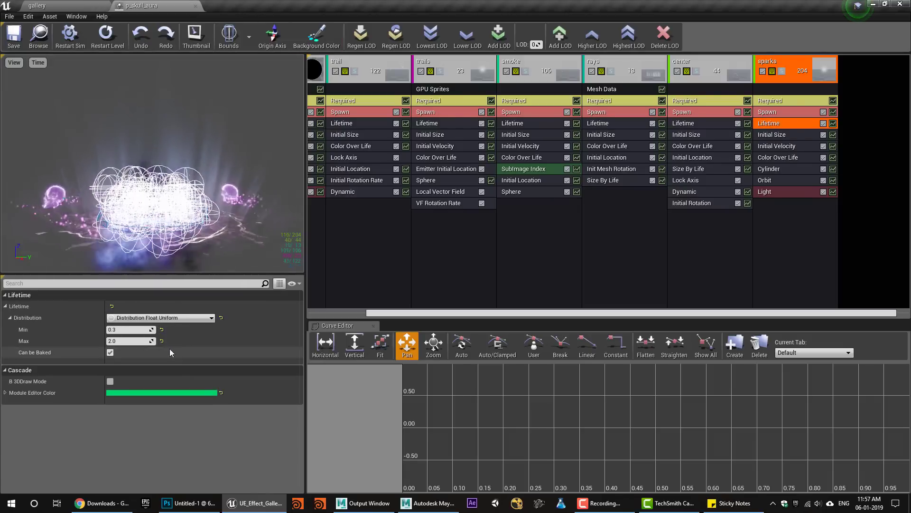
left_click(59, 4)
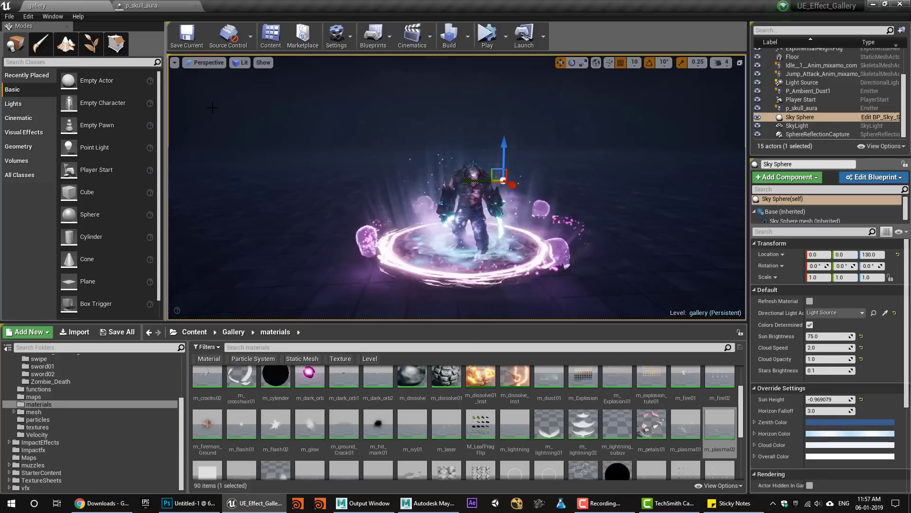
Set the maximum Y offset in the sparks Orbit module to 200 and check the aura in the gallery level.
left_click(174, 4)
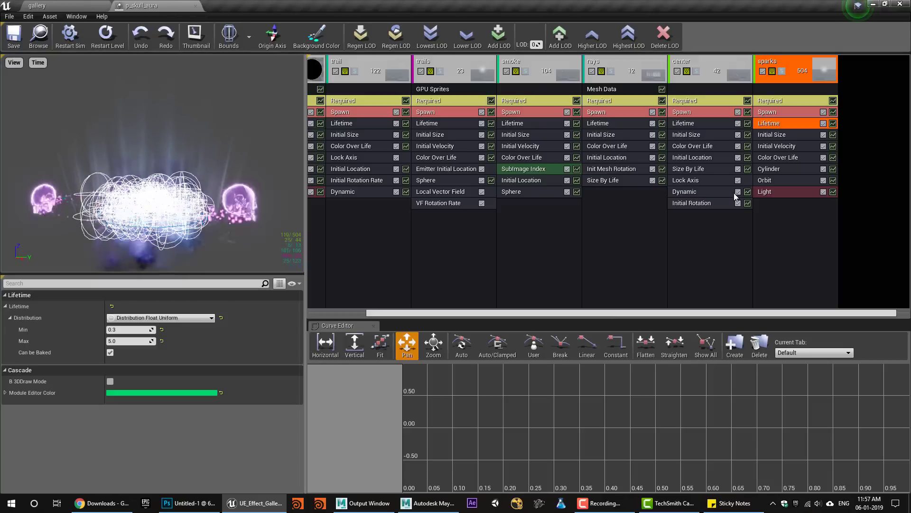
left_click(773, 180)
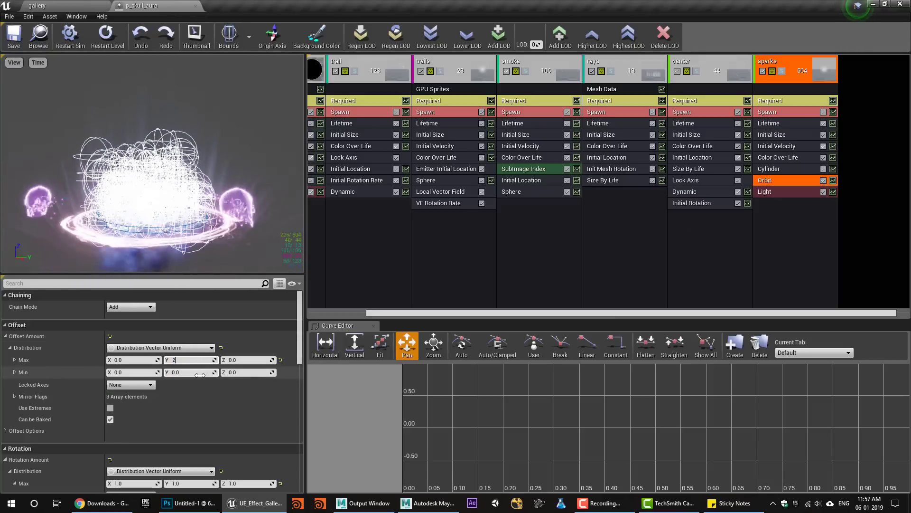
left_click(61, 5)
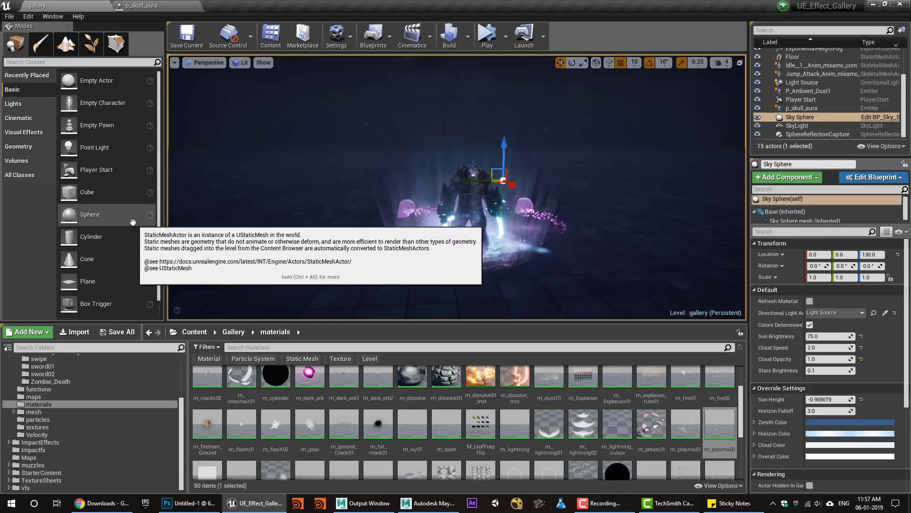
Set the sparks Orbit module's maximum rotation rate to 0.2 on X, Y and Z, and inspect the aura in the gallery level.
left_click(157, 5)
scroll(180, 427, "down", 6)
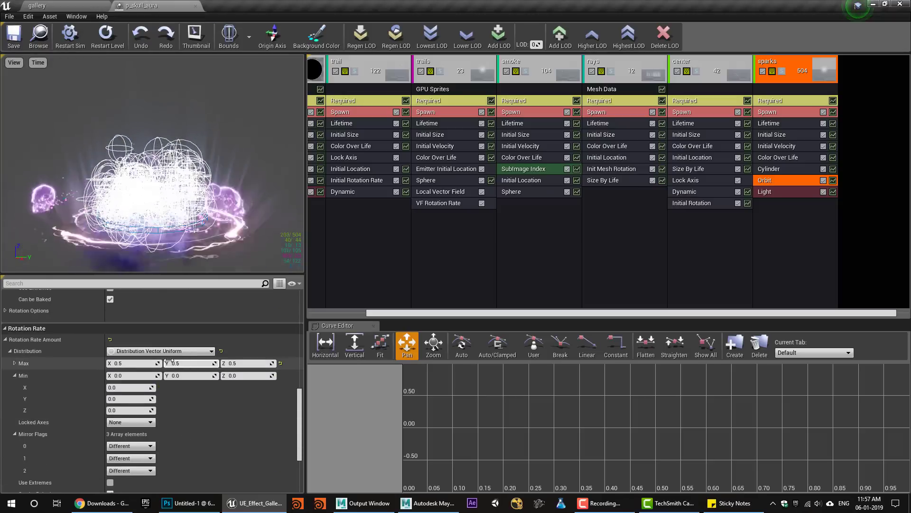
left_click_drag(187, 365, 192, 365)
left_click(257, 363)
type("2.5")
key("Return")
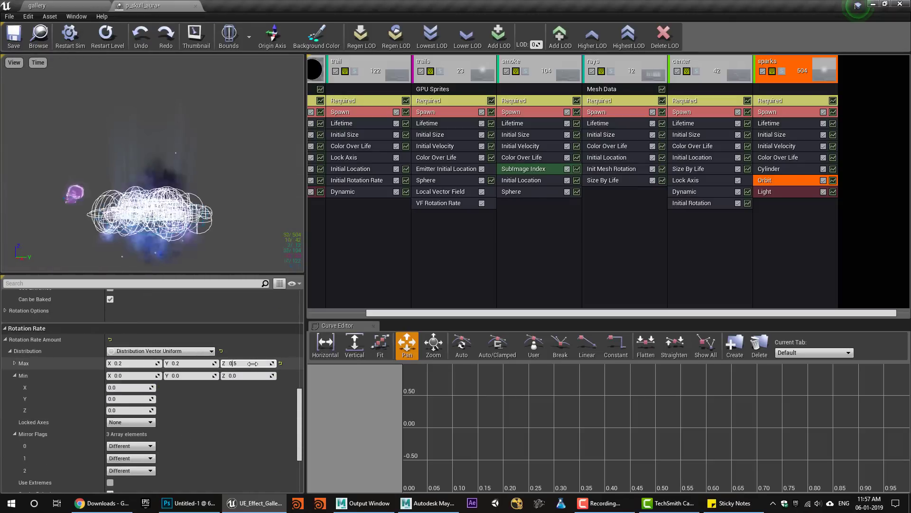
type("0.2")
key("Return")
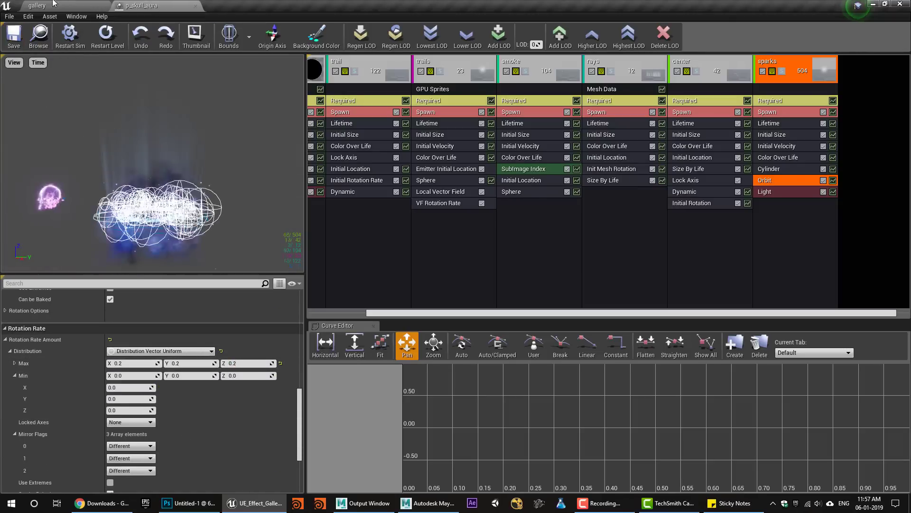
left_click(45, 8)
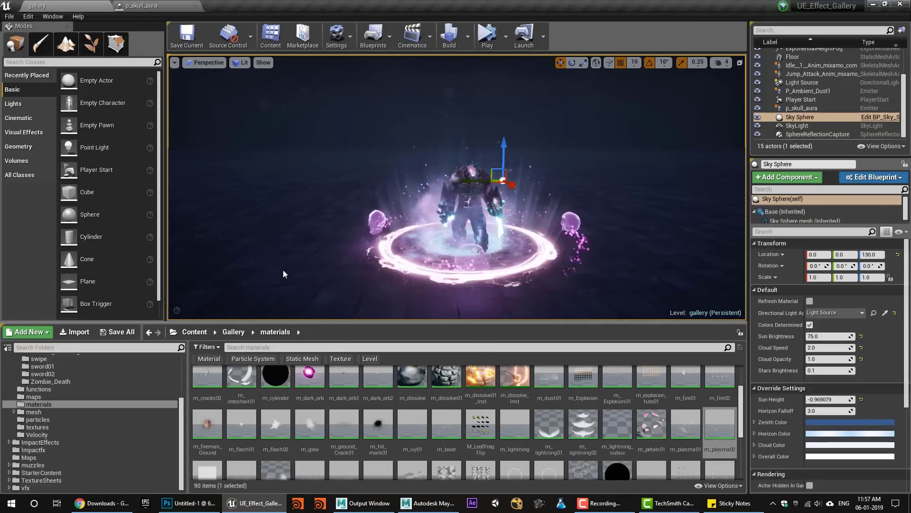
scroll(272, 249, "up", 3)
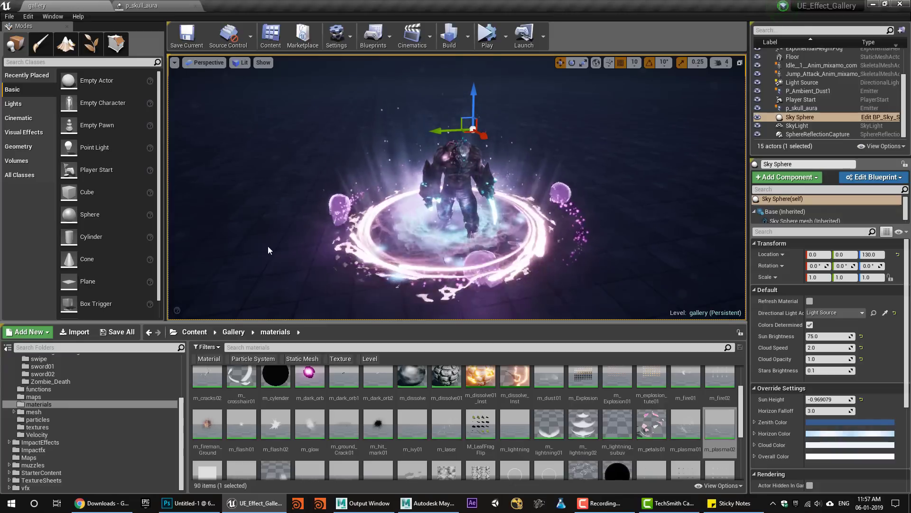
scroll(304, 214, "down", 3)
left_click_drag(338, 215, 338, 196, "alt")
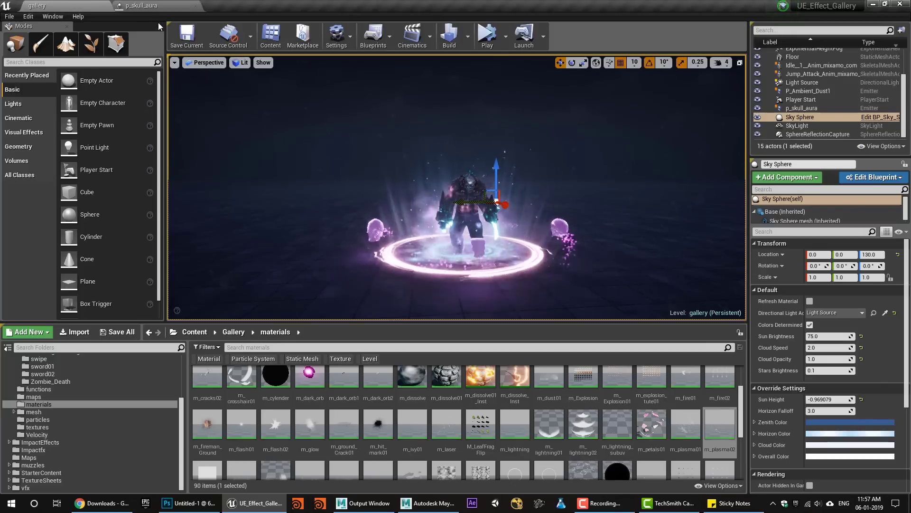
Duplicate the sparks emitter in p_skull_aura and rename the copy spiks.
left_click(142, 6)
right_click(794, 67)
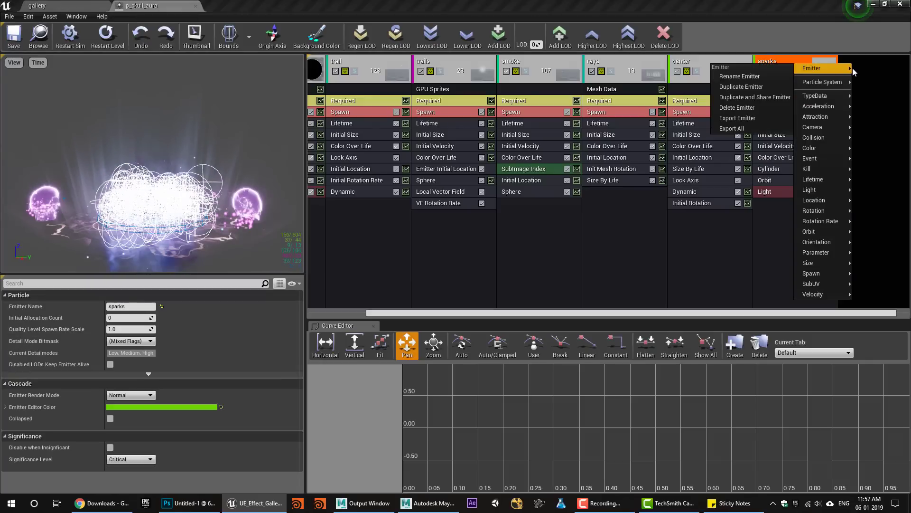
left_click(761, 87)
right_click(783, 64)
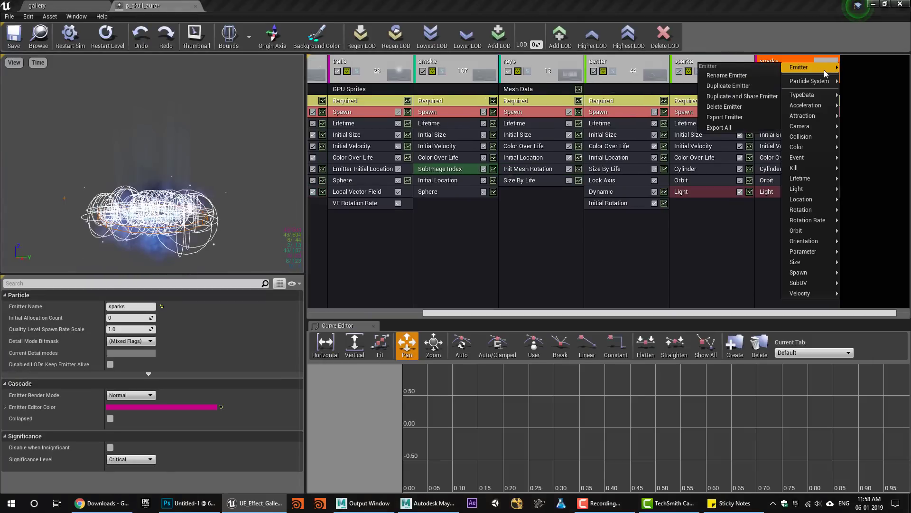
left_click(746, 76)
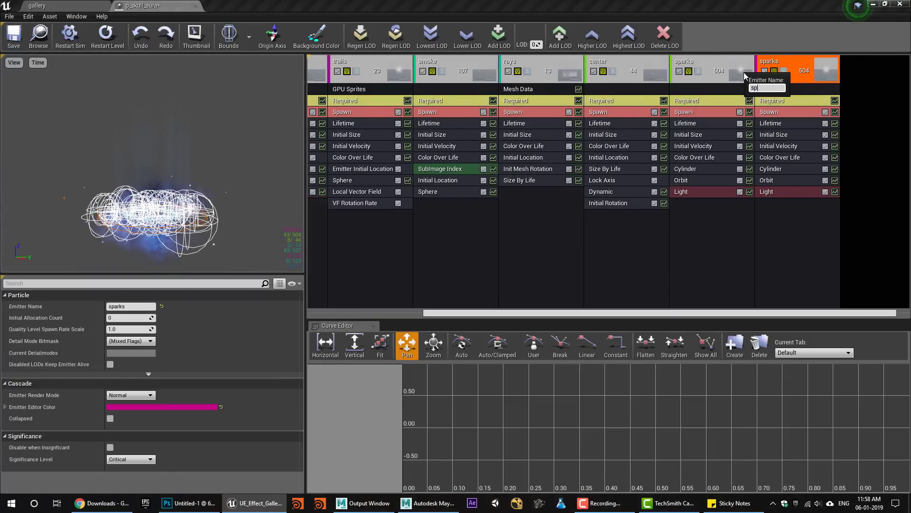
Turn off the light radius preview in the Light modules of both the spiks and sparks emitters.
left_click(783, 191)
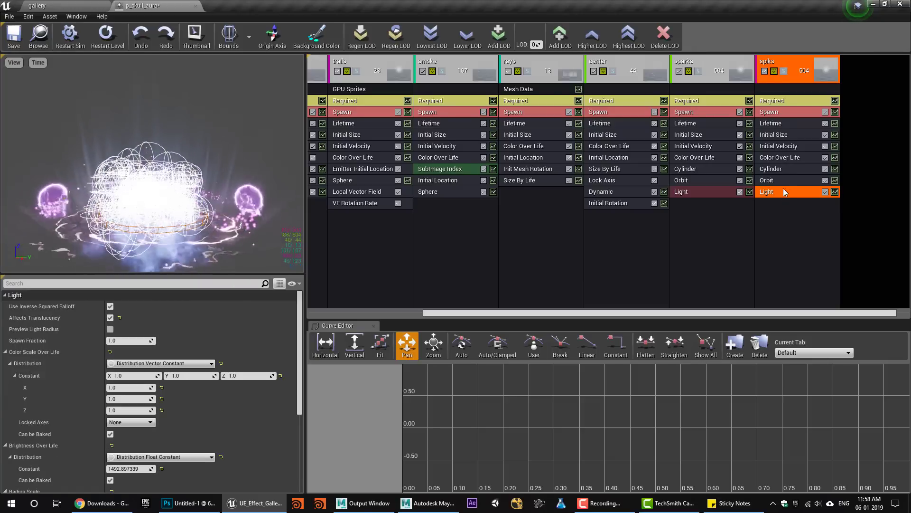
left_click(684, 193)
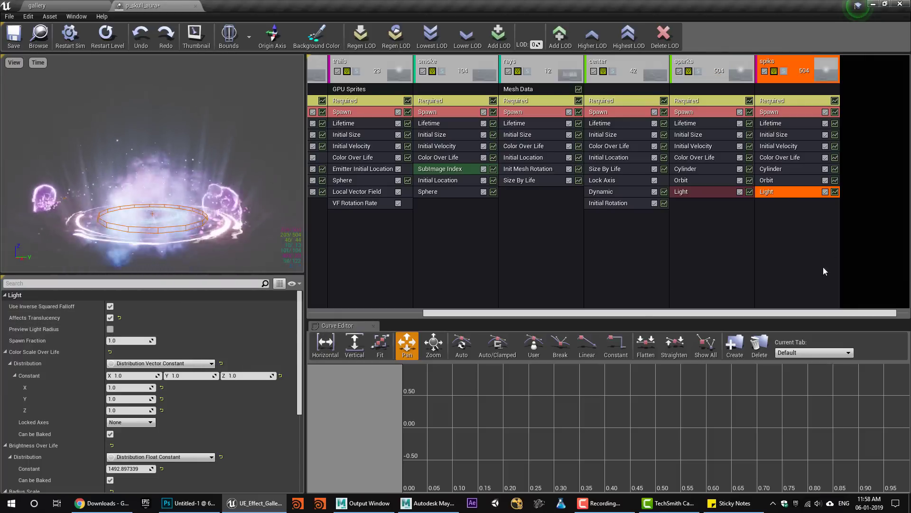
Delete the Orbit module from the spiks emitter and set the emitter's screen alignment to PSA Velocity.
left_click(790, 183)
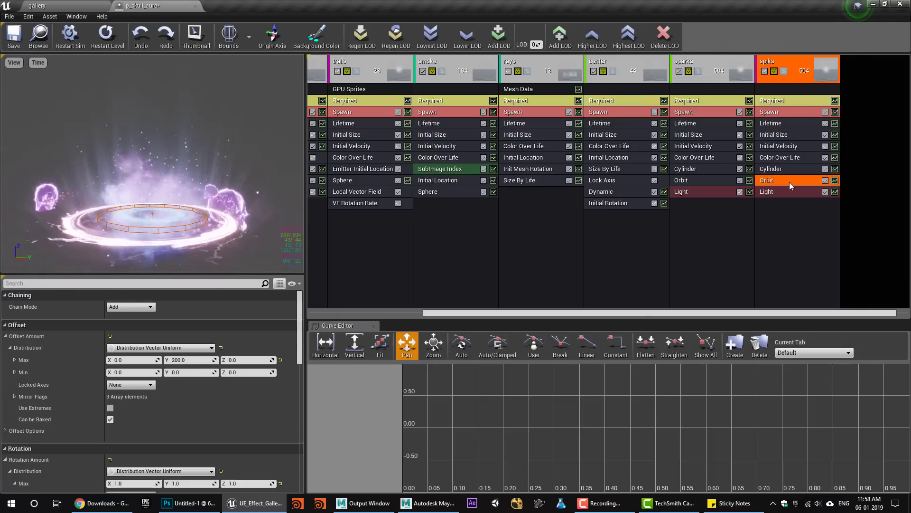
key("Delete")
left_click(773, 101)
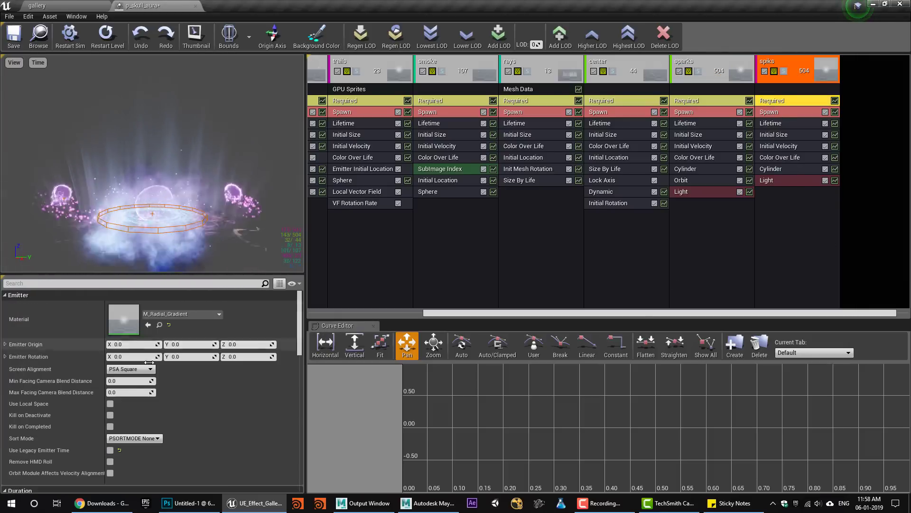
left_click(141, 395)
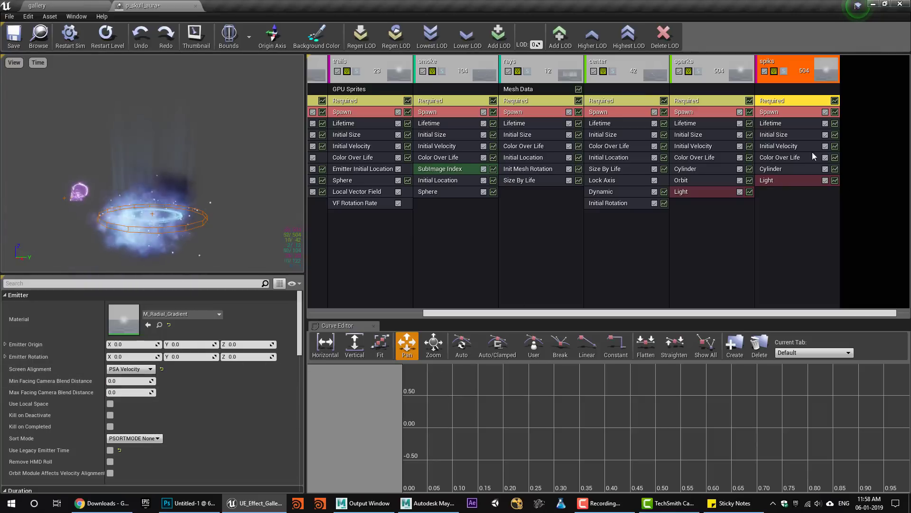
Unlock the spiks start size axes and set the Y size to a maximum of about 105 and a minimum of about 3.6.
left_click(795, 147)
left_click(769, 136)
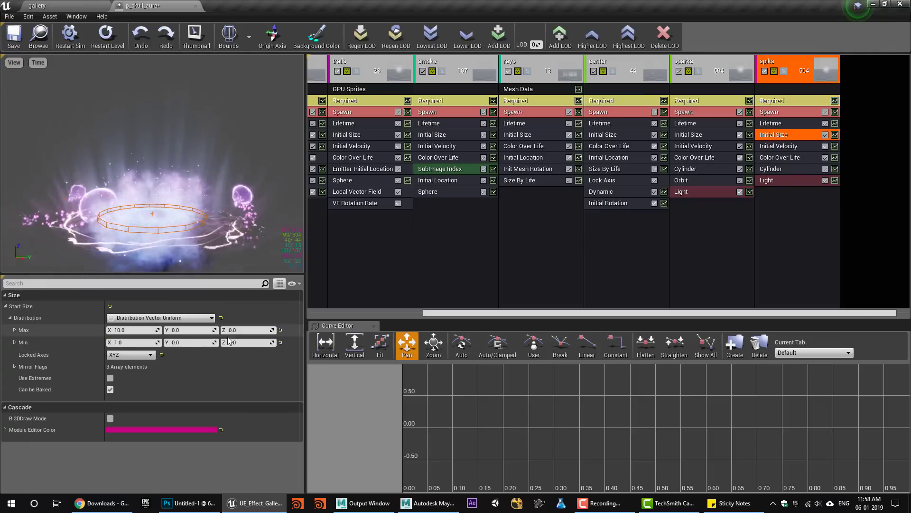
left_click(119, 362)
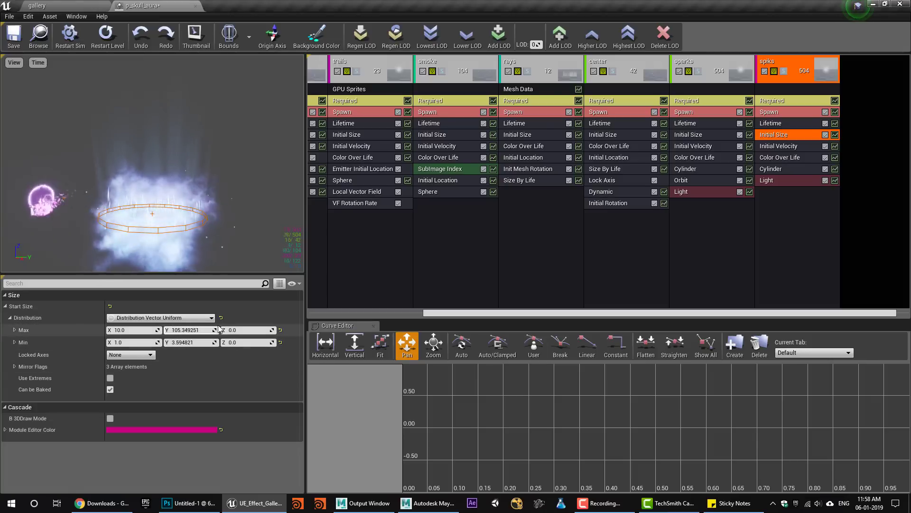
Zero the spiks initial velocity's X and Y ranges, and set the maximum Y start size to about 1074.
left_click(774, 146)
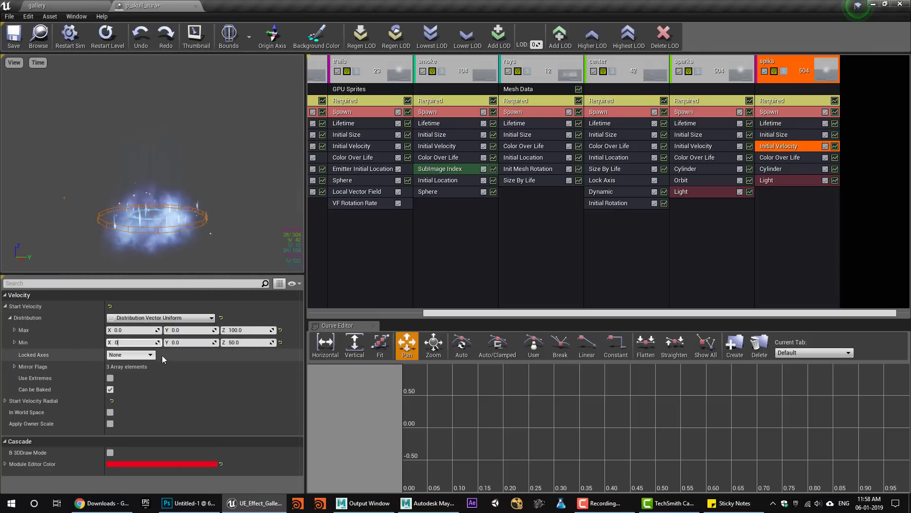
left_click(774, 135)
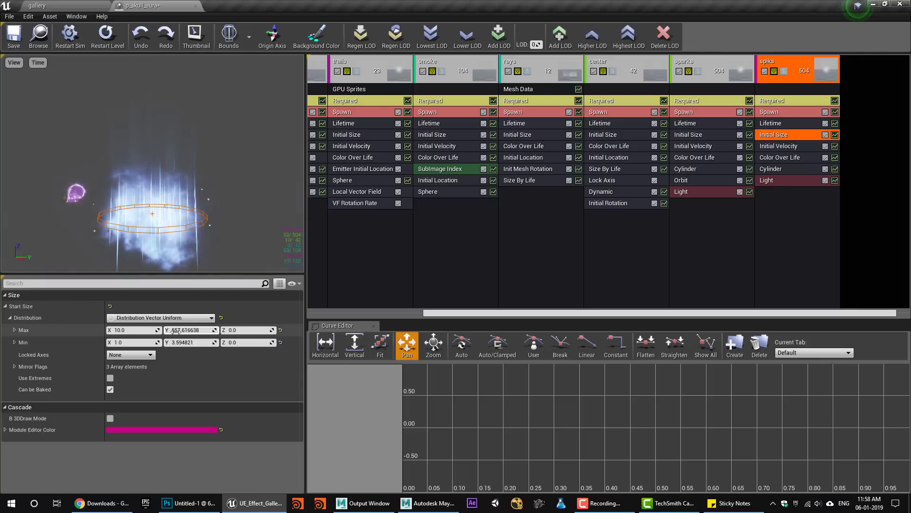
left_click_drag(181, 329, 199, 328)
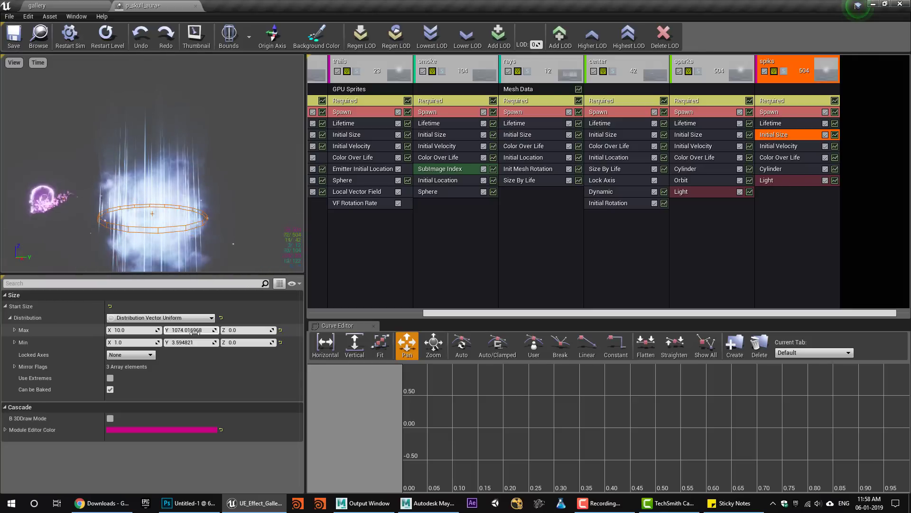
Set the spiks emitter's maximum lifetime to 1 and its maximum Z start velocity to about 1194.
left_click(771, 124)
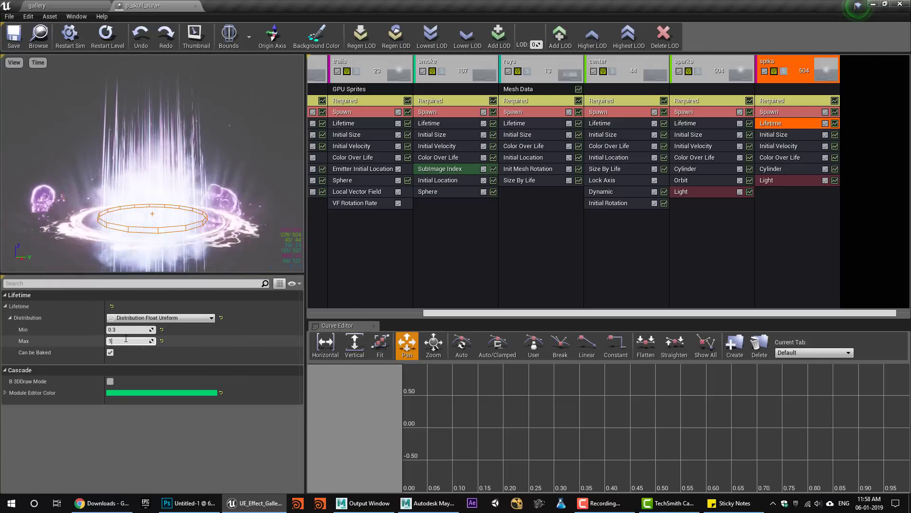
key("Return")
left_click(781, 147)
left_click_drag(250, 331, 300, 338)
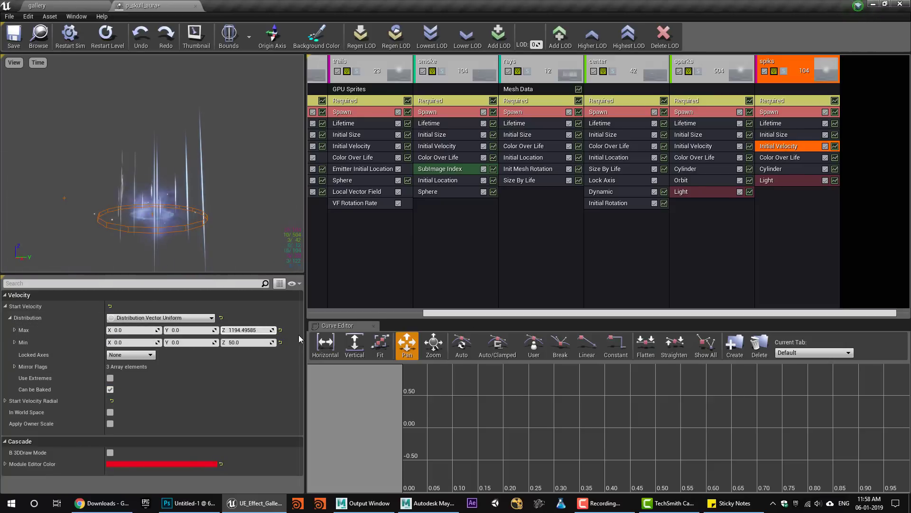
Set the spiks emitter's constant spawn rate to 10 and save p_skull_aura.
left_click(770, 113)
left_click(143, 330)
type("10")
key("Return")
left_click(14, 36)
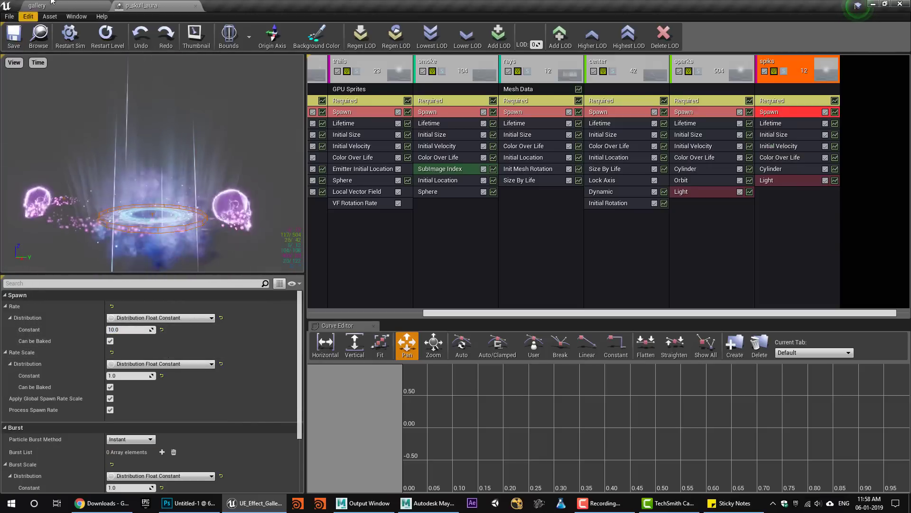
Inspect the skull aura around the character in the gallery level from several angles.
left_click(36, 5)
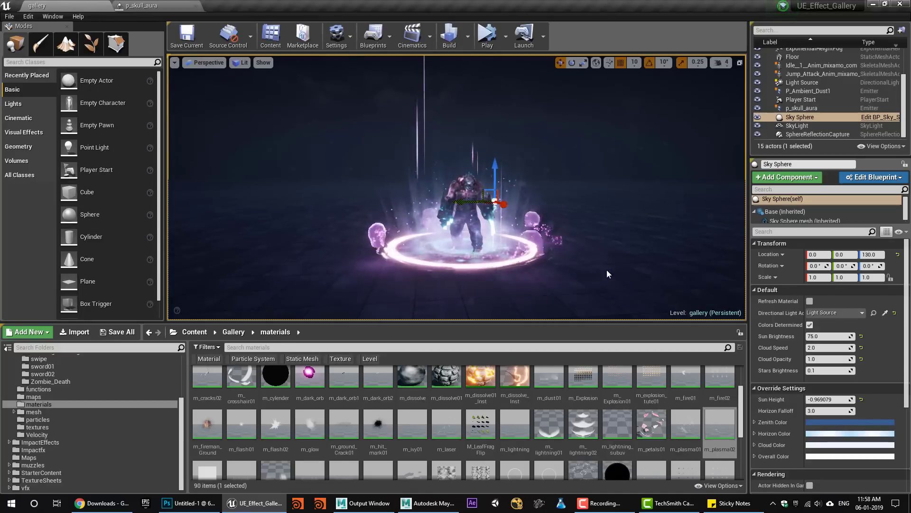
left_click_drag(609, 270, 572, 283, "alt")
right_click_drag(572, 283, 598, 261, "alt")
left_click_drag(618, 241, 545, 267, "alt")
right_click_drag(545, 267, 512, 290, "alt")
right_click_drag(276, 246, 618, 232, "alt")
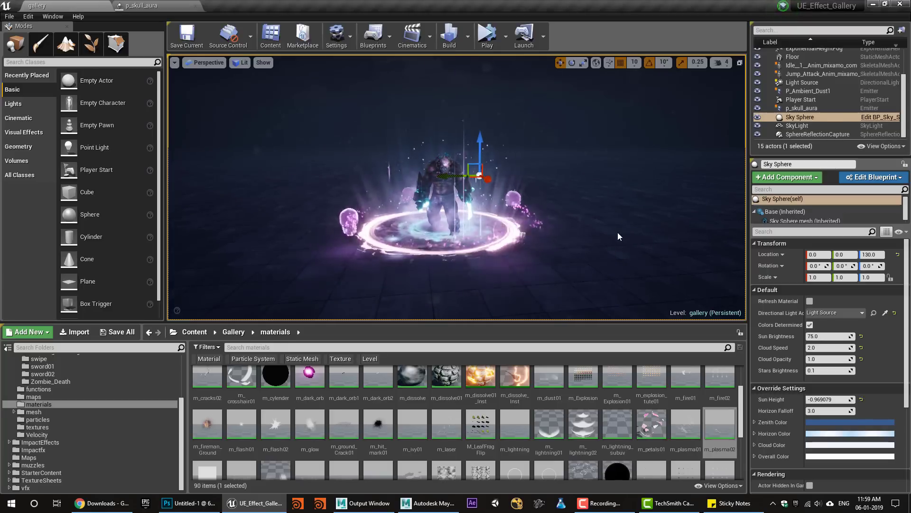
Brighten the first Color Over Life point of the trails emitter to a value (V) of 10000 and save p_skull_aura.
left_click(152, 5)
scroll(545, 266, "up", 5)
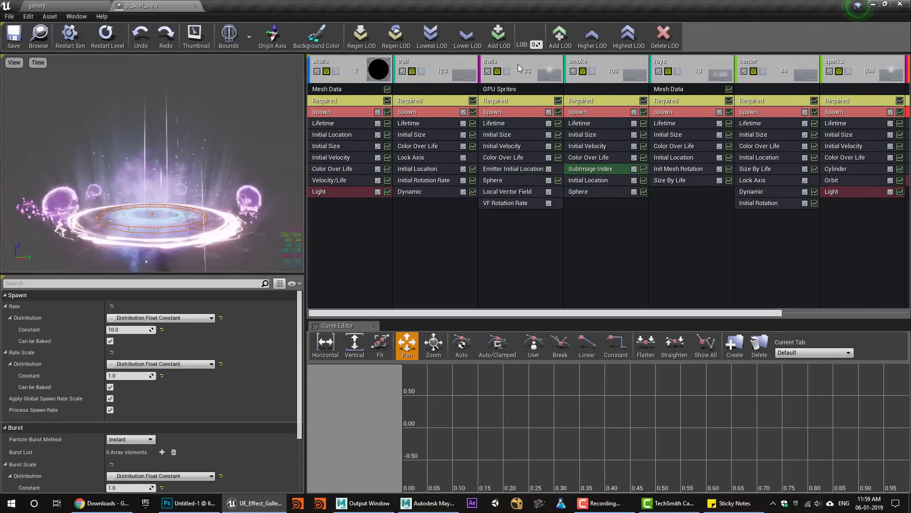
left_click(517, 64)
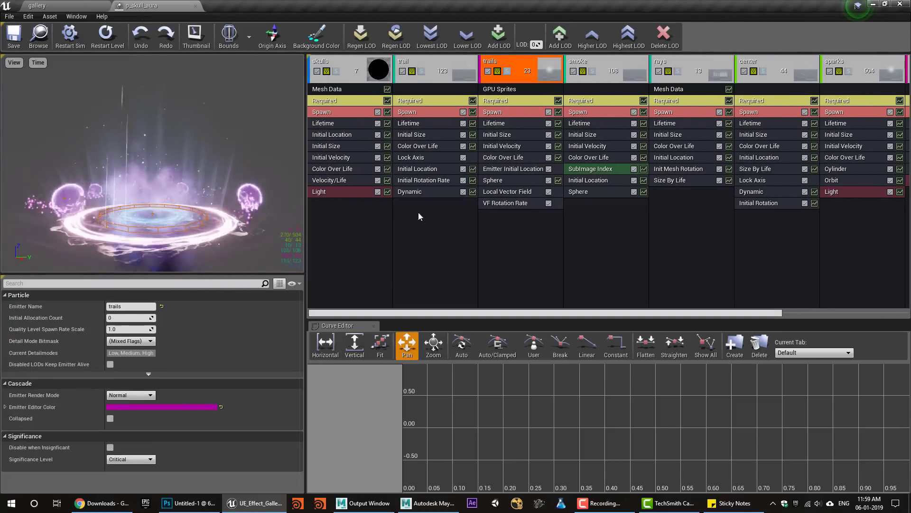
left_click(503, 158)
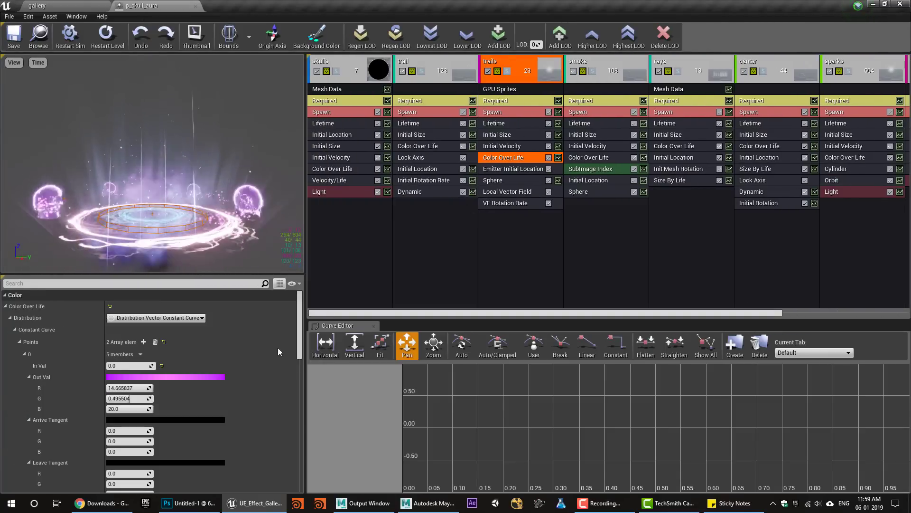
left_click(137, 377)
left_click(266, 412)
type("10000")
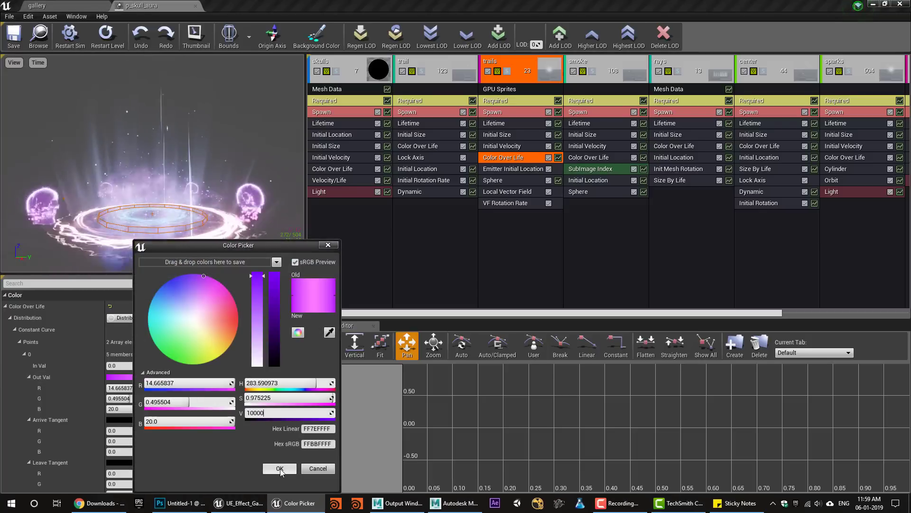
left_click(280, 469)
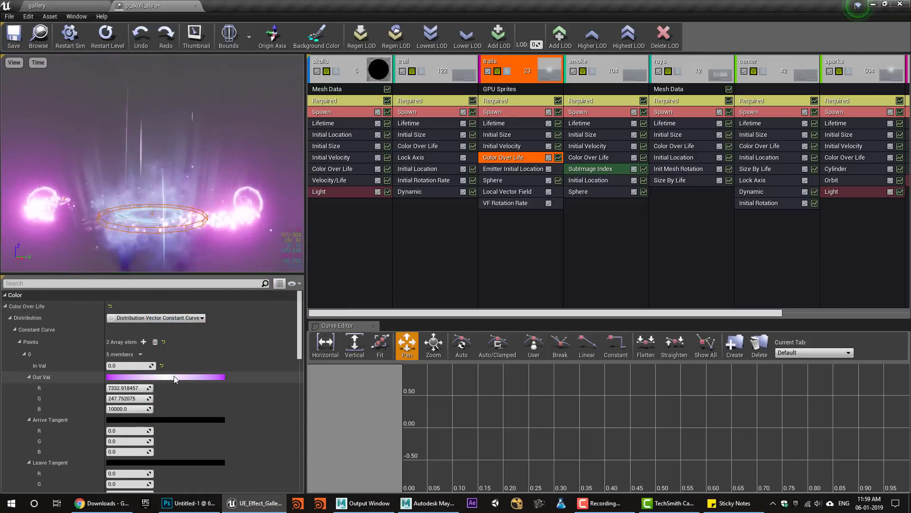
left_click(14, 36)
left_click(38, 5)
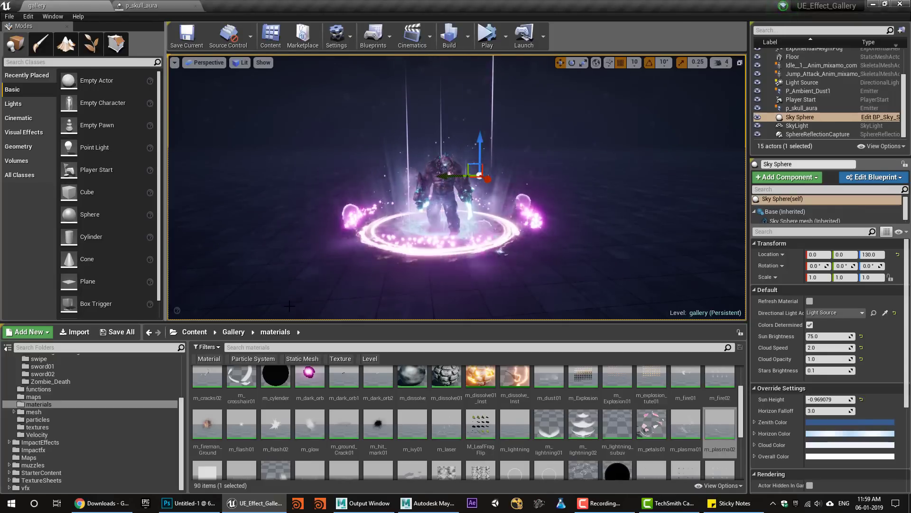
Set the trails emitter's maximum lifetime to 2.
left_click(156, 5)
left_click(493, 124)
left_click(138, 341)
type("2")
key("Return")
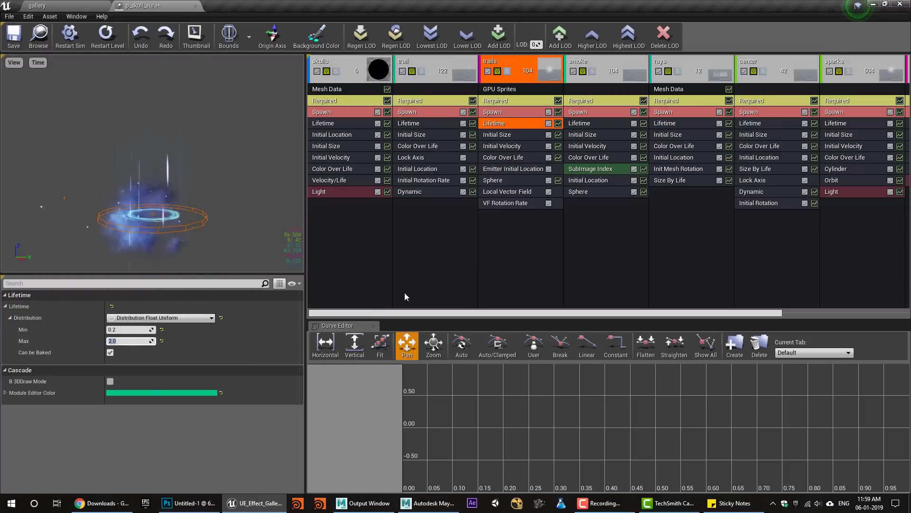
Add a Size By Life module to the trails emitter, set its end point's X, Y and Z output to 0, and save.
right_click(496, 233)
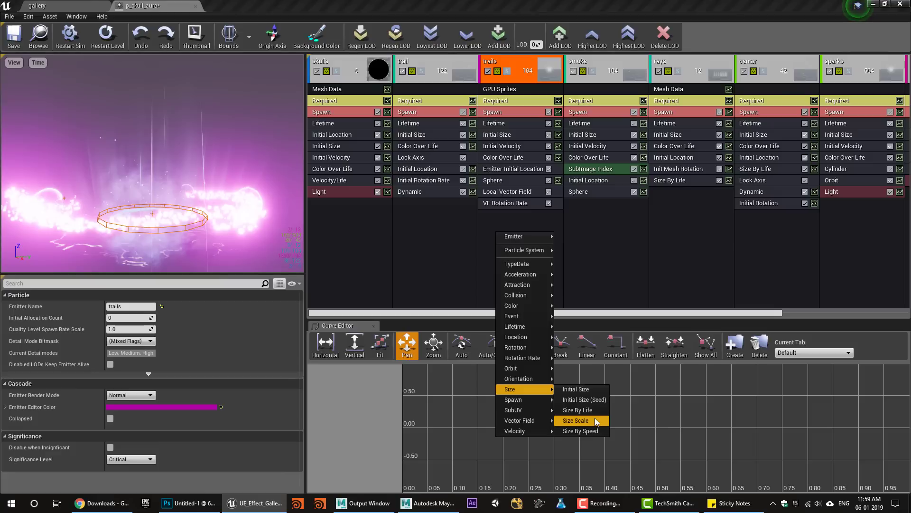
left_click(593, 411)
left_click(505, 215)
scroll(152, 380, "down", 6)
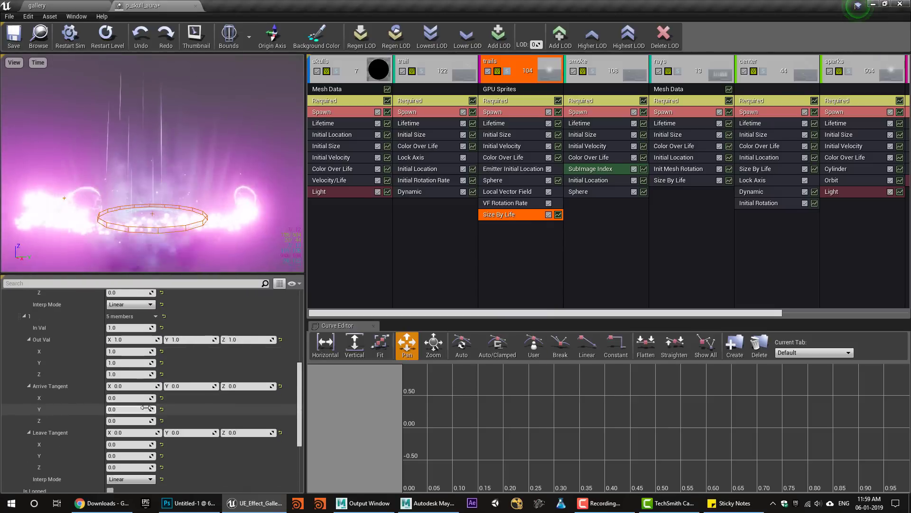
left_click(133, 339)
type("0")
left_click(186, 340)
type("0")
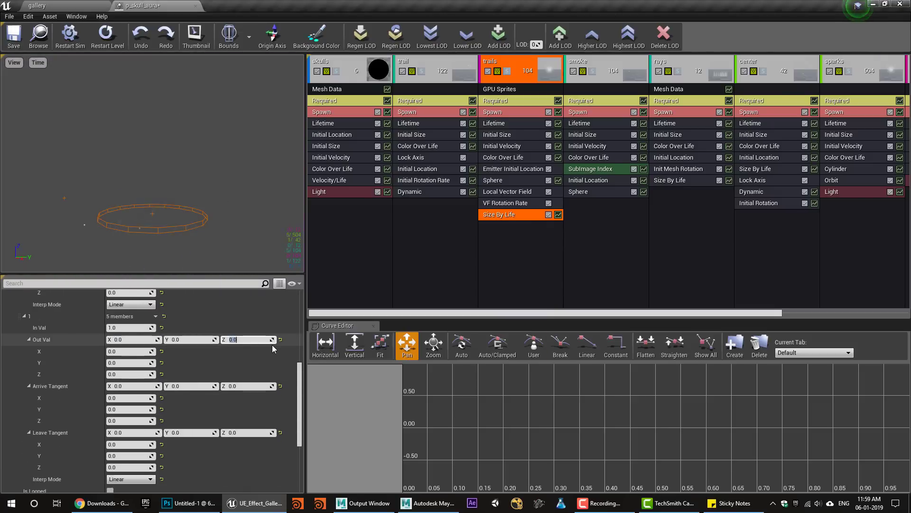
left_click(5, 29)
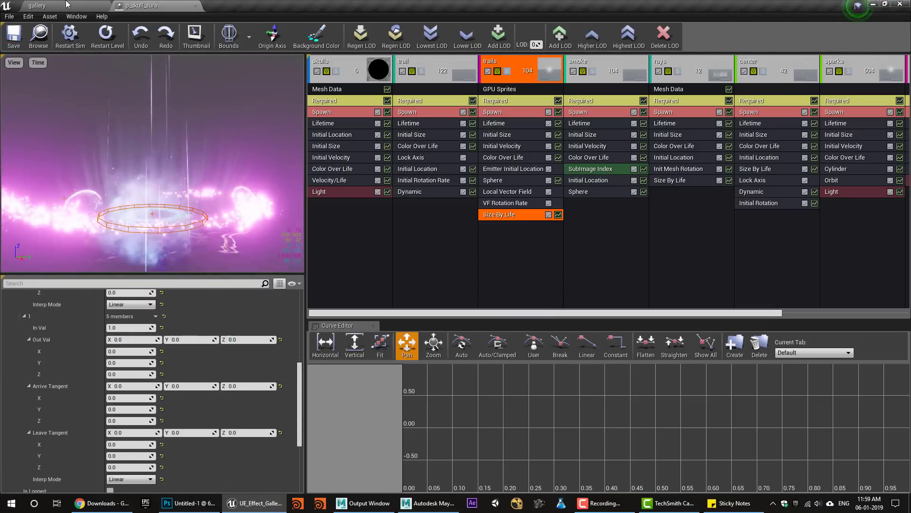
Check the trails in the gallery level, set the trails emitter's maximum lifetime to 1, and save p_skull_aura.
left_click(57, 5)
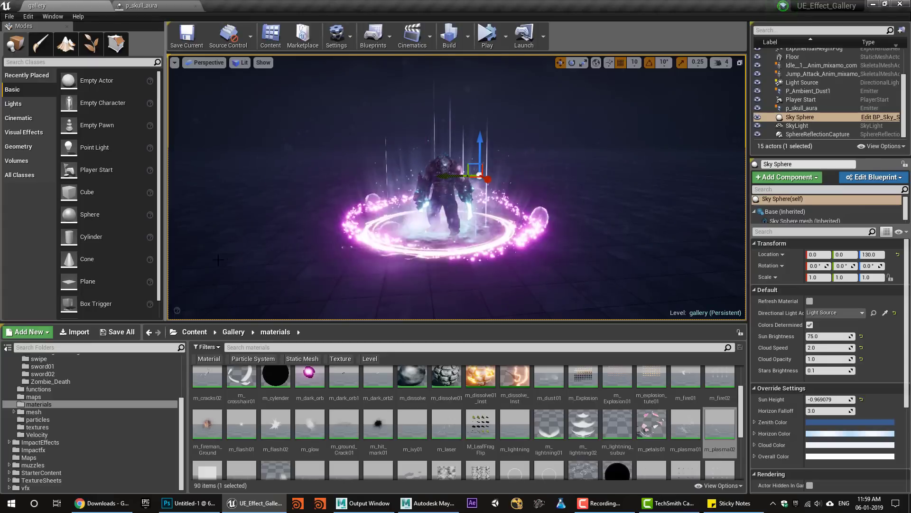
left_click(176, 6)
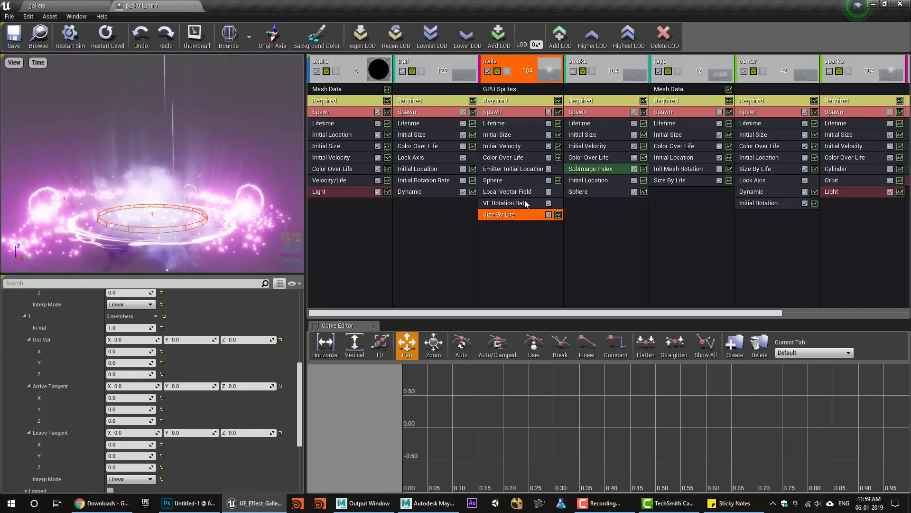
left_click(62, 5)
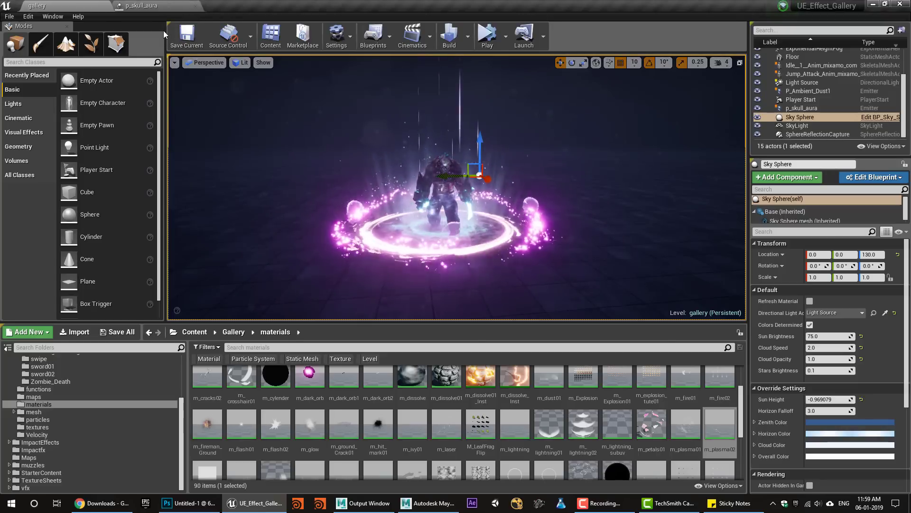
left_click(153, 5)
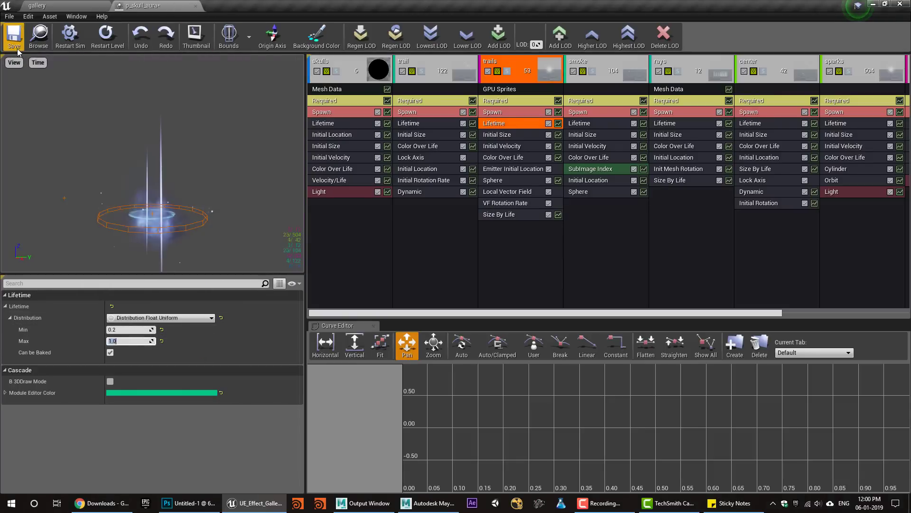
Examine the finished aura effect in the gallery level from near and far, with the viewport enlarged.
left_click(45, 5)
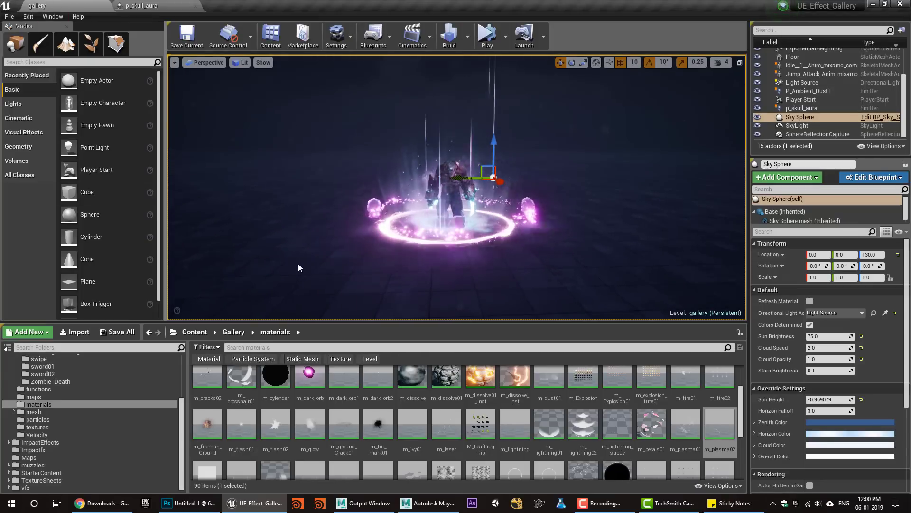
scroll(299, 295, "up", 3)
right_click_drag(622, 258, 515, 240)
scroll(631, 265, "down", 2)
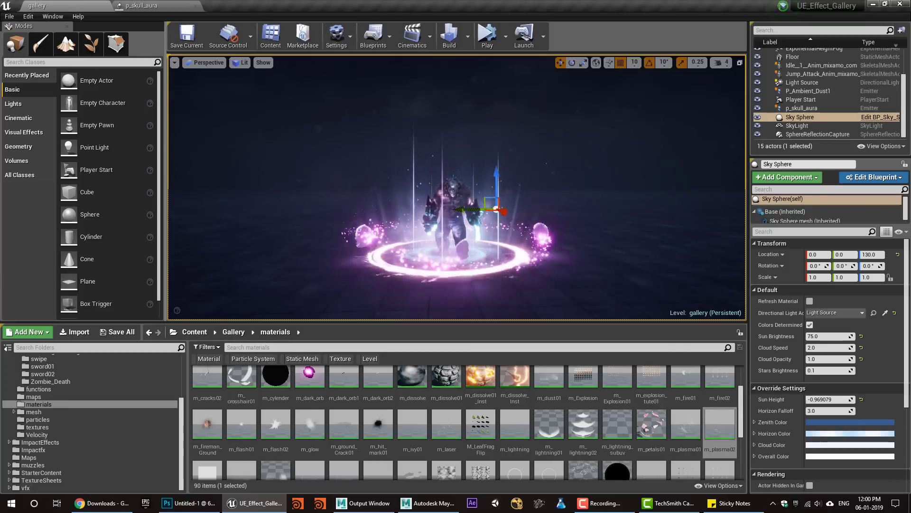
left_click_drag(528, 322, 527, 356)
right_click_drag(430, 309, 517, 246)
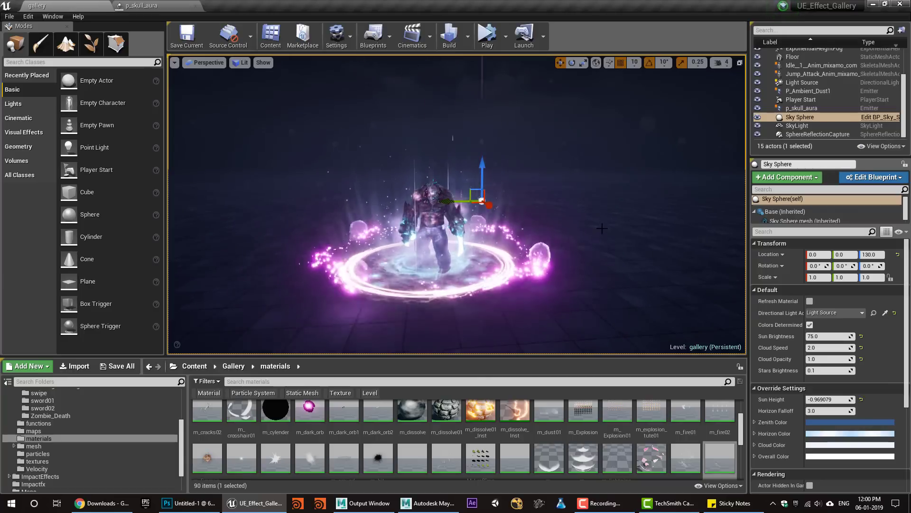
right_click_drag(551, 263, 602, 284)
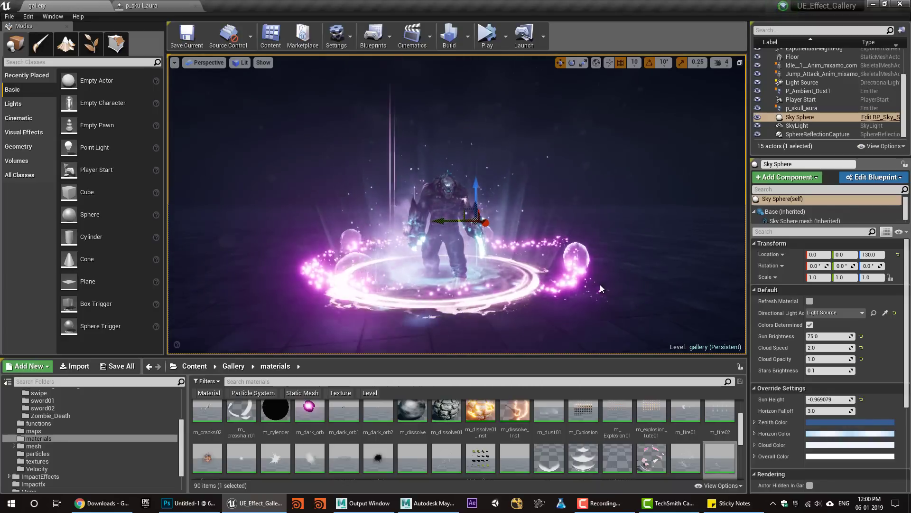
scroll(598, 286, "up", 2)
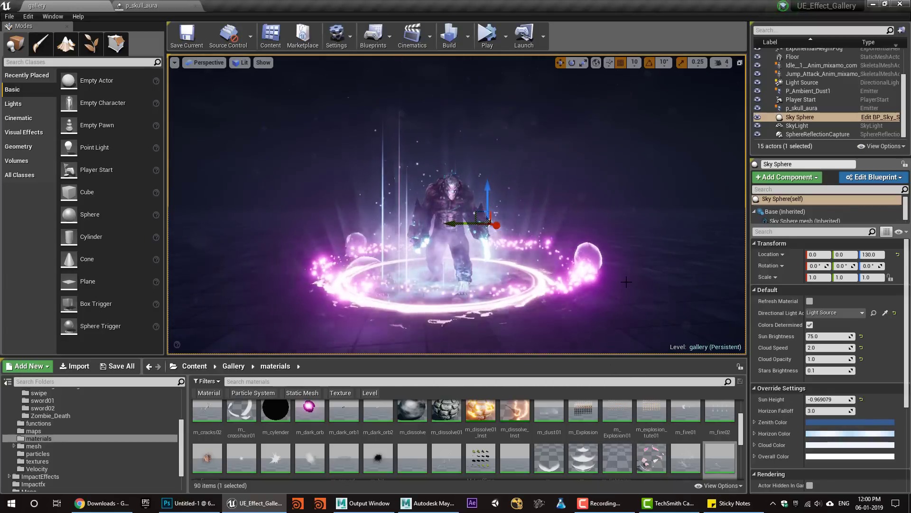
left_click(604, 503)
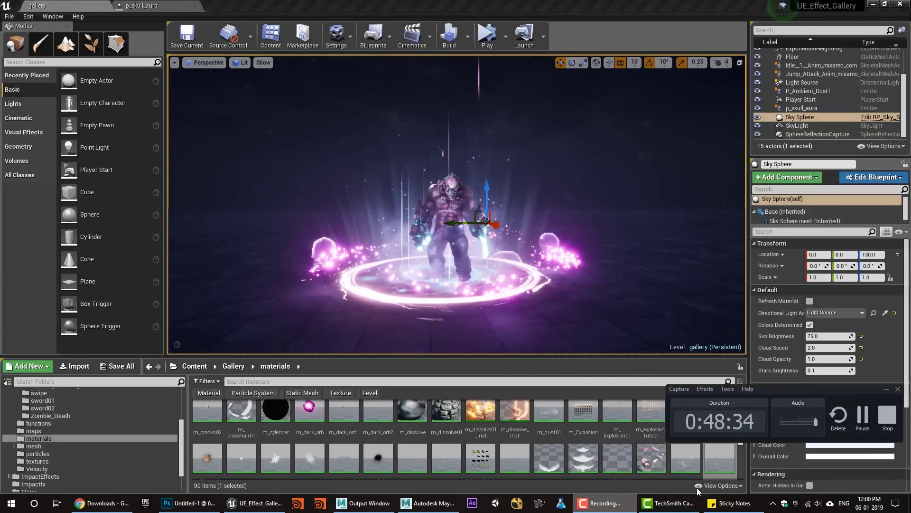